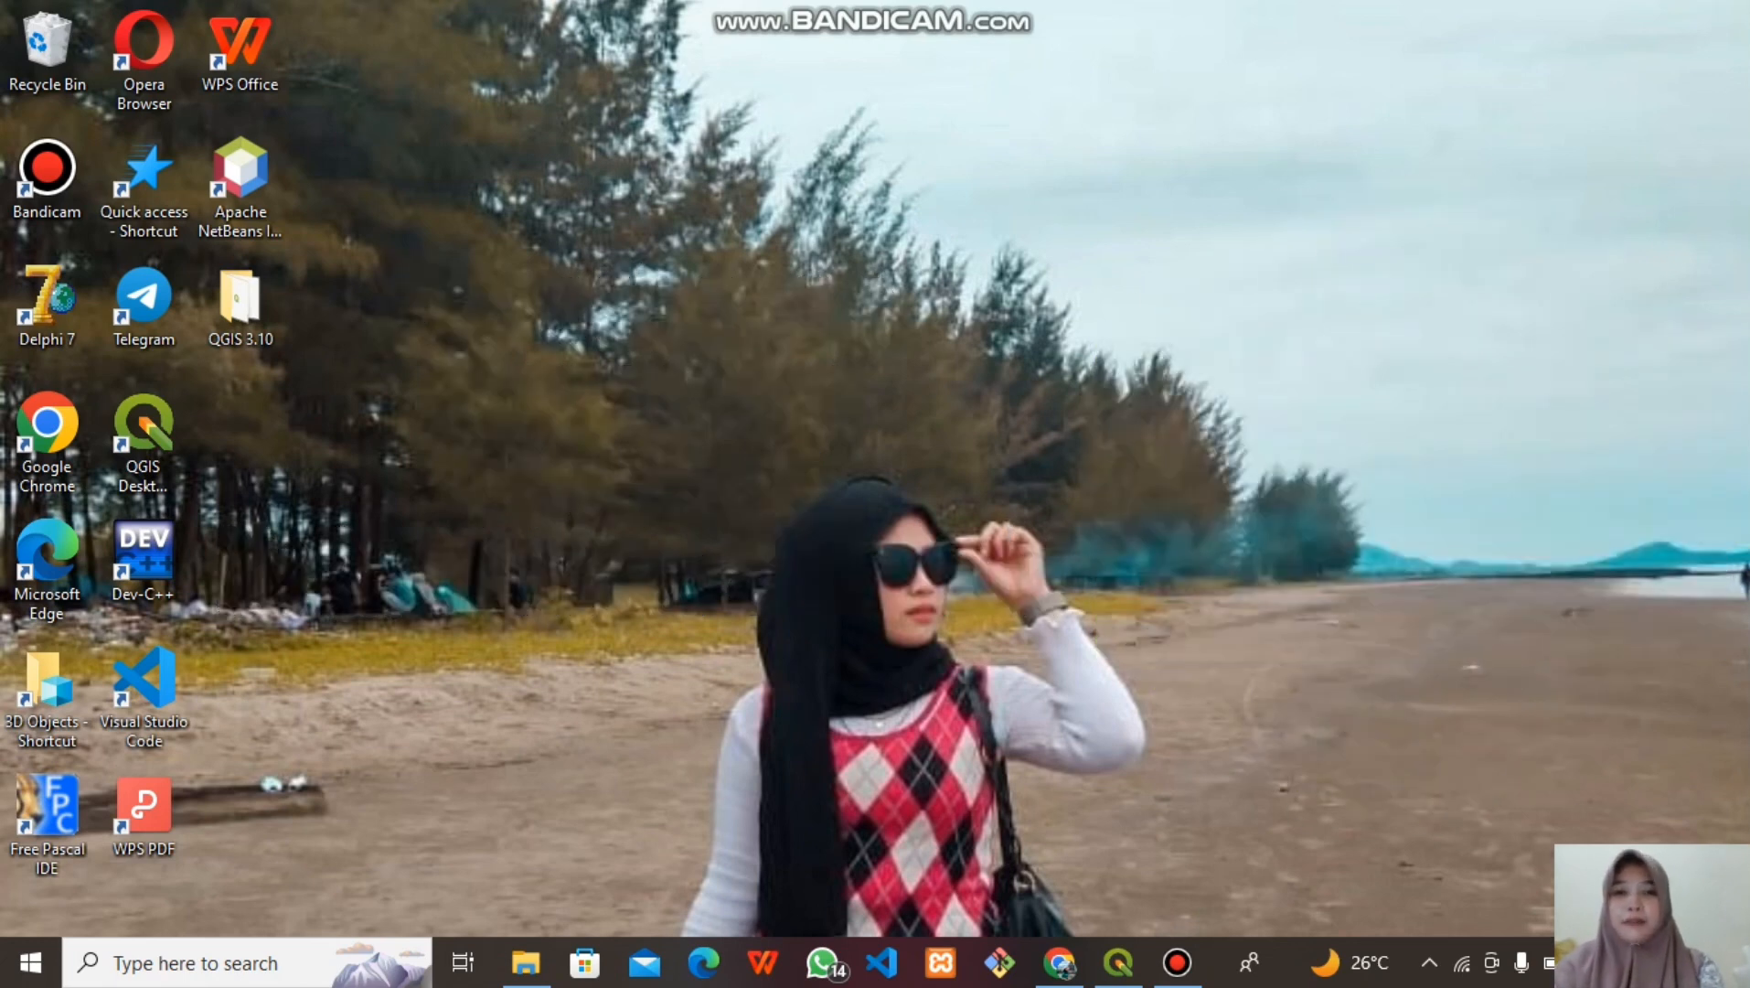
# Restore Chrome to show the SIG course page with the UTS instructions and Kalimantan Selatan ZIP
pyautogui.click(1060, 963)
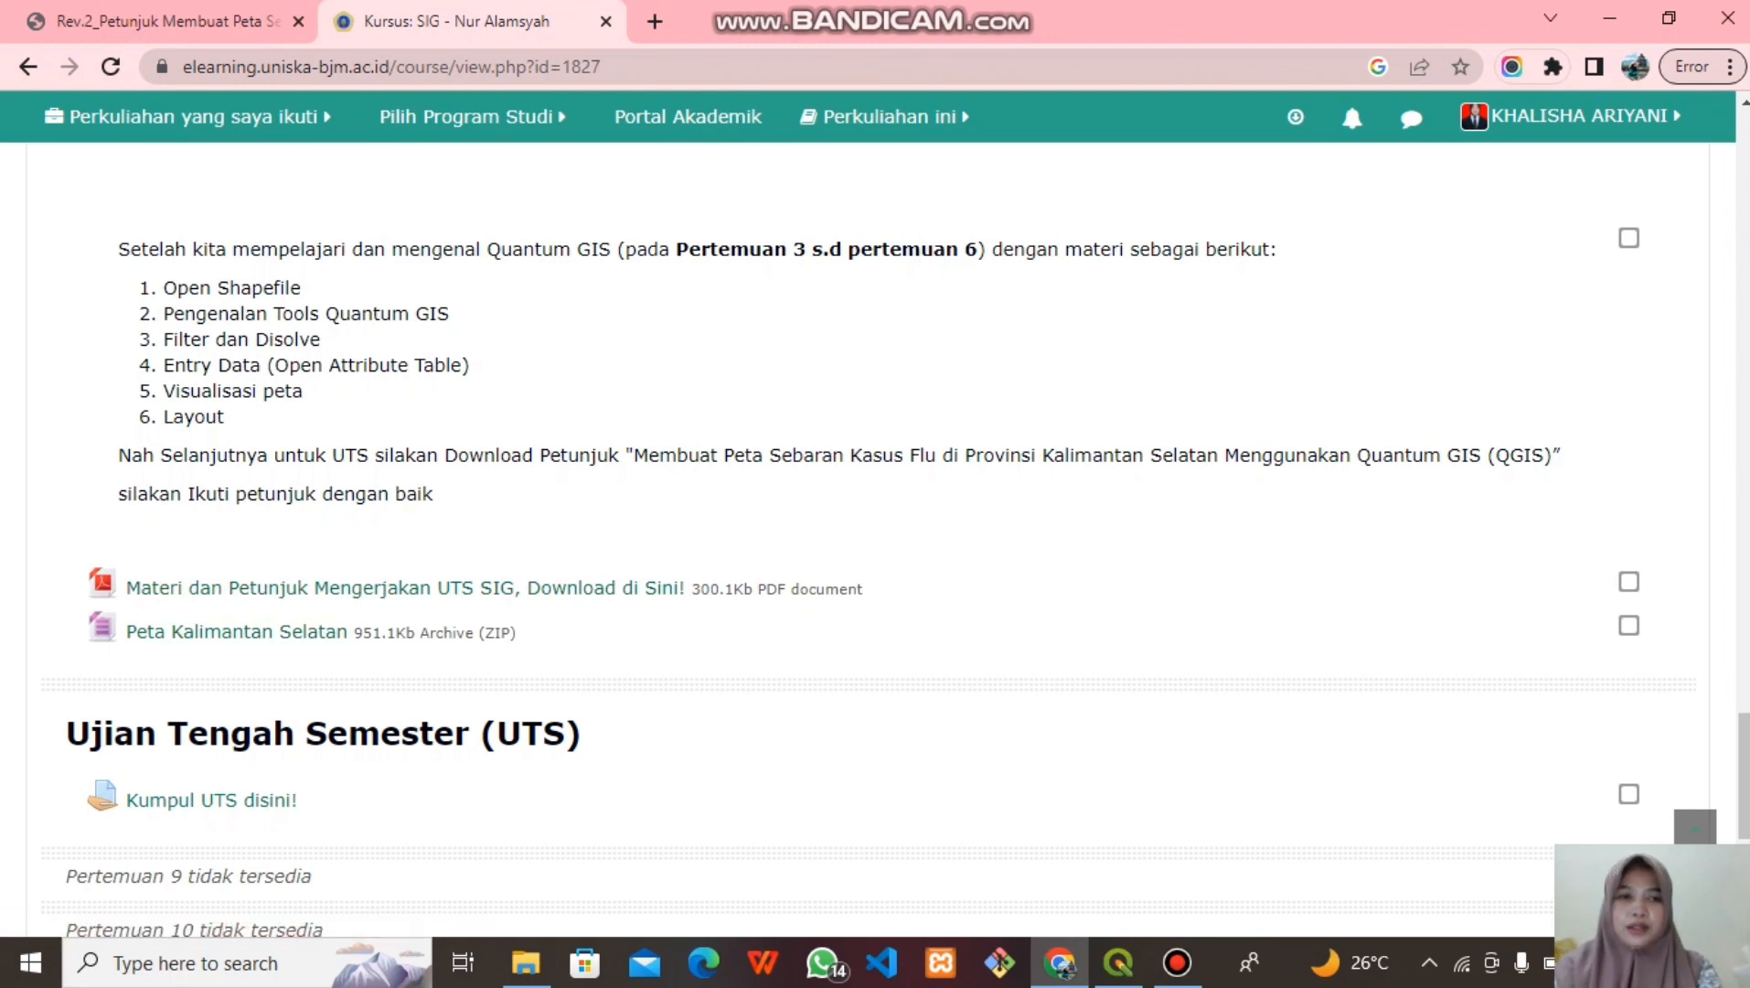
# Minimize Chrome and switch to the untitled QGIS project
pyautogui.click(1610, 18)
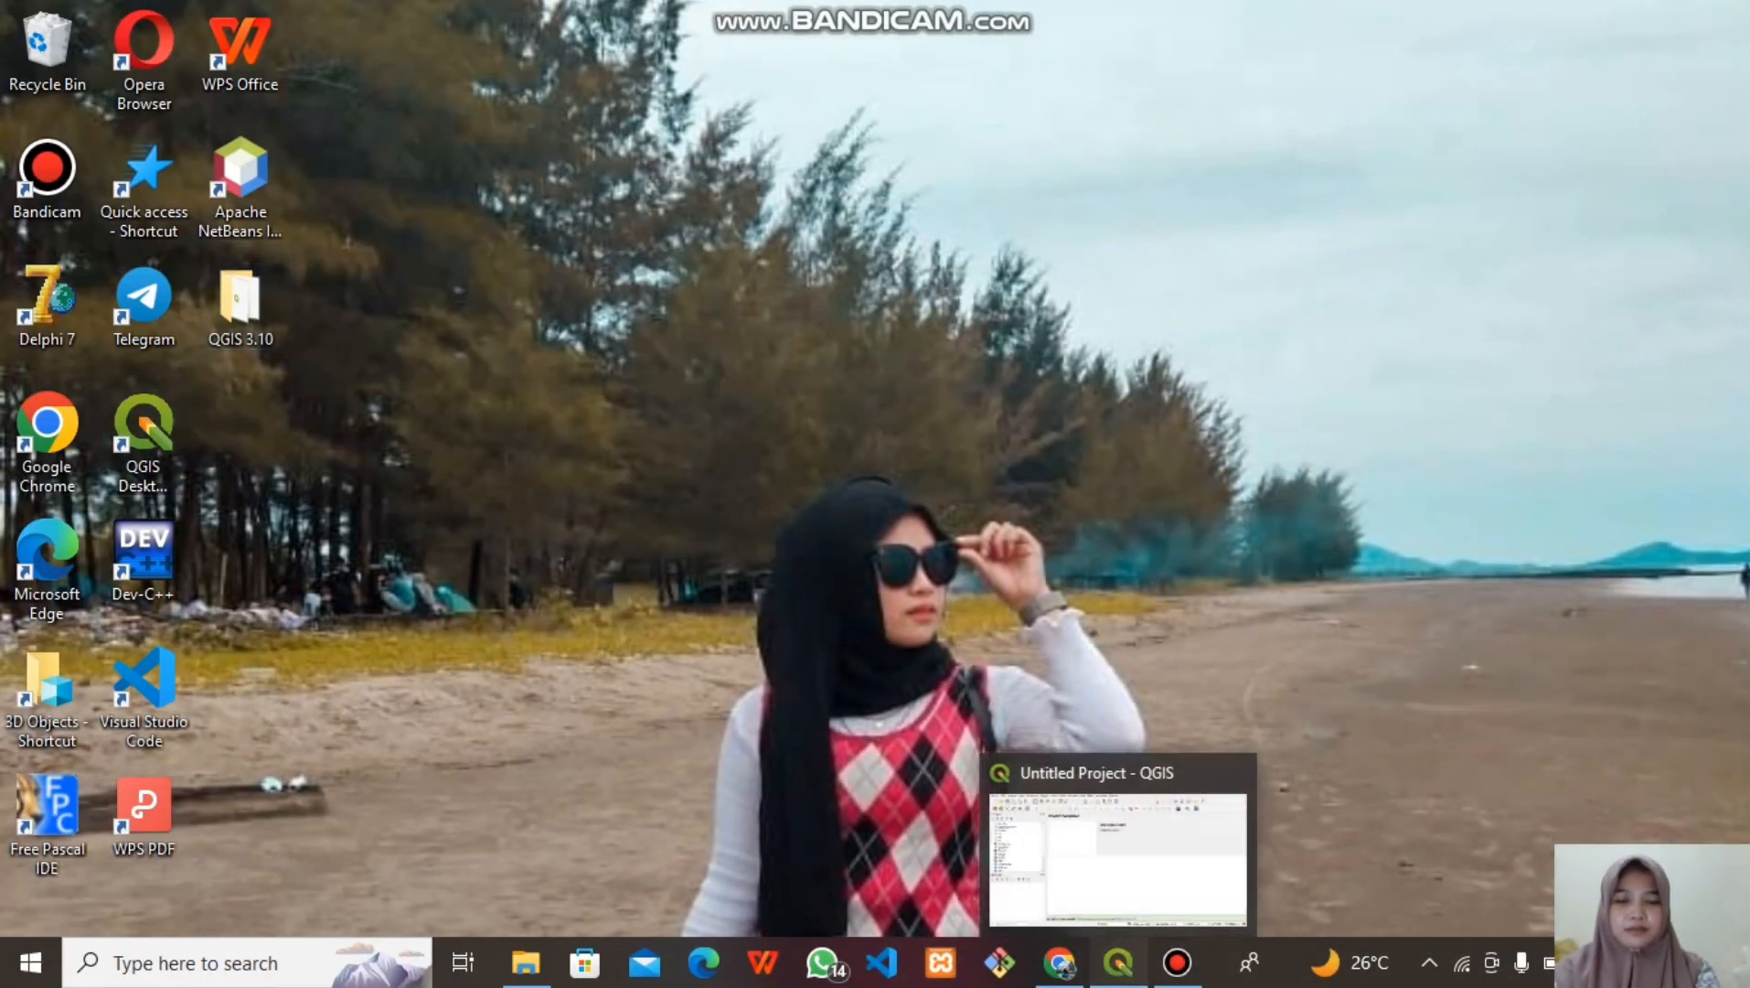
pyautogui.click(1118, 962)
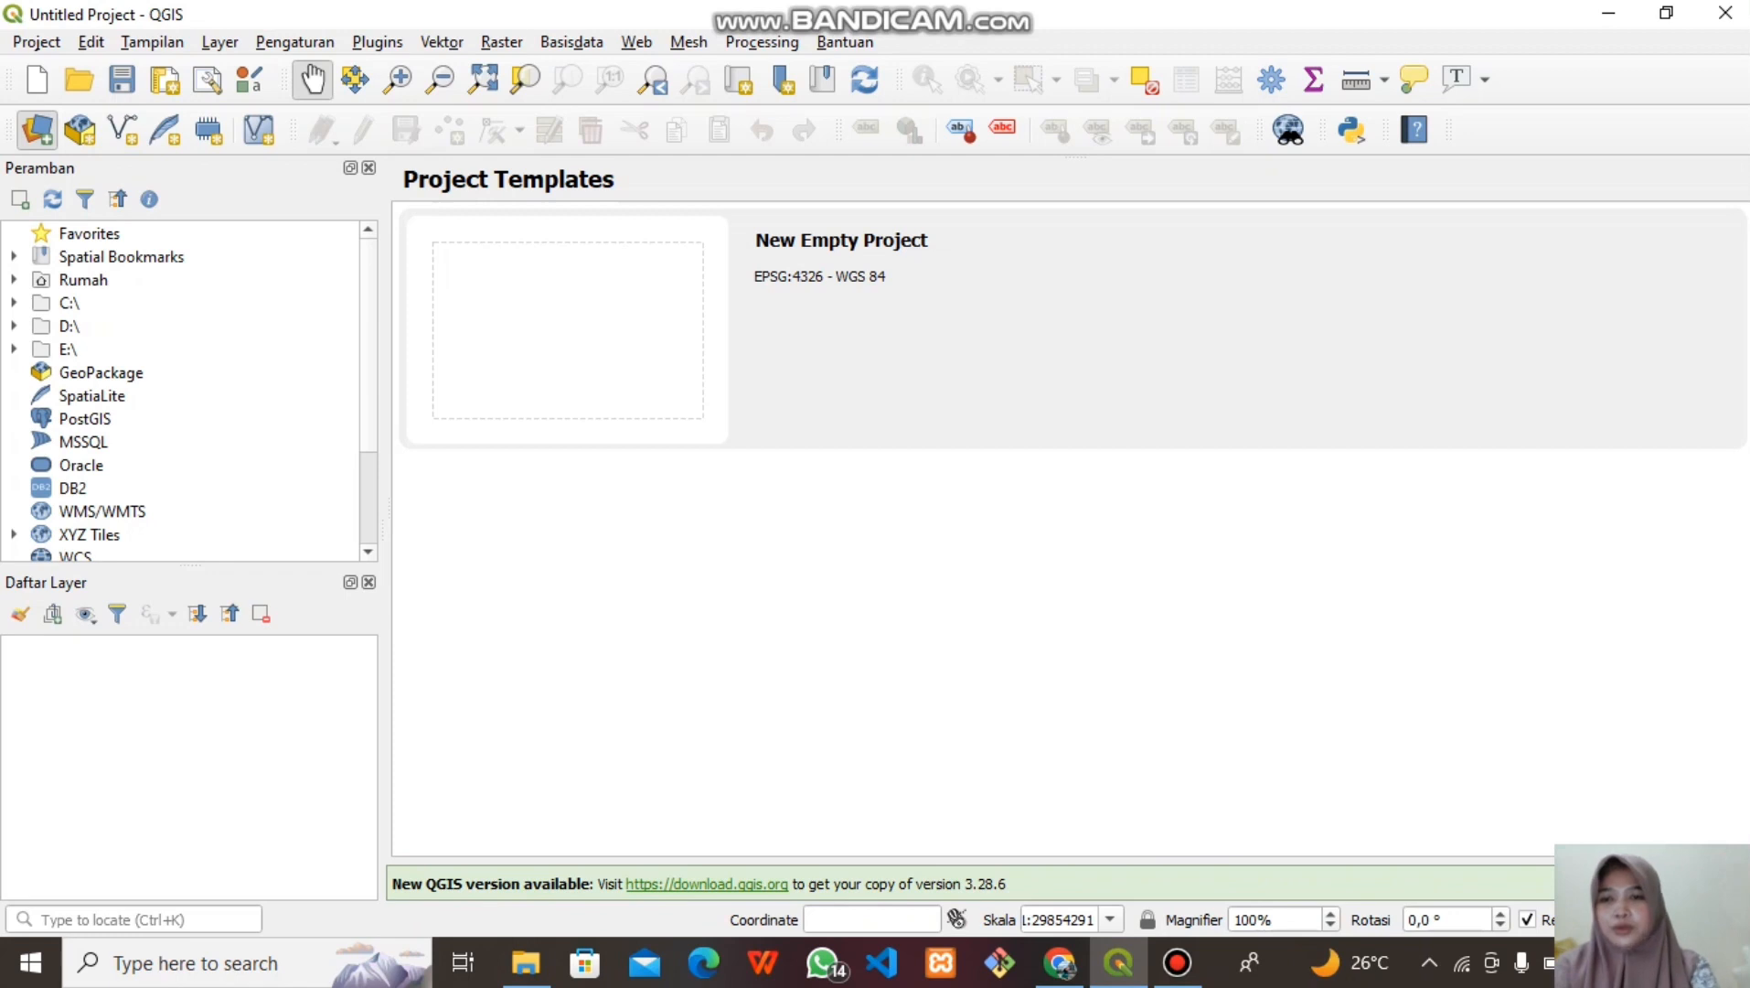
# Add Kalimantan_Selatan_ADMIN_BPS.shp as a vector layer through the Data Source Manager
pyautogui.click(37, 131)
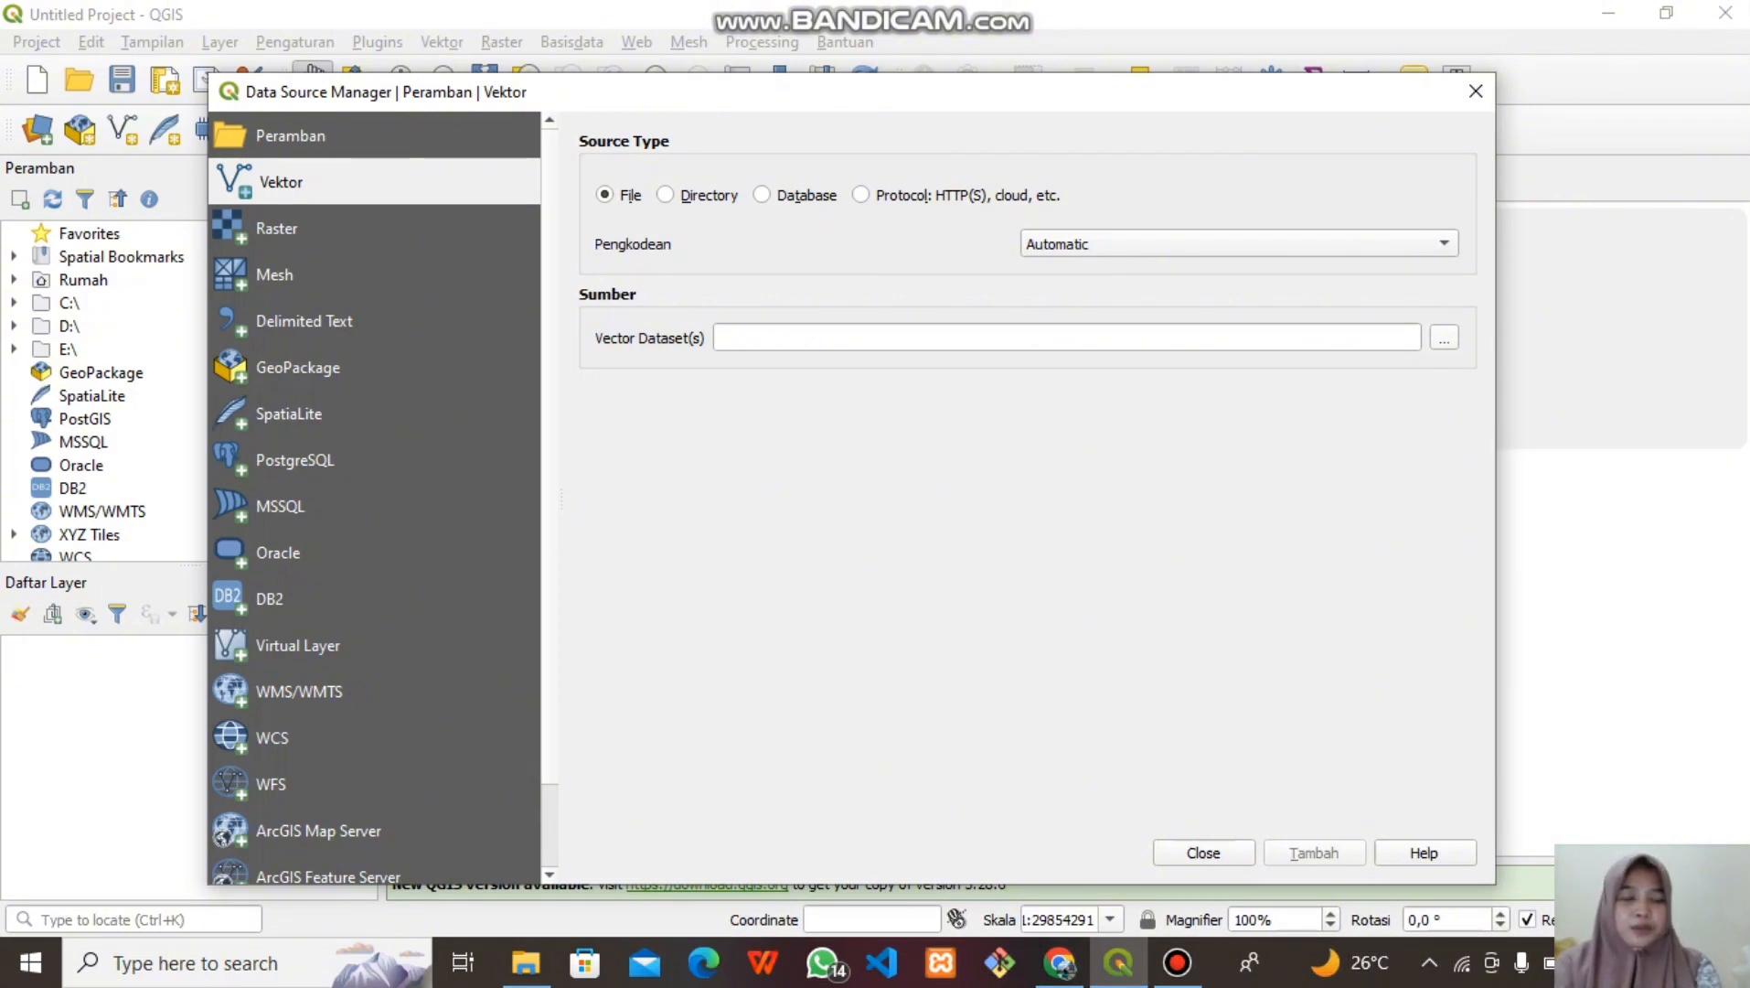
pyautogui.click(1444, 338)
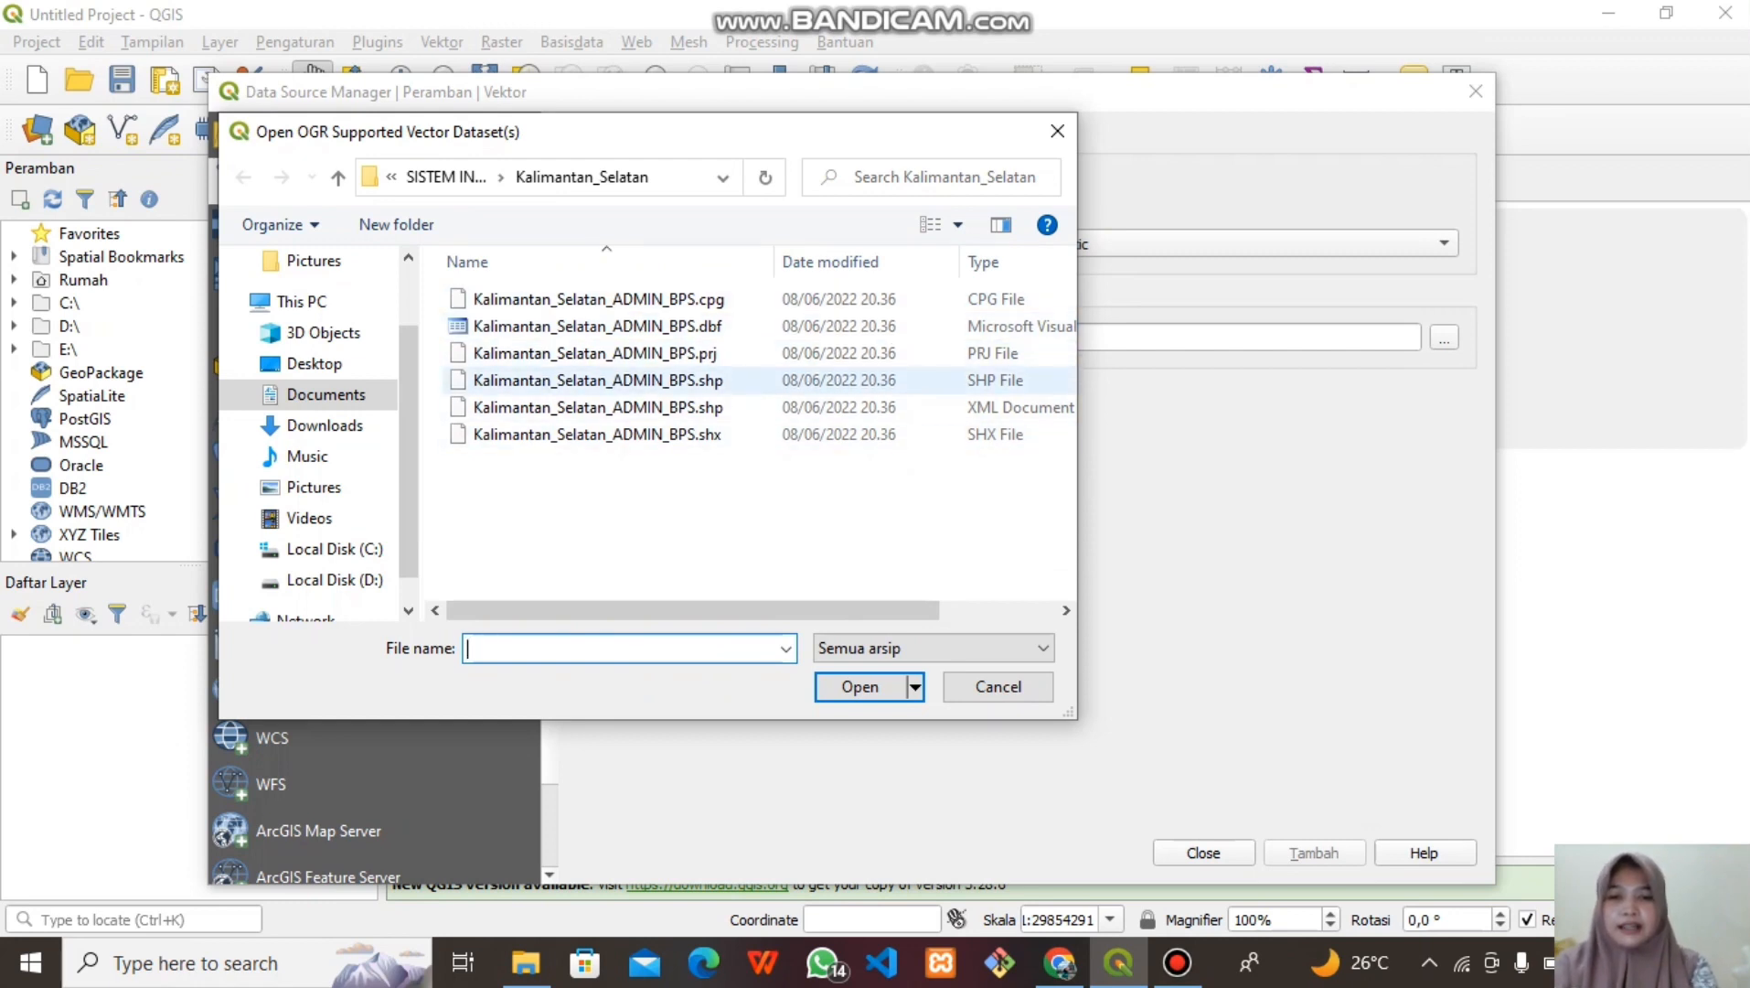
pyautogui.click(714, 380)
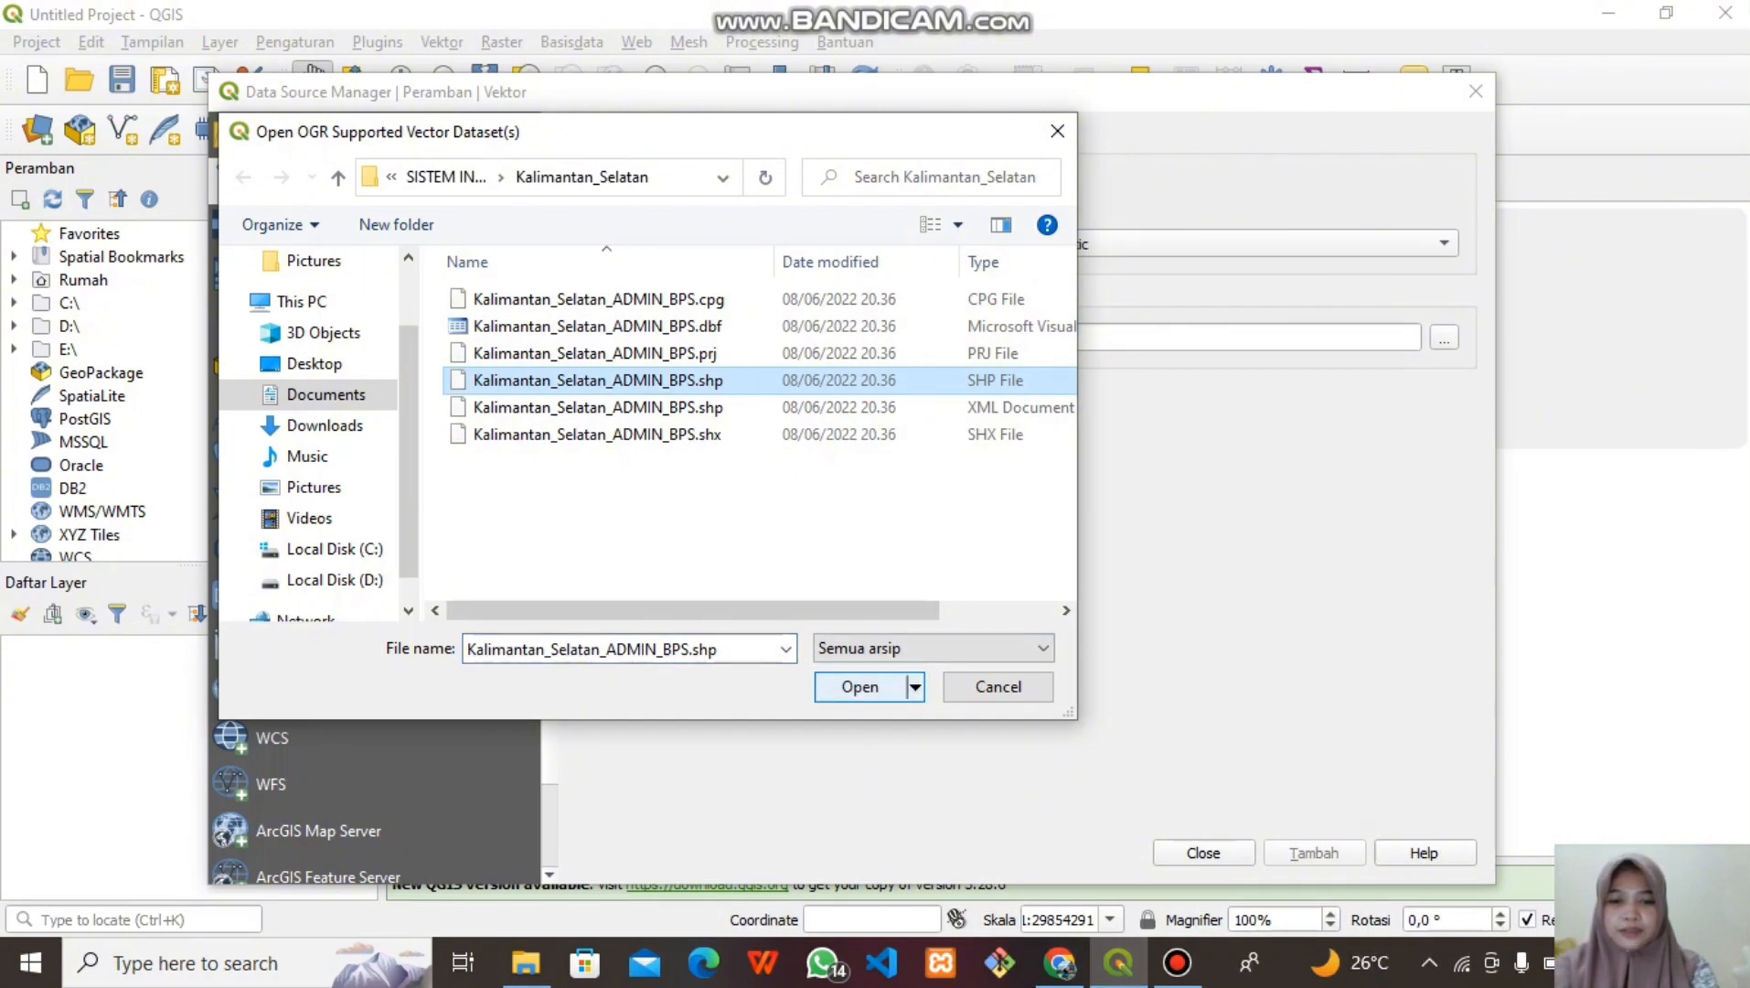
pyautogui.click(859, 686)
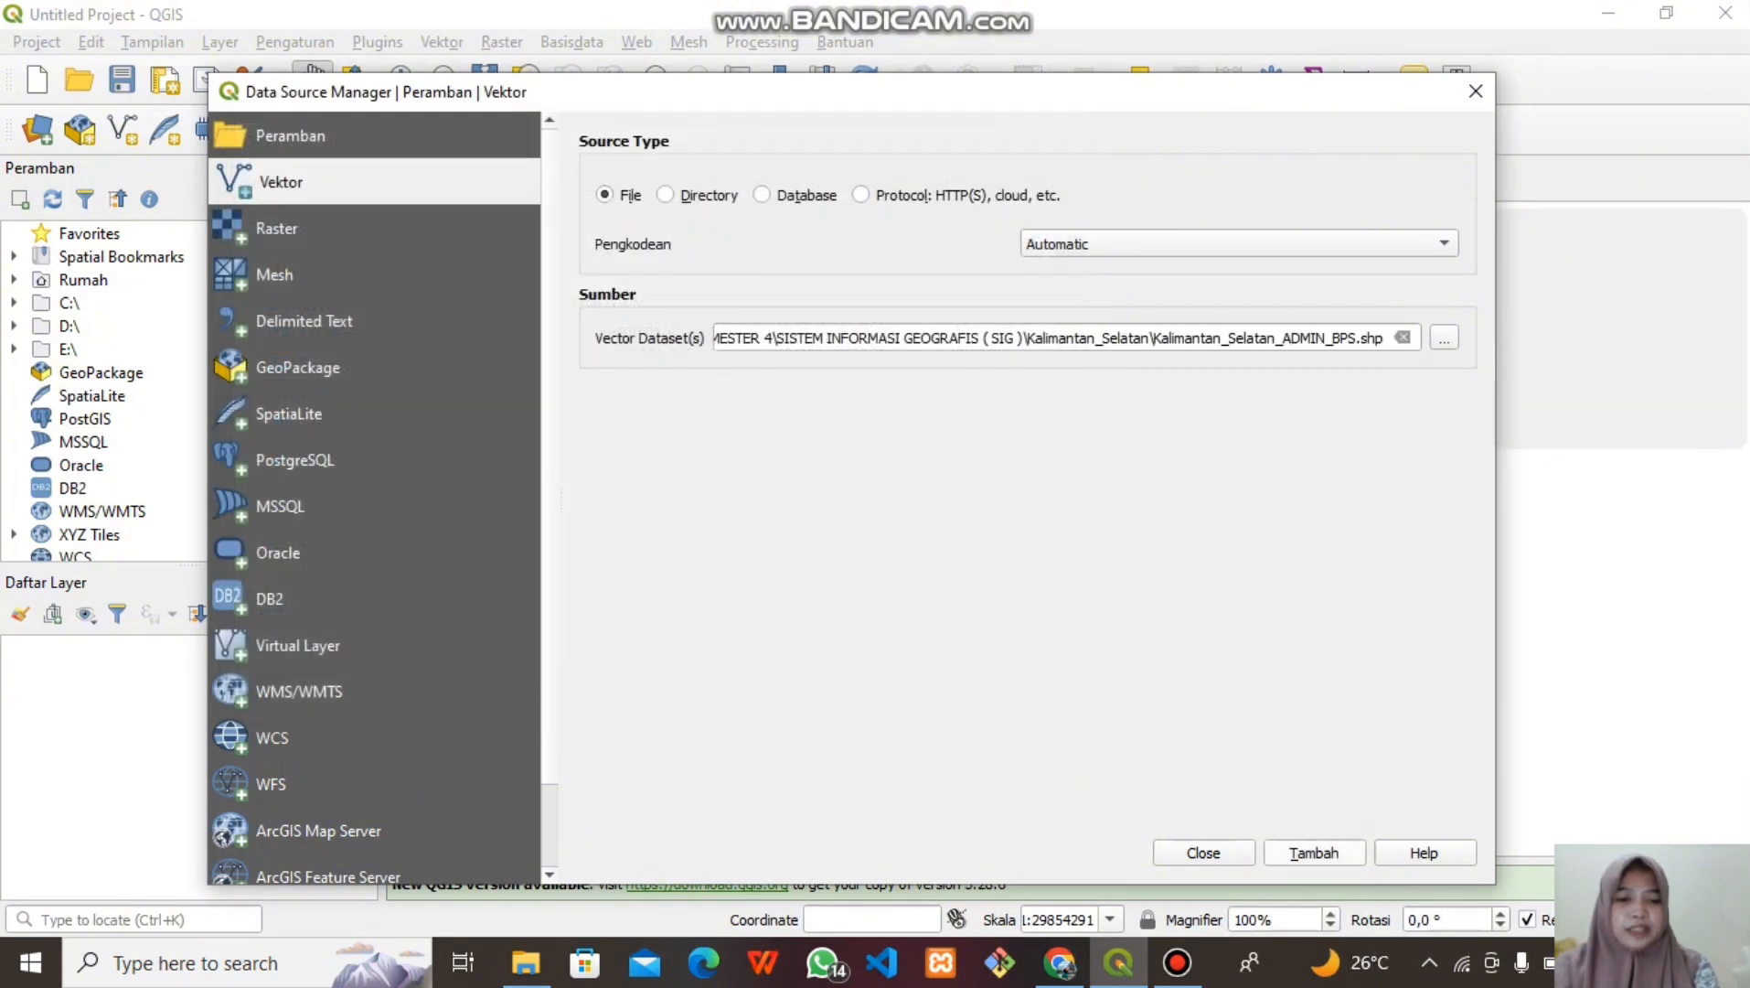
pyautogui.click(1314, 852)
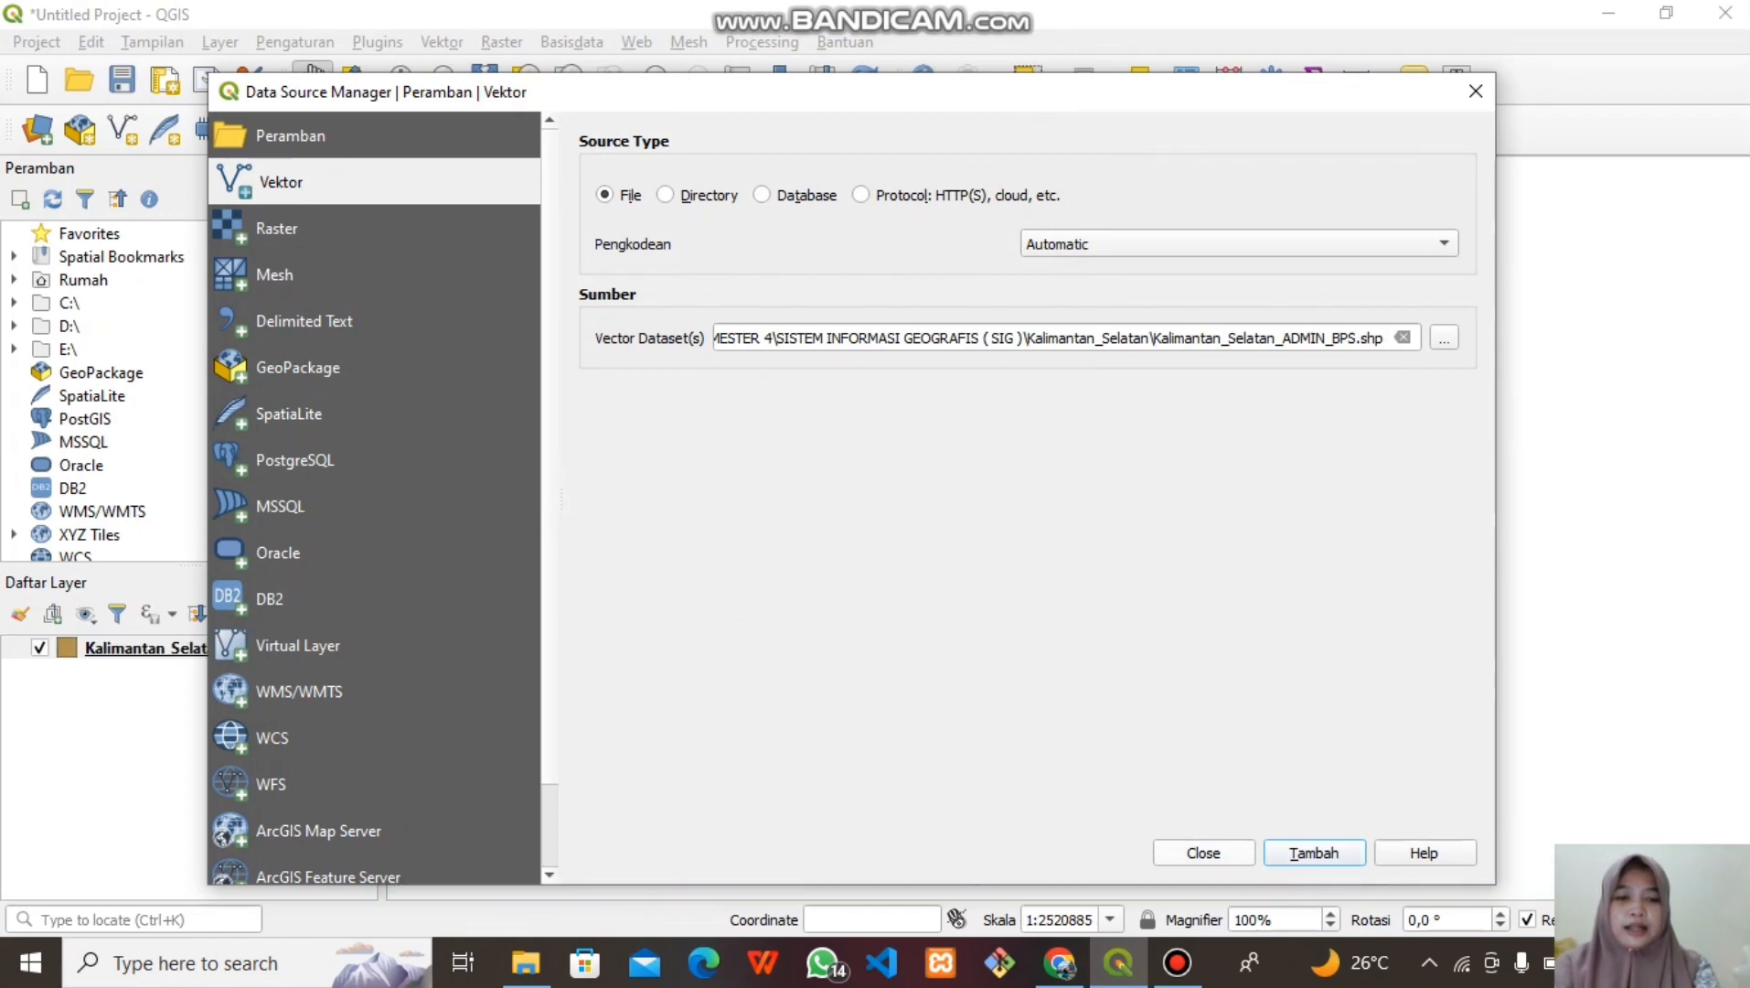
pyautogui.click(1204, 852)
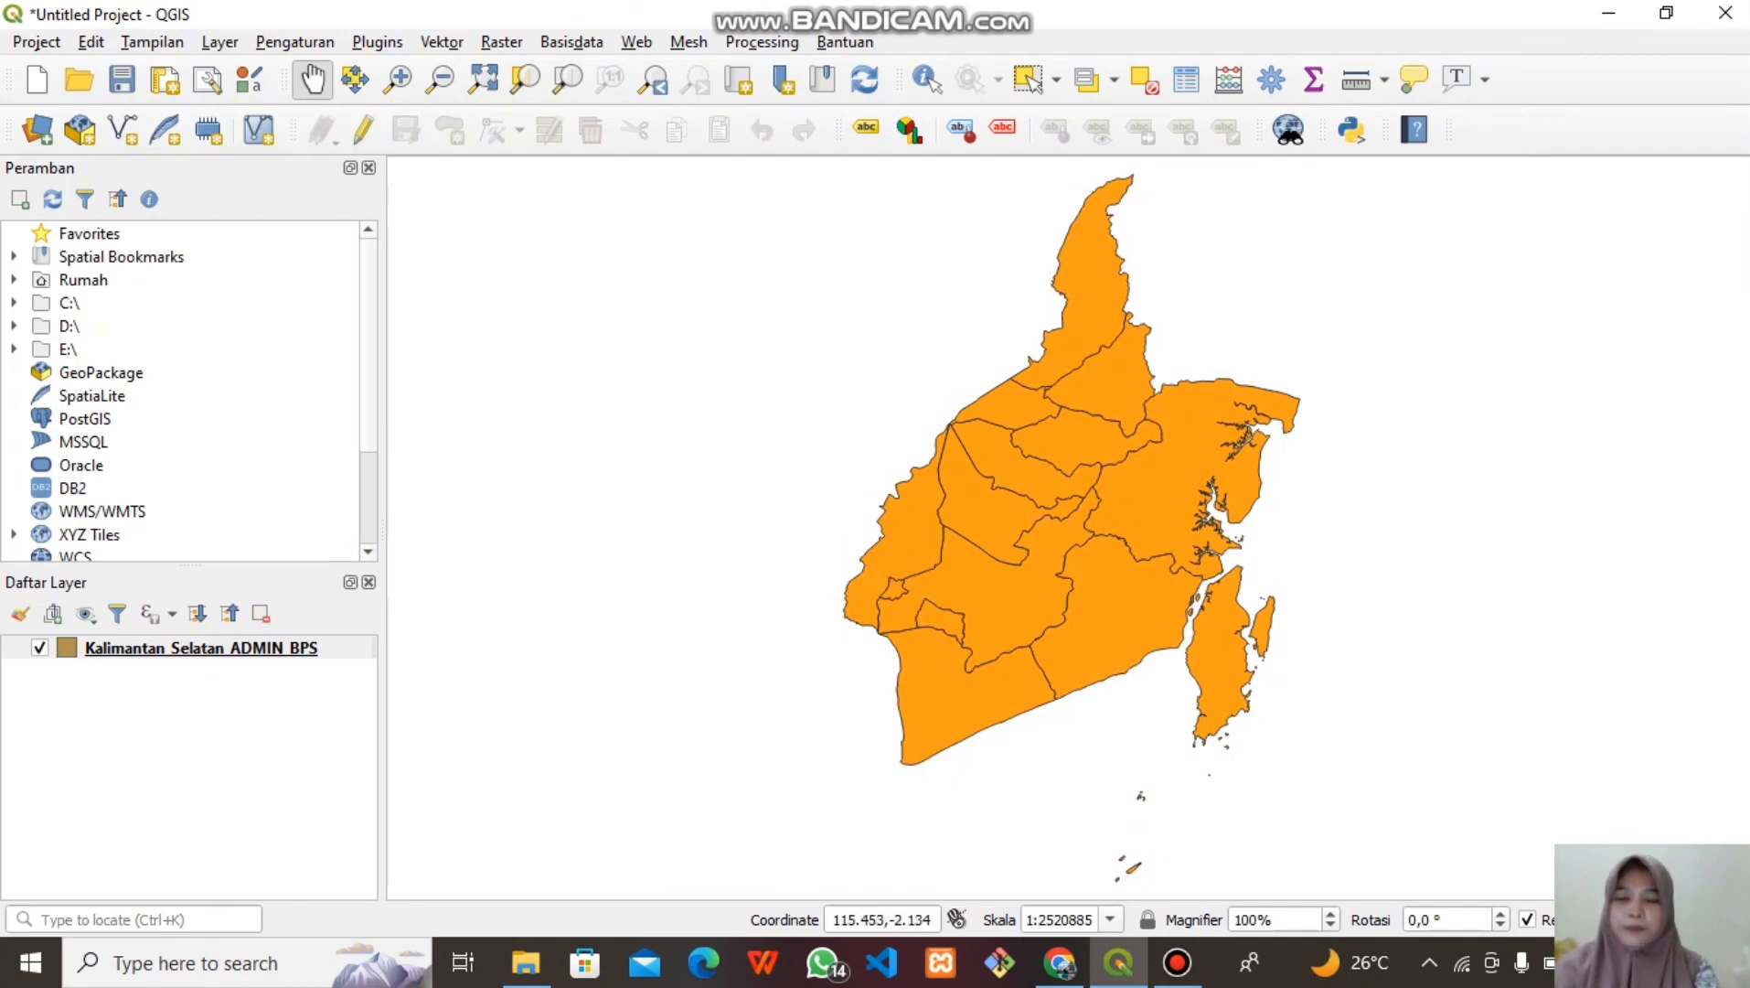
# Delete the PRV2 field from the Kalimantan_Selatan_ADMIN_BPS attribute table in edit mode
pyautogui.click(1186, 81)
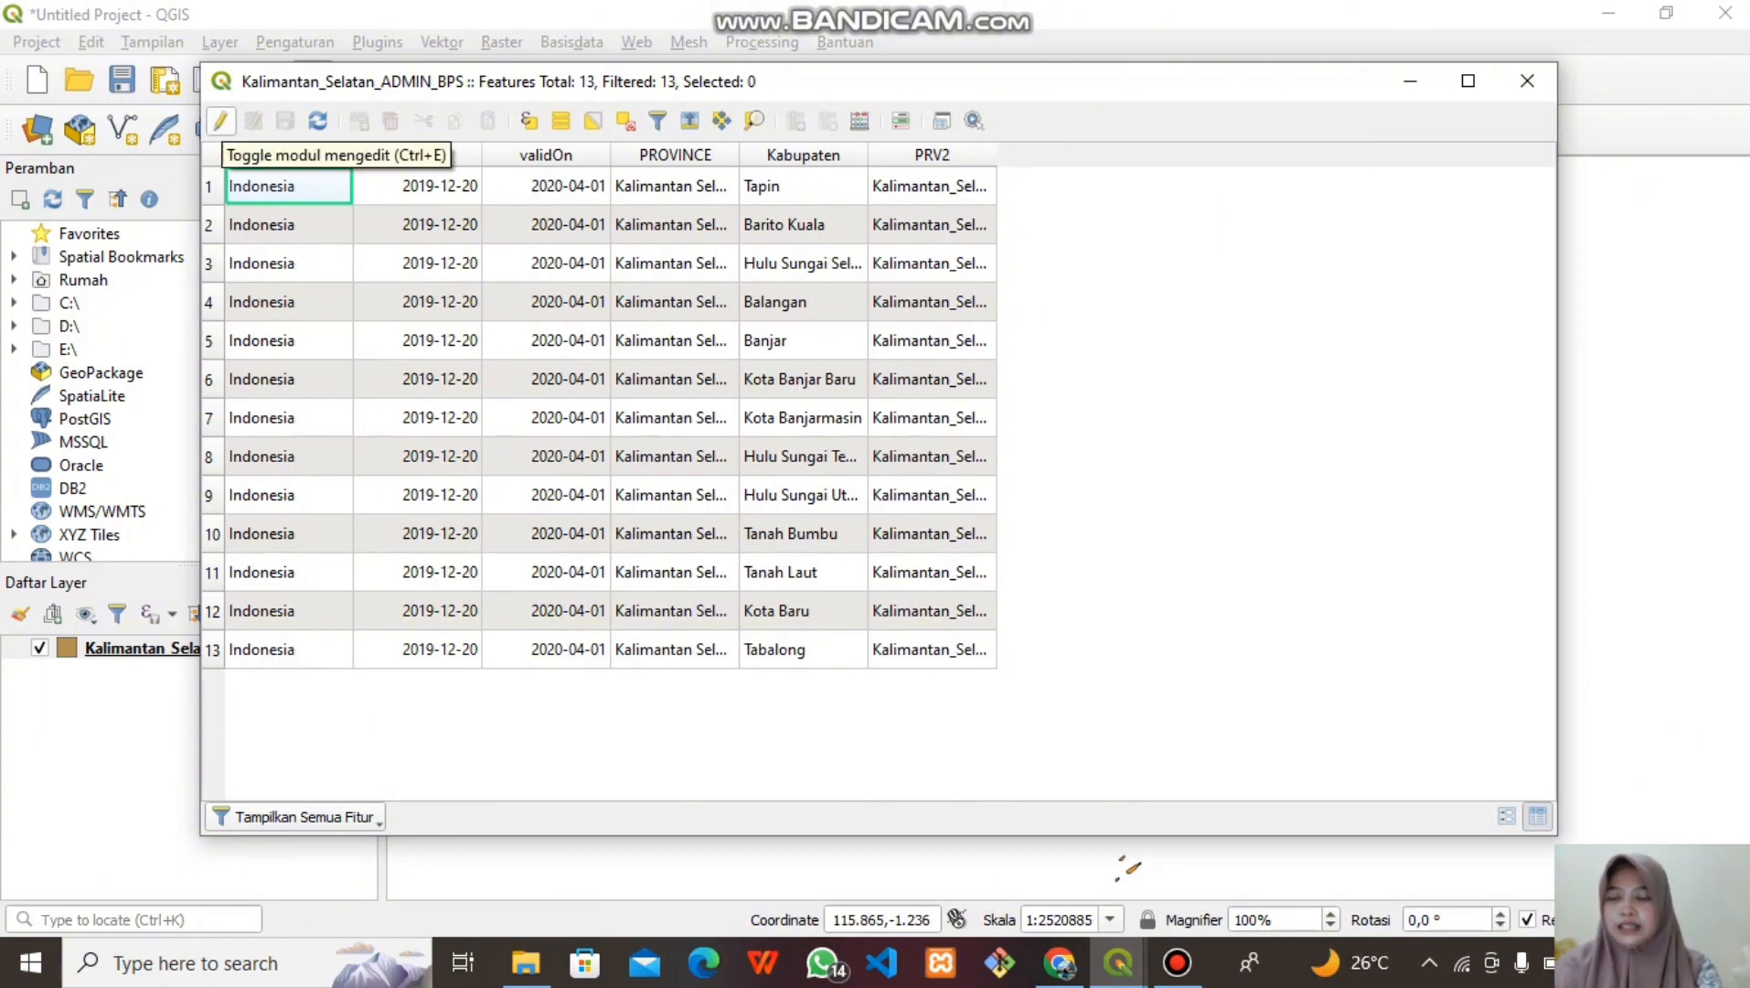
pyautogui.click(221, 121)
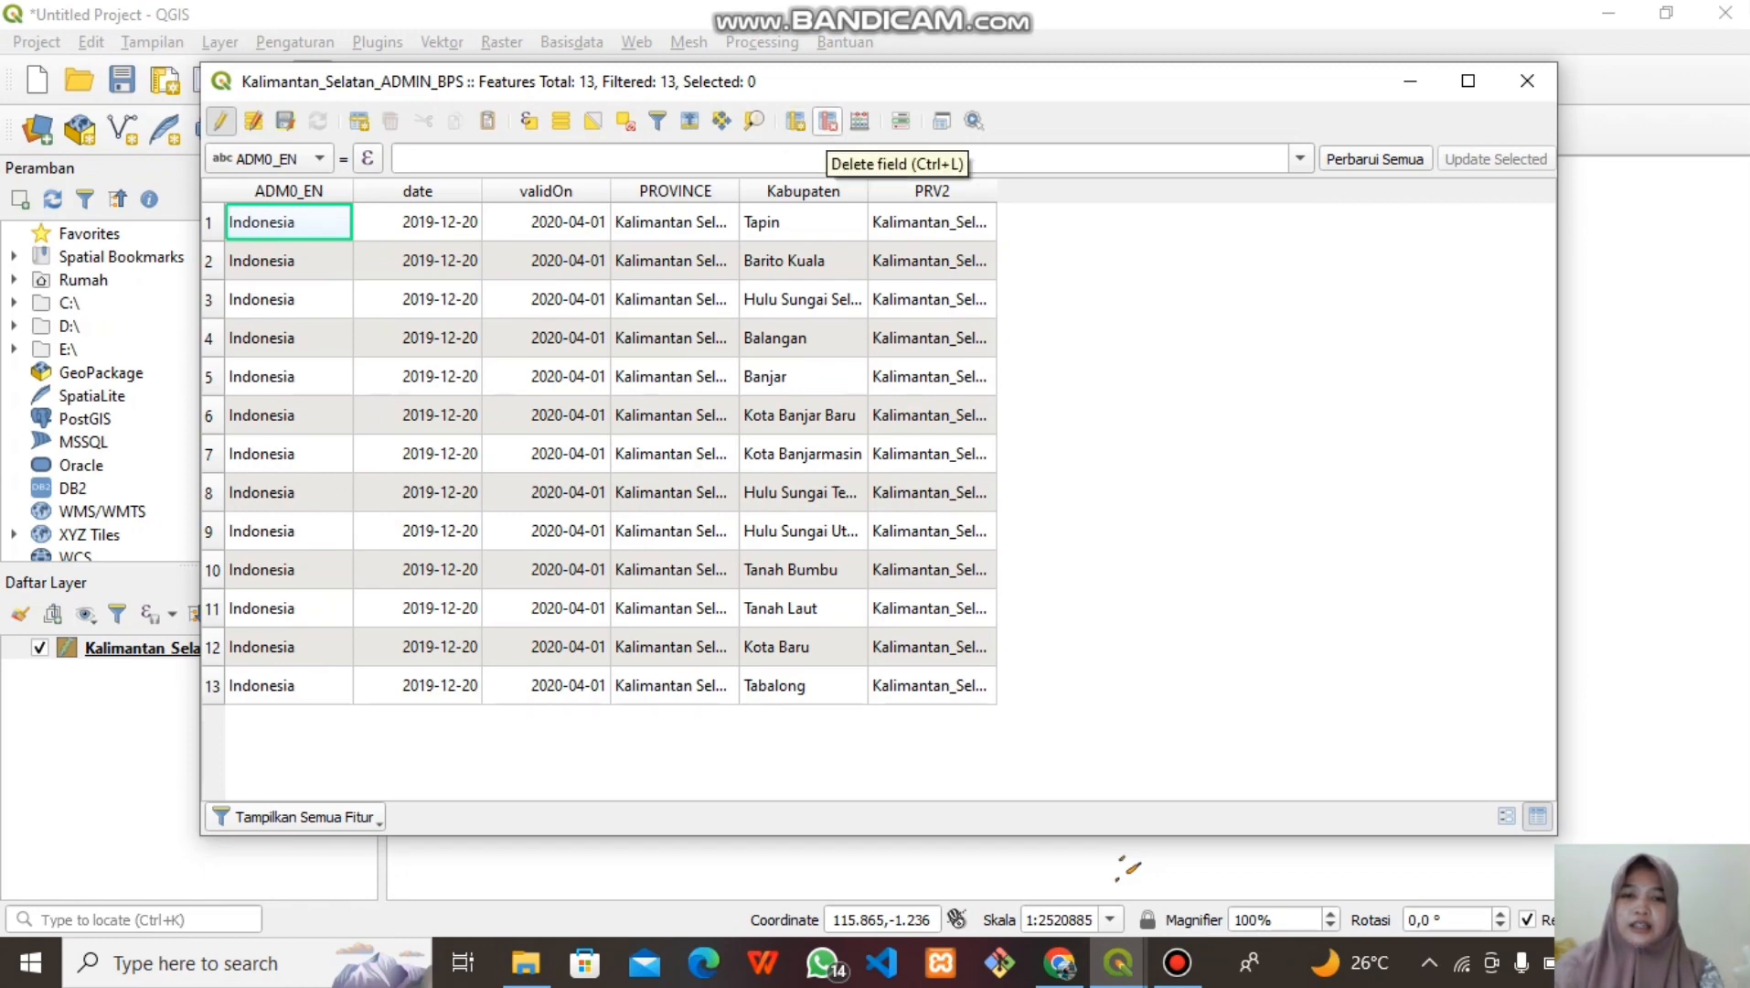
pyautogui.click(827, 121)
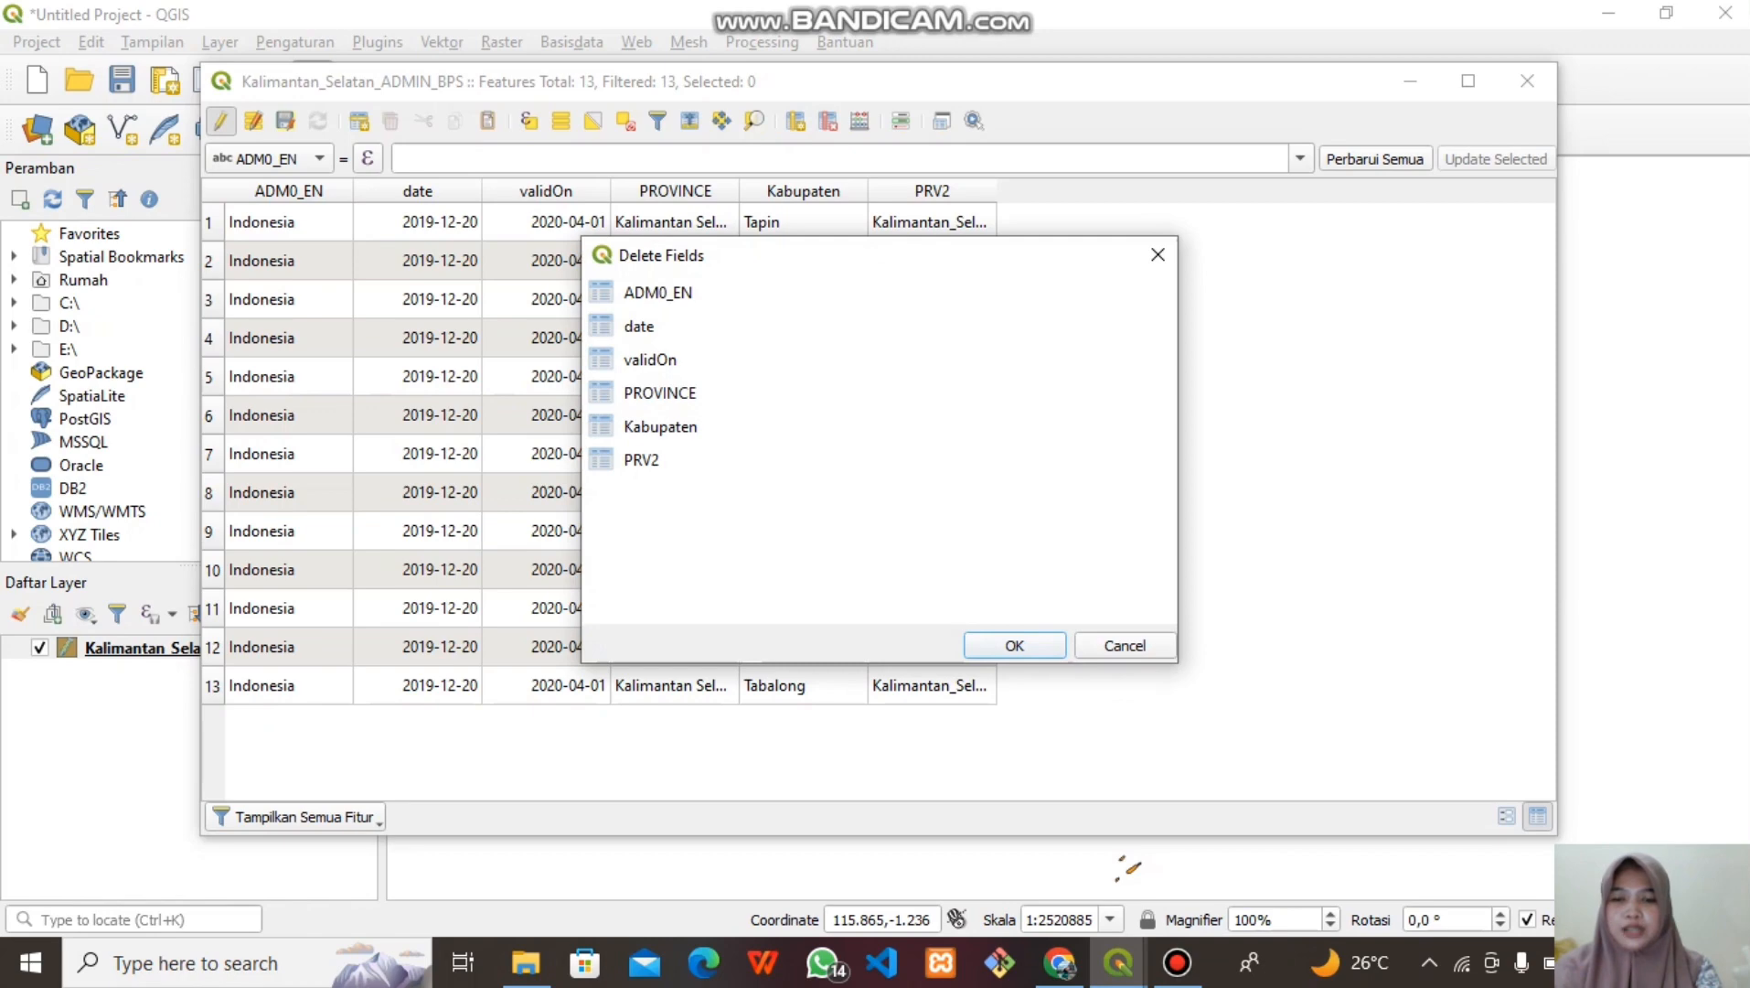
pyautogui.click(642, 460)
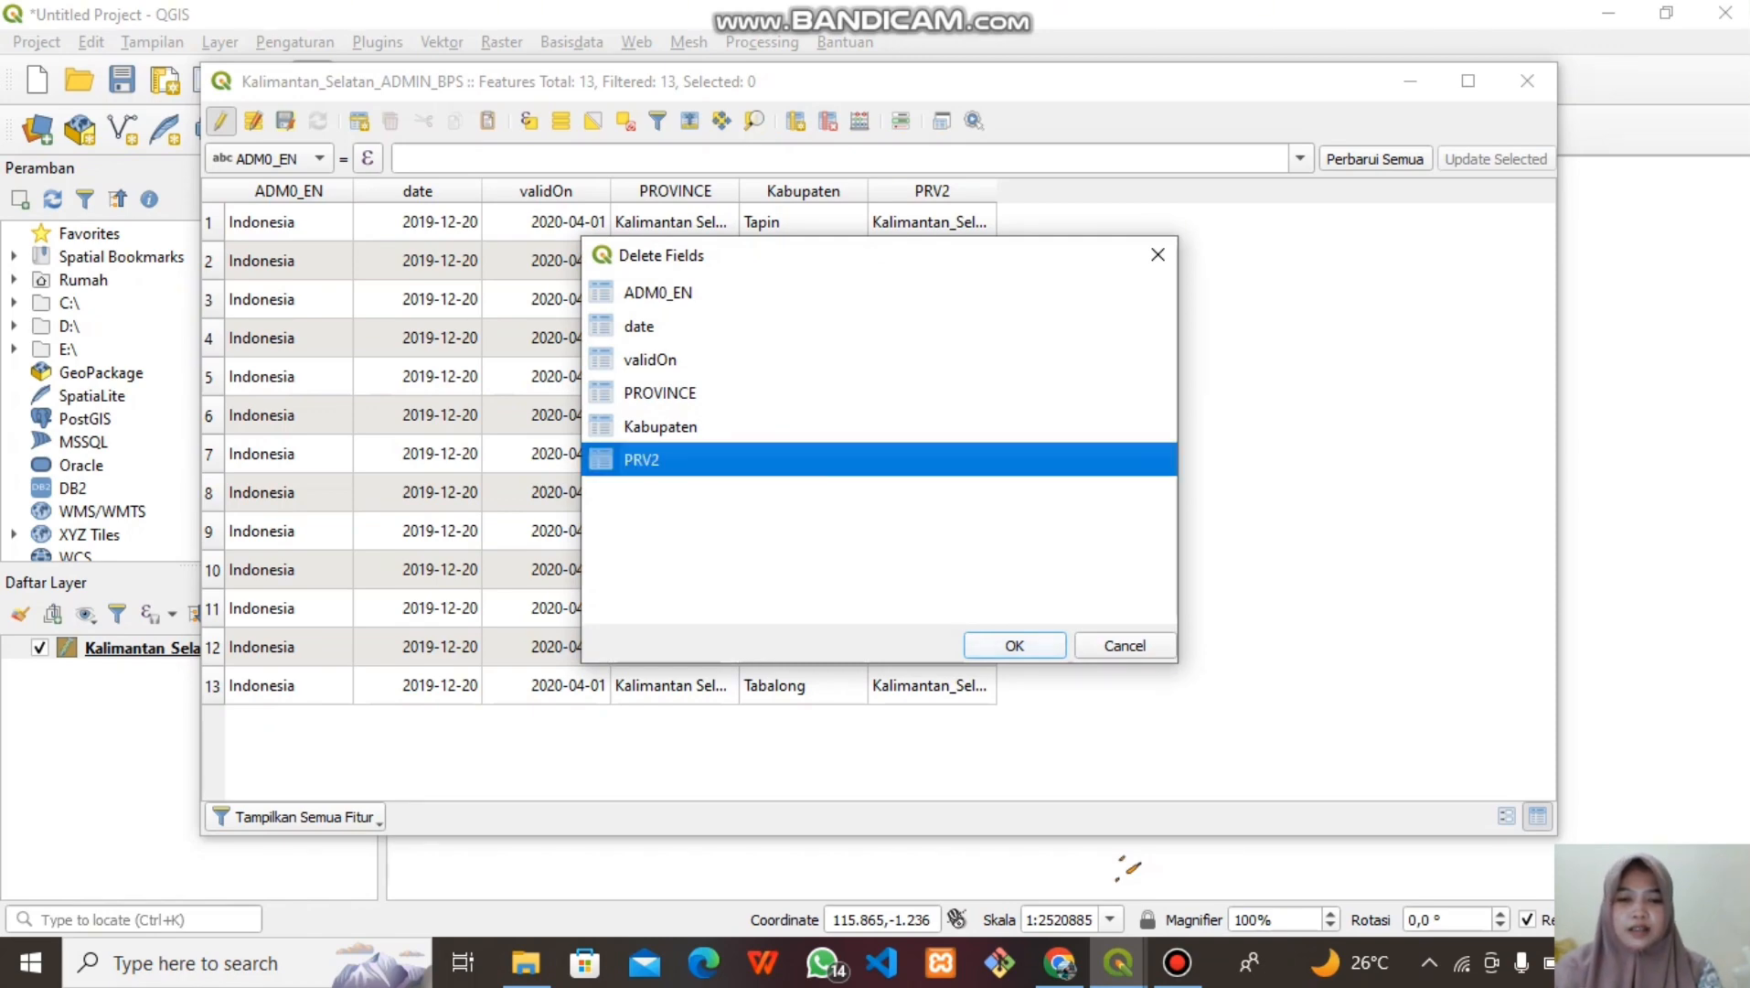
pyautogui.press('Return')
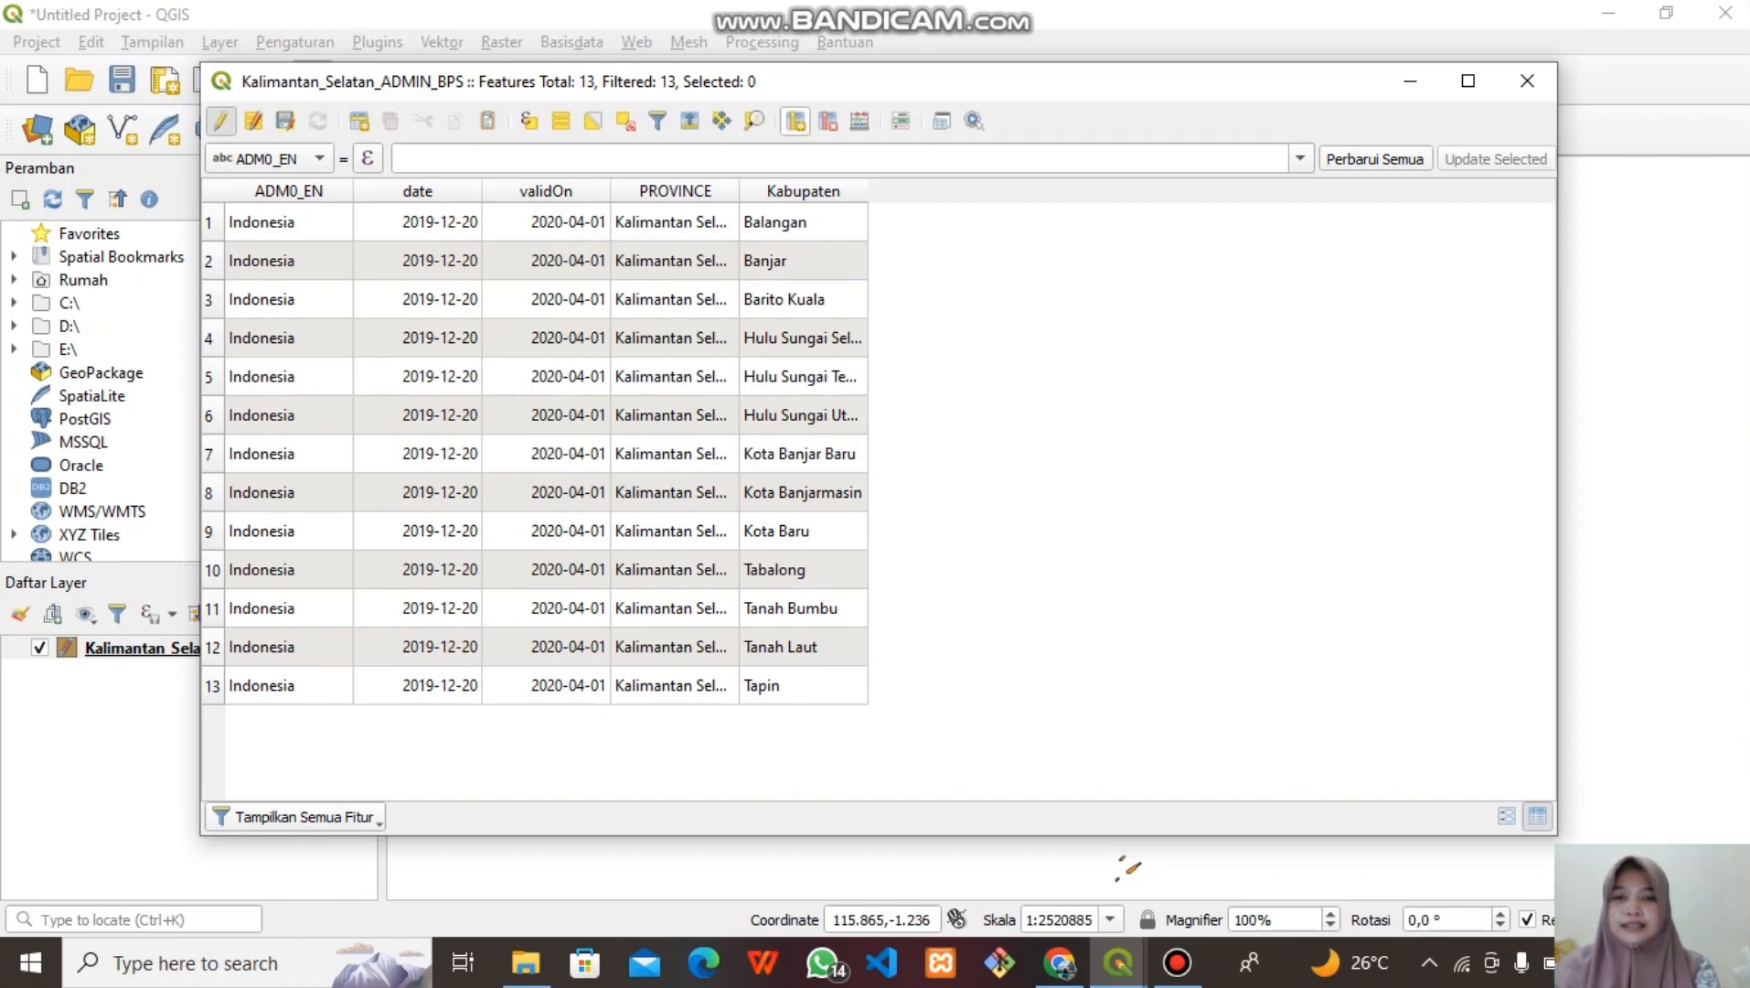
# Add a whole-number field JMLH_PNDDK with comment 'jumlahpenduduk'
pyautogui.click(794, 121)
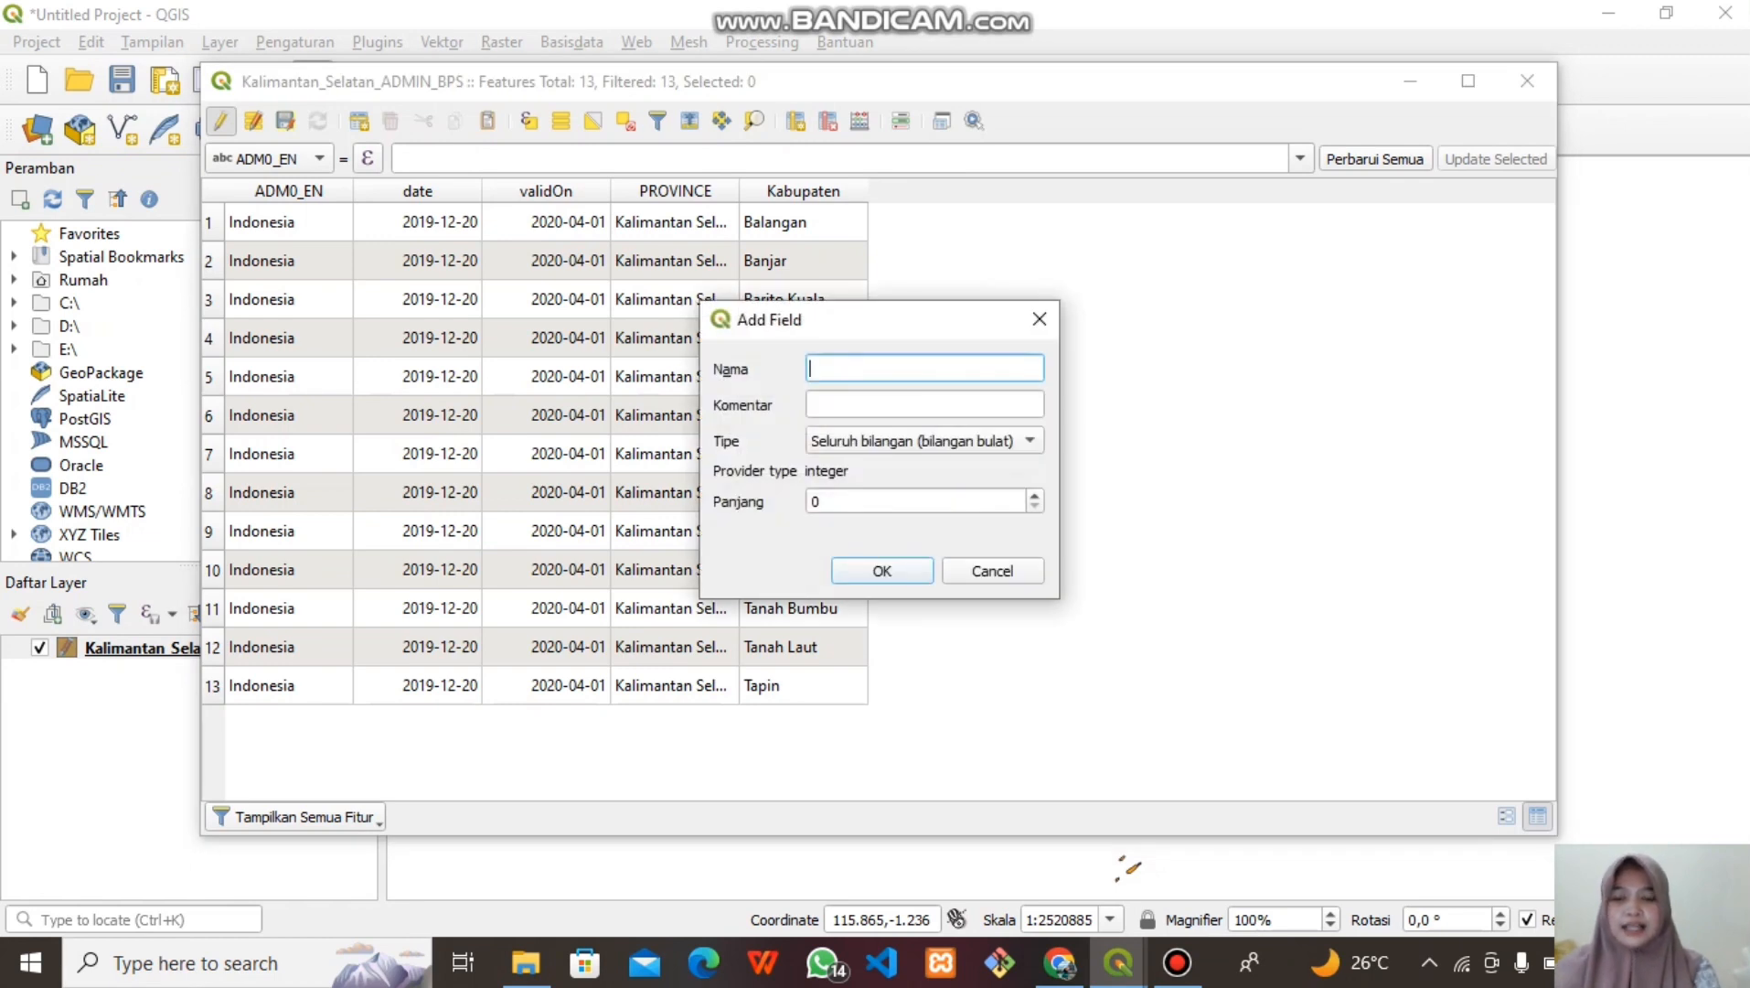
pyautogui.write('JMLH')
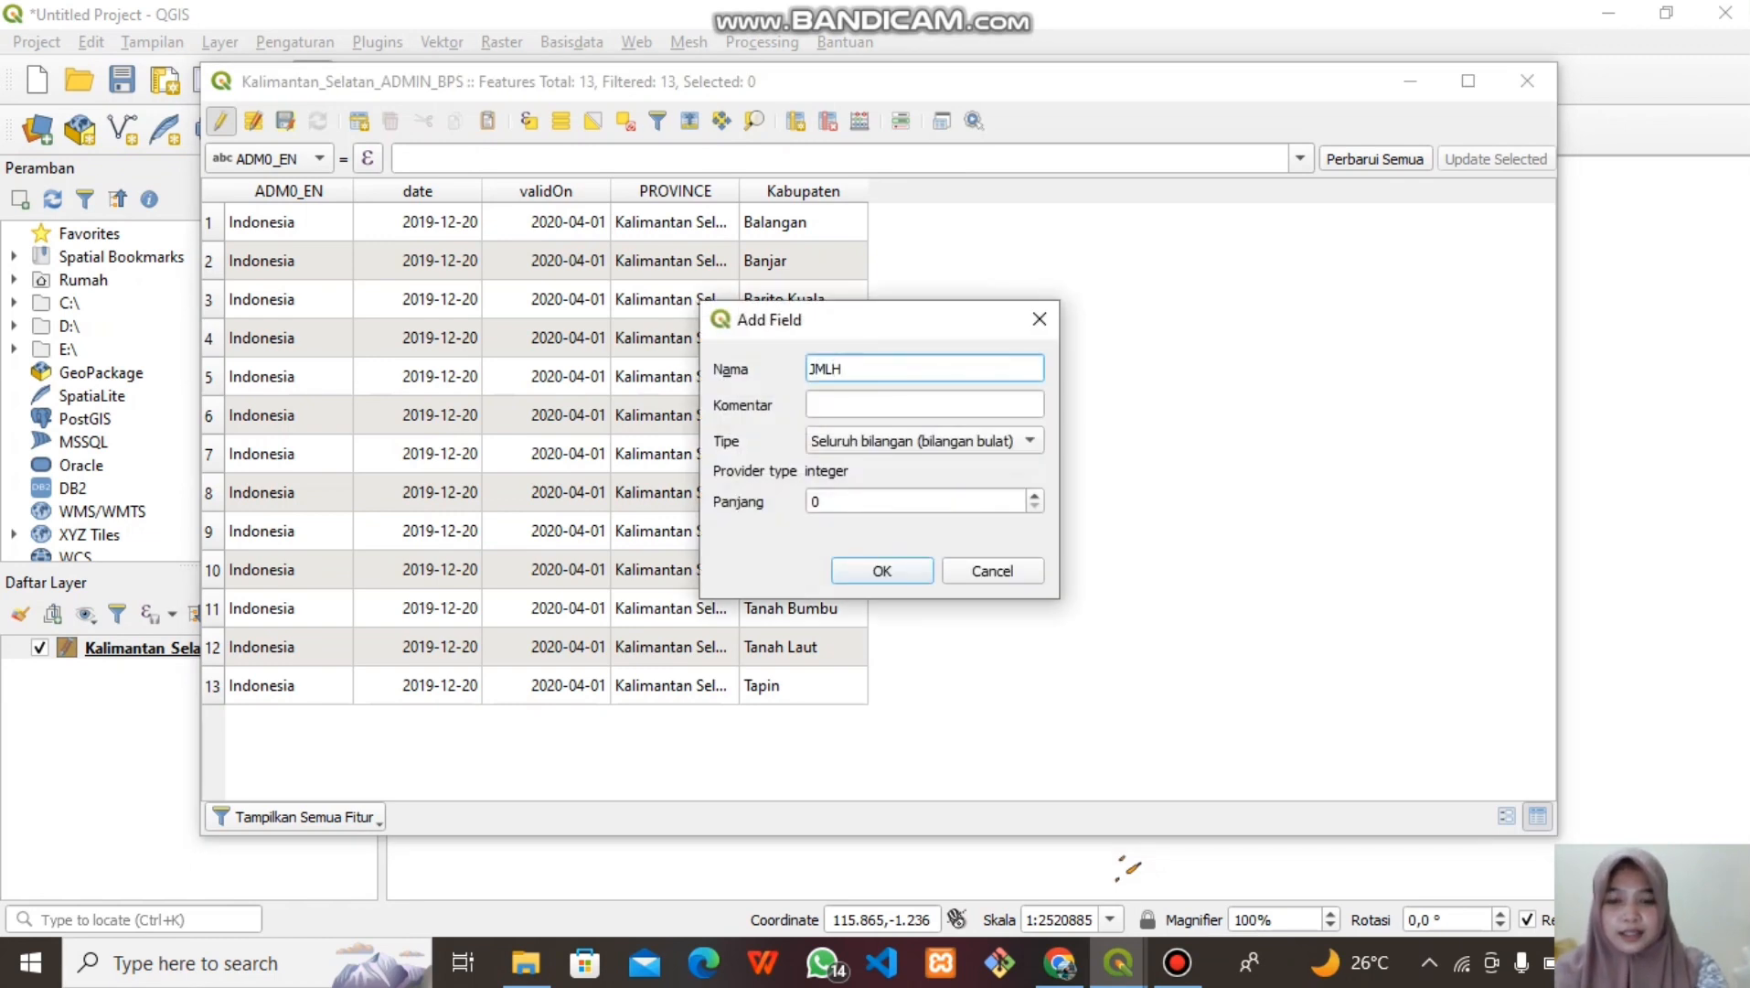
pyautogui.write('_PND')
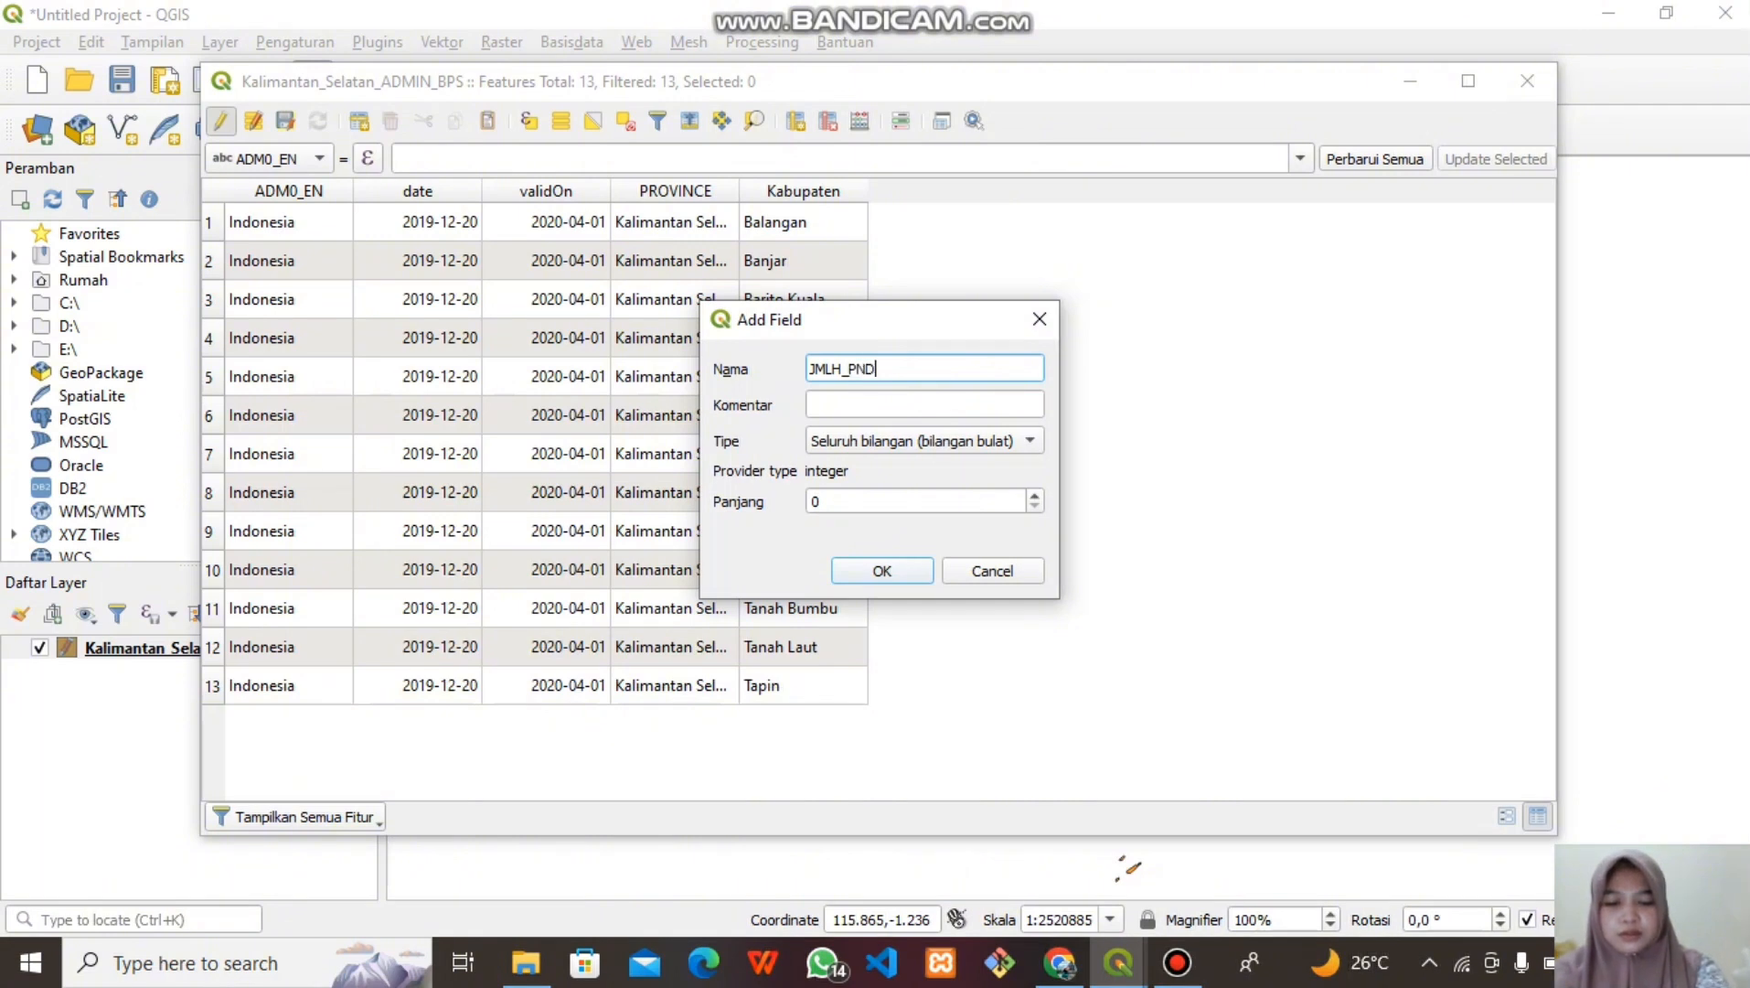
pyautogui.write('DK')
pyautogui.press('Tab')
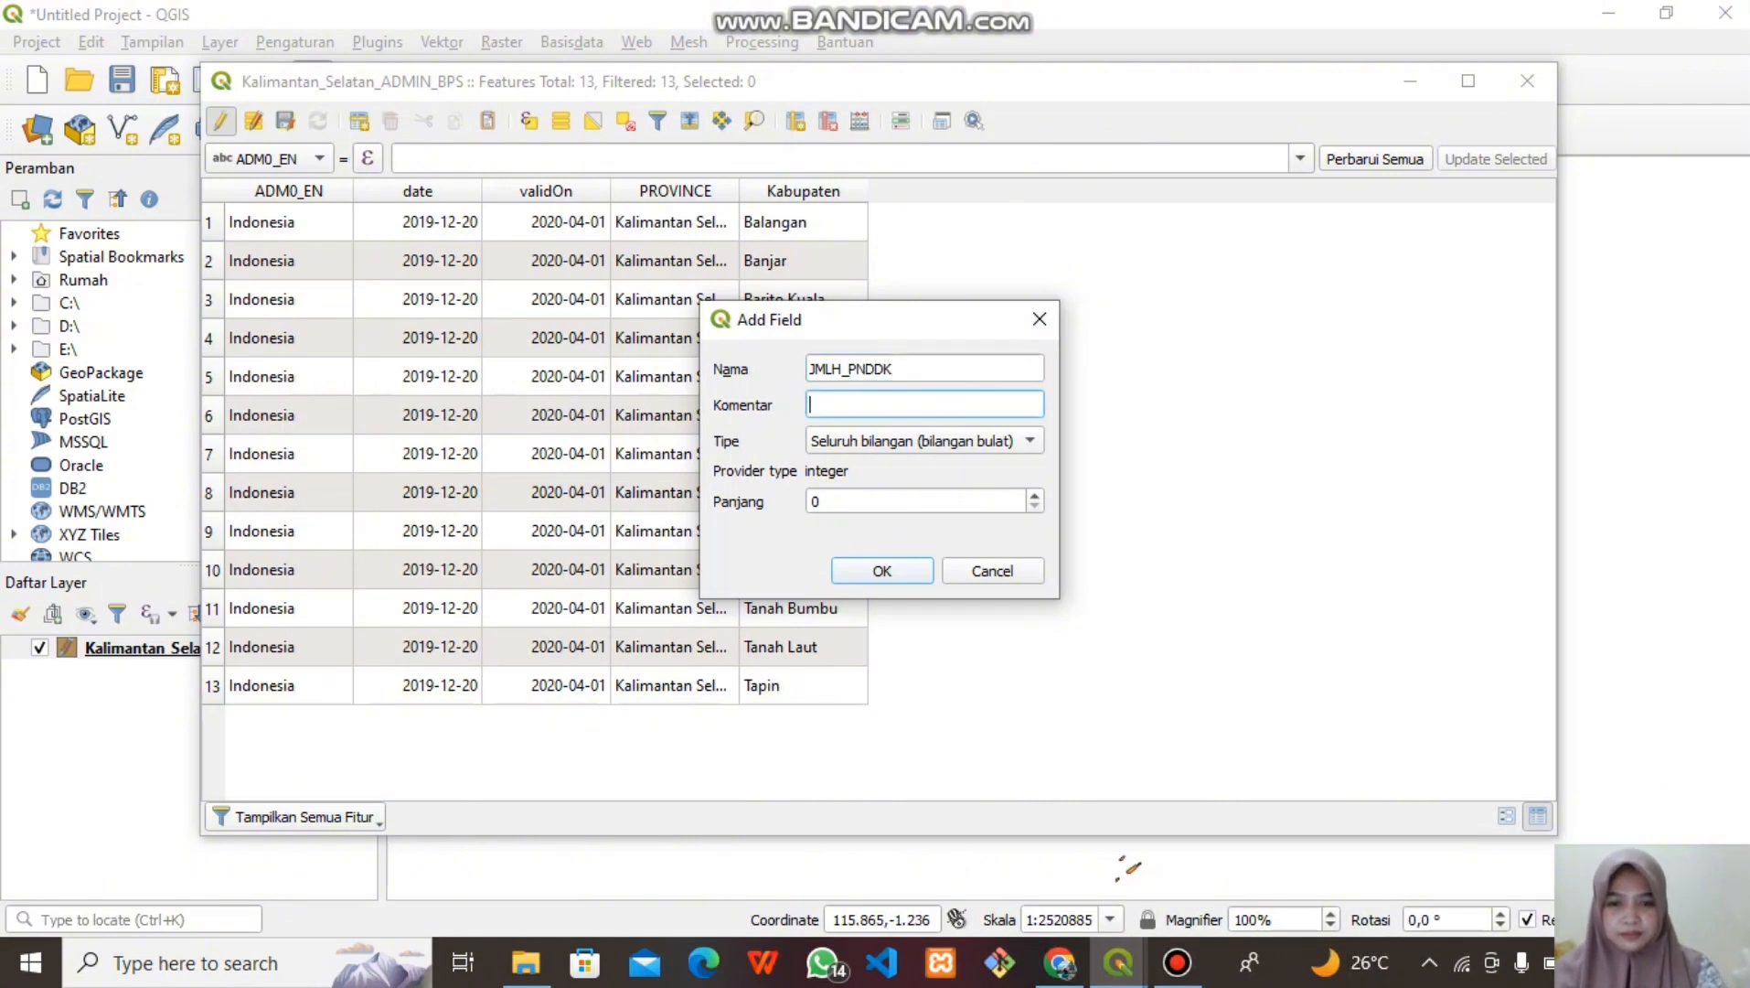
pyautogui.write('jumlah')
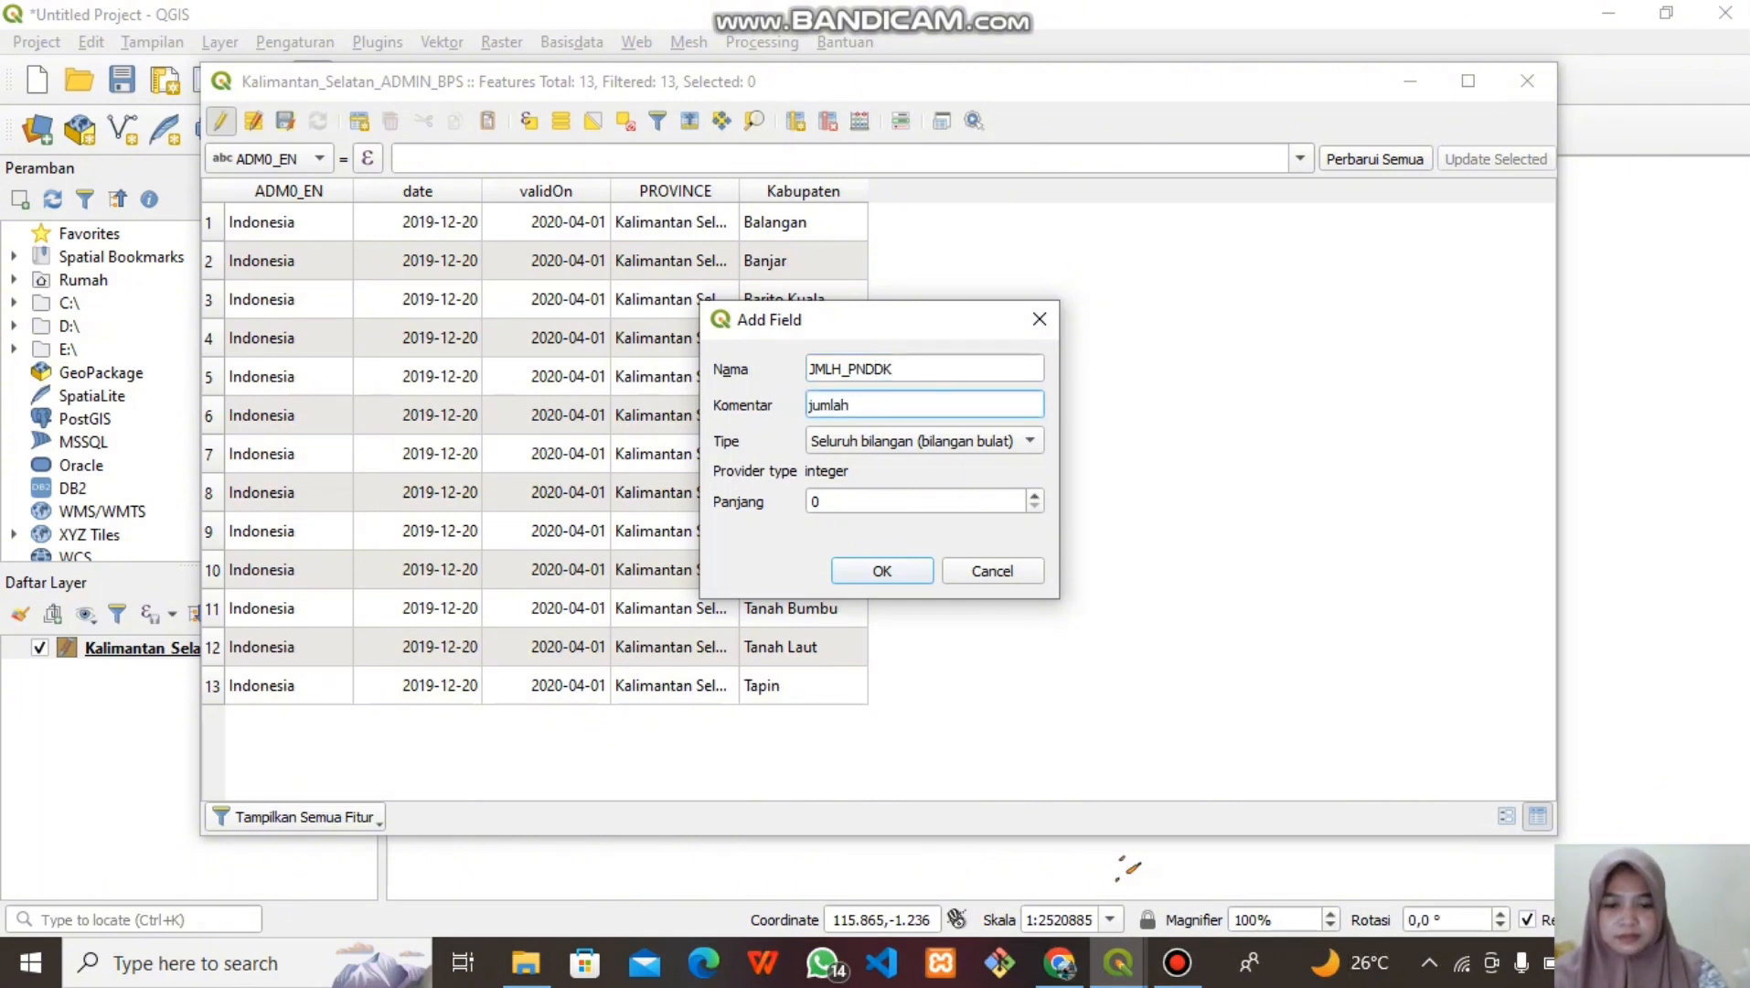
pyautogui.write('penduduk')
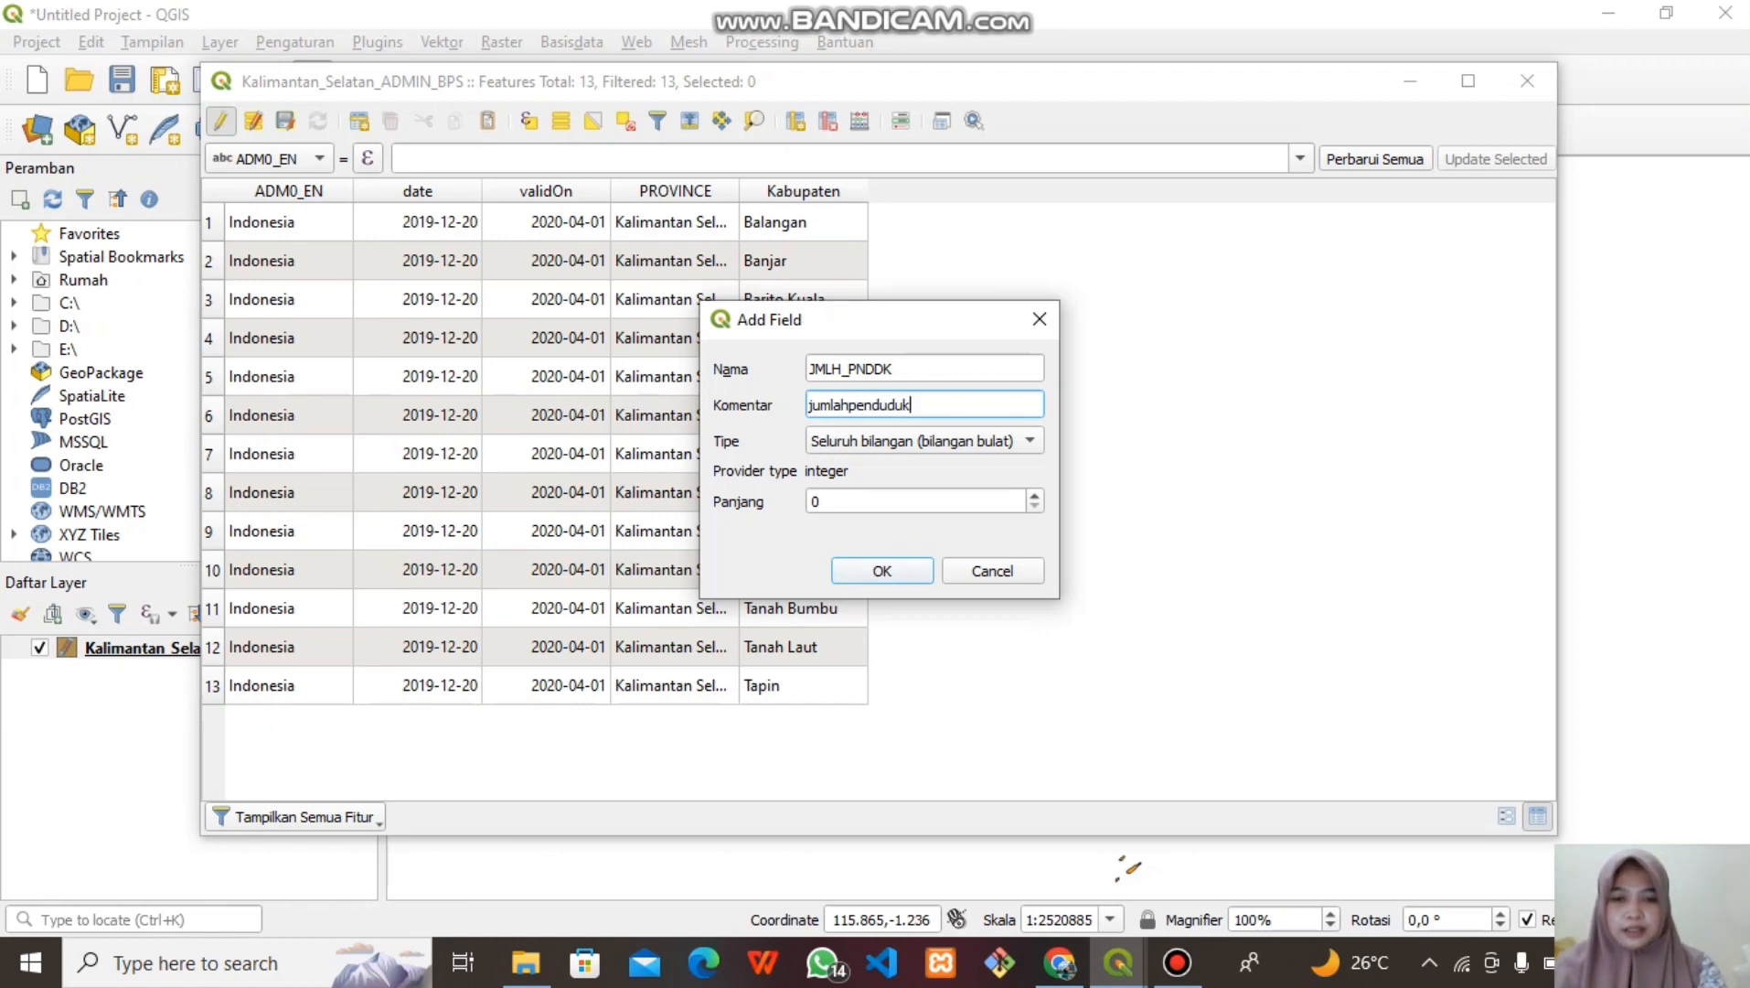
pyautogui.click(1030, 441)
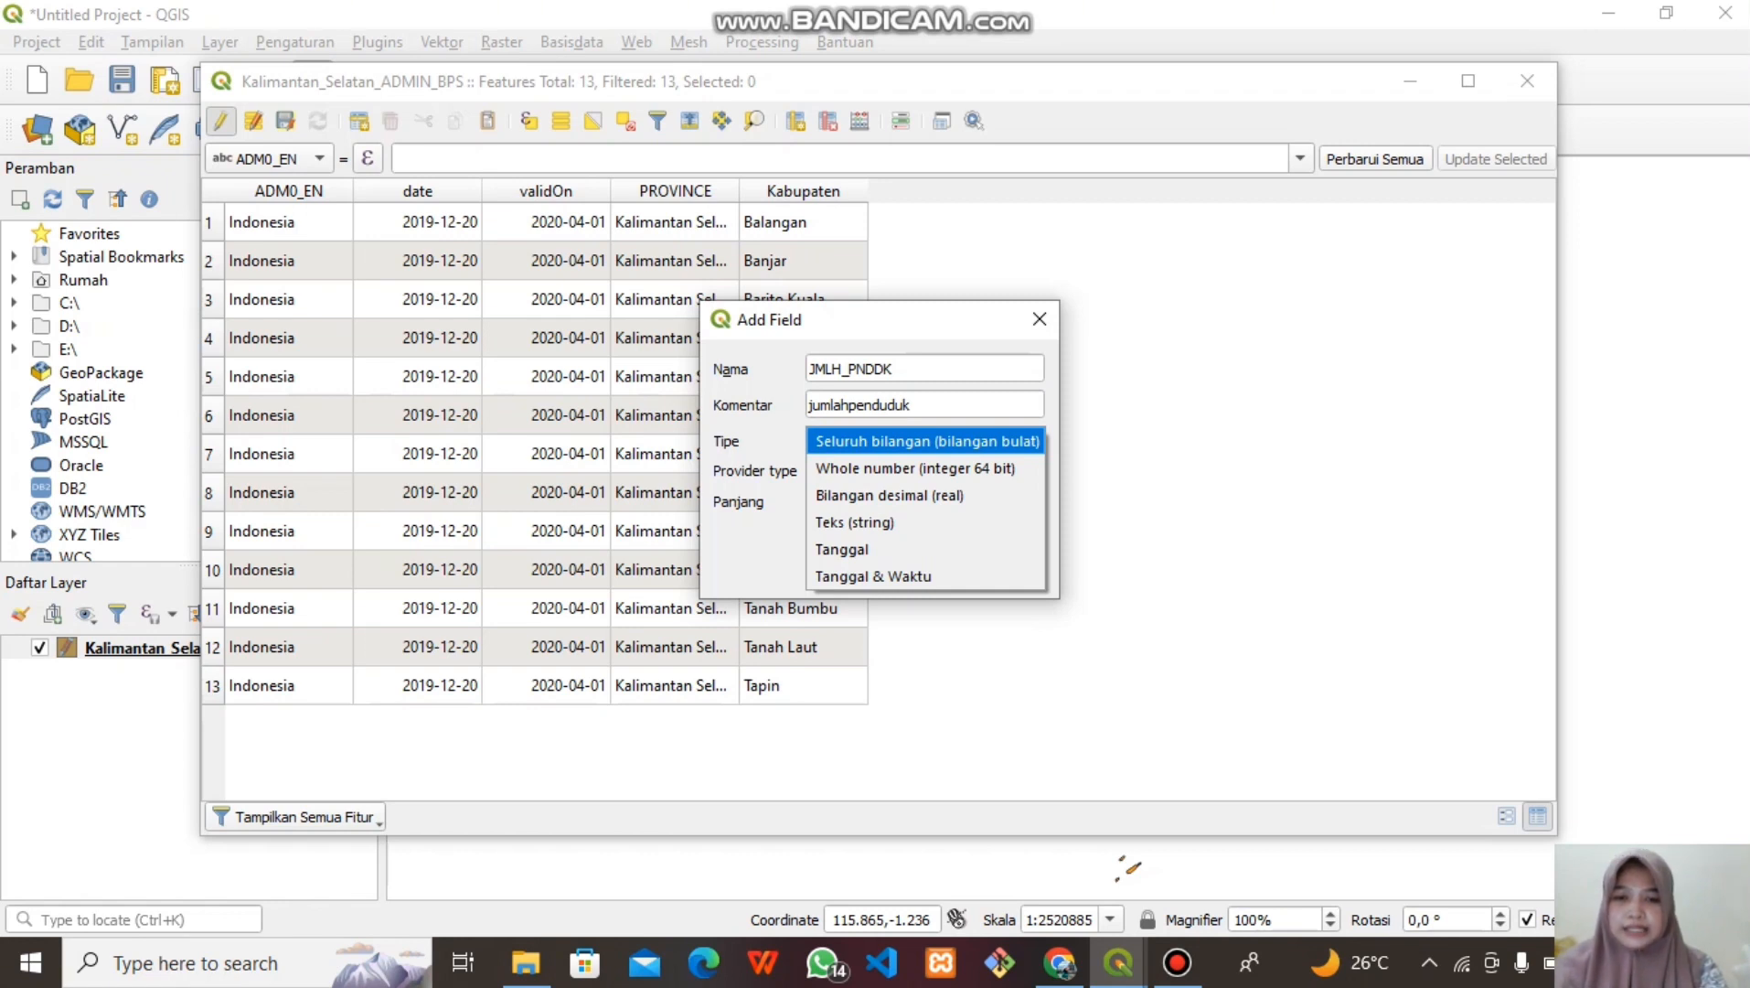
pyautogui.click(927, 442)
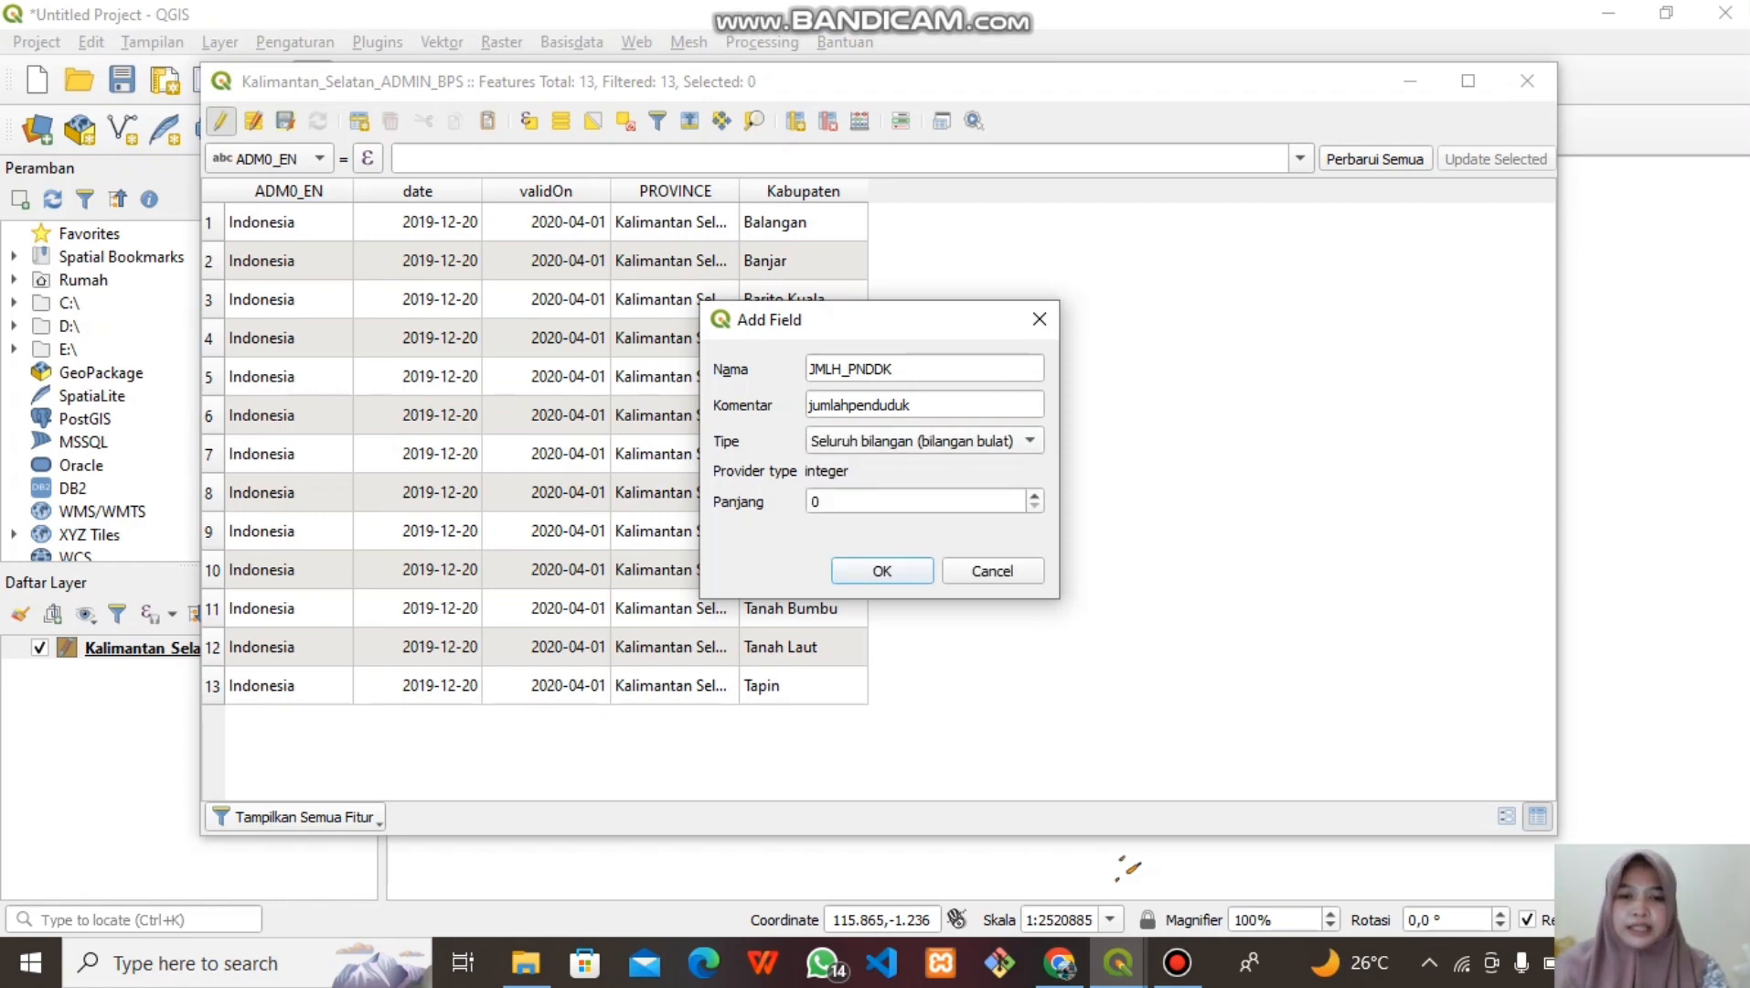
pyautogui.click(1035, 496)
pyautogui.click(1034, 496)
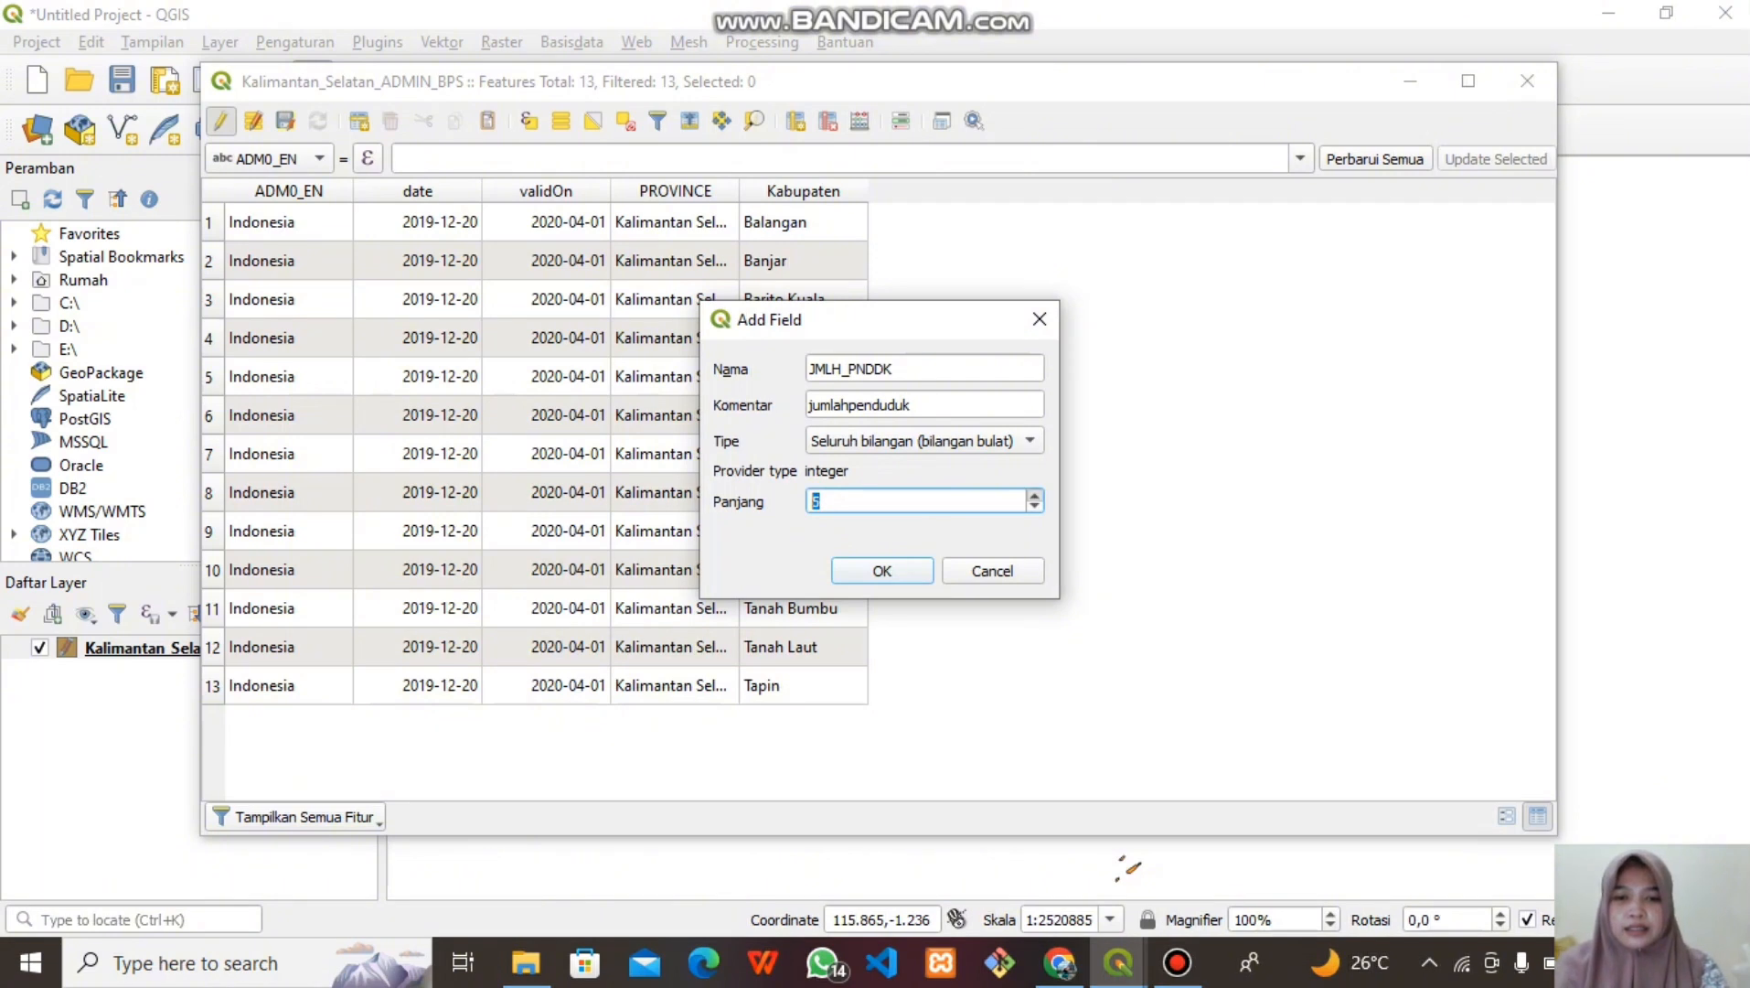
pyautogui.click(1034, 496)
pyautogui.click(1035, 505)
pyautogui.click(1035, 506)
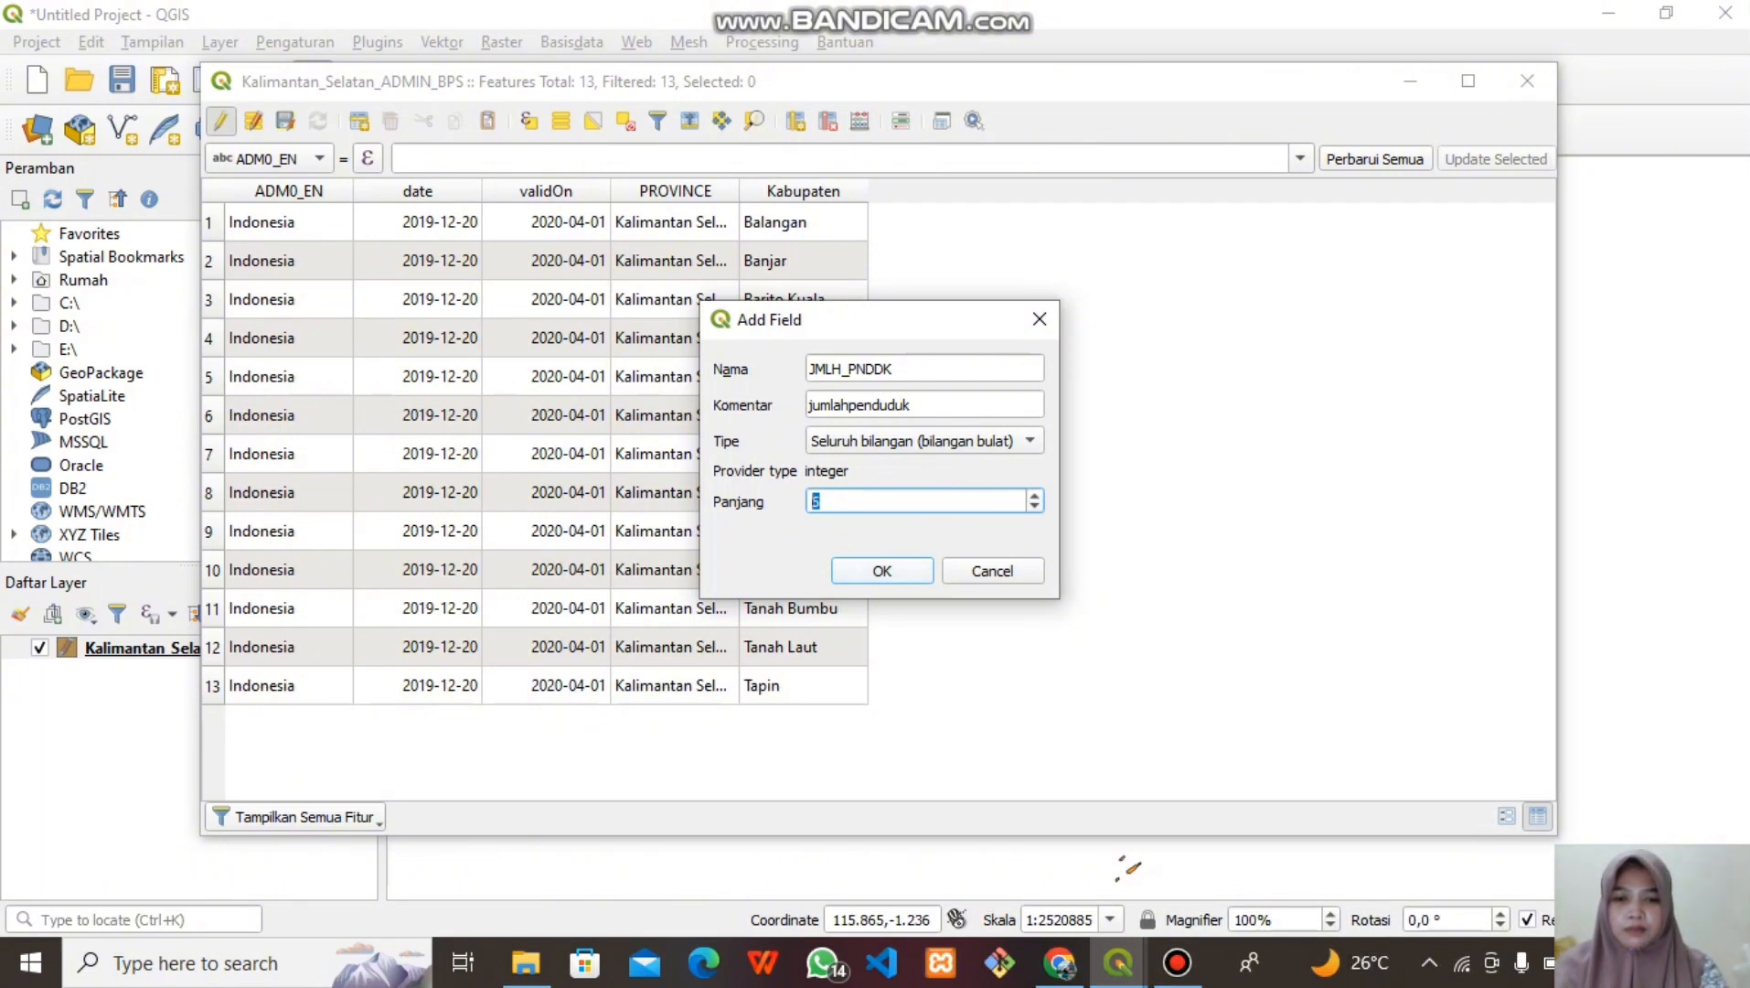
pyautogui.press('Return')
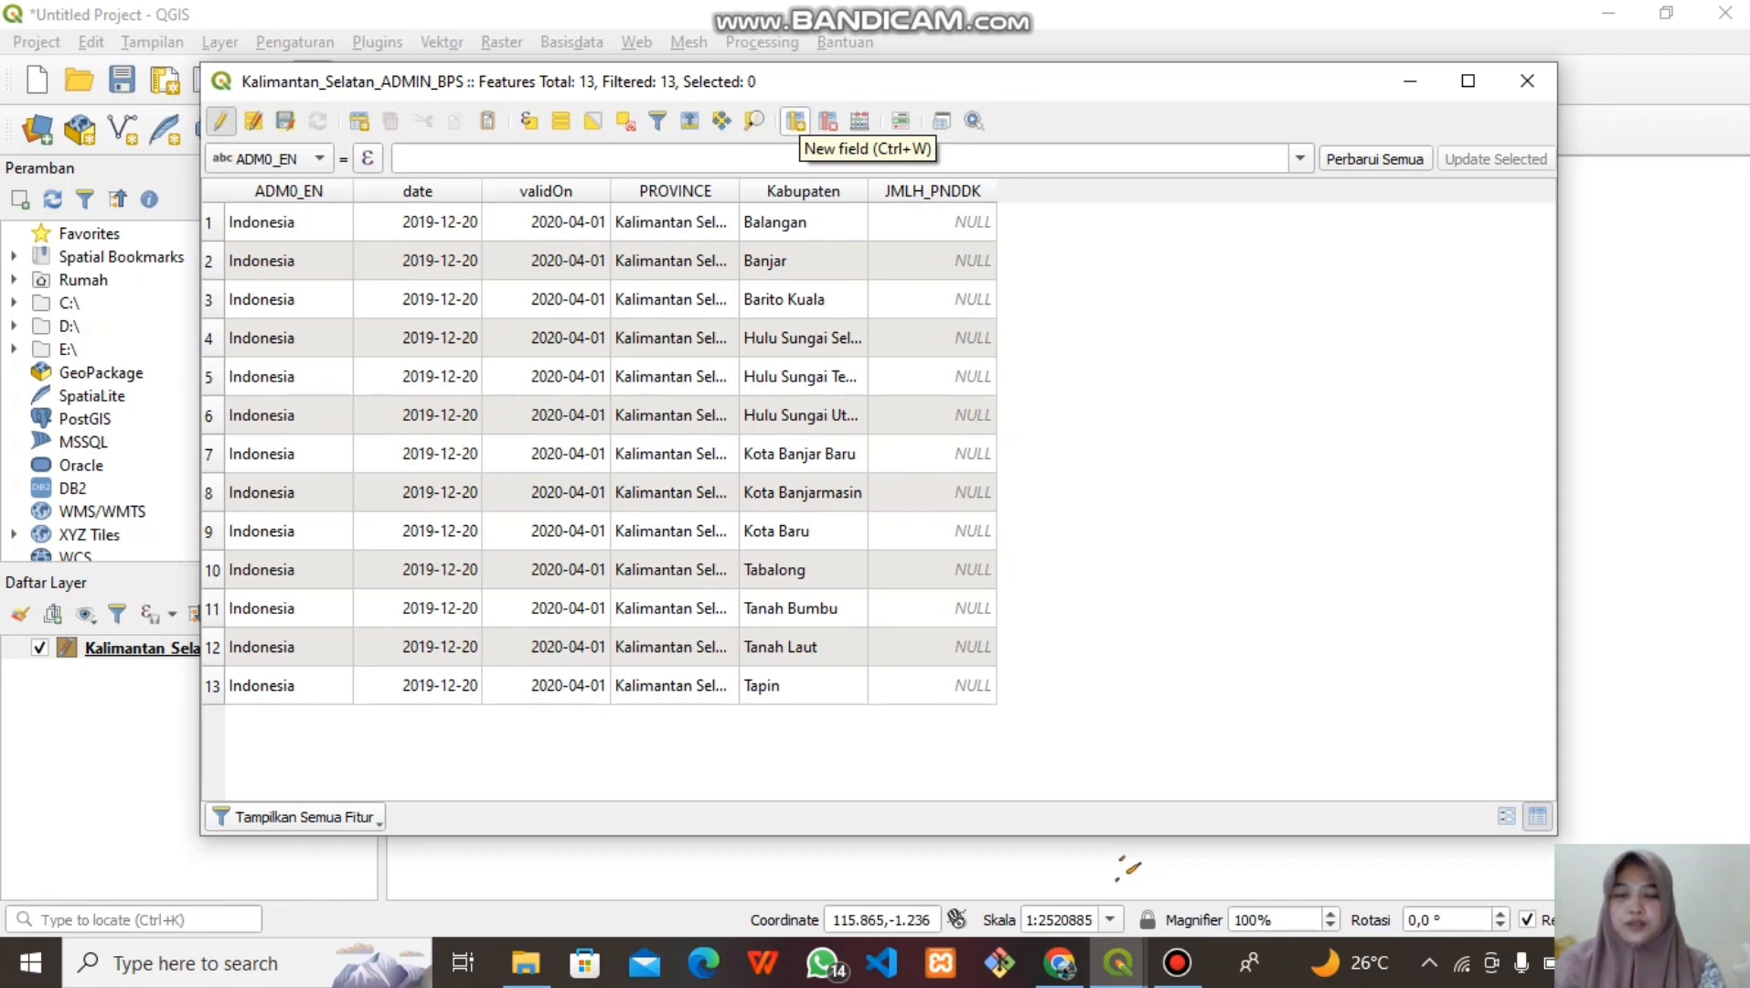
# Add a whole-number field KASUS_FLU with comment 'kasusflu'
pyautogui.click(796, 121)
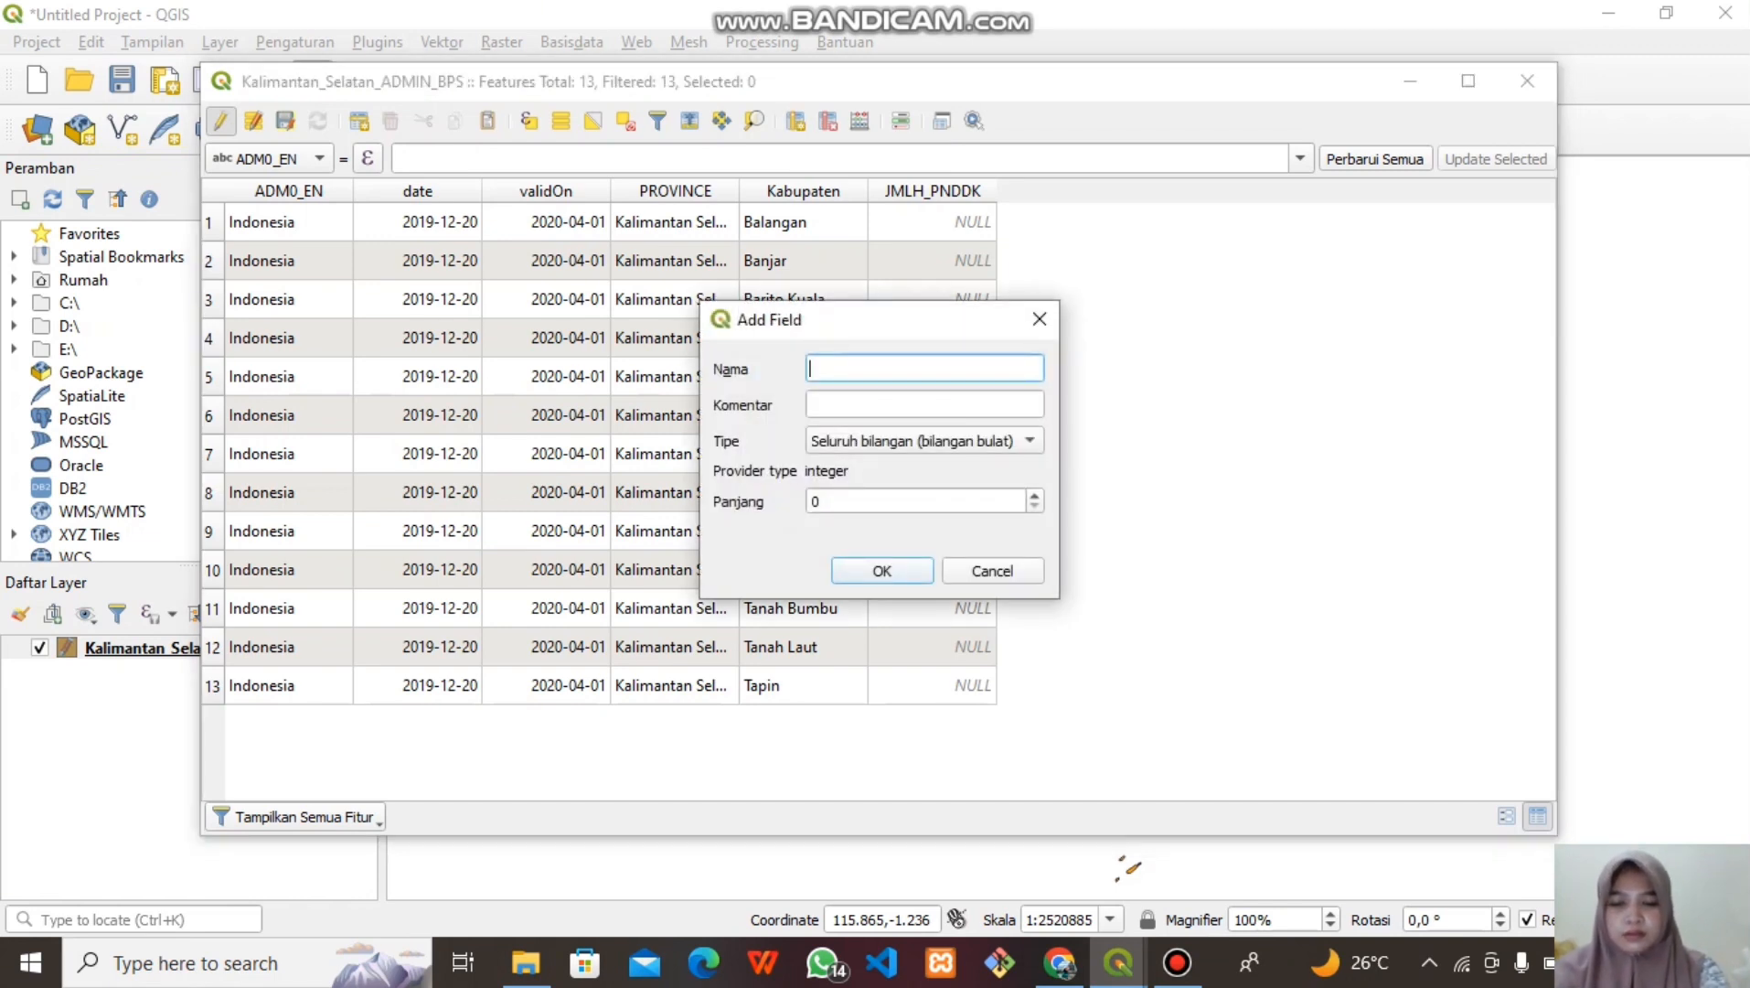
pyautogui.write('KASUS_F')
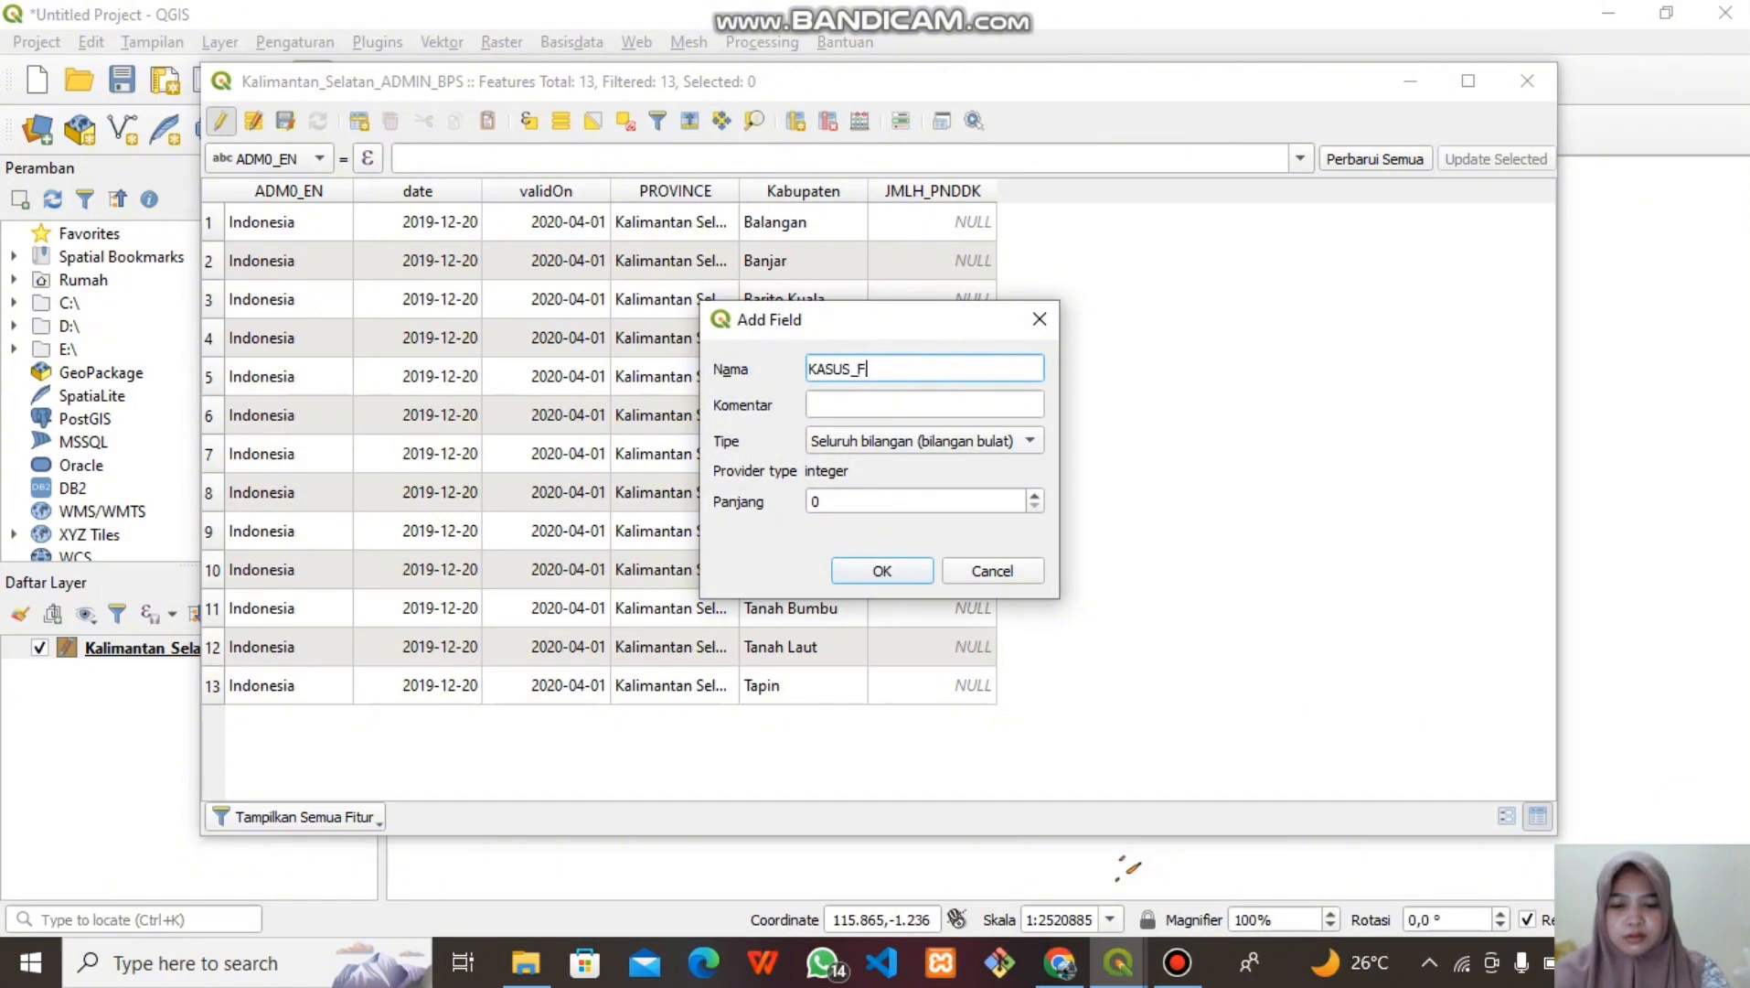
pyautogui.write('LU')
pyautogui.press('Tab')
pyautogui.write('KAUS')
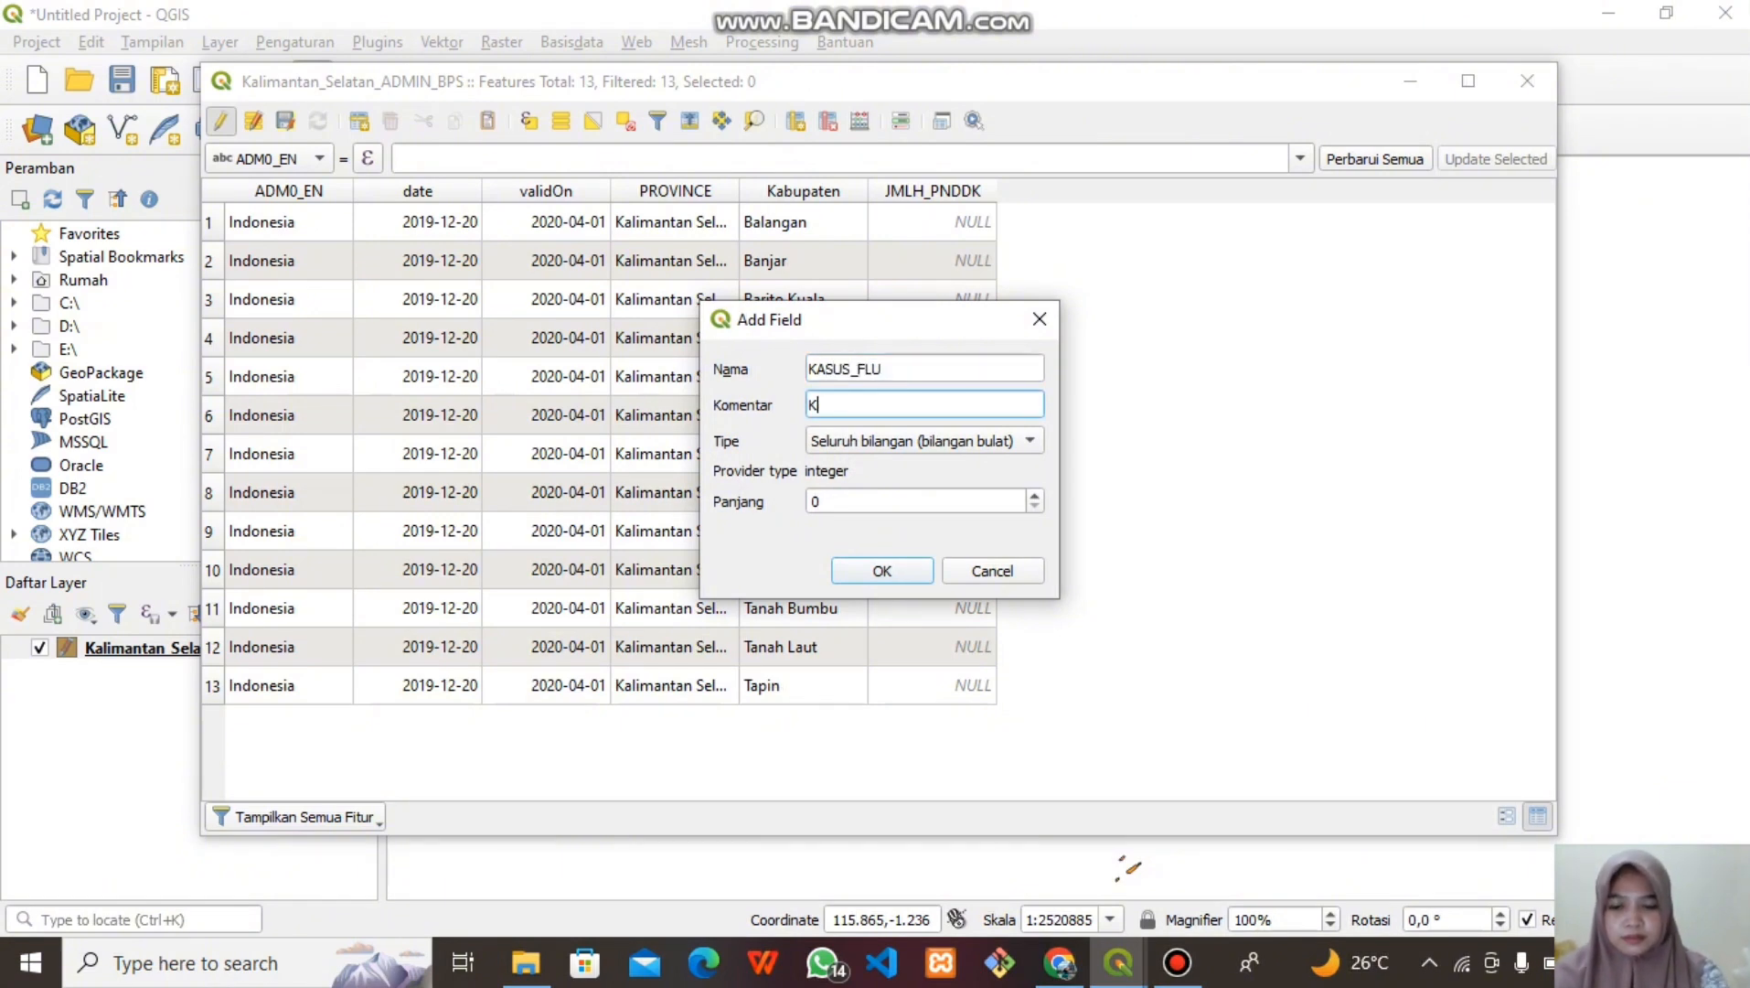
pyautogui.press('BackSpace')
pyautogui.press('BackSpace')
pyautogui.press('BackSpace')
pyautogui.press('BackSpace')
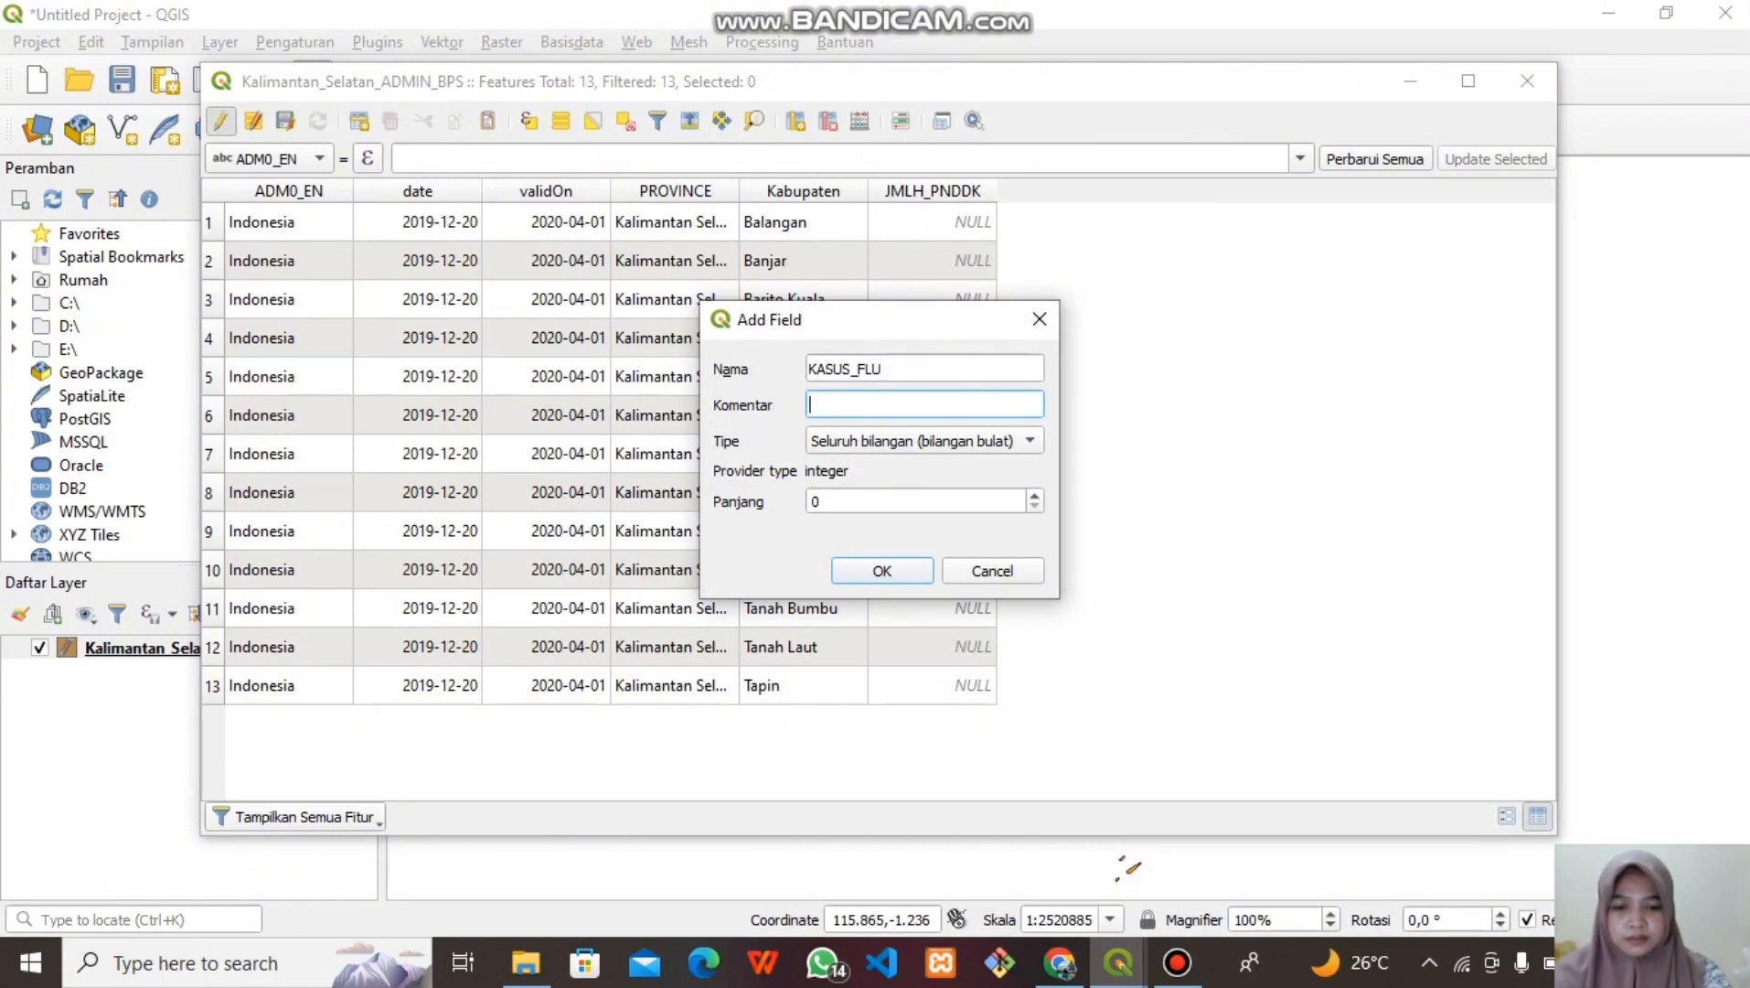
pyautogui.write('kasusflu')
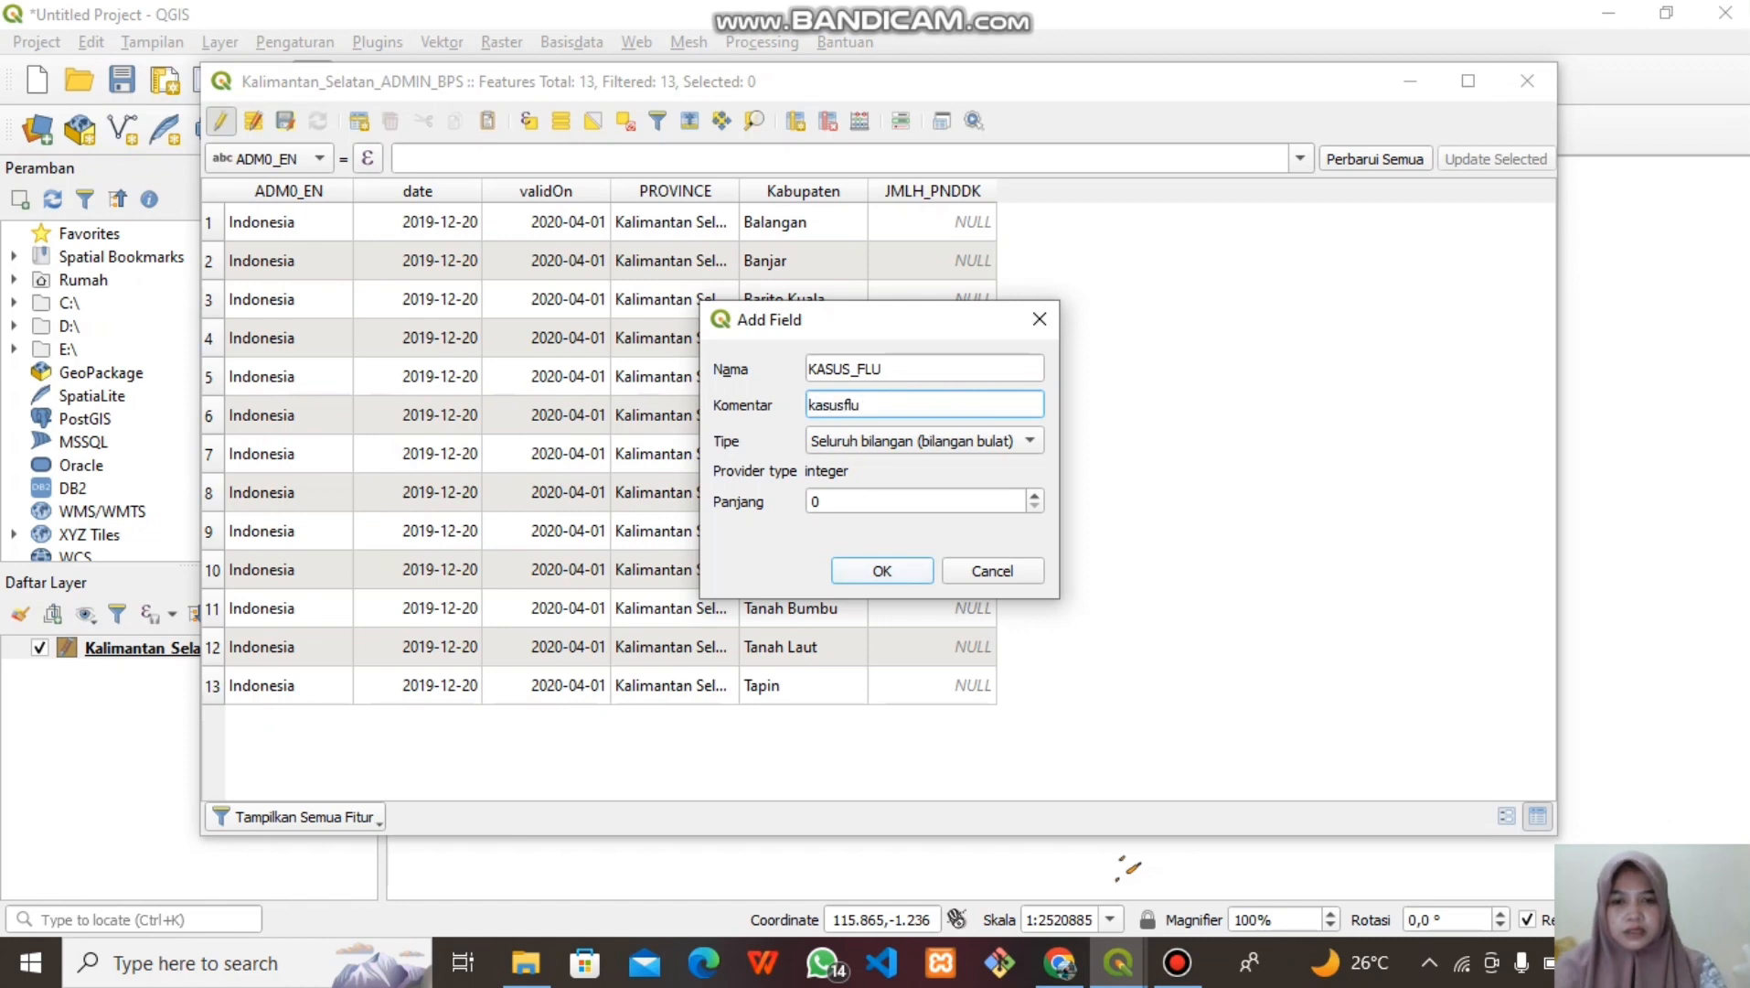
pyautogui.press('Return')
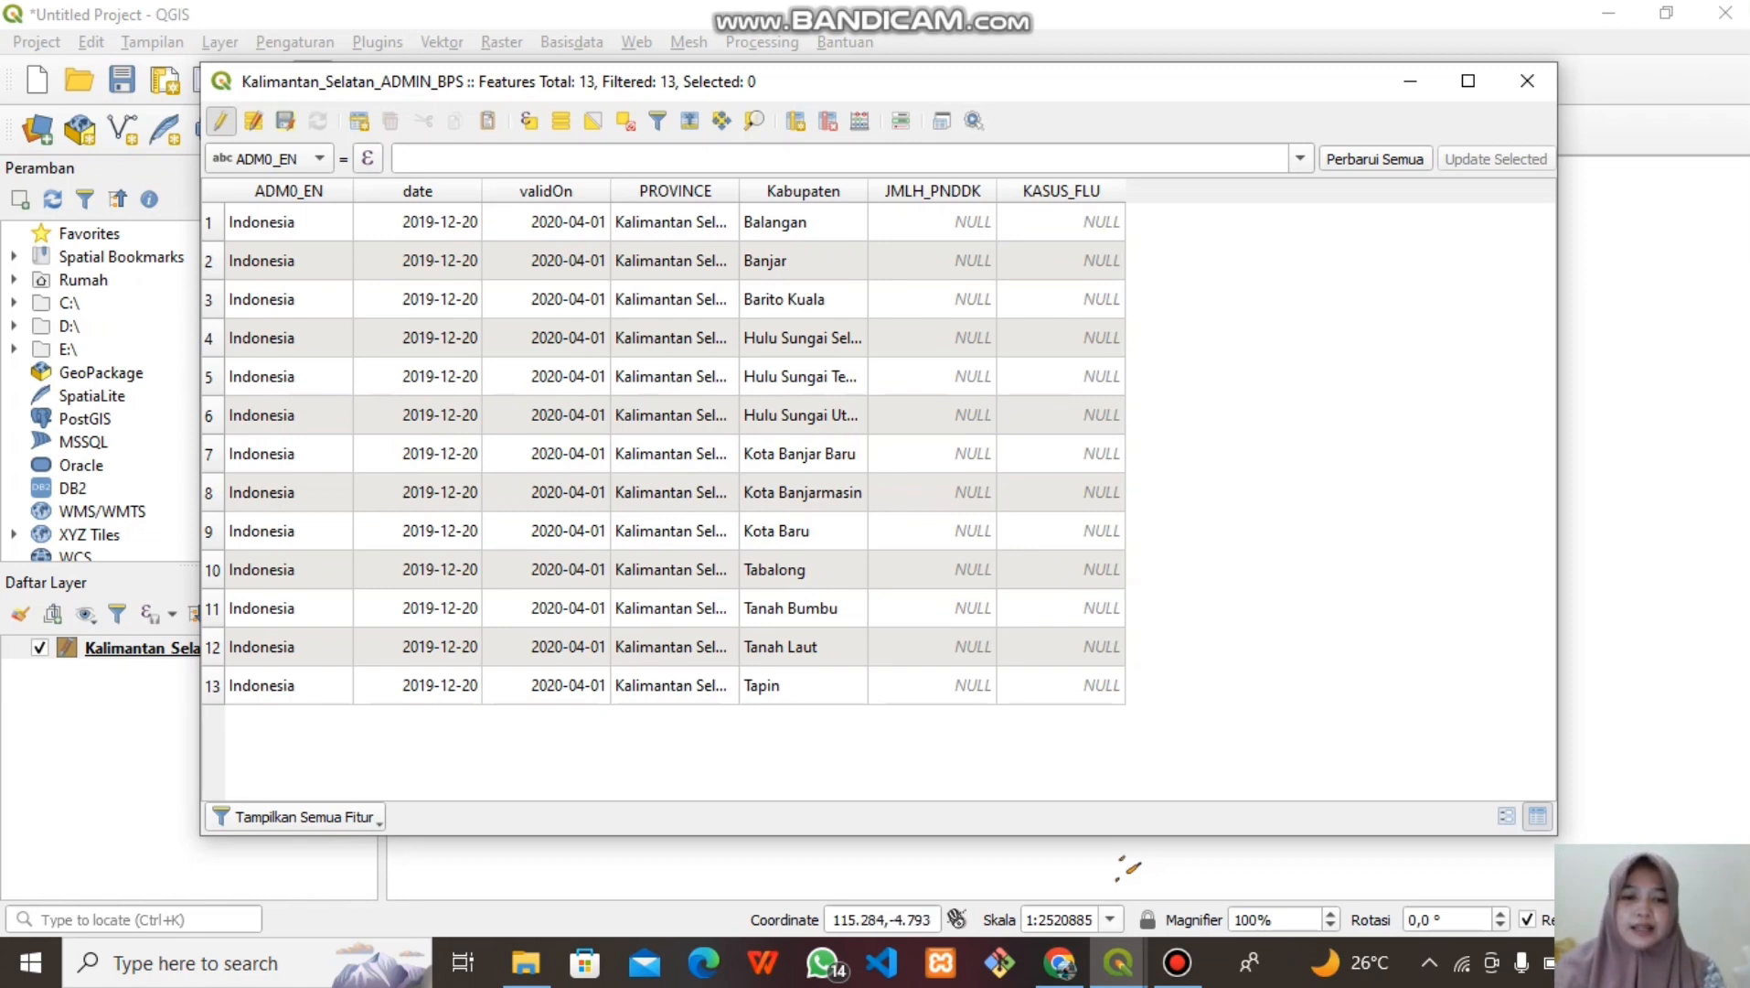
pyautogui.click(1059, 962)
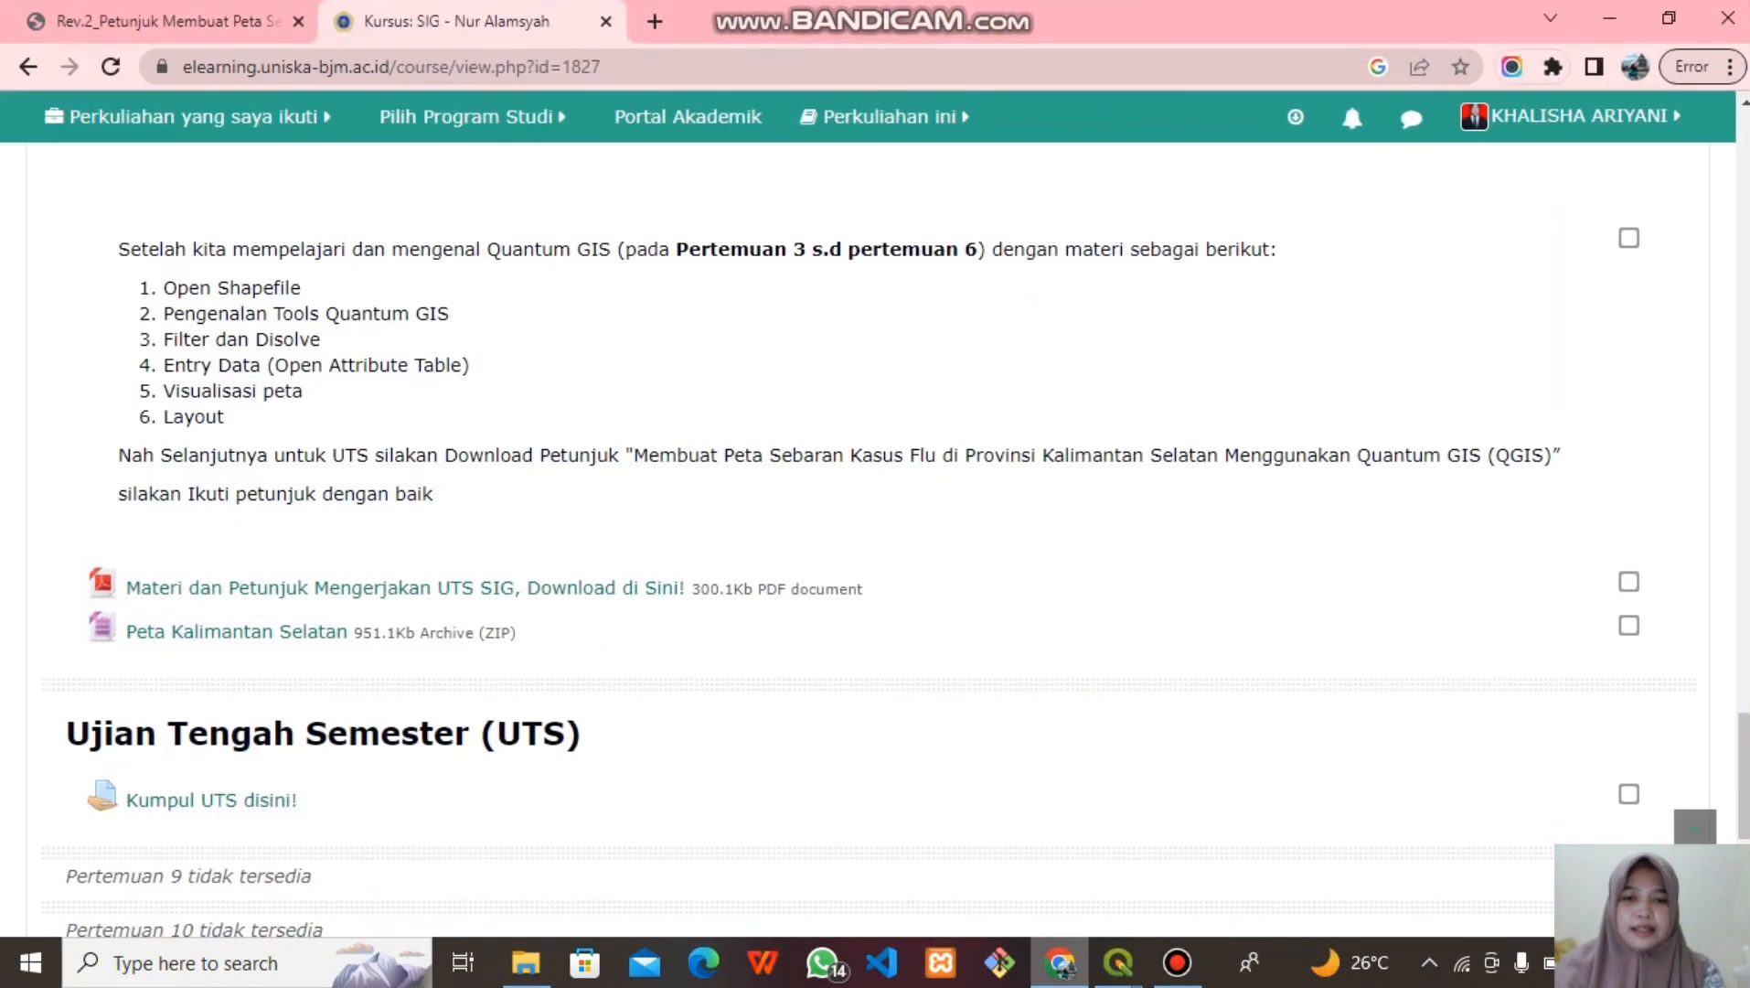
pyautogui.click(168, 22)
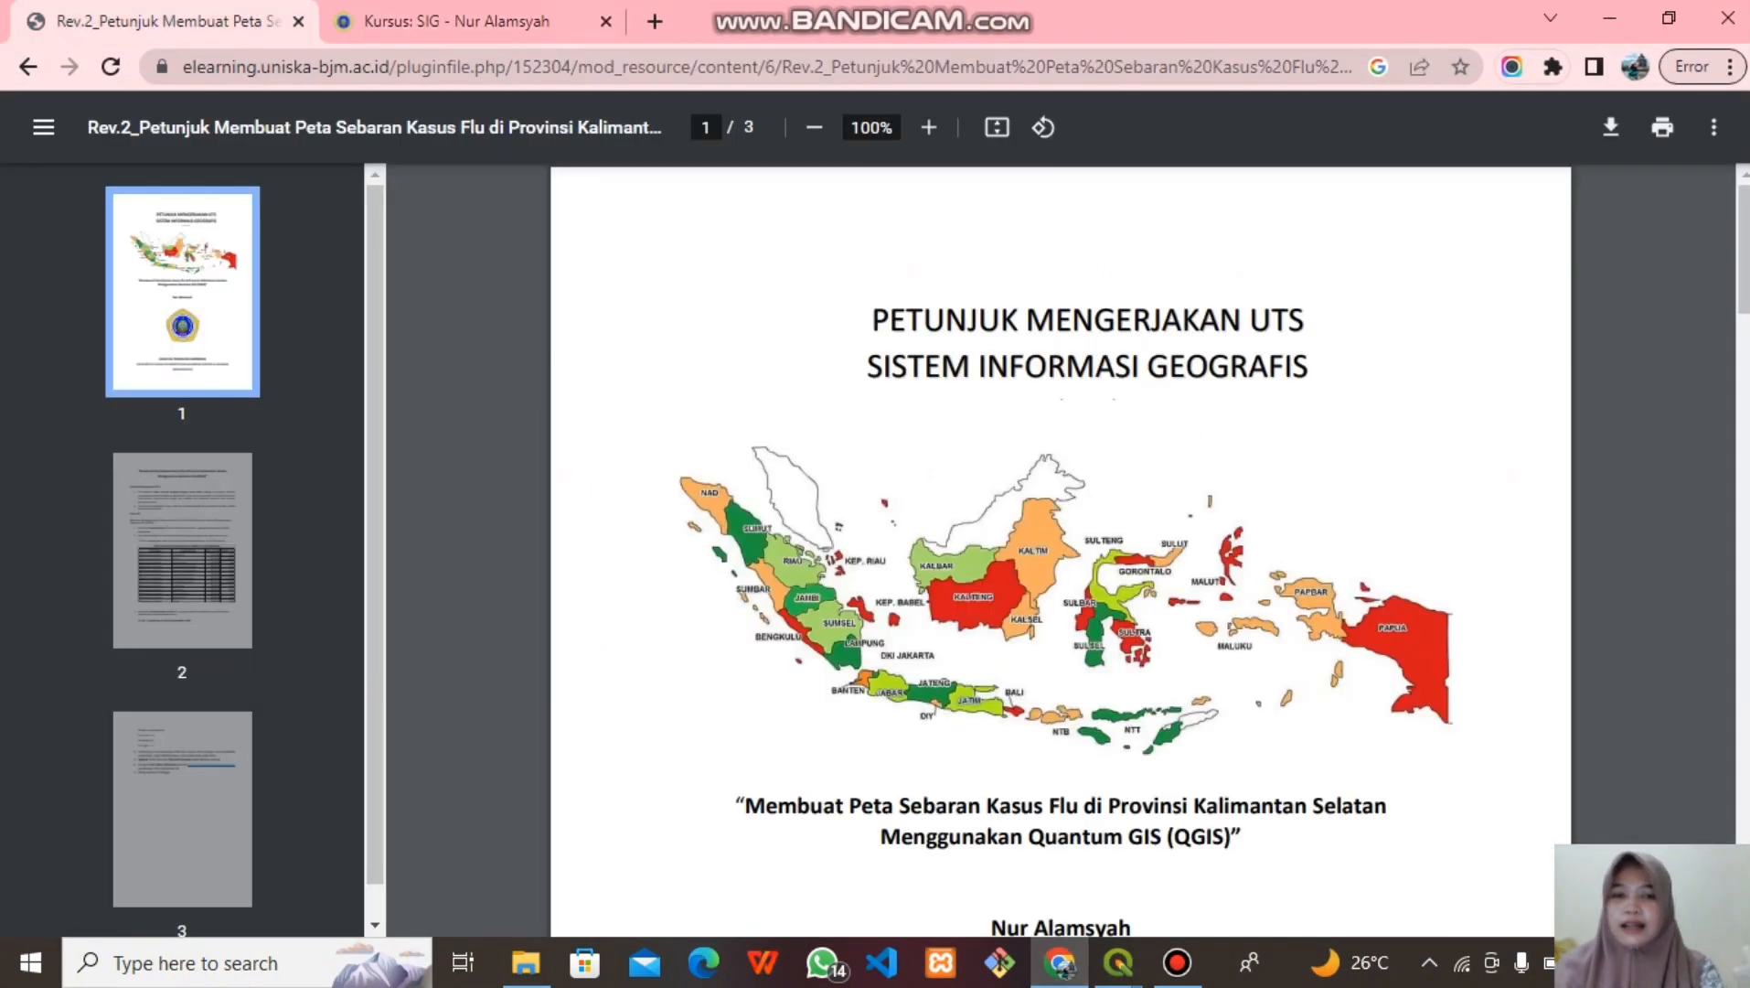
pyautogui.scroll(-15, 1061, 548)
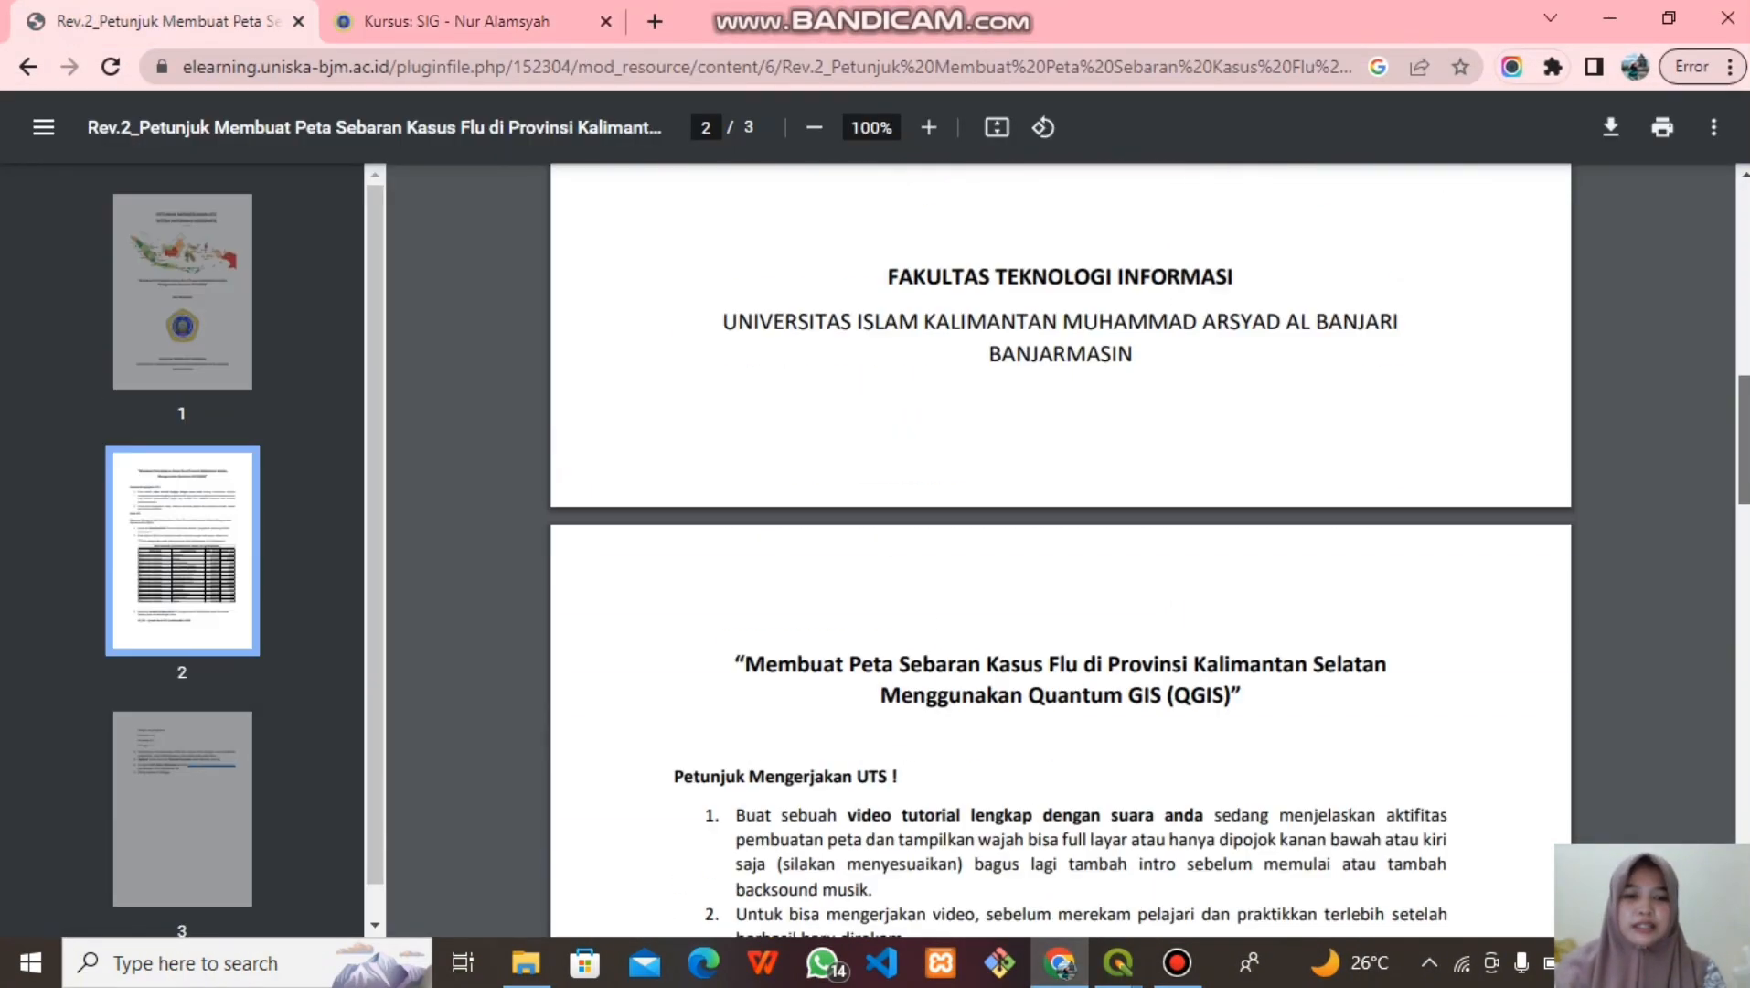
pyautogui.scroll(-2, 1061, 549)
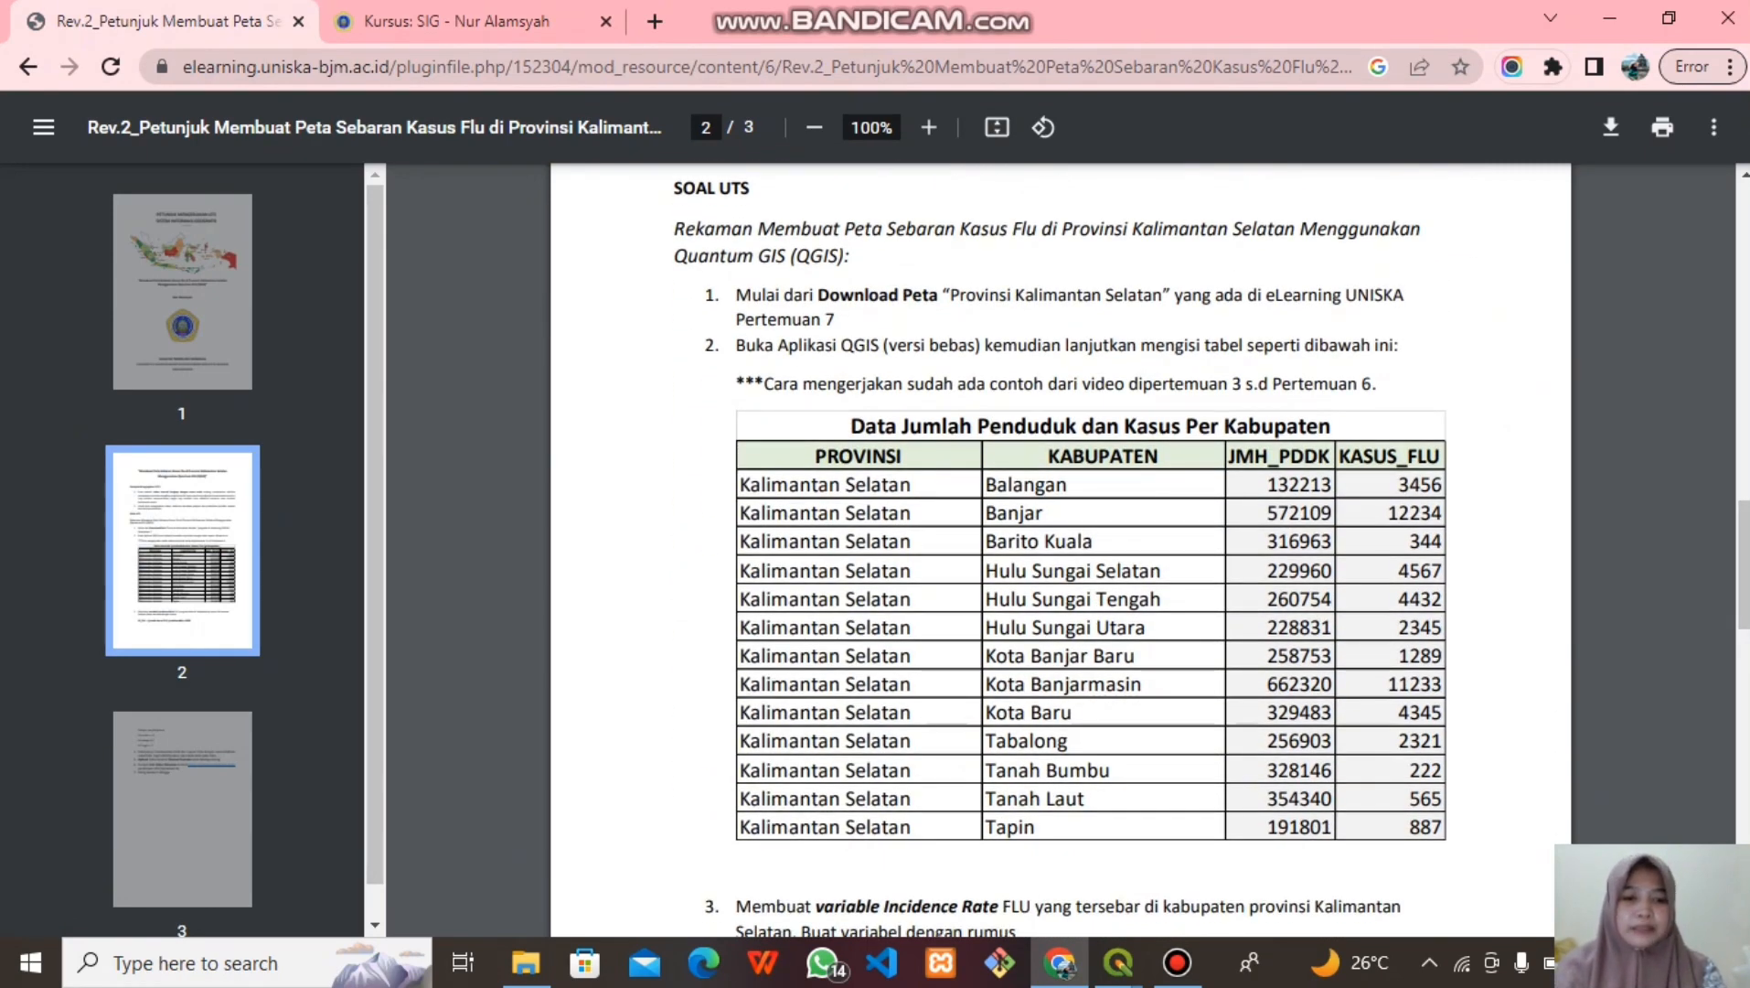
pyautogui.hotkey('alt', 'Tab')
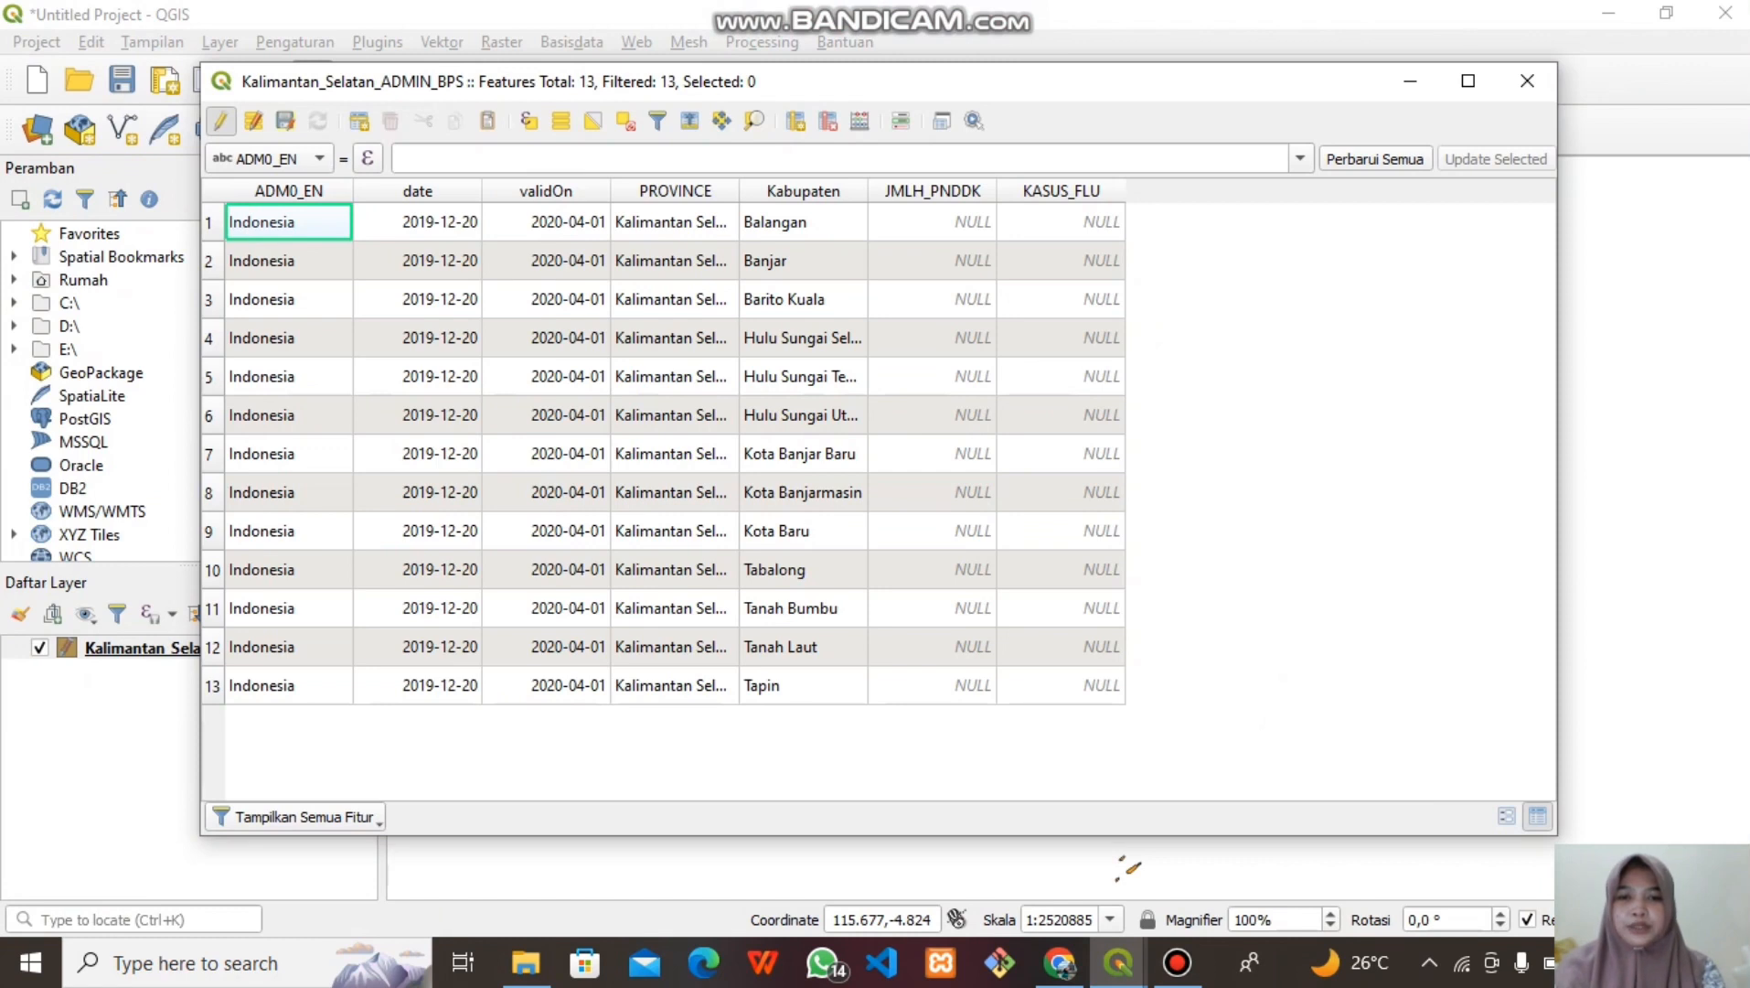
# Paste population and flu-case values into the table for all 13 regencies
pyautogui.click(933, 222)
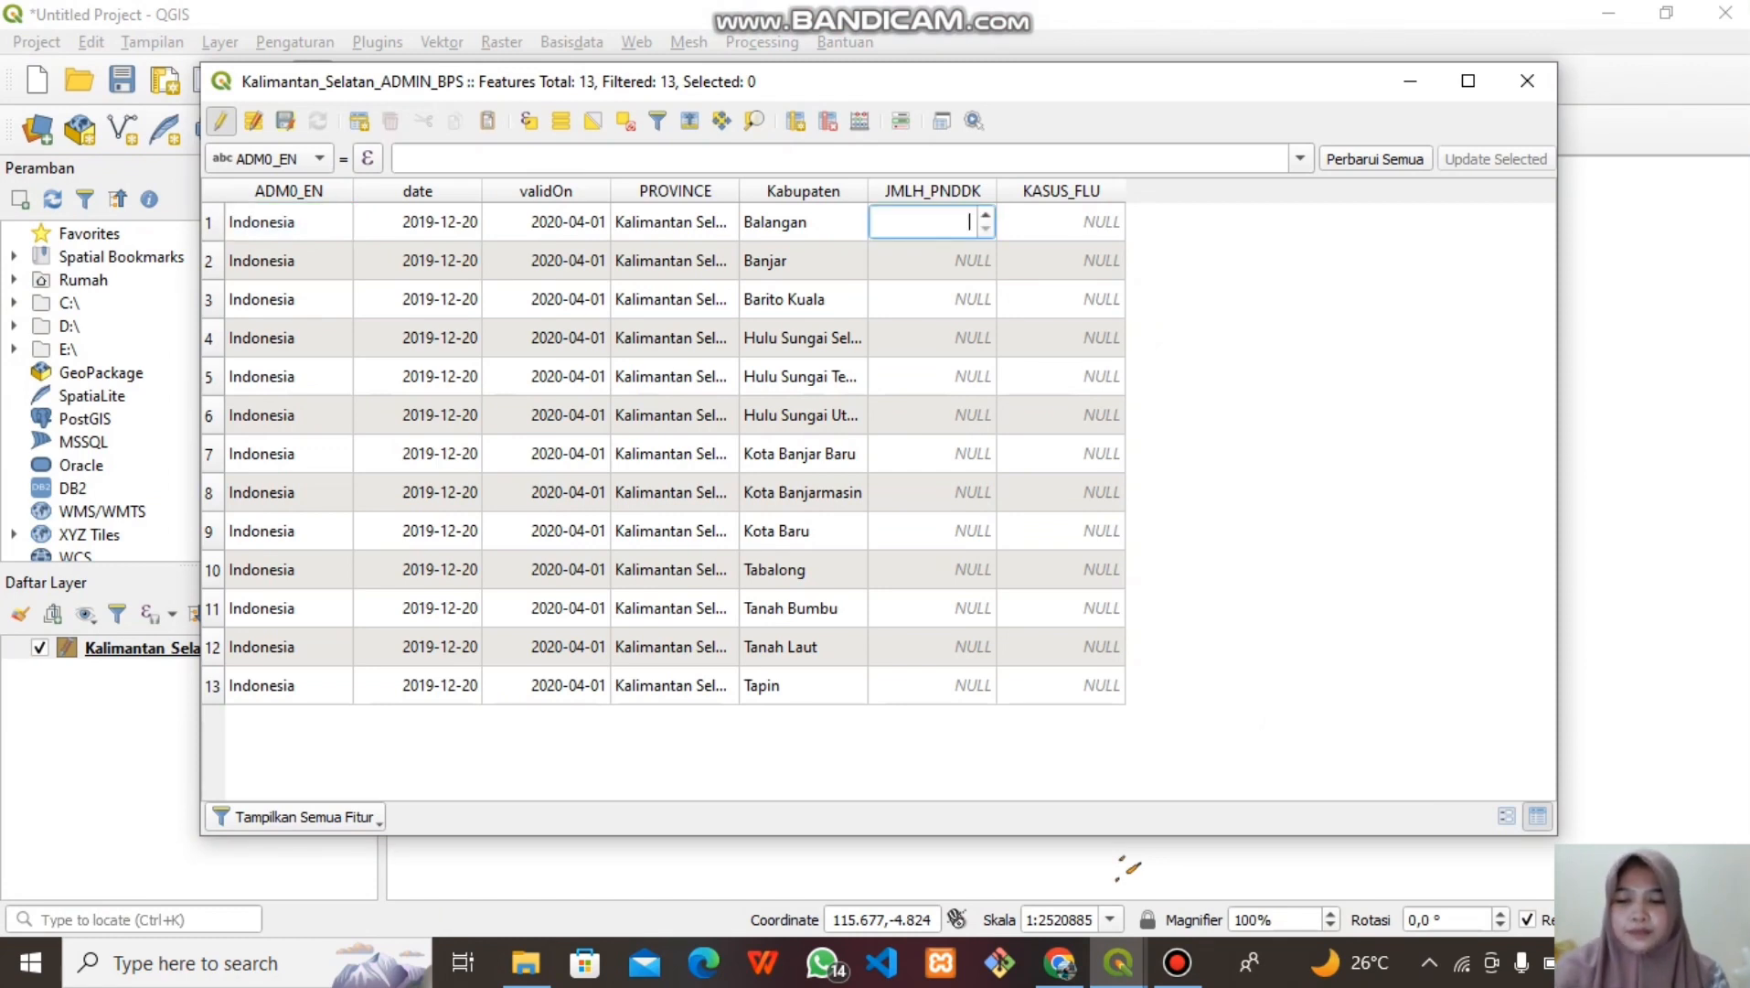
pyautogui.hotkey('ctrl', 'v')
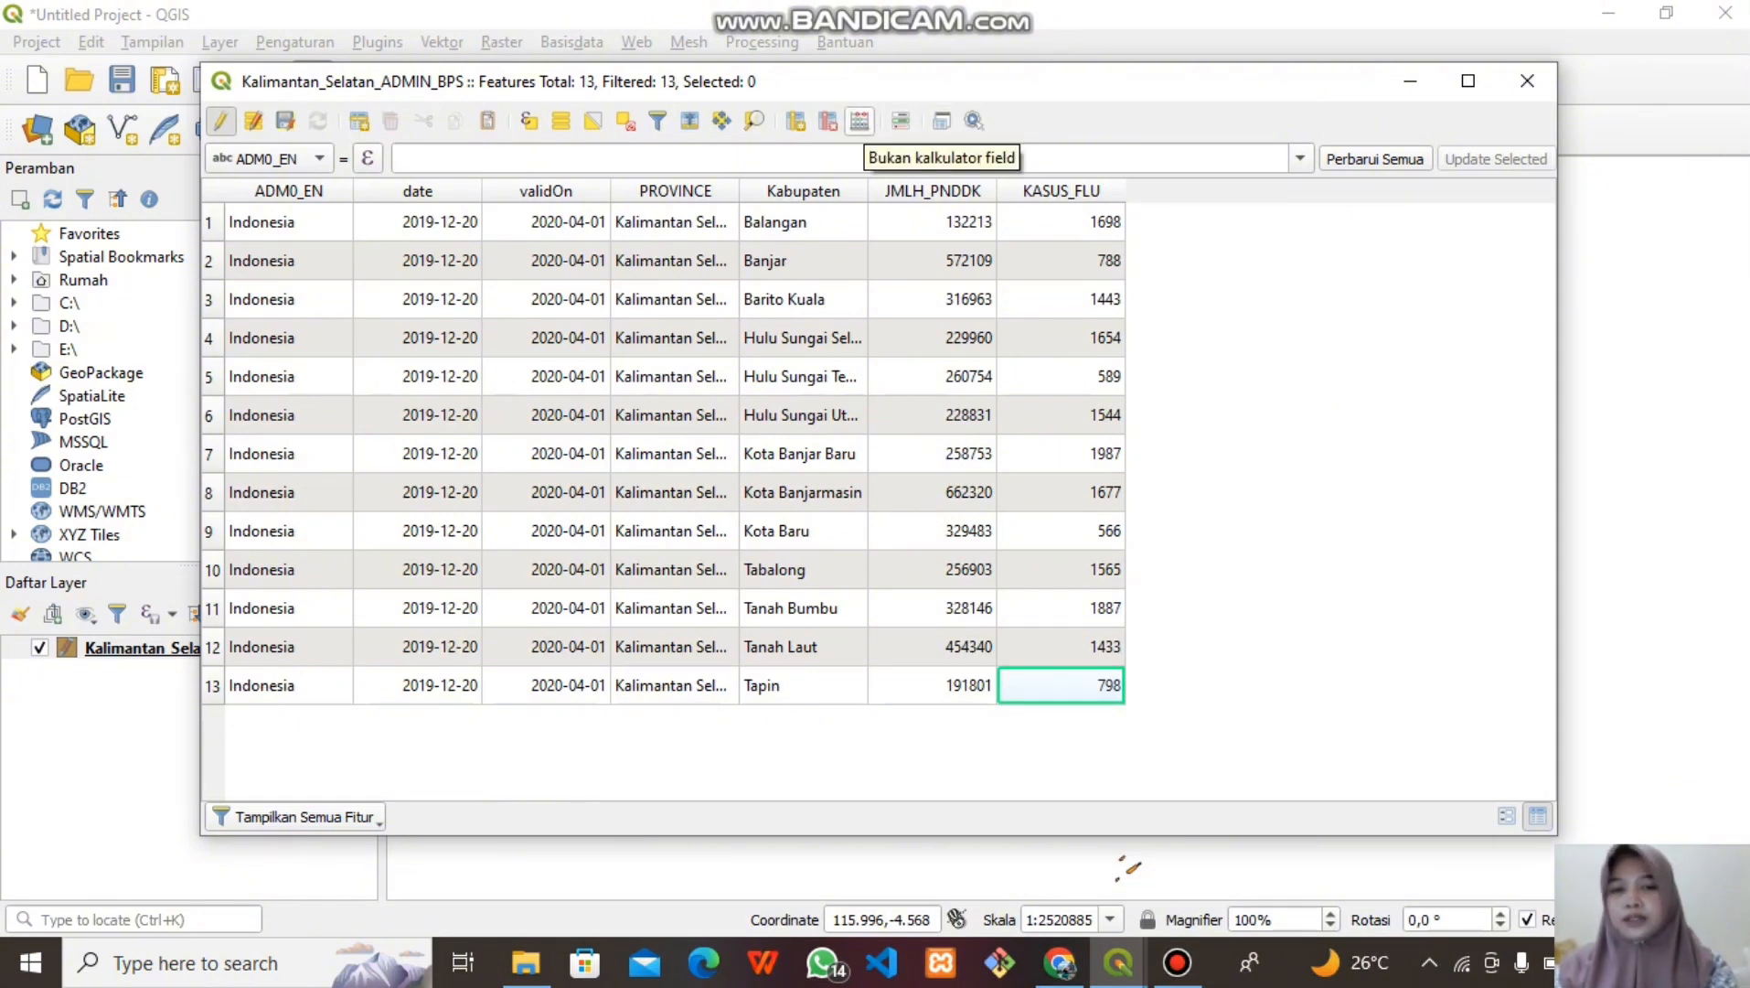
pyautogui.click(860, 121)
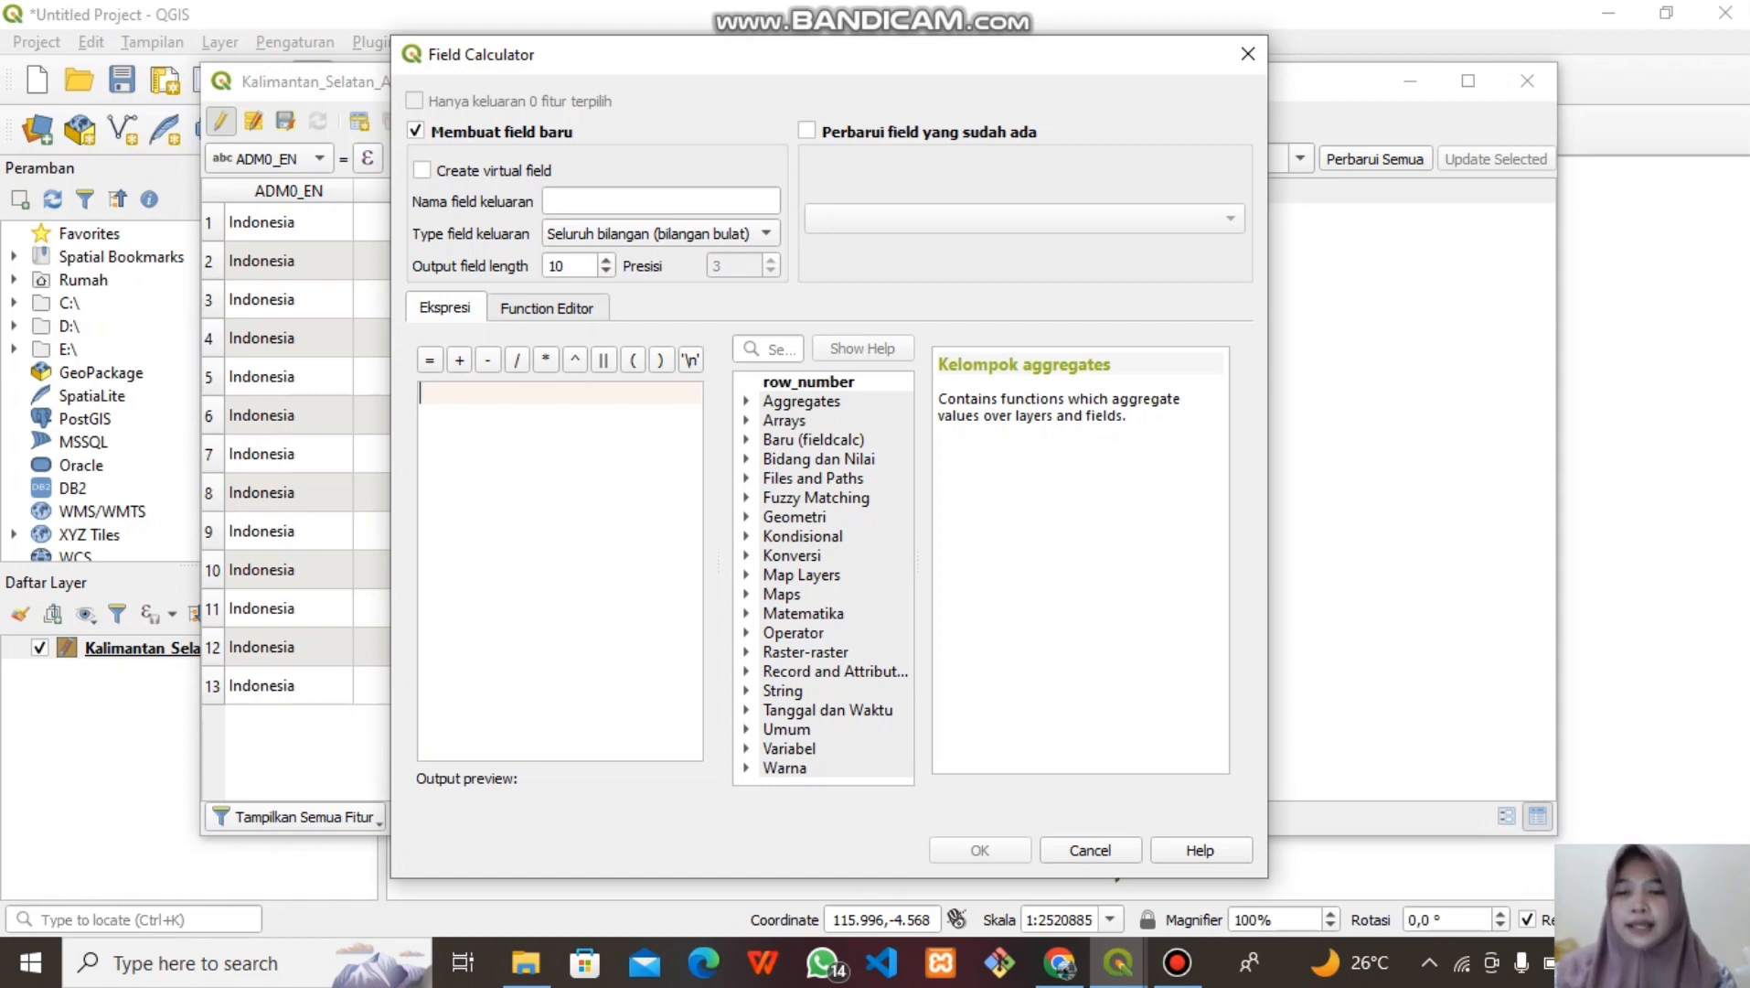
# Define a new decimal output field IR_FLU with length 6 and precision 2
pyautogui.click(660, 201)
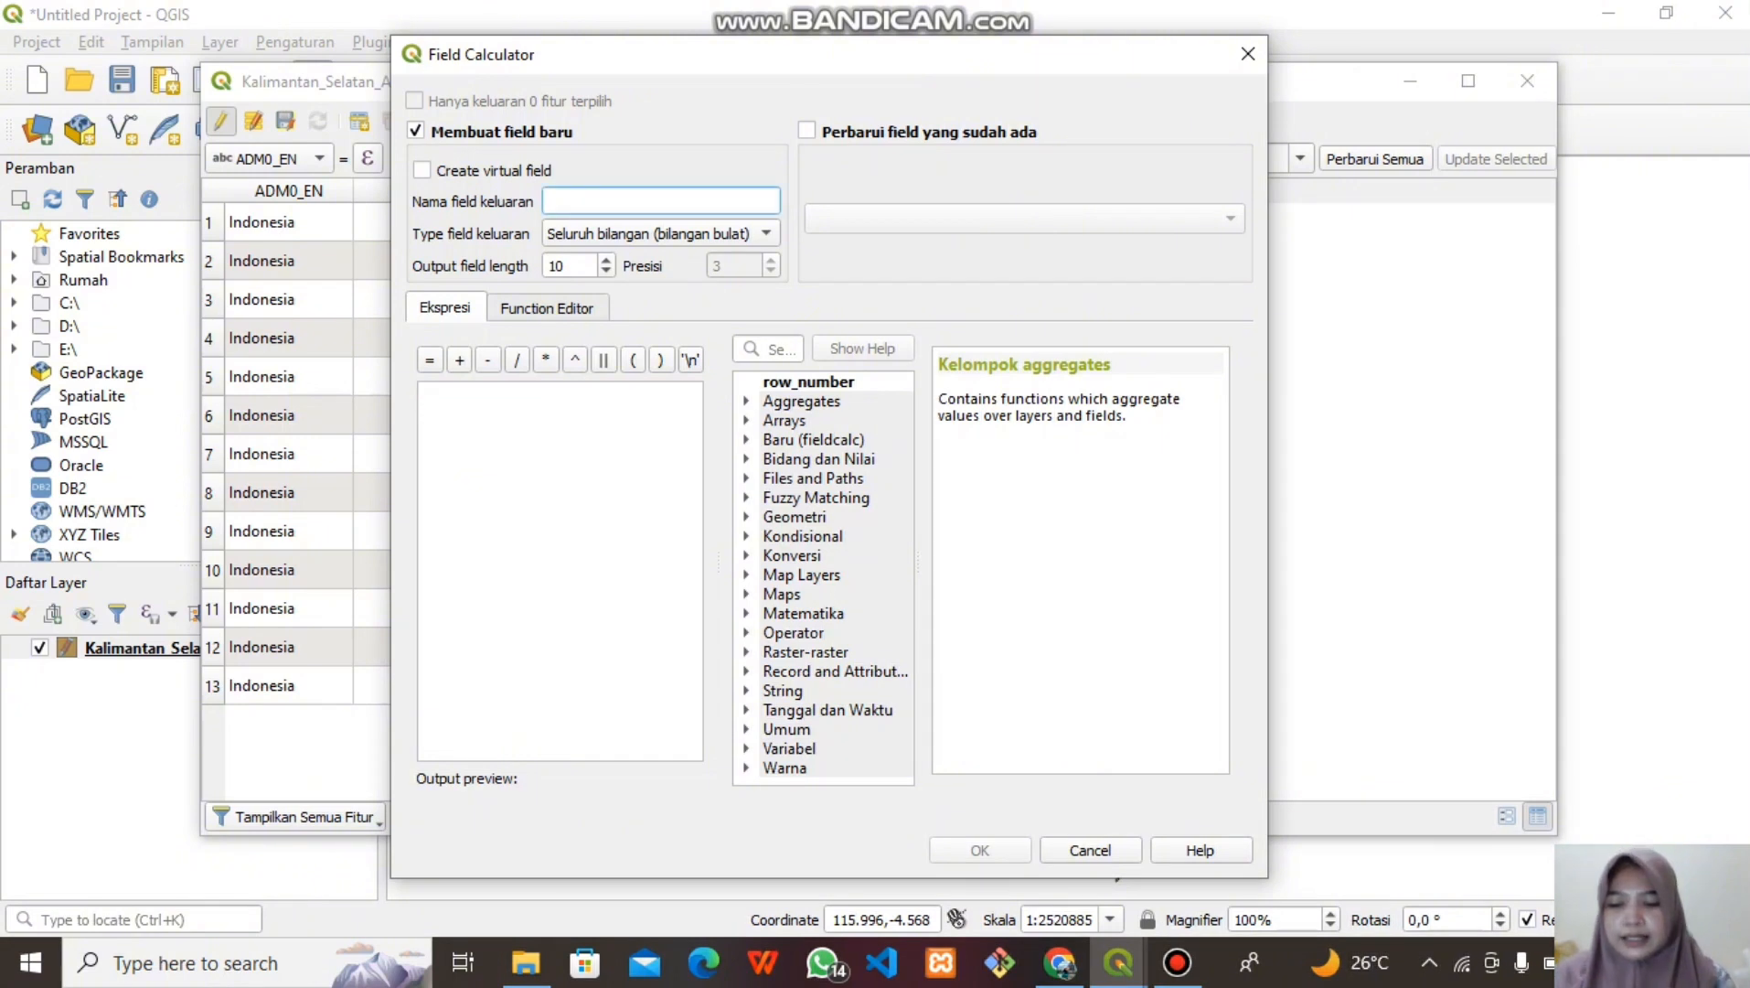
pyautogui.write('IR_FLU')
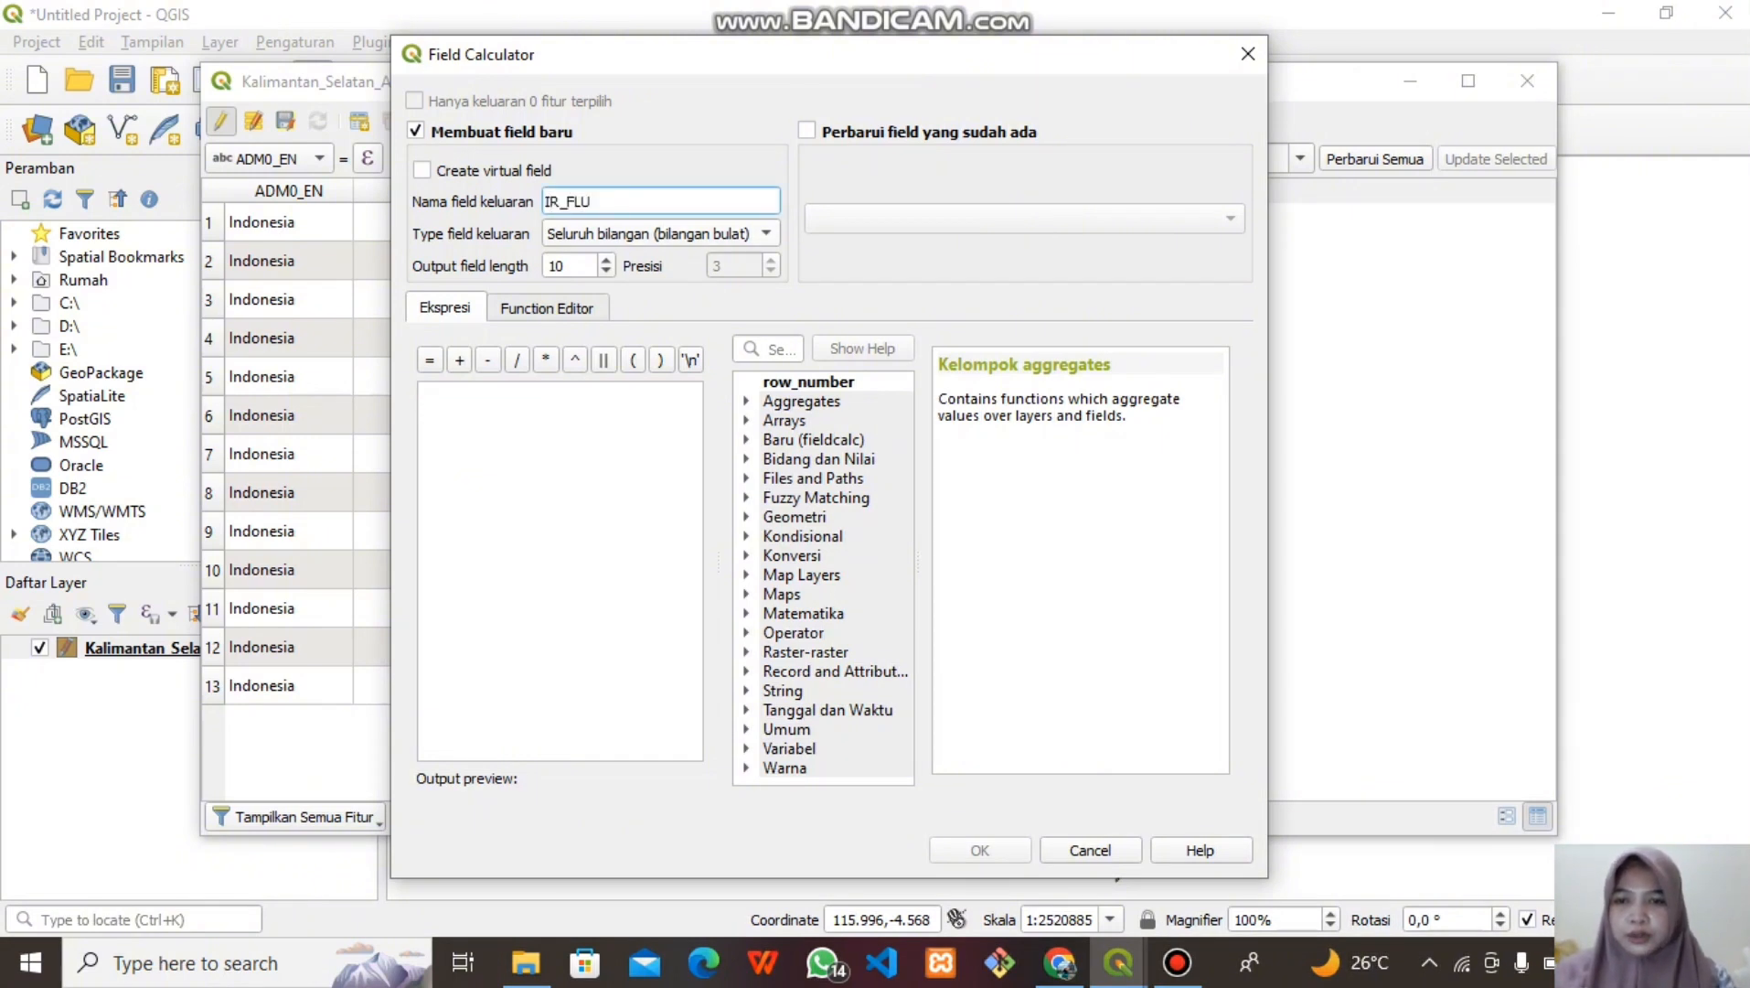
pyautogui.click(662, 234)
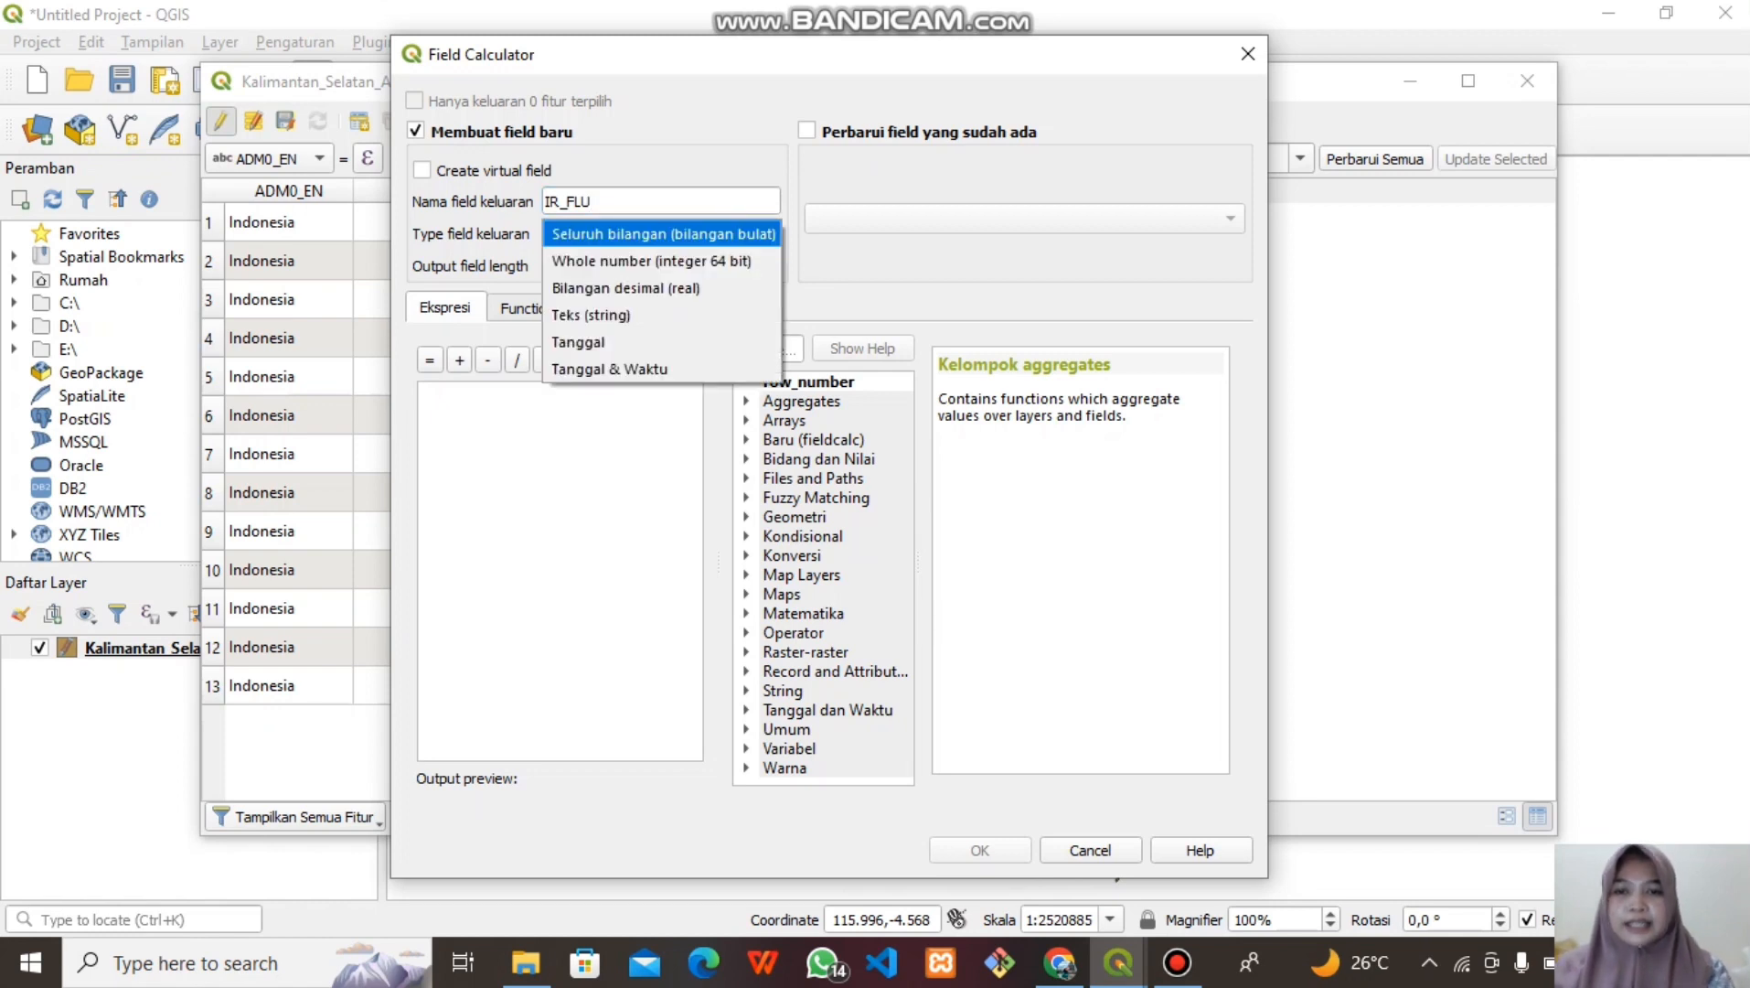
pyautogui.click(662, 288)
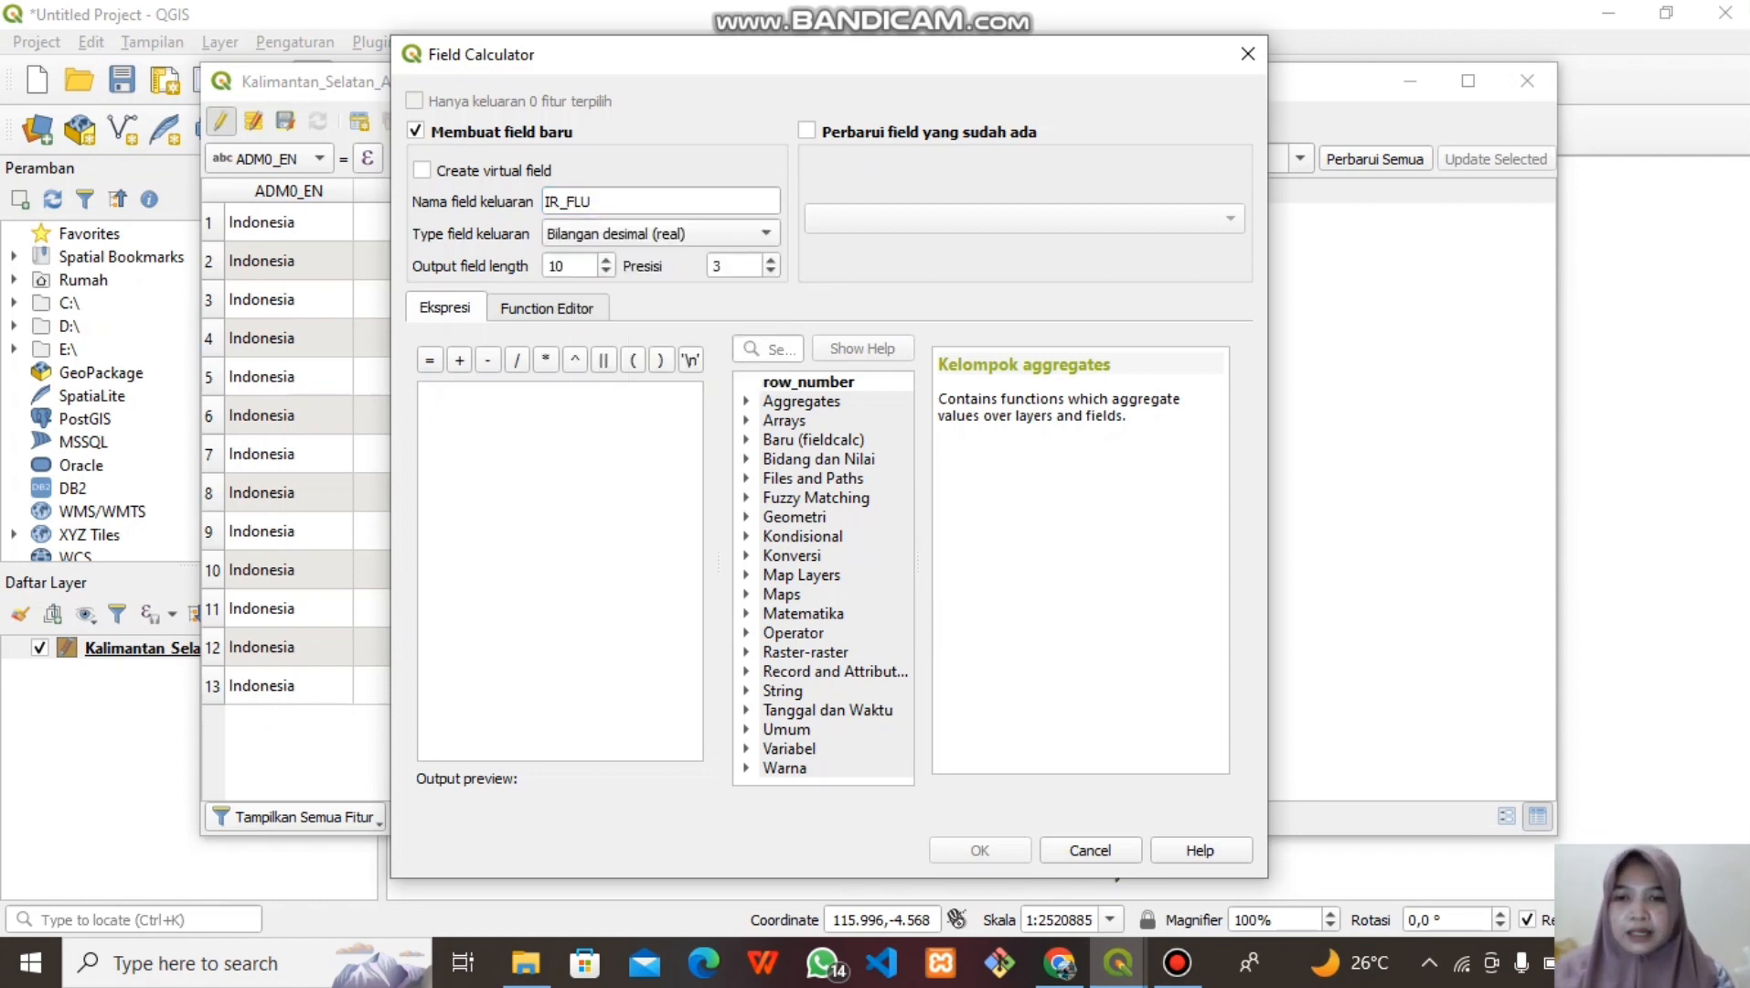
pyautogui.click(550, 266)
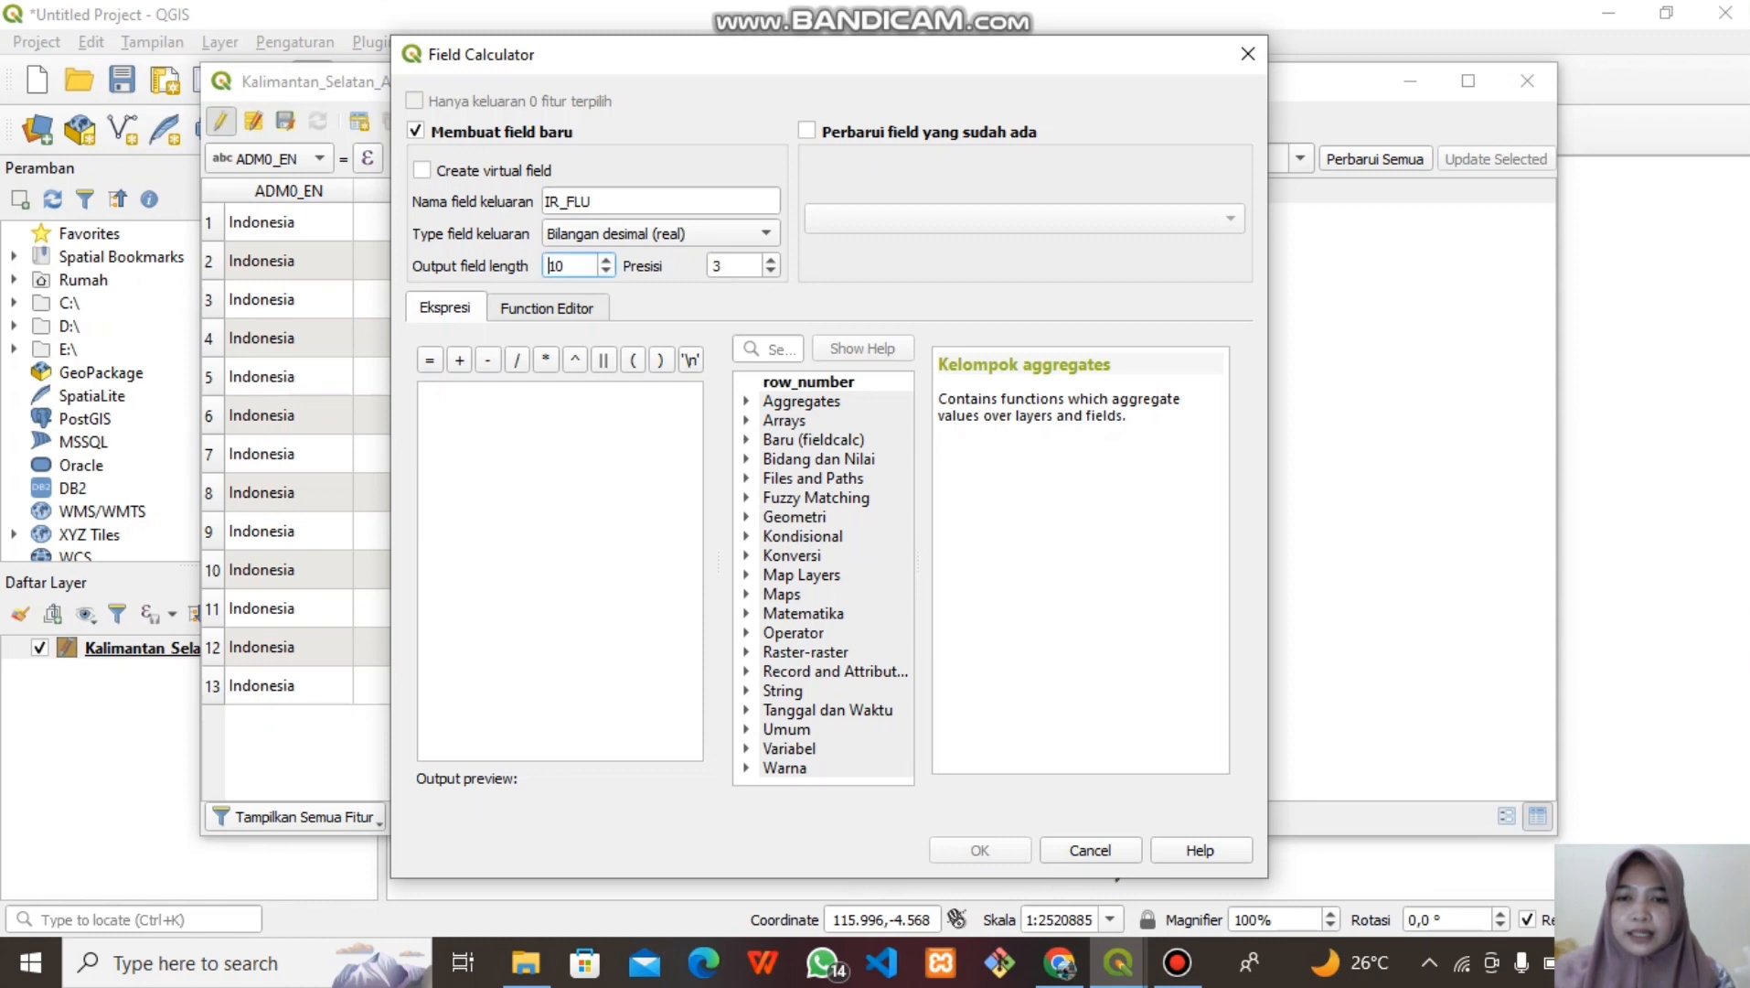
pyautogui.click(606, 272)
pyautogui.click(606, 271)
pyautogui.click(607, 271)
pyautogui.click(606, 272)
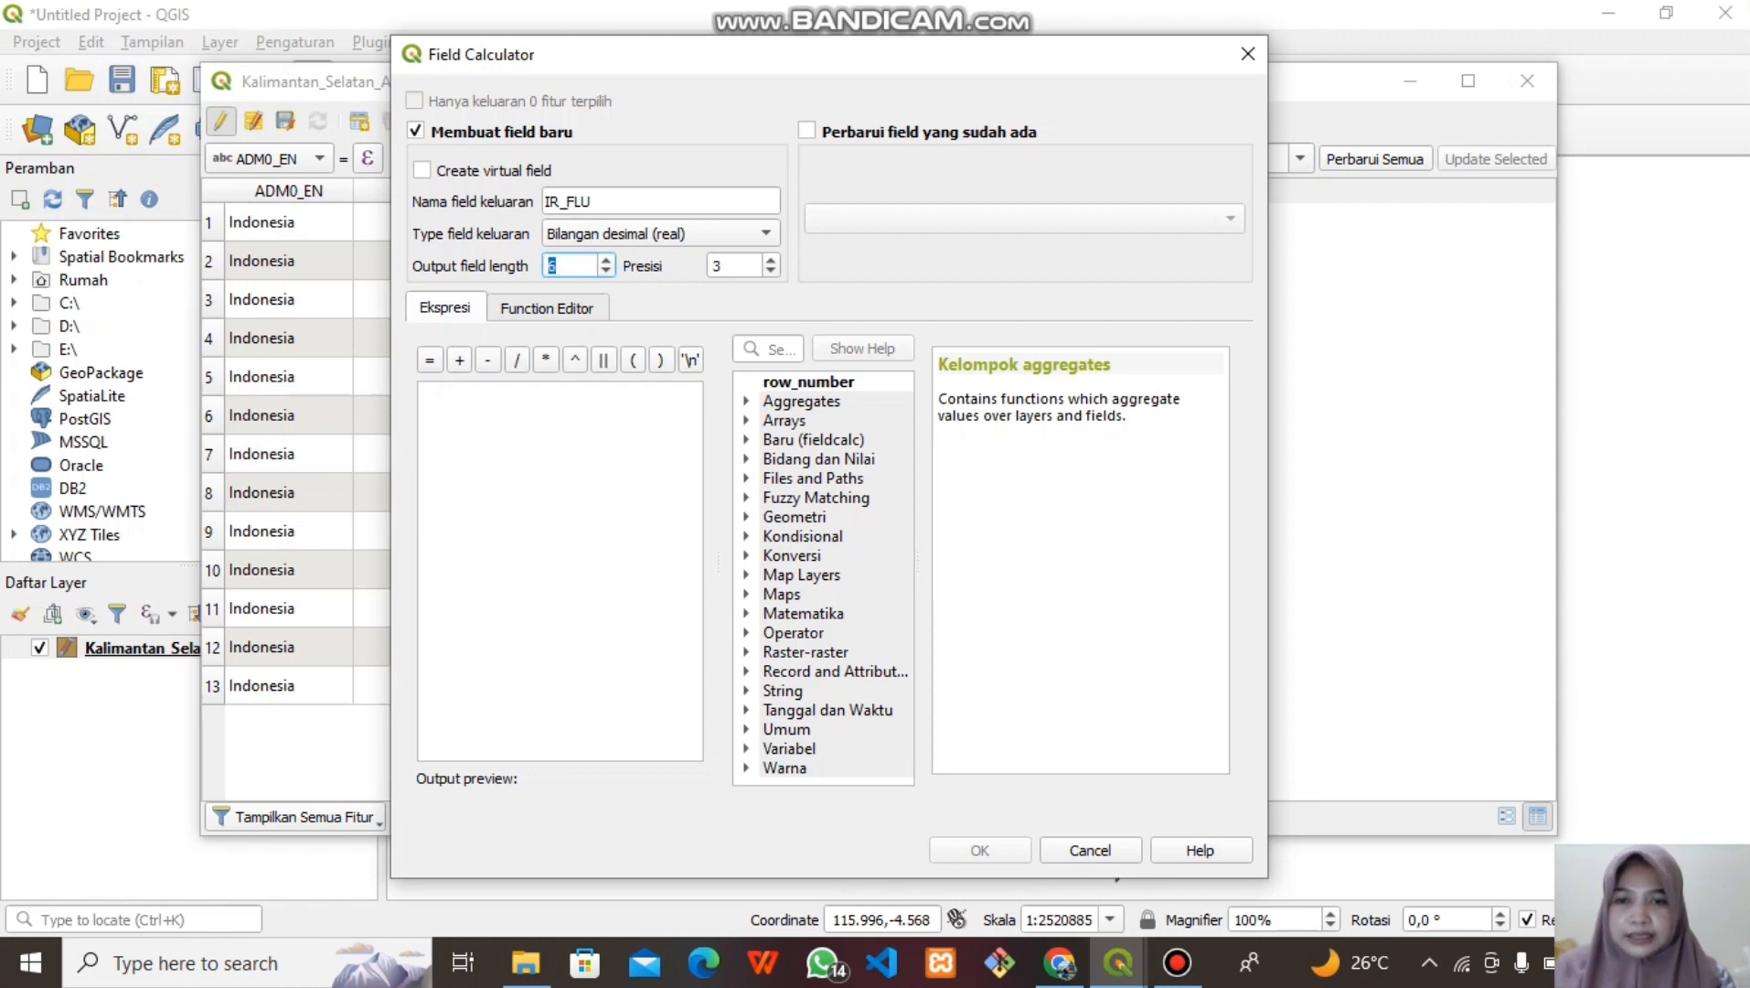
pyautogui.click(771, 272)
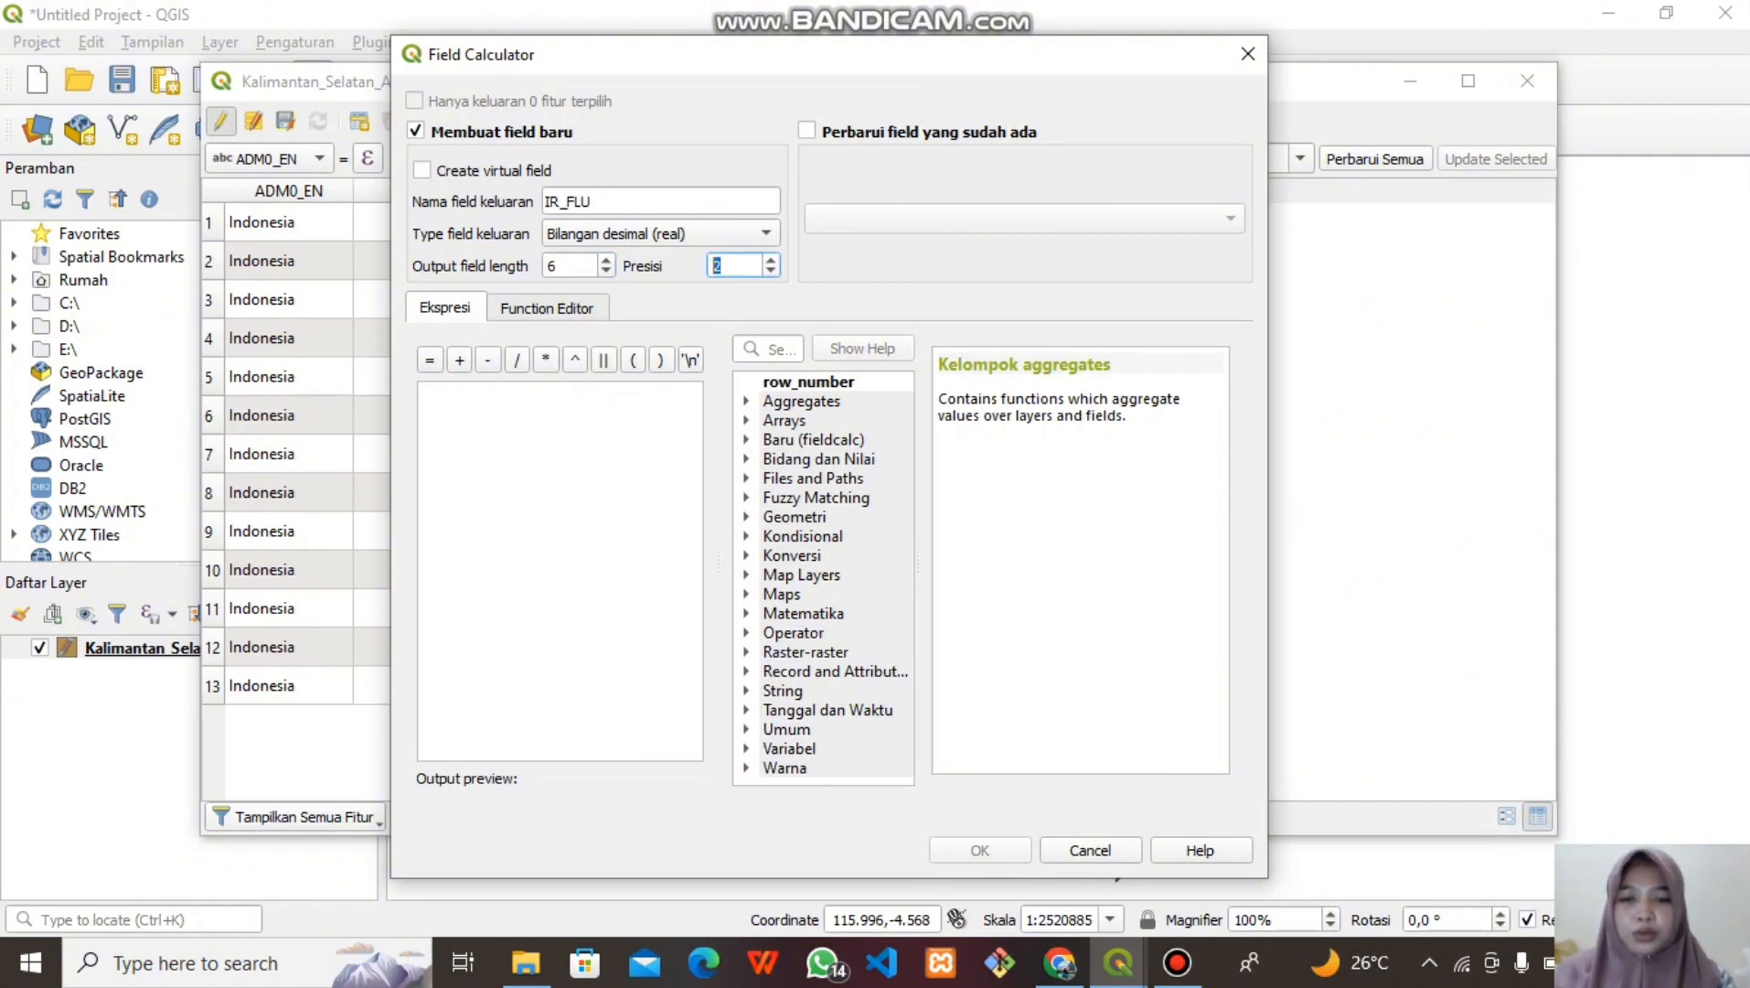
# Calculate IR_FLU with the expression "KASUS_FLU" / "JMLH_PNDDK" * 1000
pyautogui.click(746, 459)
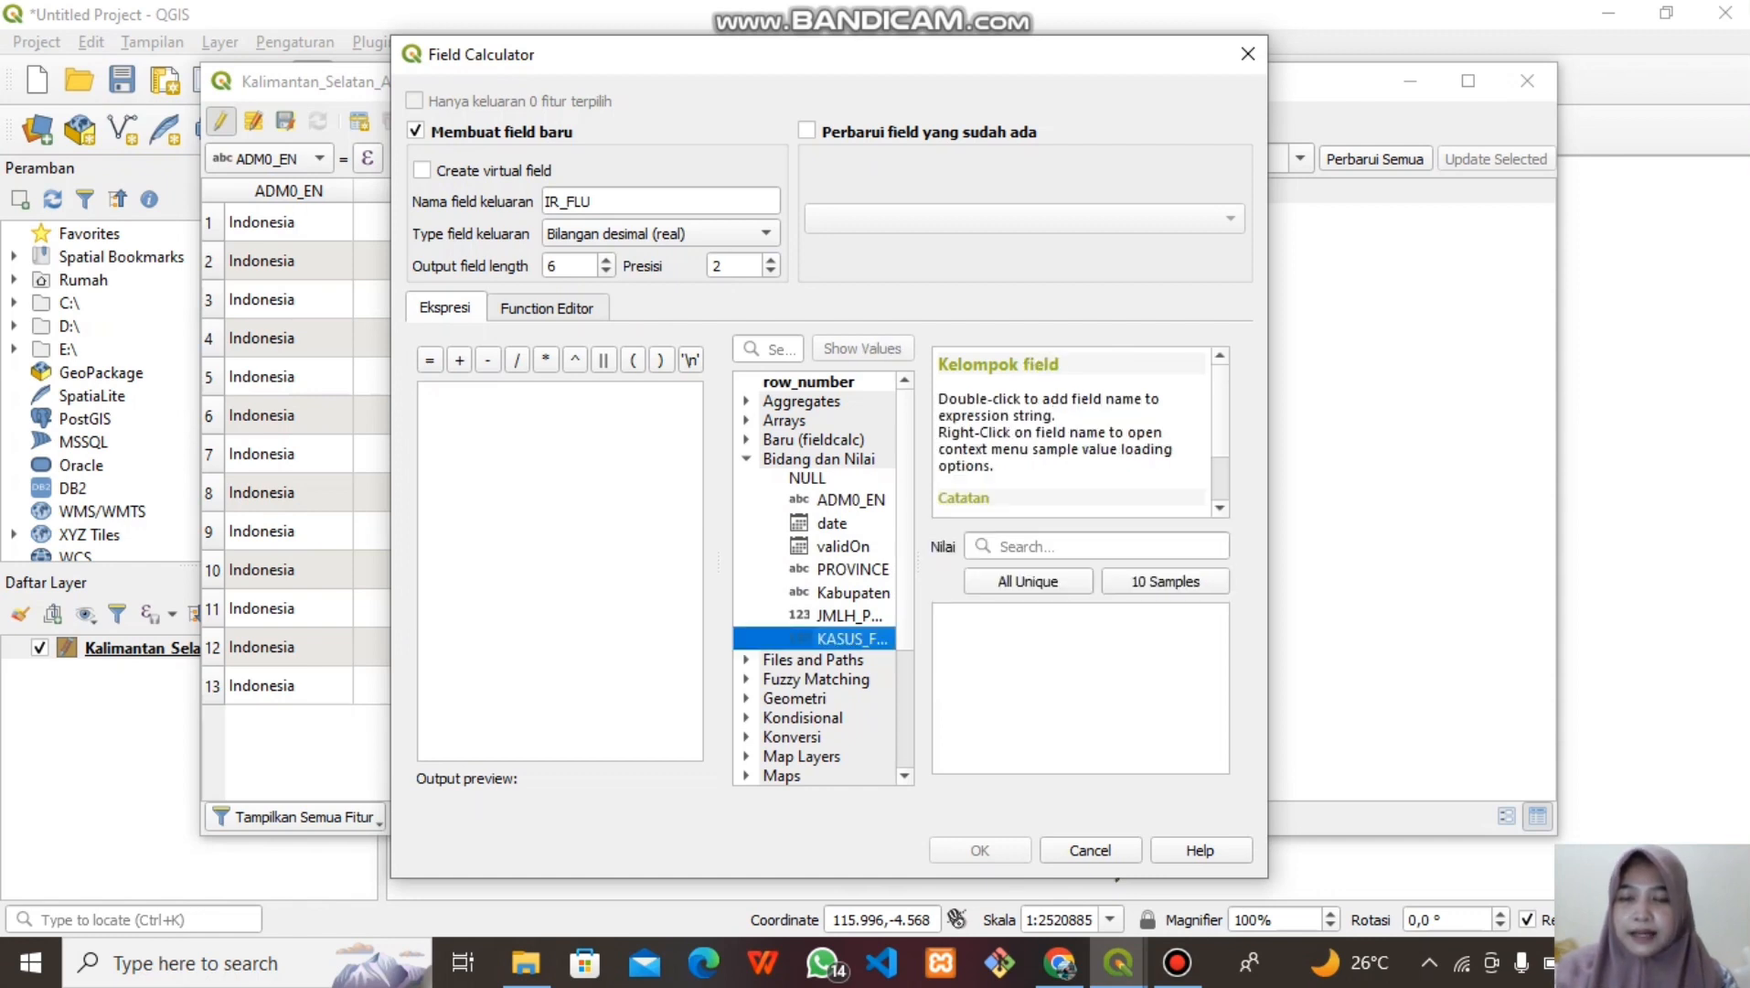
pyautogui.doubleClick(851, 639)
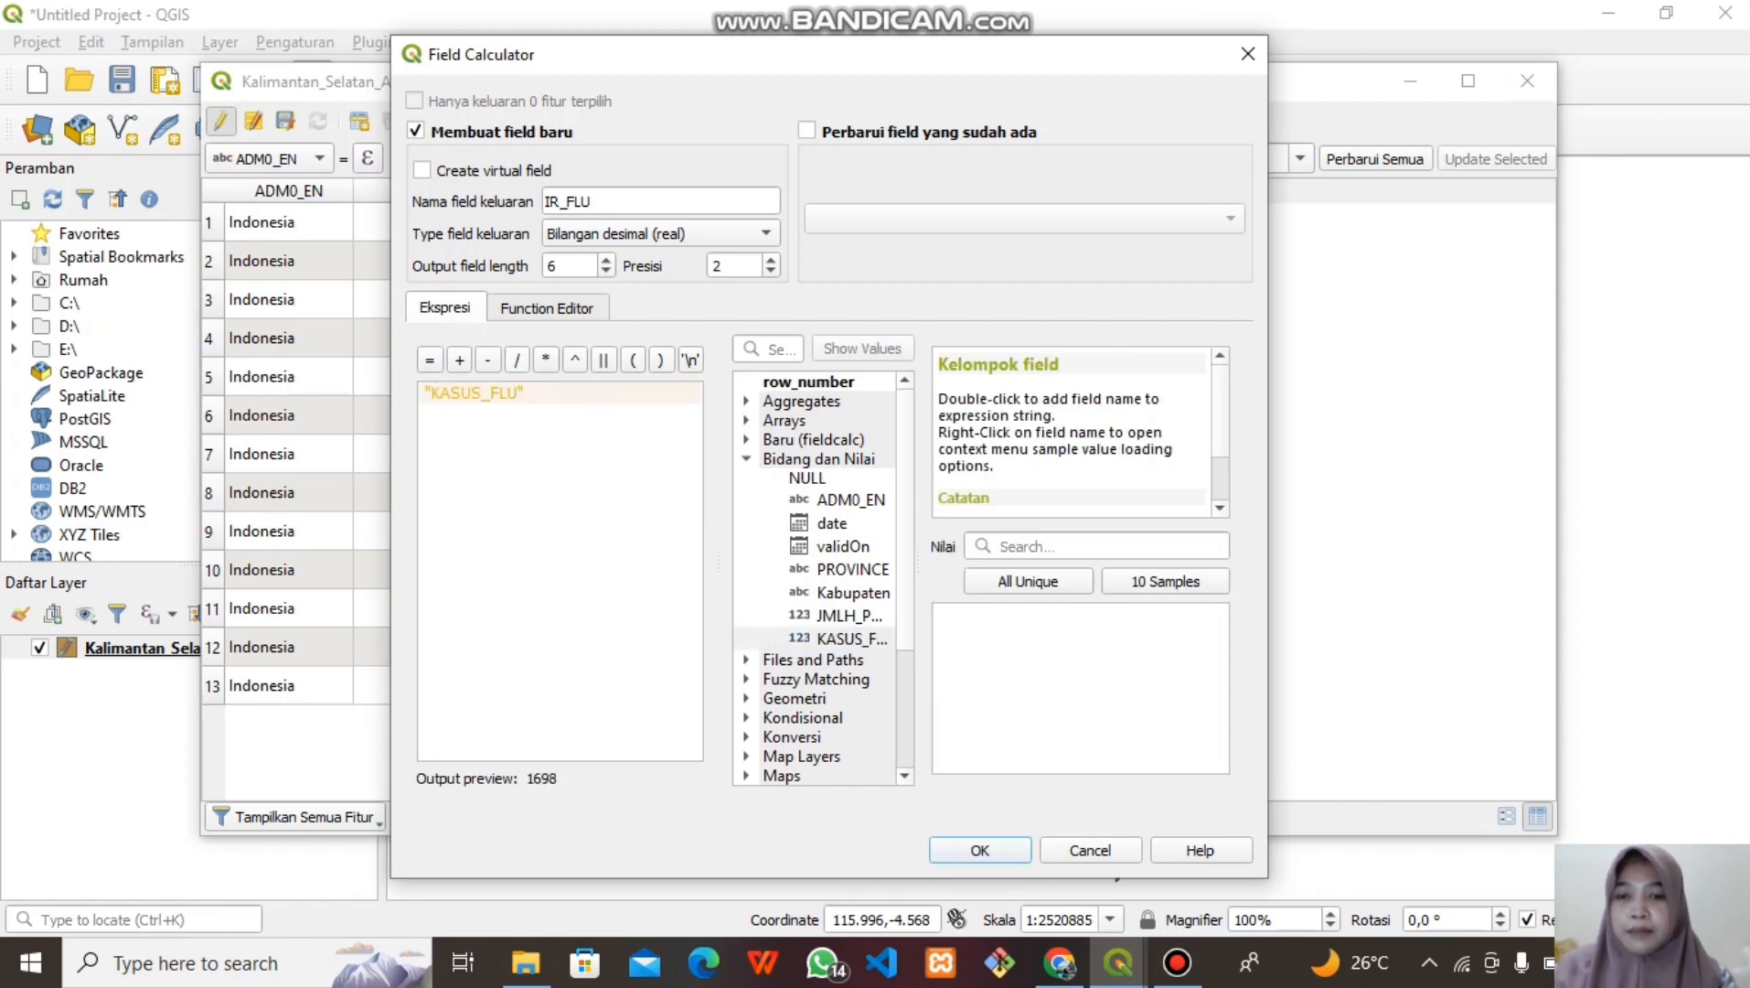
pyautogui.write('/')
pyautogui.doubleClick(850, 616)
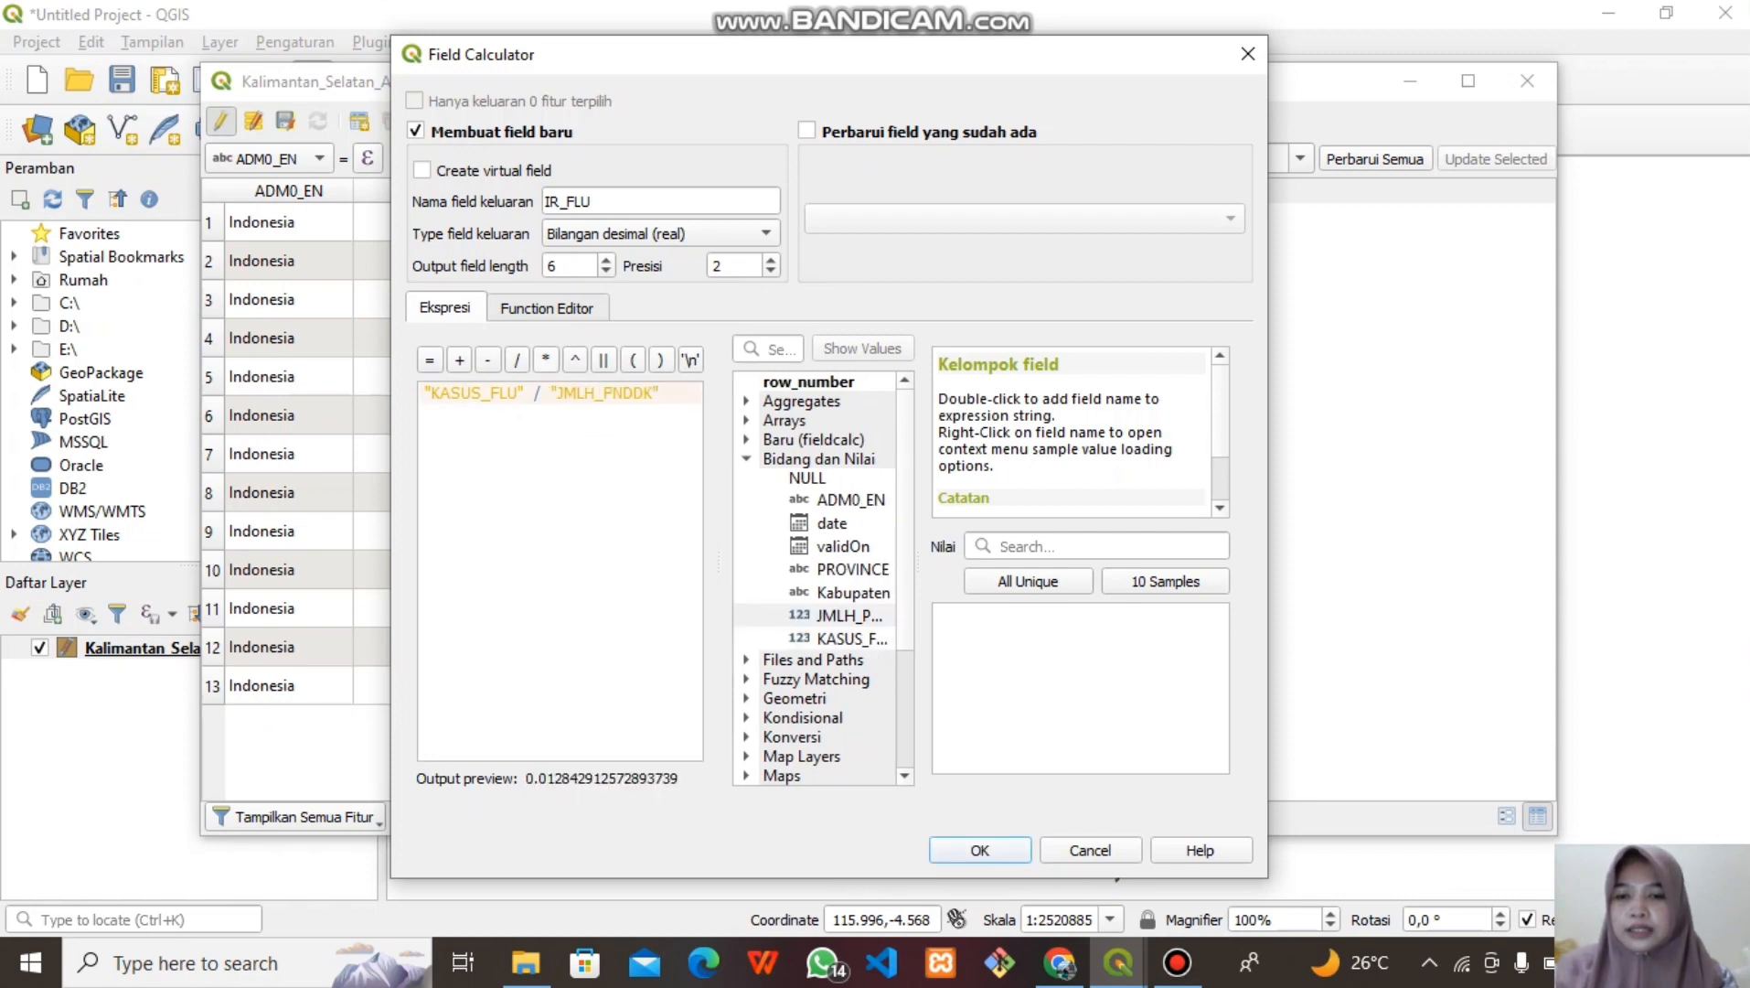
pyautogui.write('*')
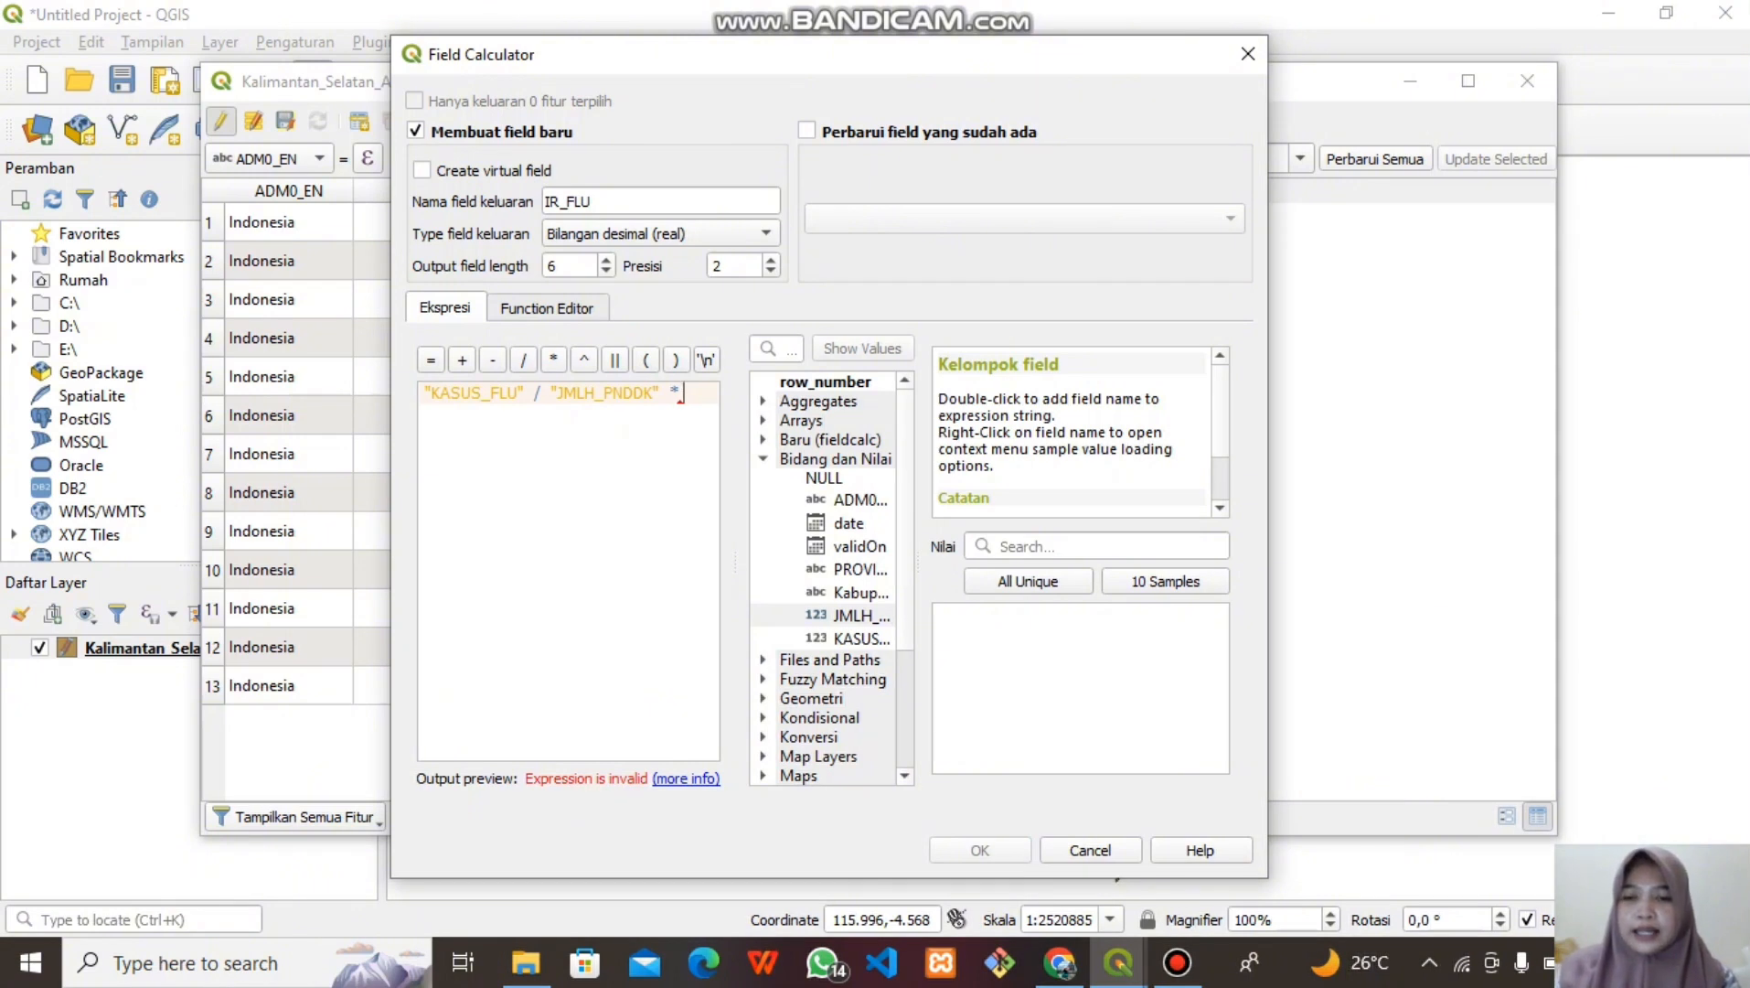
pyautogui.write(' 1000')
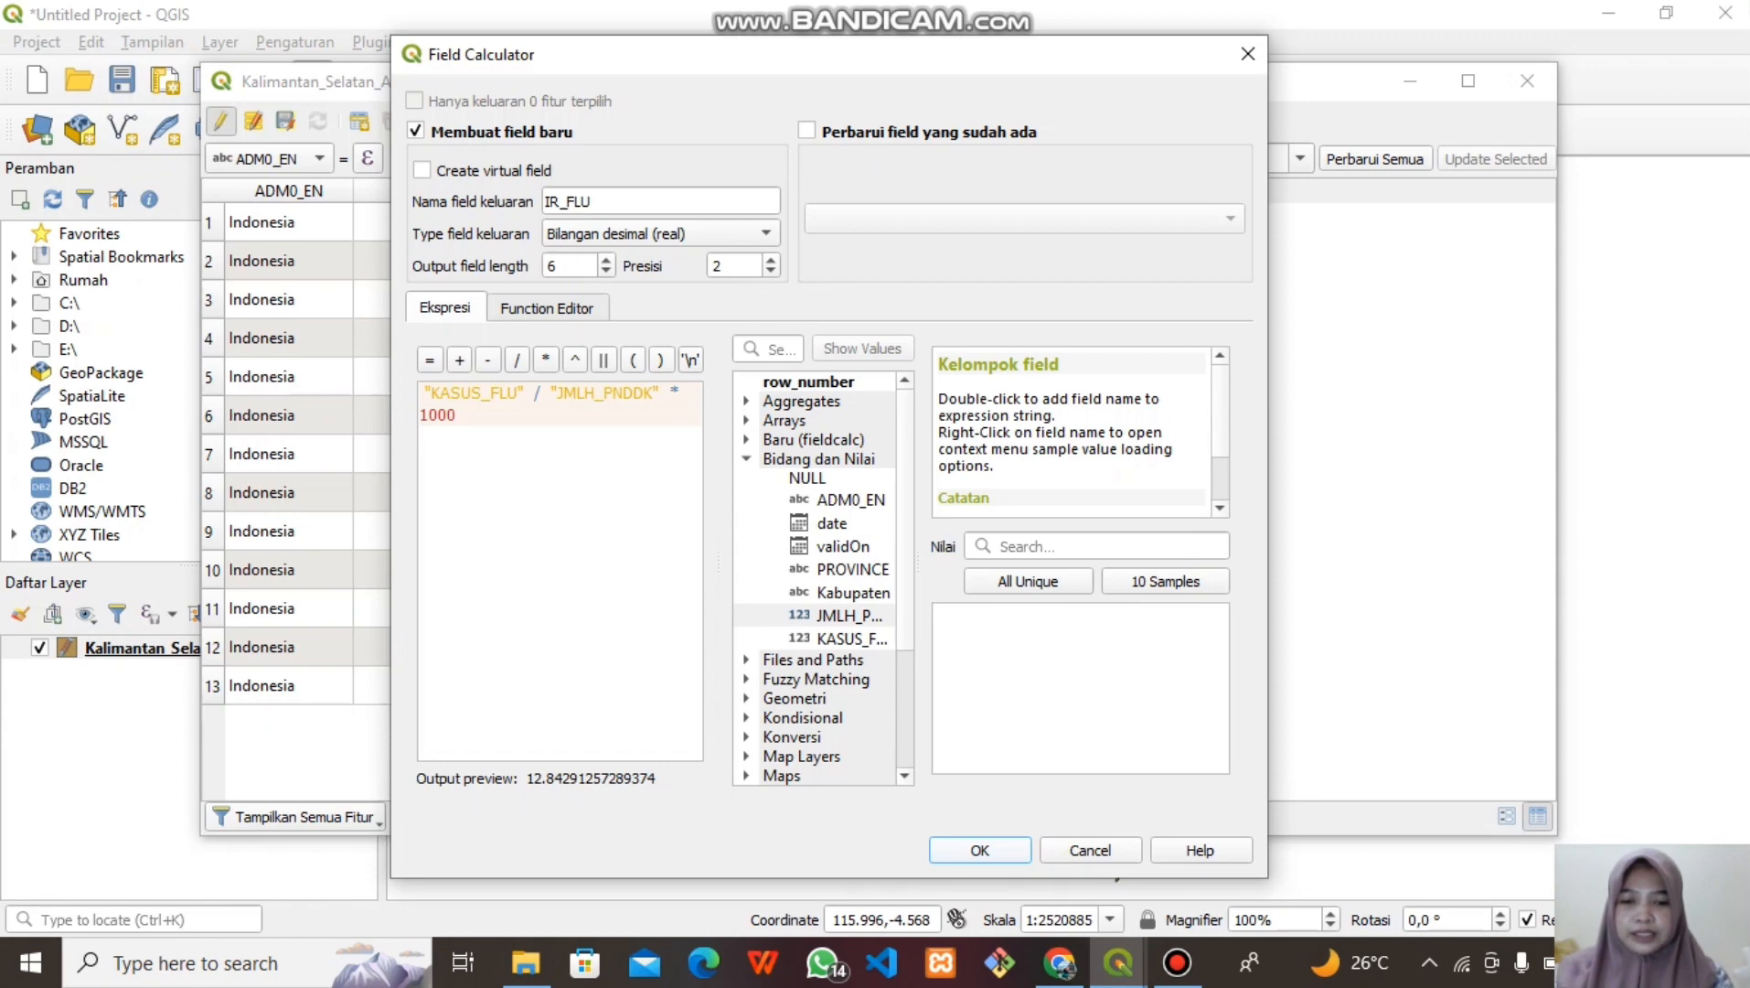
pyautogui.press('Return')
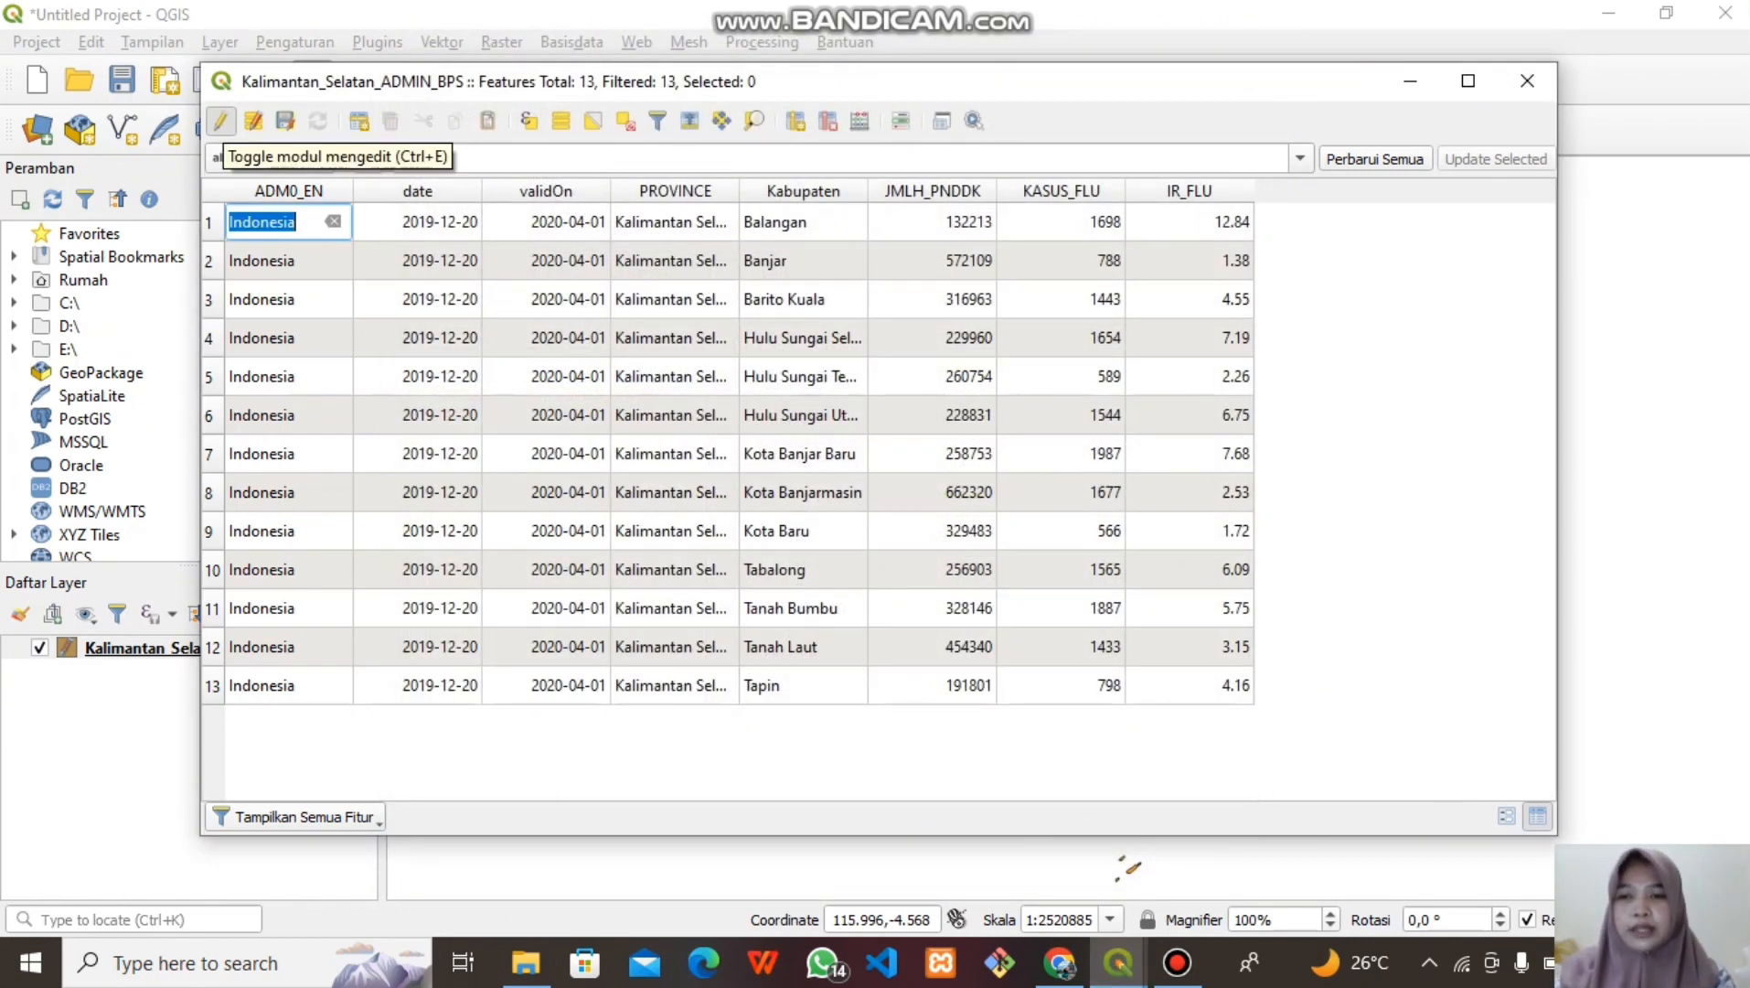
# Stop editing, save the layer changes, and close the attribute table
pyautogui.click(220, 120)
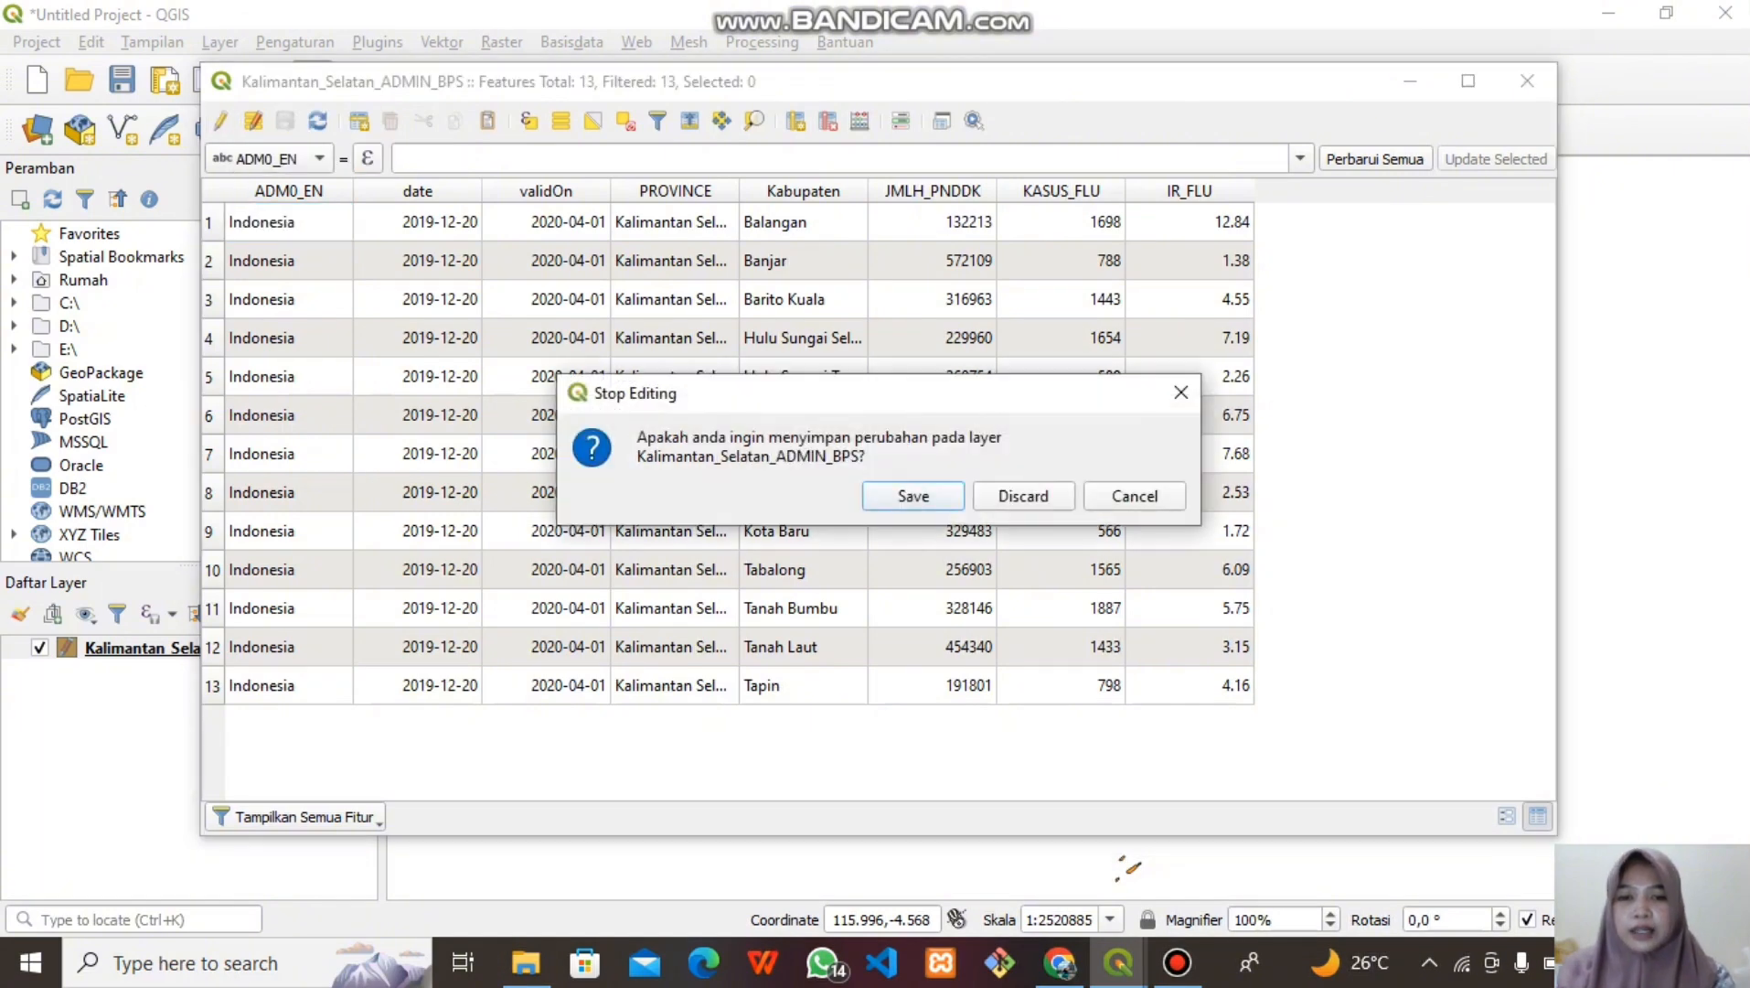
pyautogui.press('Return')
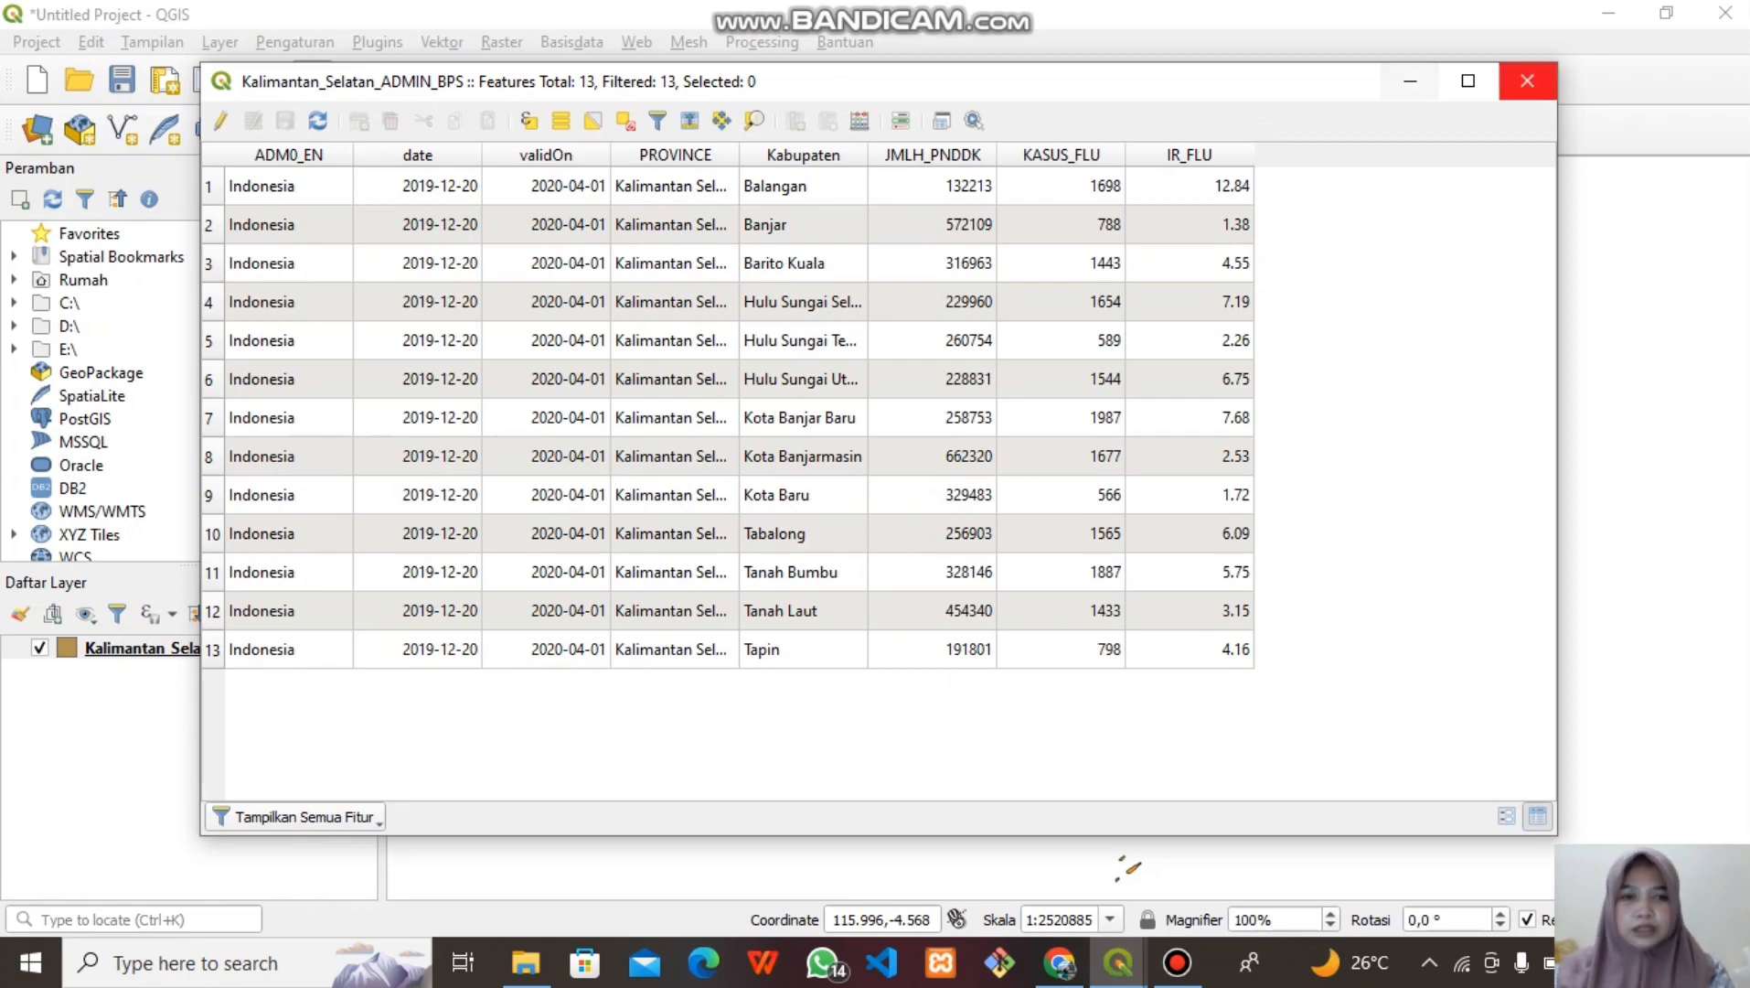
pyautogui.click(1526, 81)
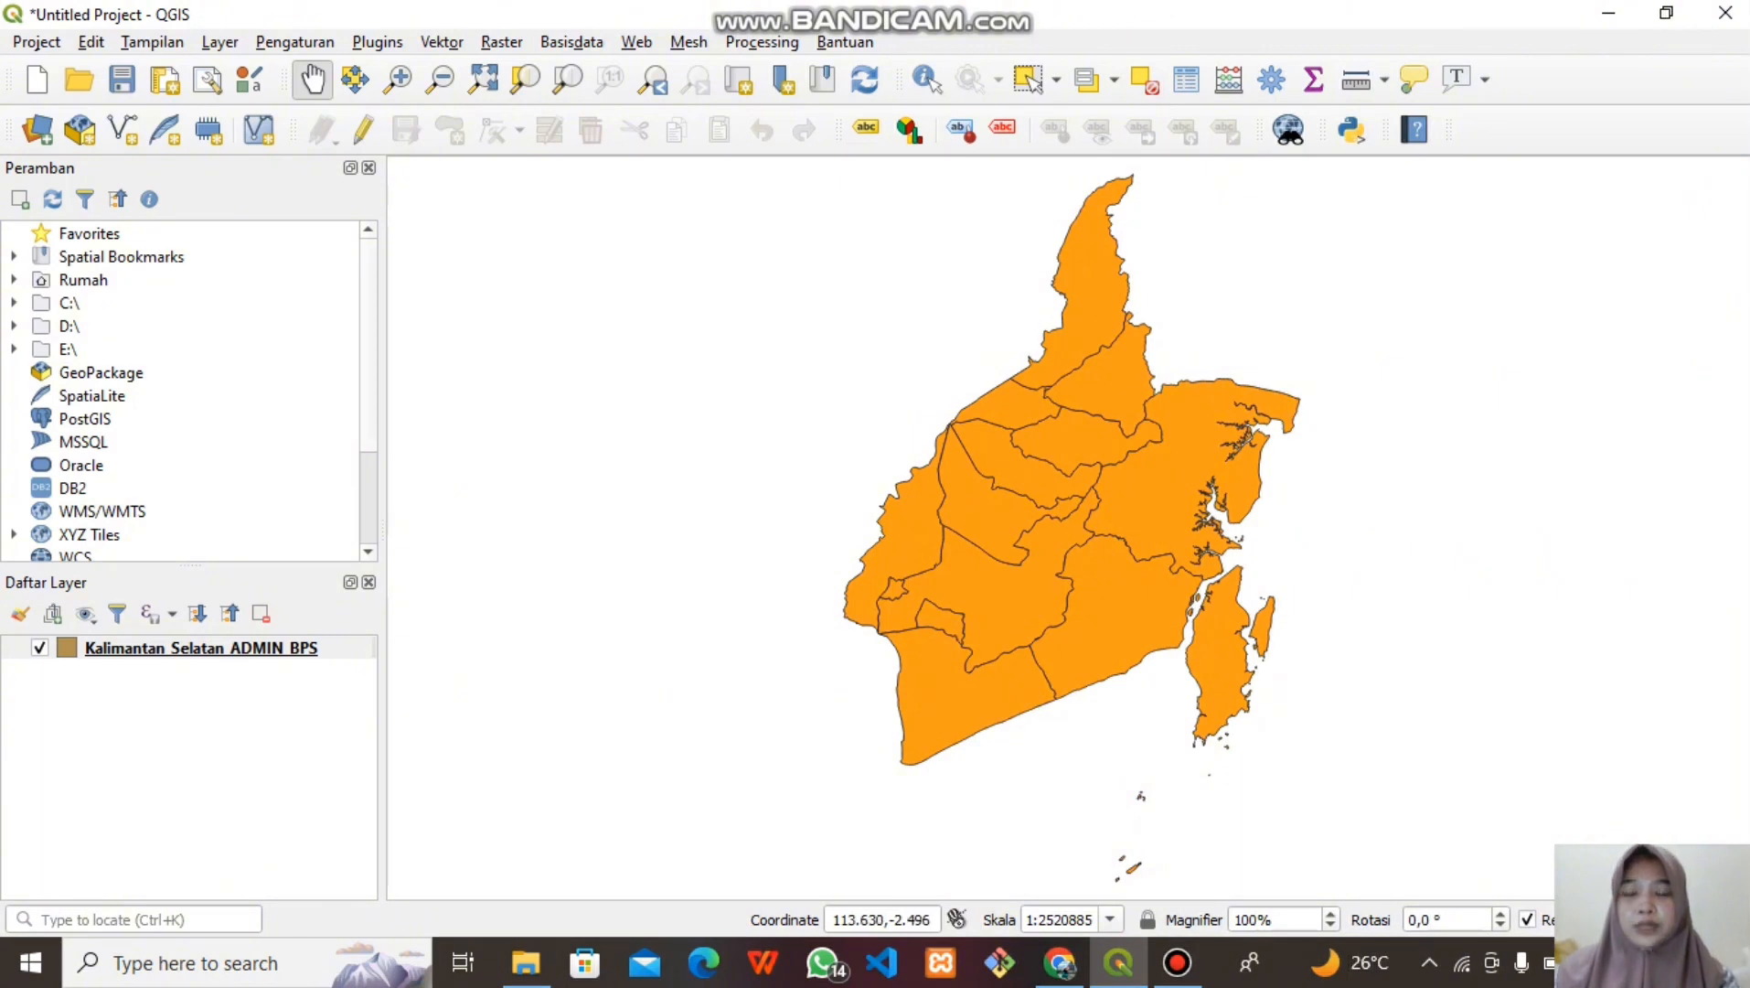
# Style the layer as Categorized on Kabupaten with the RdYlBu colour ramp and classify
pyautogui.click(201, 647)
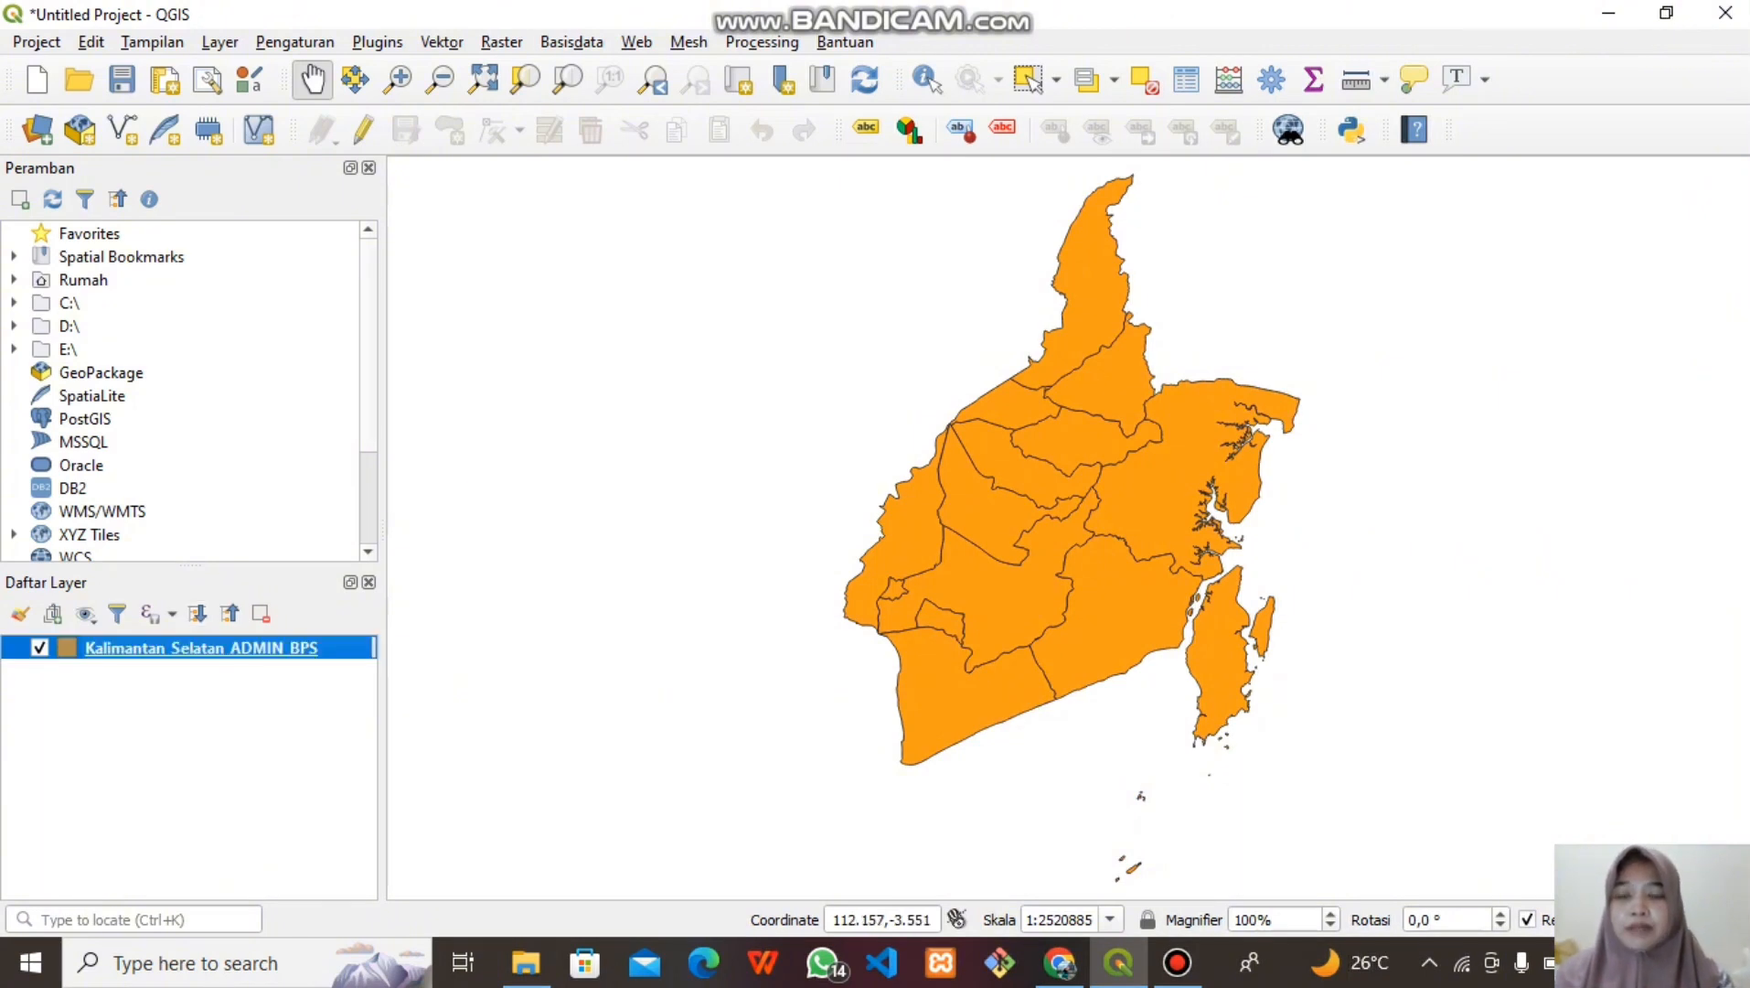
pyautogui.rightClick(169, 647)
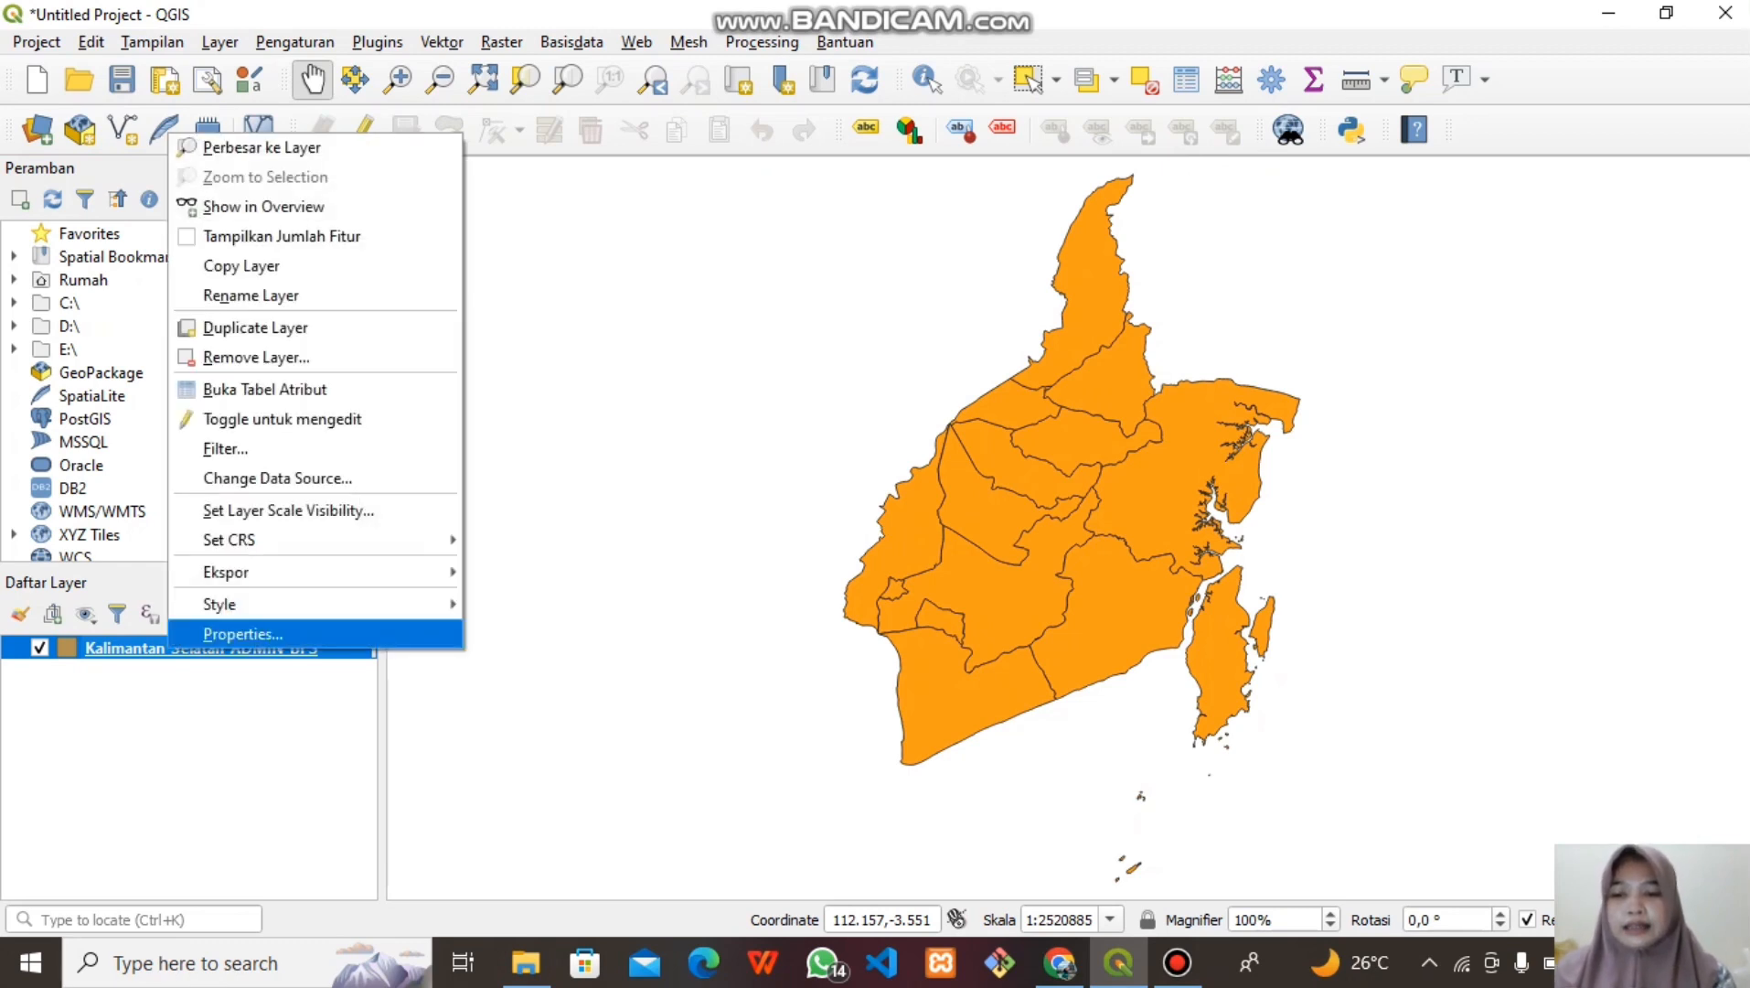
pyautogui.click(242, 634)
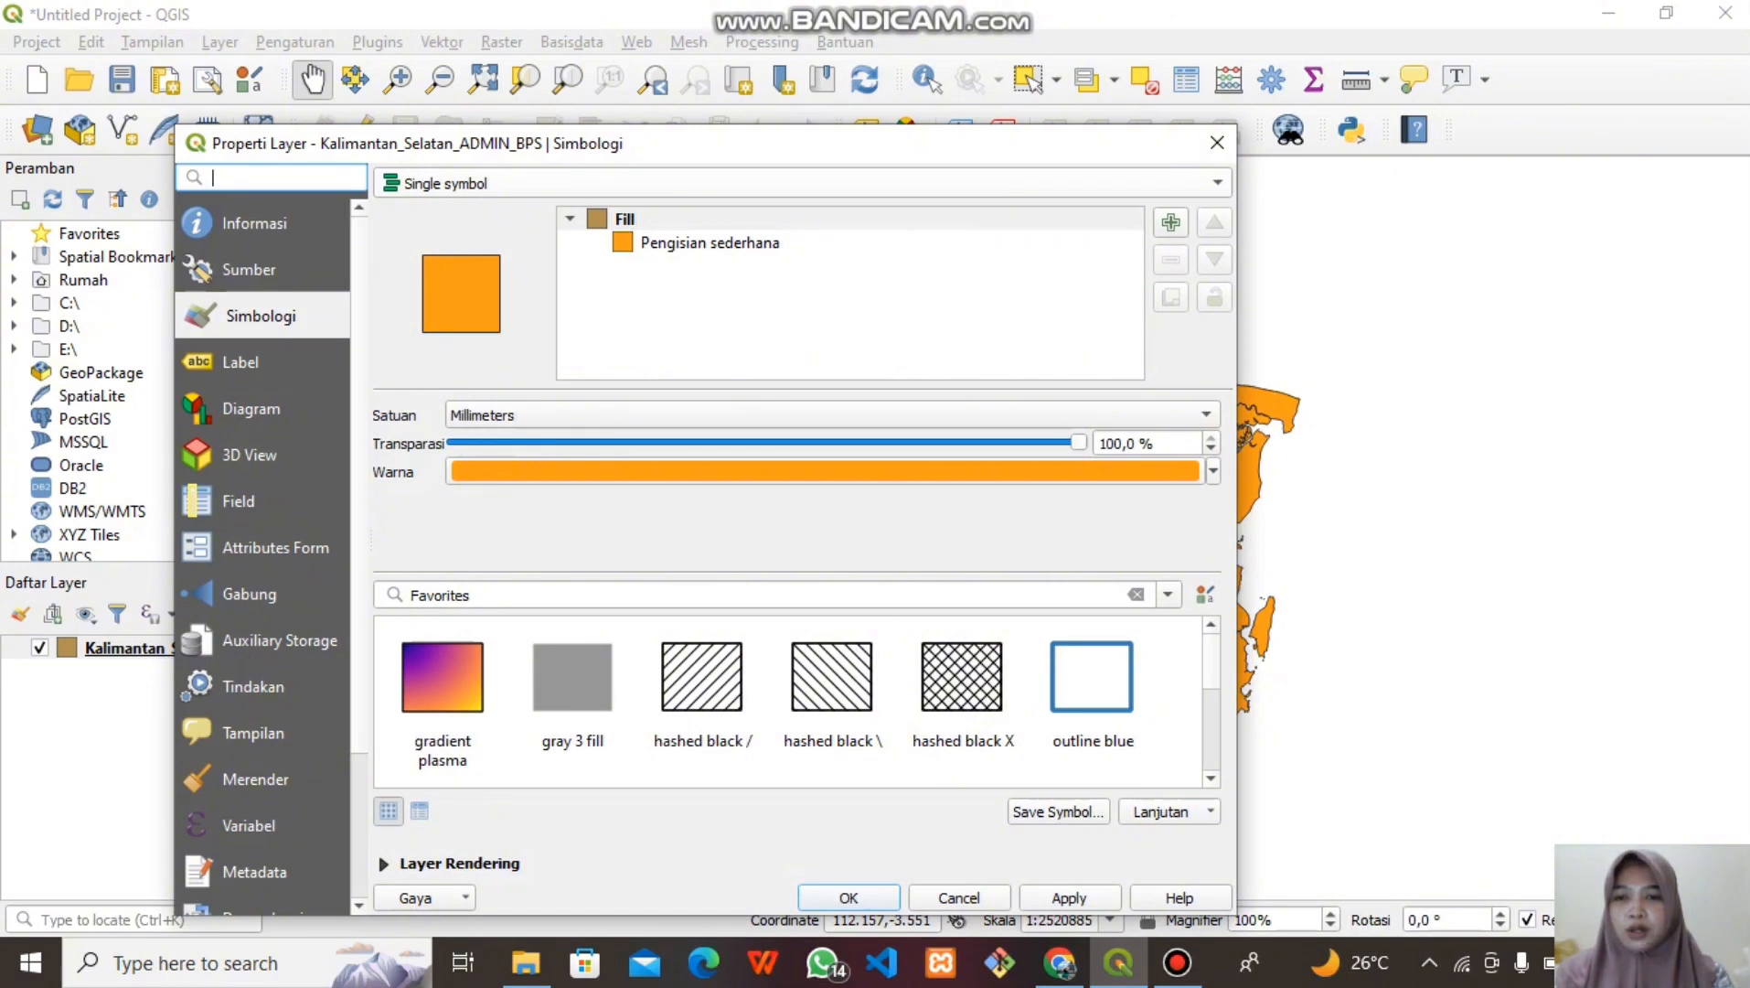
pyautogui.click(802, 183)
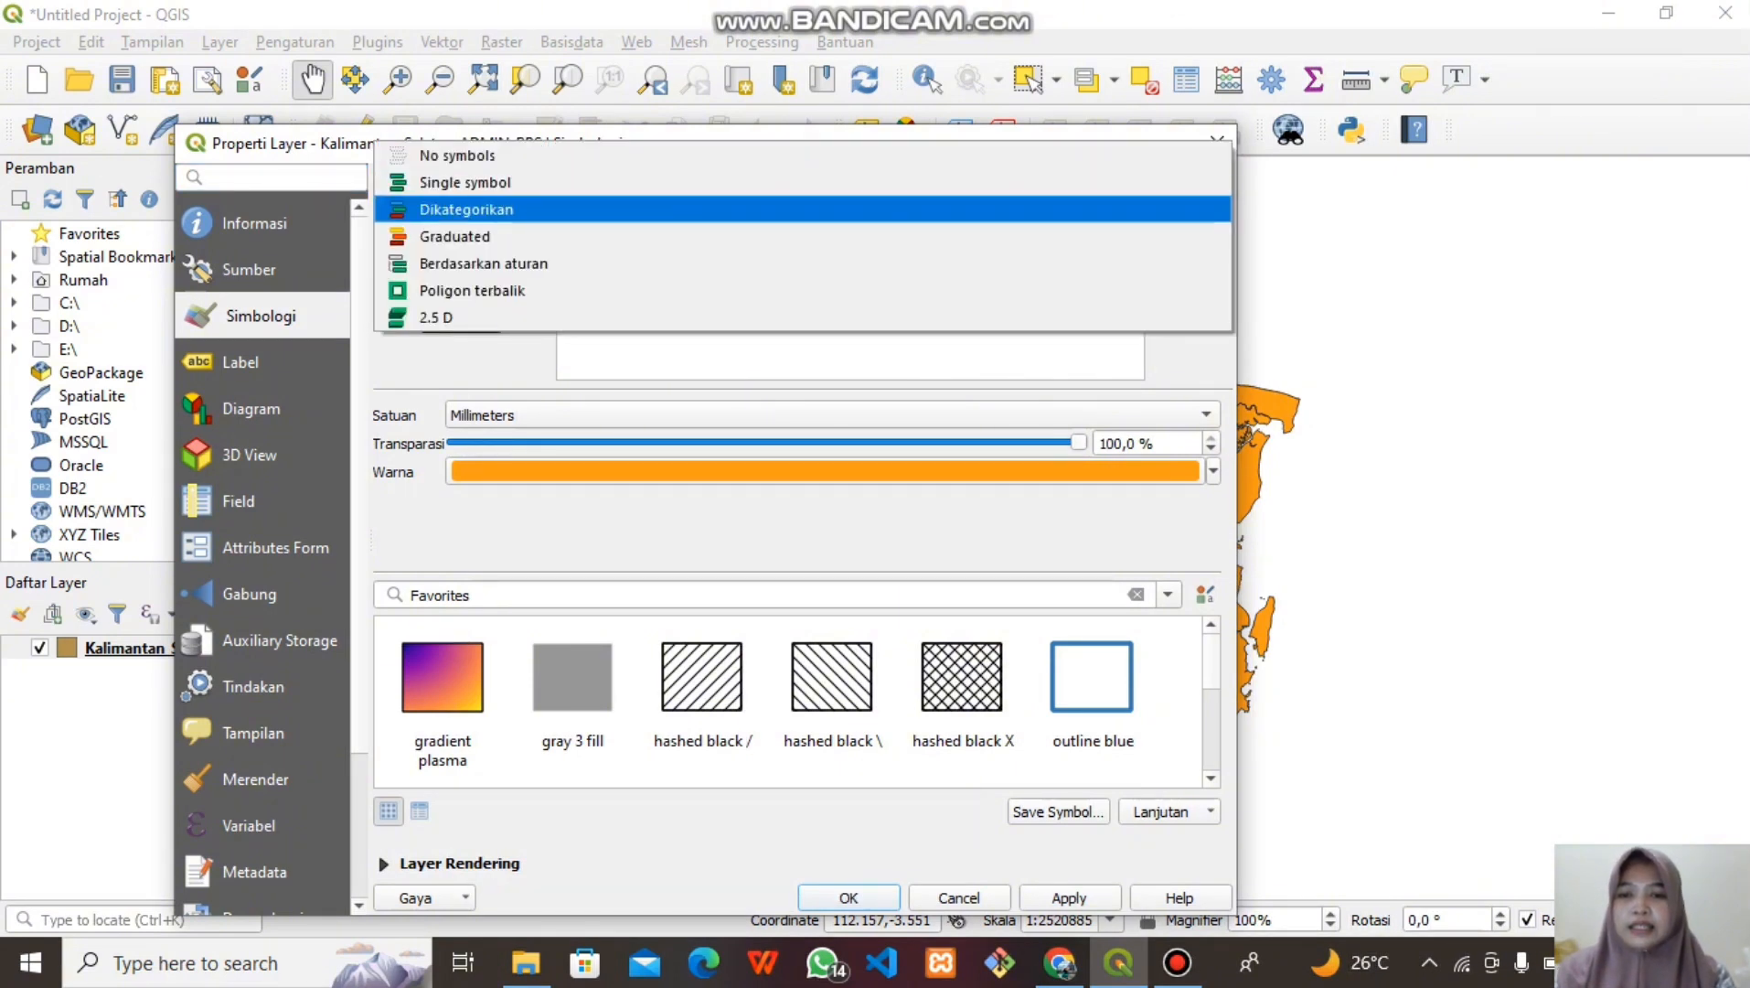
pyautogui.click(467, 210)
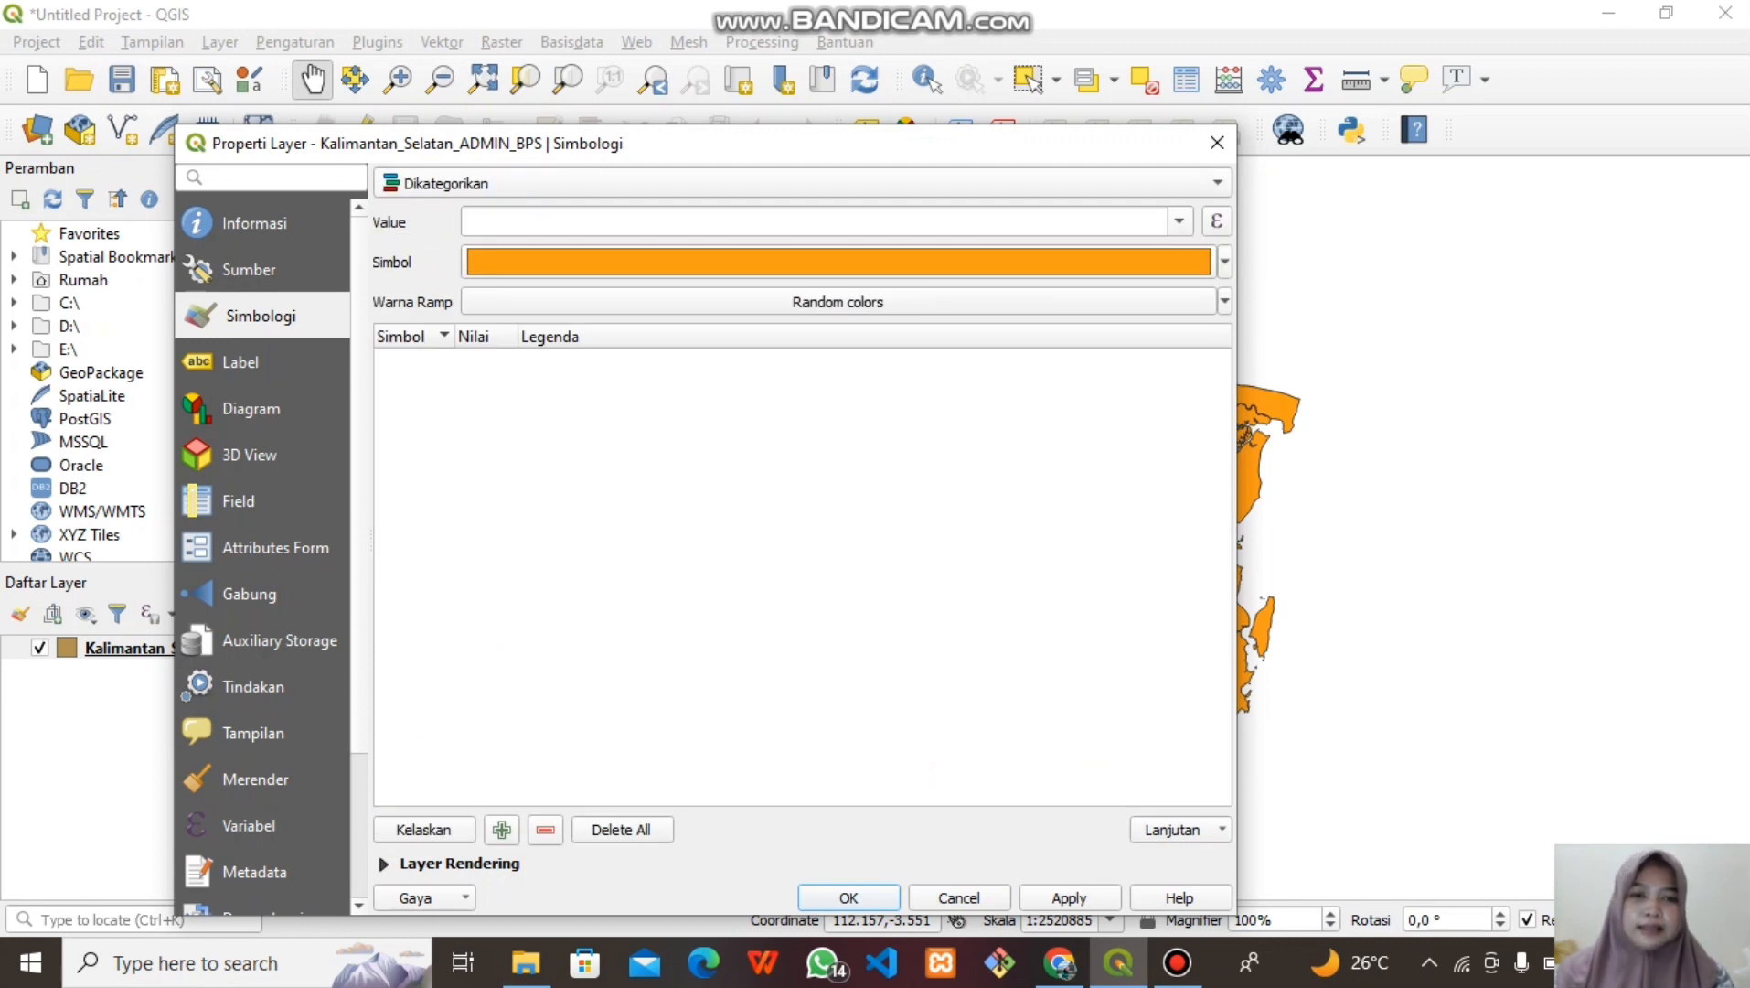
pyautogui.click(1180, 222)
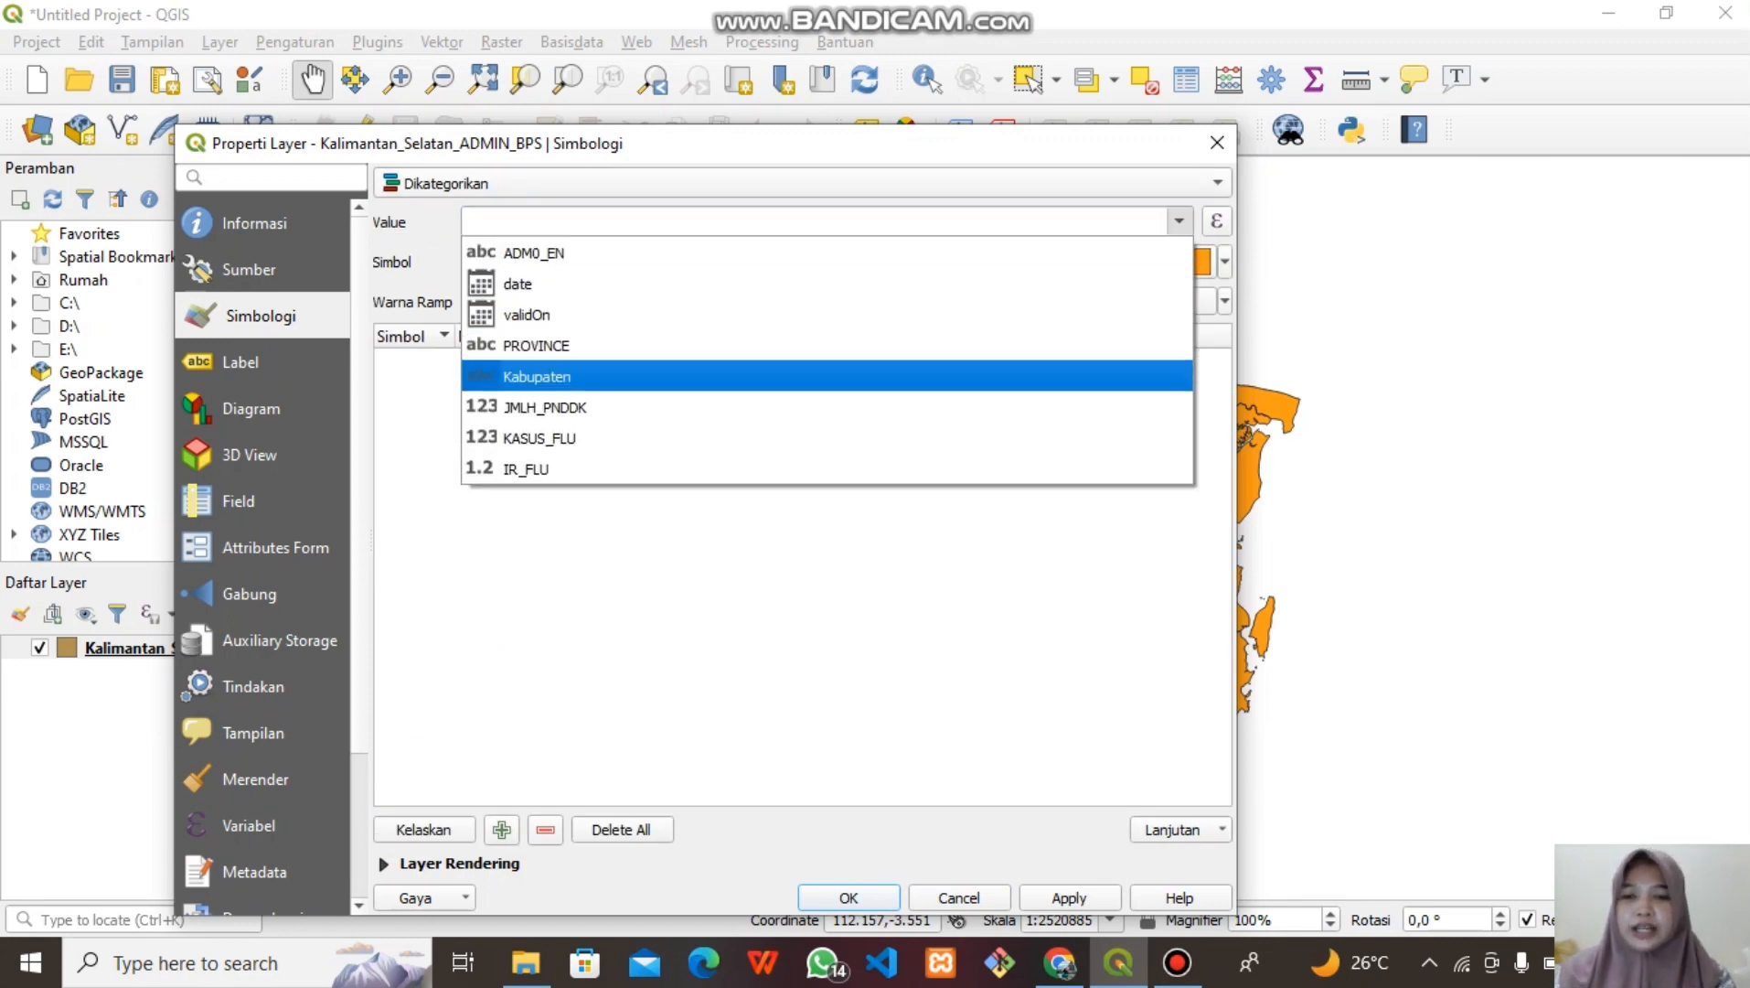
pyautogui.click(537, 376)
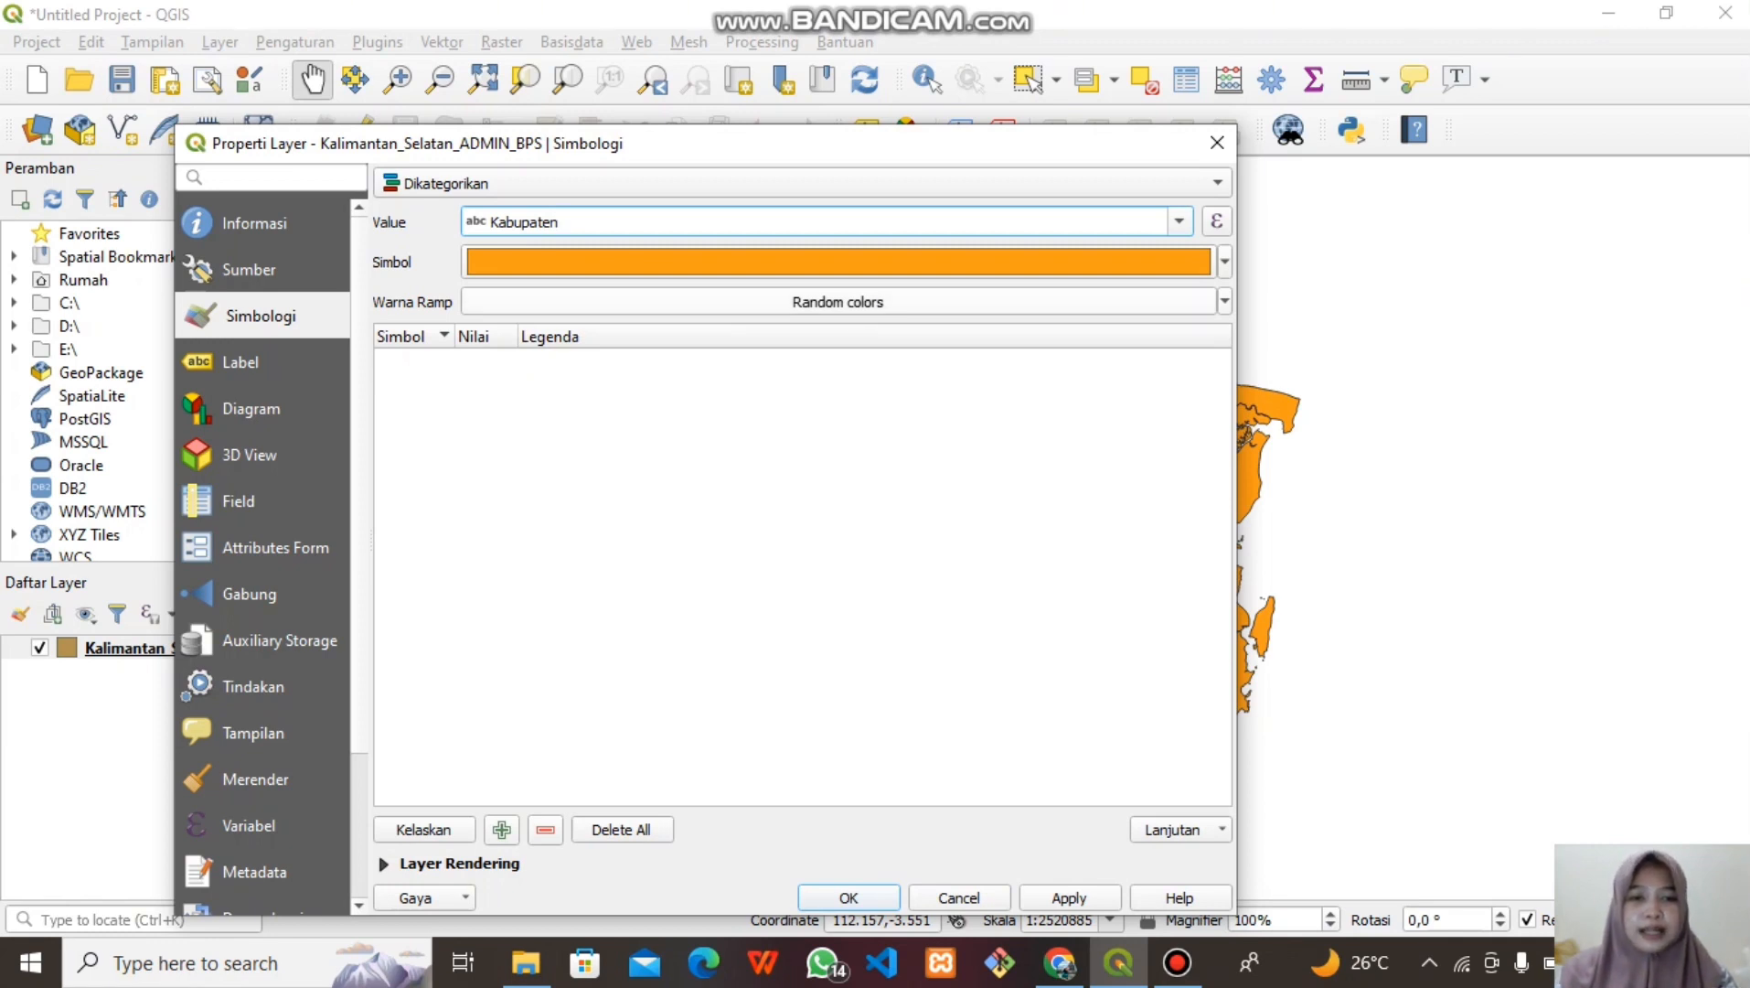
pyautogui.click(1225, 301)
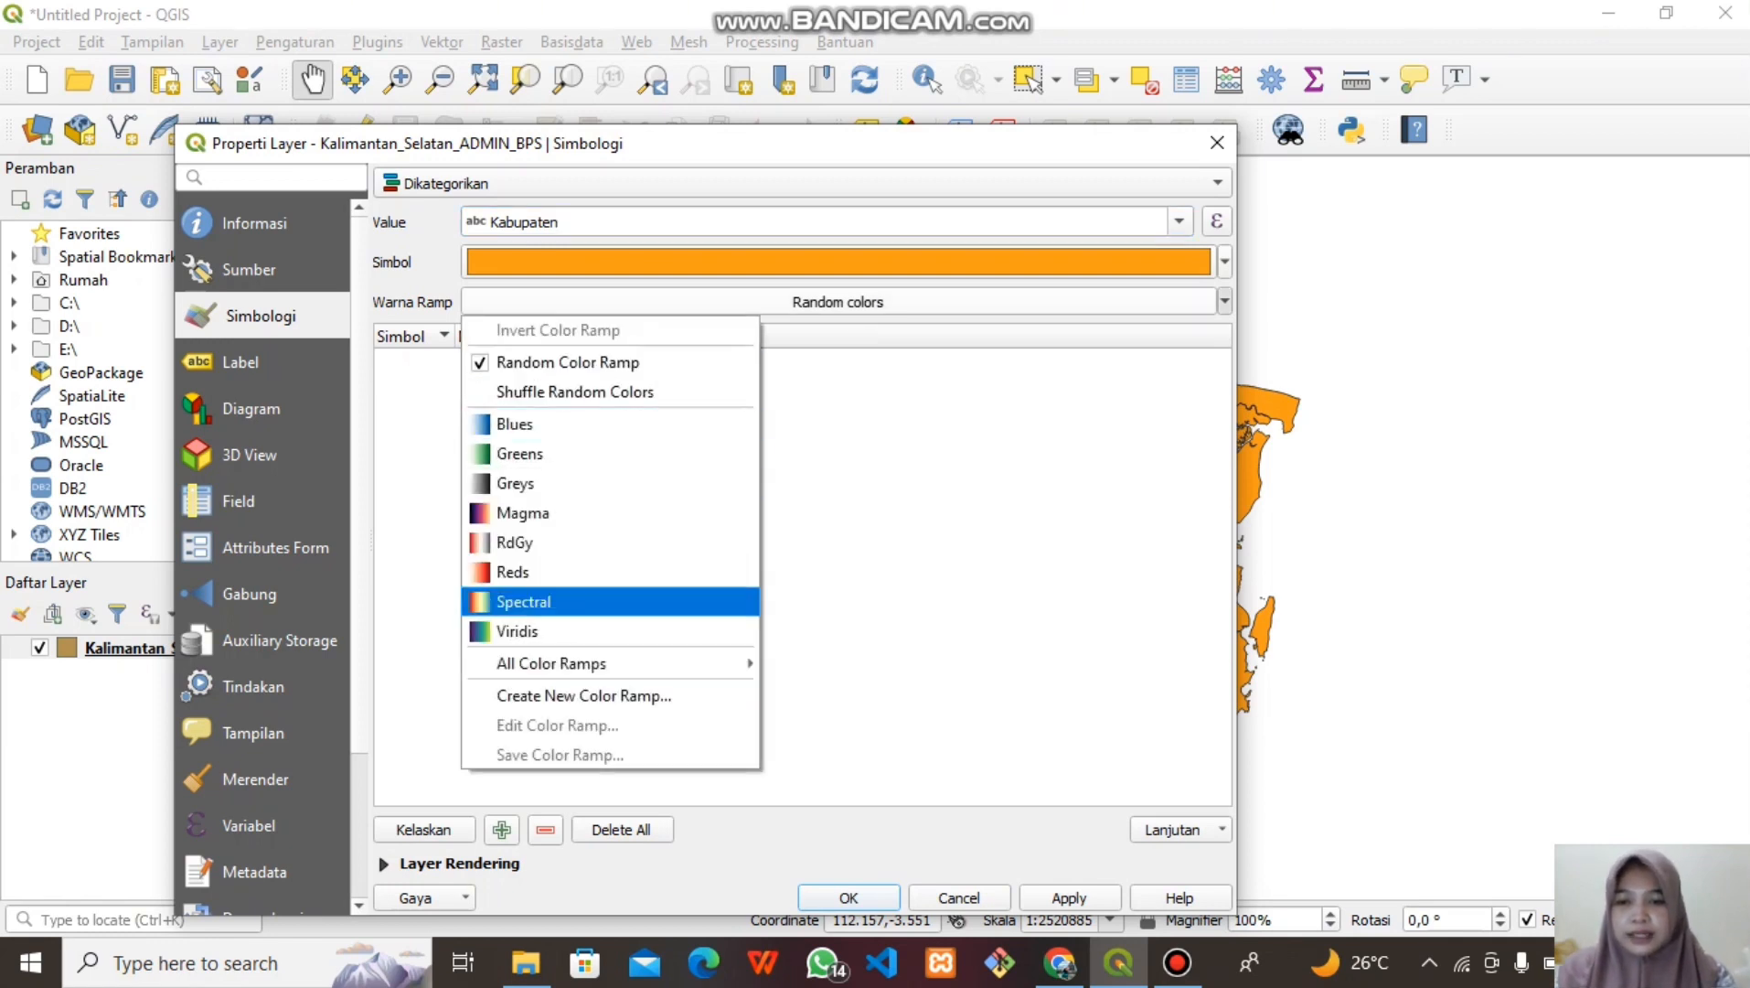
pyautogui.moveTo(552, 663)
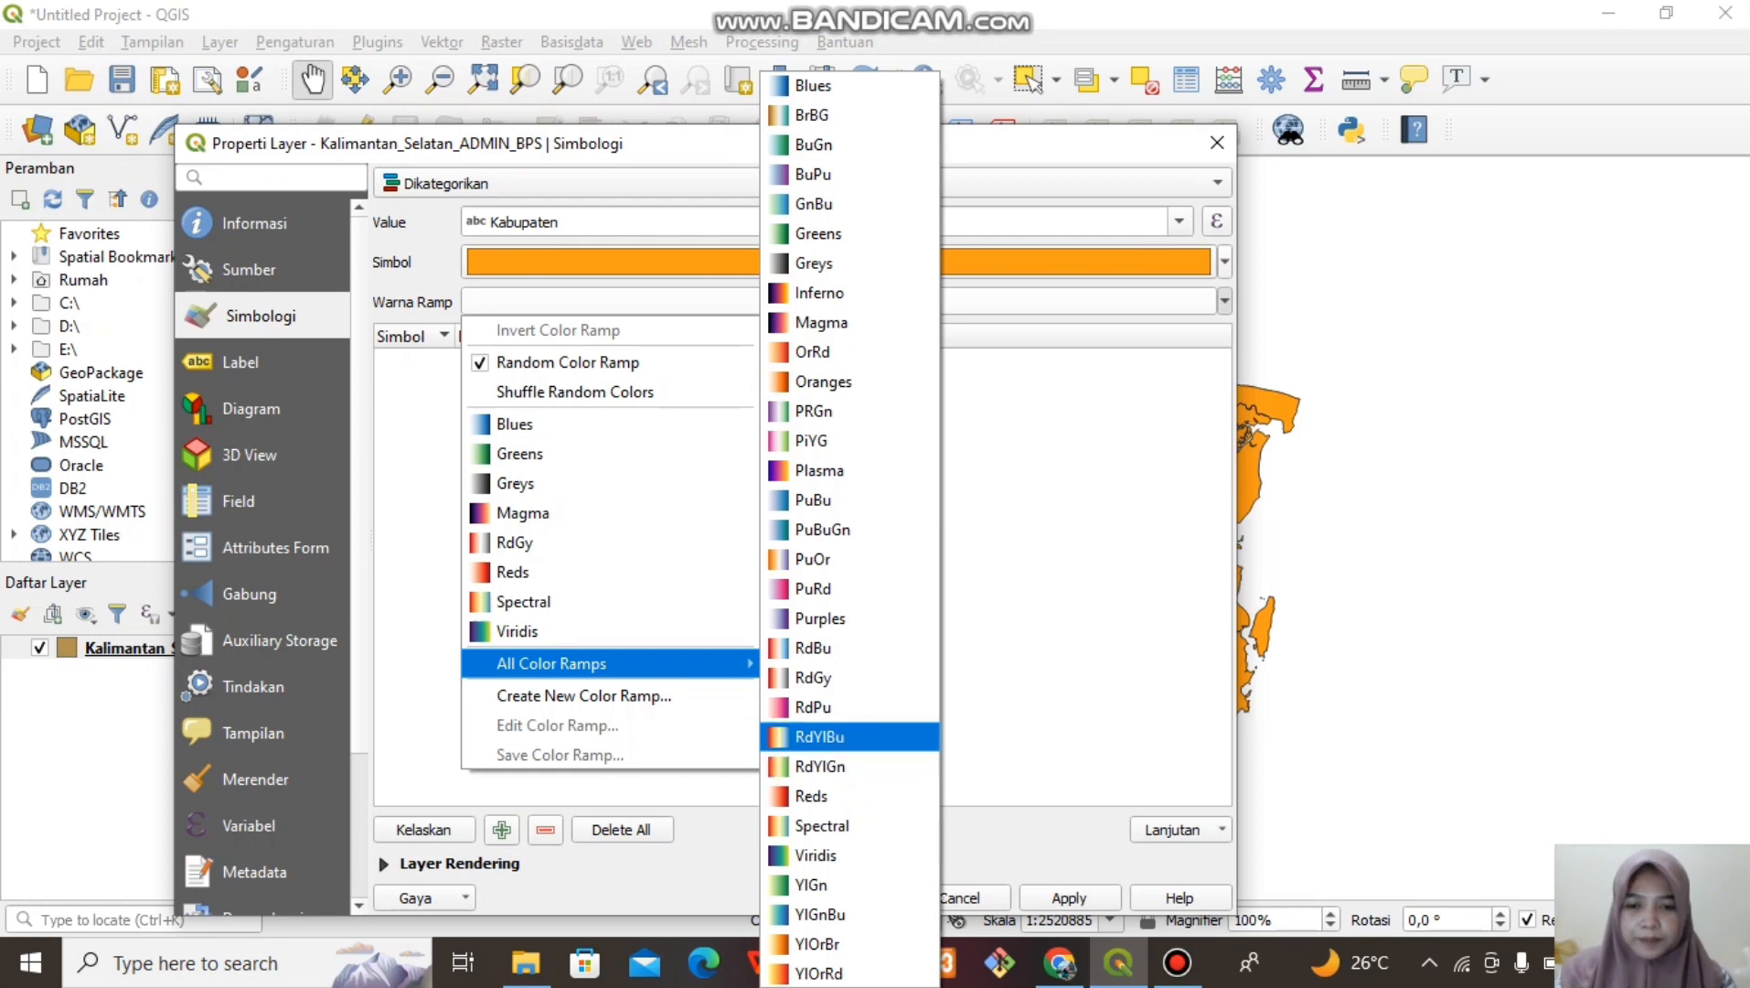
pyautogui.click(827, 736)
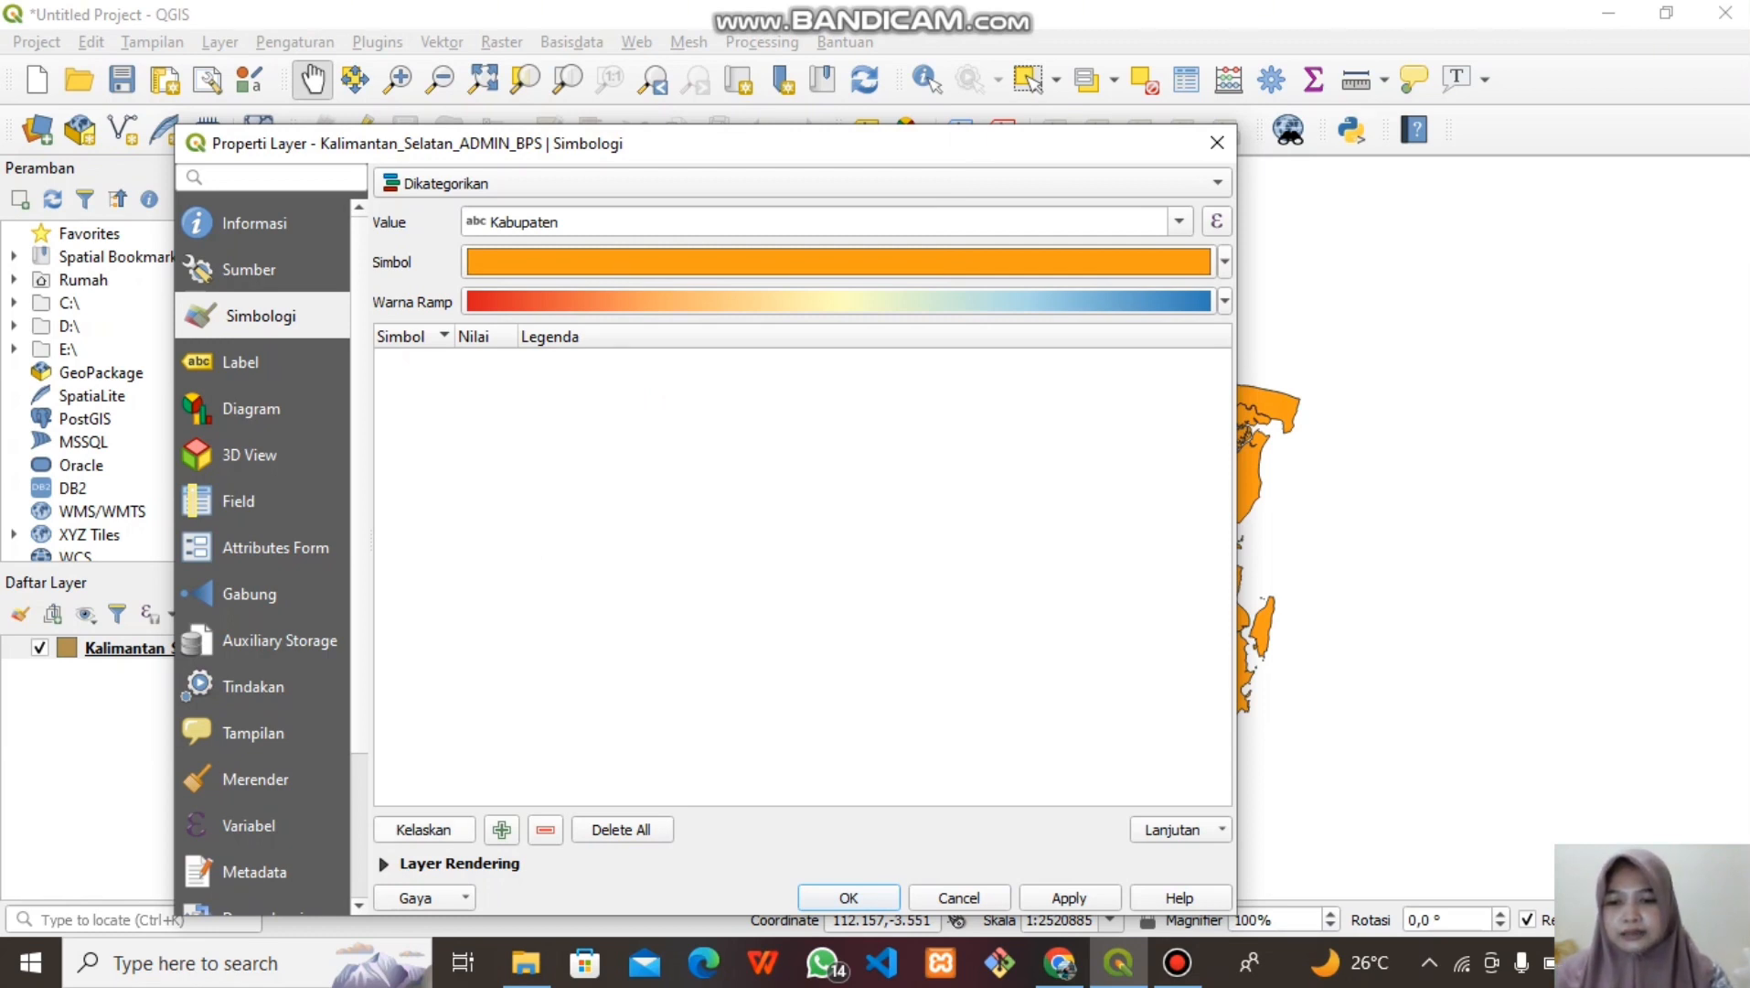
pyautogui.click(423, 828)
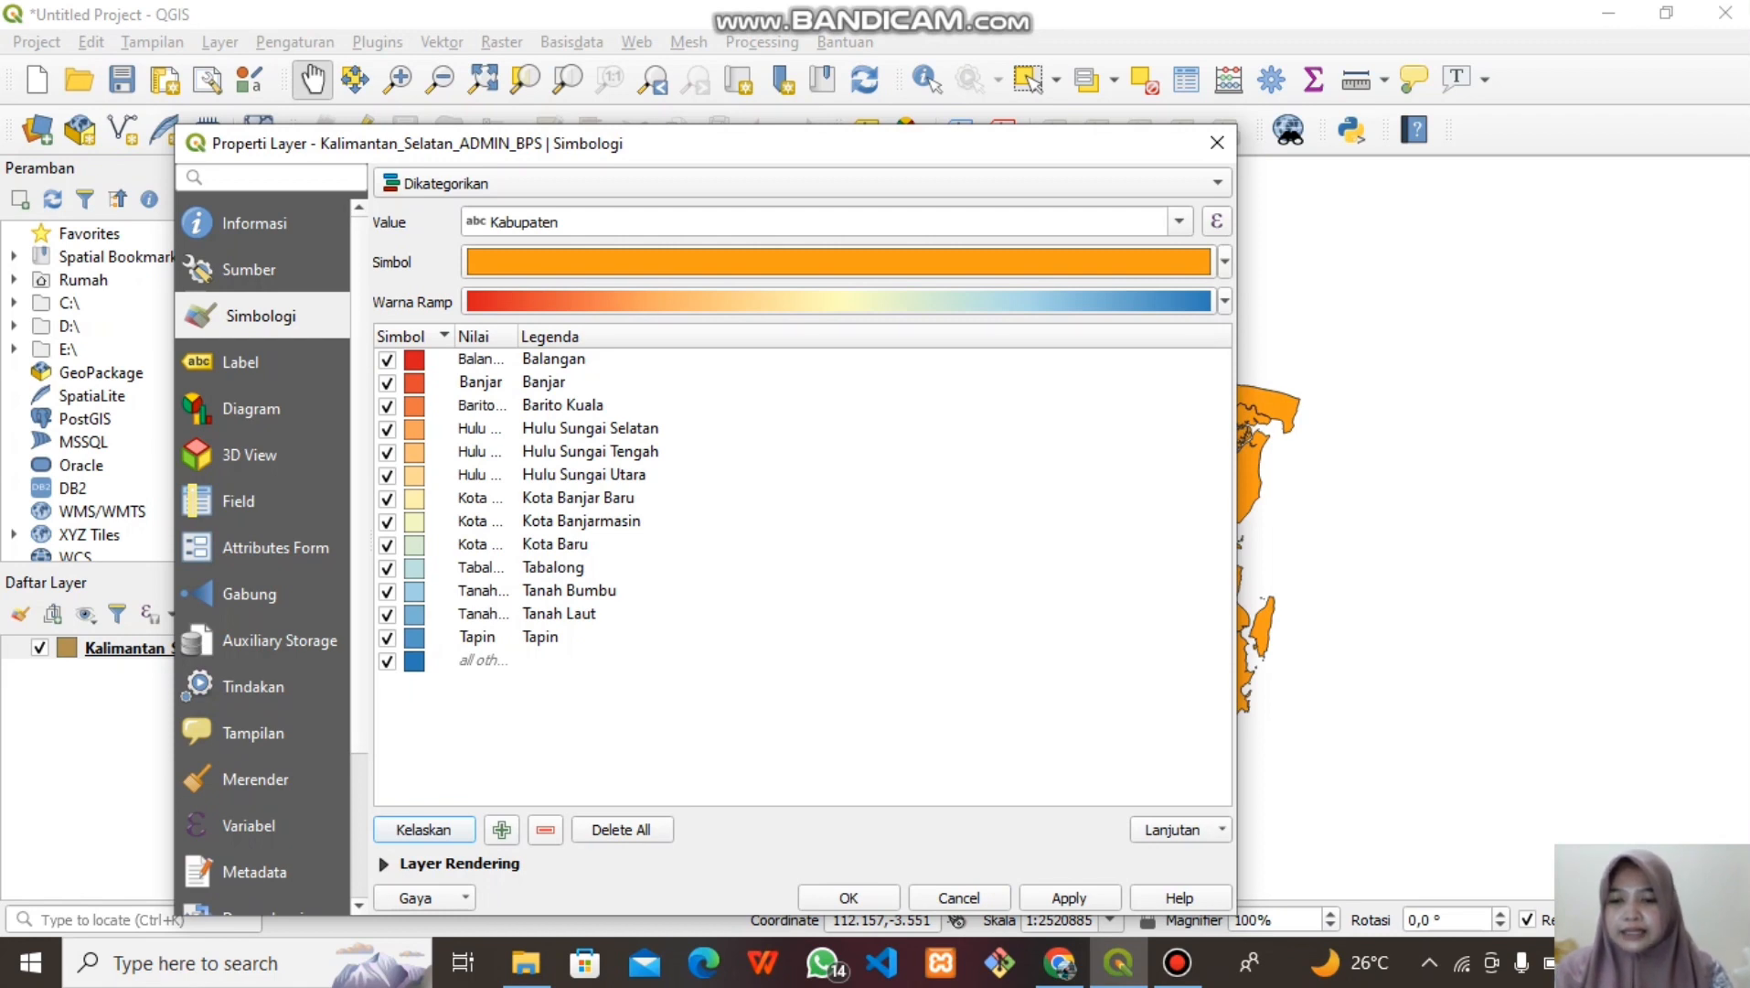
# Delete the 'all other' category and apply the Kabupaten colours to the map
pyautogui.click(483, 660)
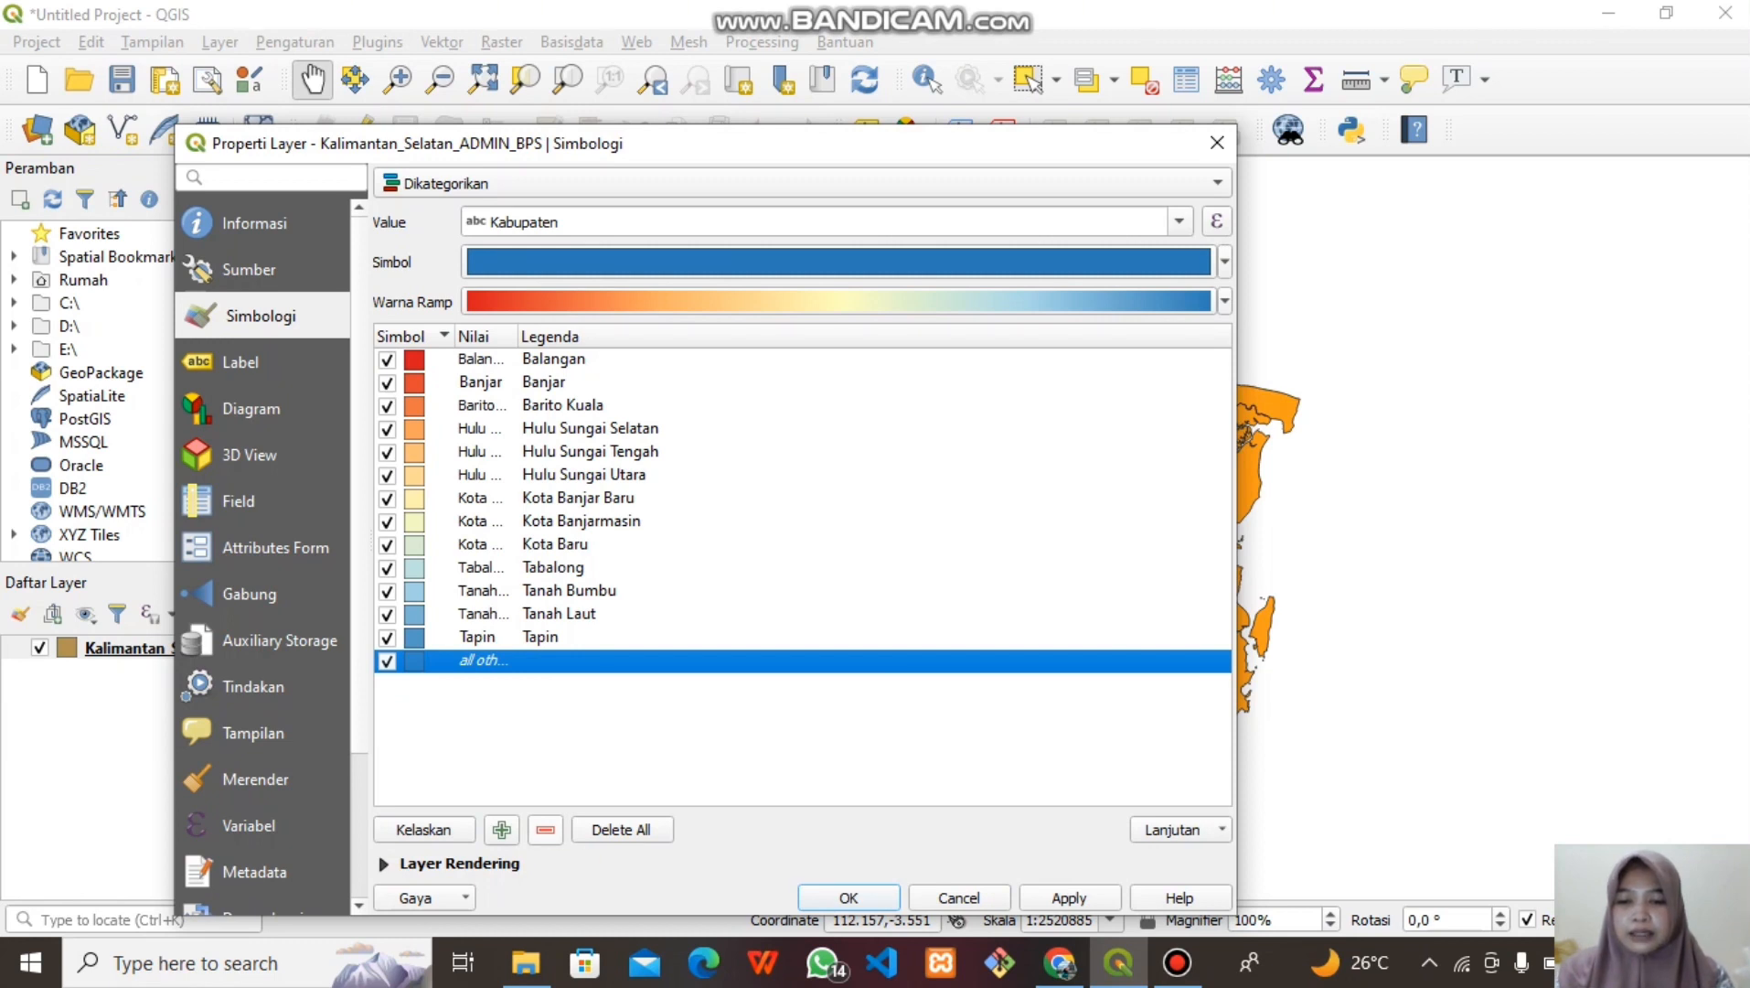
pyautogui.click(545, 829)
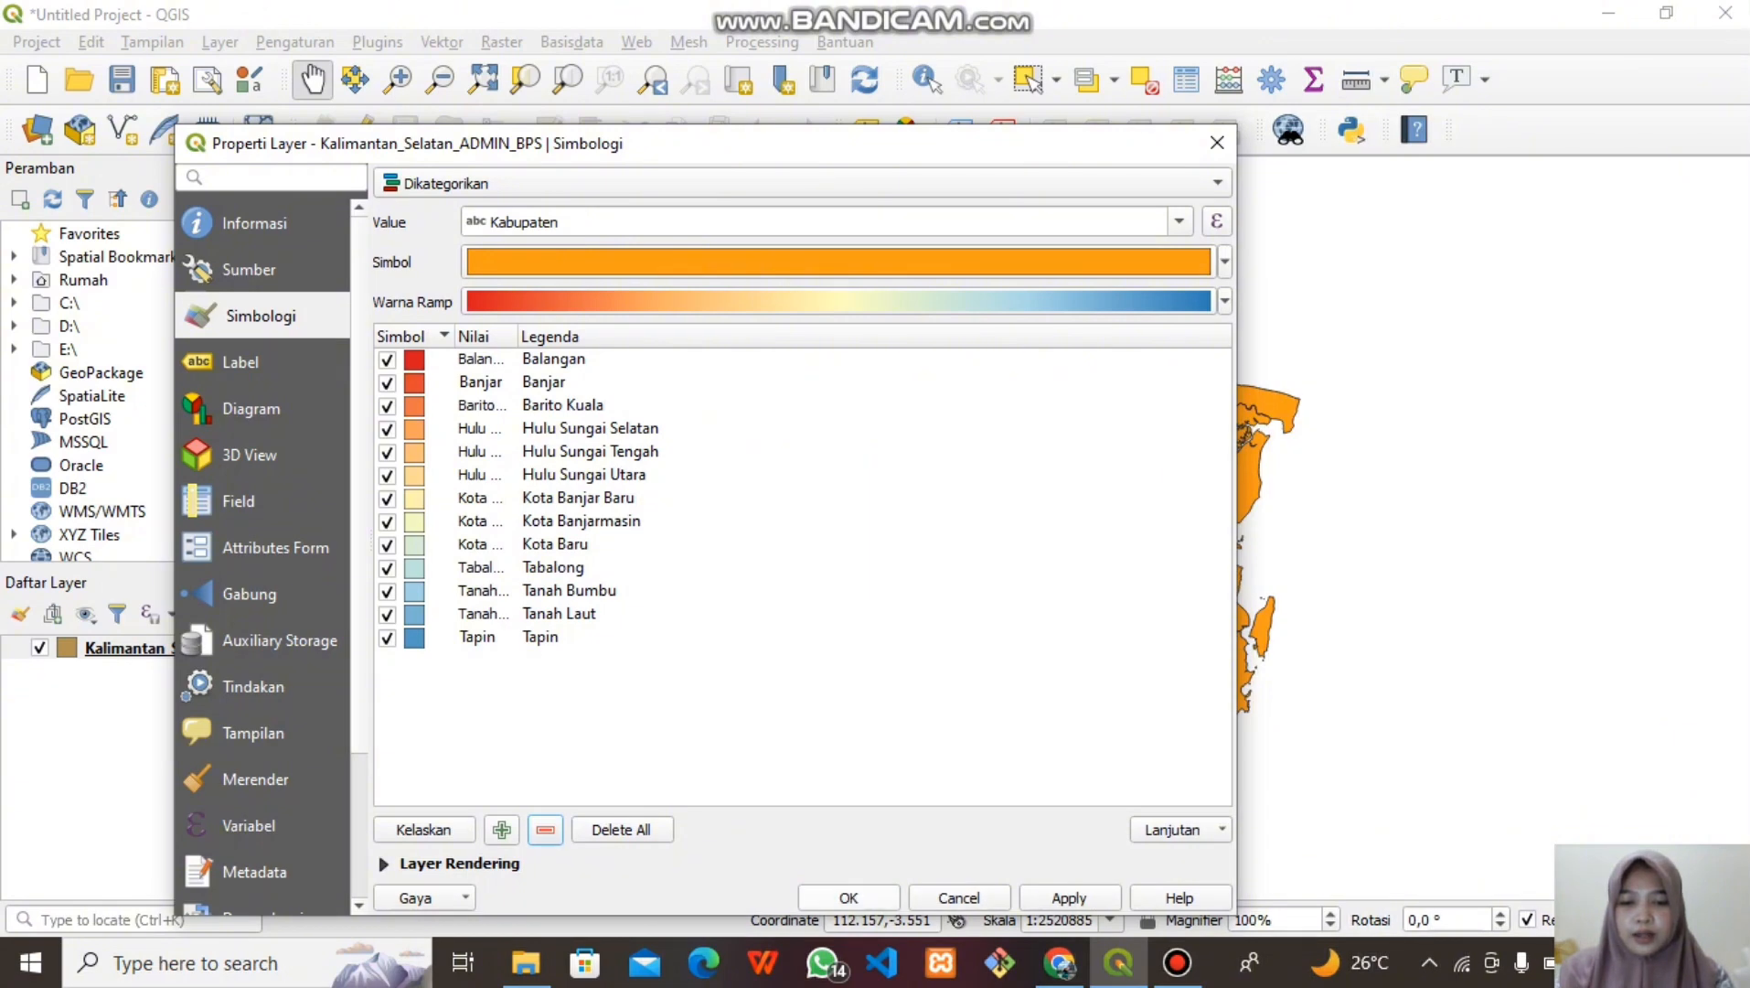
pyautogui.click(849, 897)
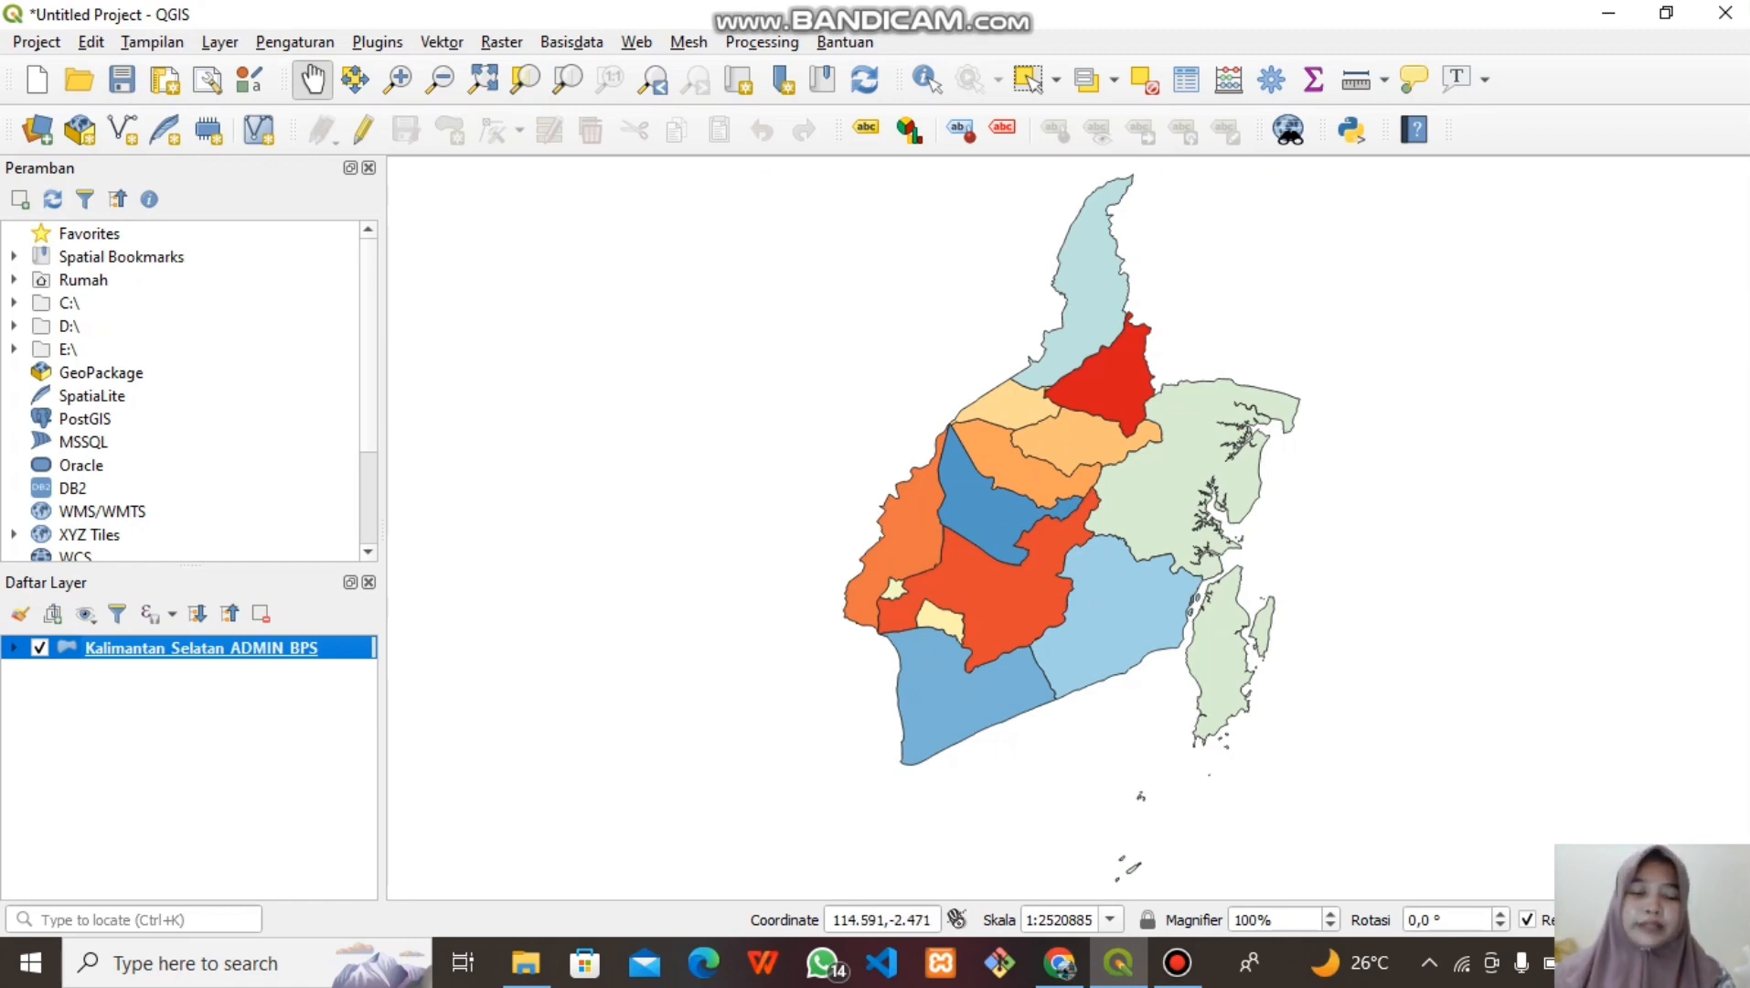
# Open the province layer's properties and change its symbology from Dikategorikan (Categorized) to Graduated
pyautogui.moveTo(1230, 446); pyautogui.dragTo(1110, 431)
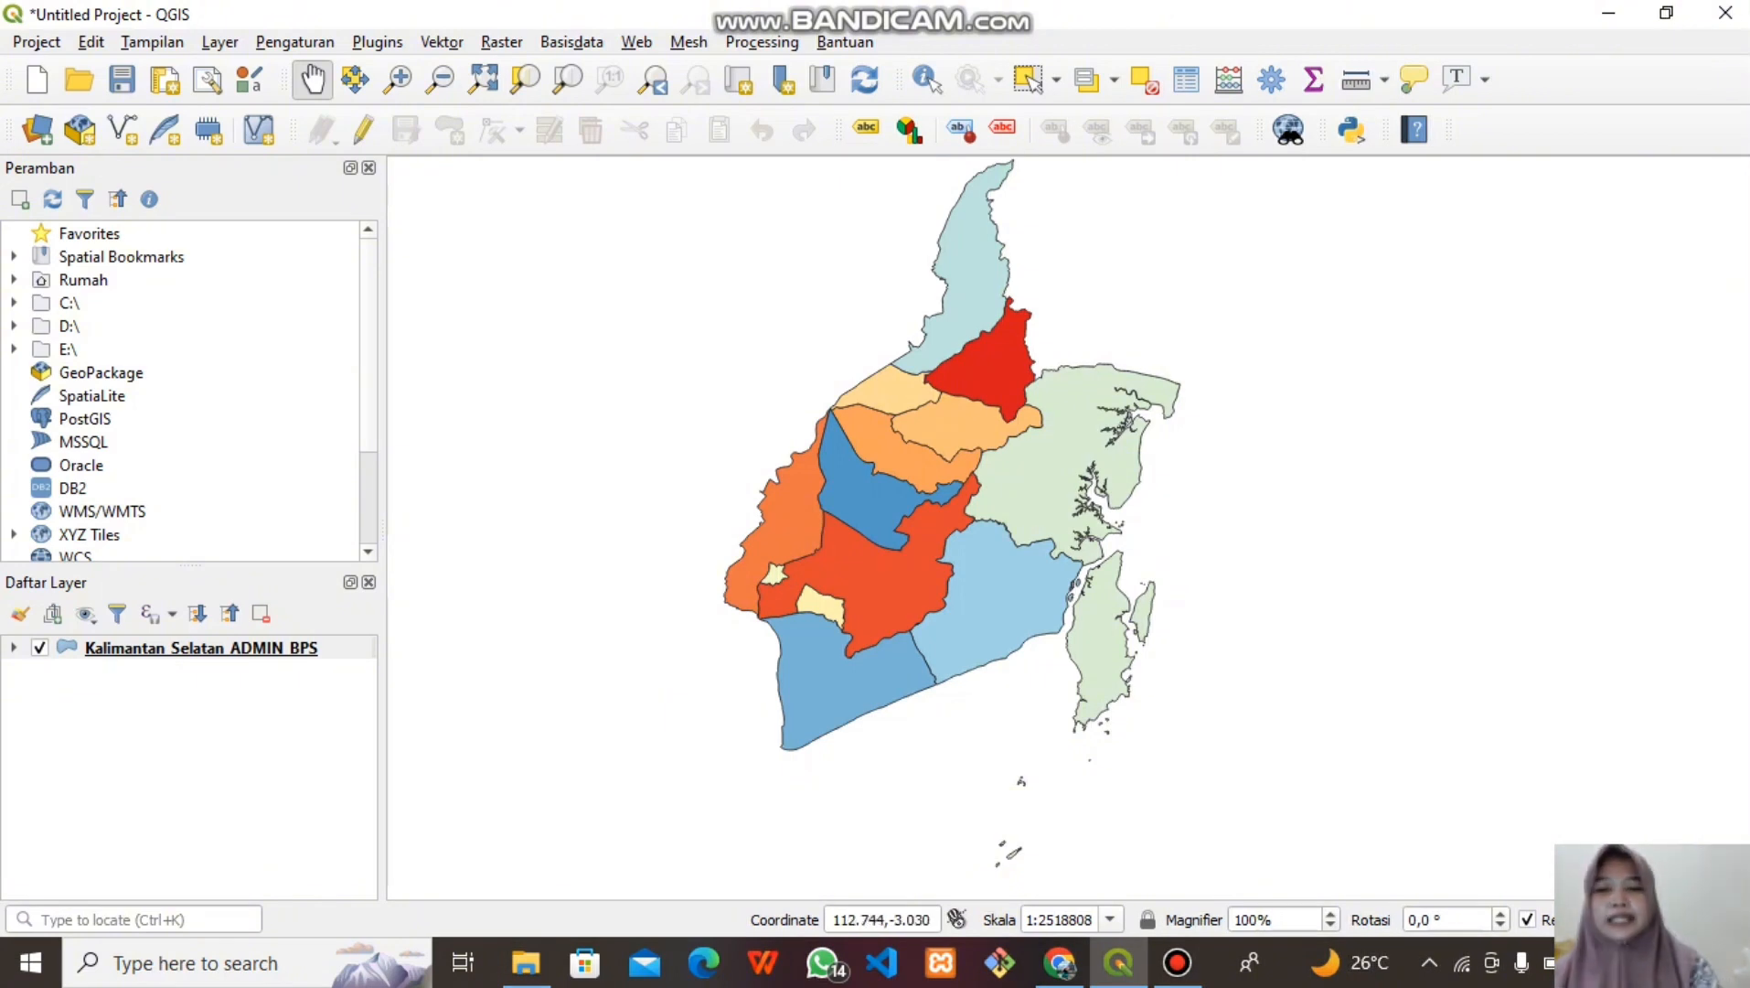
pyautogui.rightClick(150, 647)
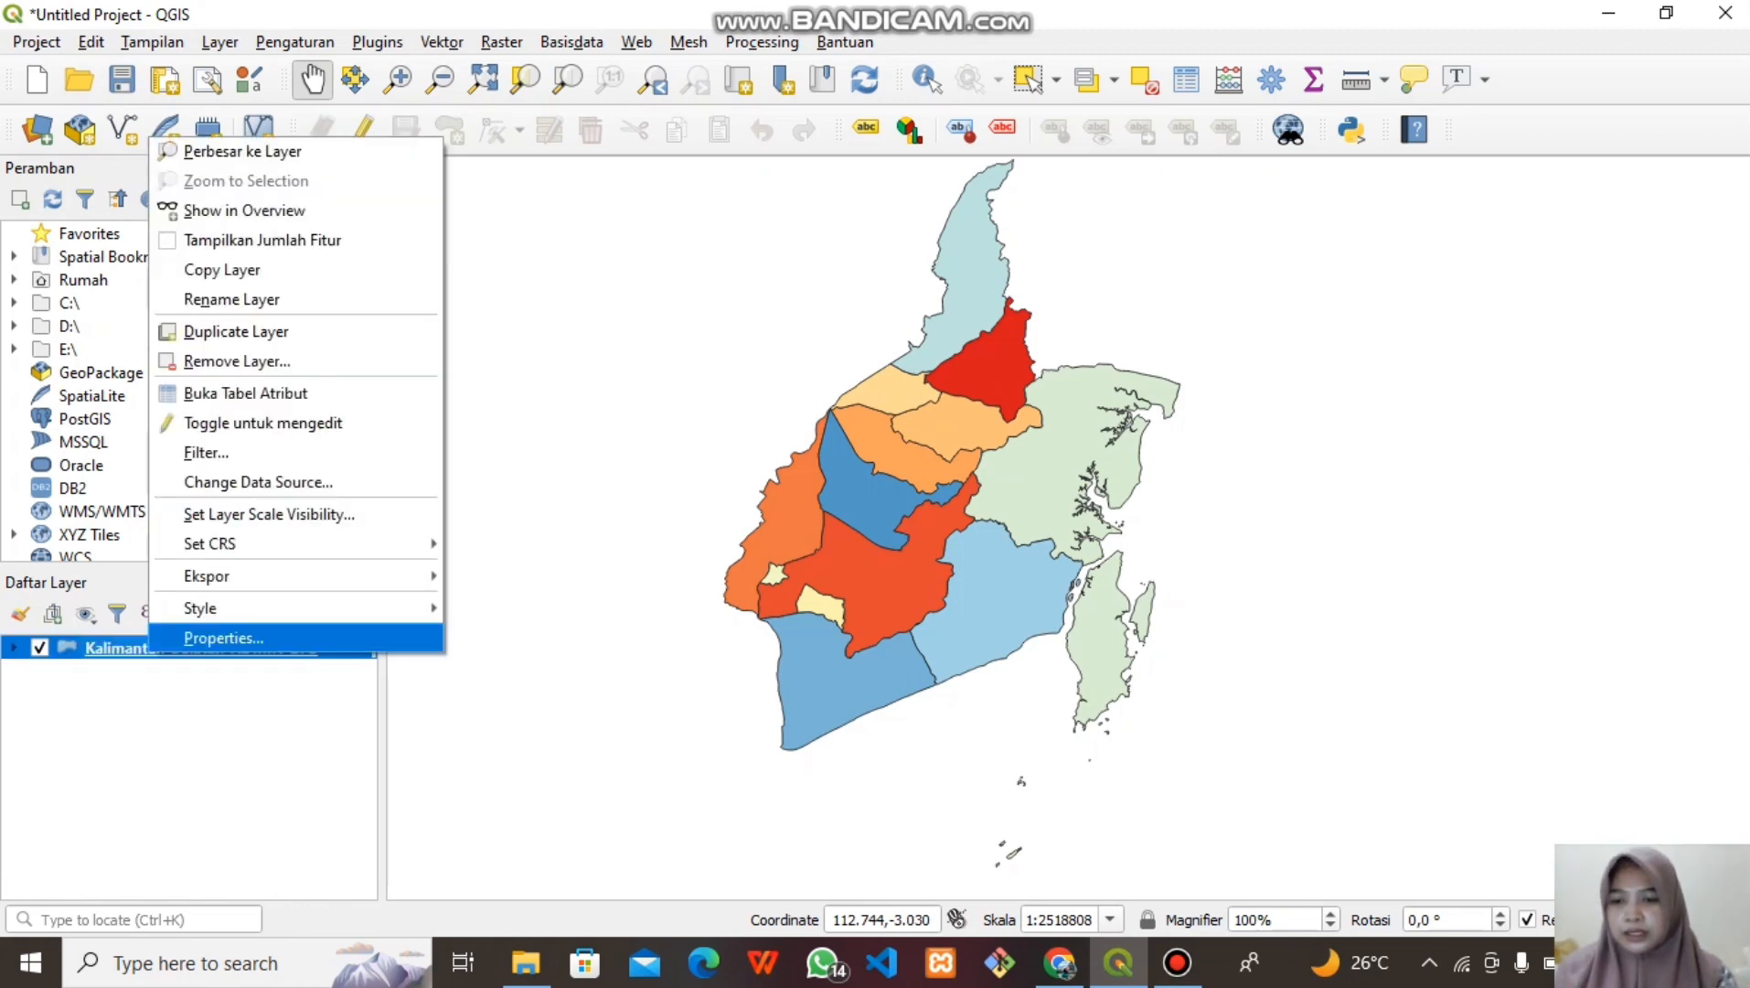
pyautogui.click(223, 638)
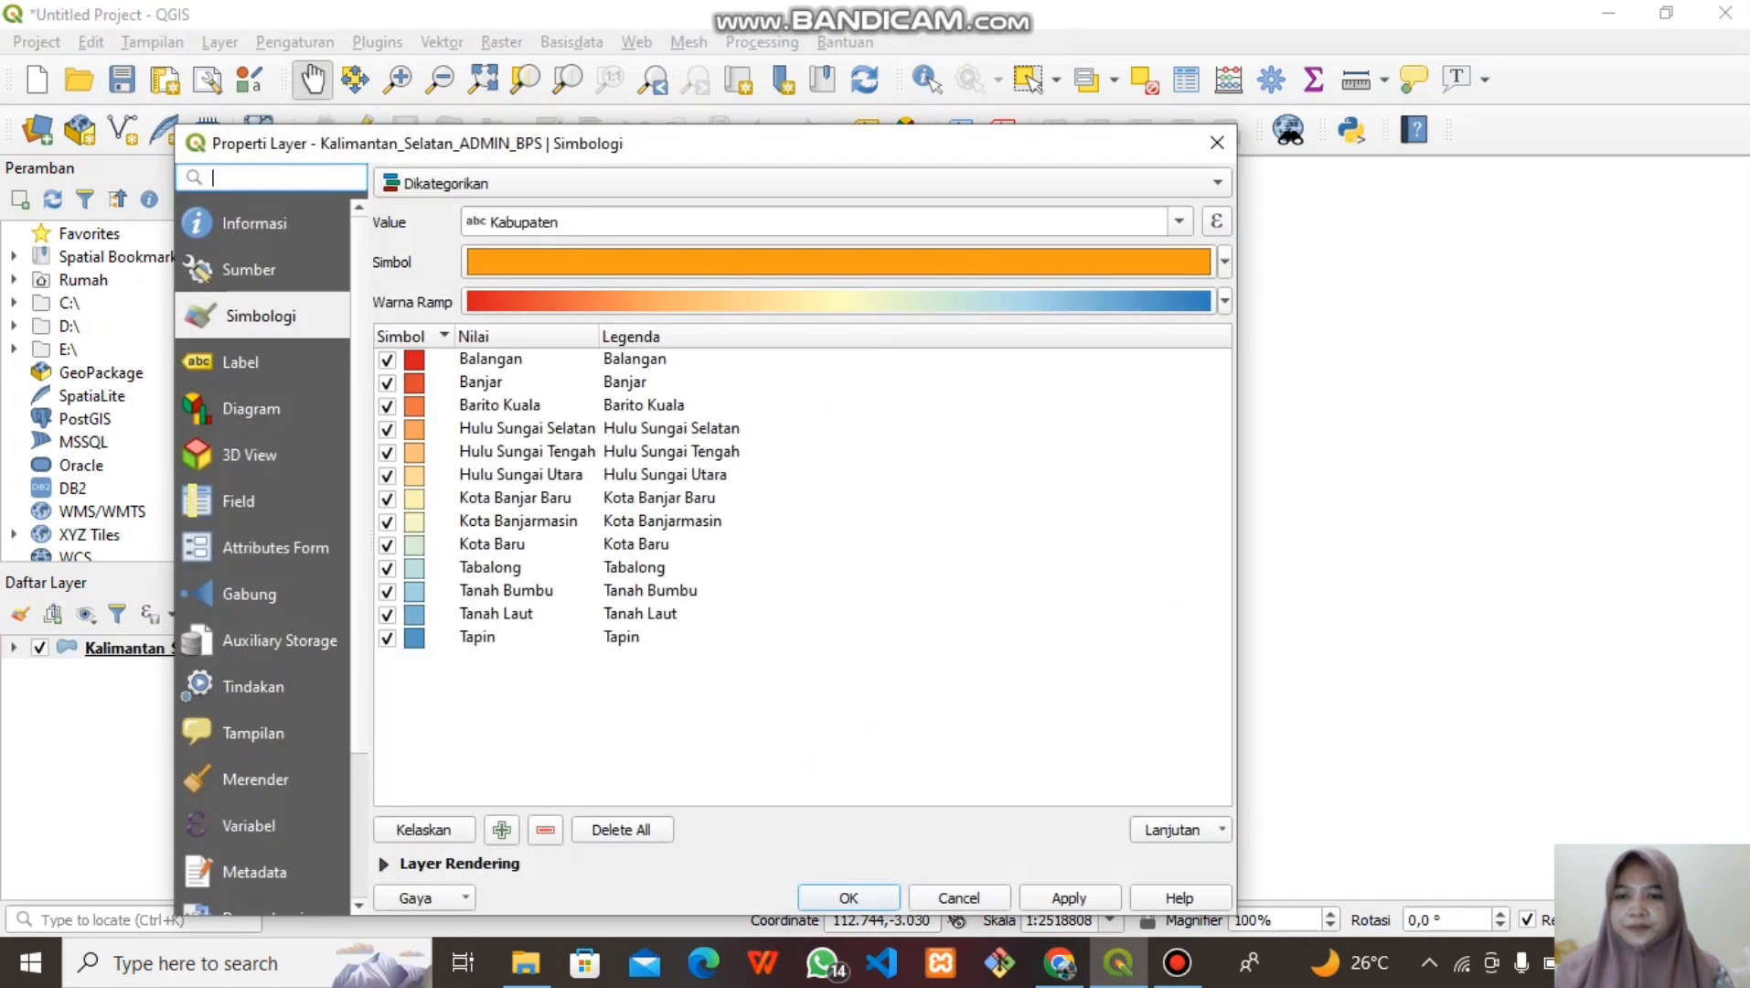
pyautogui.click(802, 183)
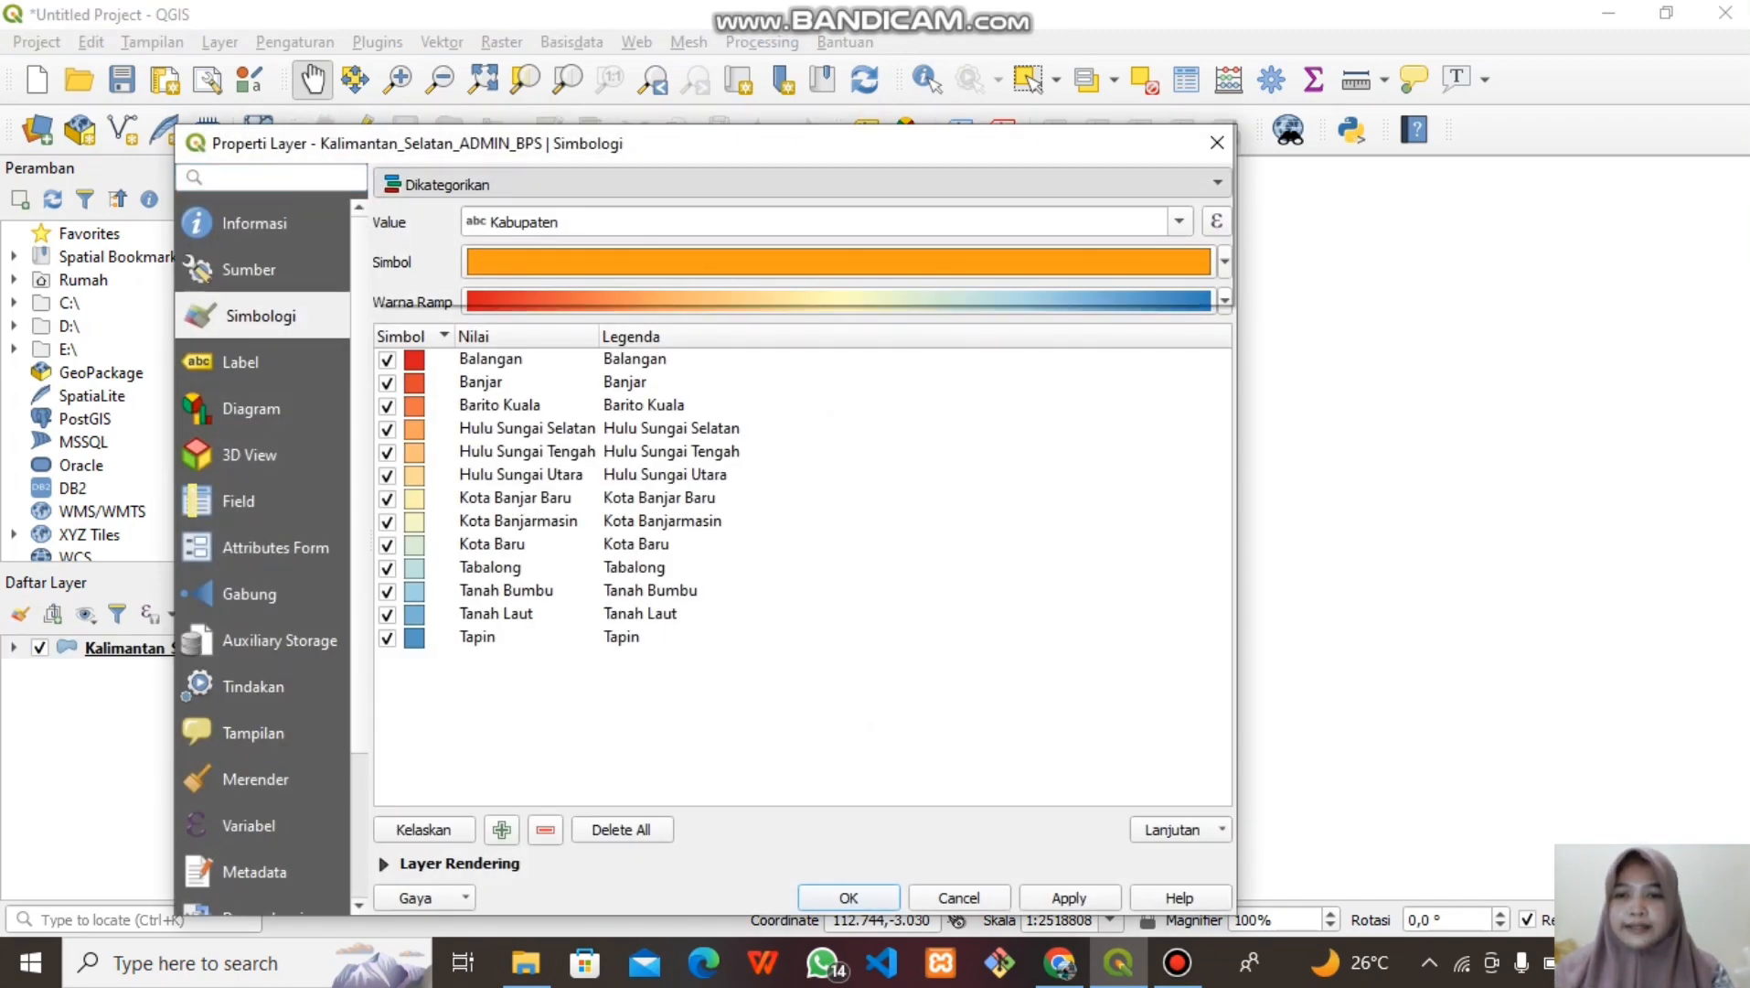
pyautogui.press('Return')
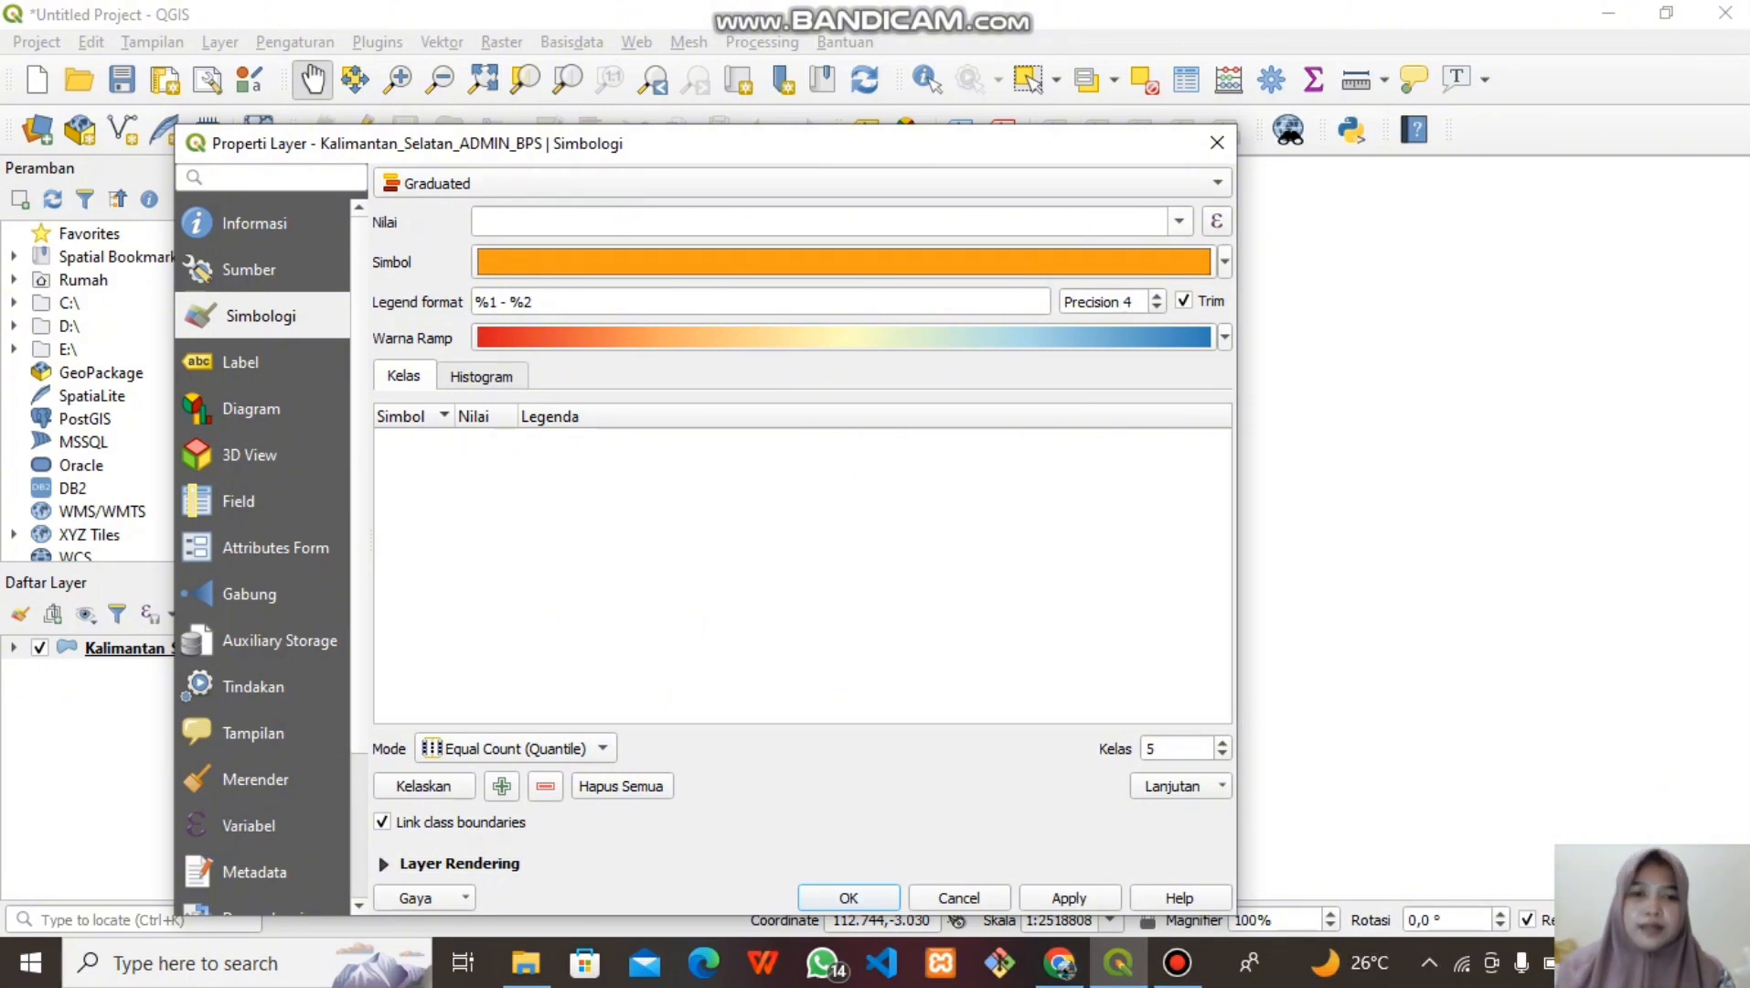
# Use IR_FLU as the value field, apply the Reds colour ramp, and reduce the classes from 5 to 3
pyautogui.click(1180, 221)
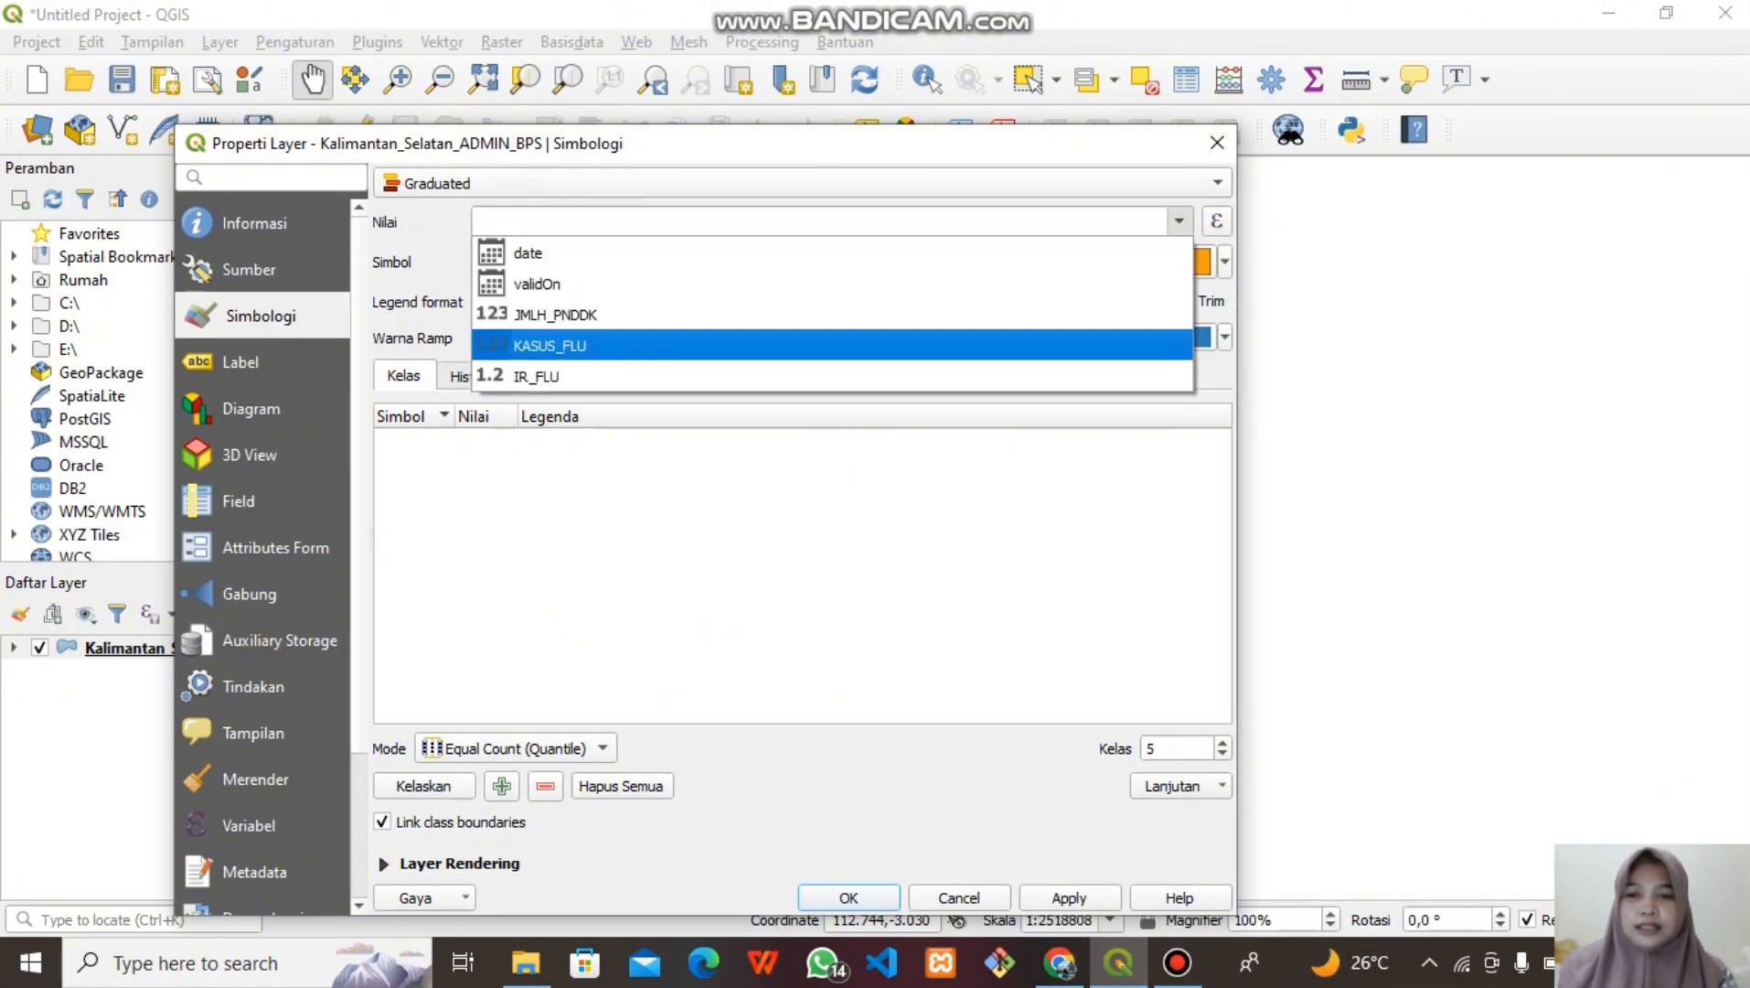
pyautogui.press('Return')
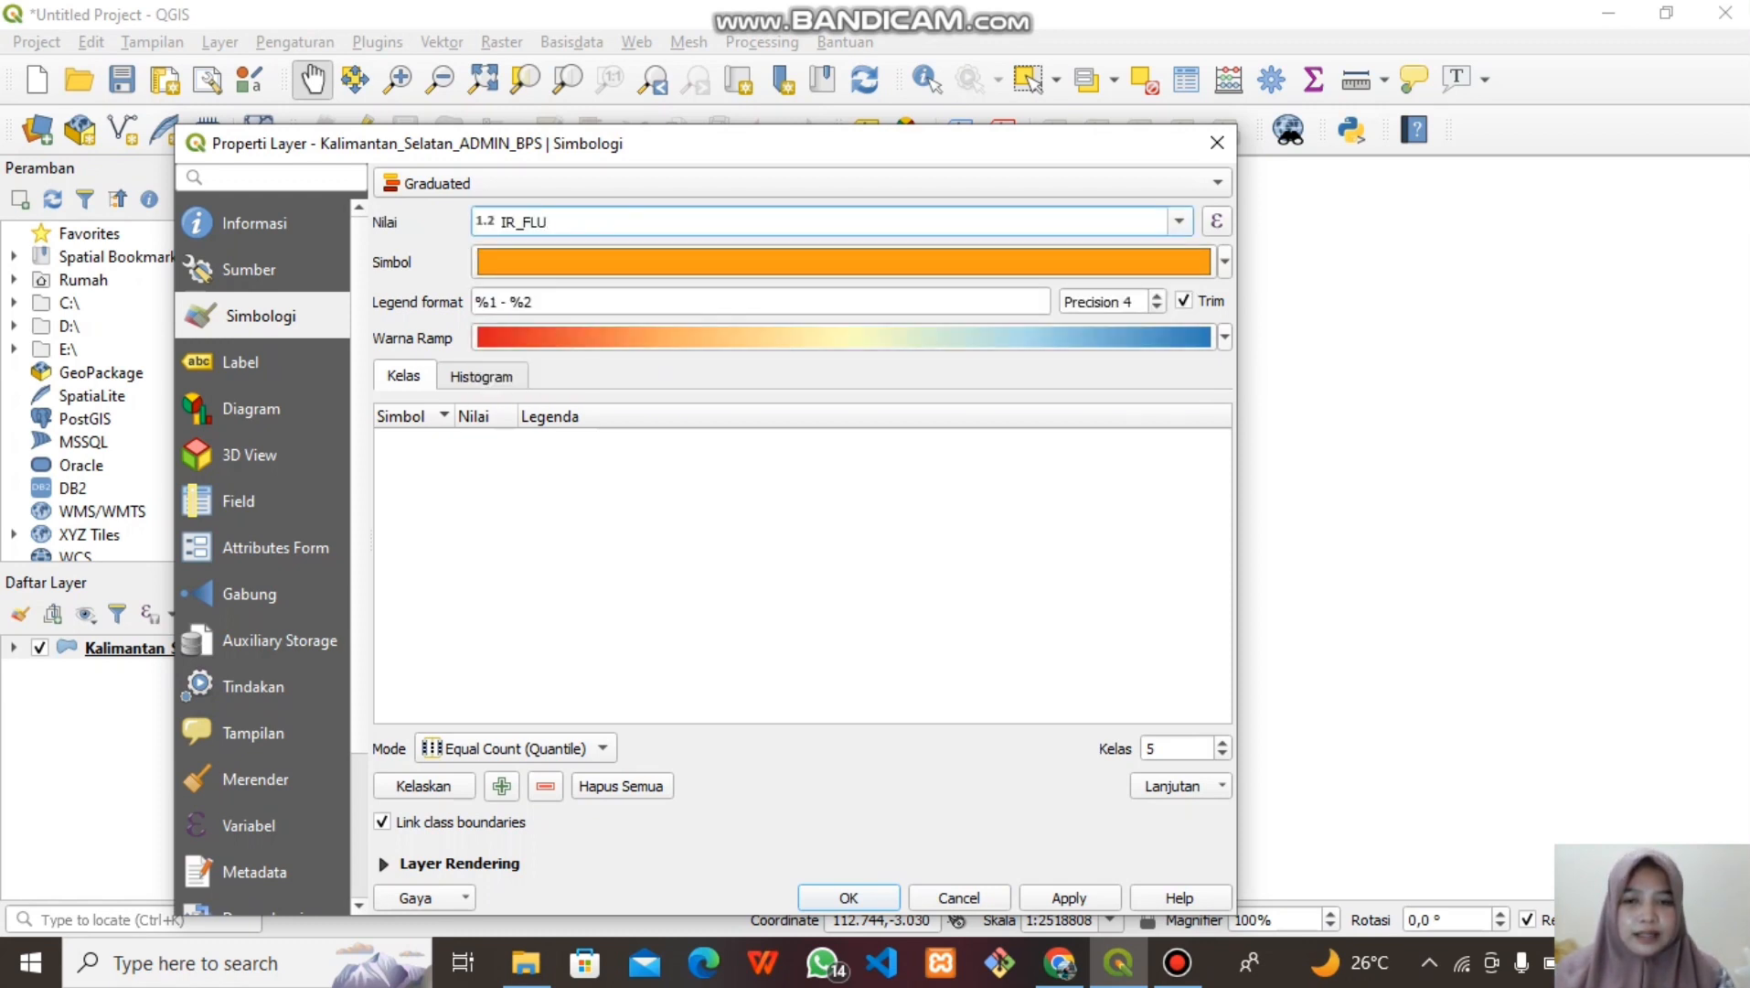
pyautogui.click(1224, 338)
pyautogui.press('Down')
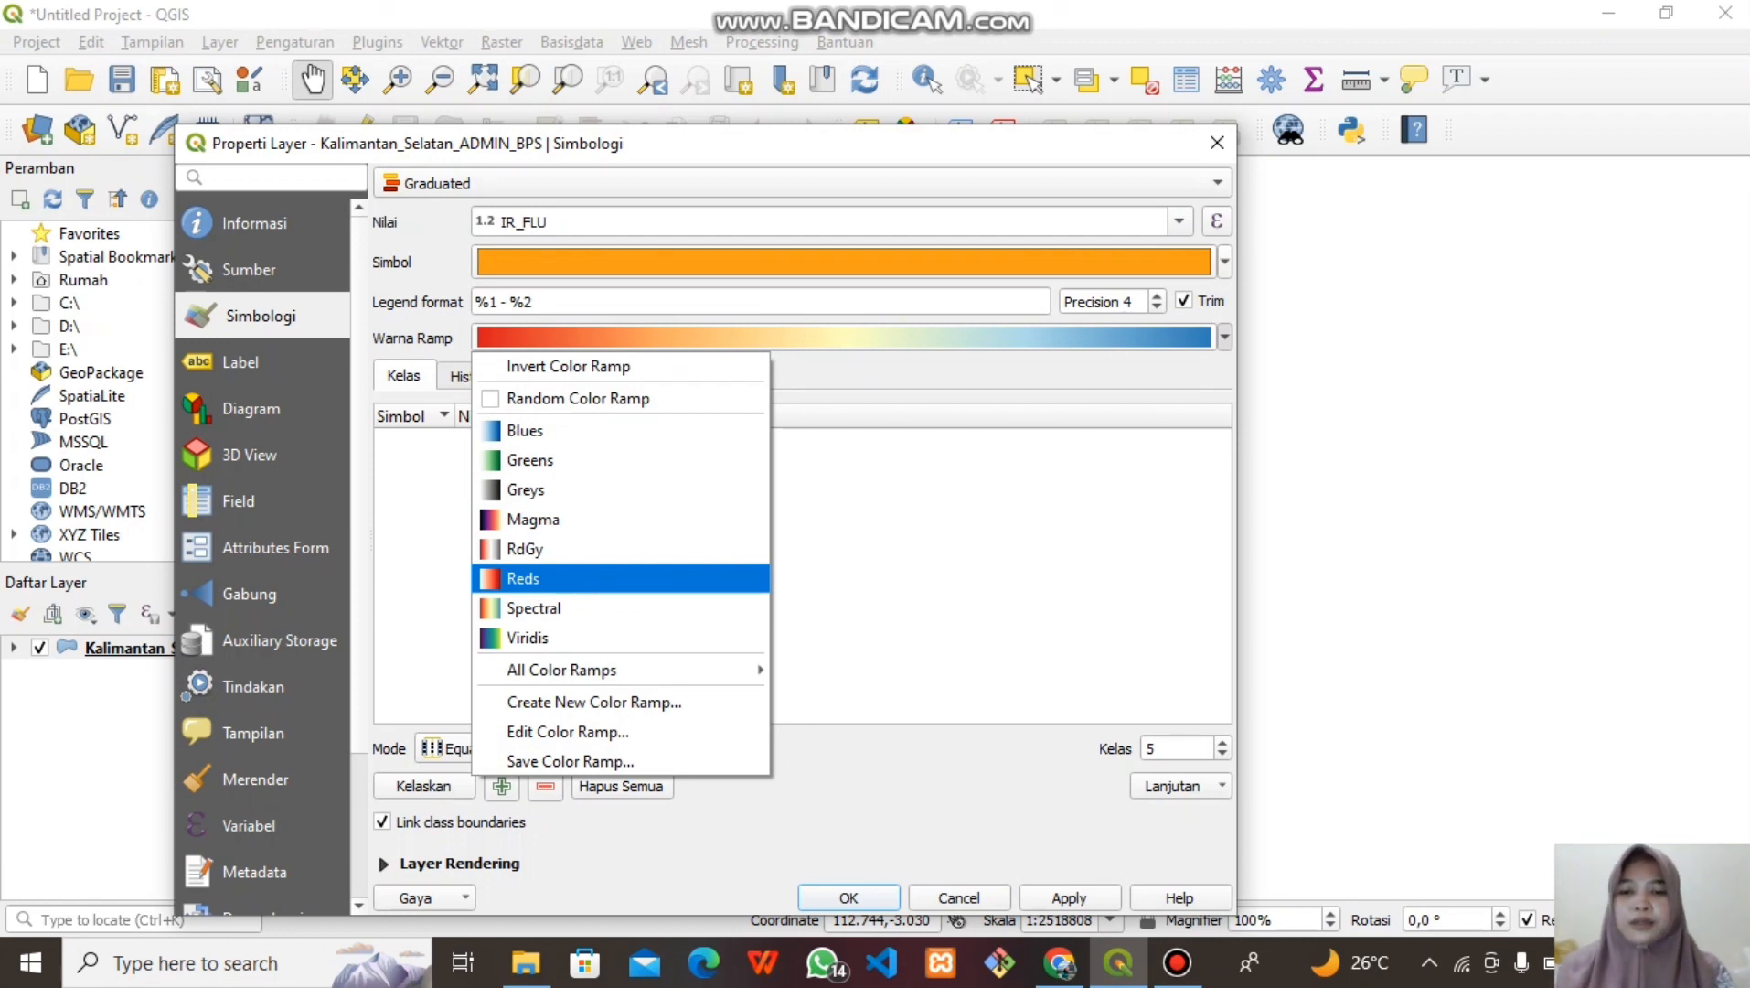
pyautogui.press('Return')
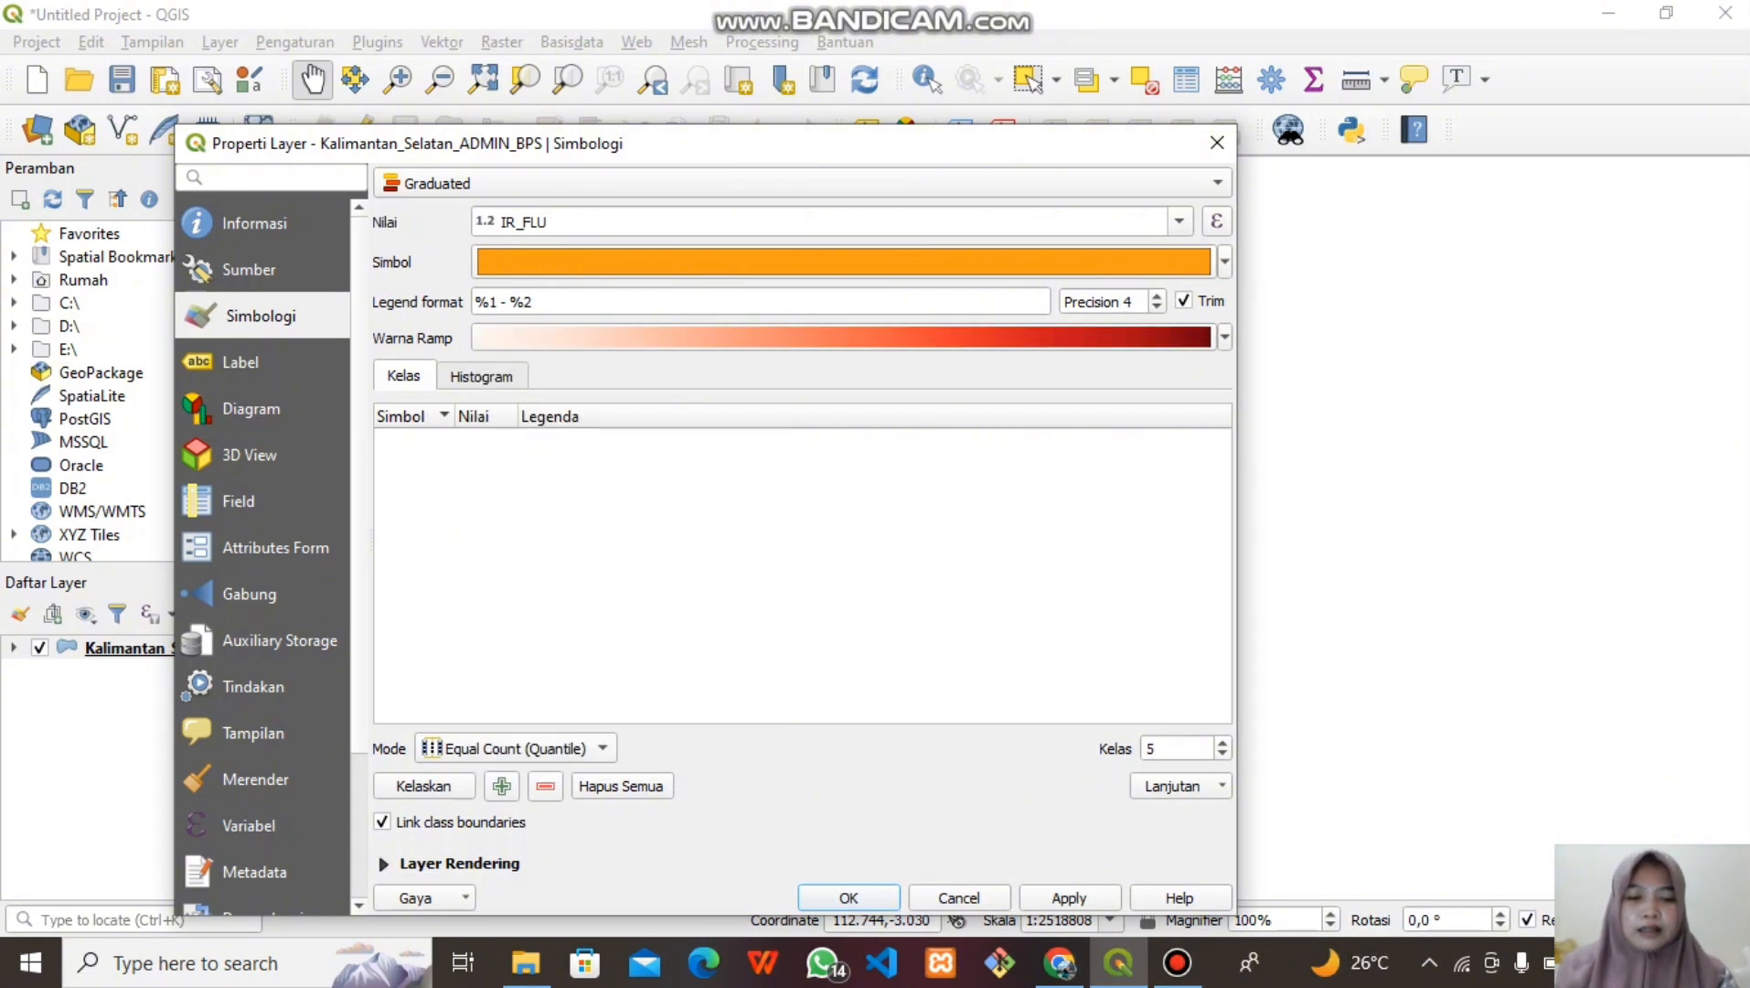
pyautogui.click(1223, 755)
pyautogui.click(1223, 754)
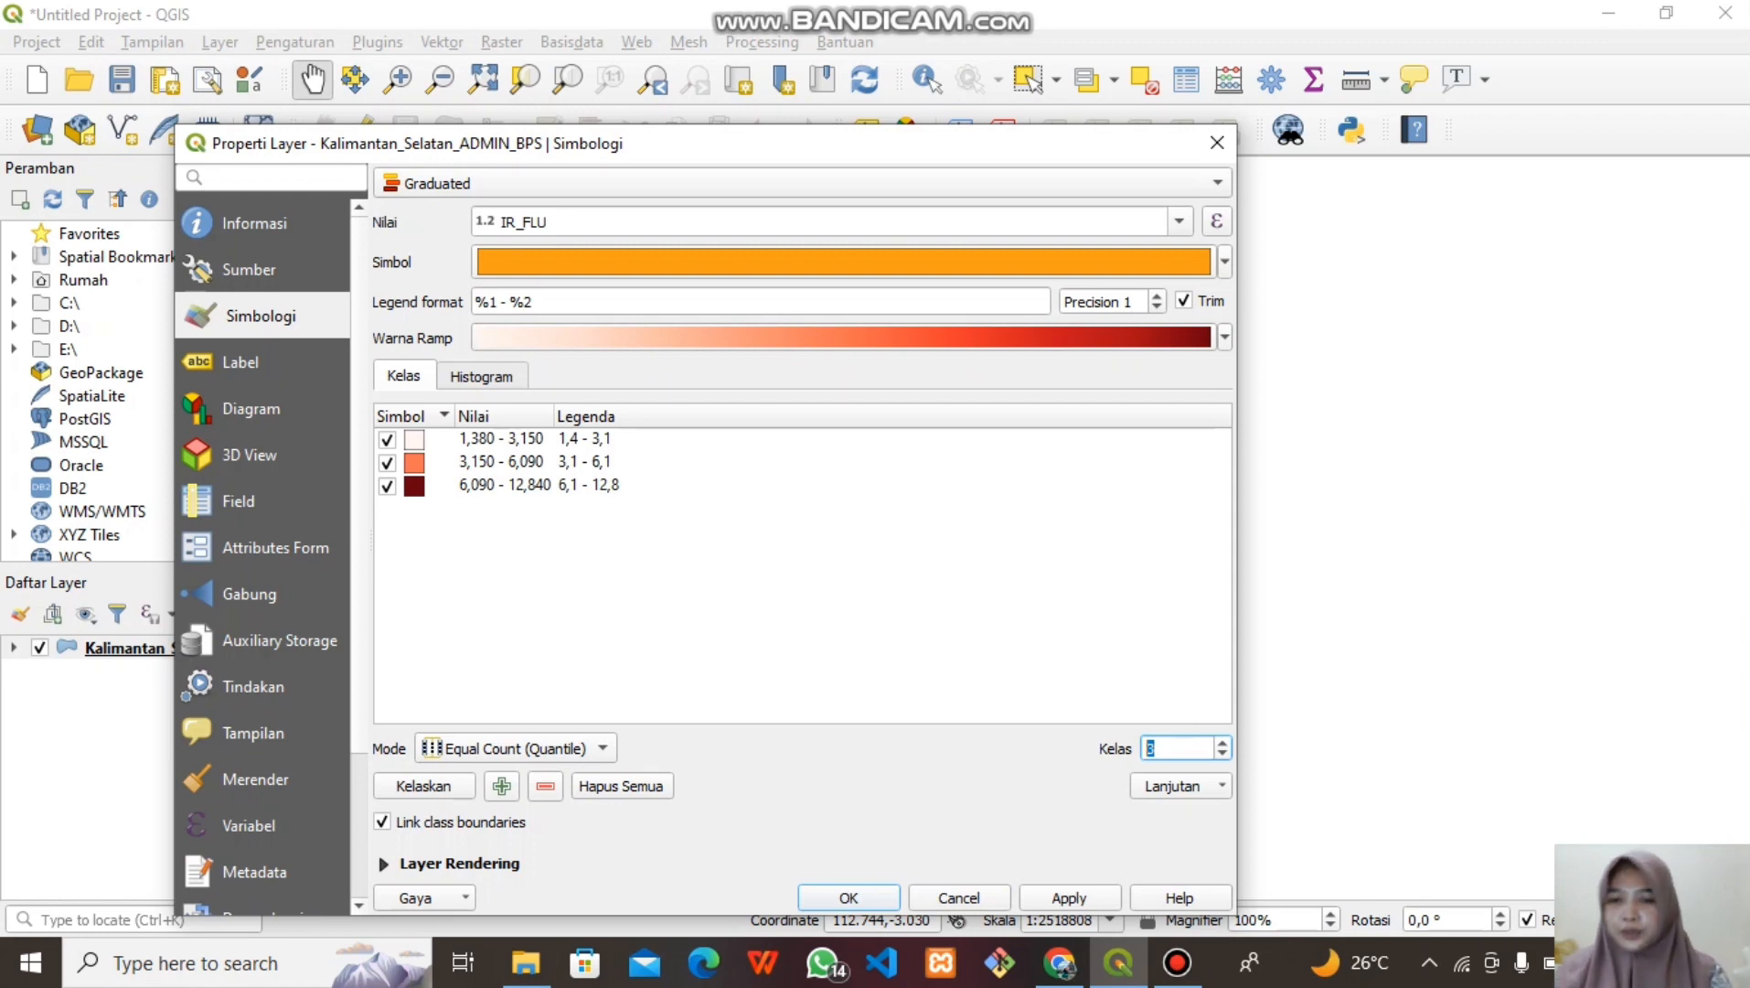
# Set the first IR_FLU class bounds to 1,3–5,9
pyautogui.doubleClick(501, 439)
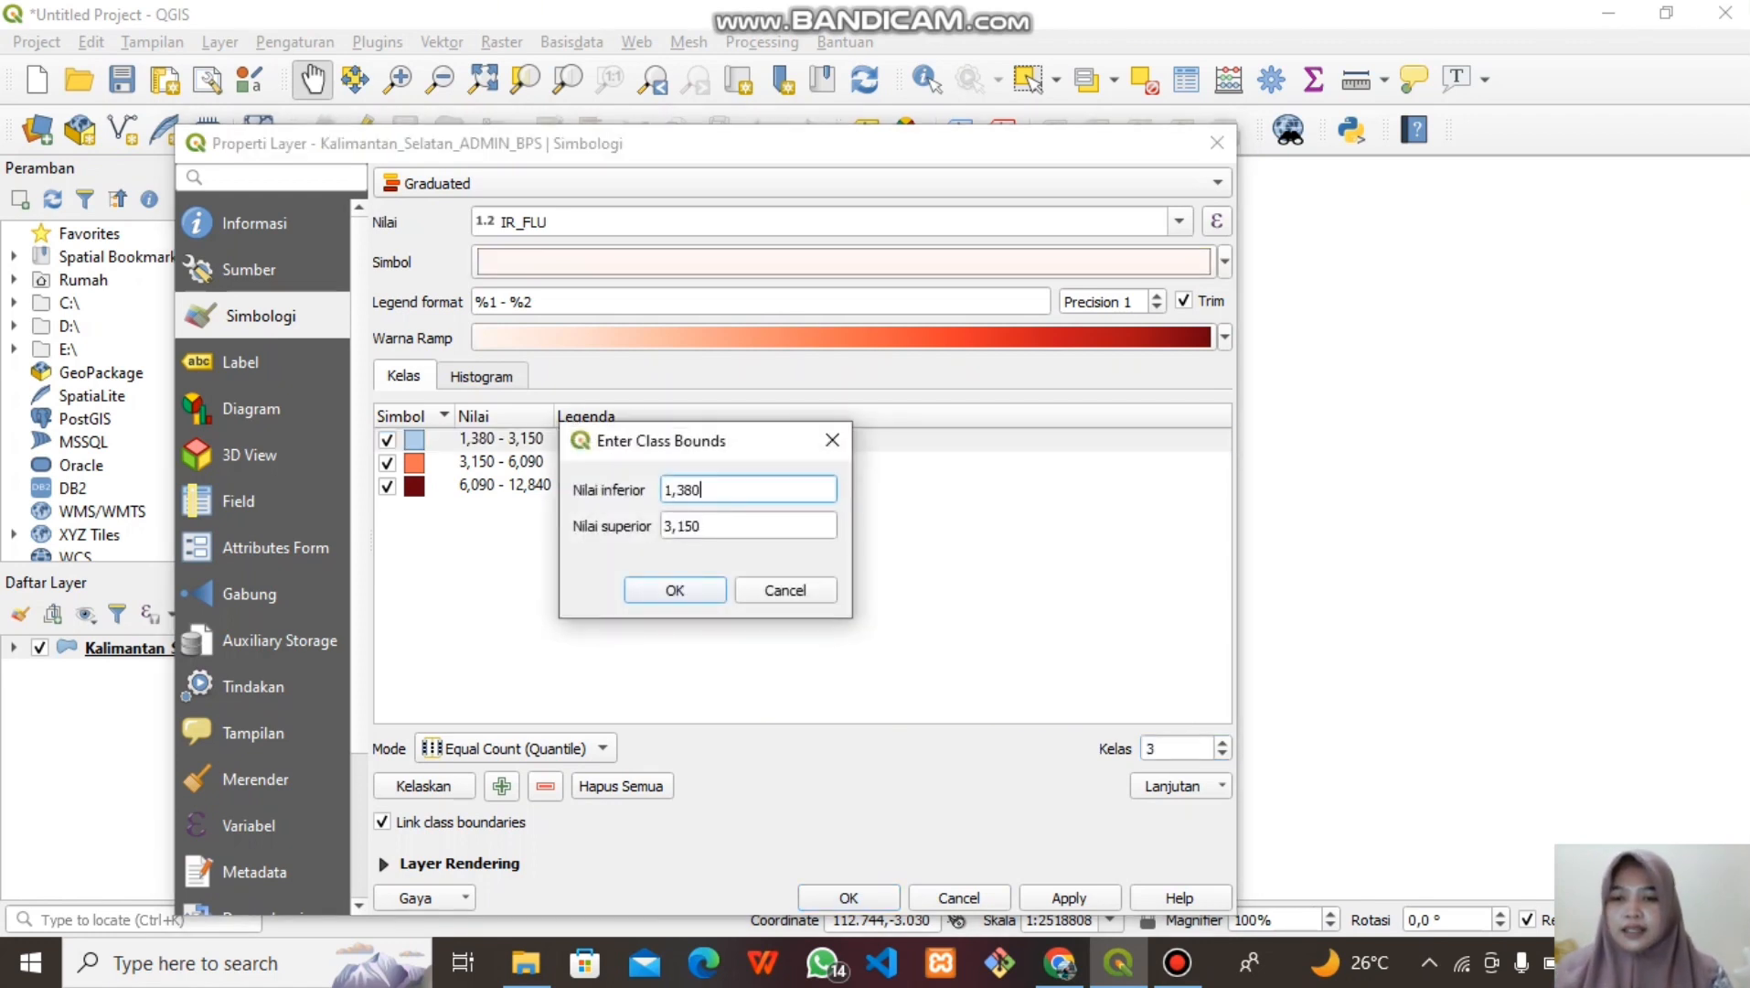
pyautogui.press('BackSpace')
pyautogui.press('BackSpace')
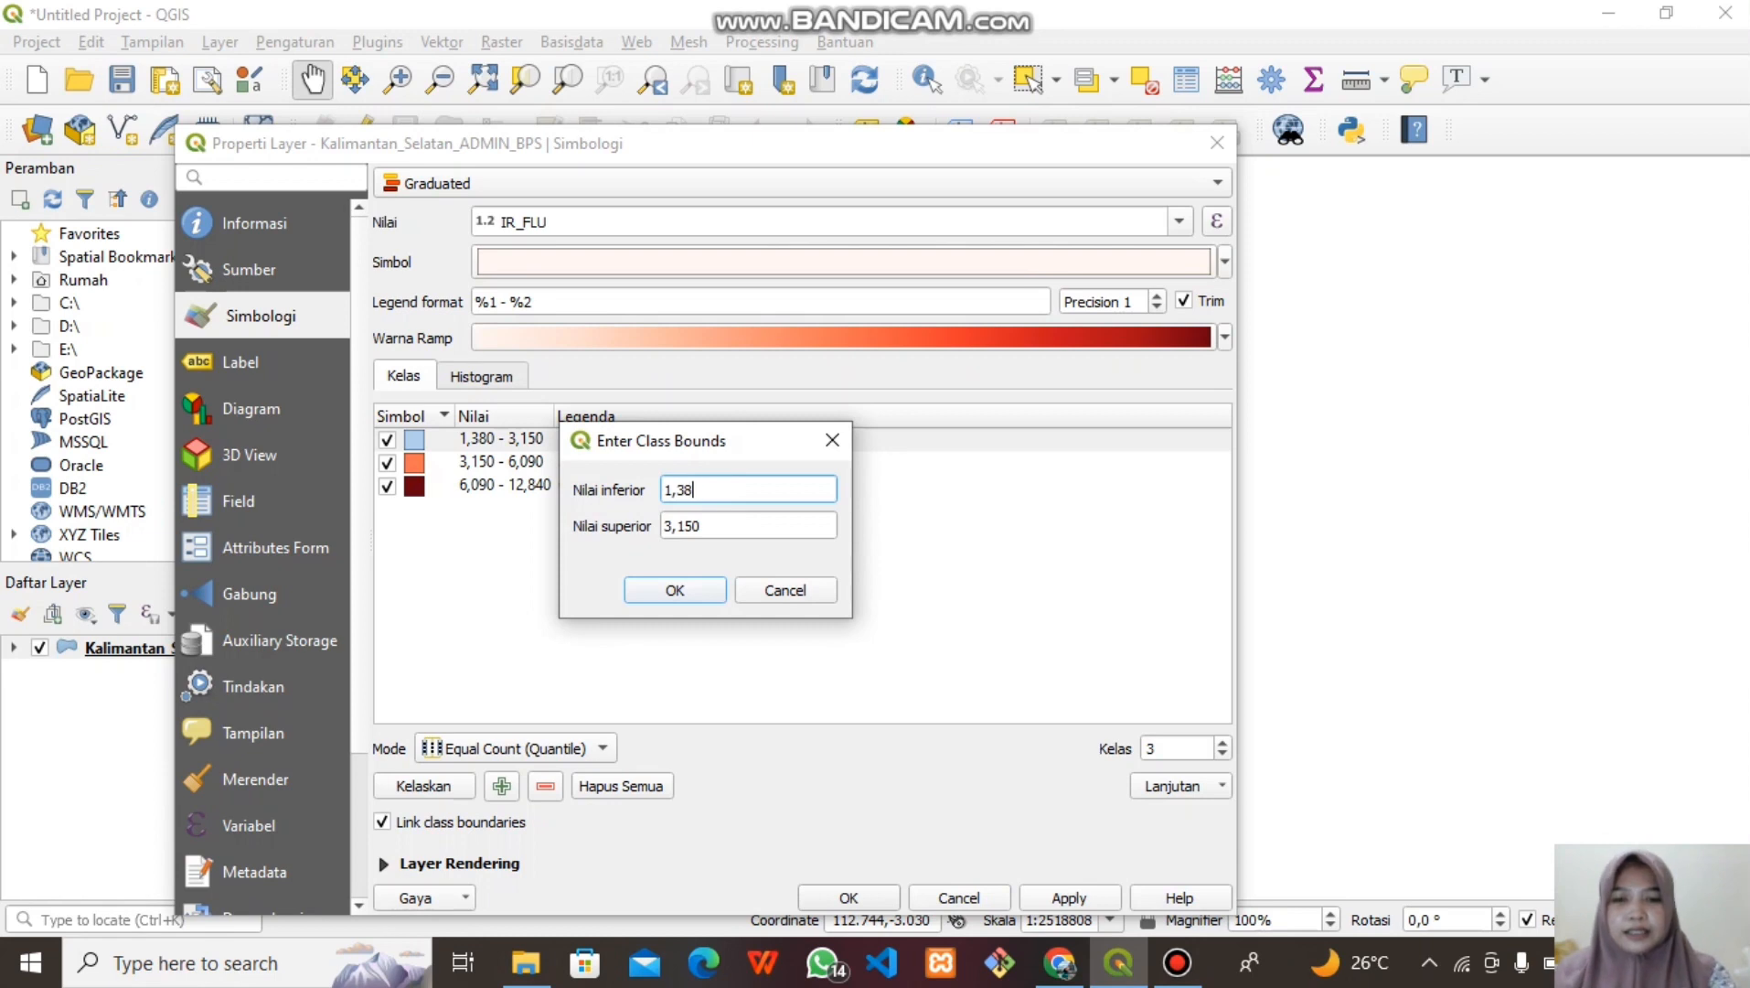
pyautogui.click(715, 525)
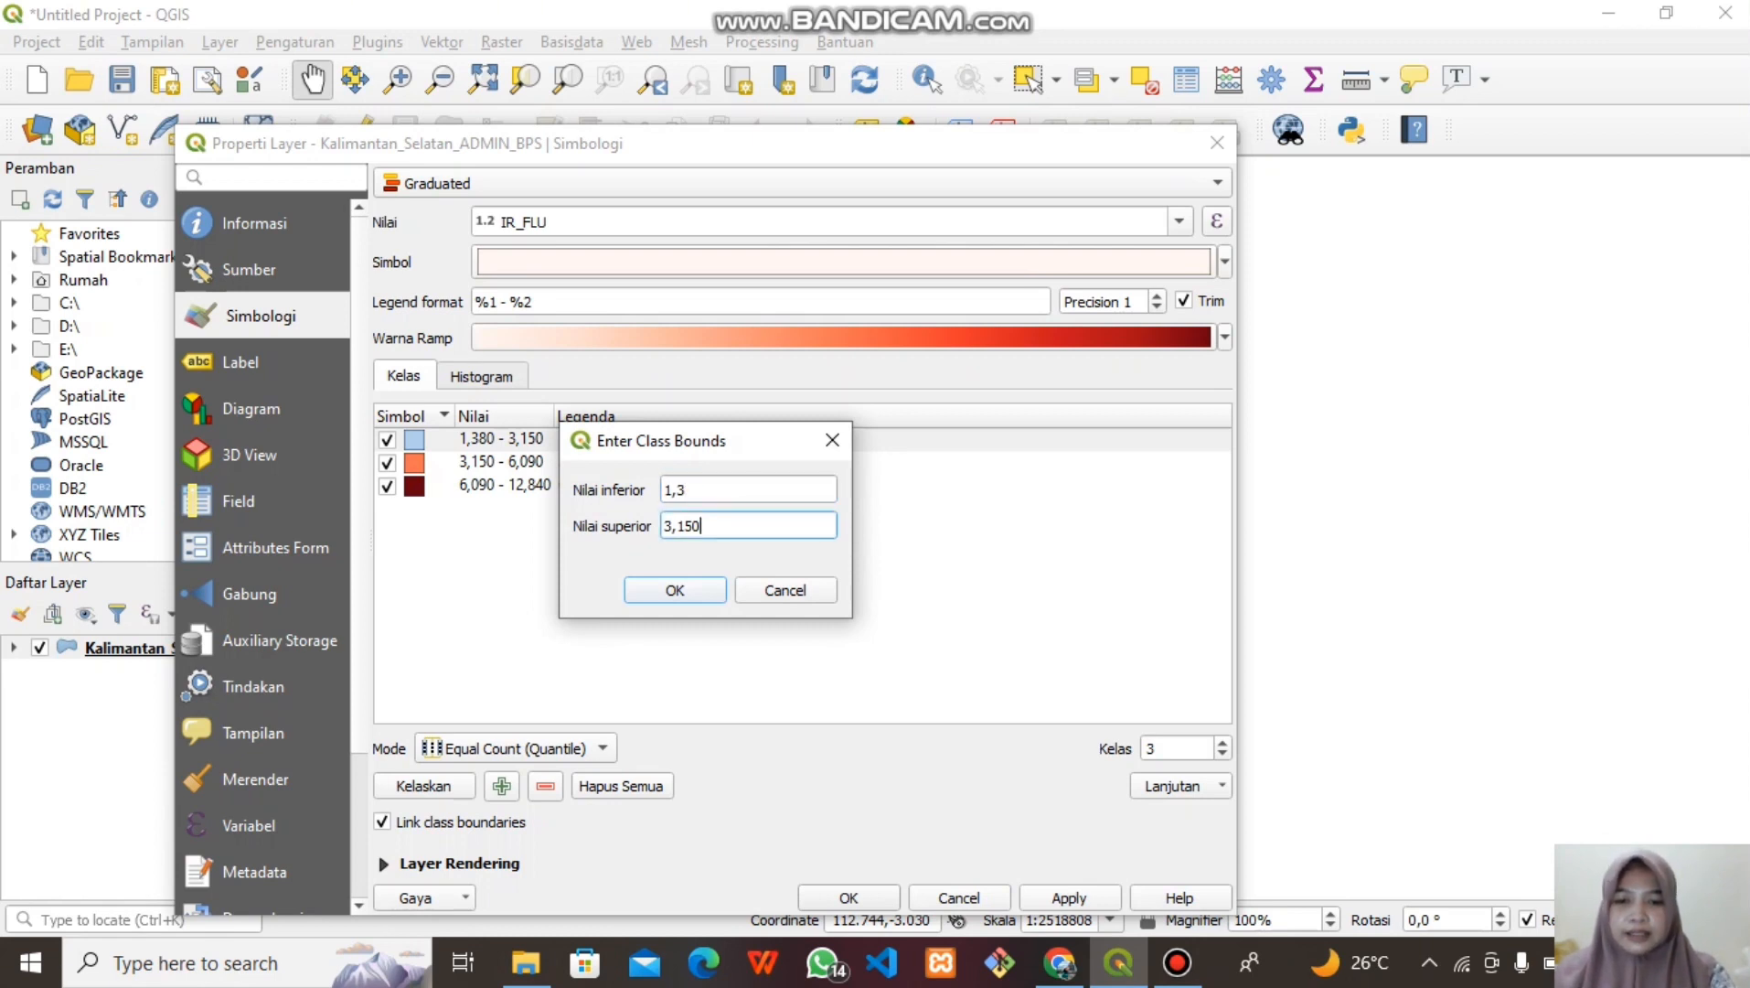
pyautogui.press('BackSpace')
pyautogui.press('BackSpace')
pyautogui.press('BackSpace')
pyautogui.press('BackSpace')
pyautogui.press('BackSpace')
pyautogui.write('5')
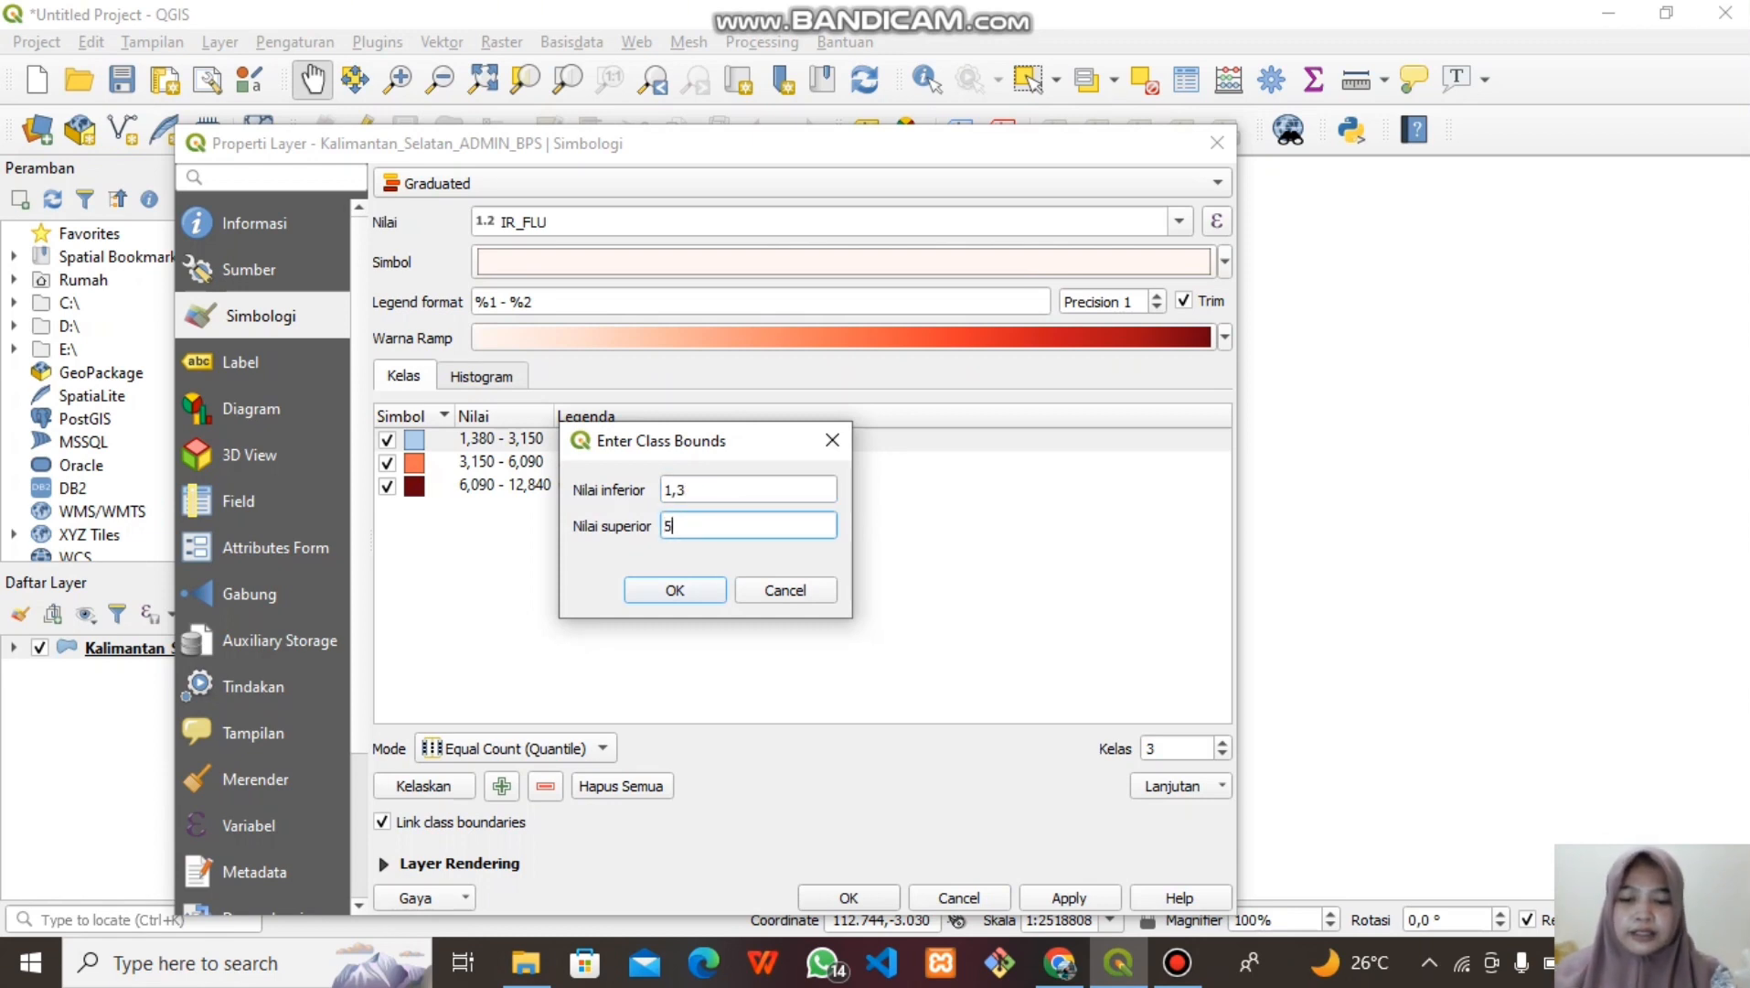
pyautogui.write(',9')
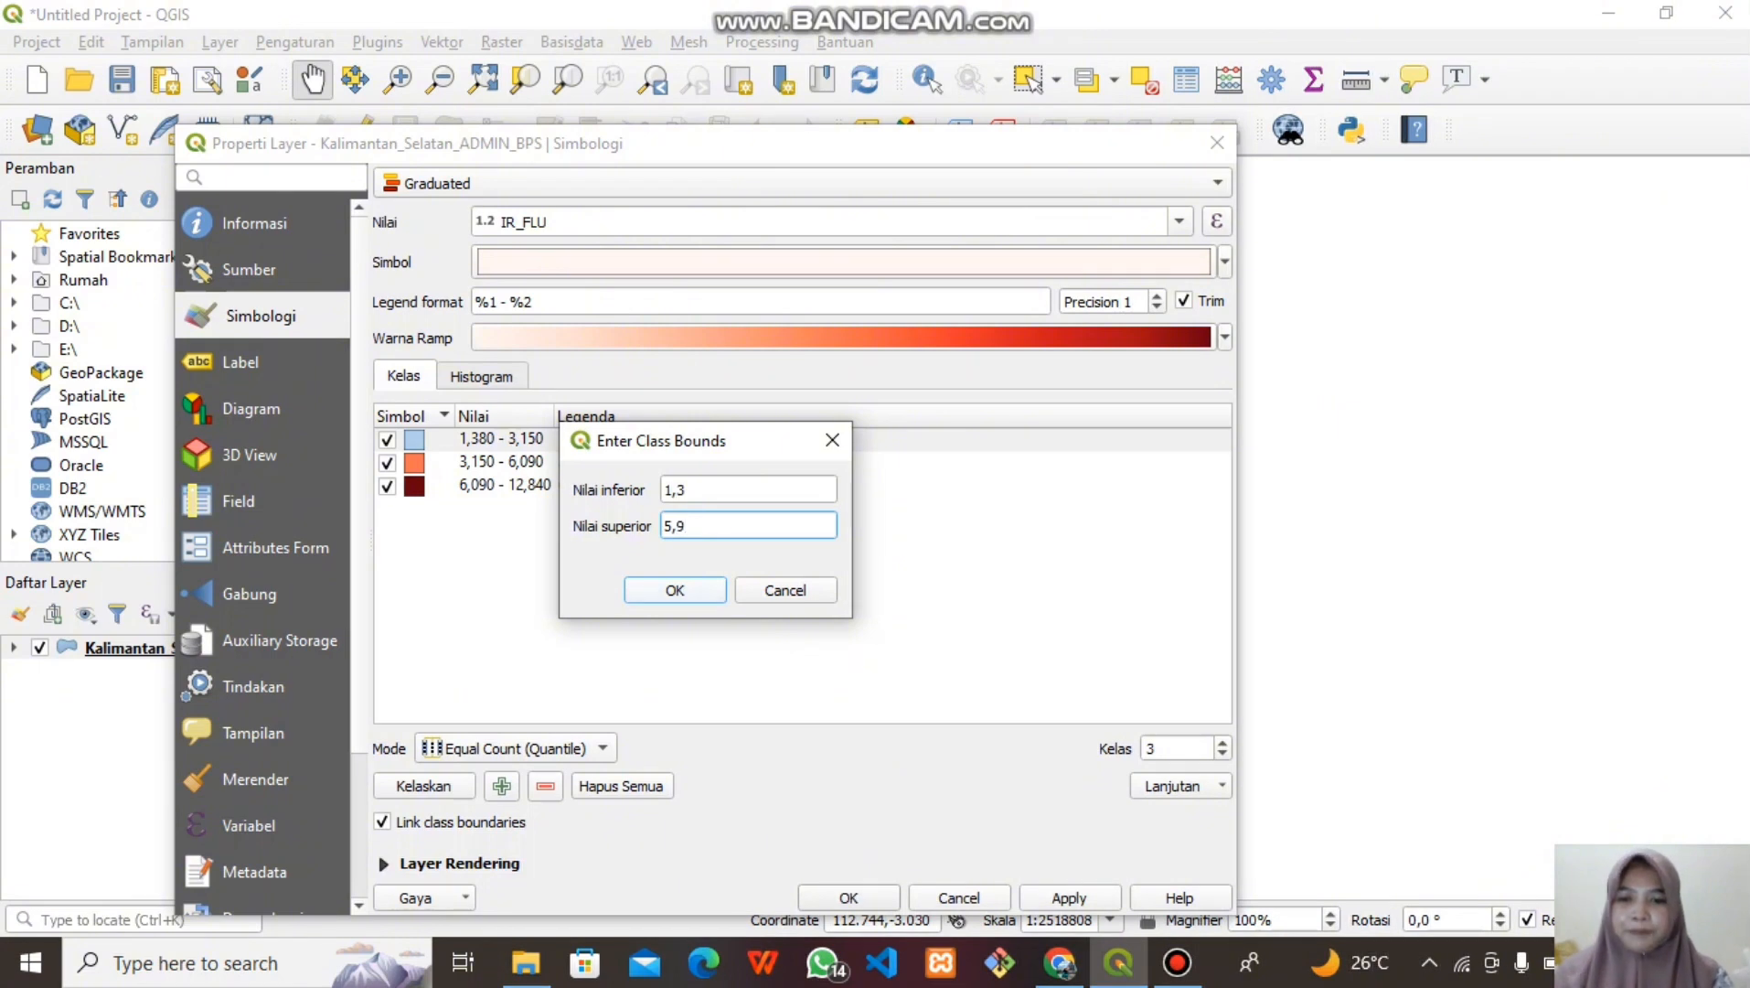
pyautogui.press('Return')
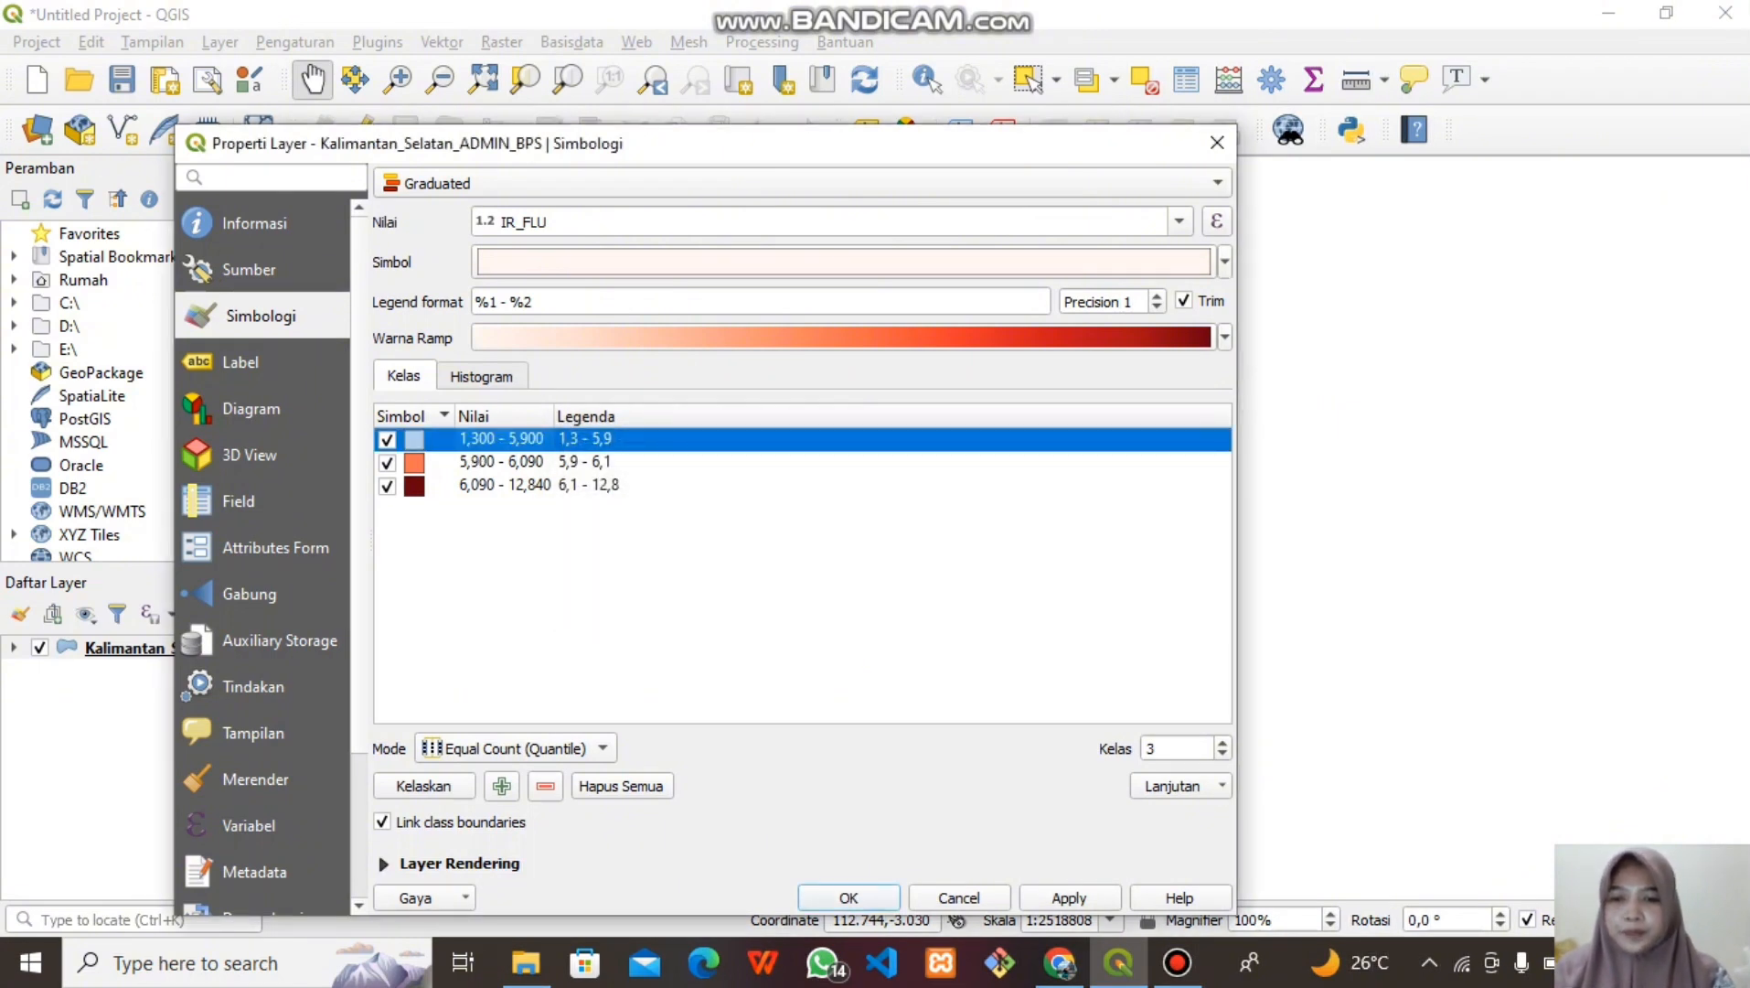
# Set the second class bounds to 5,9–7
pyautogui.doubleClick(502, 462)
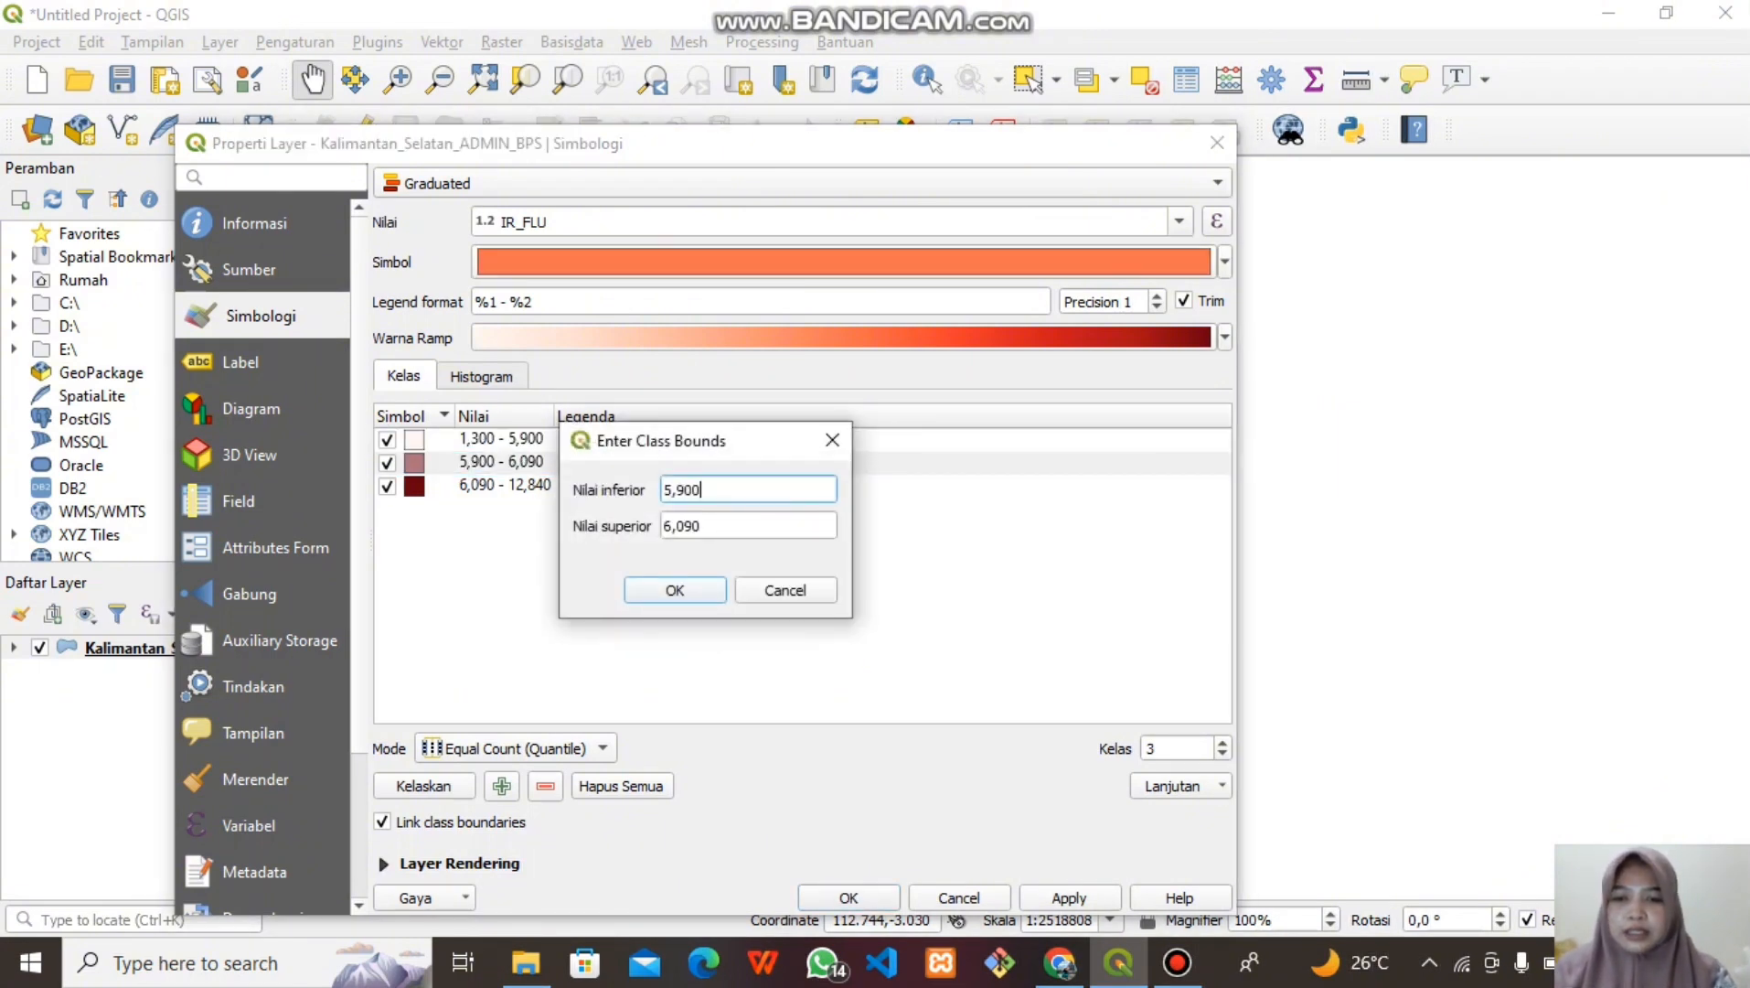
pyautogui.press('Tab')
pyautogui.press('BackSpace')
pyautogui.press('BackSpace')
pyautogui.press('BackSpace')
pyautogui.press('BackSpace')
pyautogui.press('BackSpace')
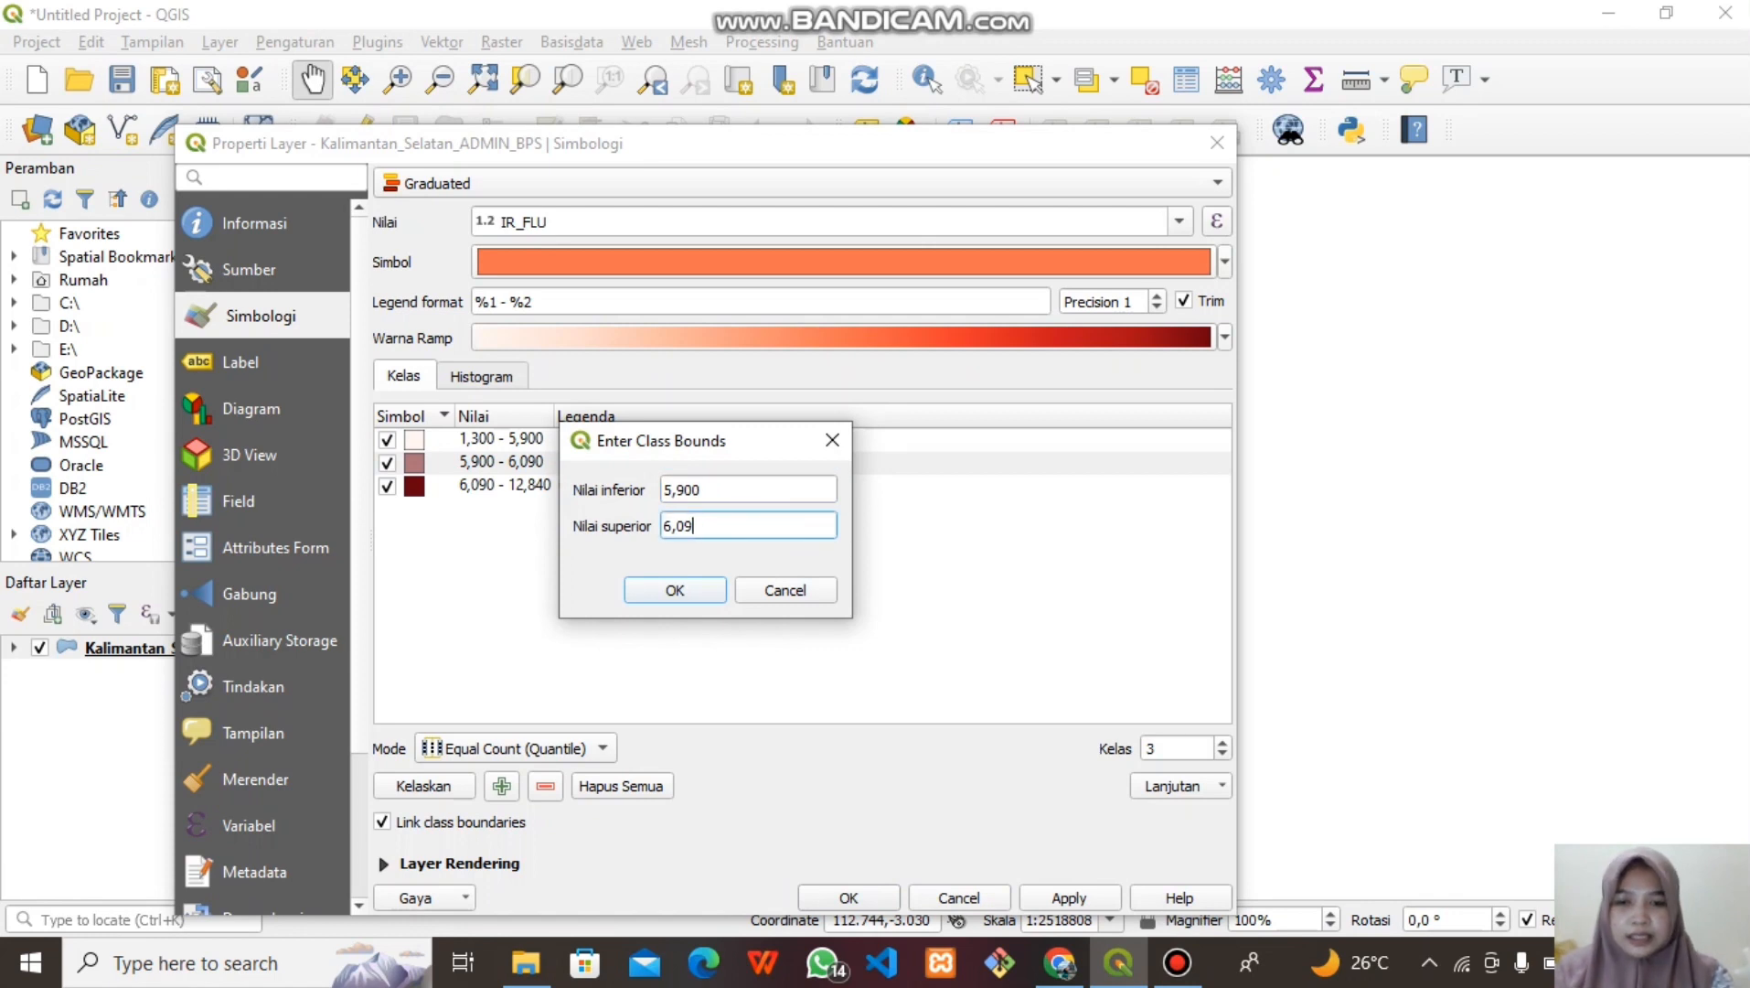
pyautogui.write('7')
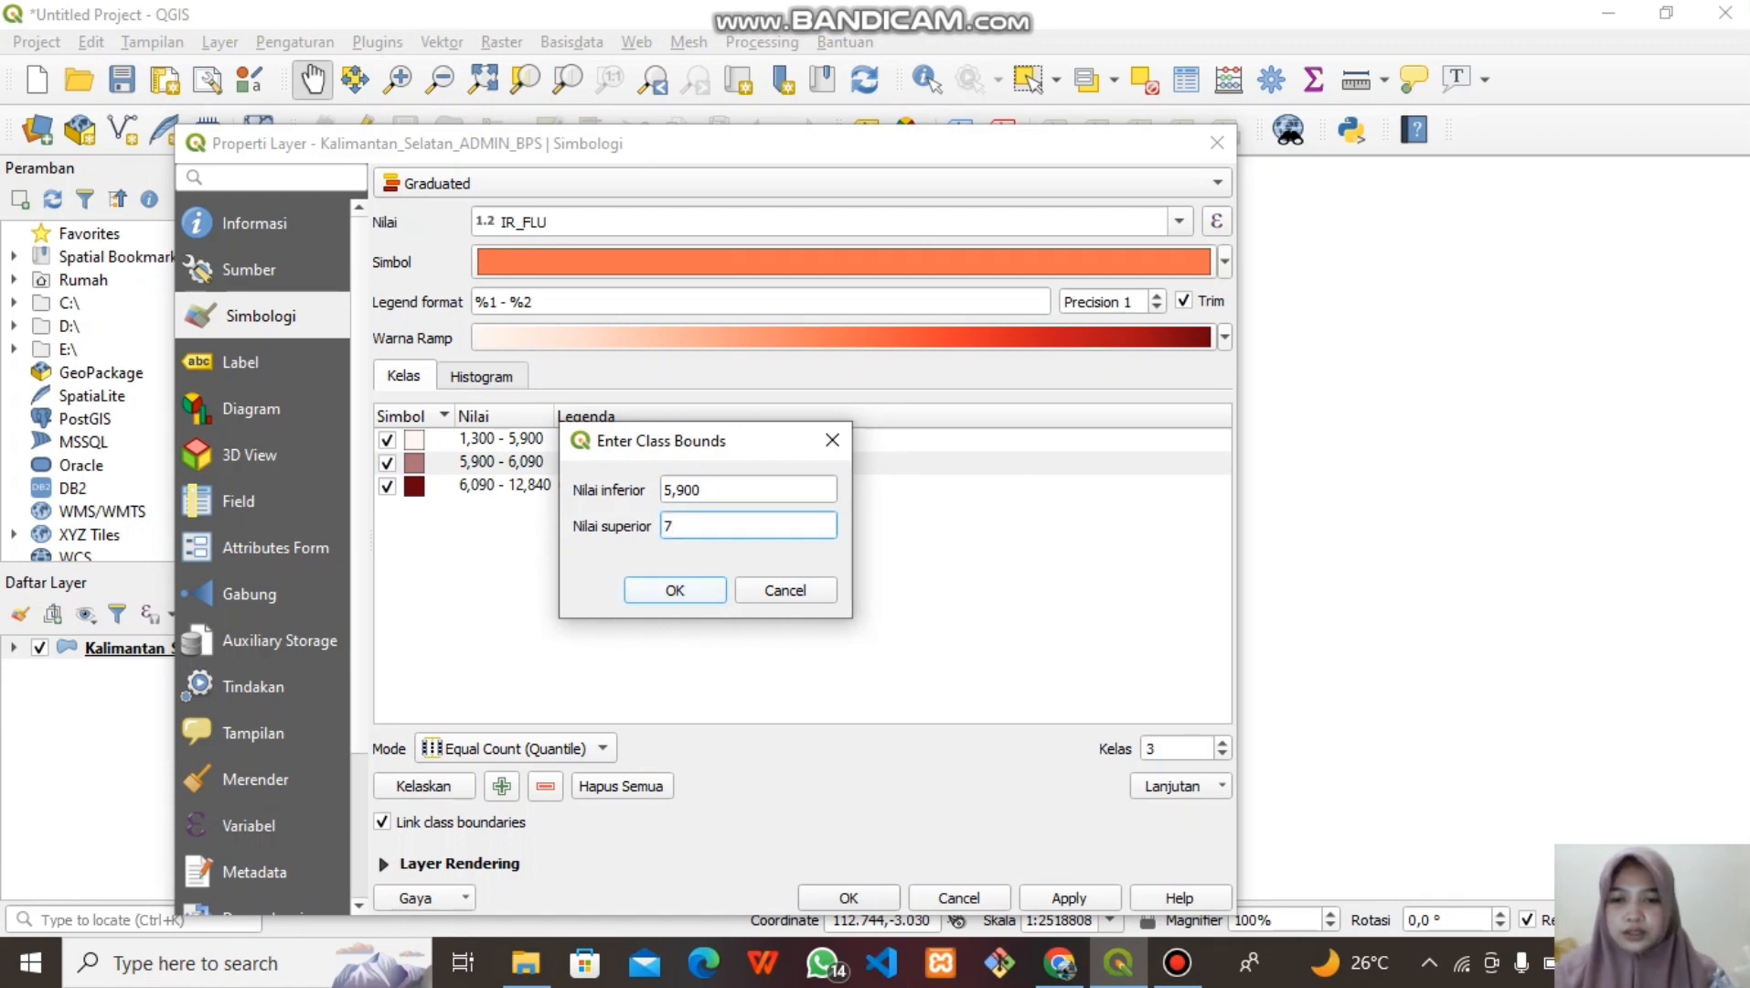
pyautogui.press('Tab')
pyautogui.press('Return')
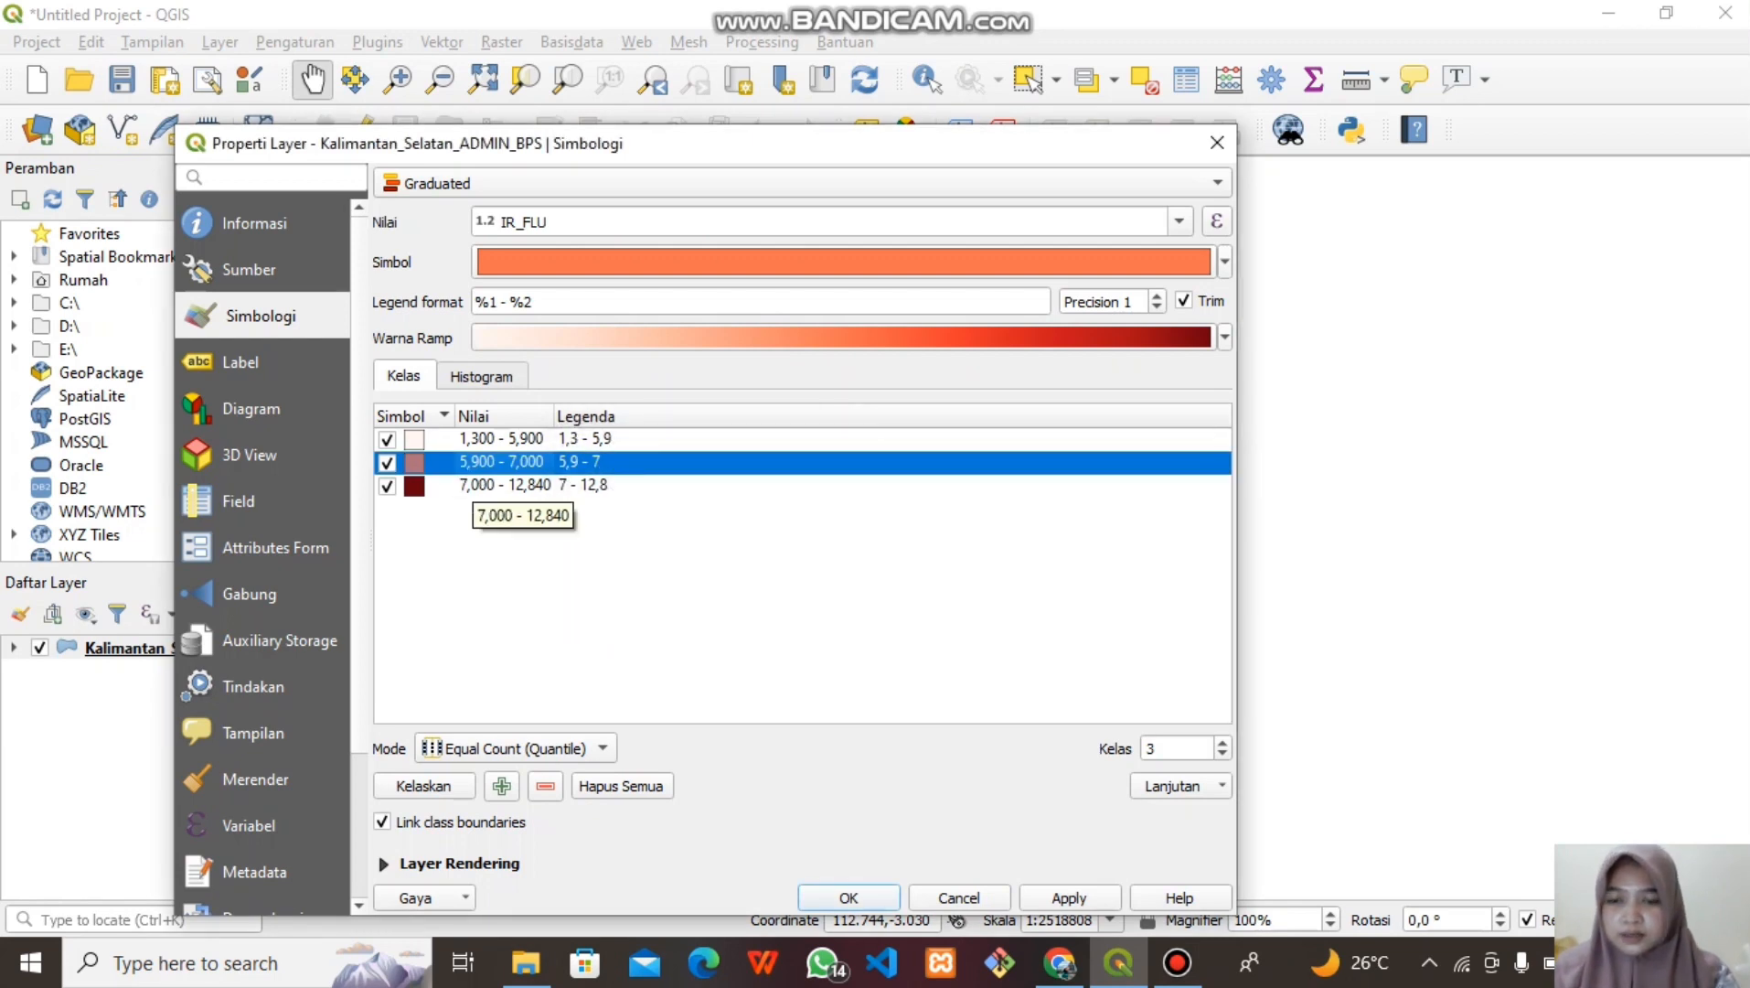
# Raise the top class's upper bound to 15, making it 7–15
pyautogui.doubleClick(471, 485)
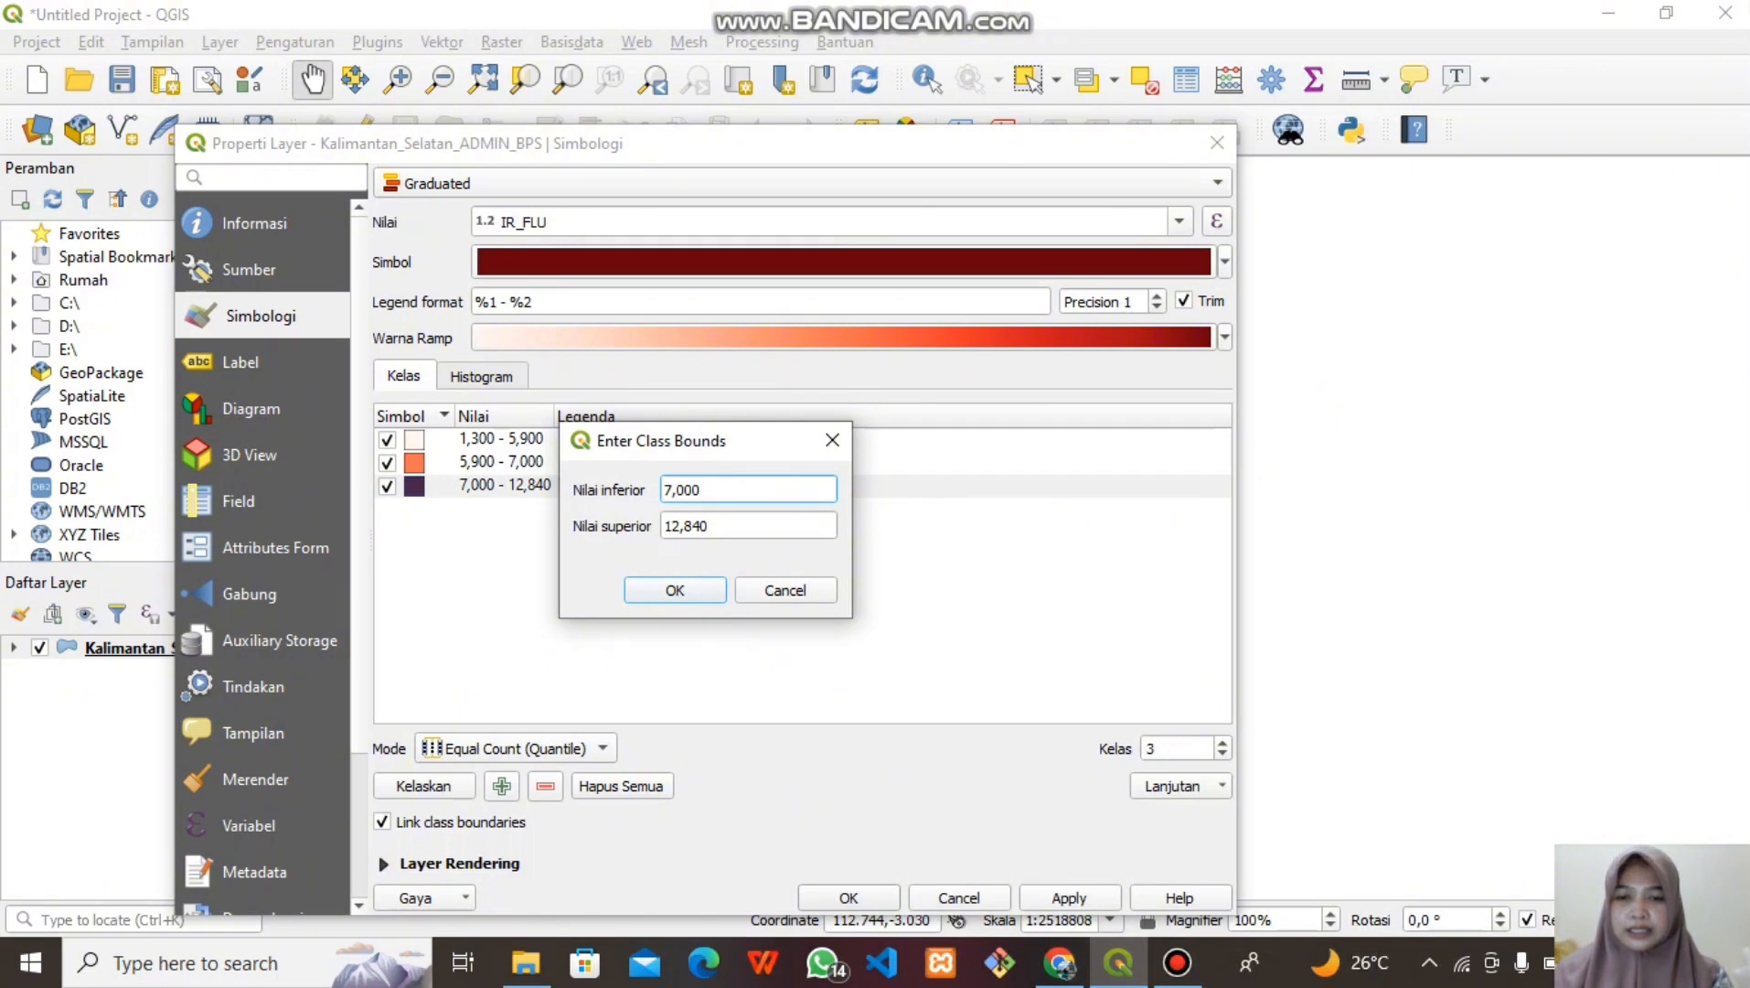
pyautogui.click(714, 526)
pyautogui.press('BackSpace')
pyautogui.press('BackSpace')
pyautogui.press('BackSpace')
pyautogui.press('BackSpace')
pyautogui.press('BackSpace')
pyautogui.press('BackSpace')
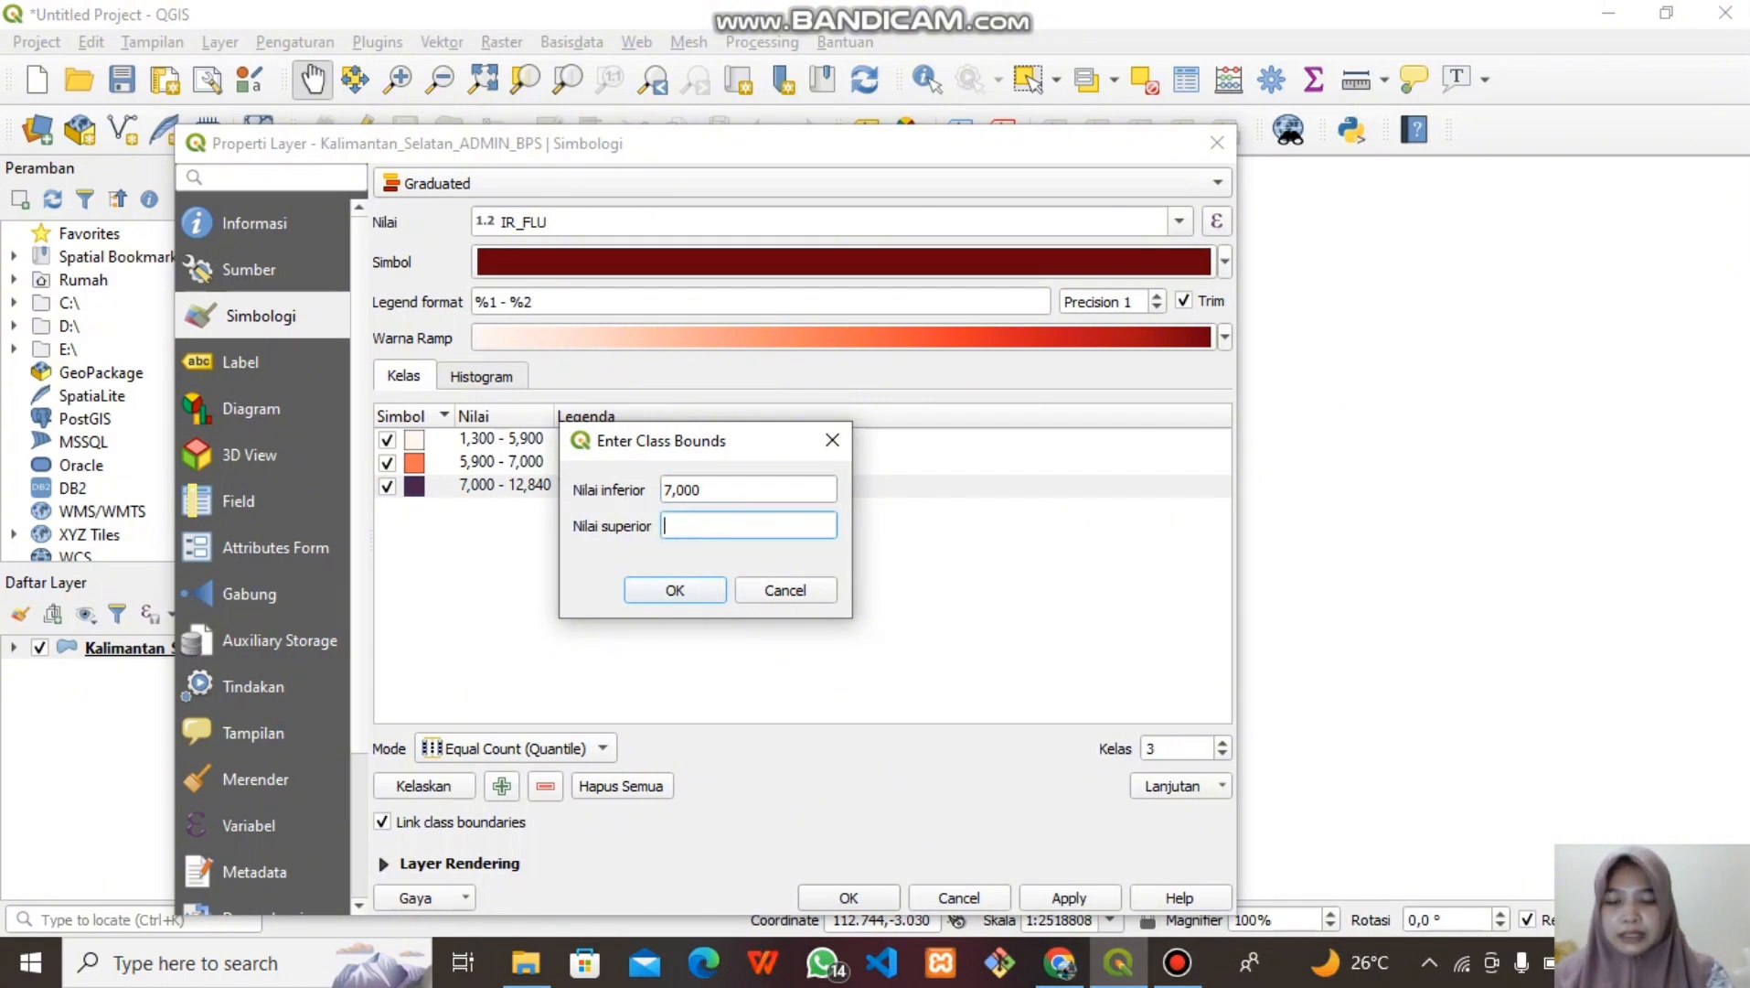
pyautogui.write('15')
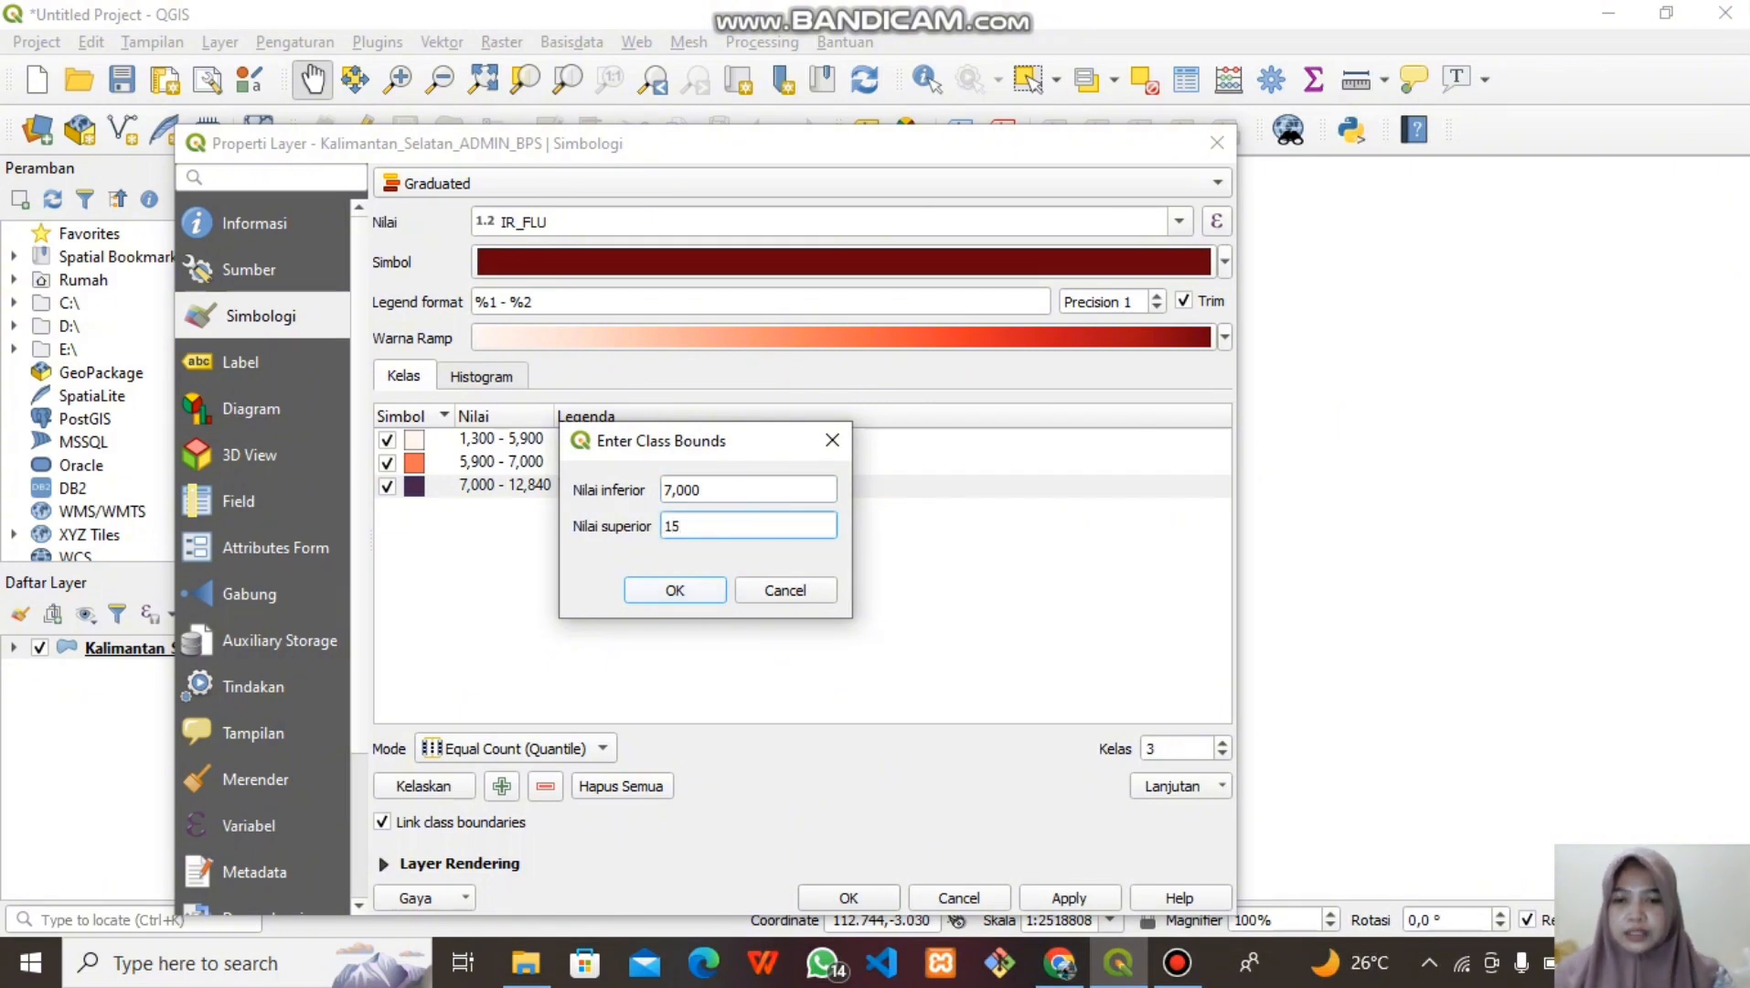
pyautogui.press('Return')
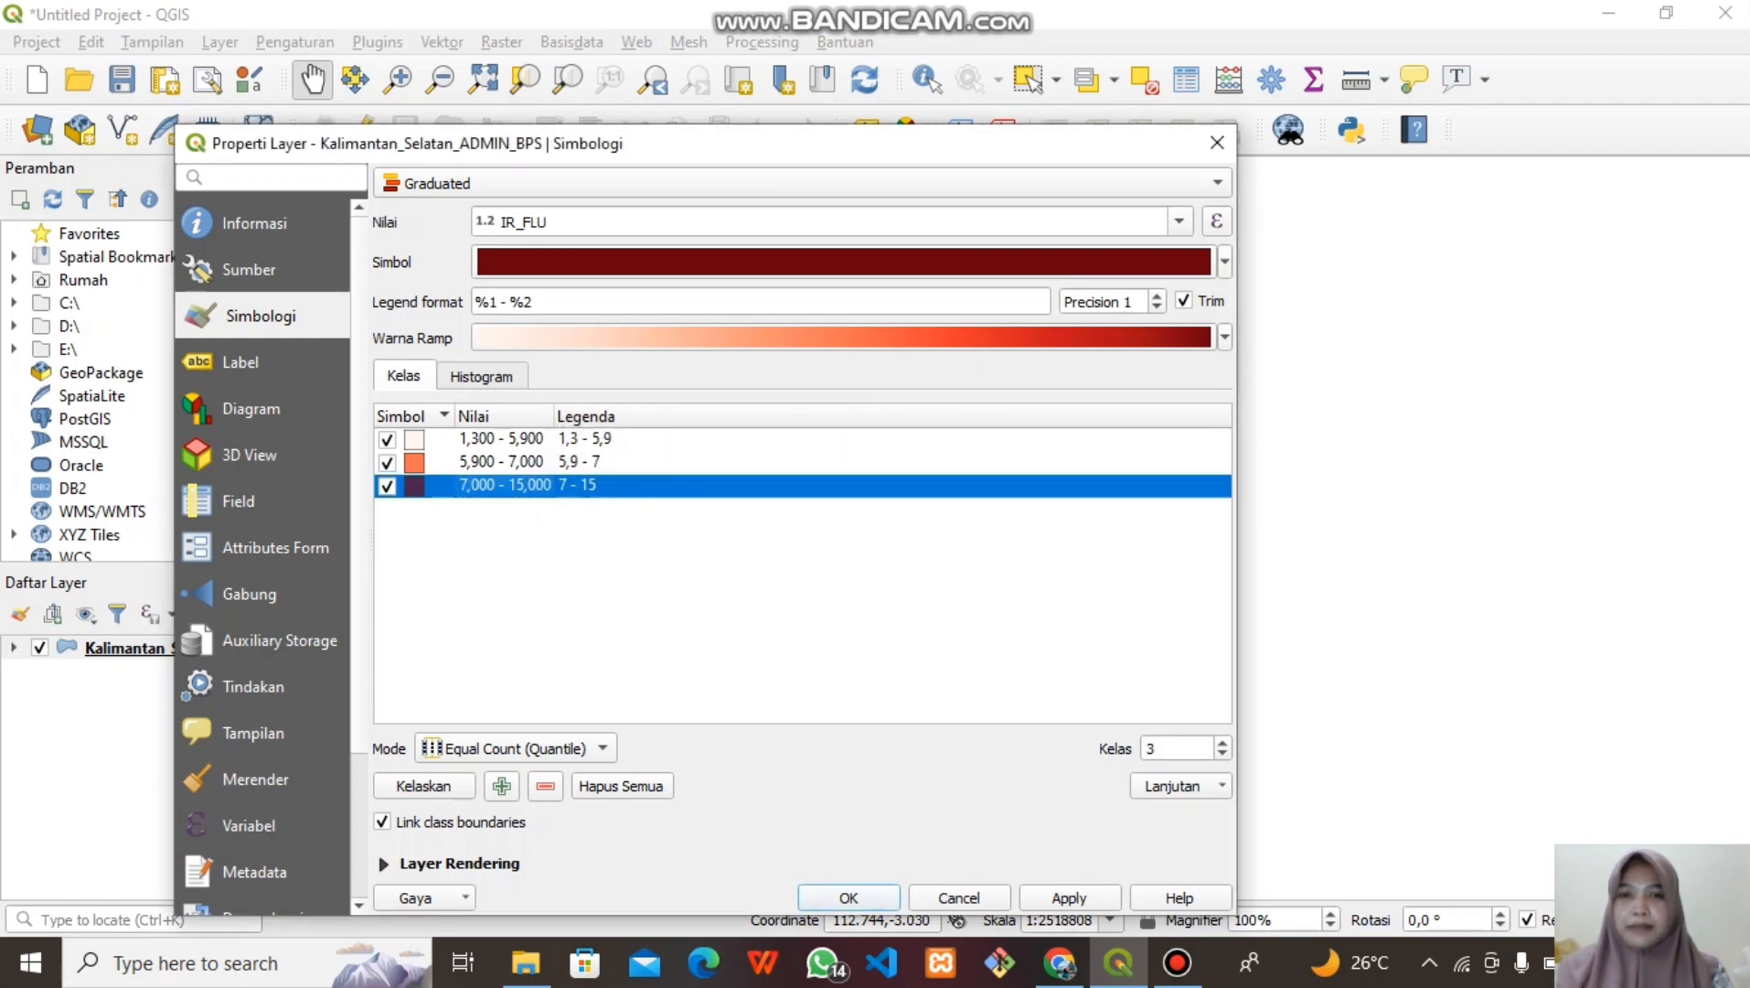
# Label the classes IR_RENDAH, IR_SEDANG and IR_TINGGI, then apply and close the layer properties
pyautogui.doubleClick(586, 440)
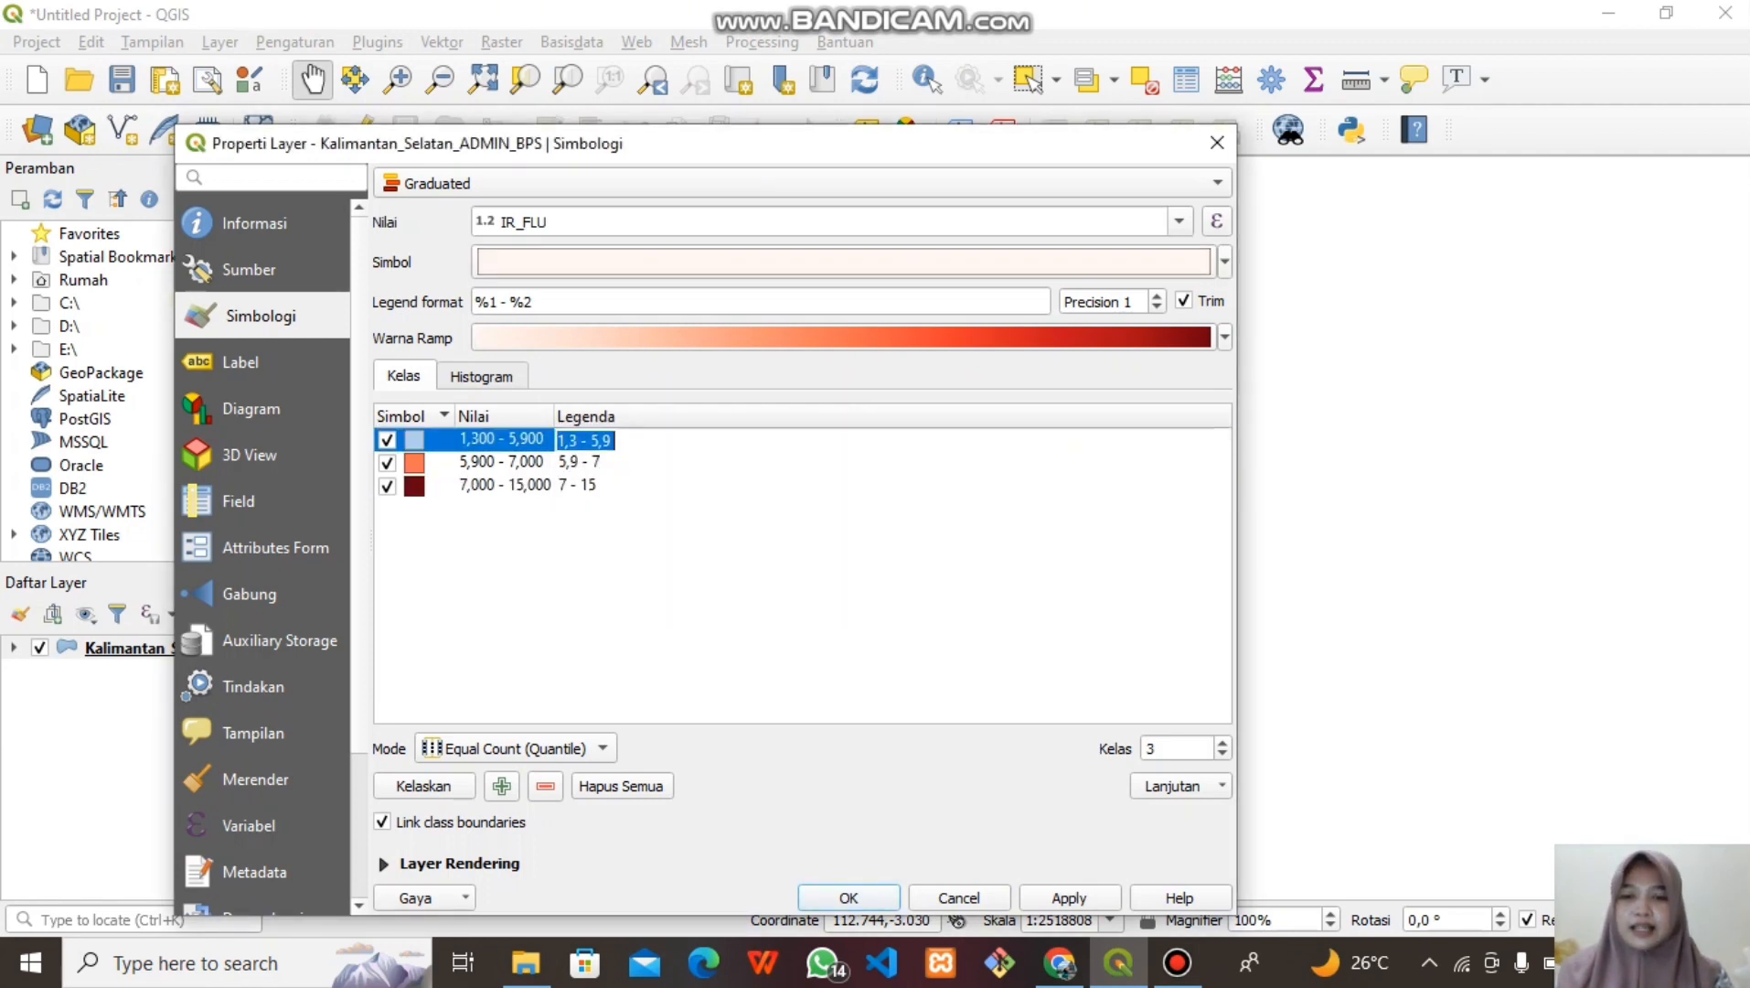
pyautogui.write('IR_')
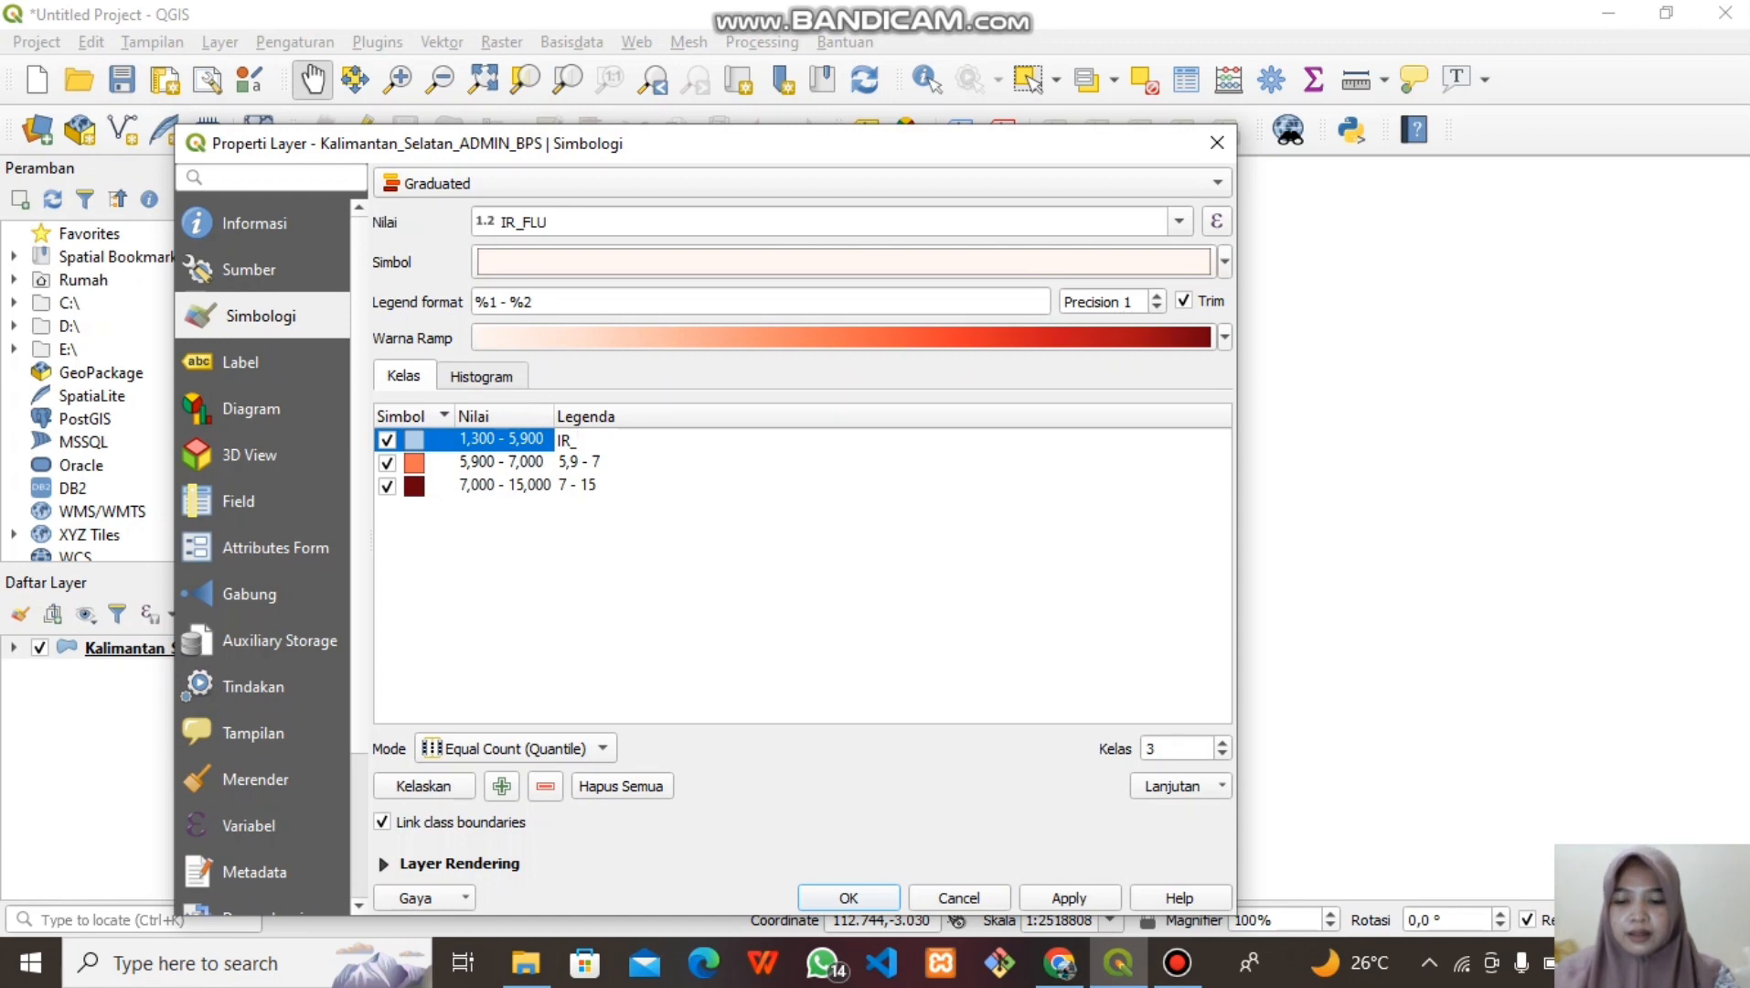
pyautogui.write('RENDAH')
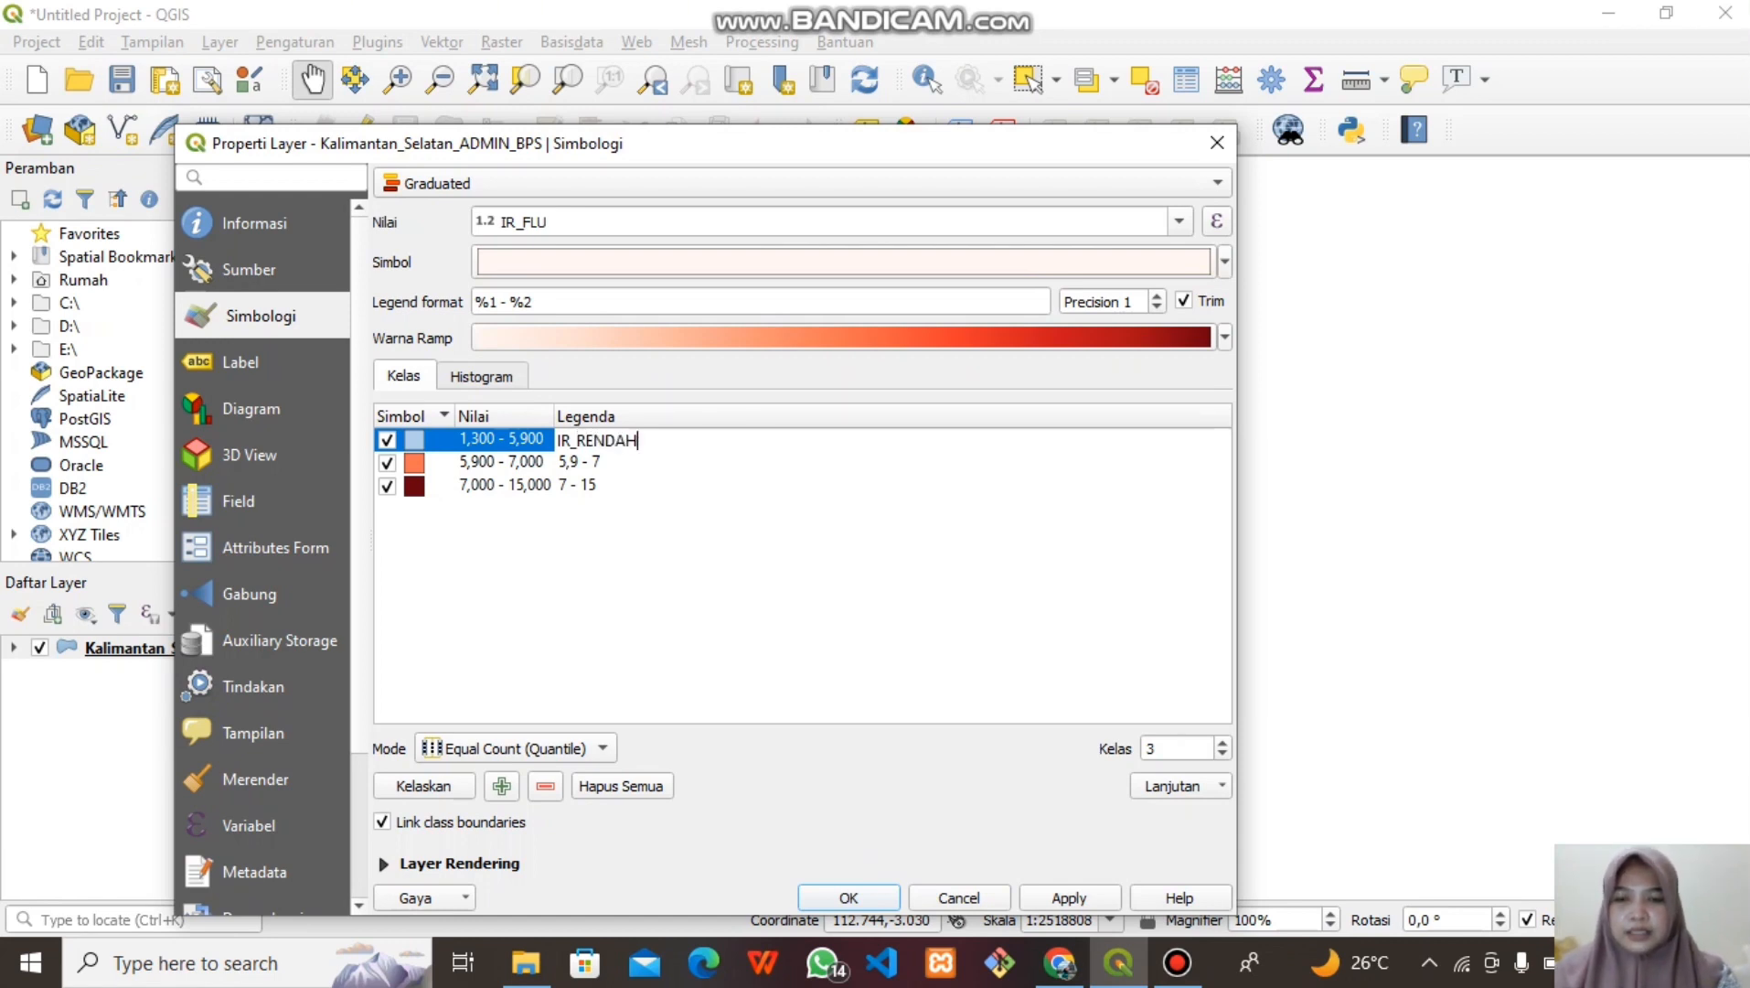
pyautogui.doubleClick(579, 462)
pyautogui.press('BackSpace')
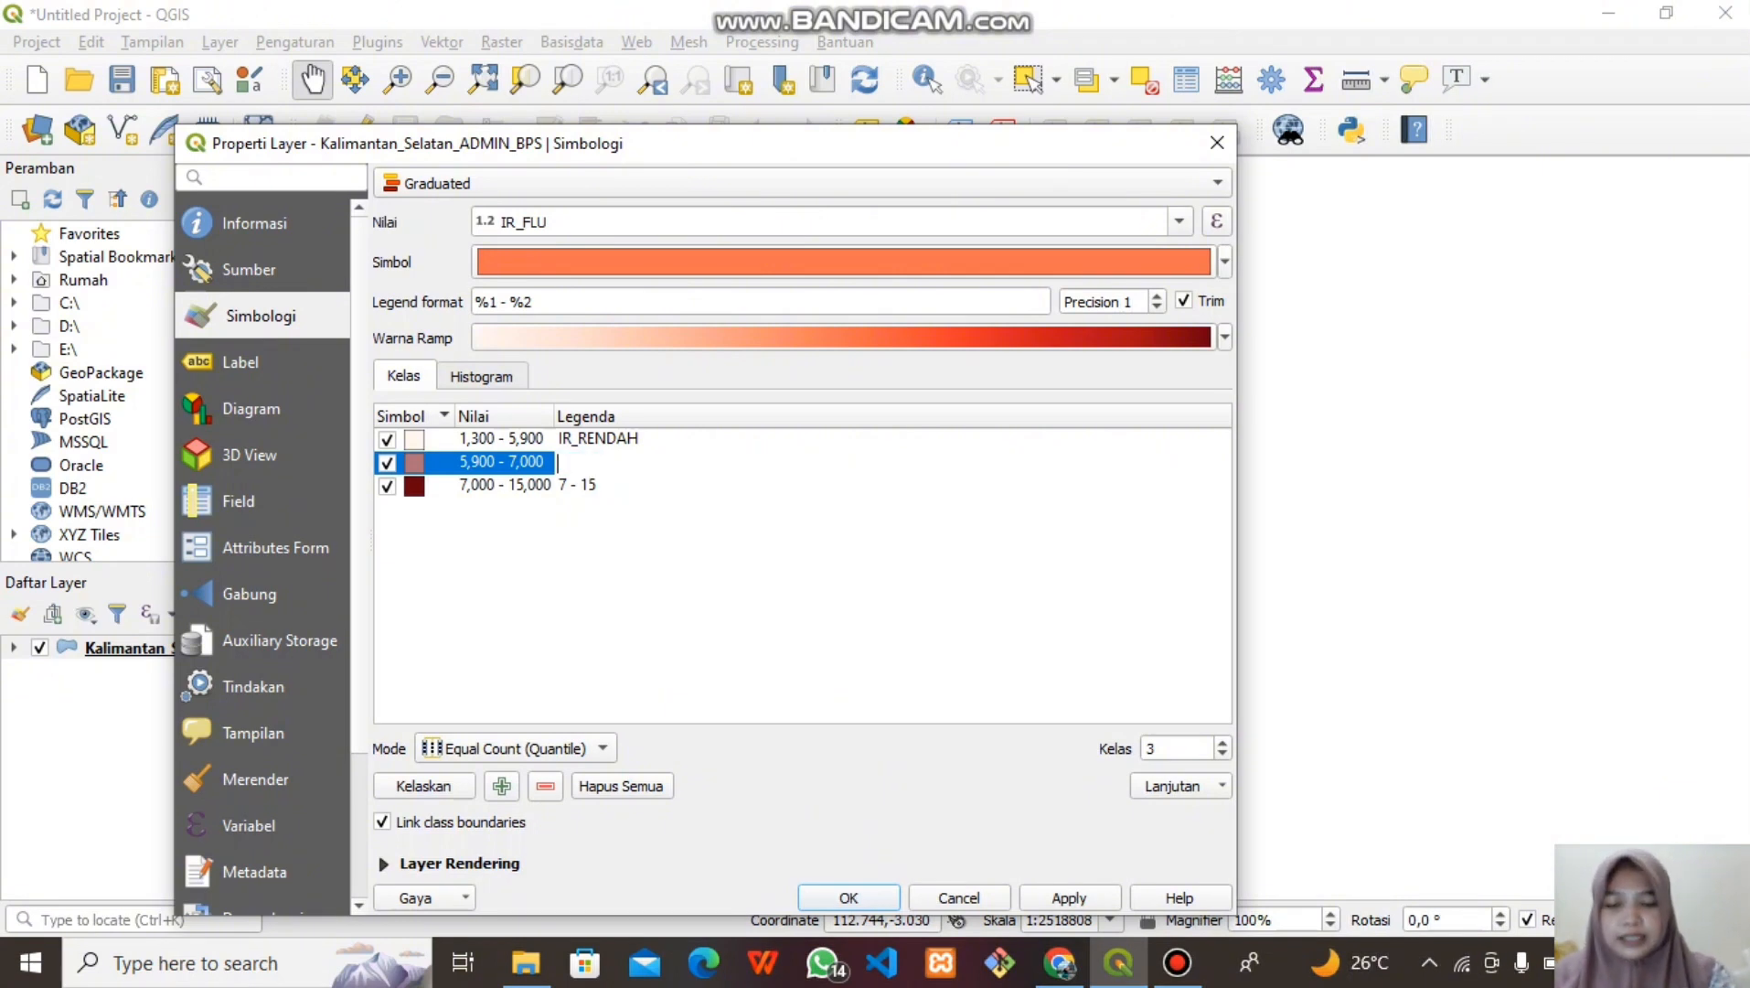
pyautogui.write('IR_SEDANG')
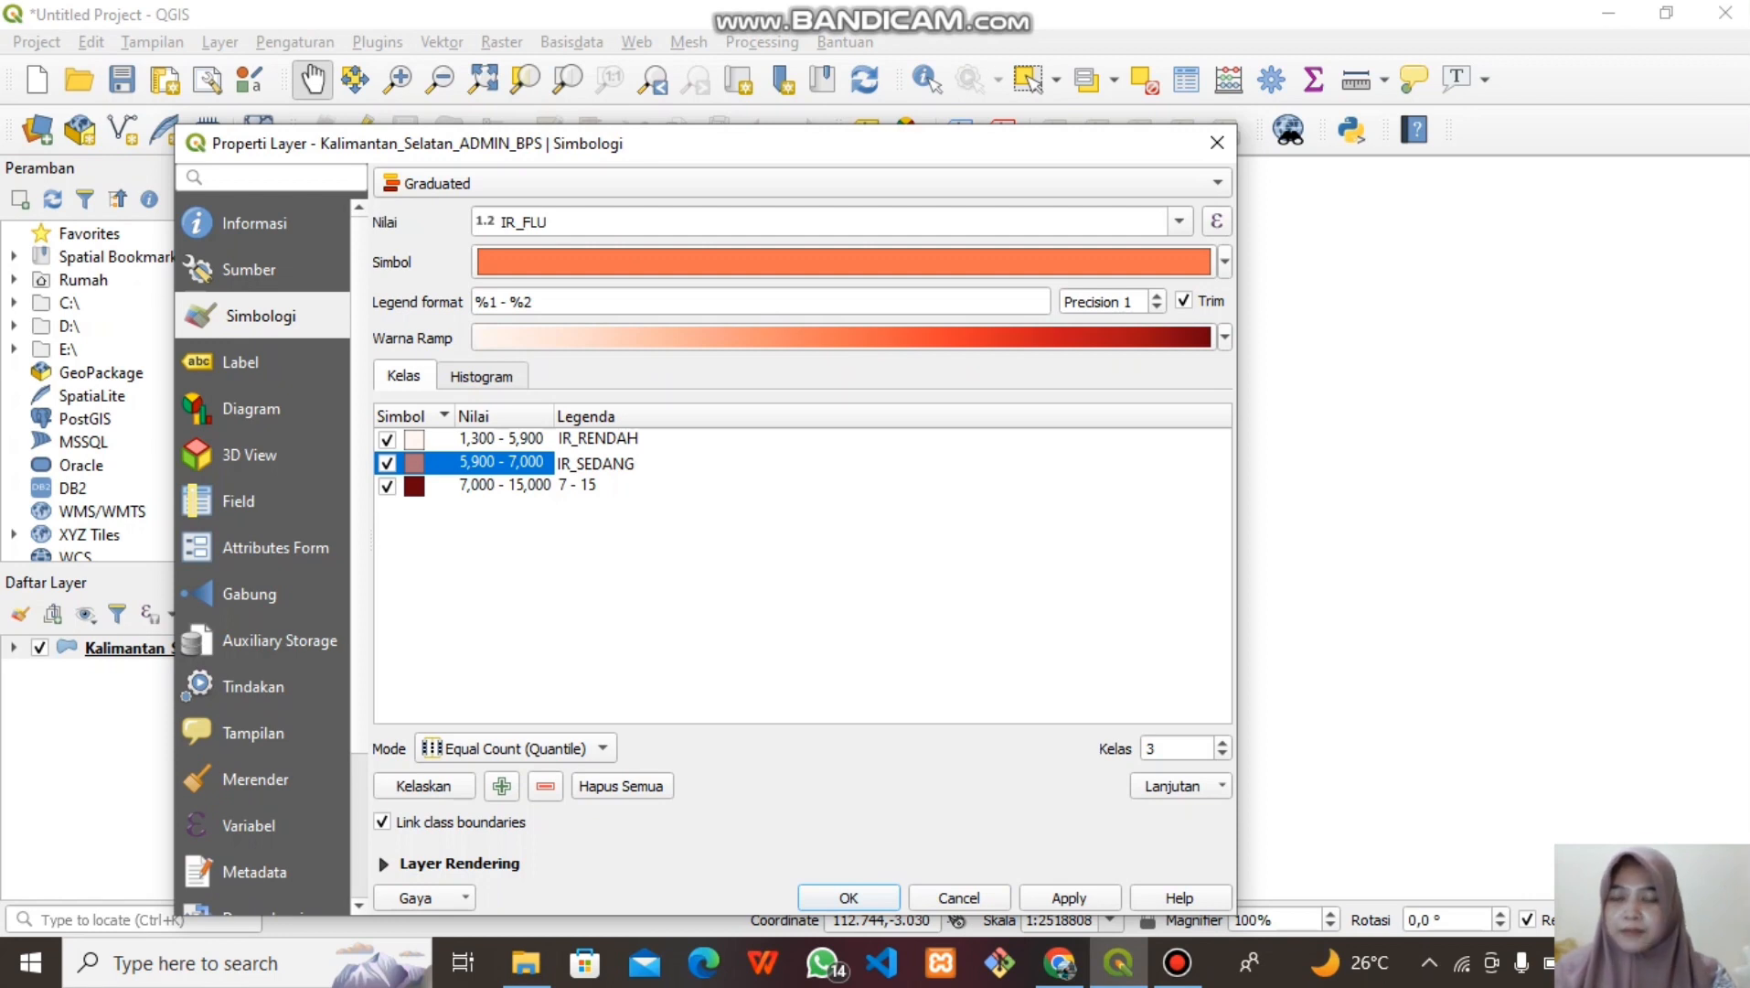
pyautogui.click(578, 485)
pyautogui.doubleClick(578, 485)
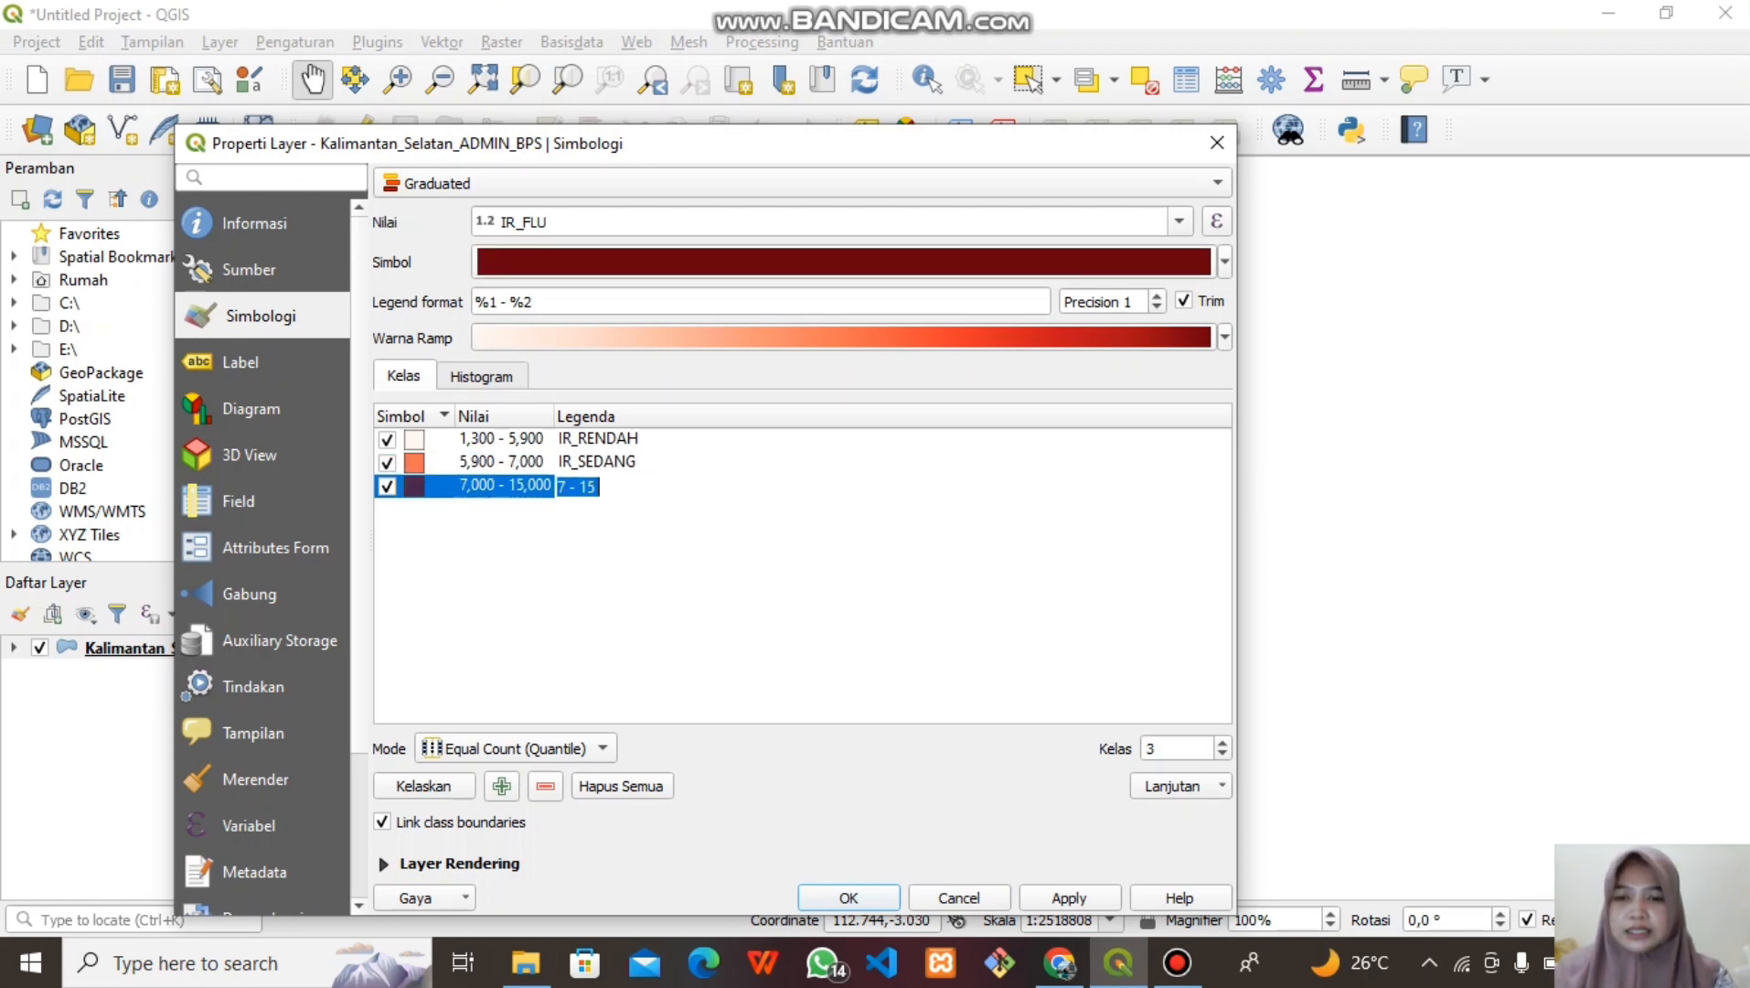
pyautogui.write('IR_TINGGI')
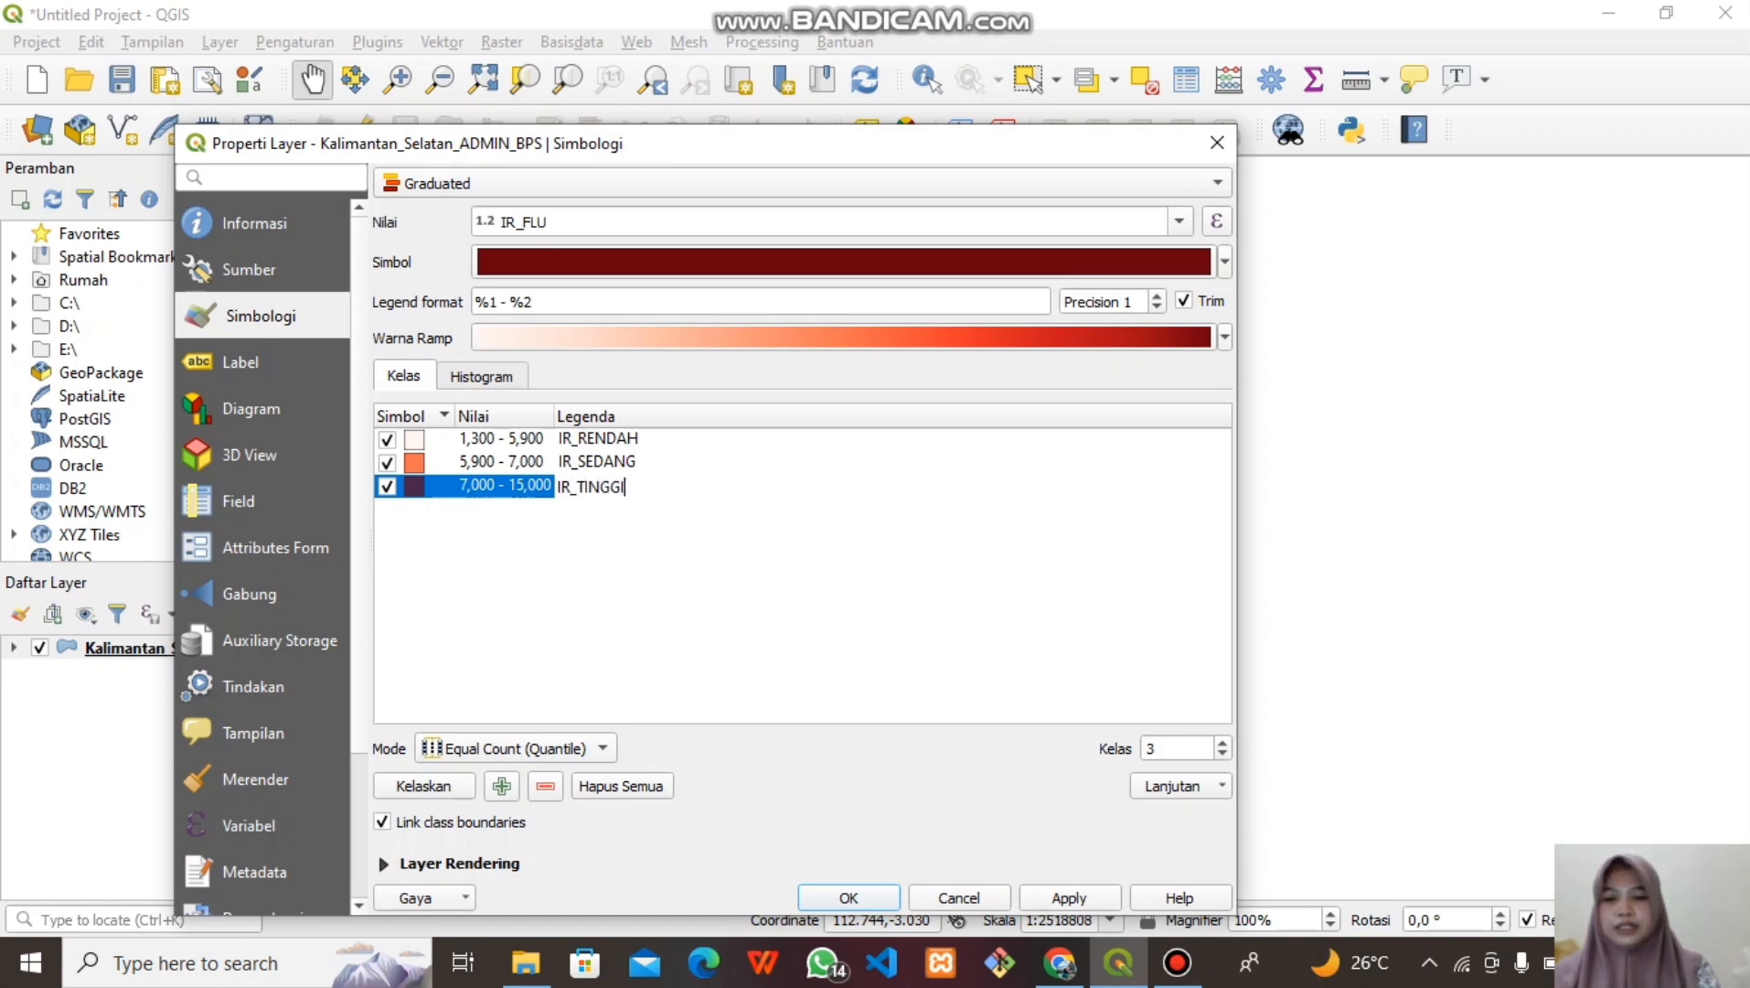
pyautogui.click(1069, 897)
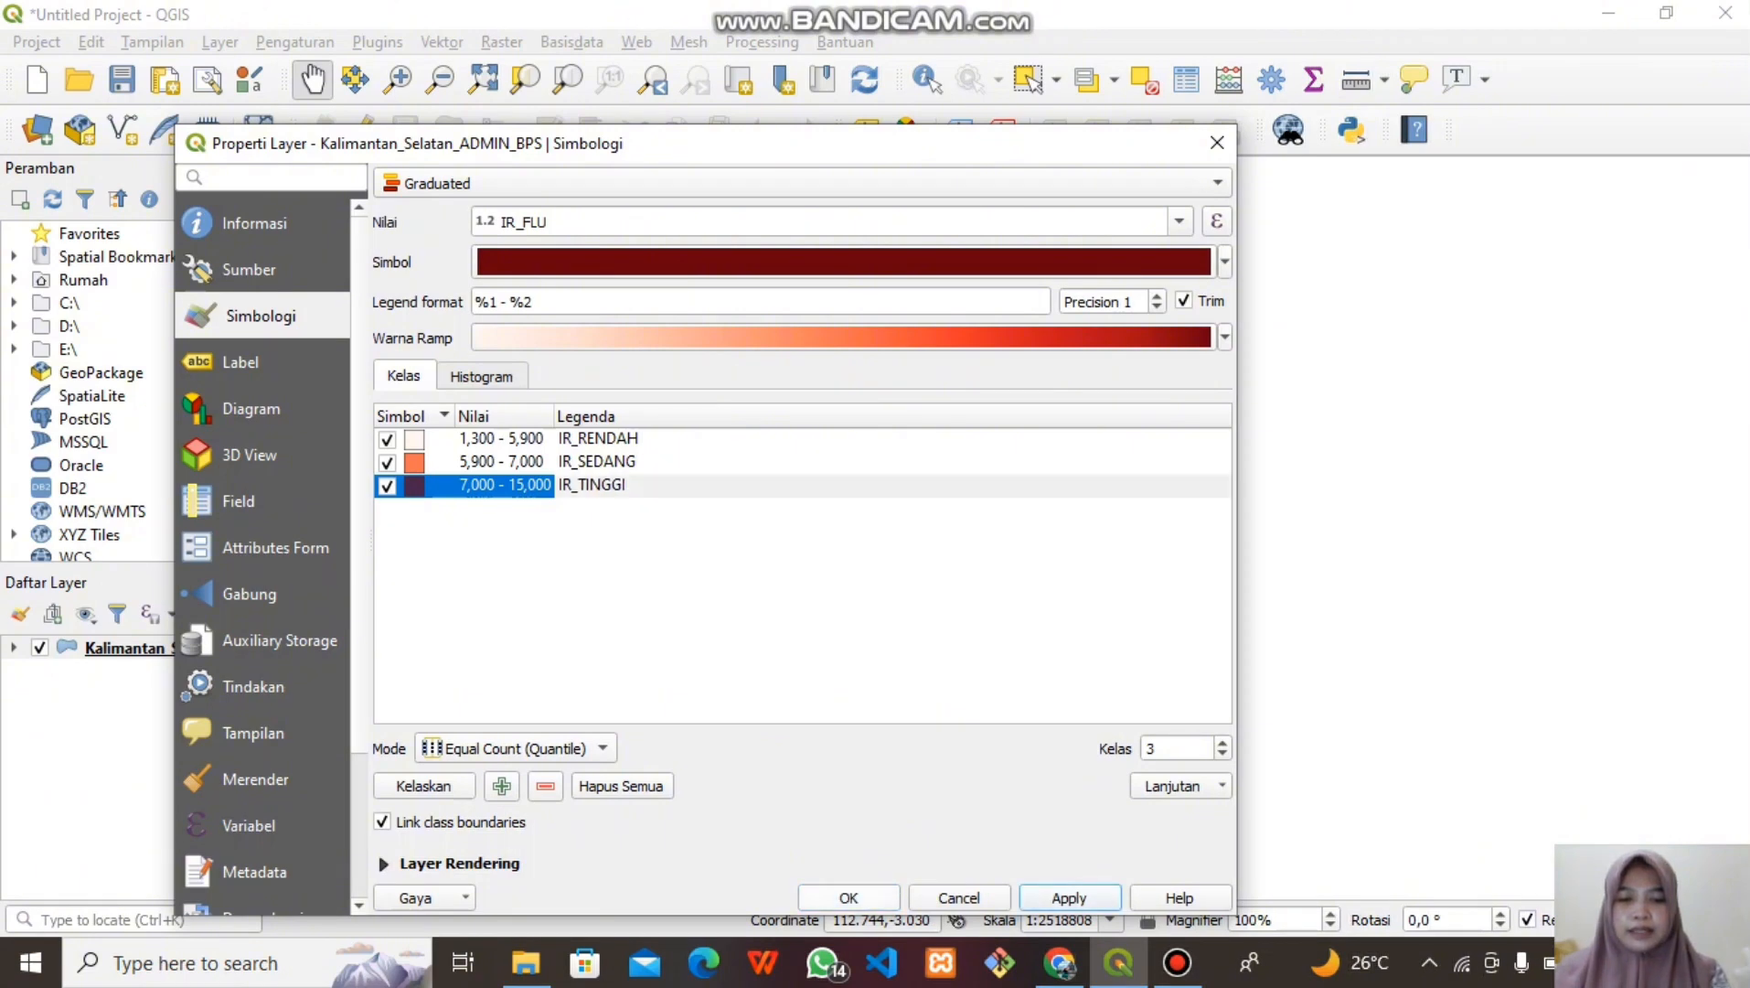
pyautogui.click(848, 897)
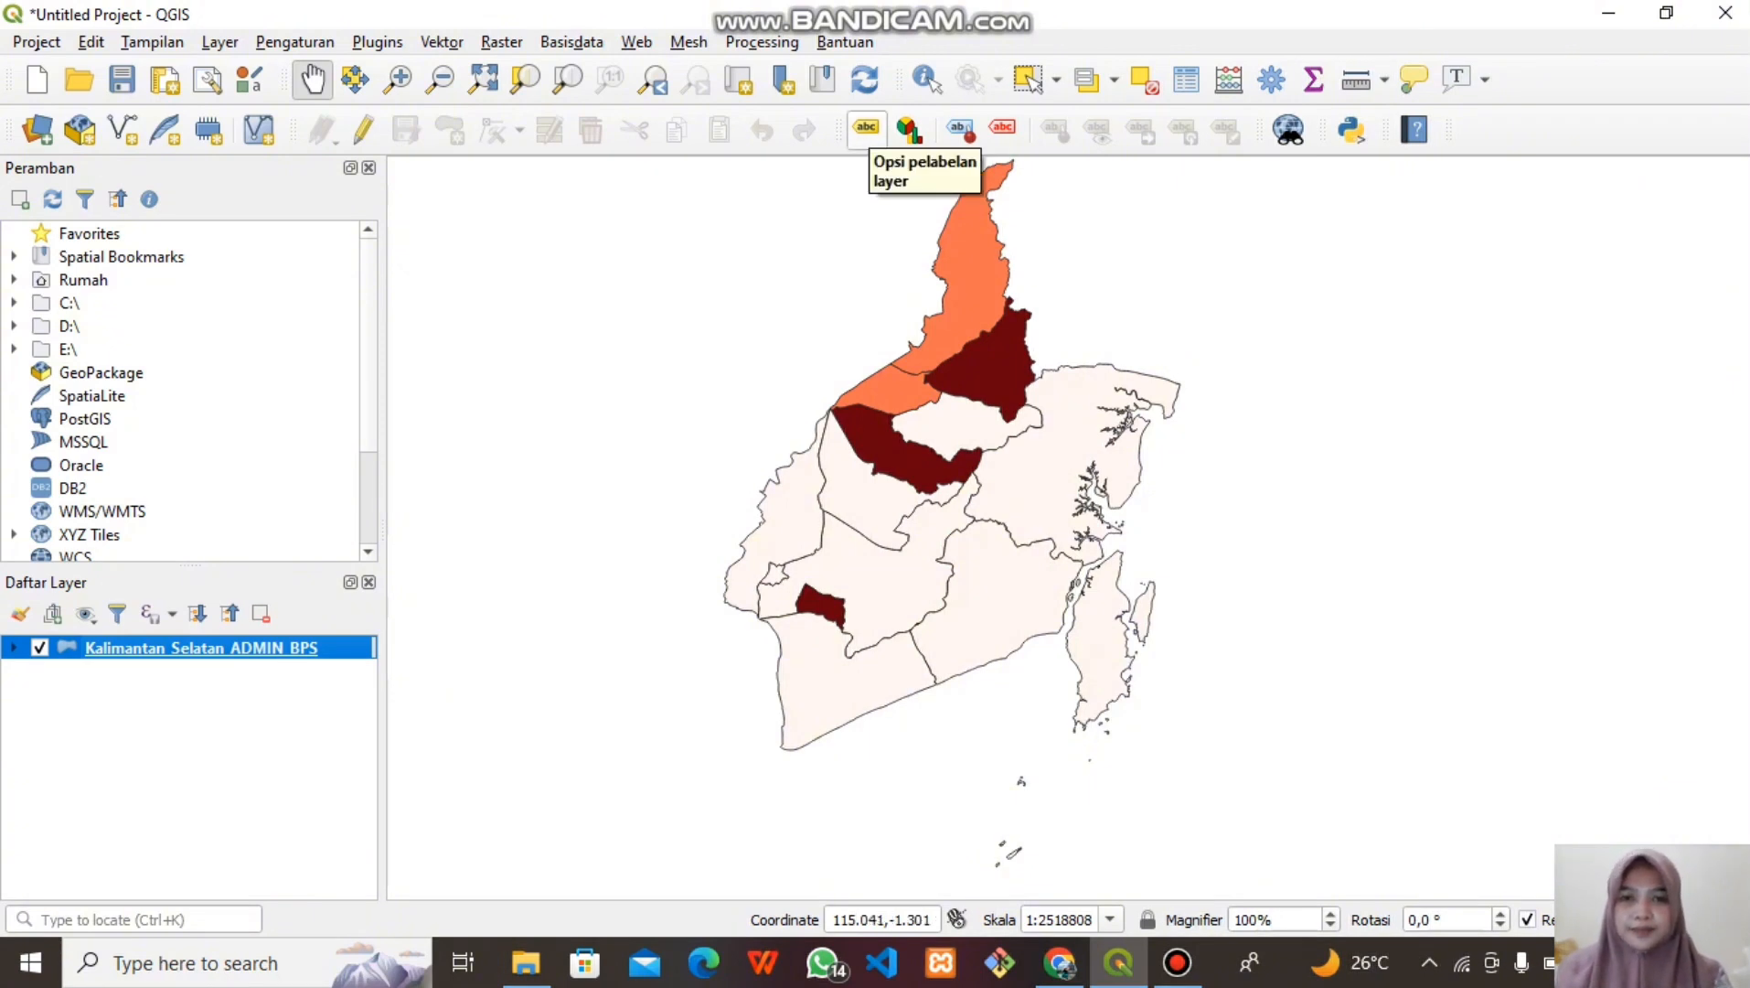
# Turn on single labels showing each district's Kabupaten field
pyautogui.click(866, 127)
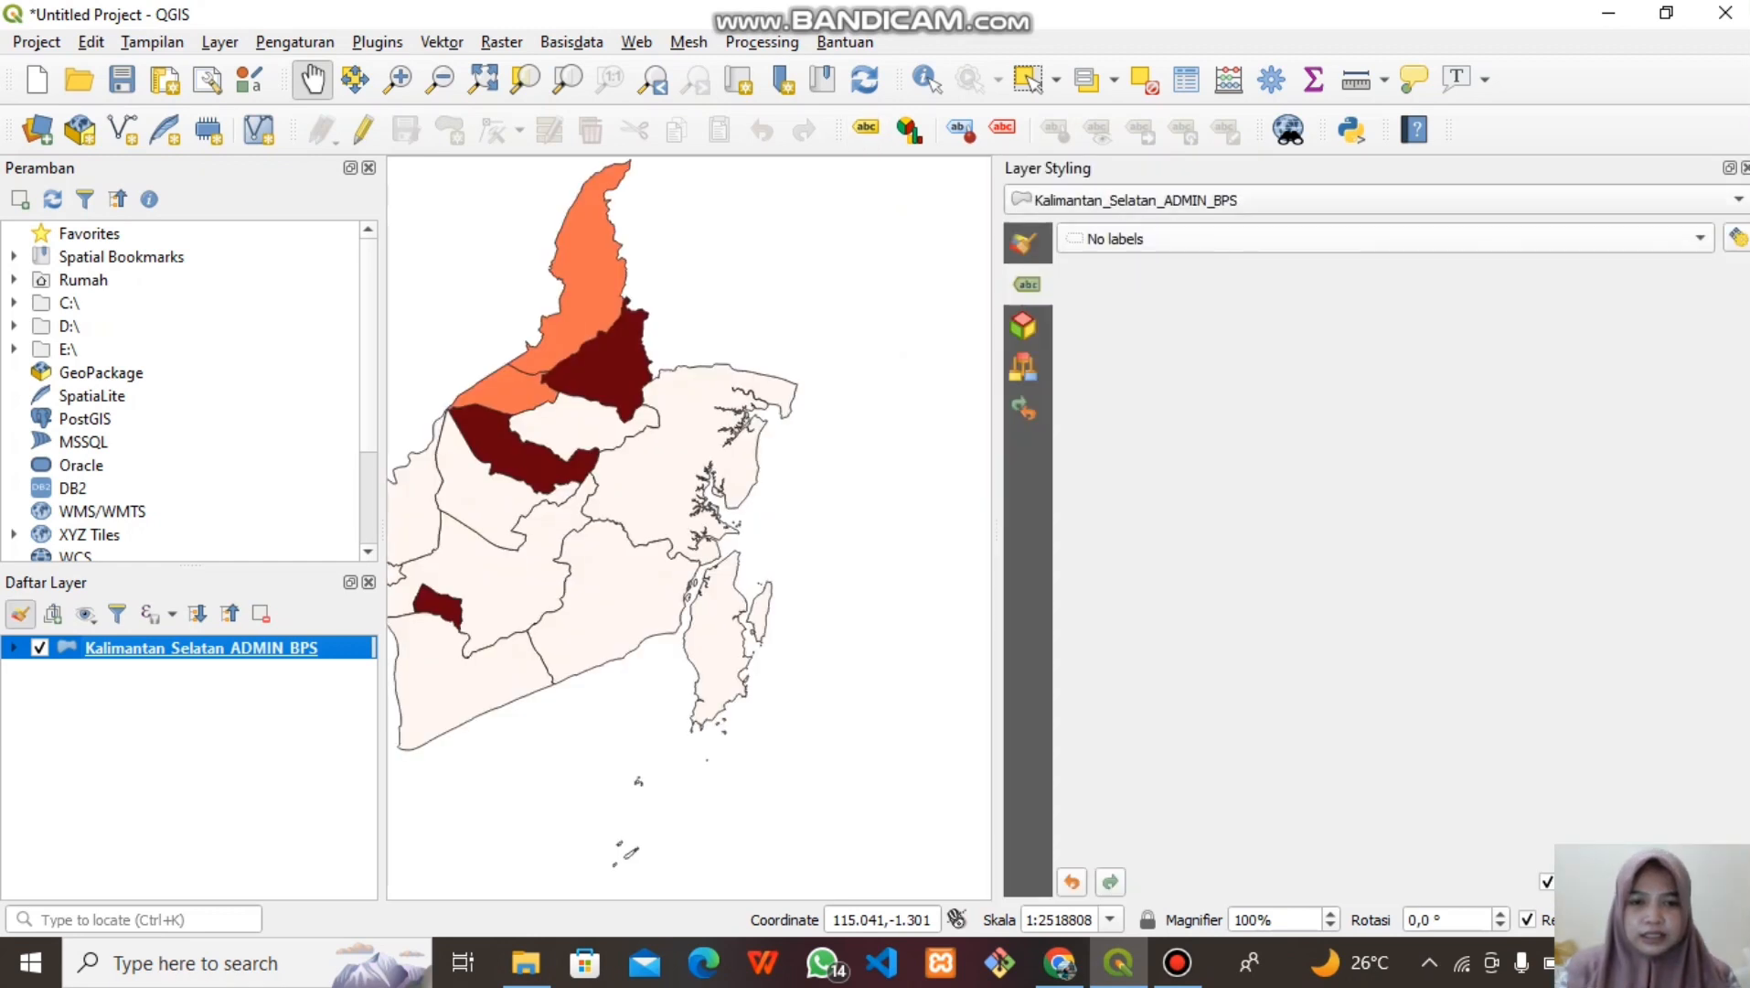
pyautogui.click(1386, 239)
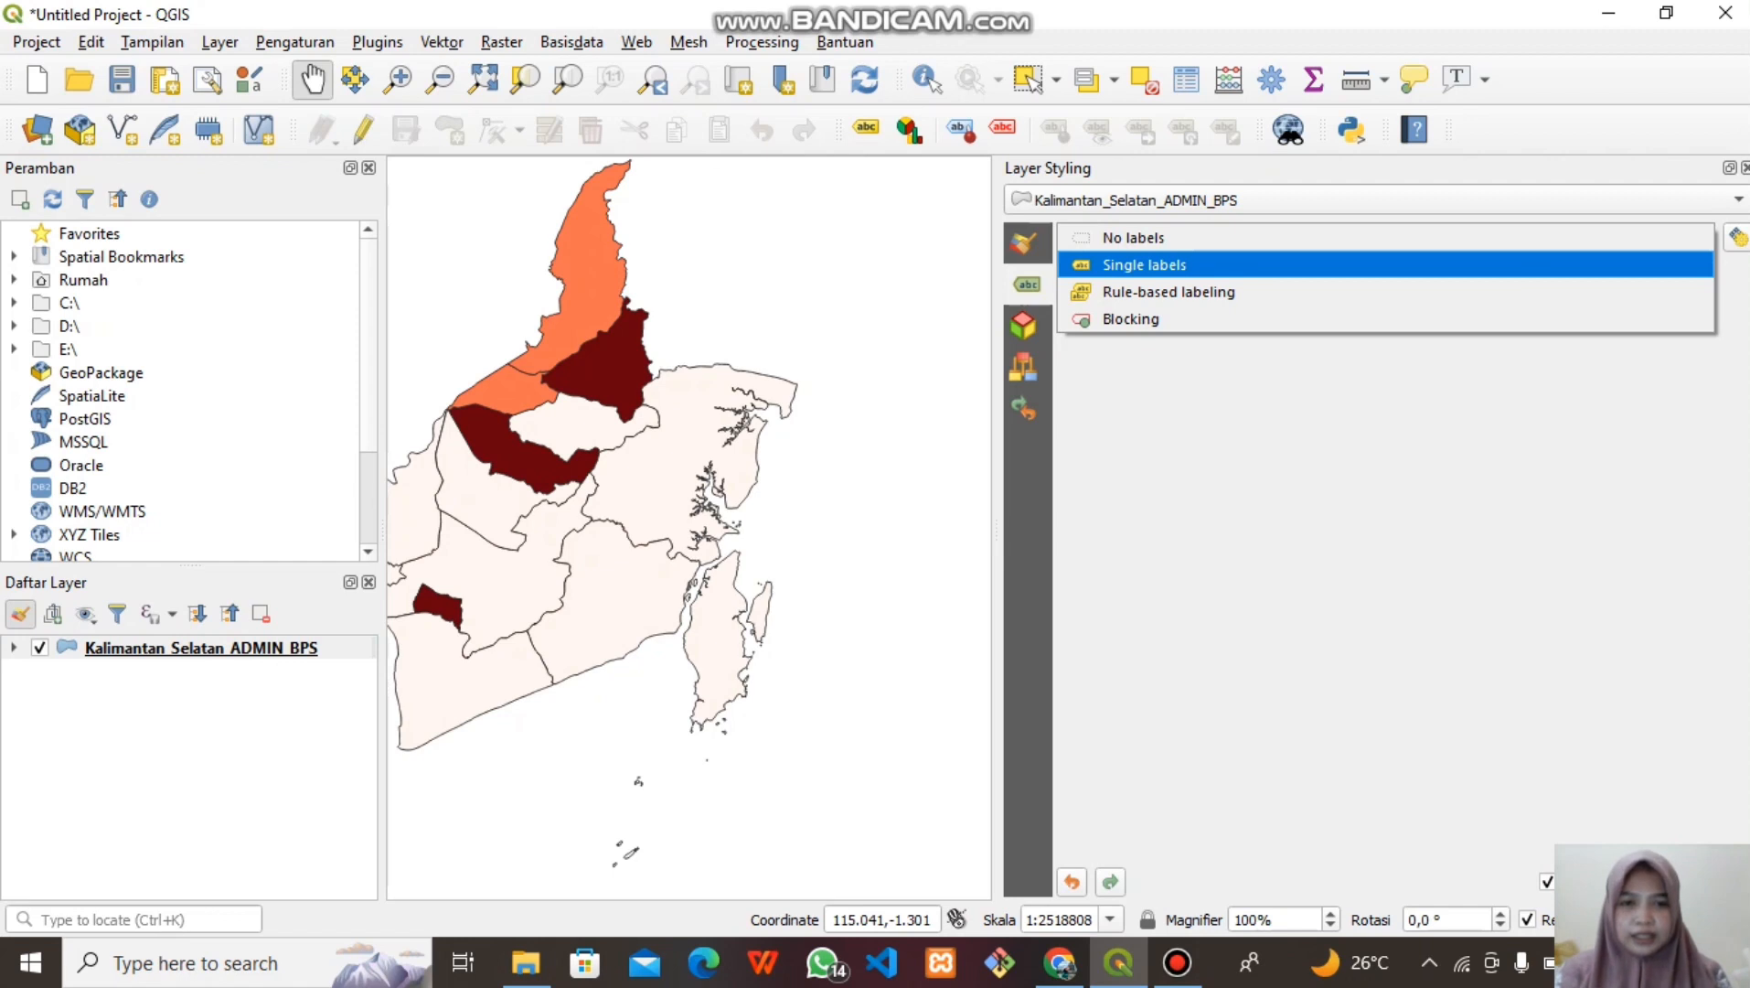
pyautogui.click(1144, 264)
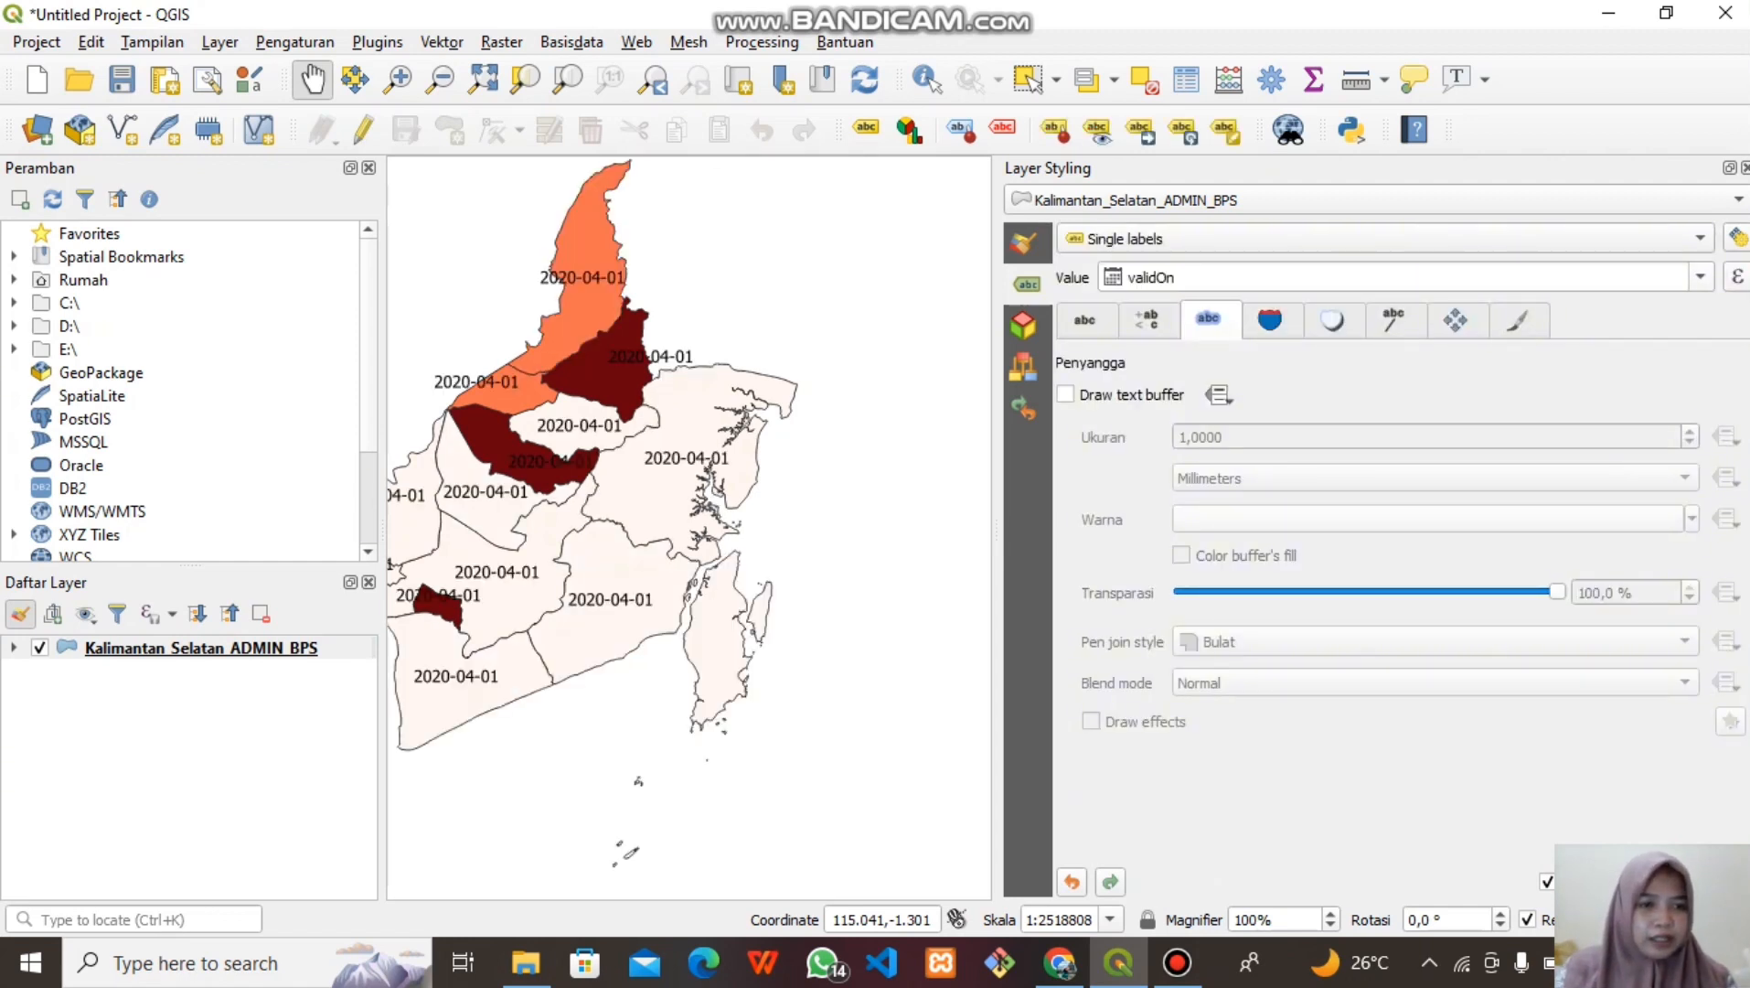
pyautogui.click(1701, 277)
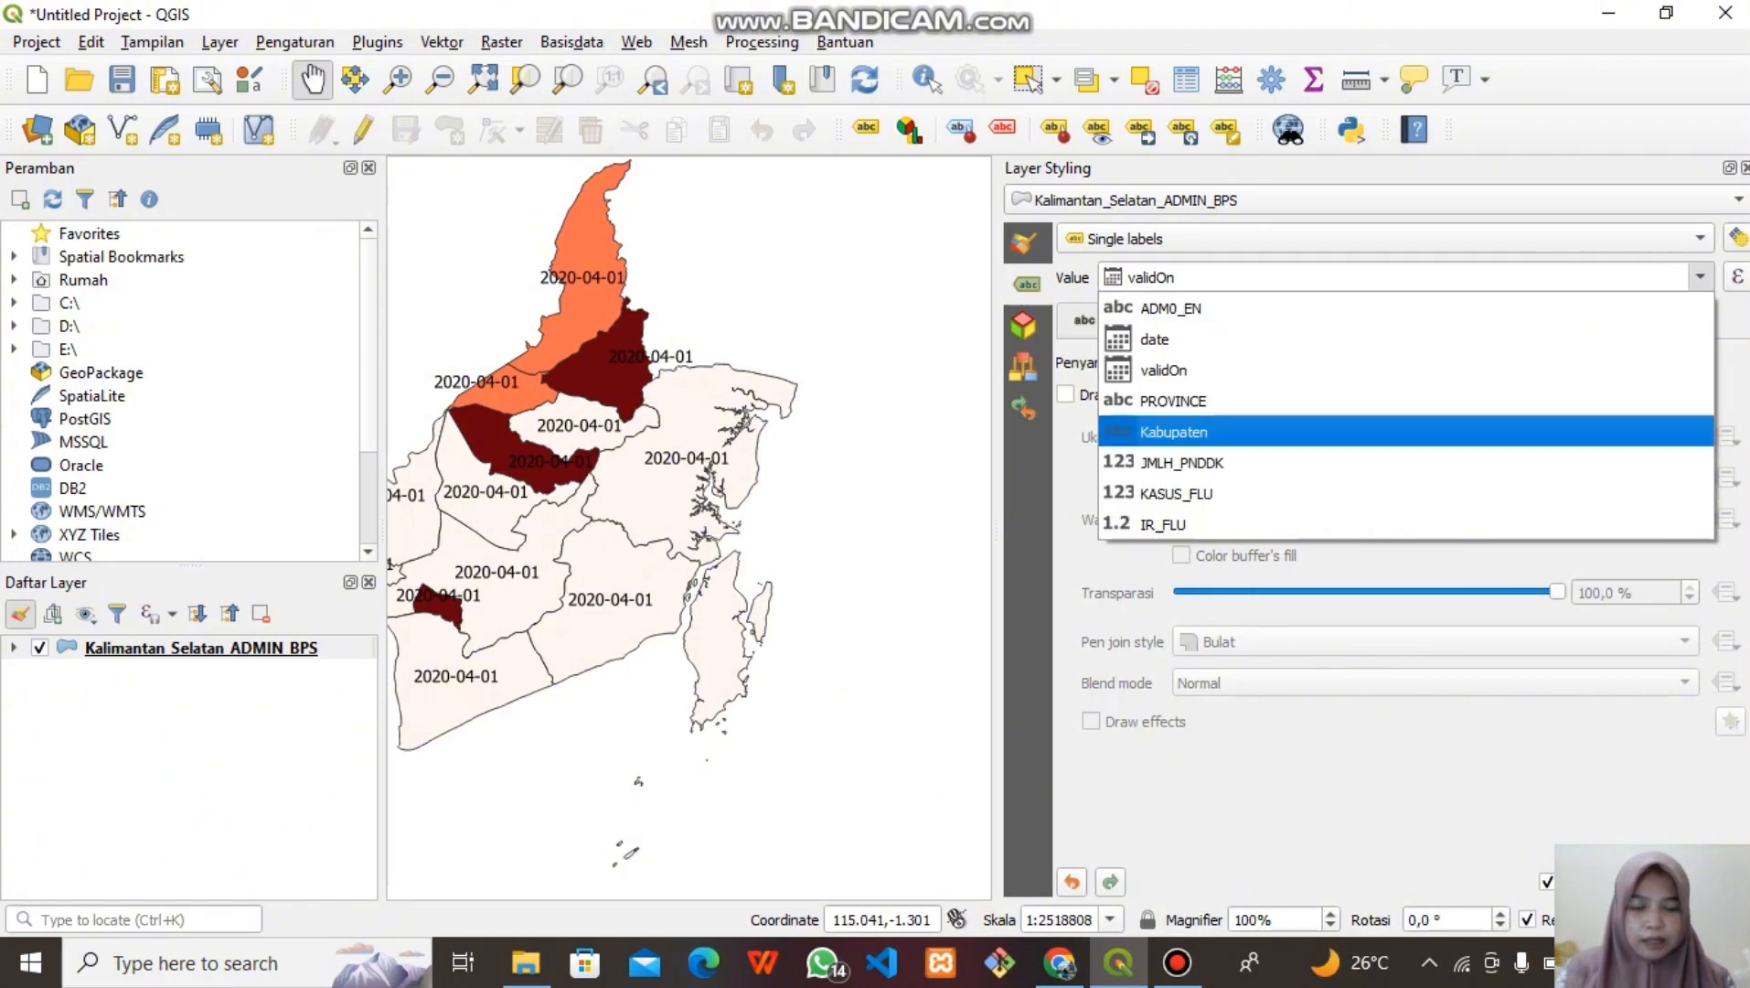
pyautogui.click(1175, 432)
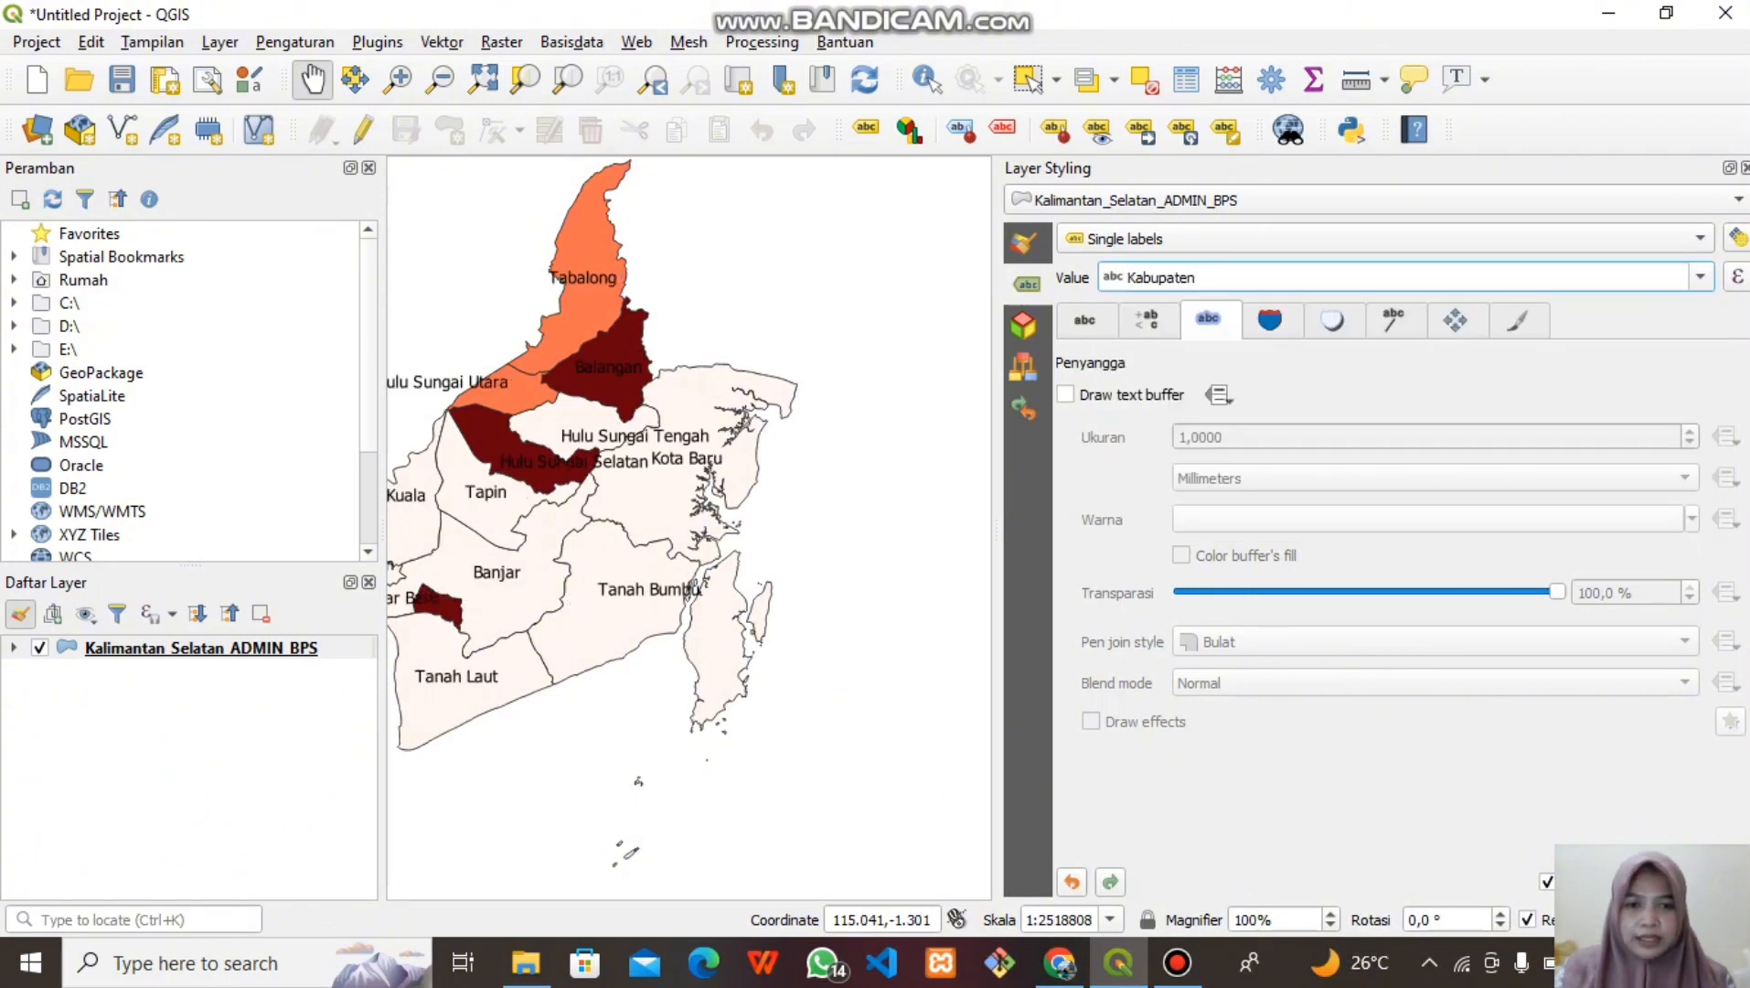
# Set the label font to Nirmala UI and enable a text buffer
pyautogui.click(1085, 320)
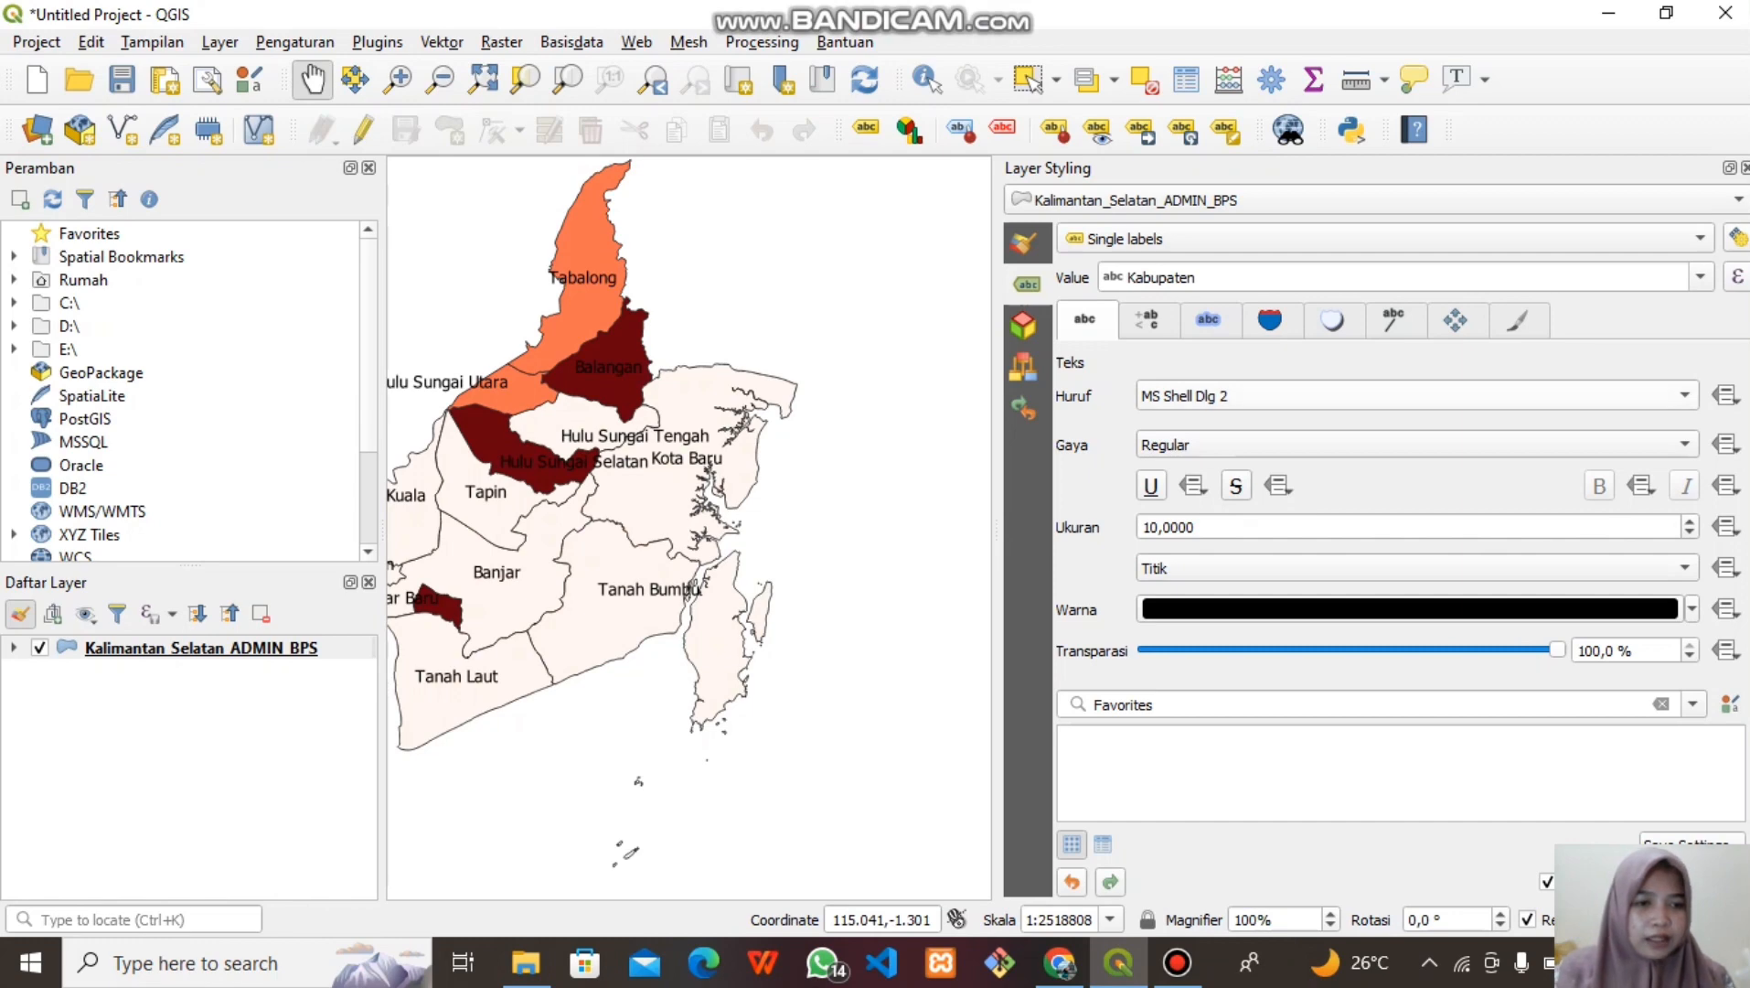
pyautogui.click(1417, 396)
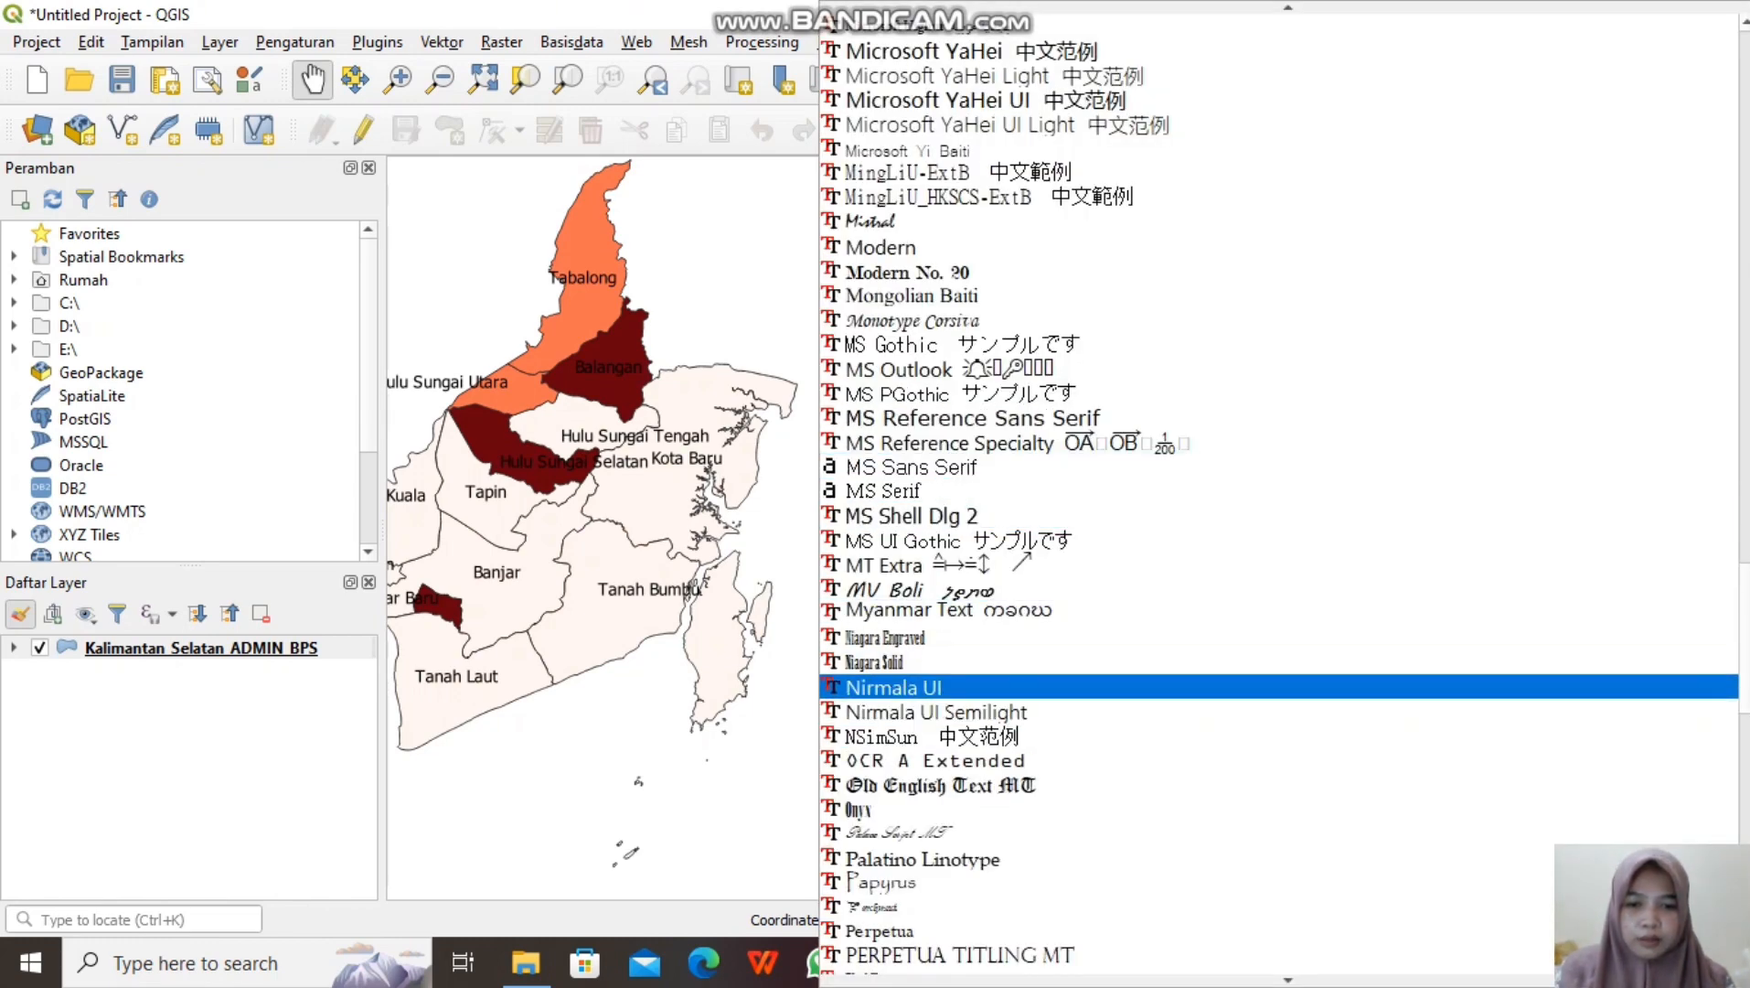
pyautogui.click(960, 687)
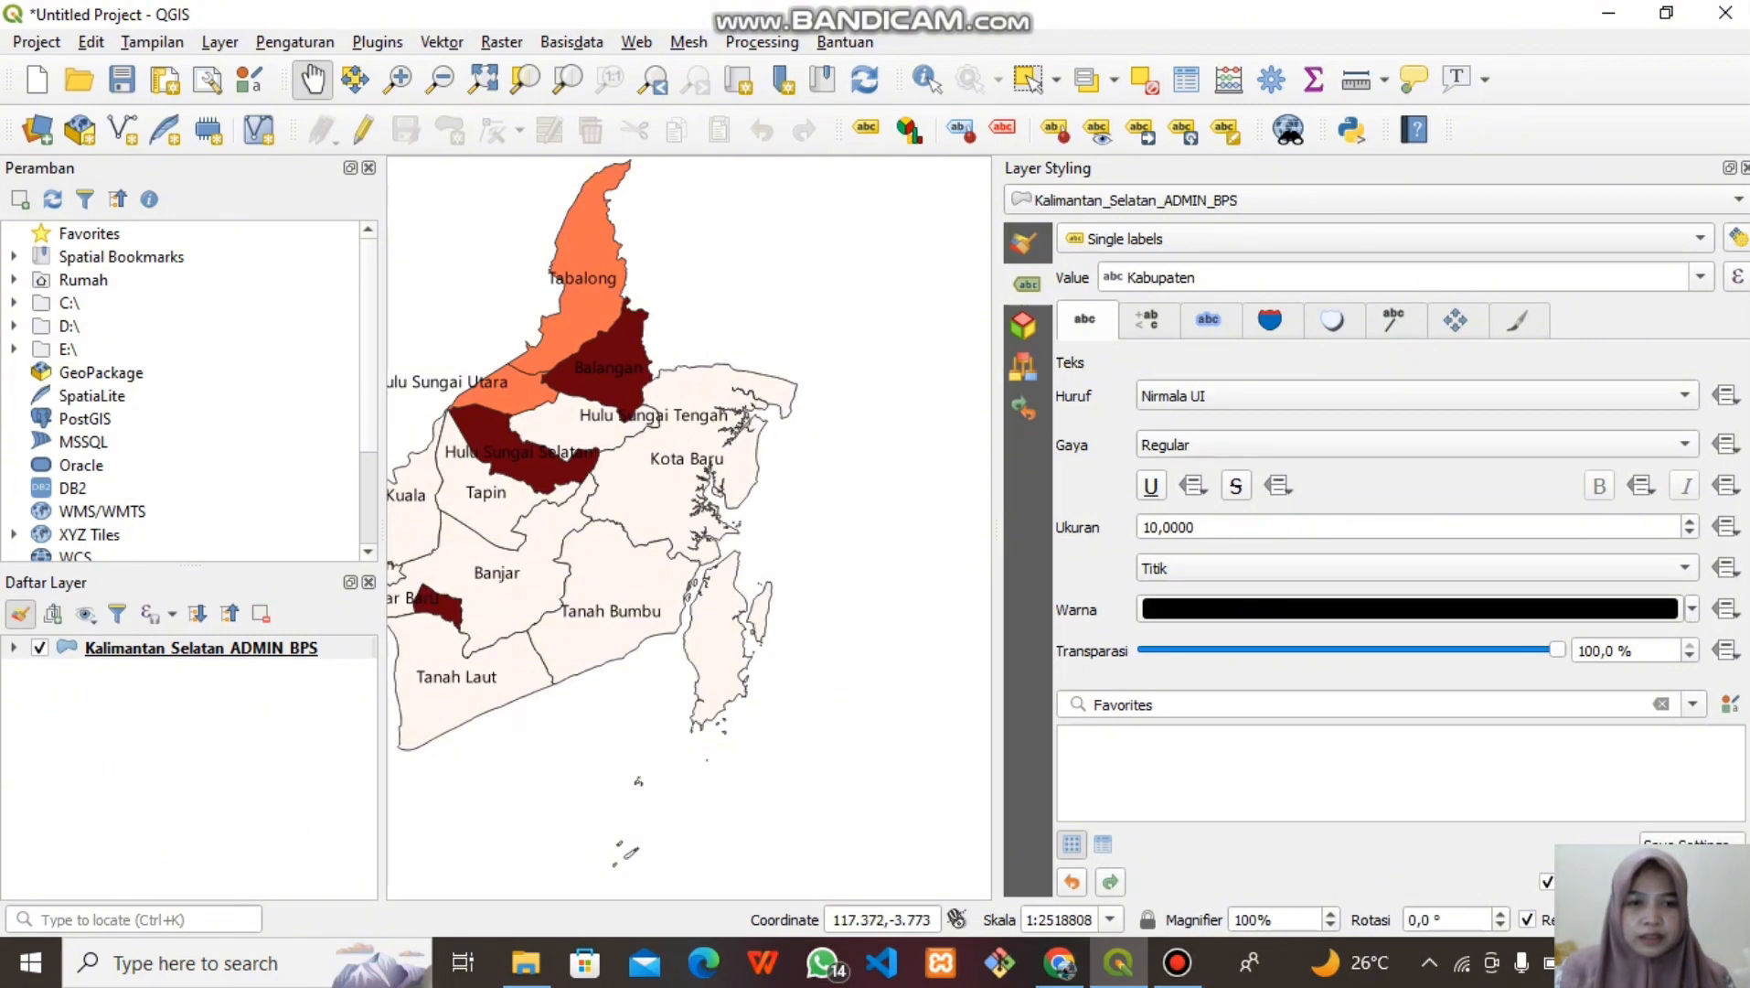
pyautogui.click(1209, 320)
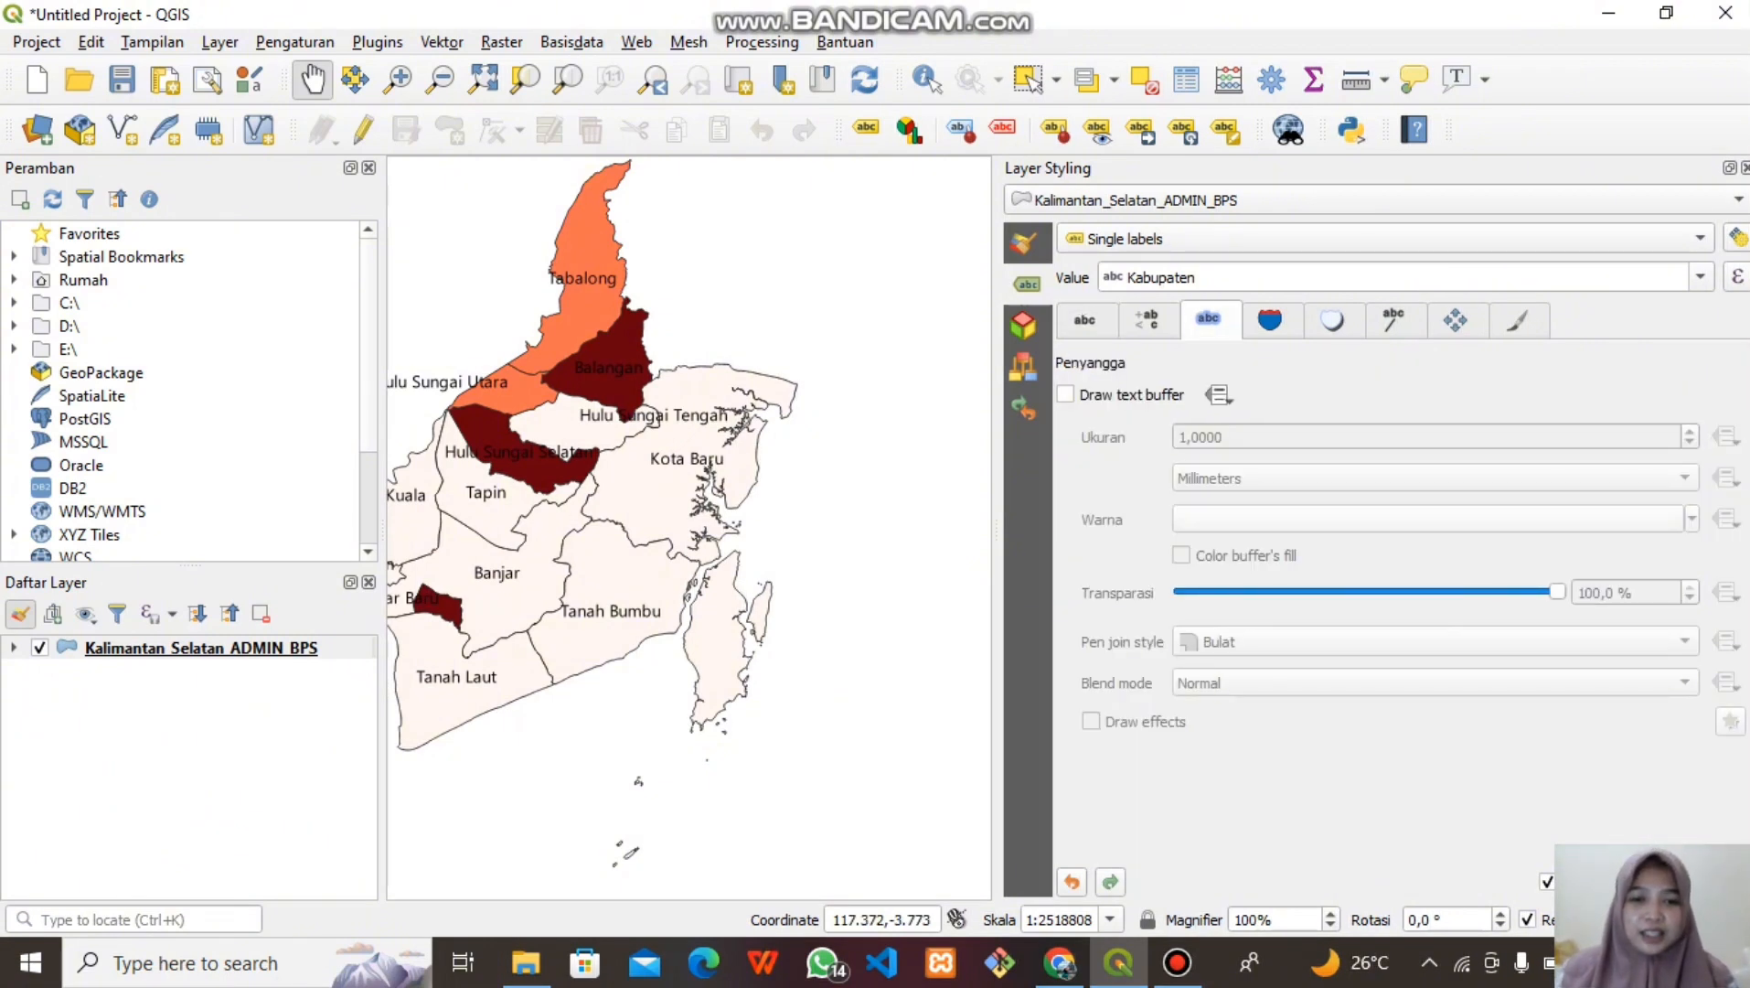
pyautogui.click(1066, 394)
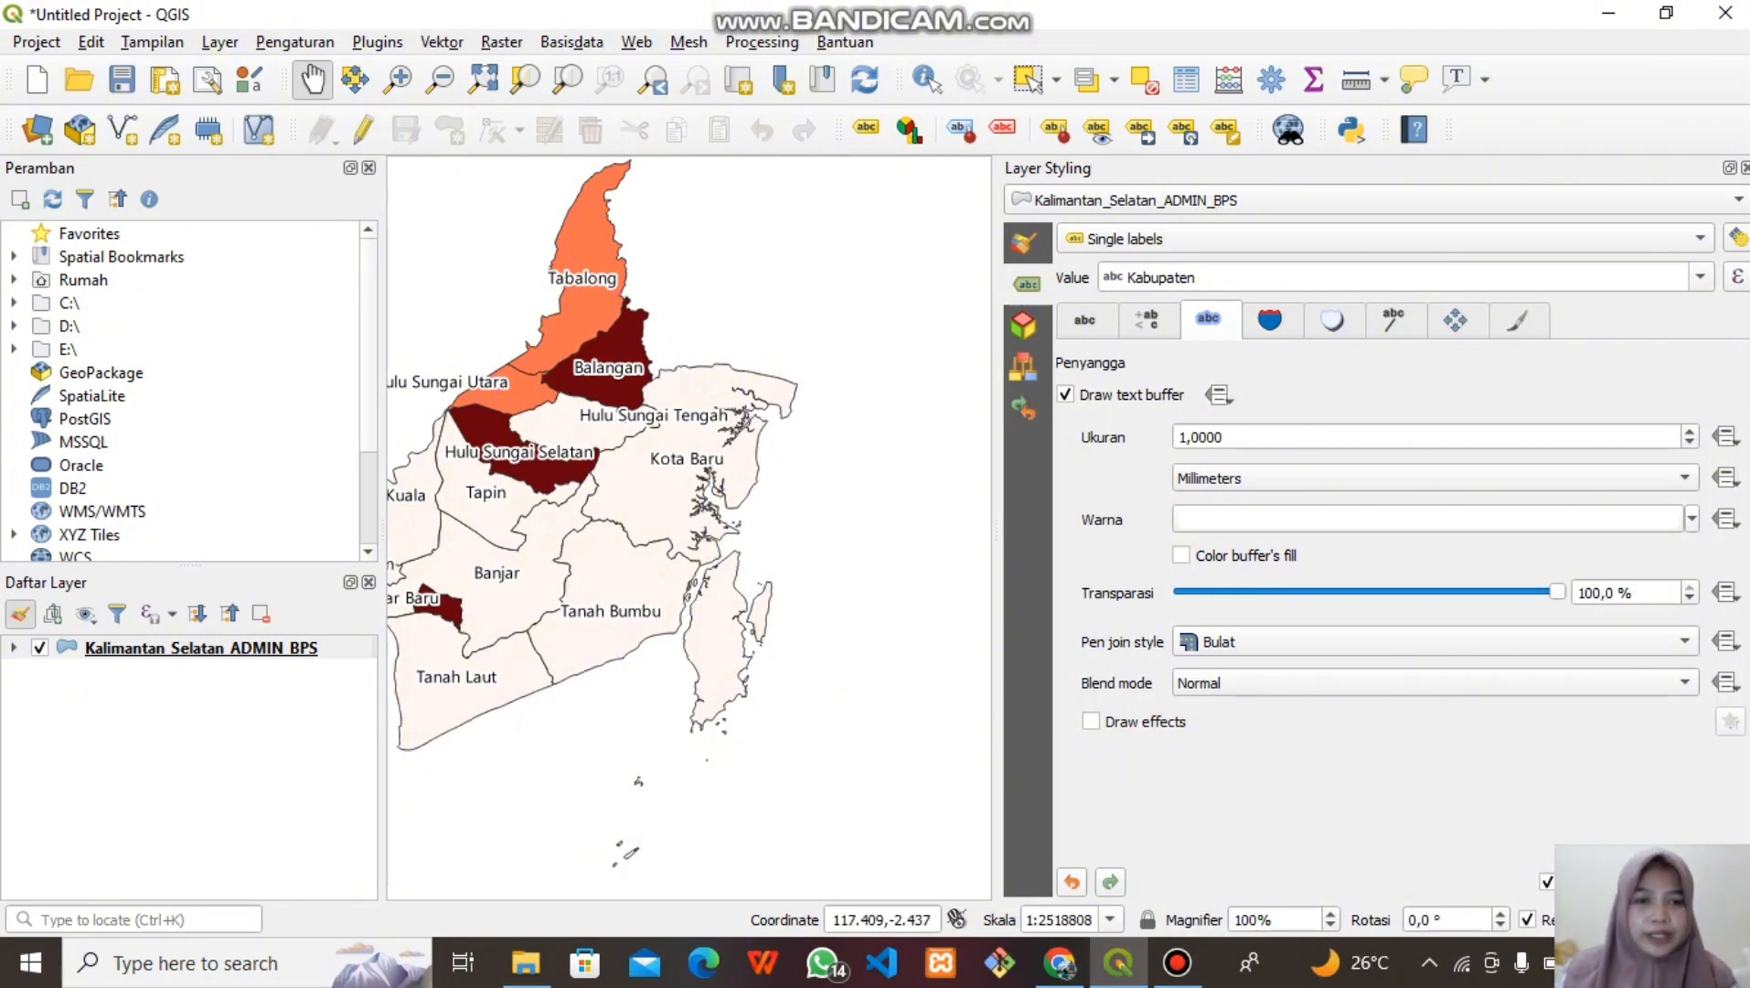
# Change the district label font to Ravie and hide the Layer Styling panel
pyautogui.click(1086, 320)
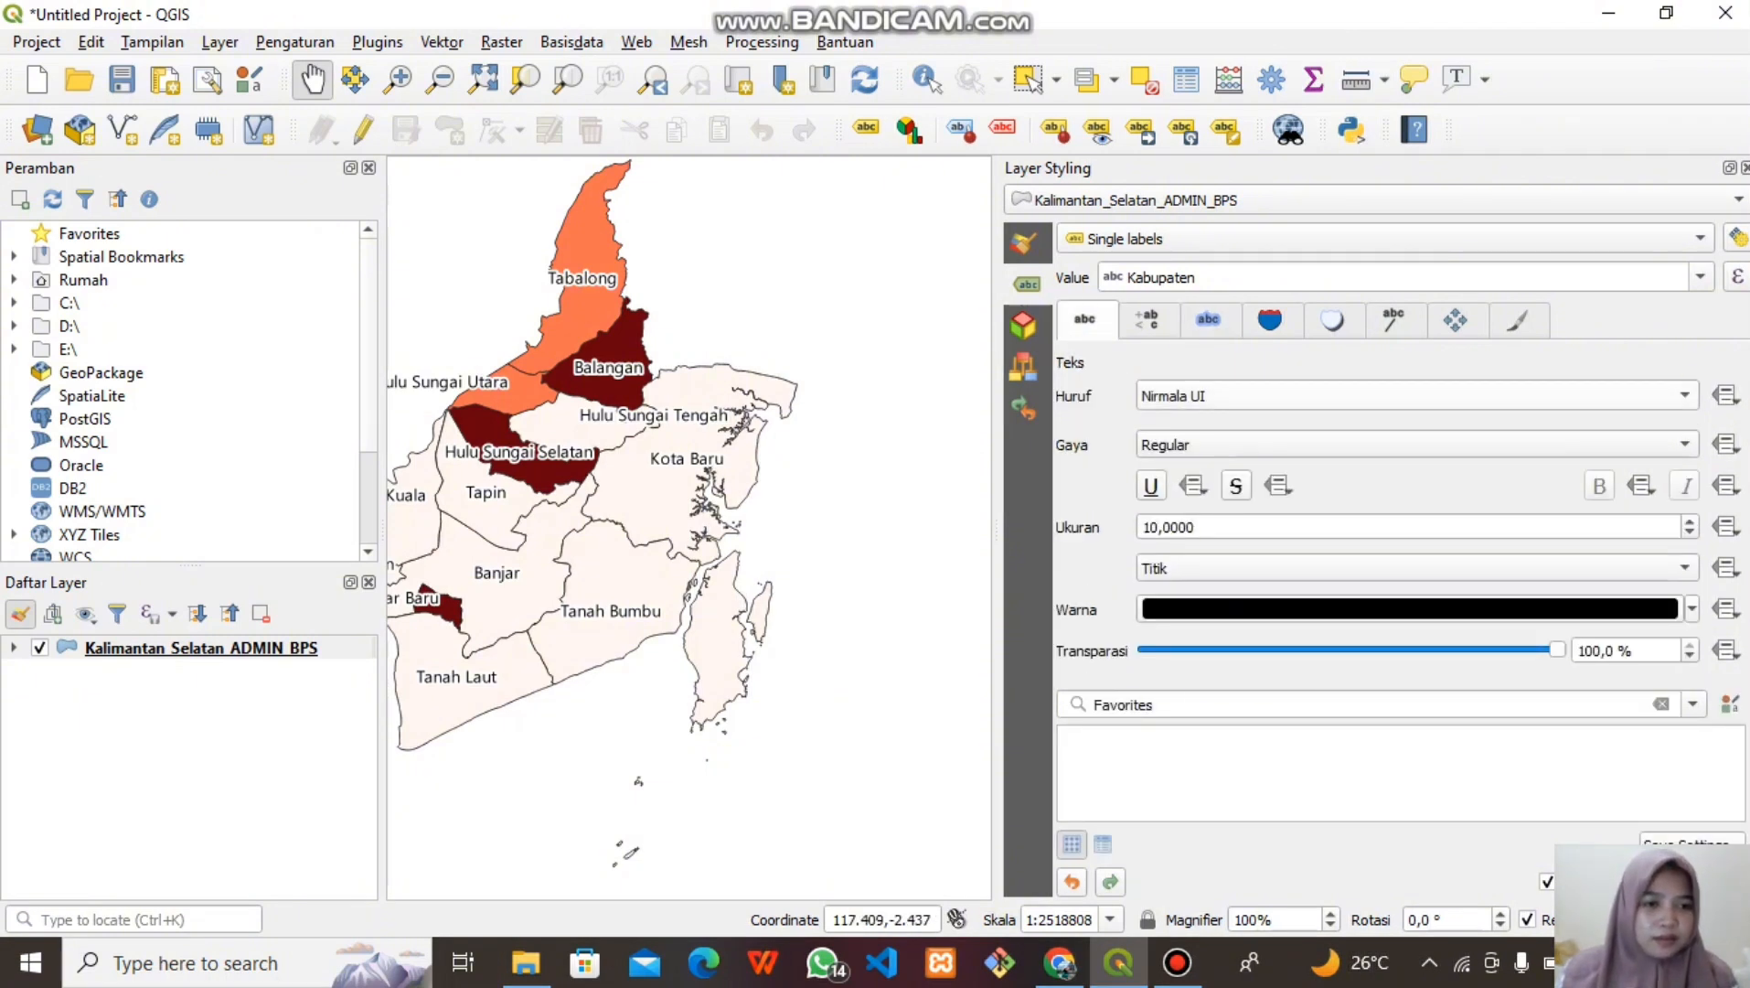
pyautogui.click(1684, 396)
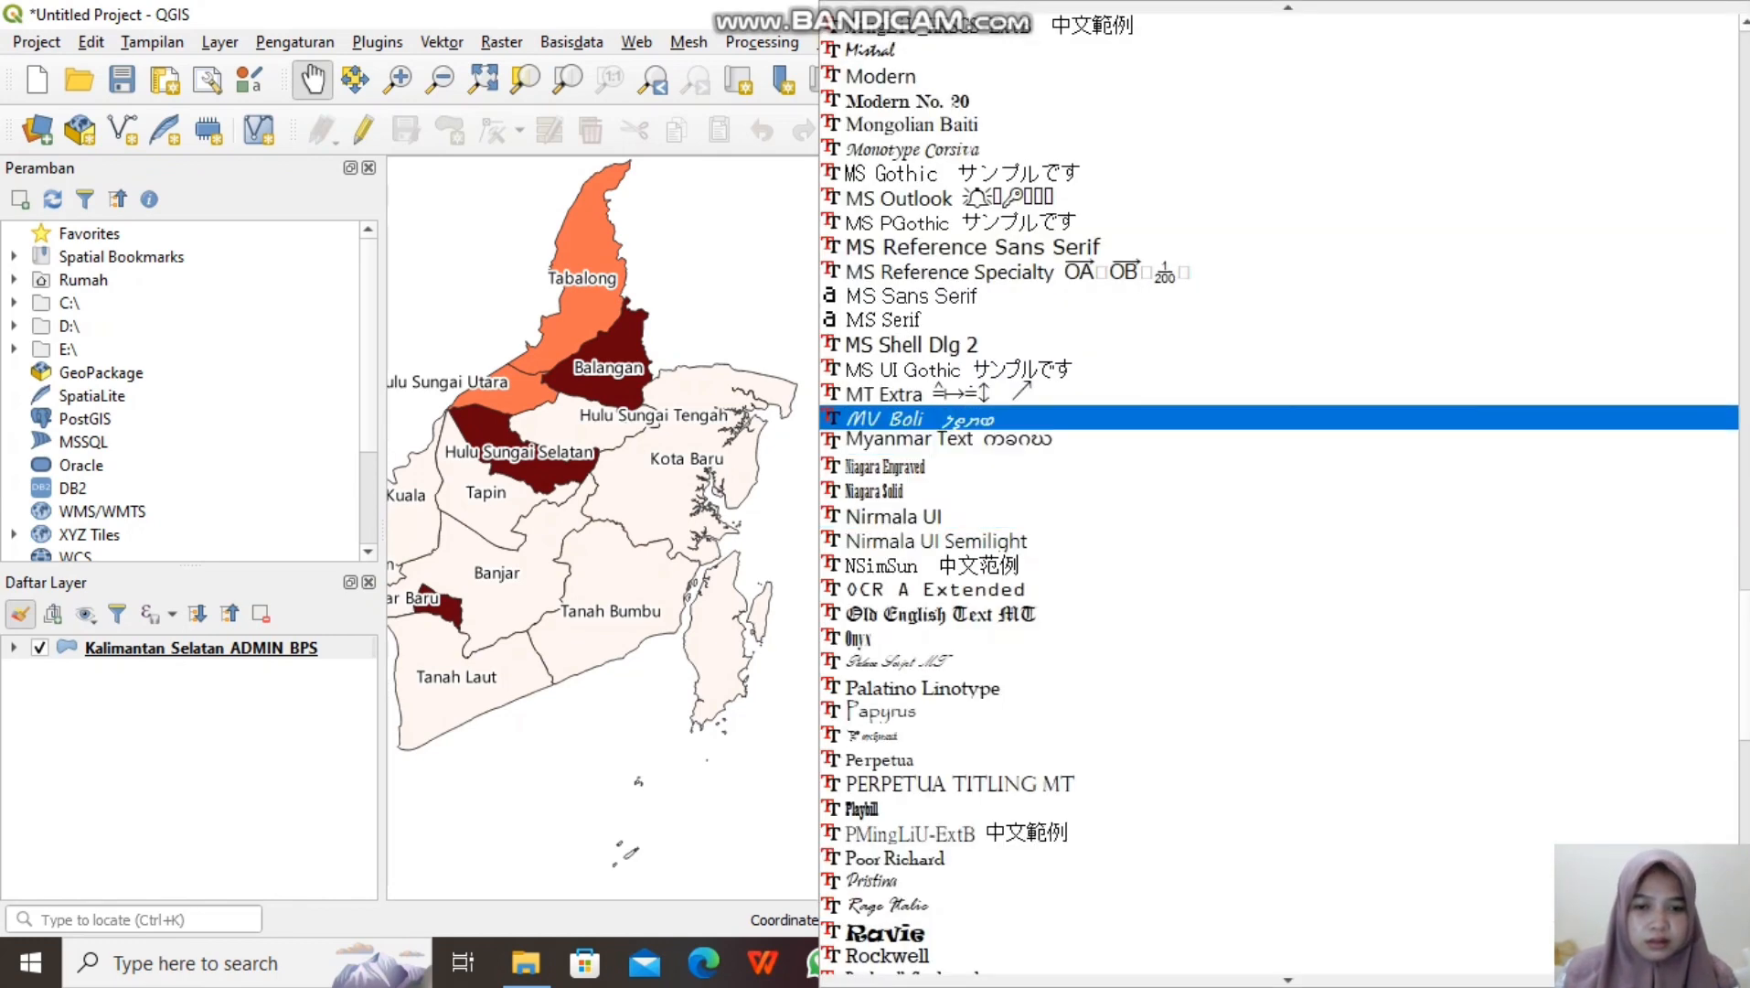
pyautogui.click(915, 933)
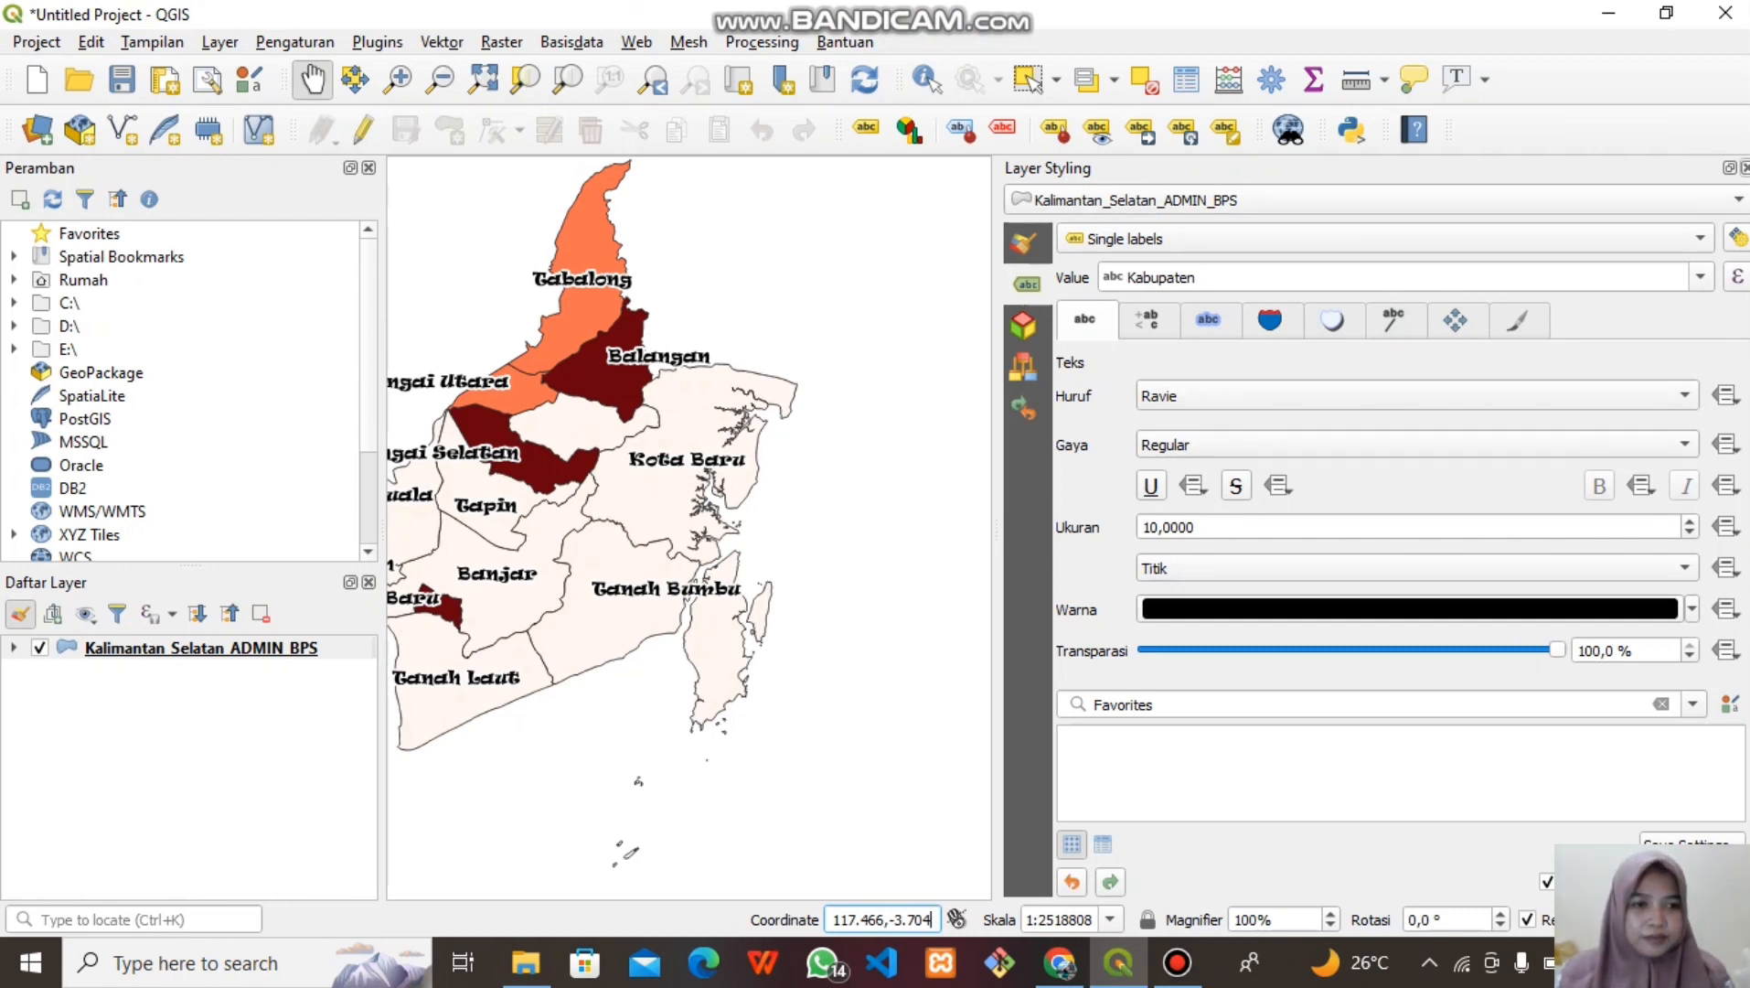
pyautogui.press('F7')
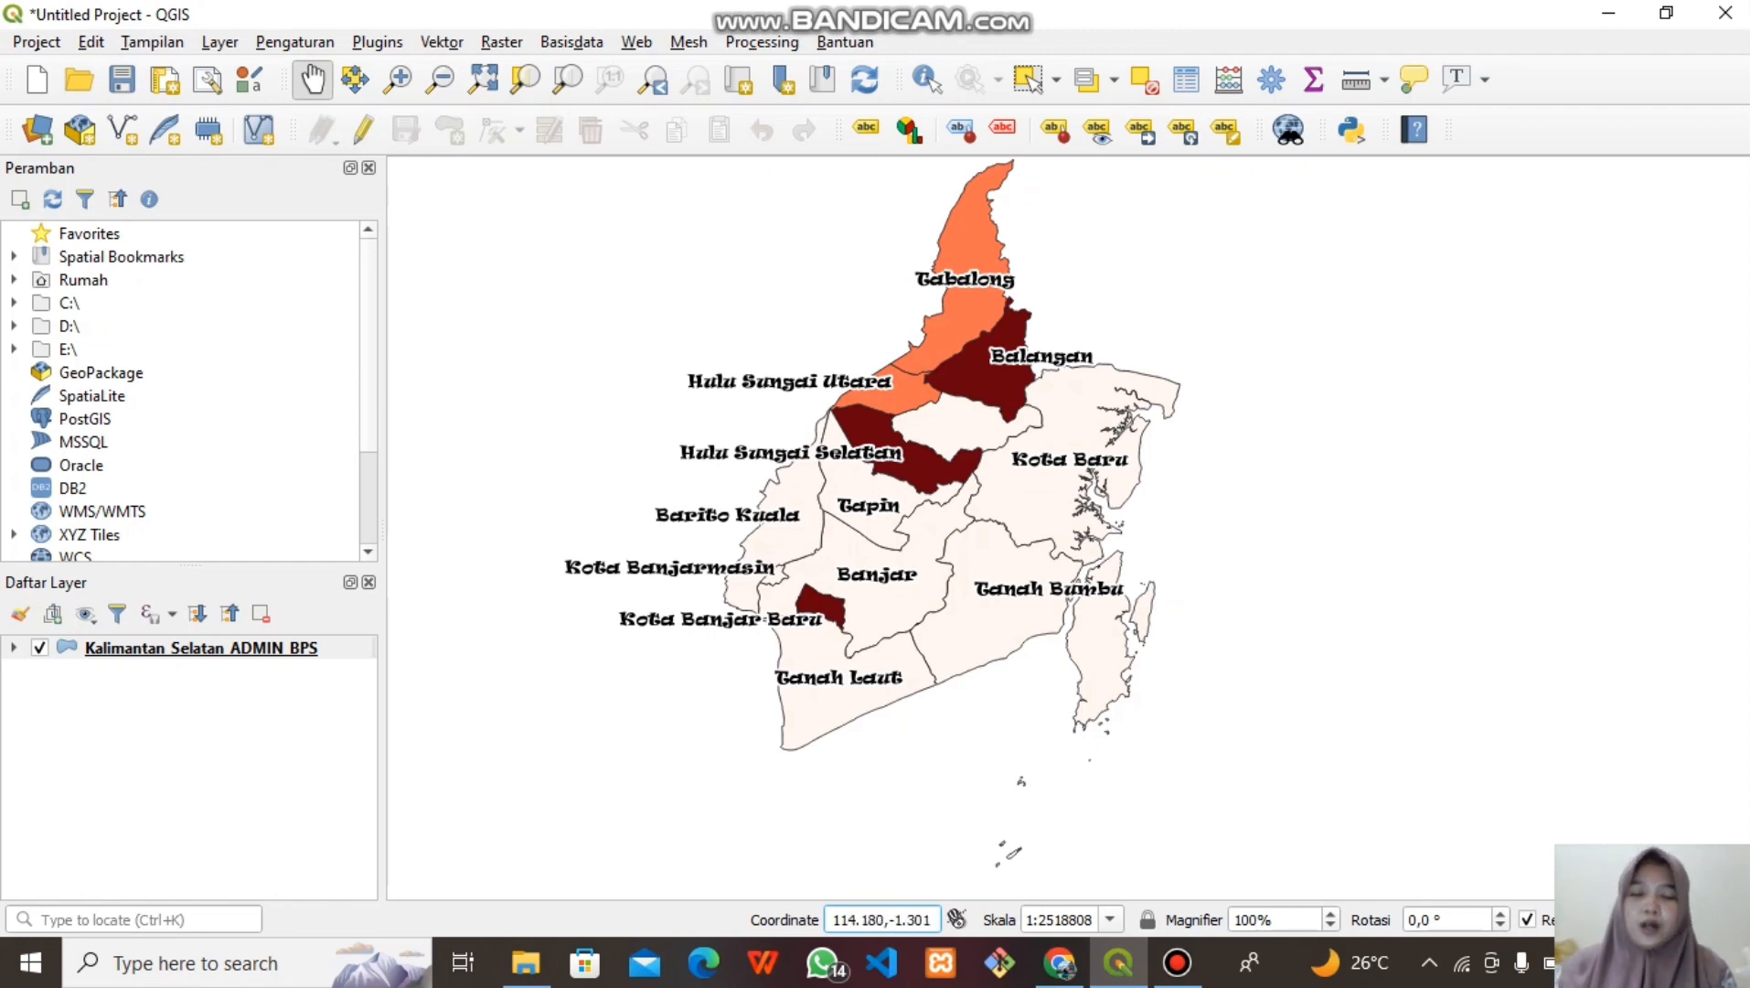
# Create a new print layout titled IR_FLU
pyautogui.click(37, 42)
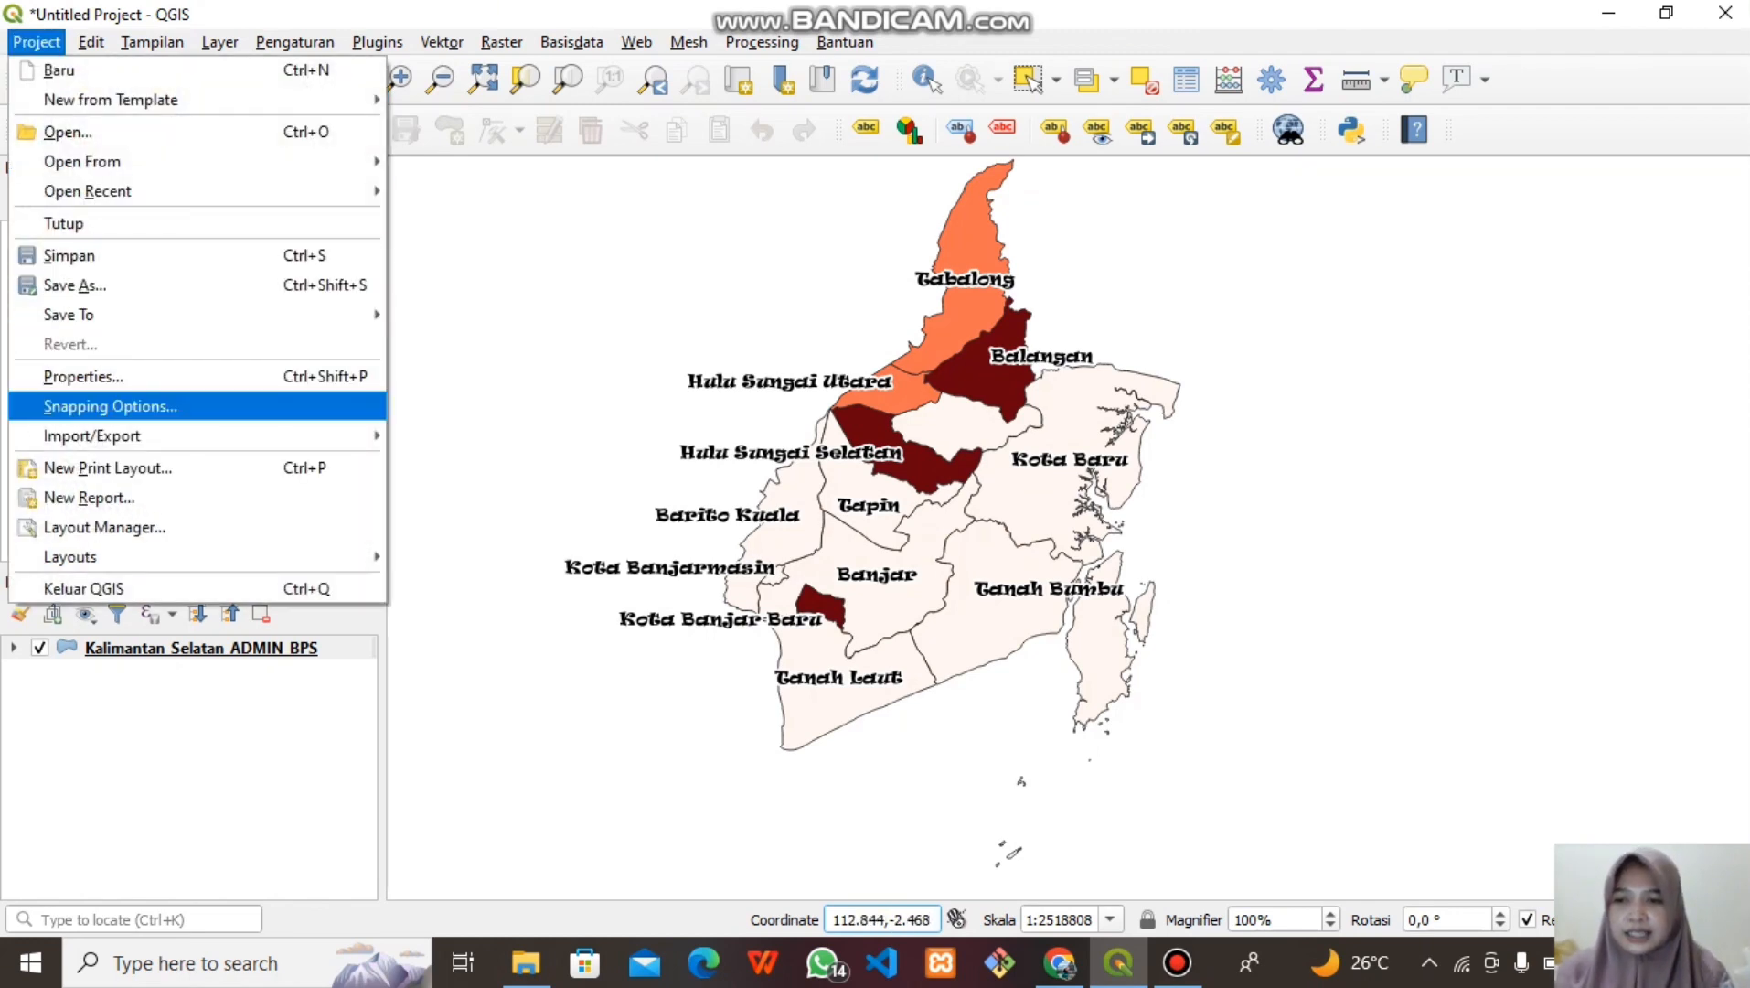
pyautogui.click(108, 468)
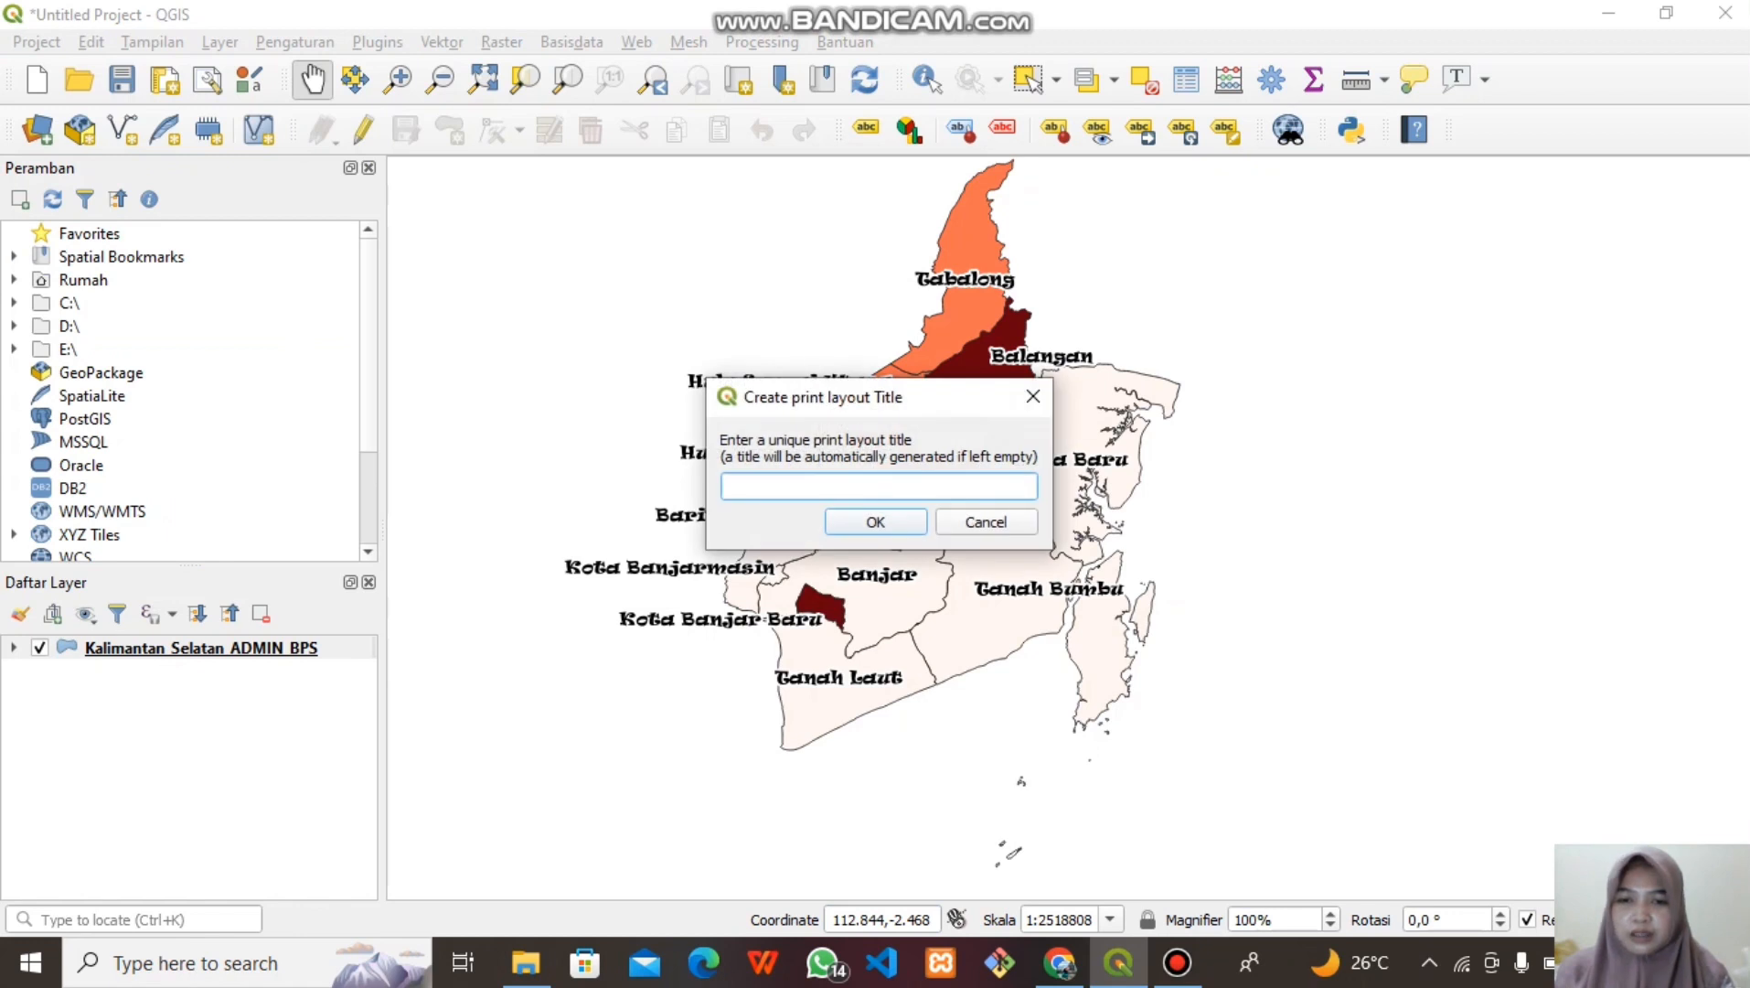
pyautogui.write('I')
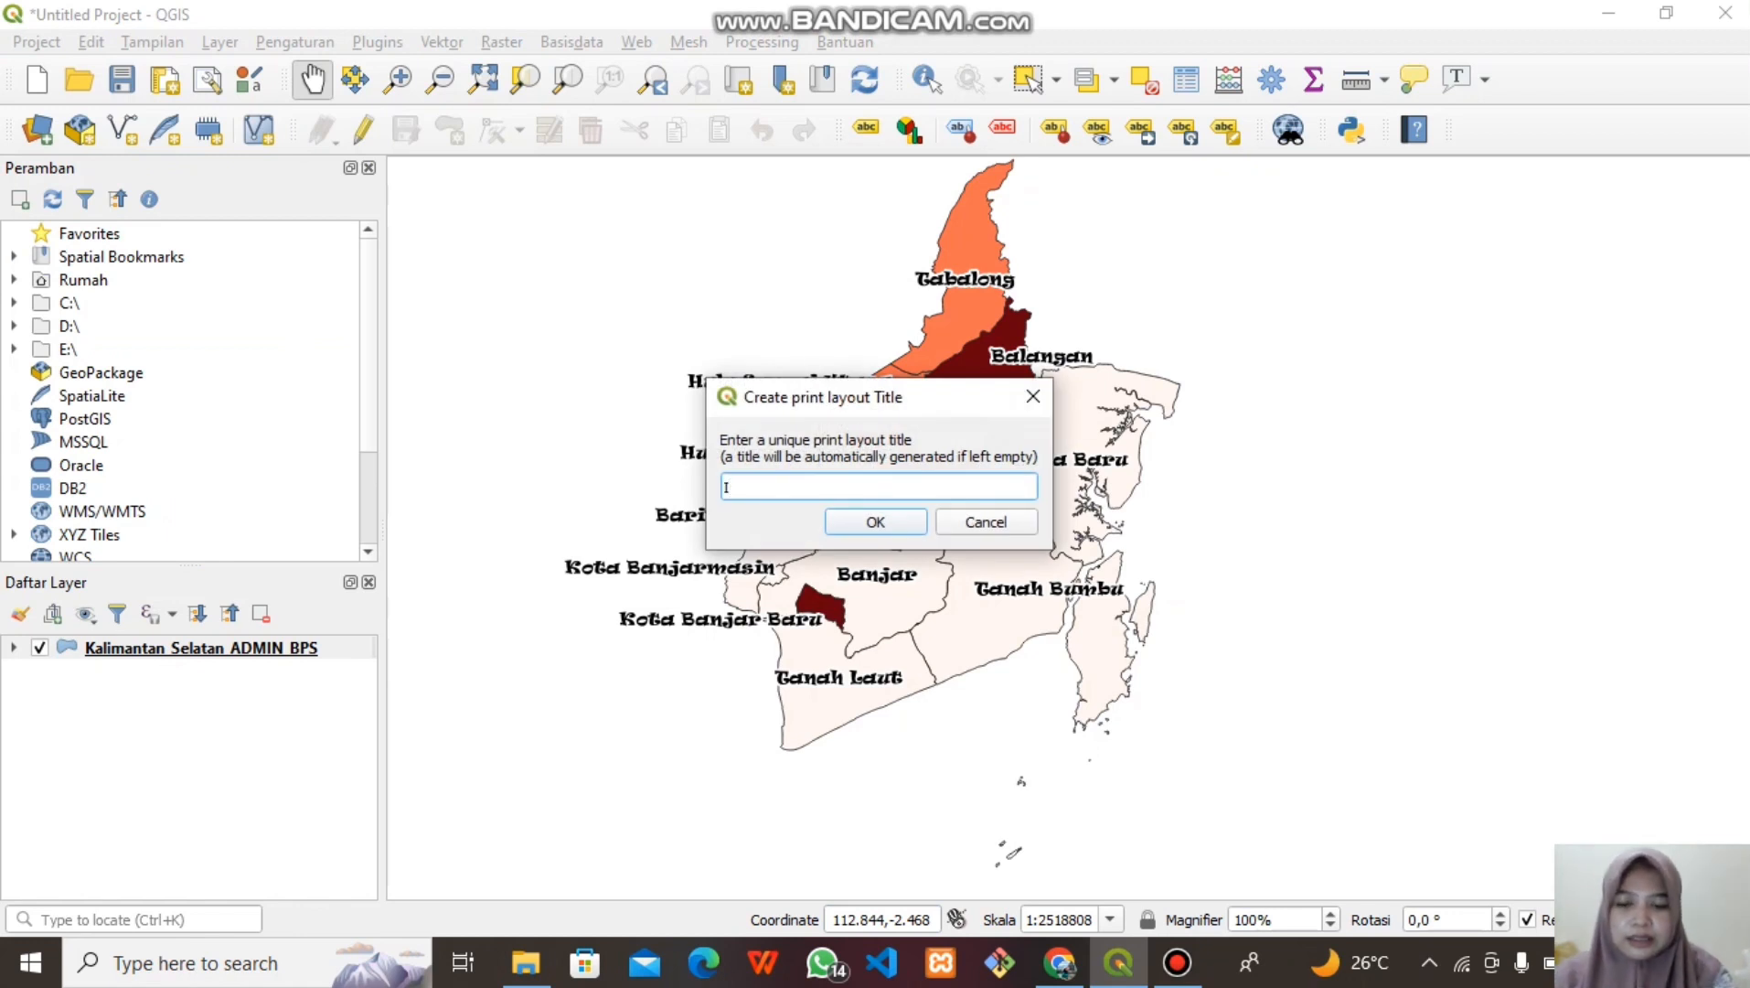
pyautogui.write('R_FLU')
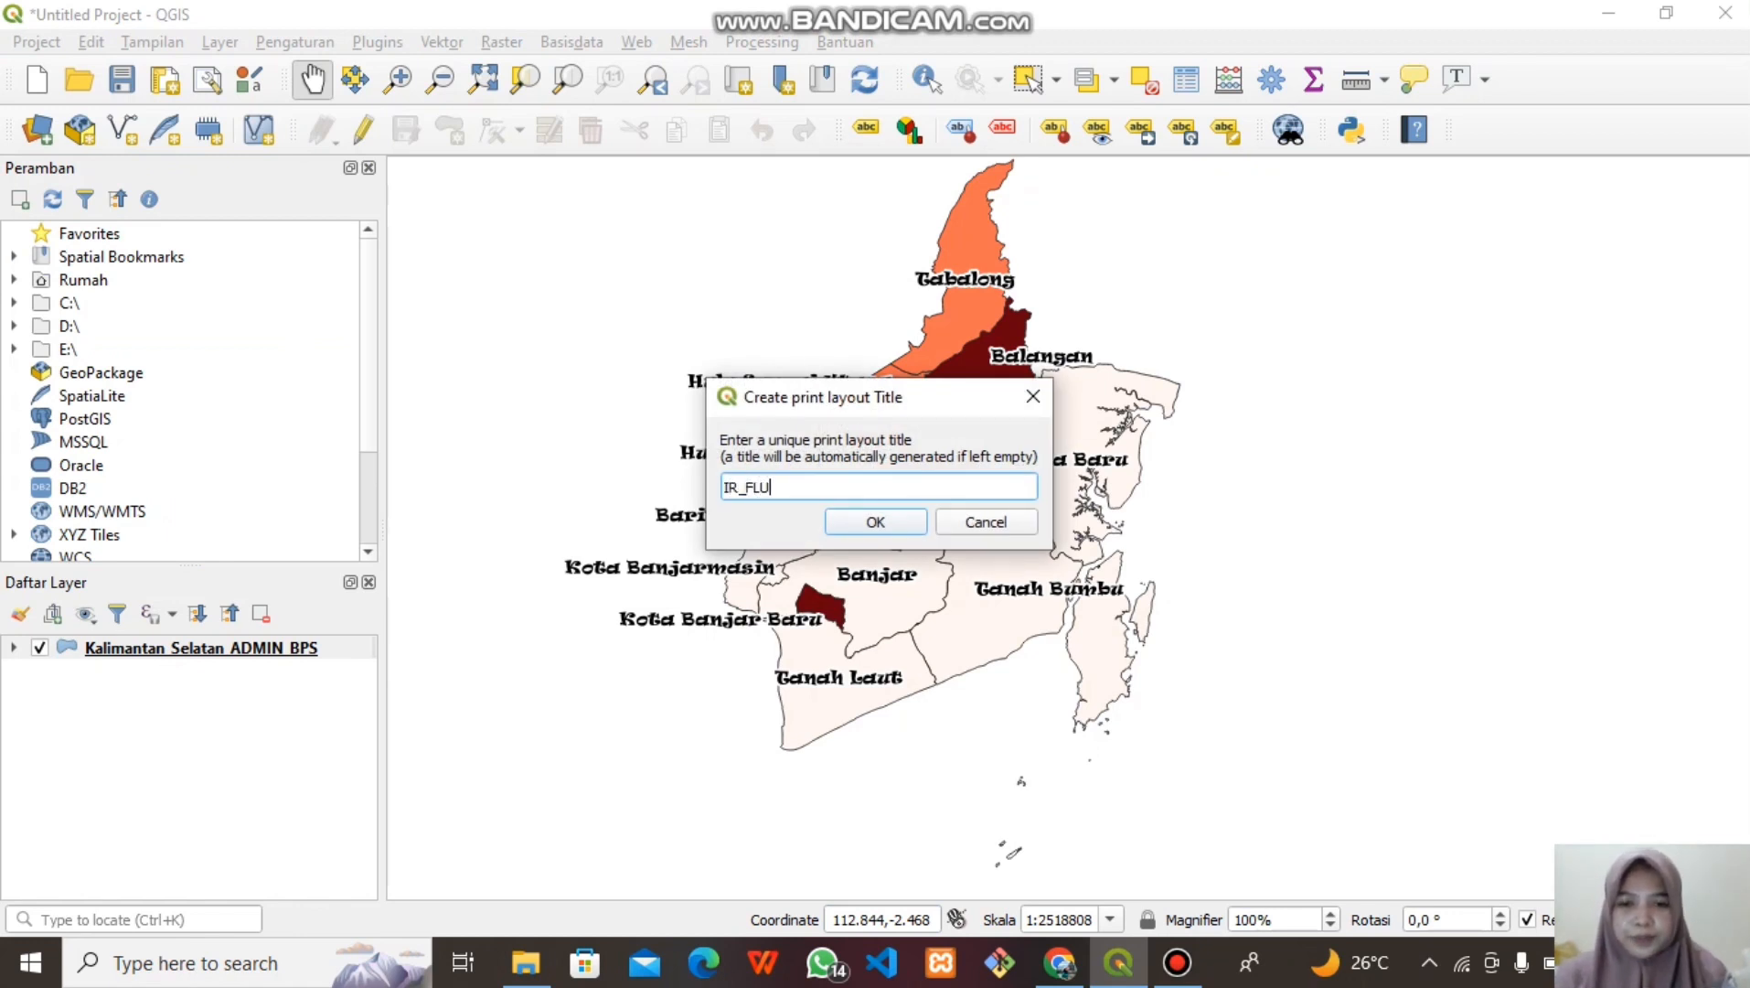
pyautogui.press('Return')
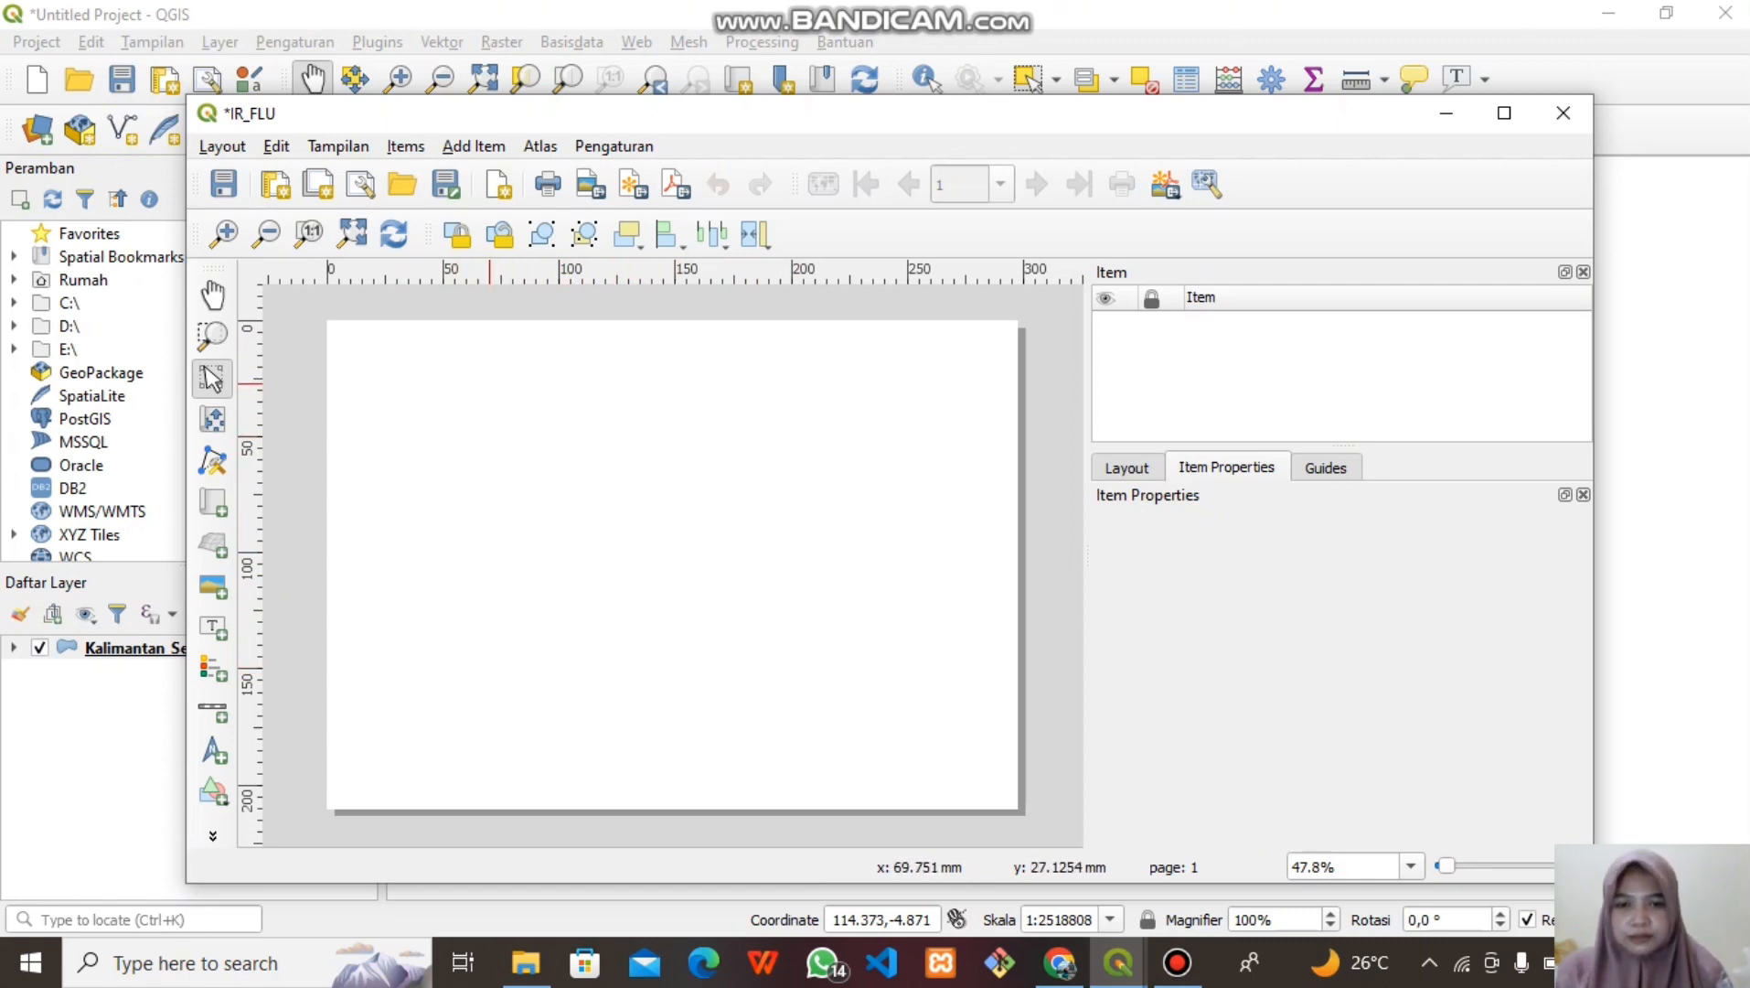
# Check the page size in Page Properties and keep it A4 landscape
pyautogui.rightClick(639, 514)
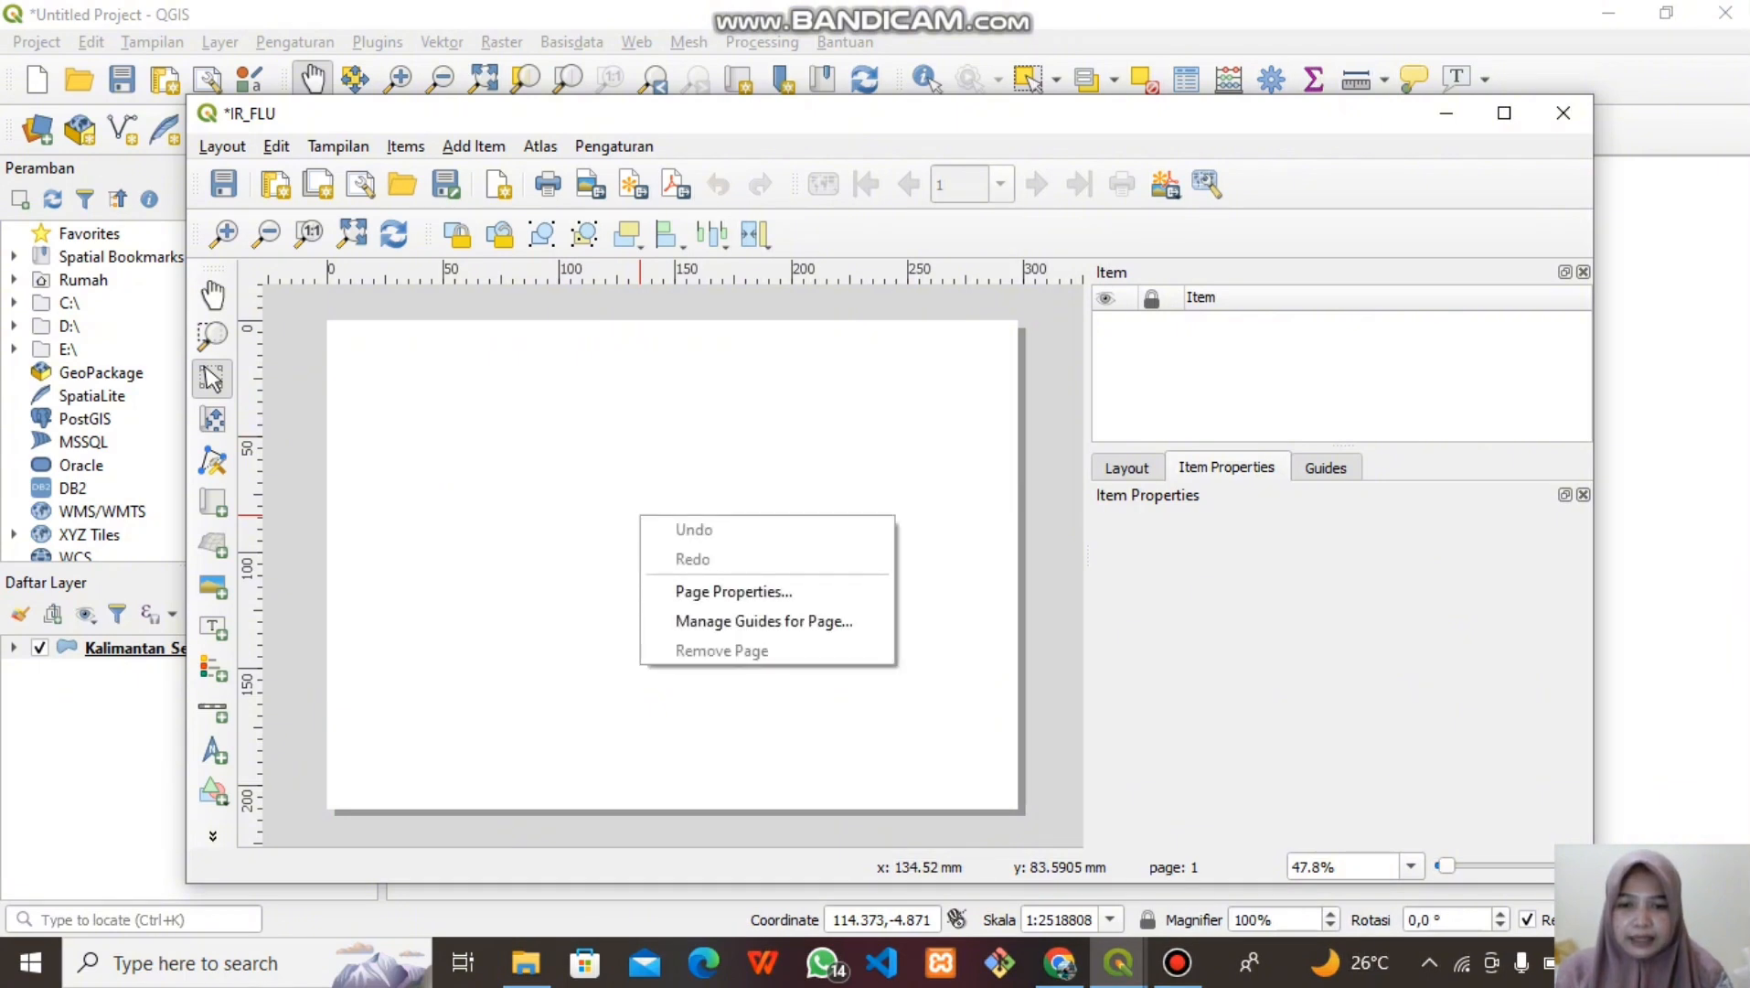
pyautogui.click(733, 590)
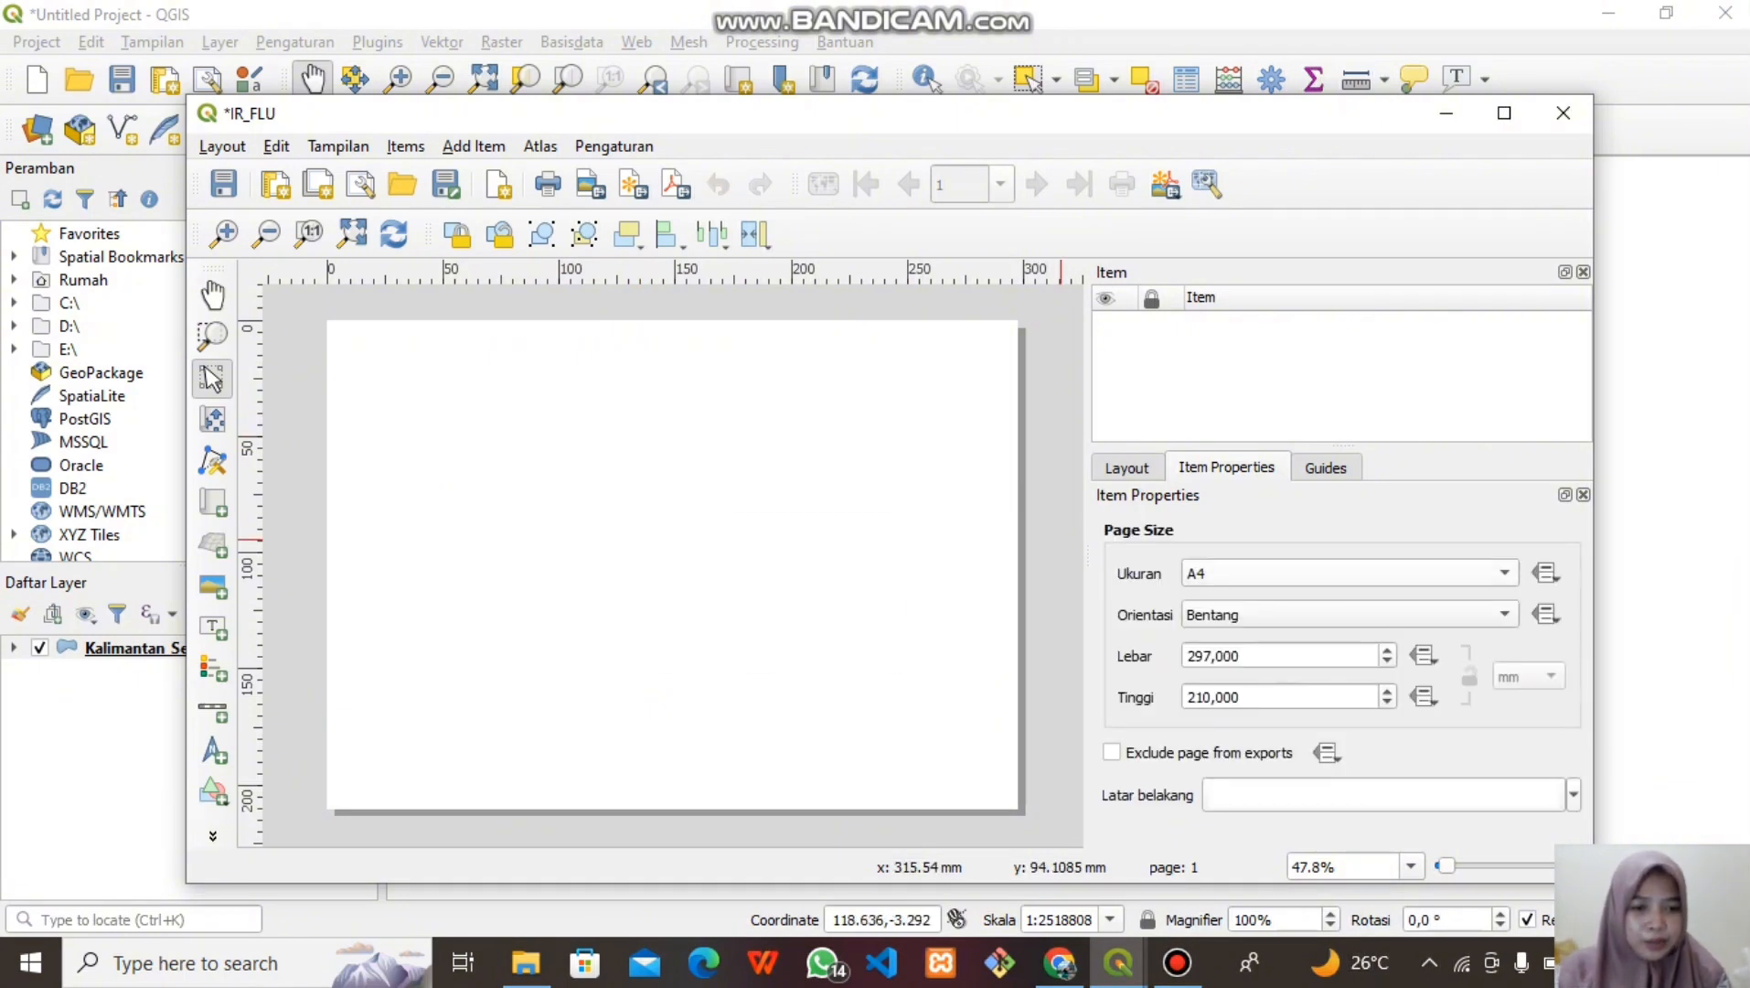
pyautogui.click(1345, 572)
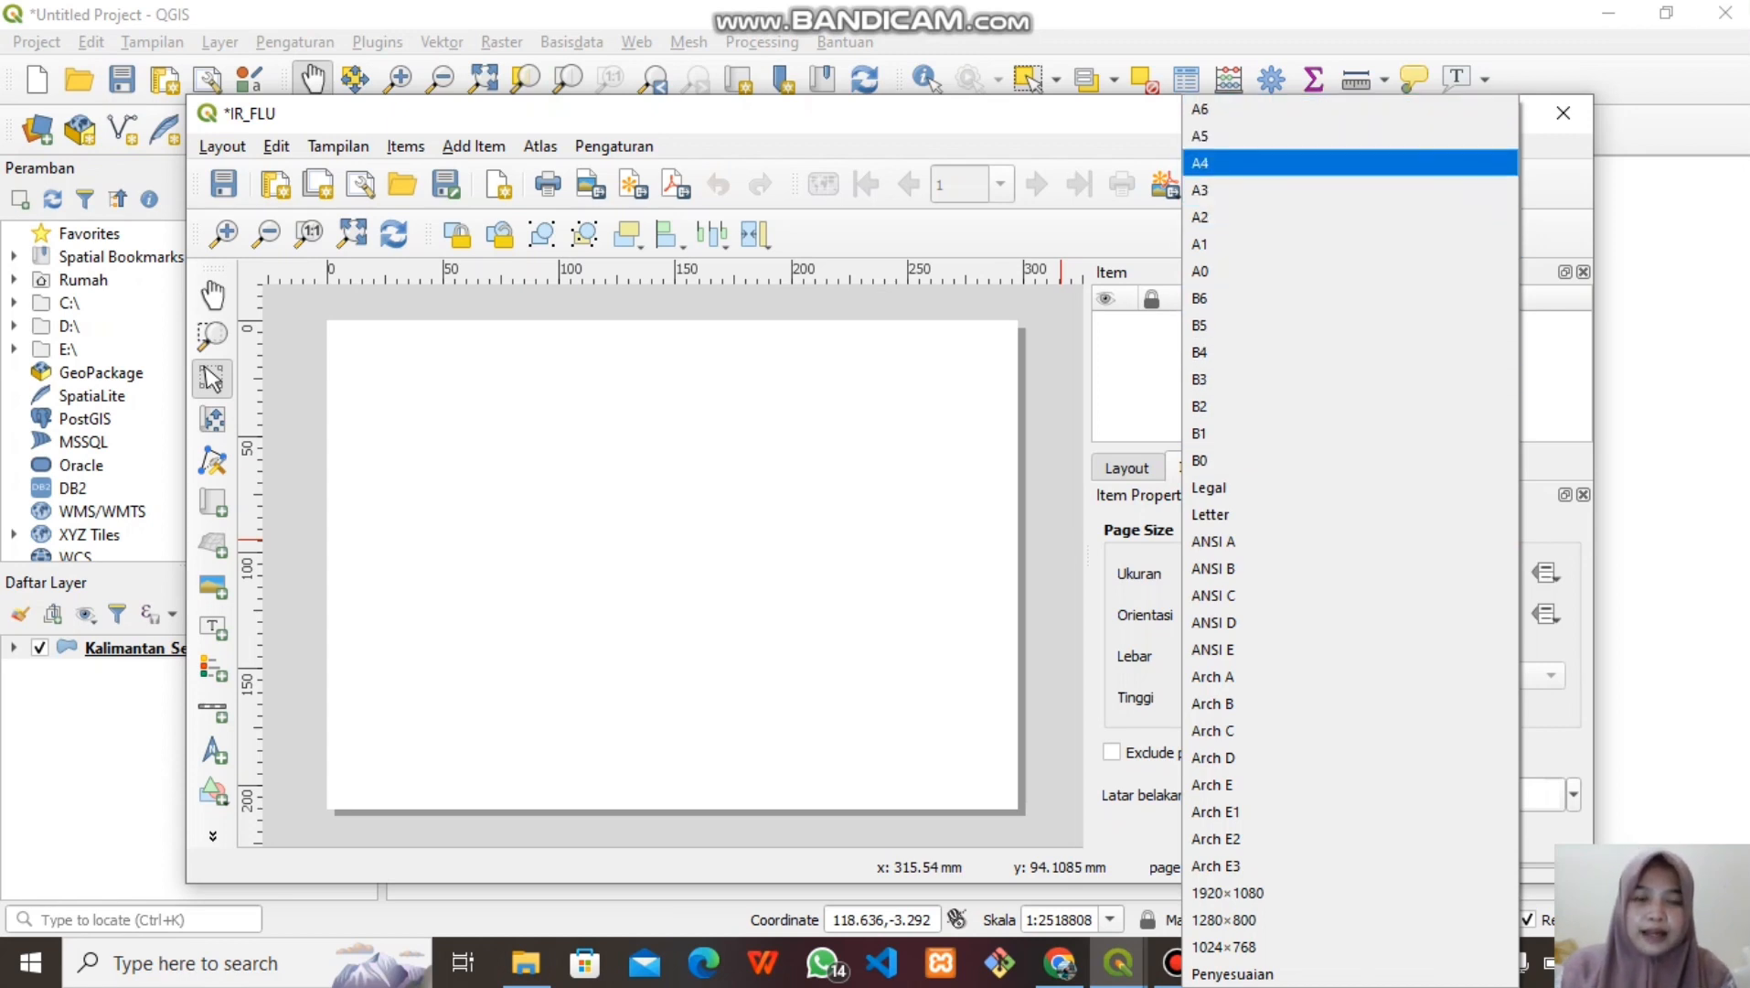
pyautogui.click(1230, 164)
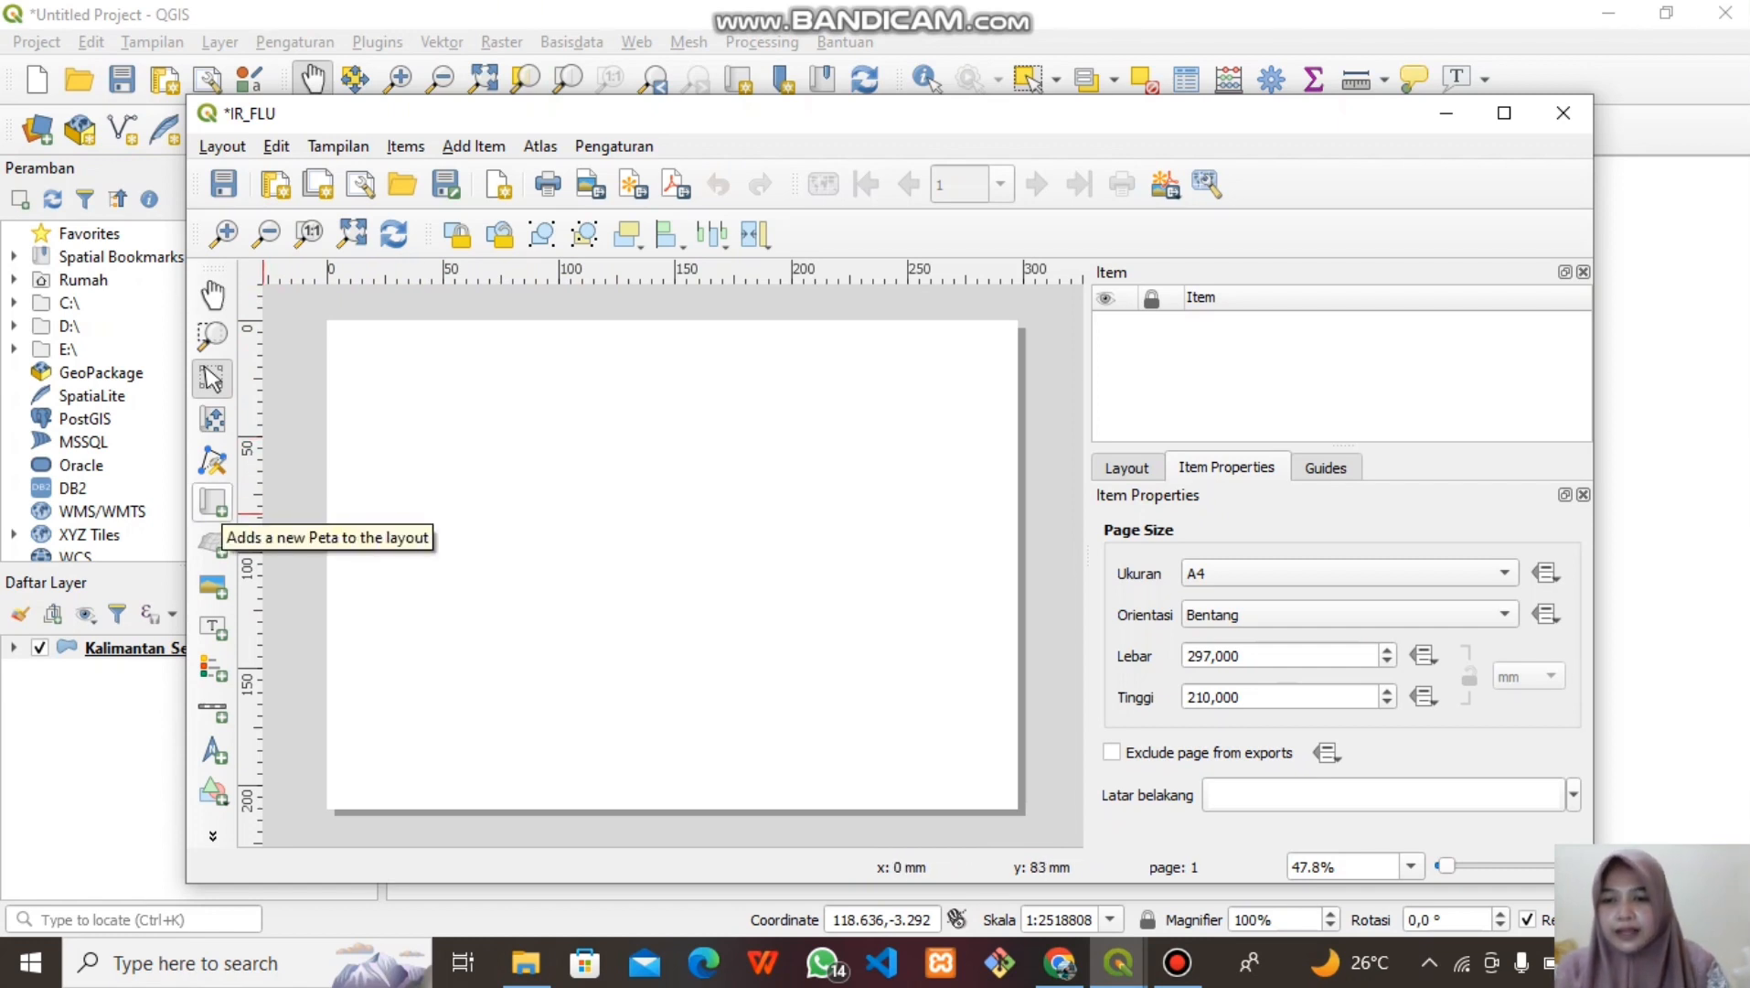
# Add a map item over the left side of the layout page showing the labelled IR_FLU map
pyautogui.click(213, 501)
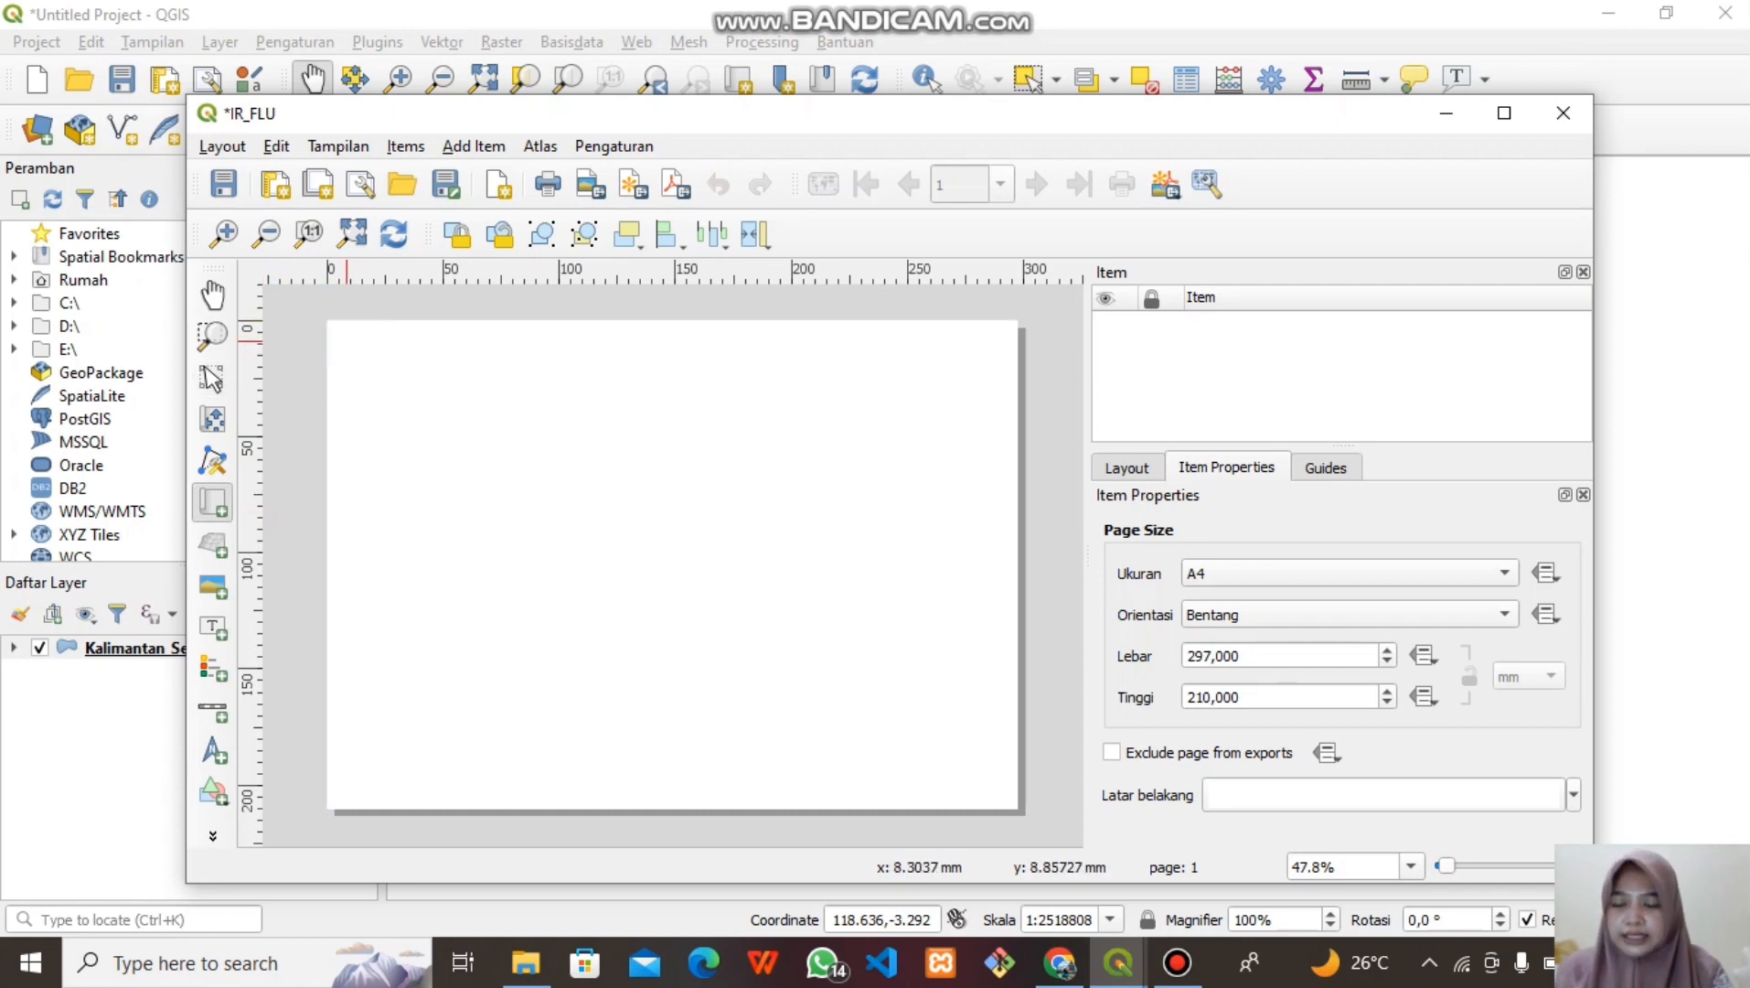
pyautogui.moveTo(344, 339); pyautogui.dragTo(849, 784)
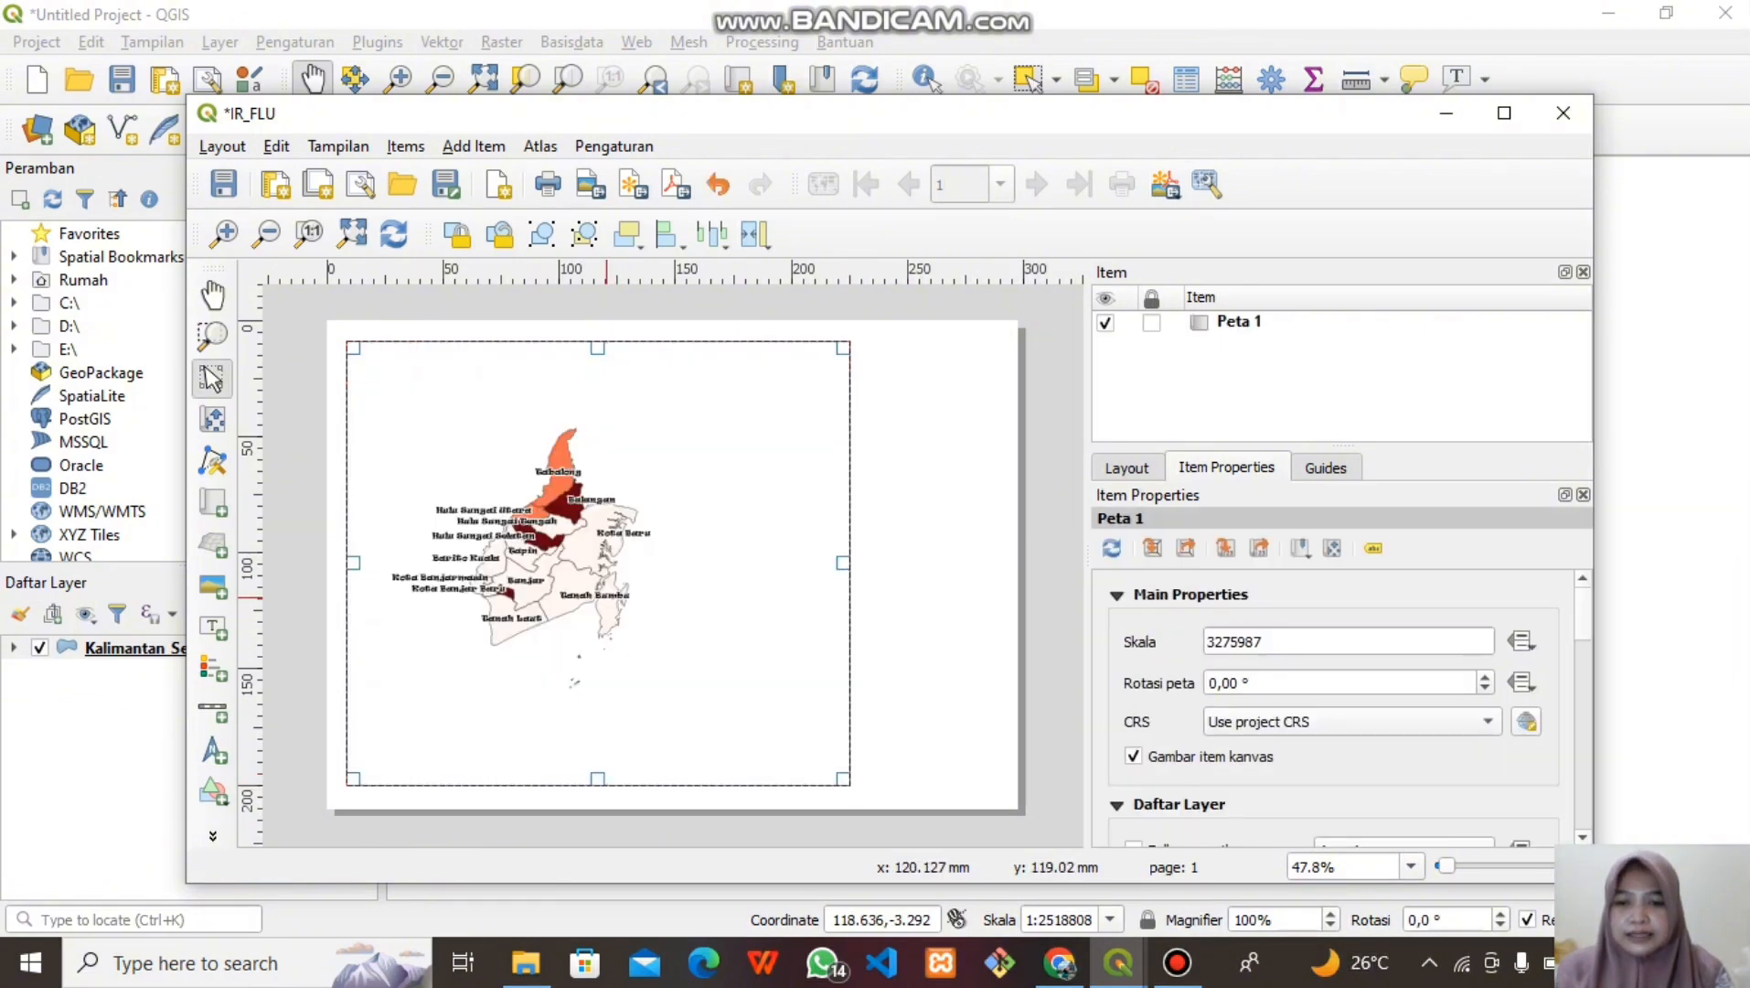
pyautogui.scroll(1, 605, 596)
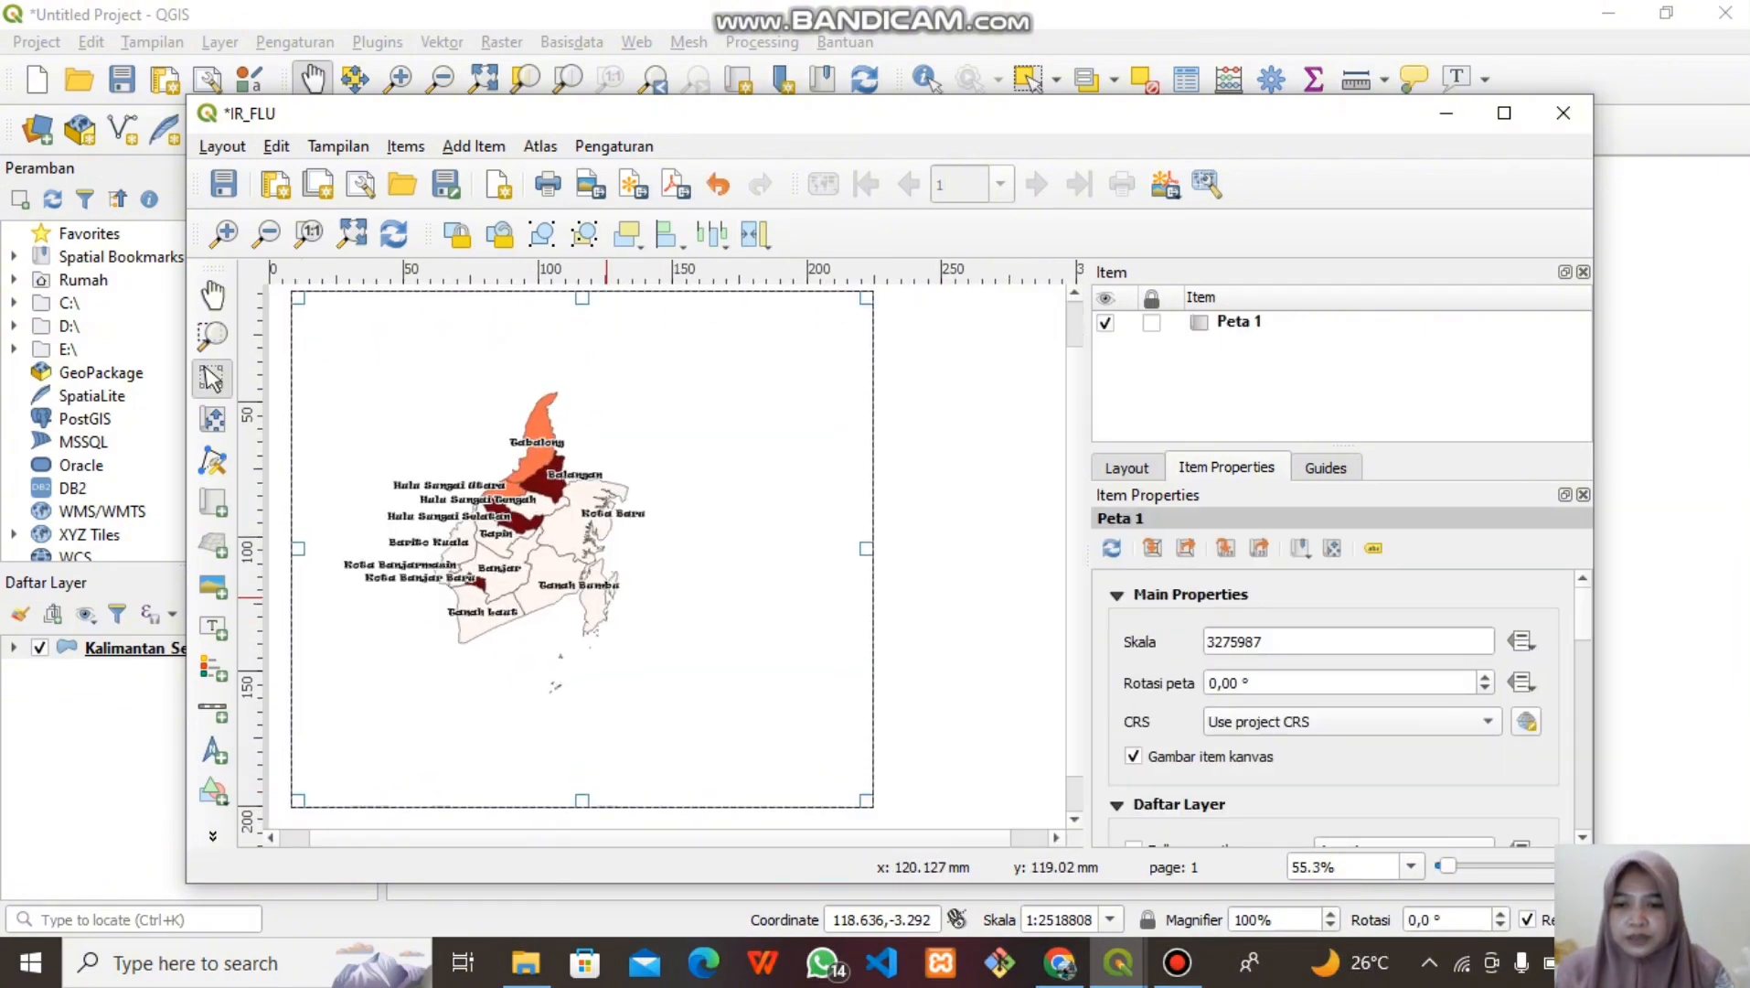
pyautogui.scroll(3, 606, 596)
pyautogui.scroll(-2, 606, 597)
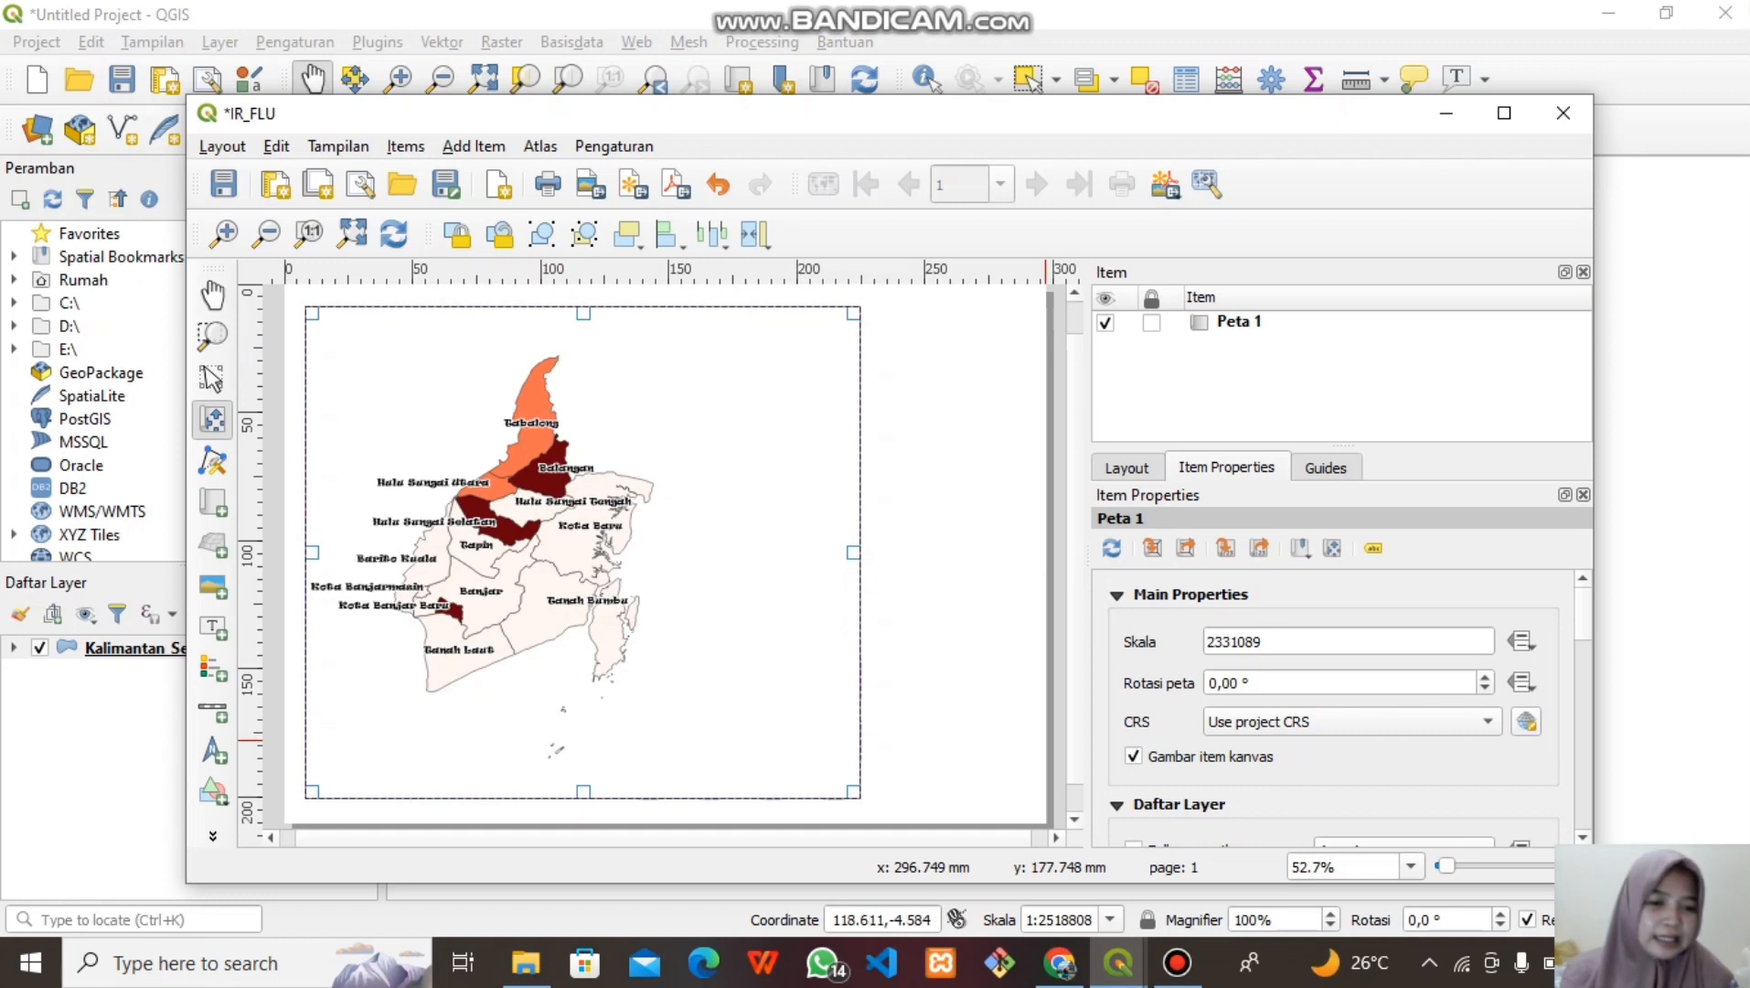
pyautogui.scroll(-5, 1335, 709)
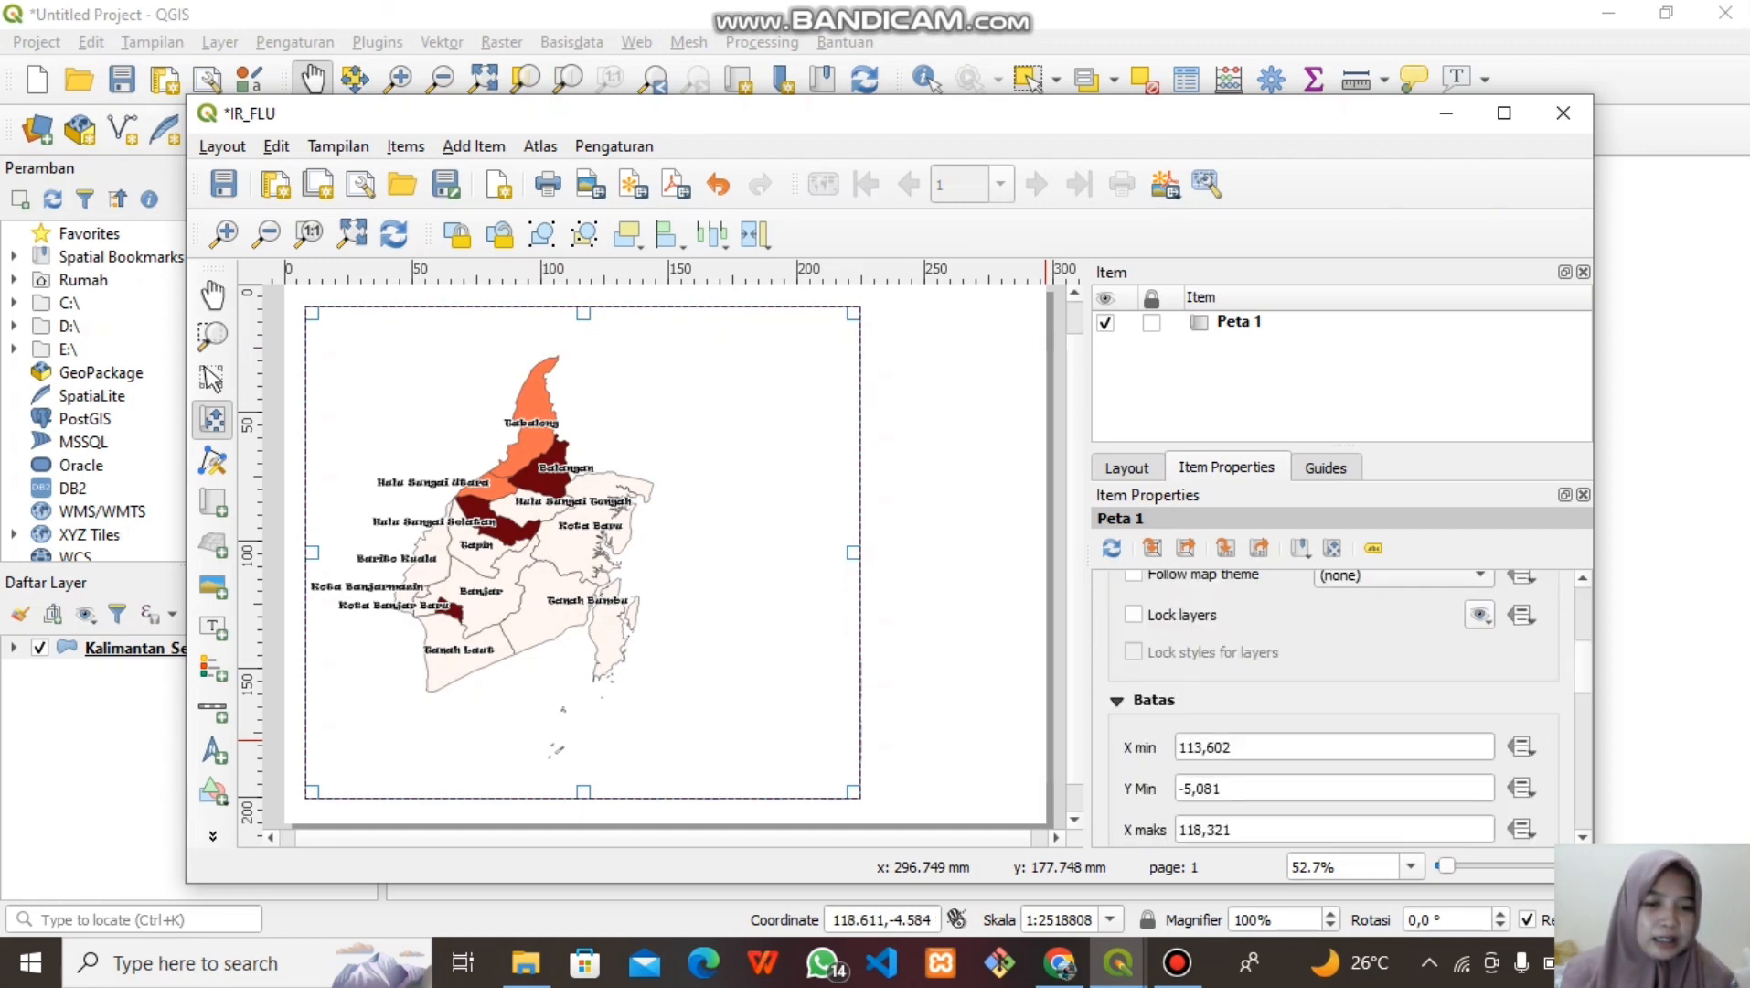
pyautogui.scroll(-5, 1335, 709)
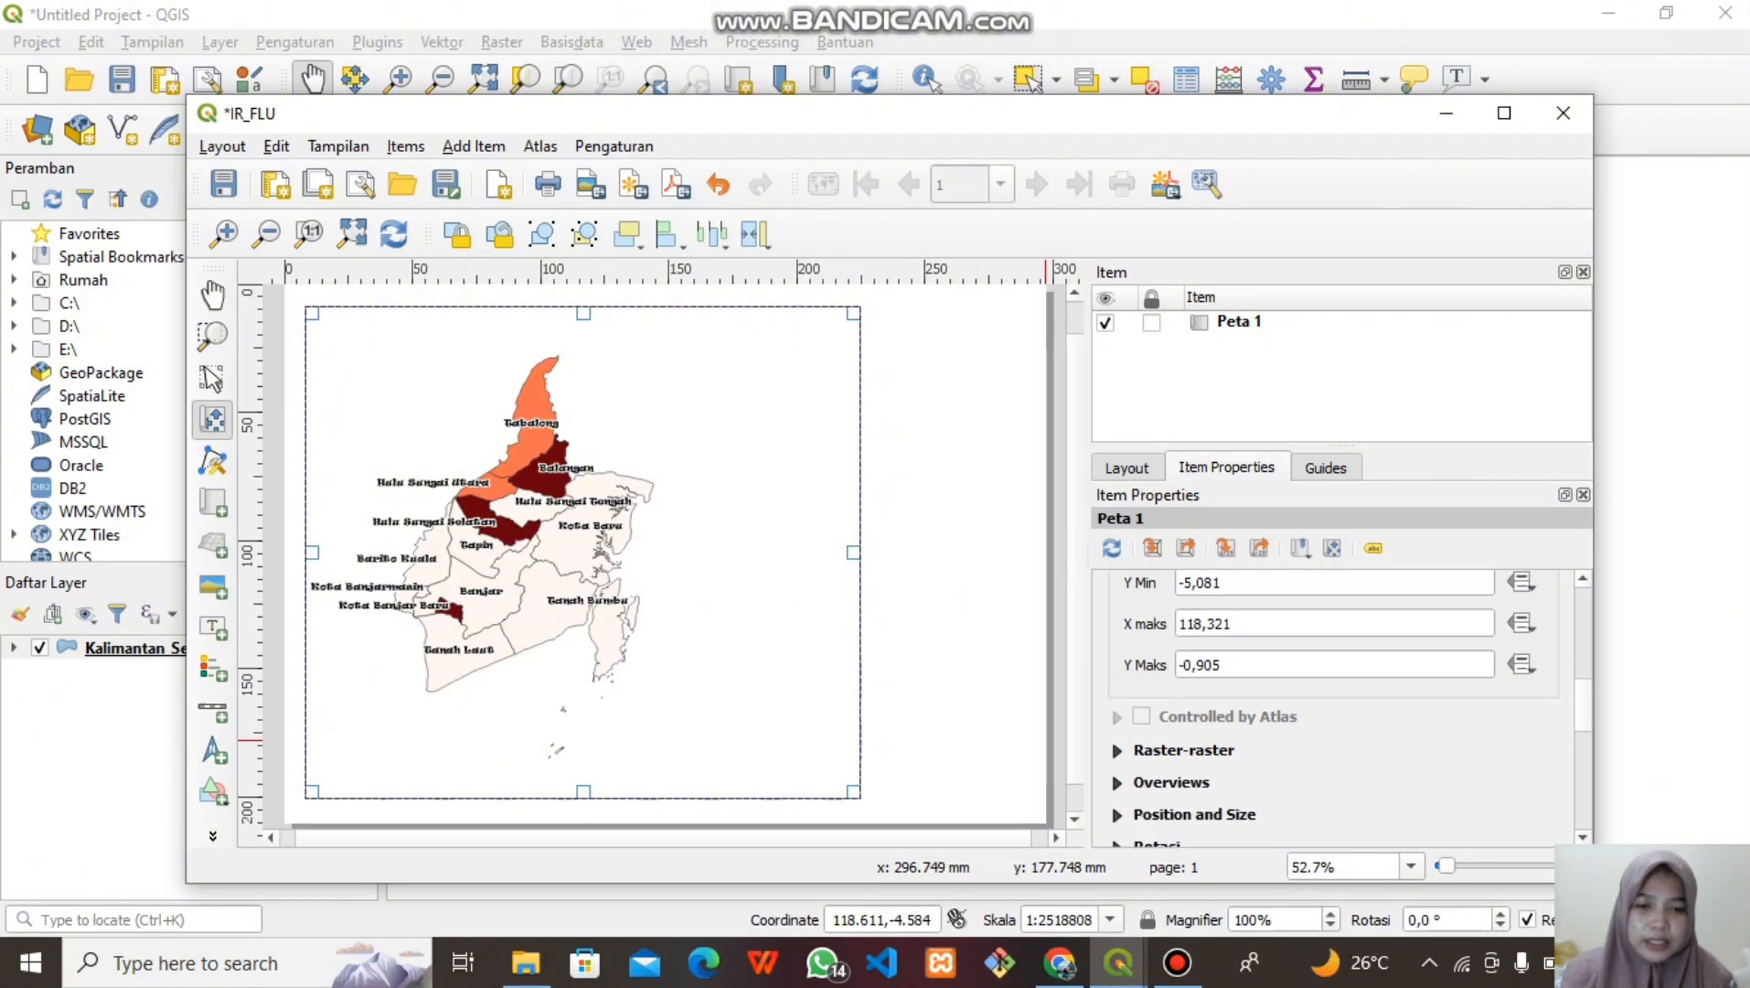
# Add Grid 1 to the map and set its CRS to EPSG:32750 (WGS 84 / UTM zone 50S)
pyautogui.click(1118, 751)
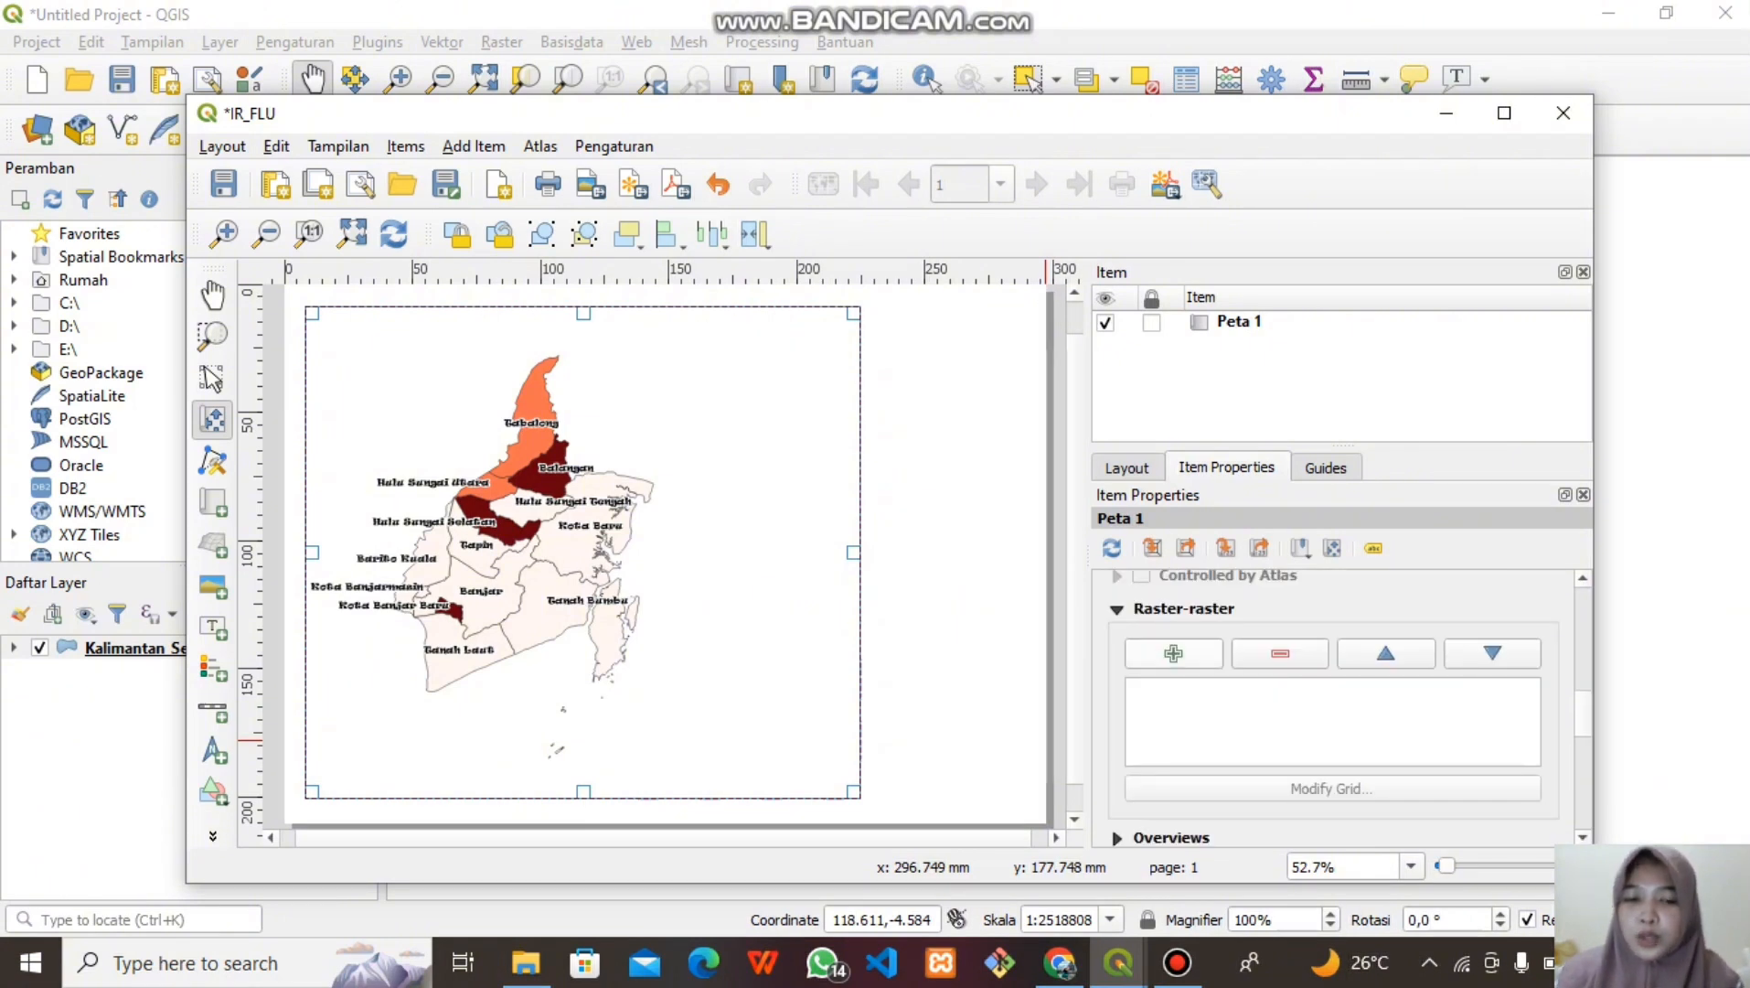
pyautogui.click(1173, 652)
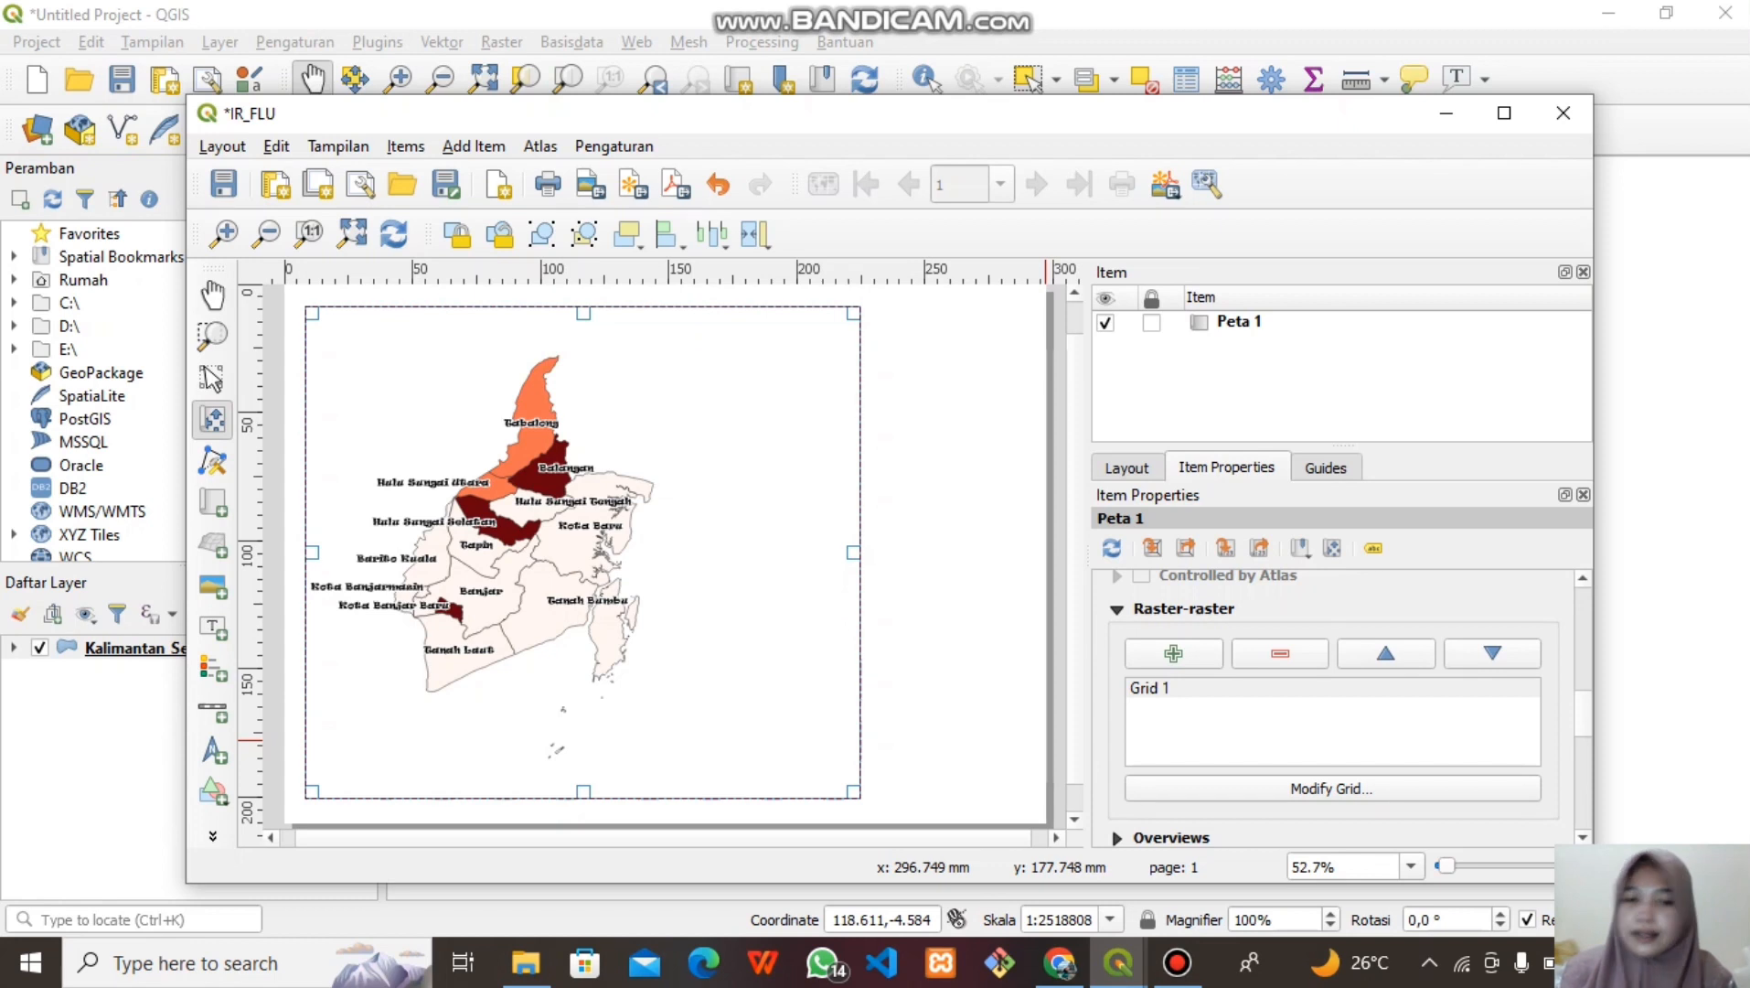
pyautogui.doubleClick(1150, 687)
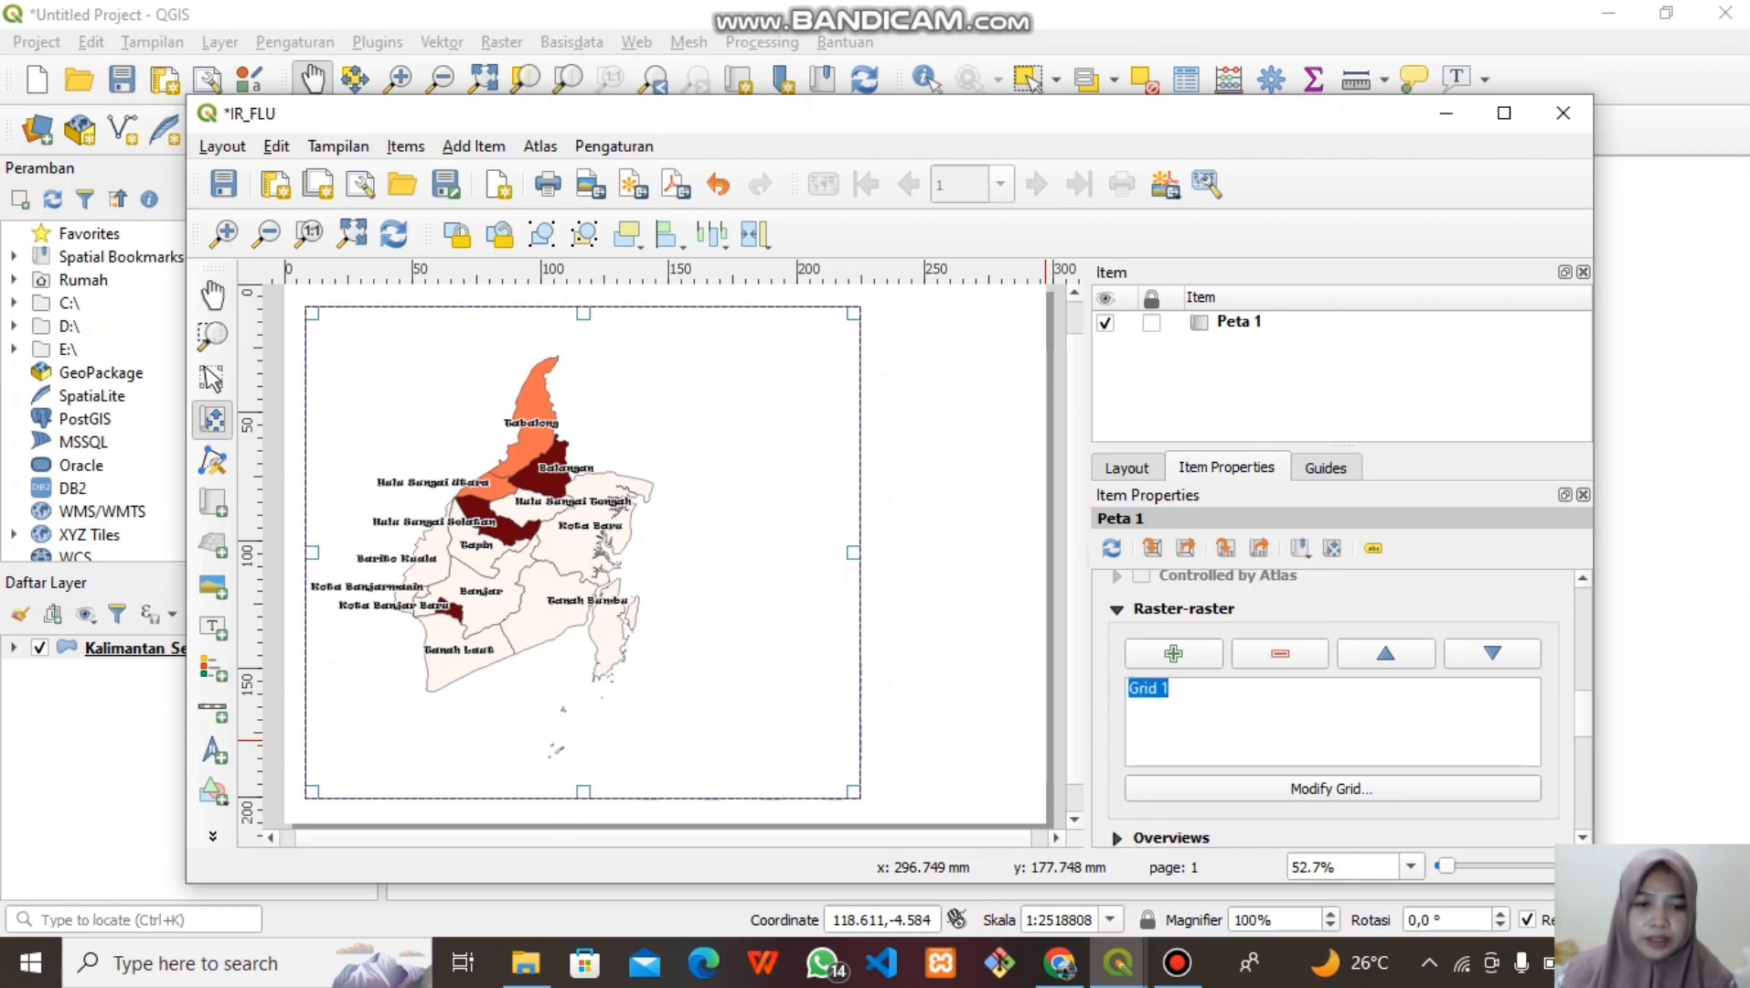
pyautogui.click(1332, 787)
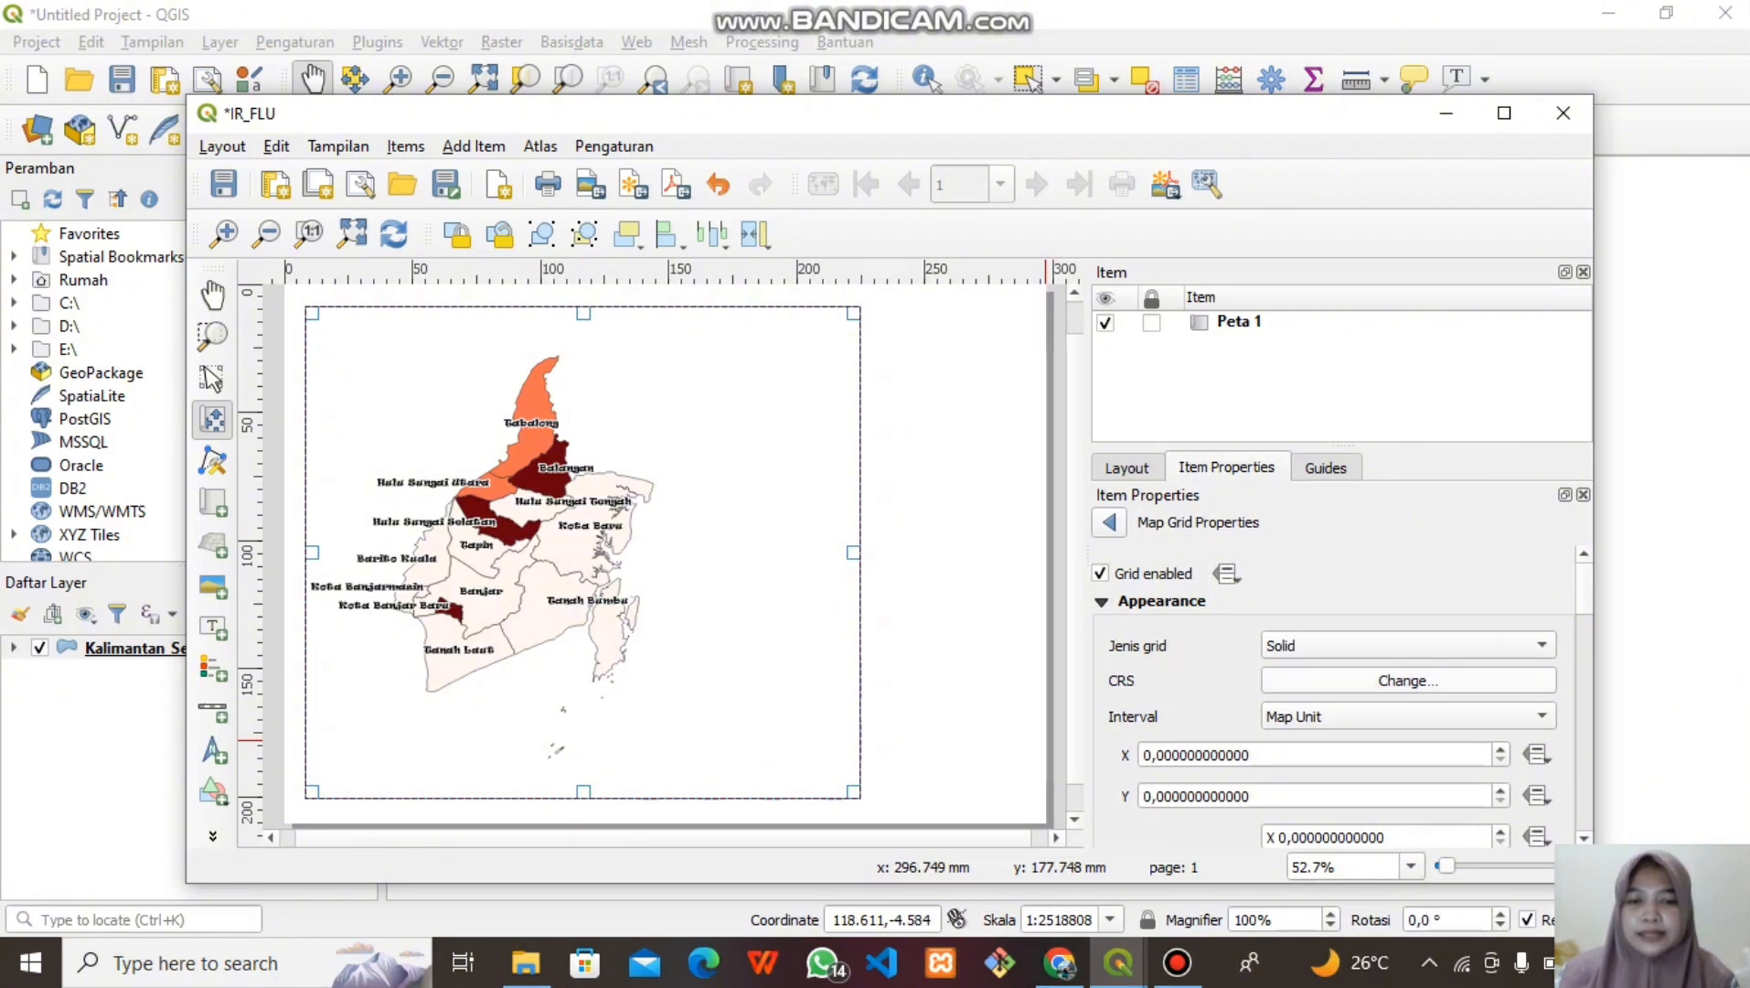
pyautogui.click(1407, 681)
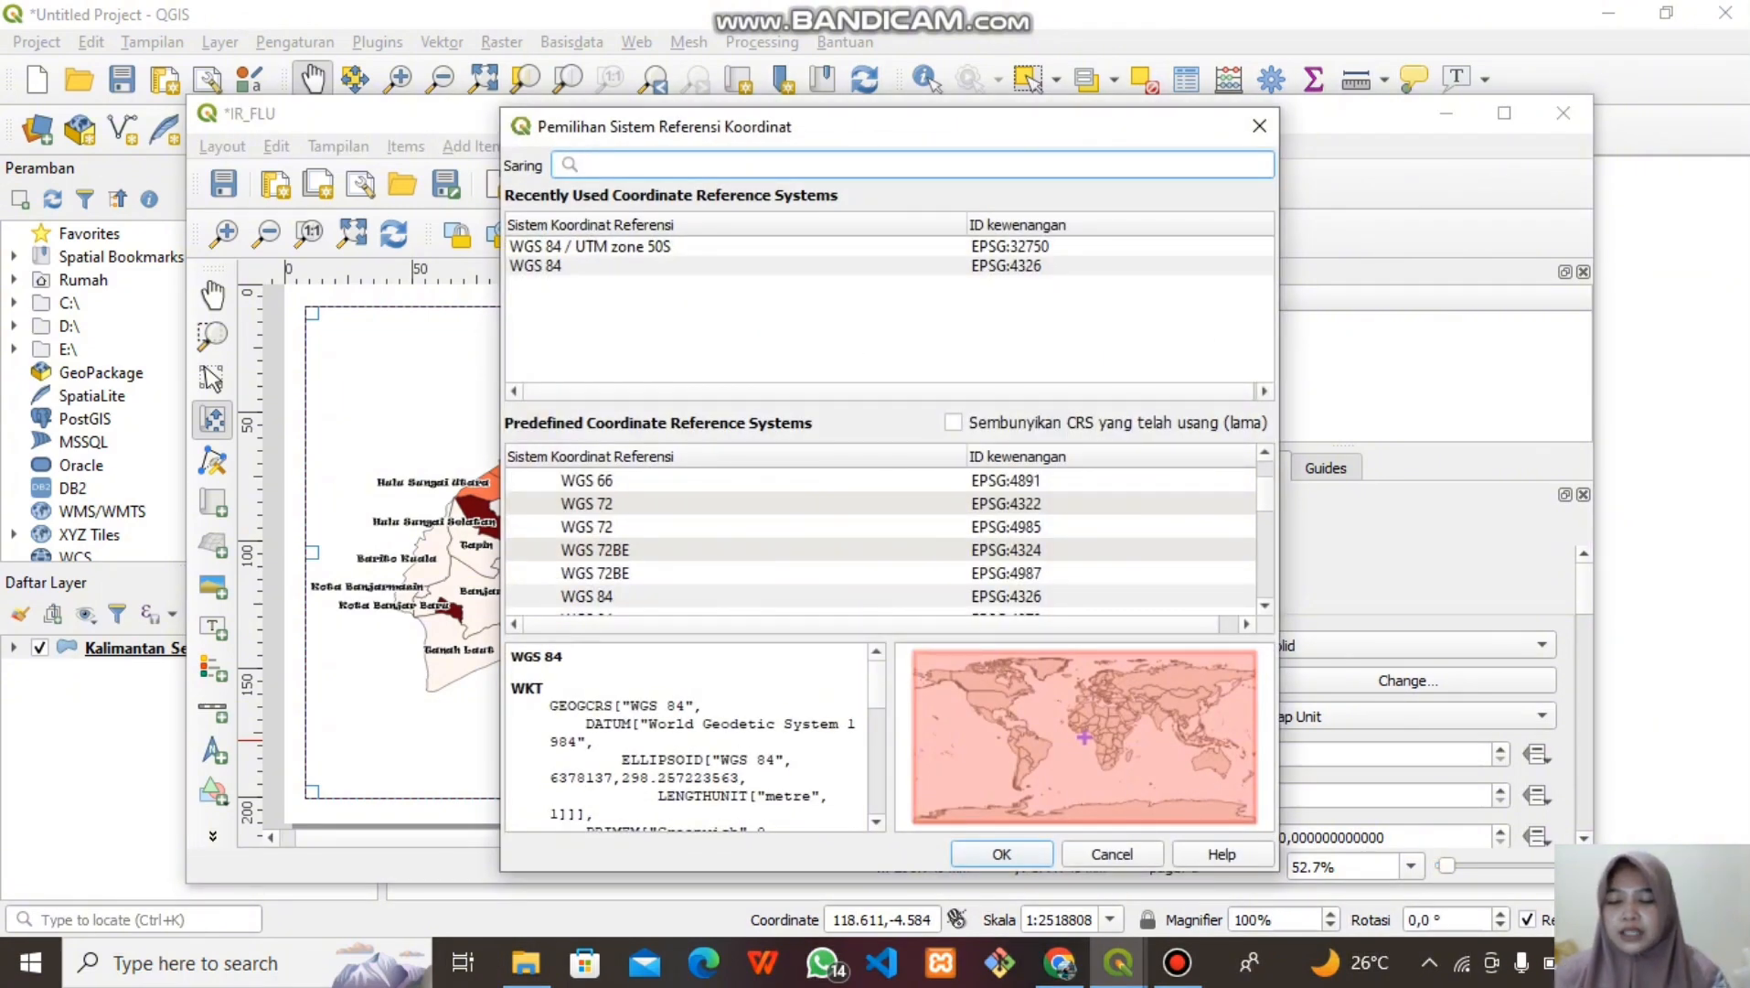
pyautogui.write('32750')
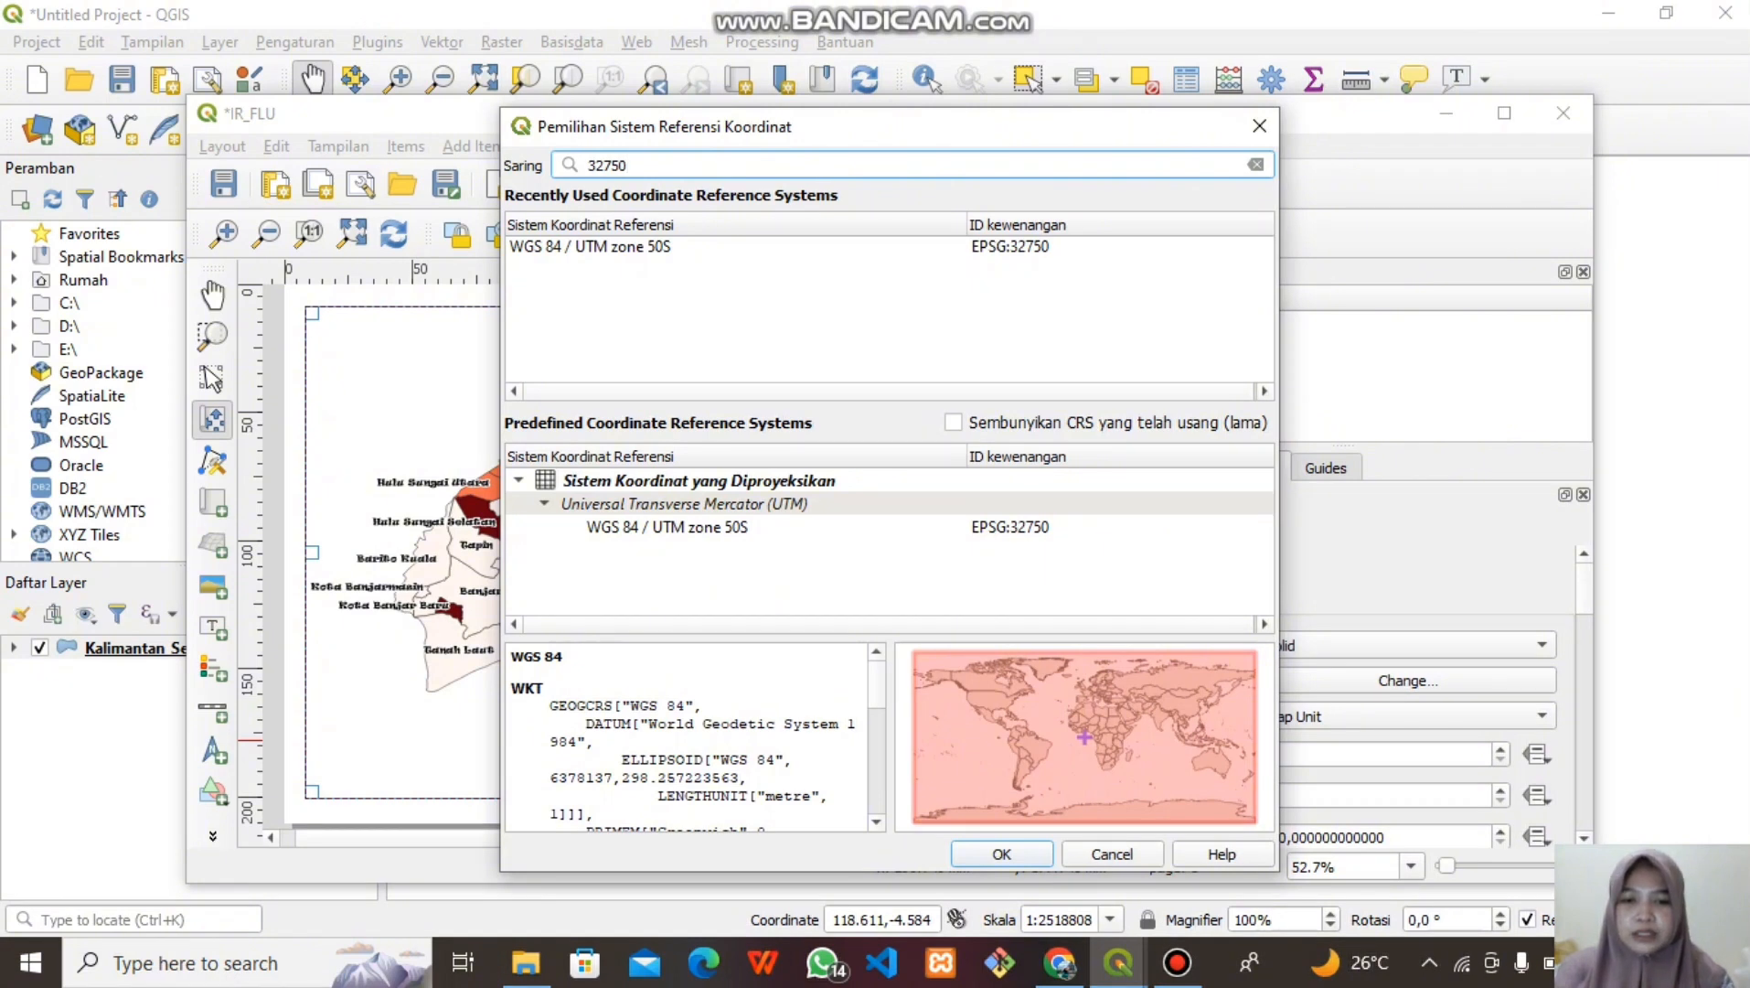
pyautogui.click(668, 528)
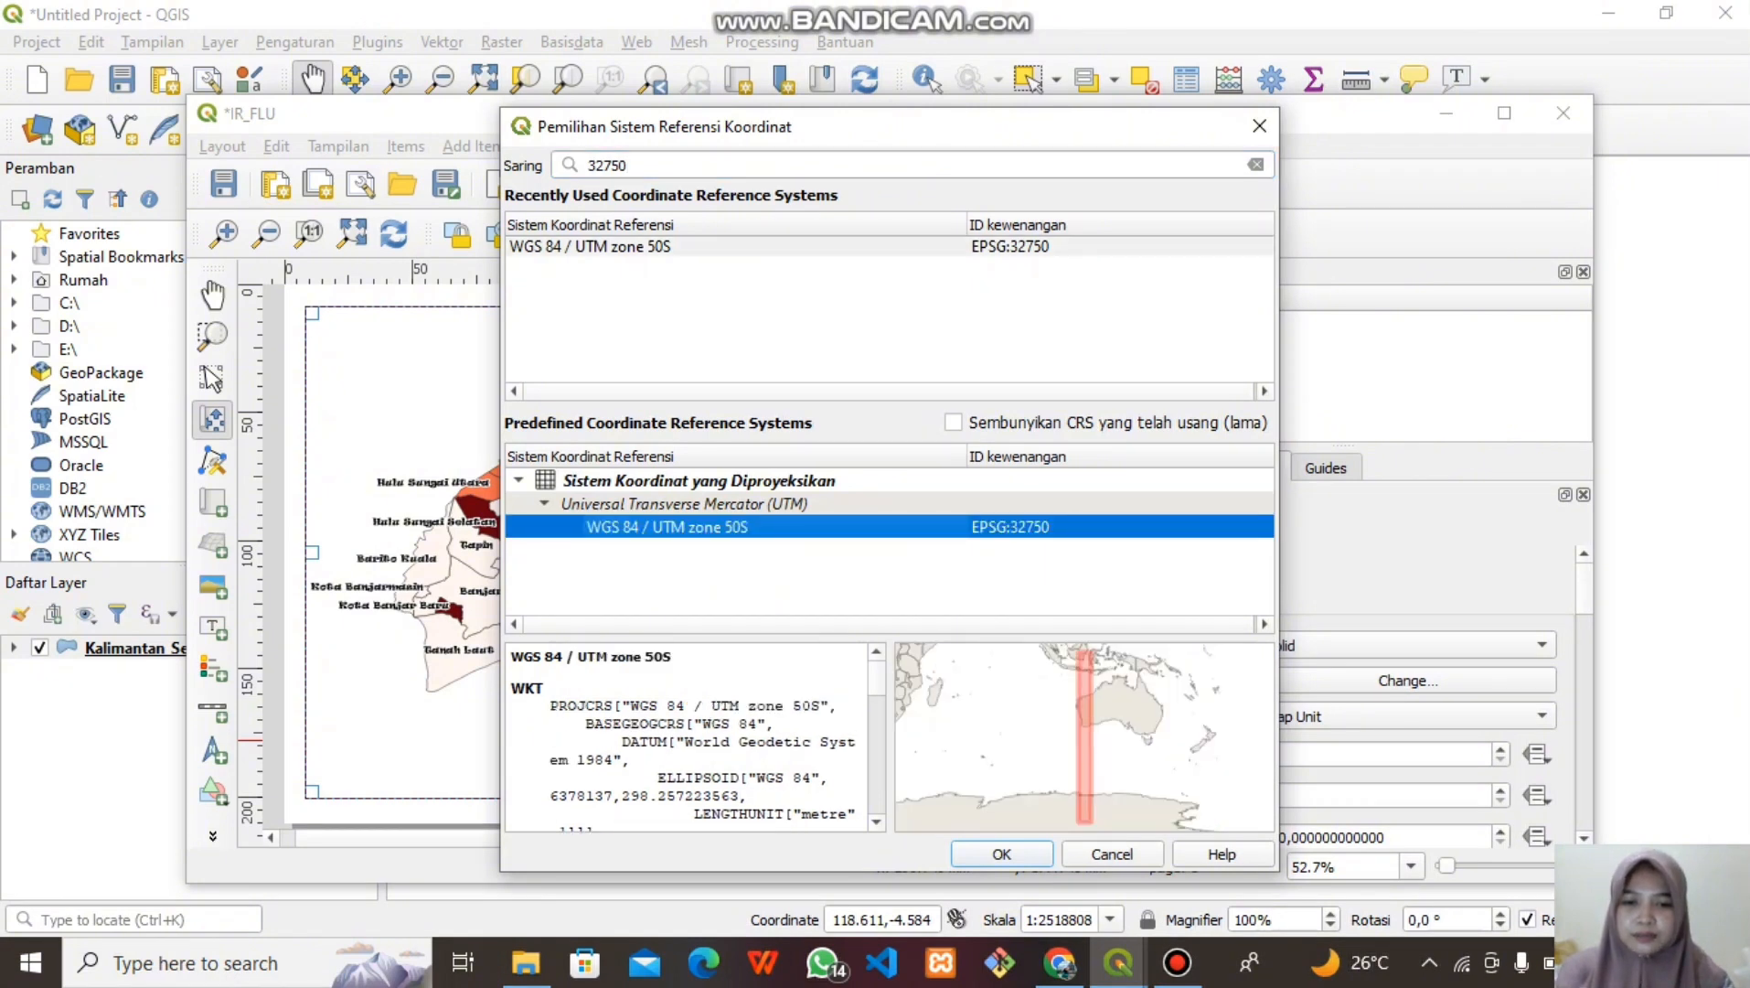
pyautogui.click(1001, 853)
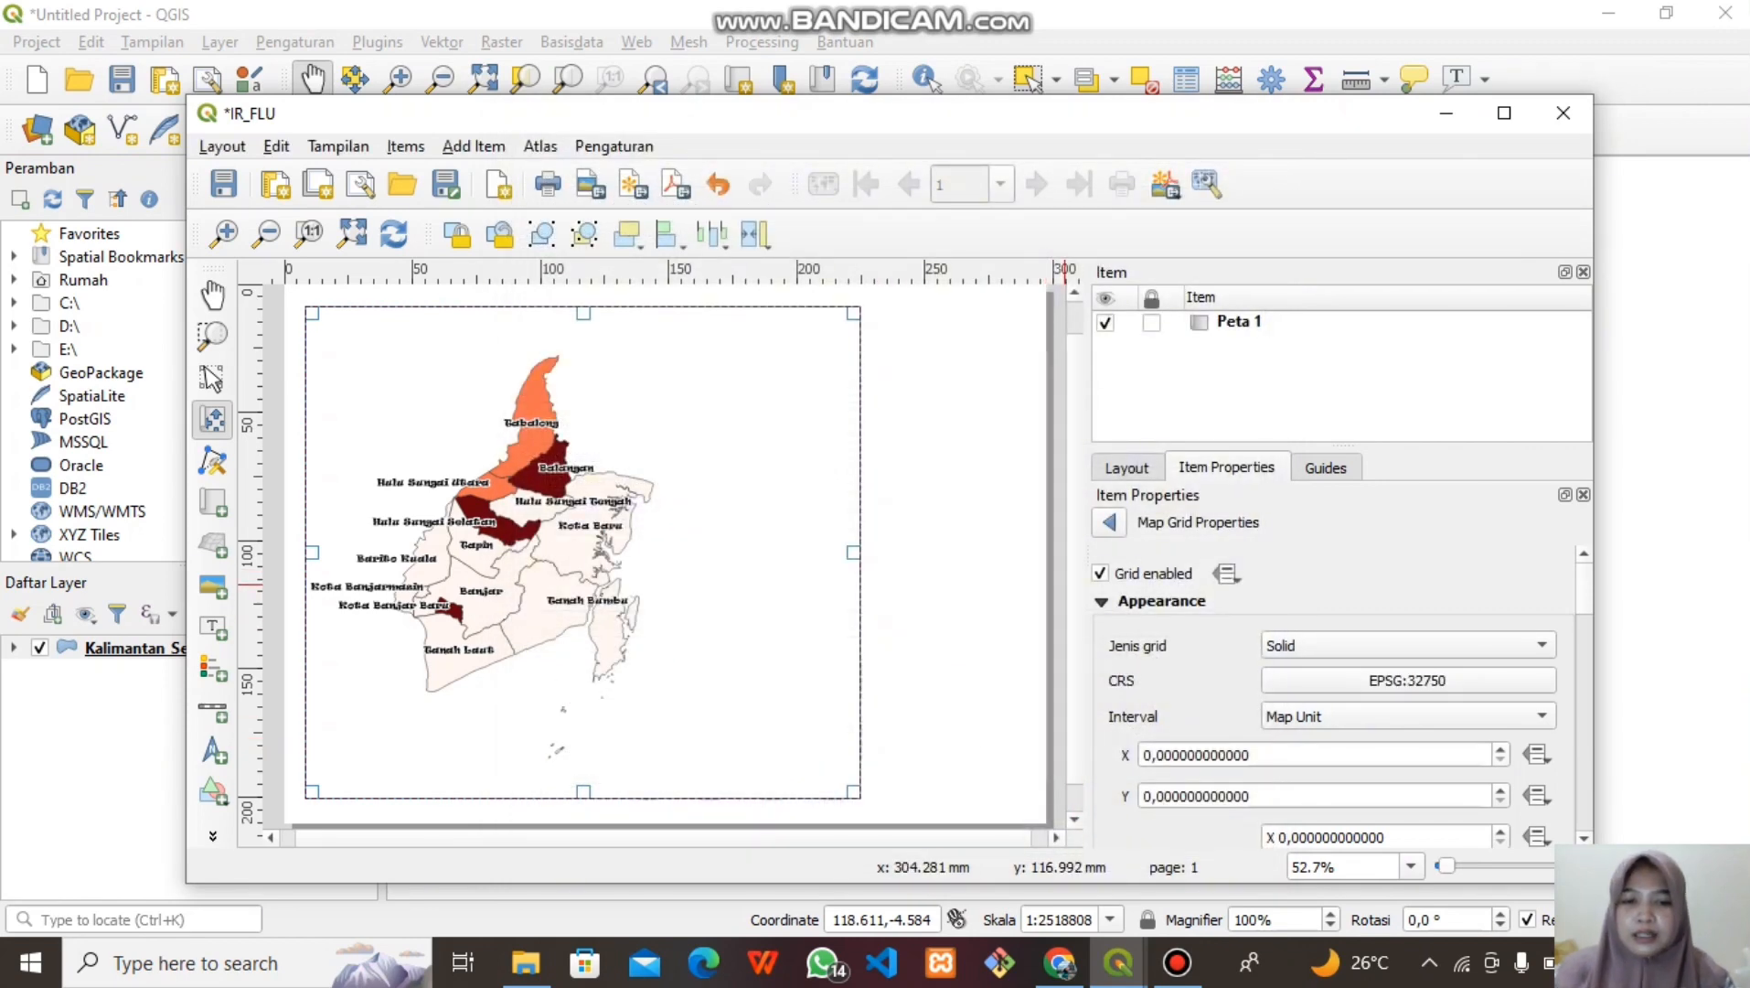
# Set the grid's X and Y intervals to 100000
pyautogui.click(1146, 754)
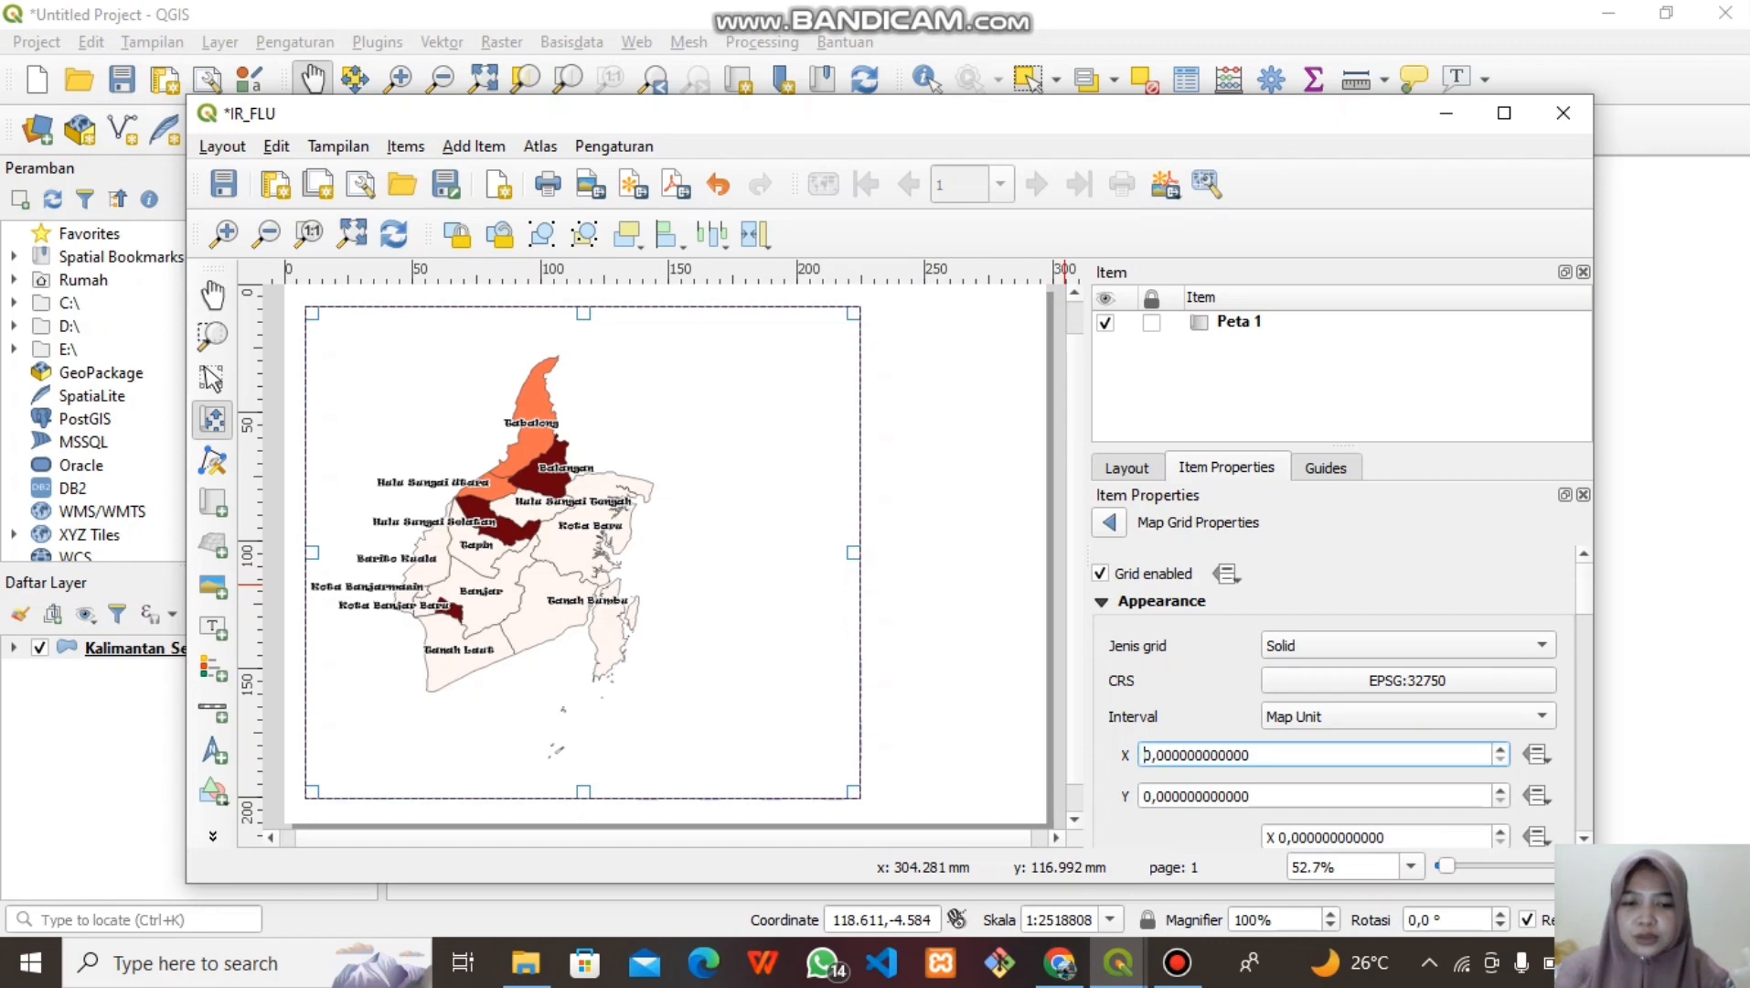
pyautogui.write('1000')
pyautogui.click(1146, 796)
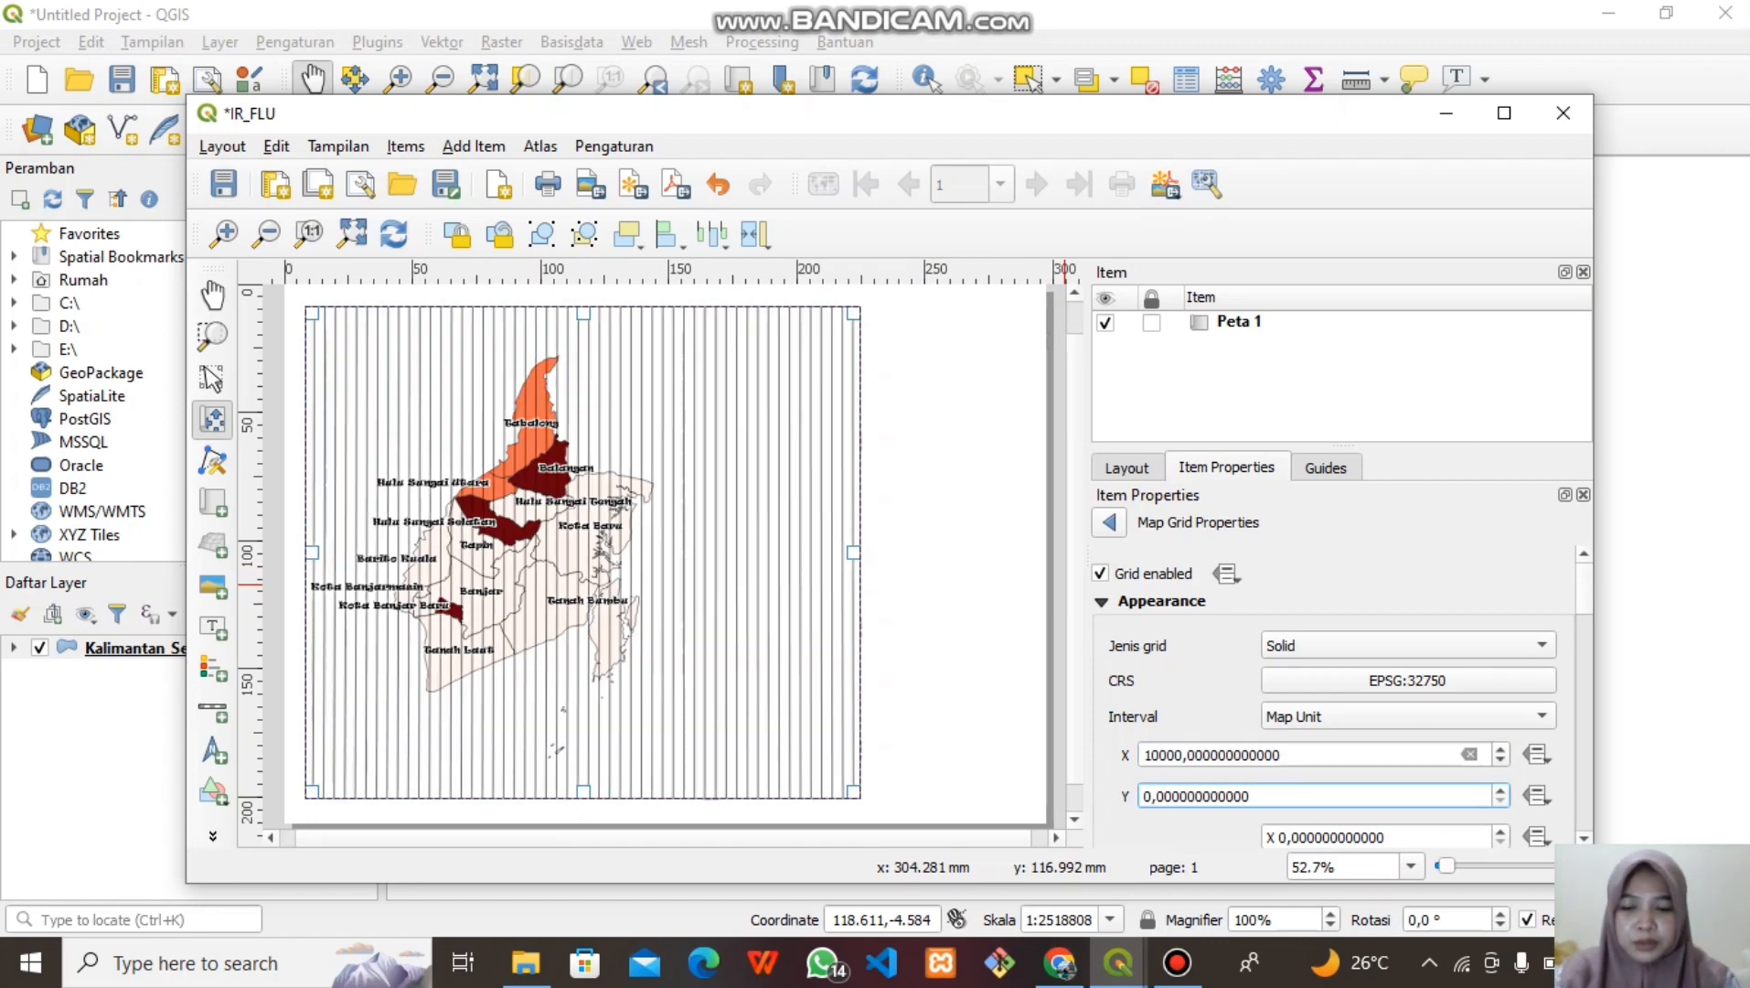
pyautogui.write('1000')
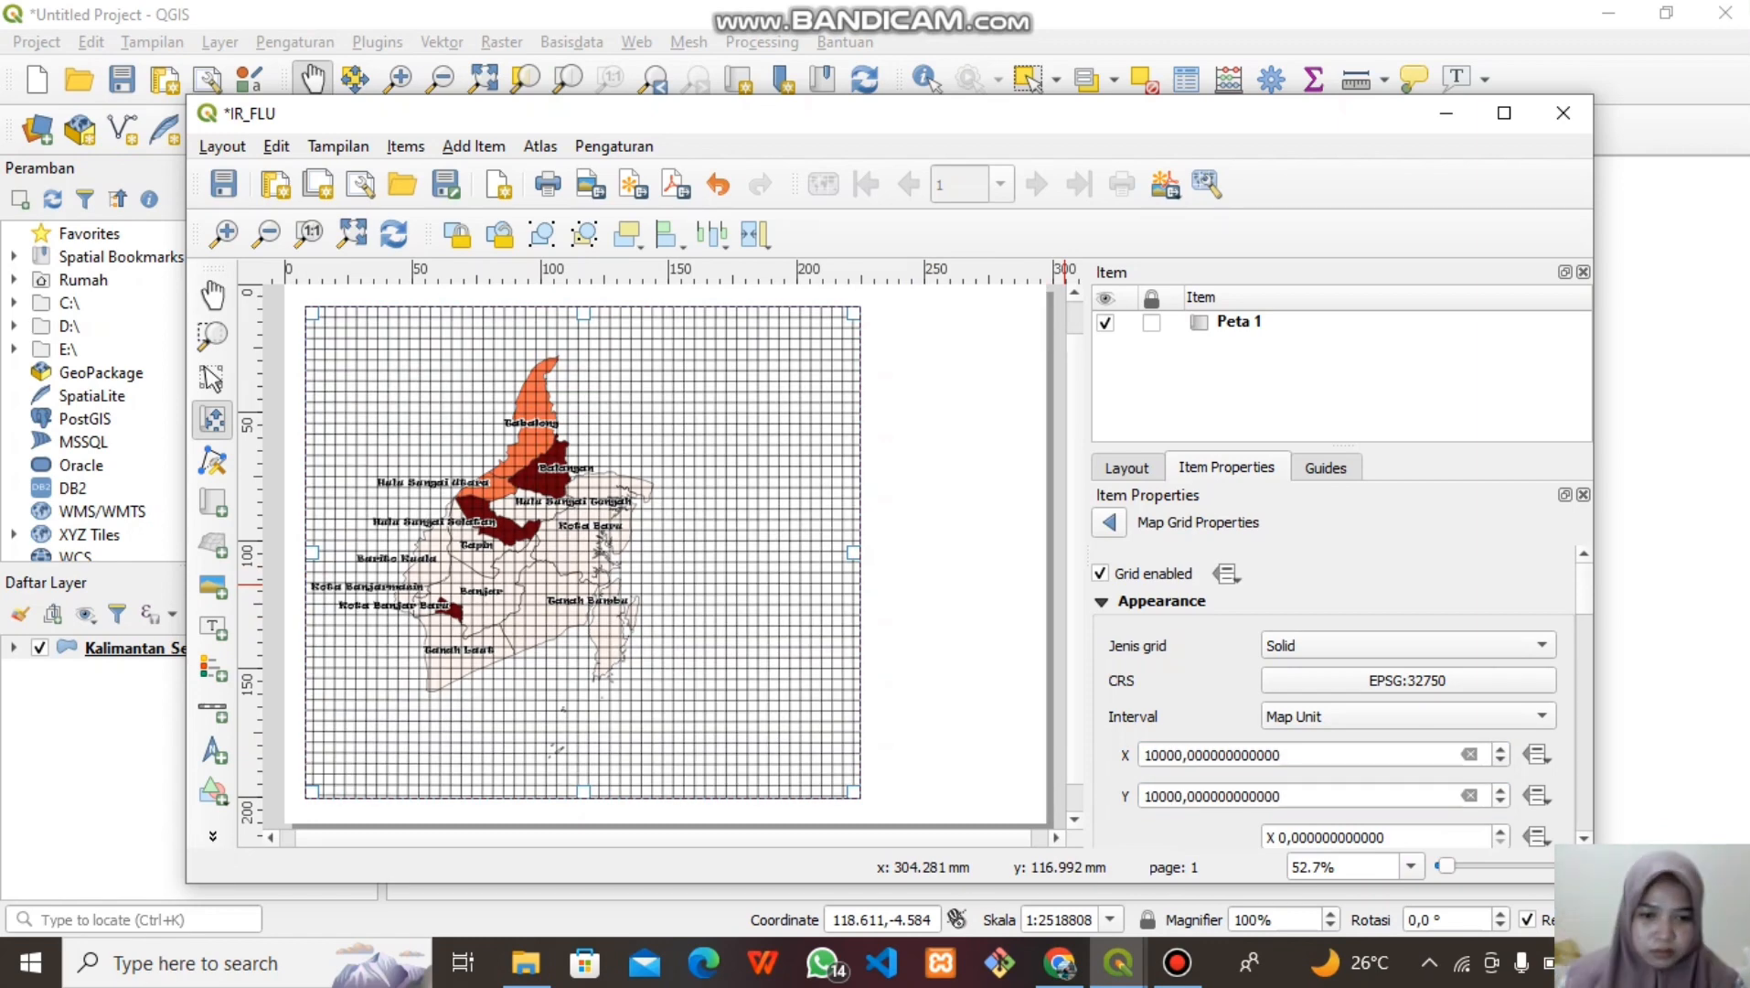
pyautogui.click(1176, 754)
pyautogui.write('0')
pyautogui.click(1168, 796)
pyautogui.write('0')
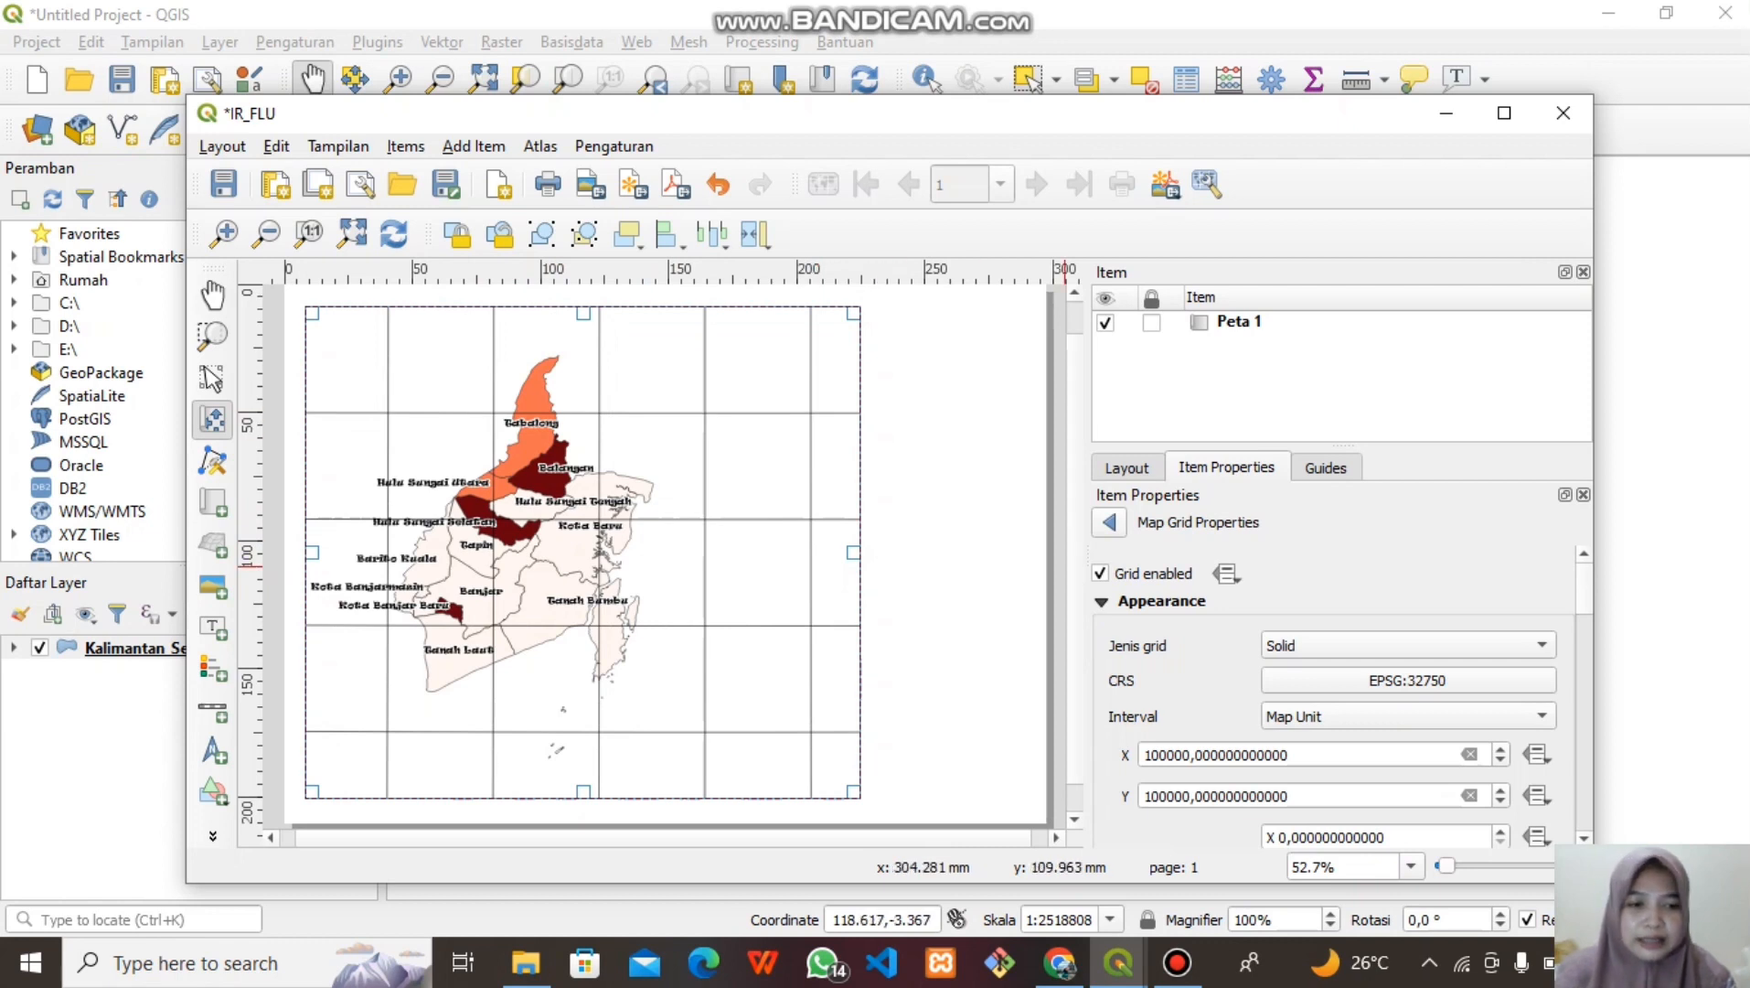
pyautogui.scroll(-5, 1336, 695)
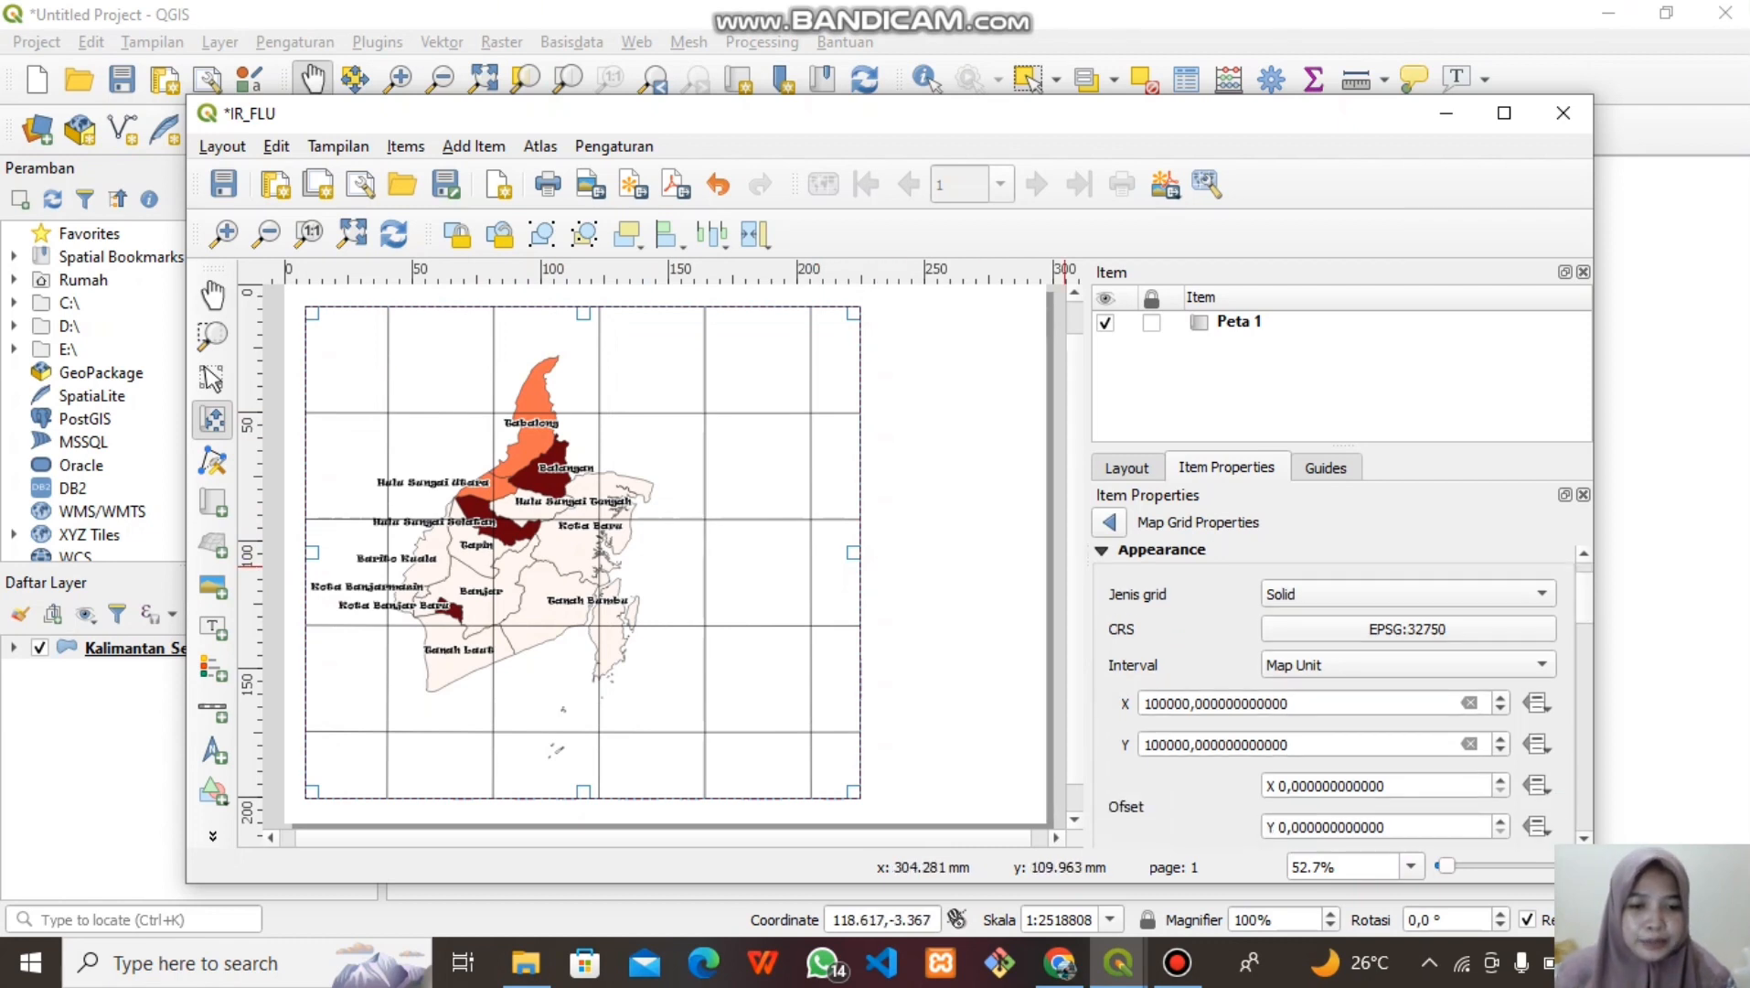
pyautogui.scroll(-2, 1335, 695)
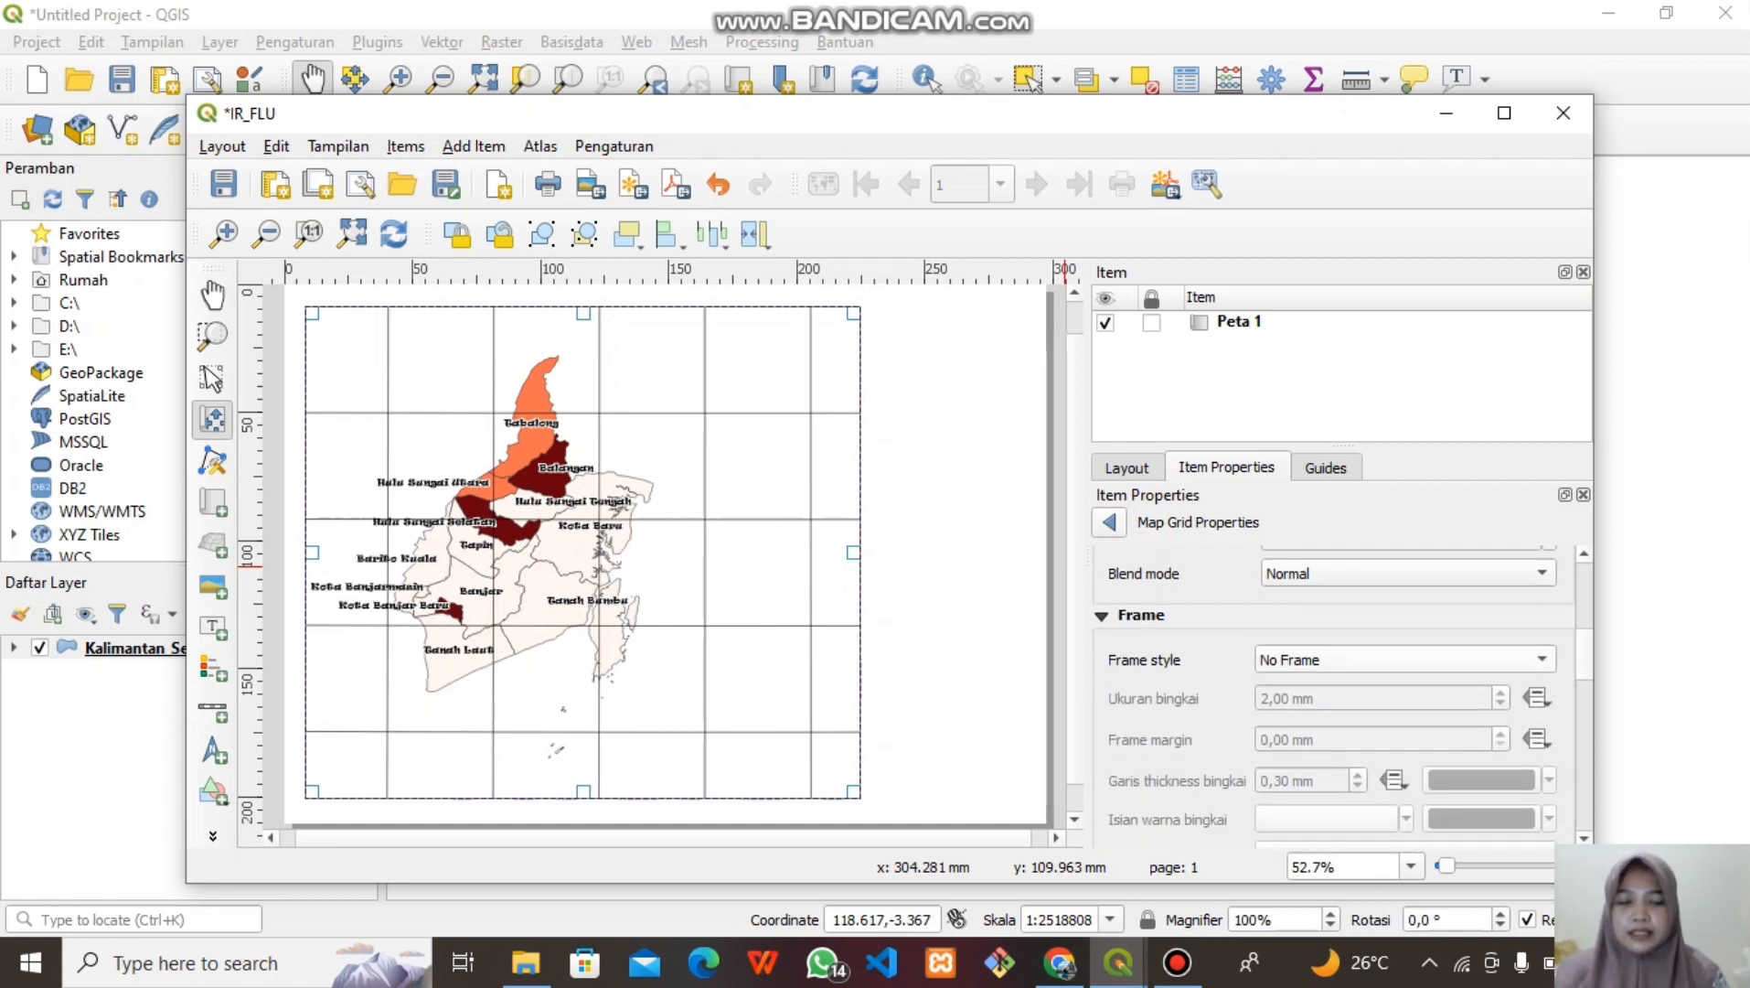
# Give the grid a Zebra frame and turn on coordinate labels around the map
pyautogui.click(1404, 659)
pyautogui.click(1316, 686)
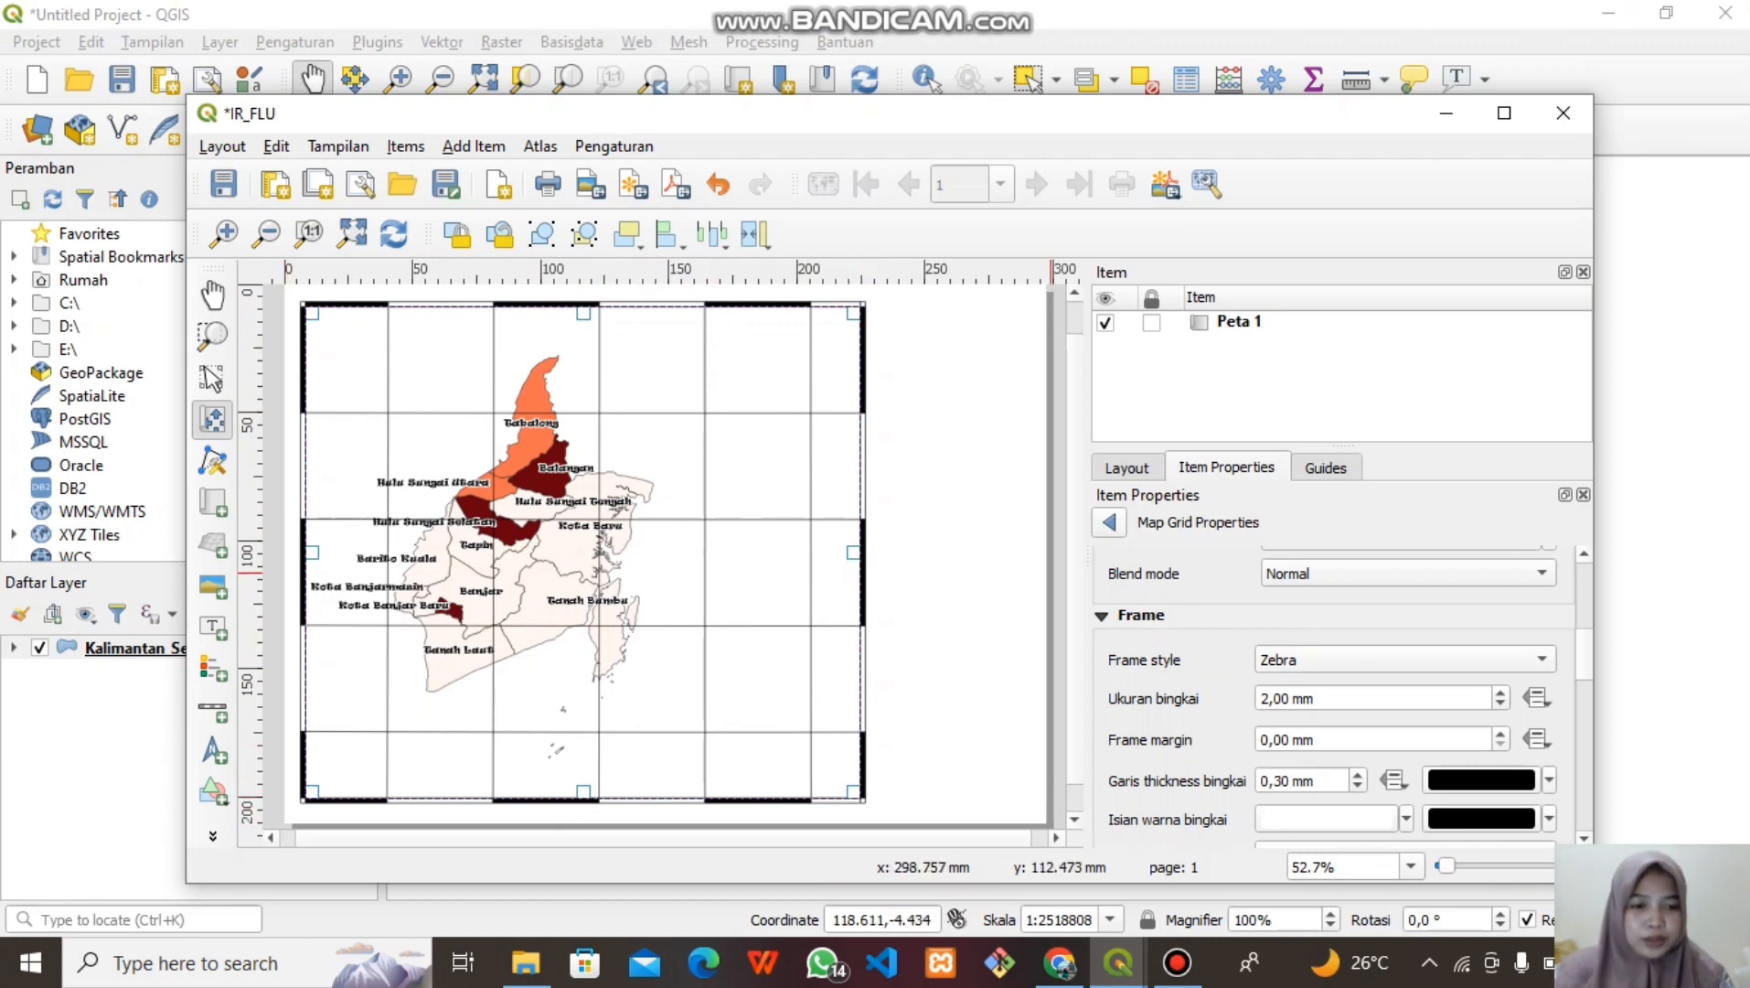
pyautogui.scroll(-8, 1335, 695)
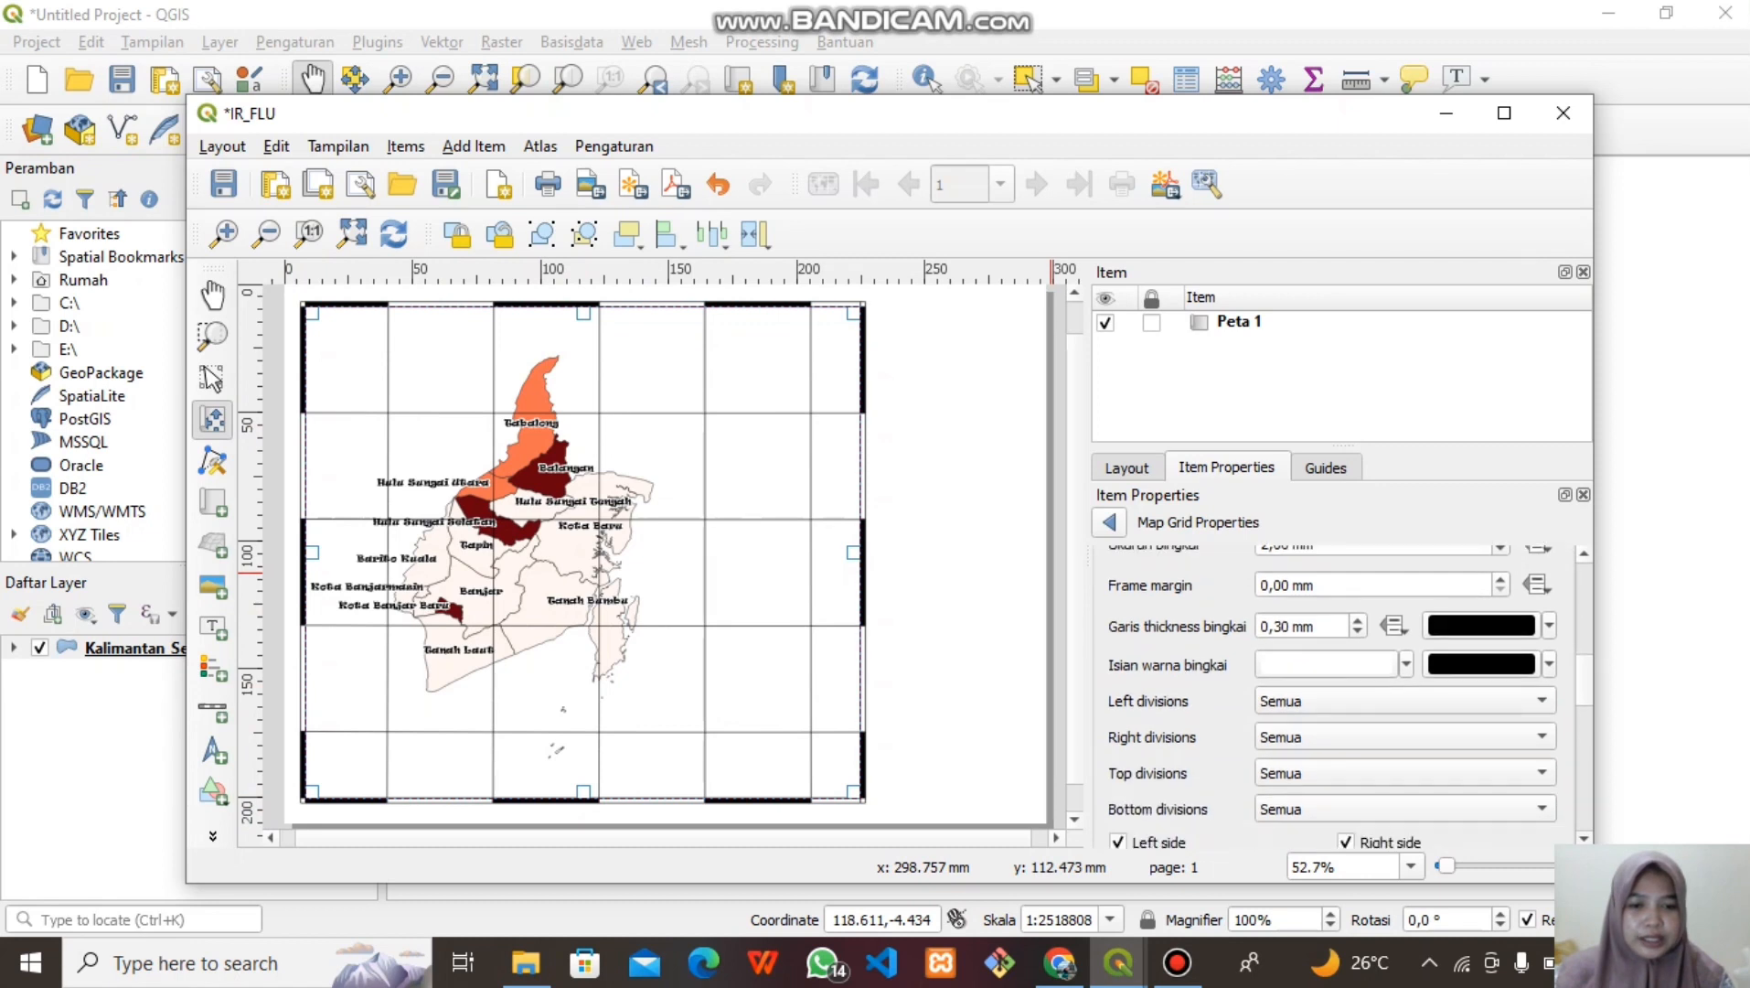
pyautogui.scroll(-3, 1335, 695)
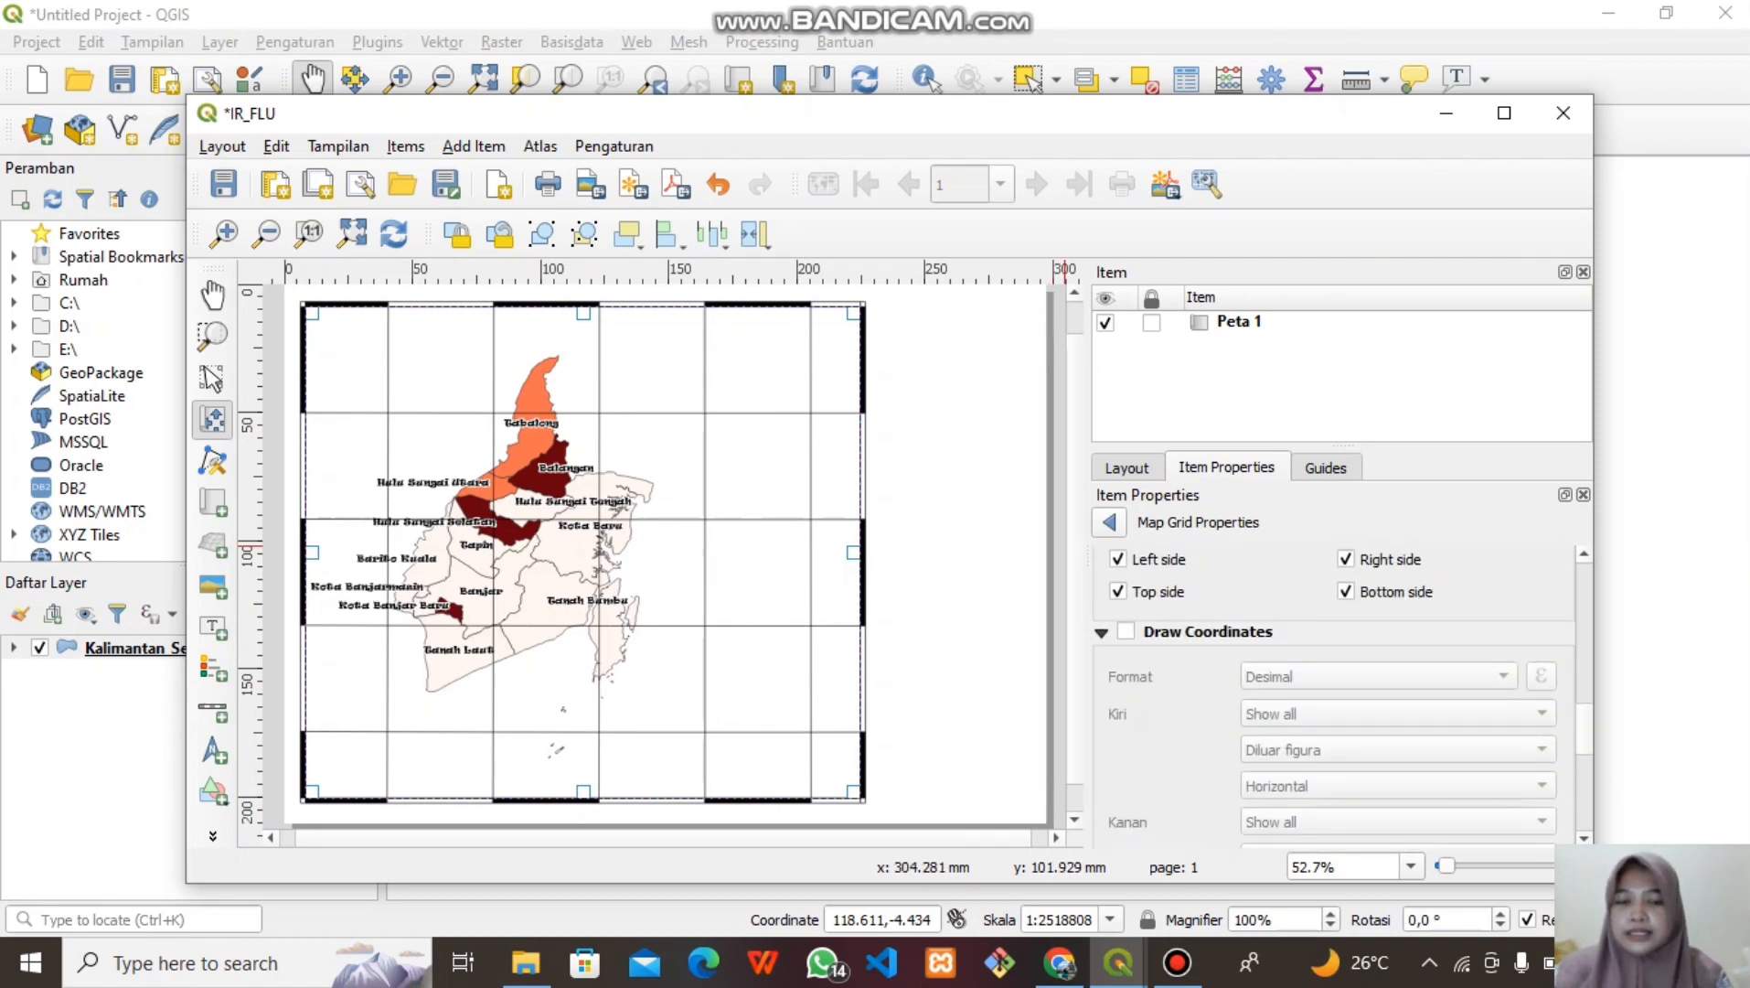
pyautogui.click(1125, 631)
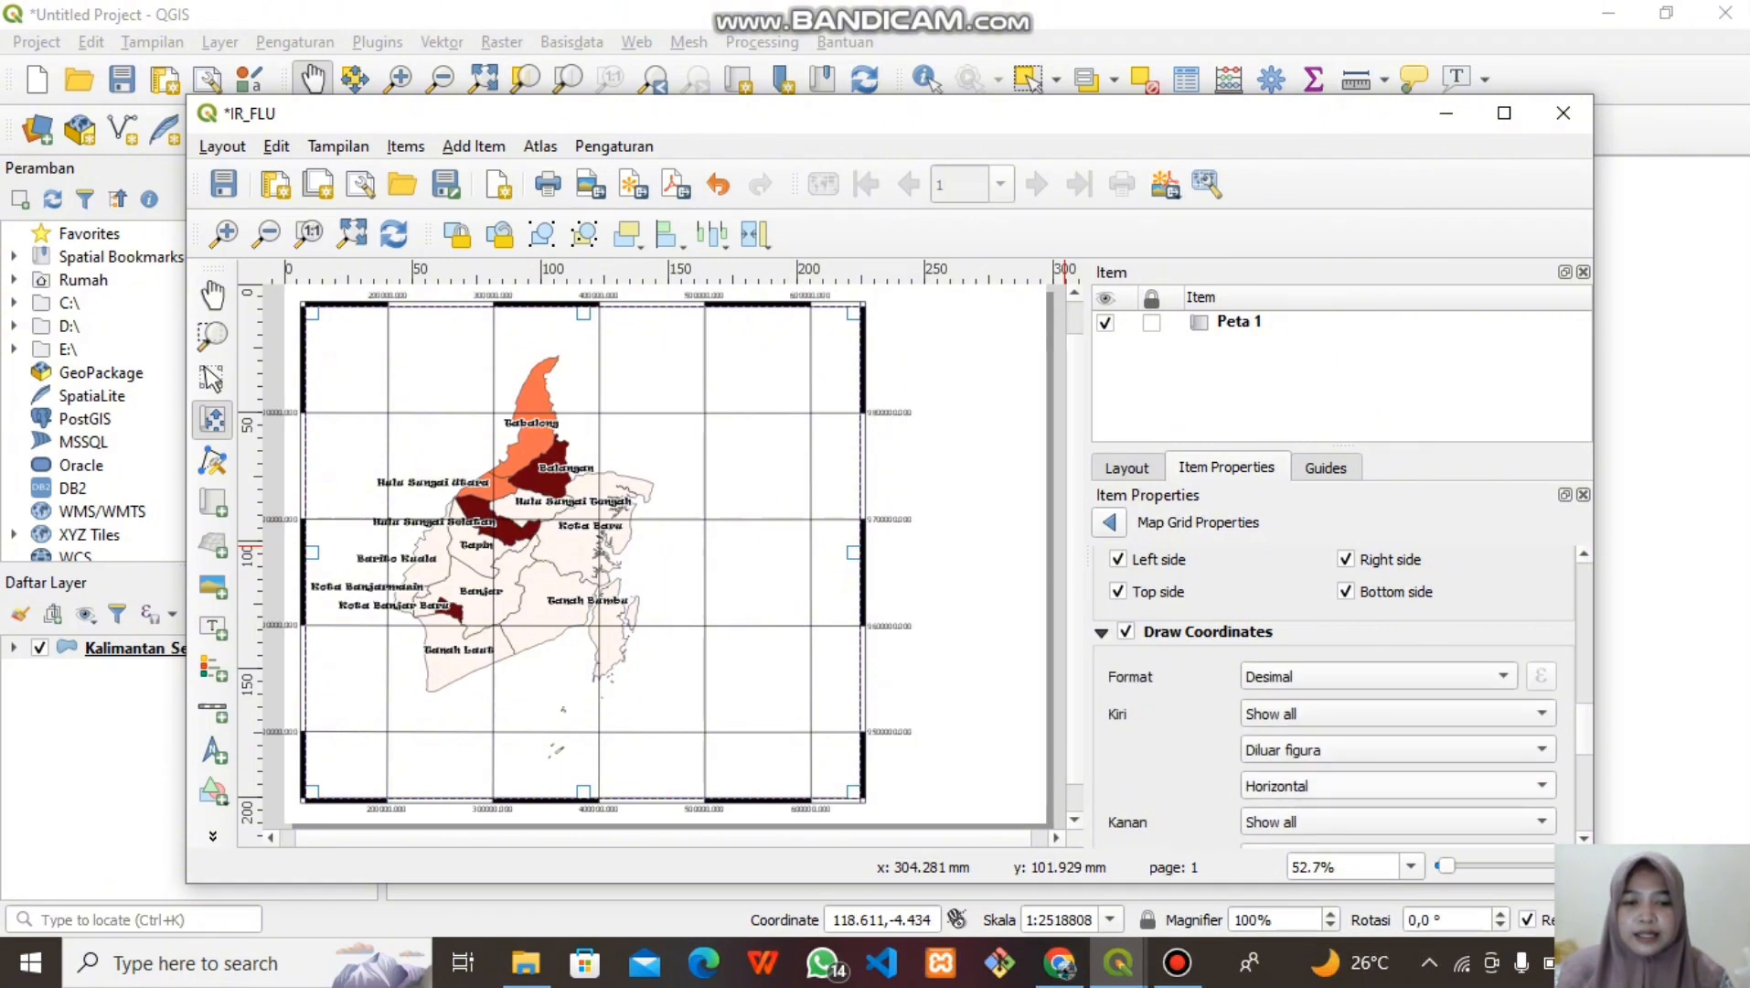
# Set the left and right coordinate labels to Vertical ascending
pyautogui.click(1390, 785)
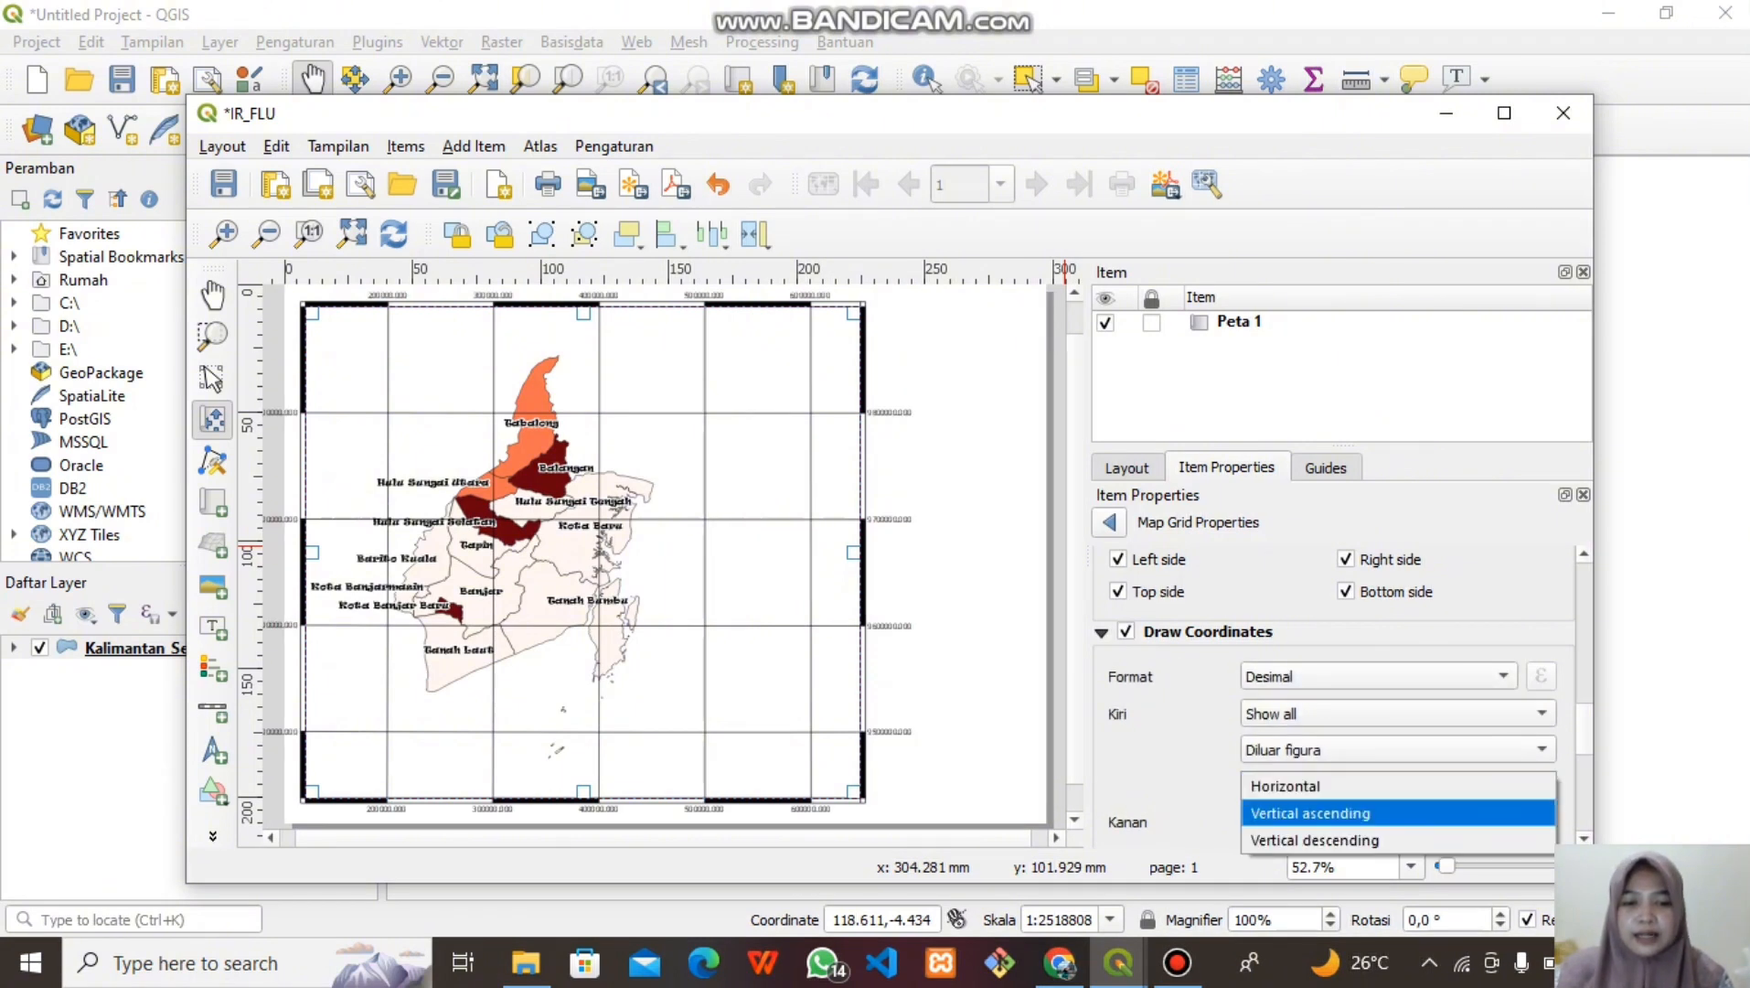
pyautogui.click(1372, 813)
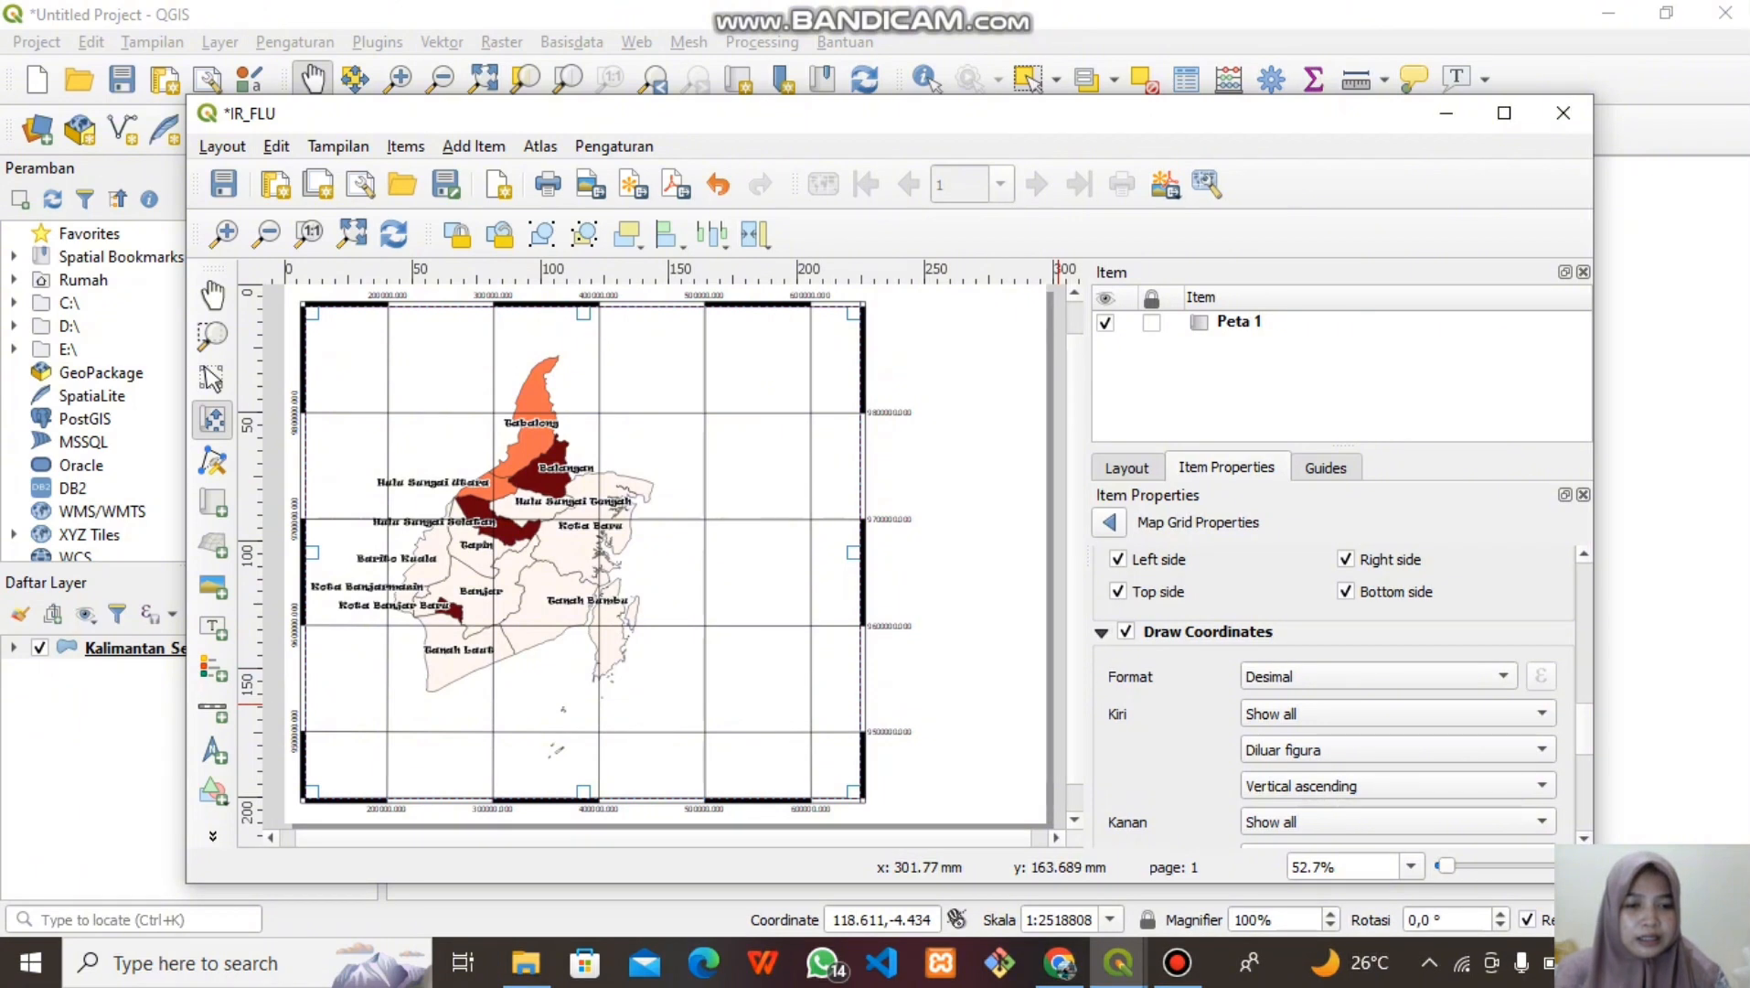
pyautogui.scroll(-4, 1335, 695)
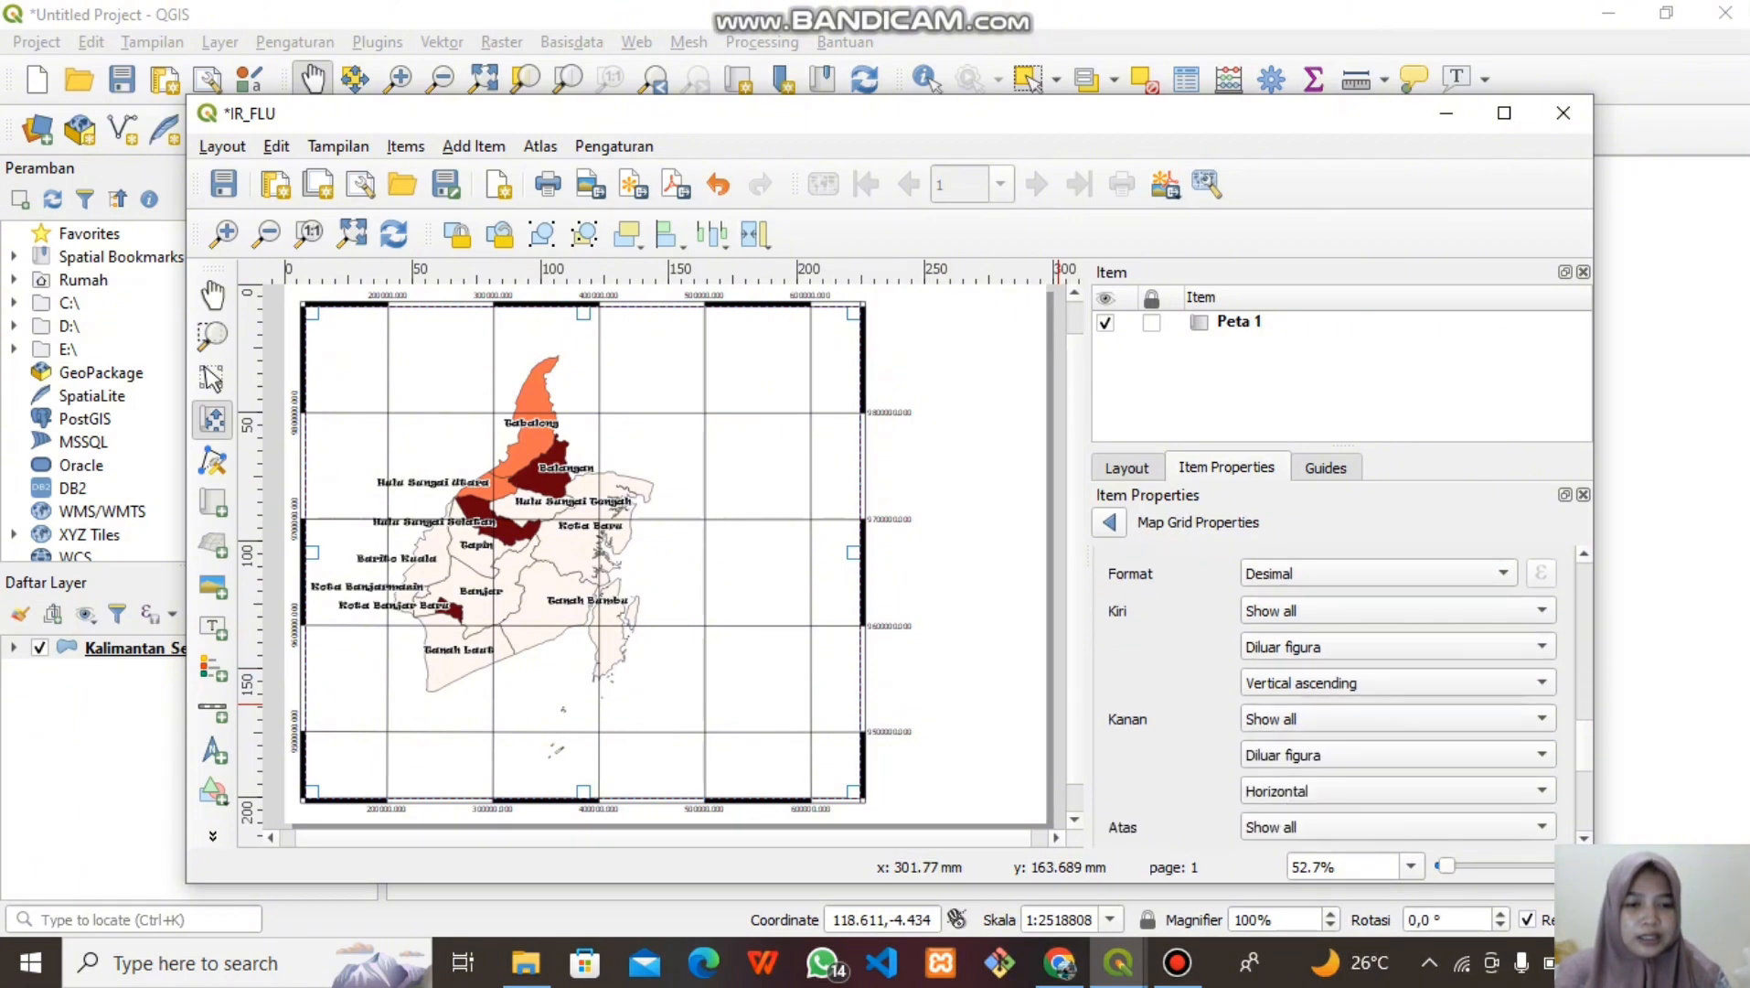
pyautogui.click(1397, 739)
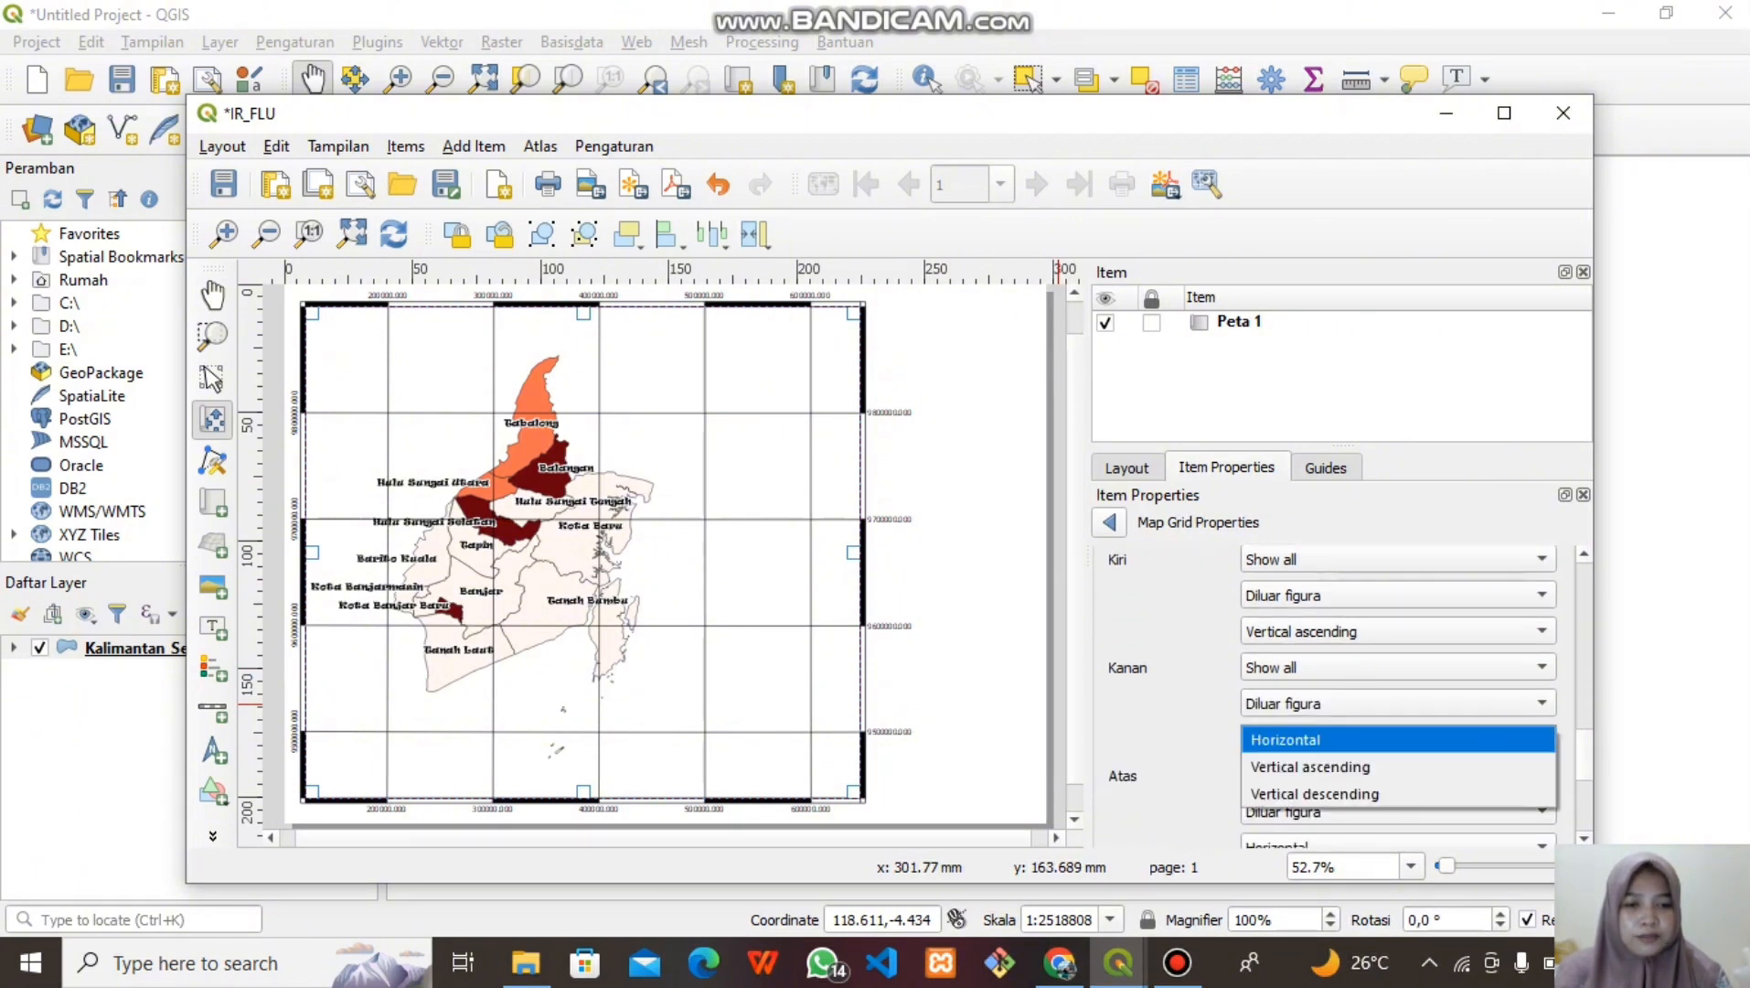
pyautogui.click(1310, 766)
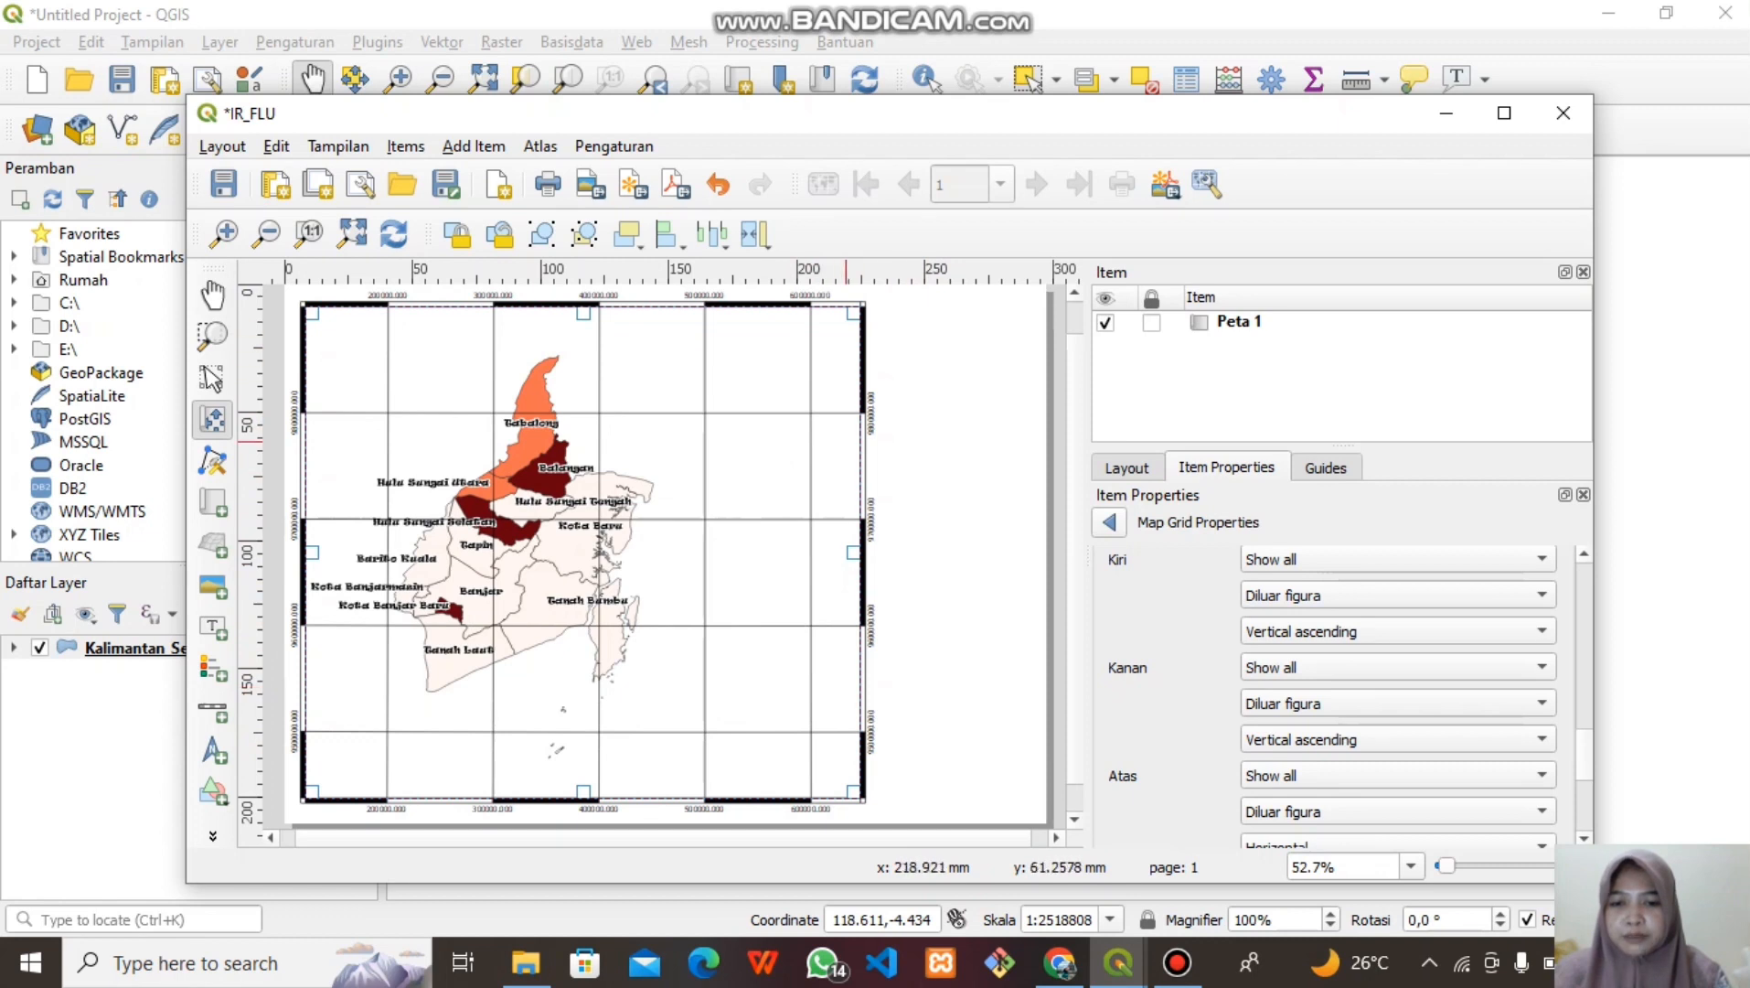
pyautogui.scroll(-1, 1161, 695)
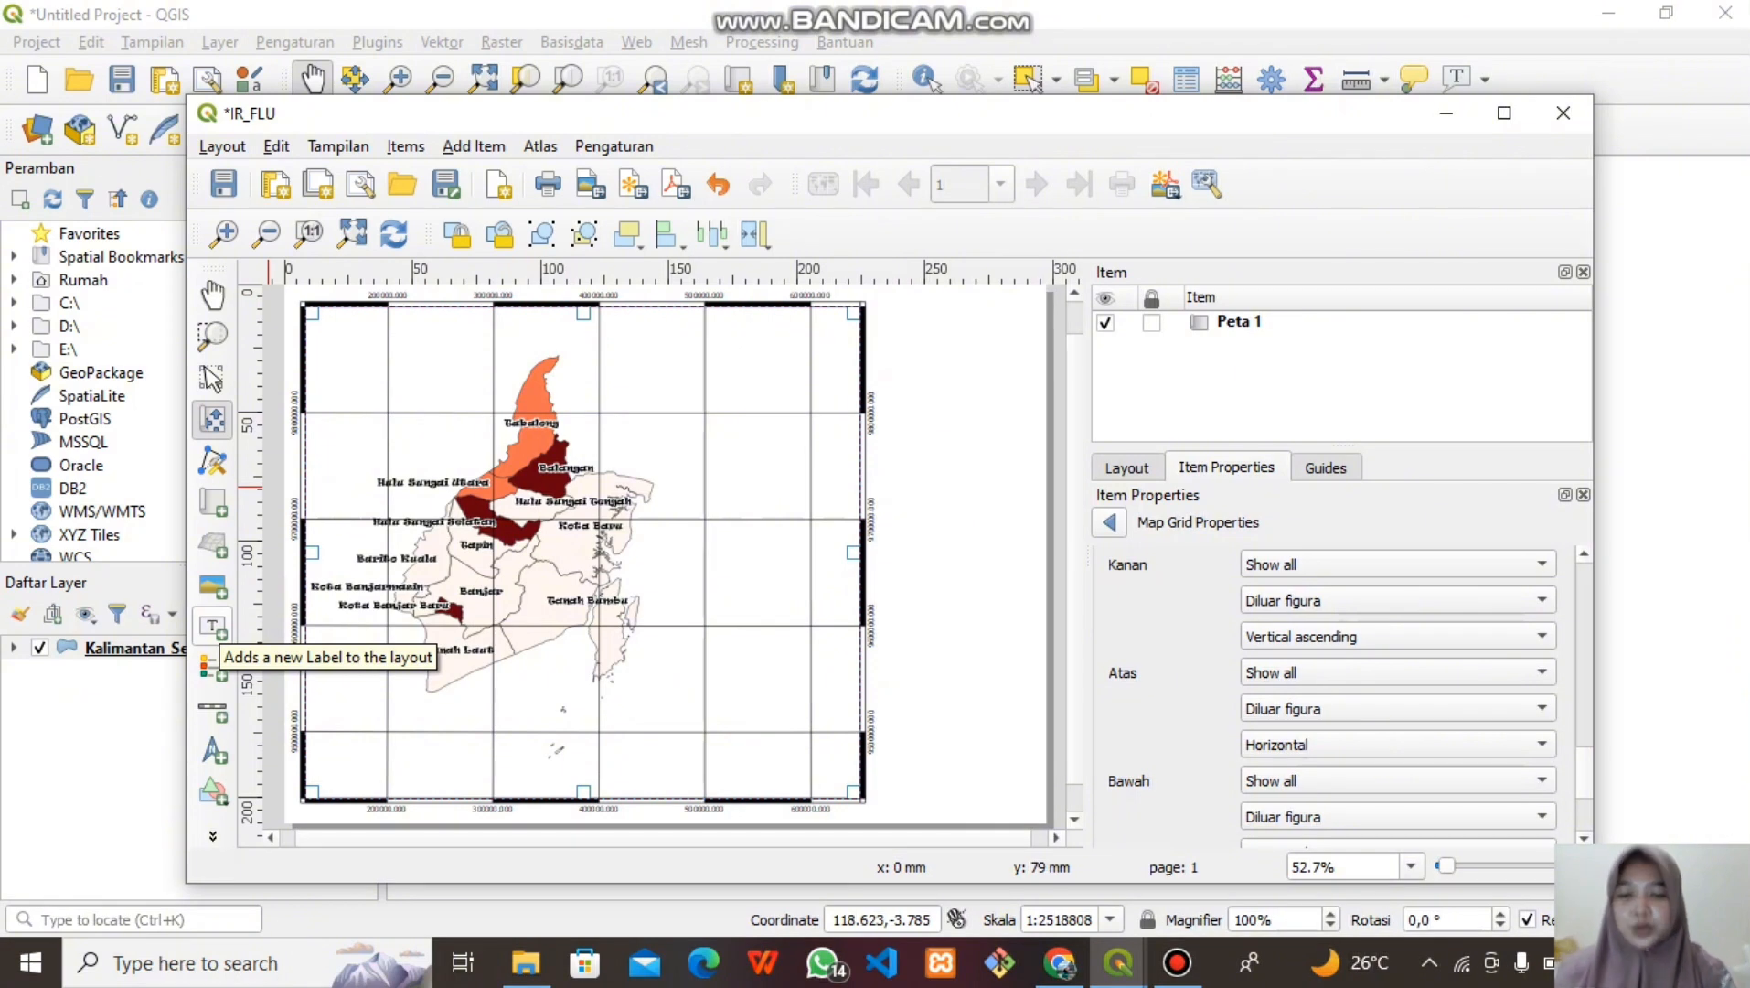
# Draw a title label right of the map reading PETA / KASUS FLU / PROVINSI / KALIMANTAN SELATAN
pyautogui.click(212, 626)
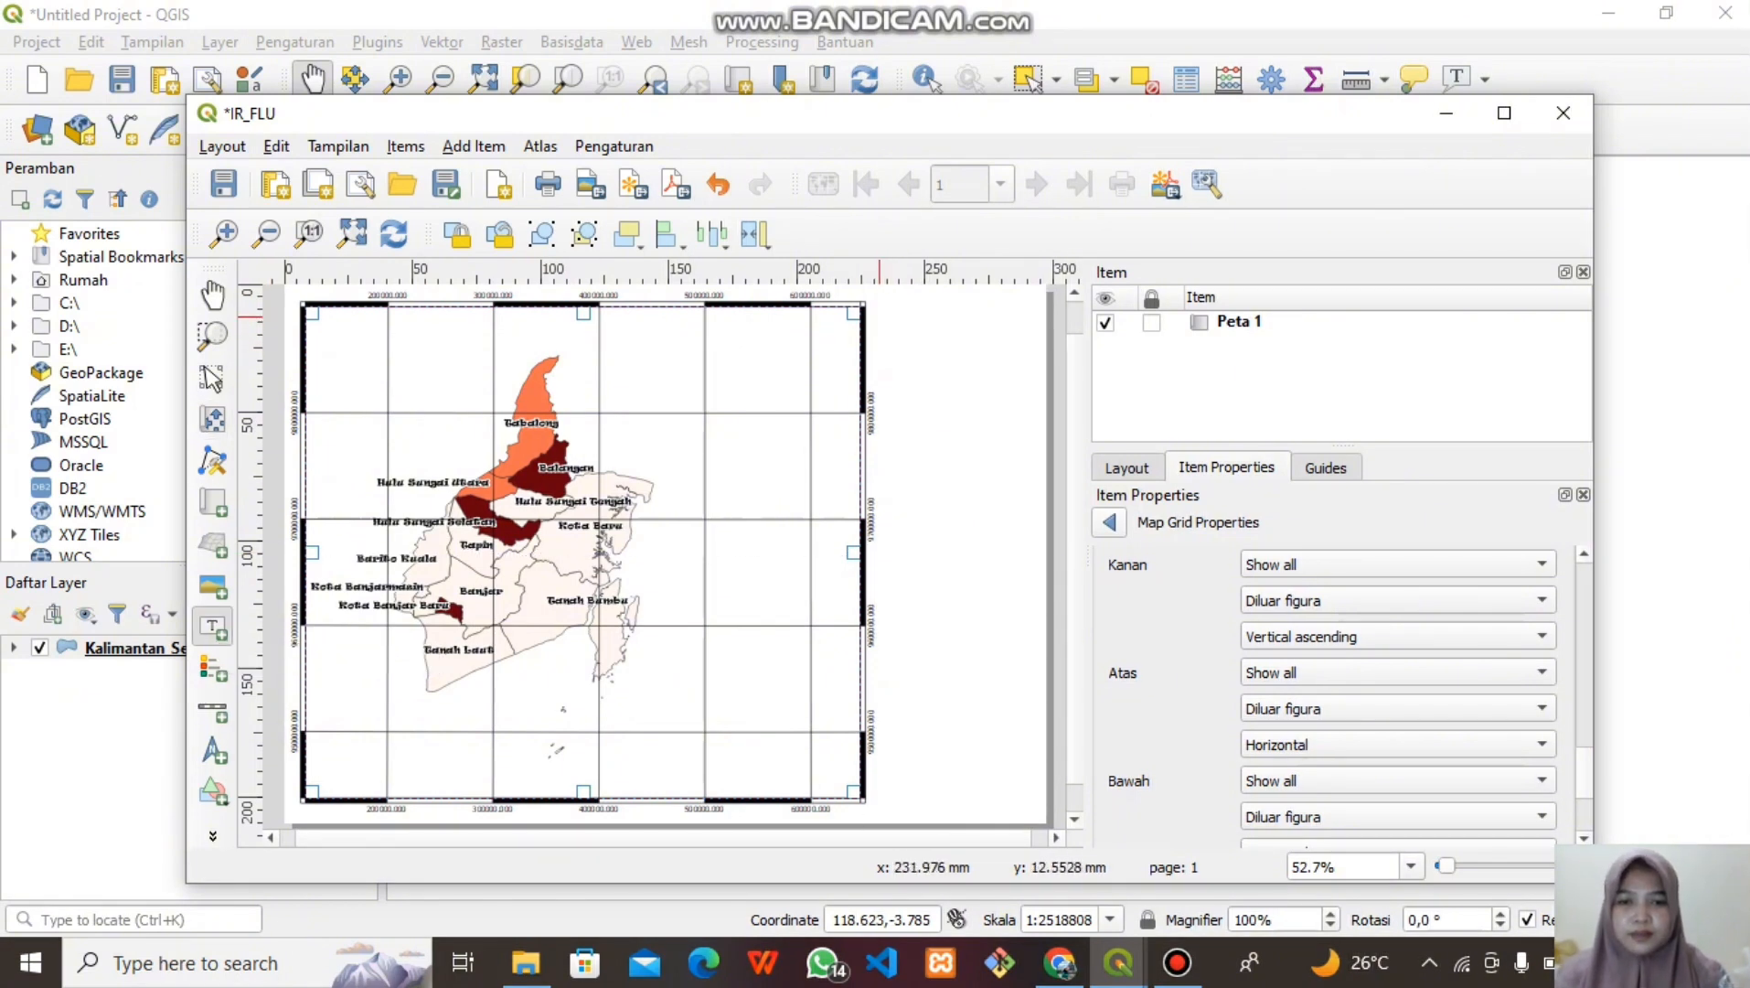
pyautogui.moveTo(880, 317); pyautogui.dragTo(1034, 400)
pyautogui.press('BackSpace')
pyautogui.press('BackSpace')
pyautogui.press('BackSpace')
pyautogui.press('BackSpace')
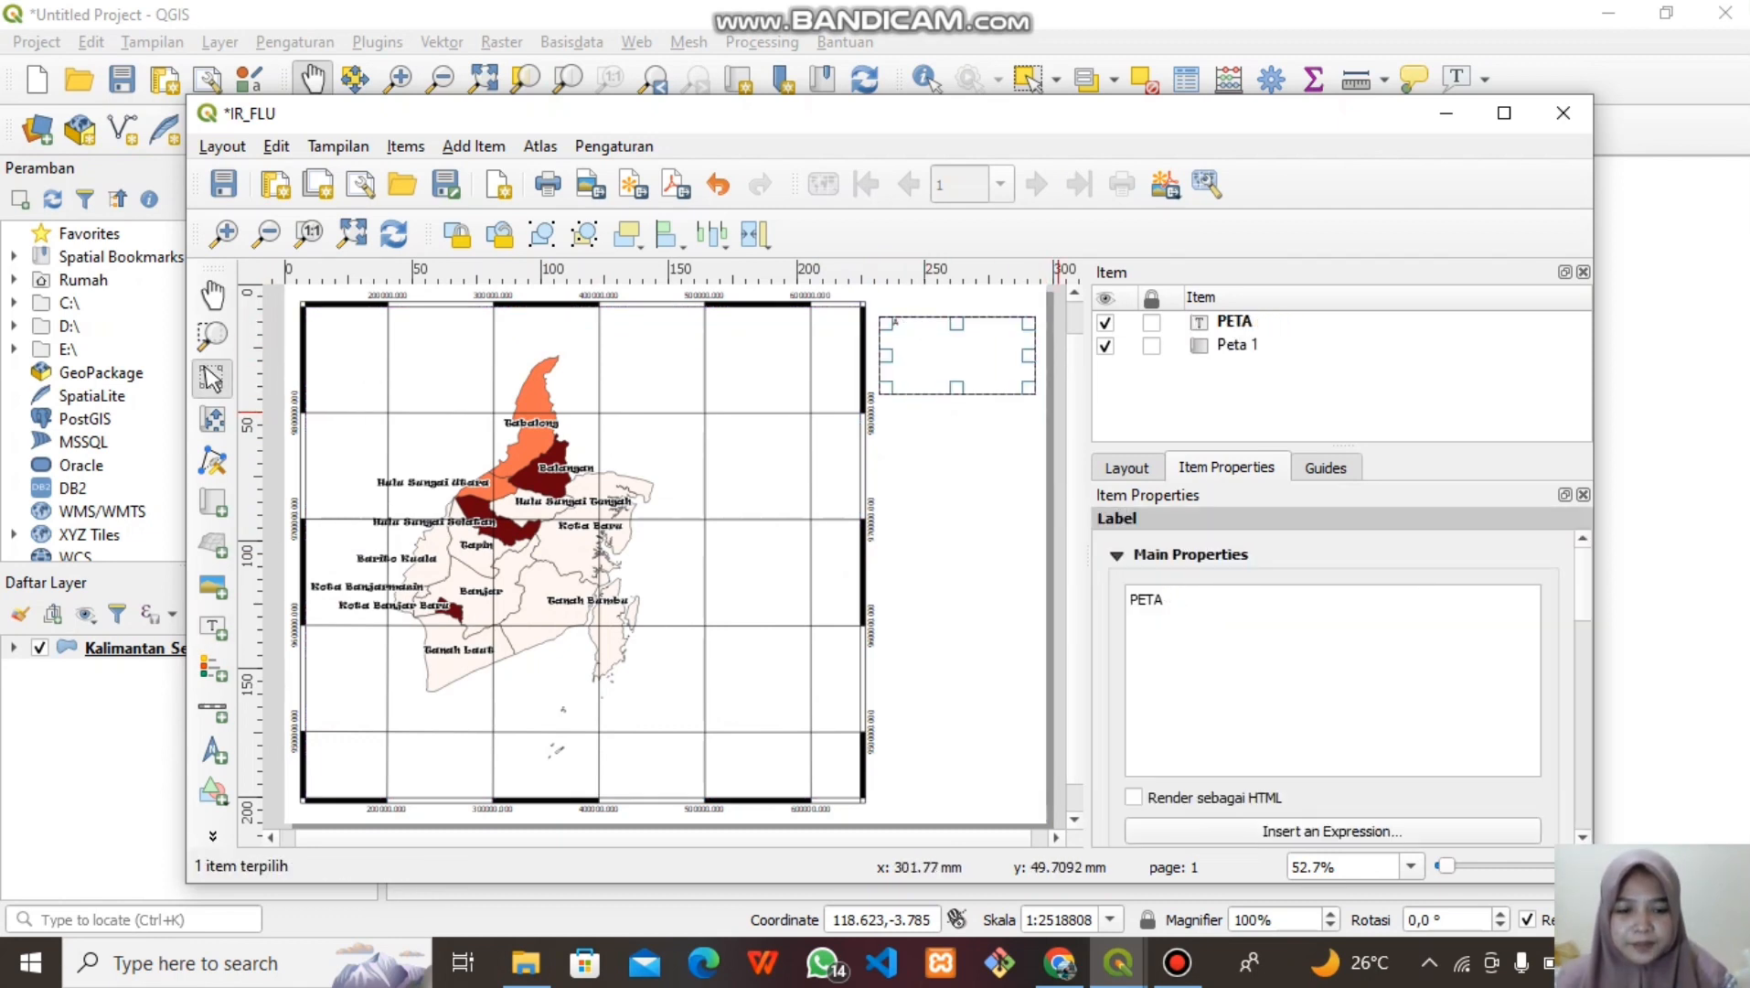
pyautogui.write('KASUS FLU')
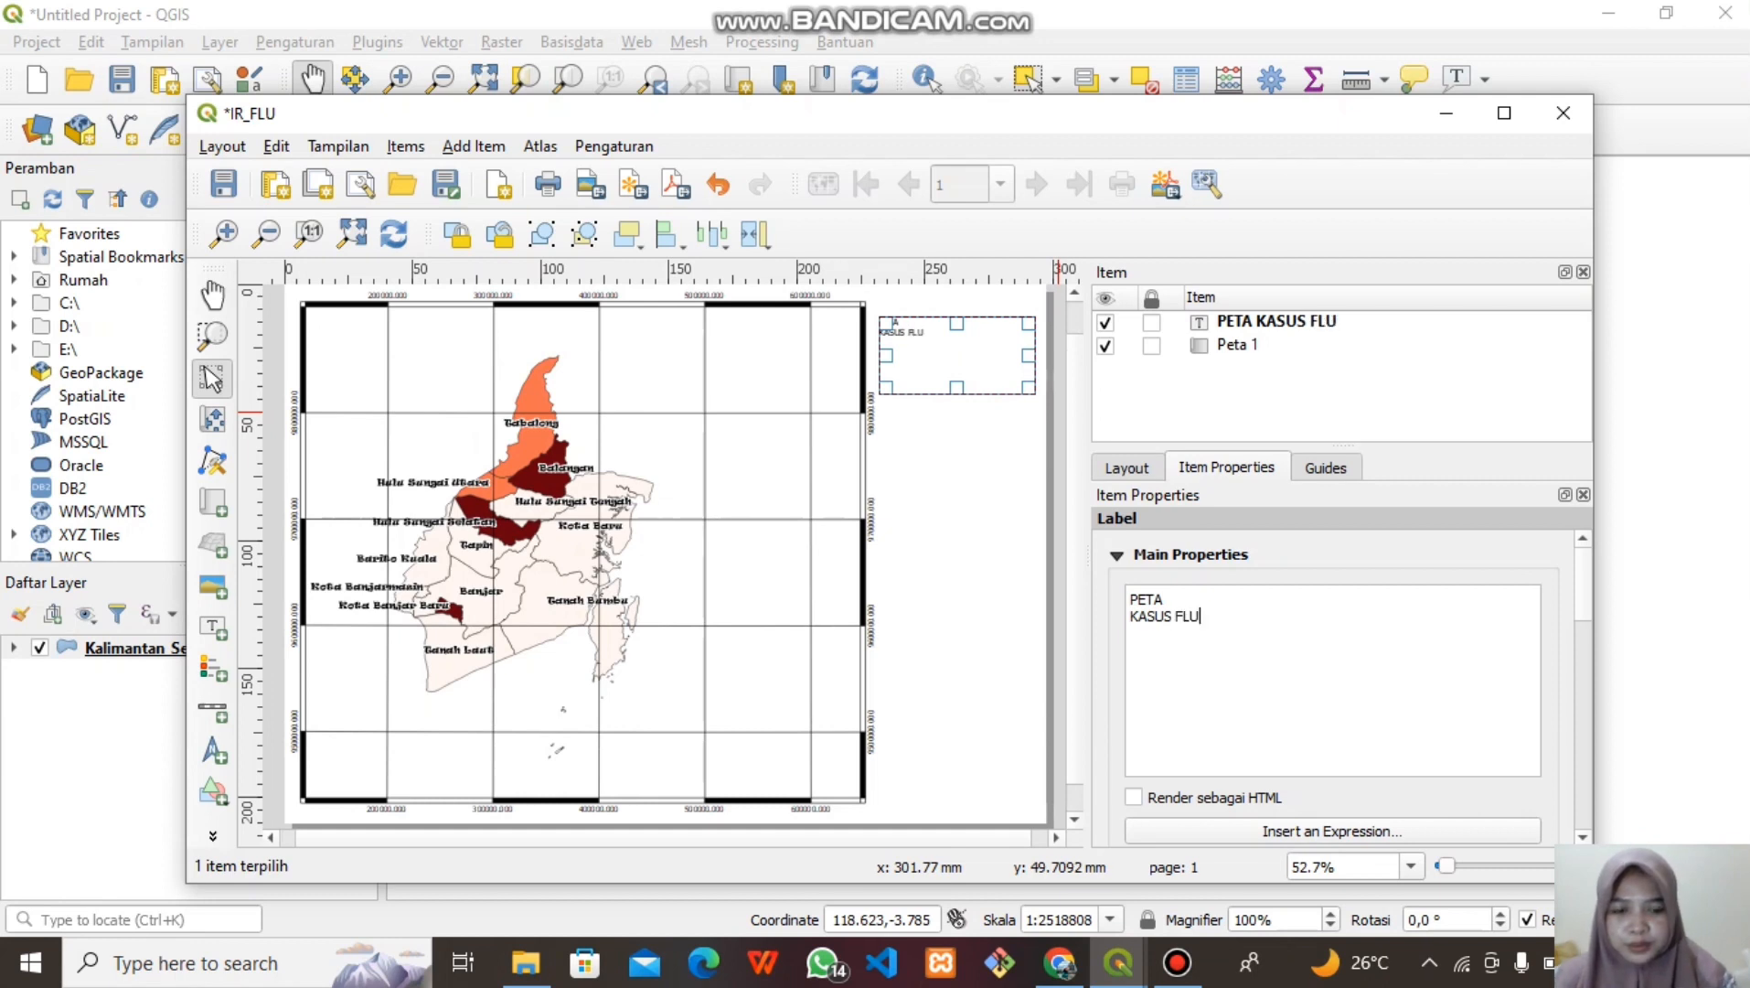
pyautogui.press('Return')
pyautogui.write('PROVI')
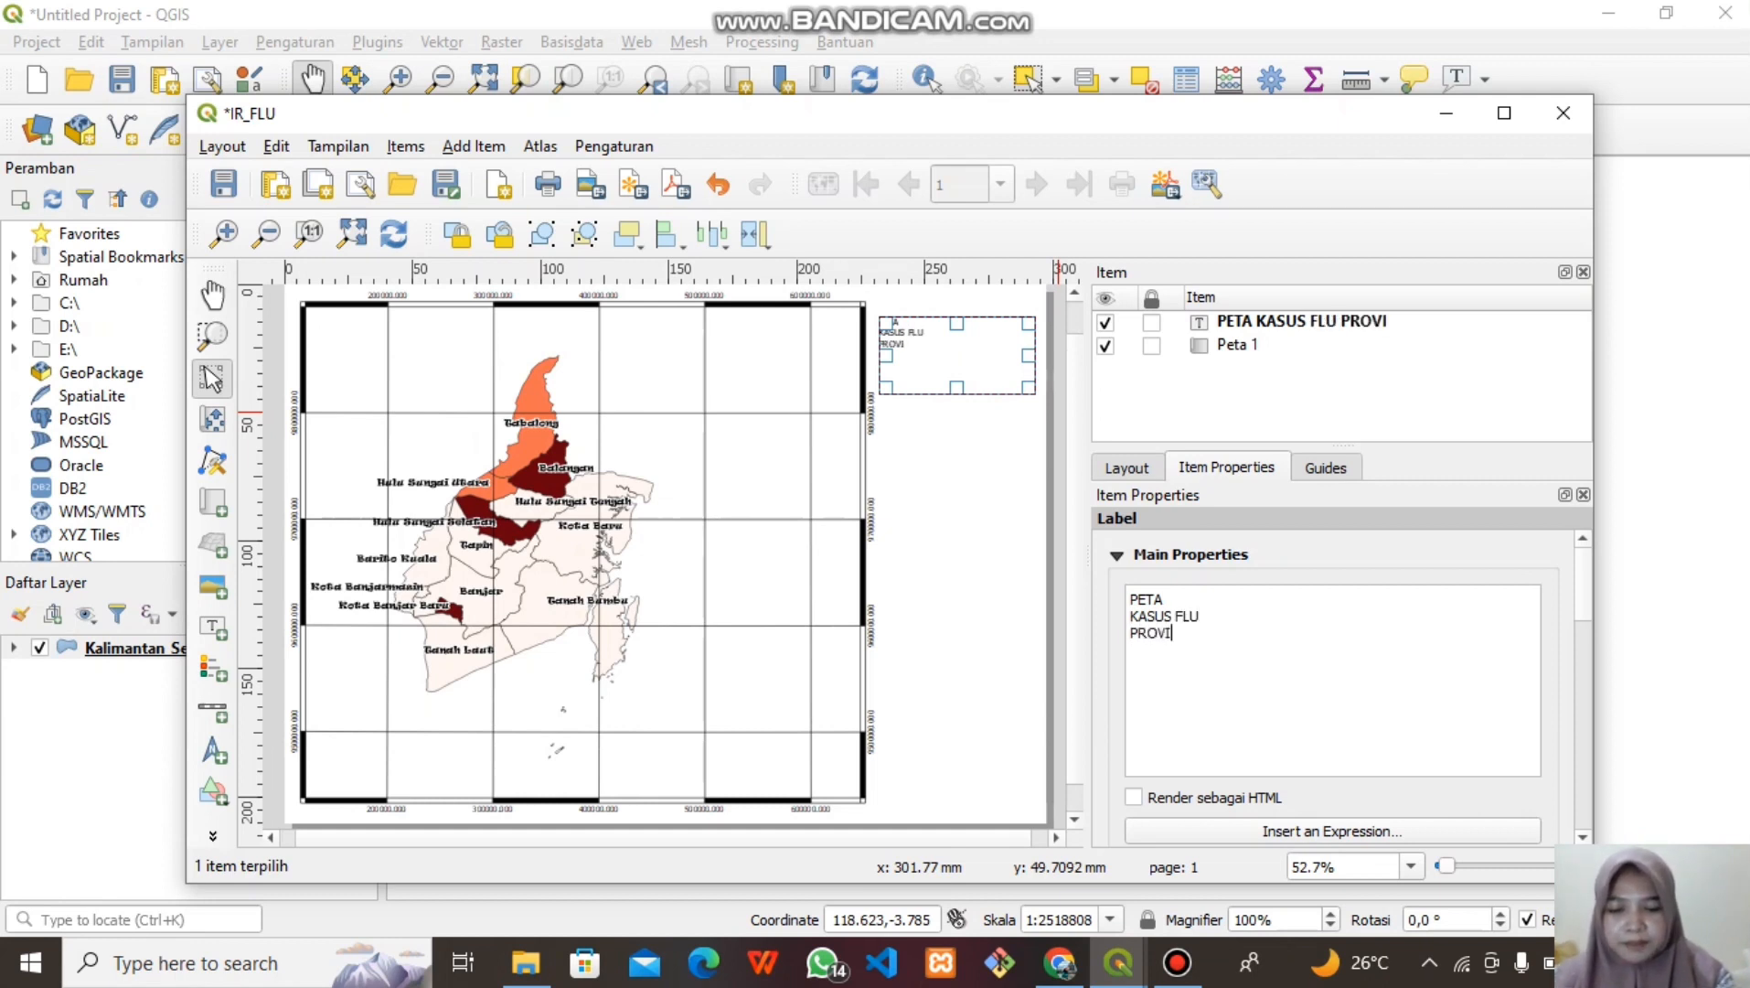
pyautogui.write('NSI')
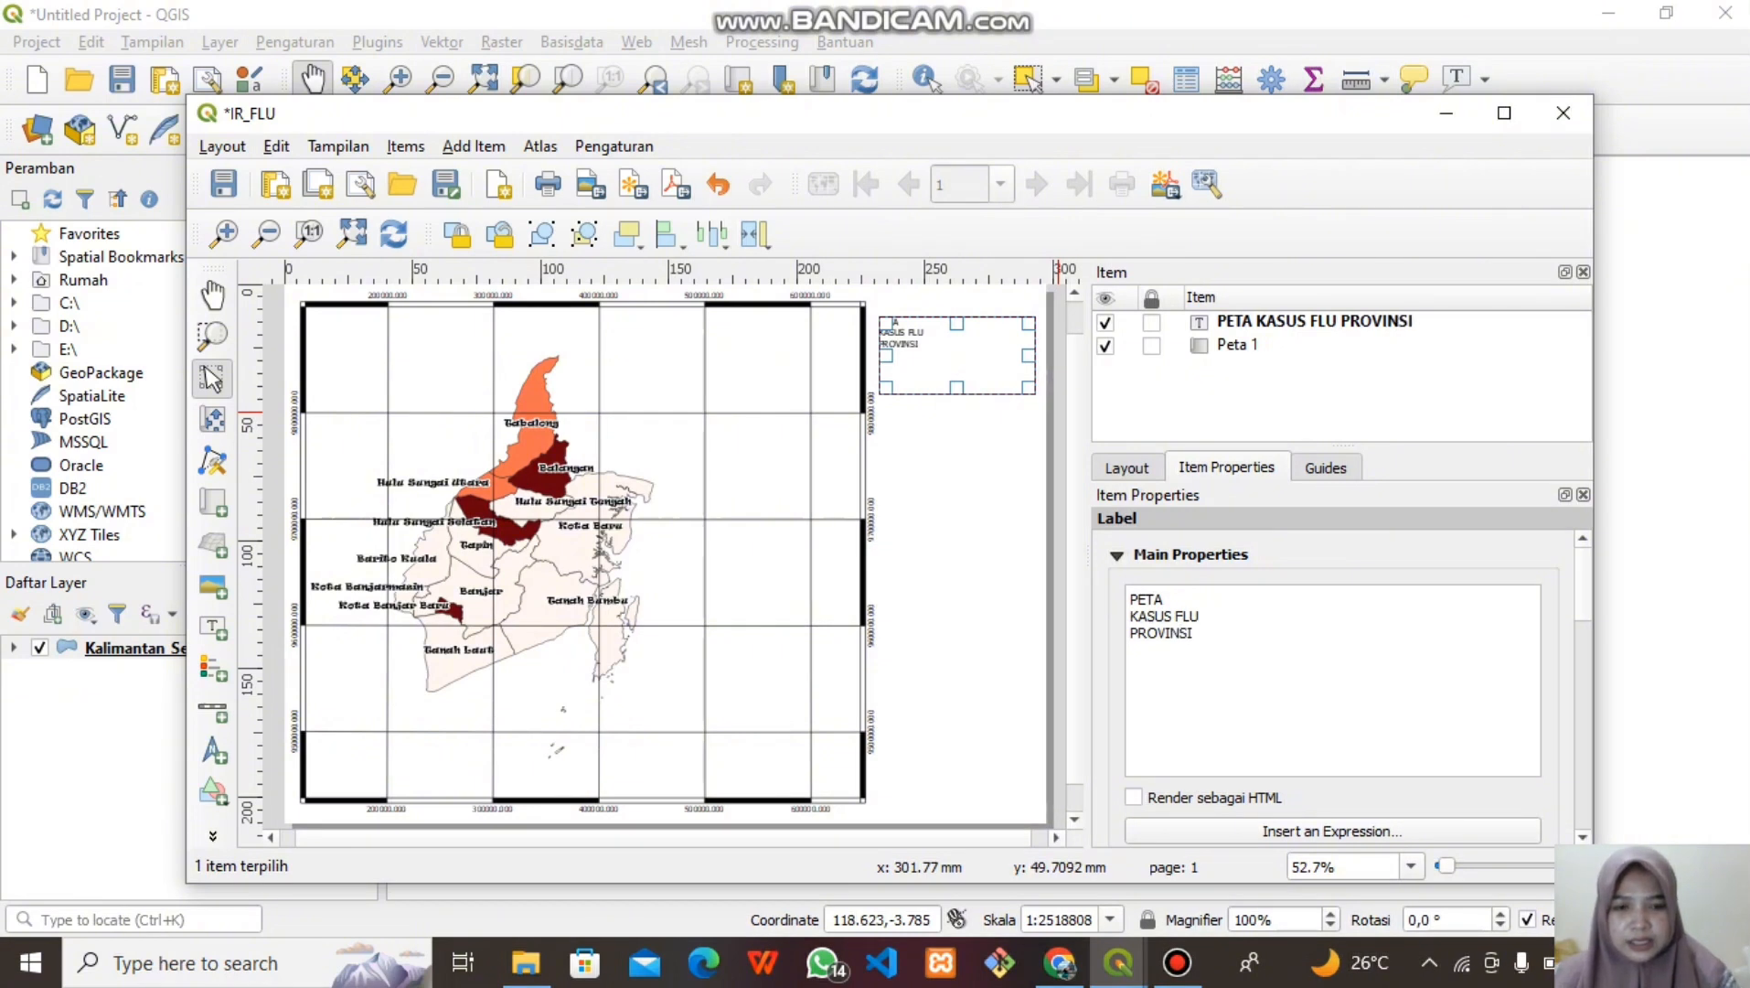
pyautogui.press('Return')
pyautogui.write('KALI')
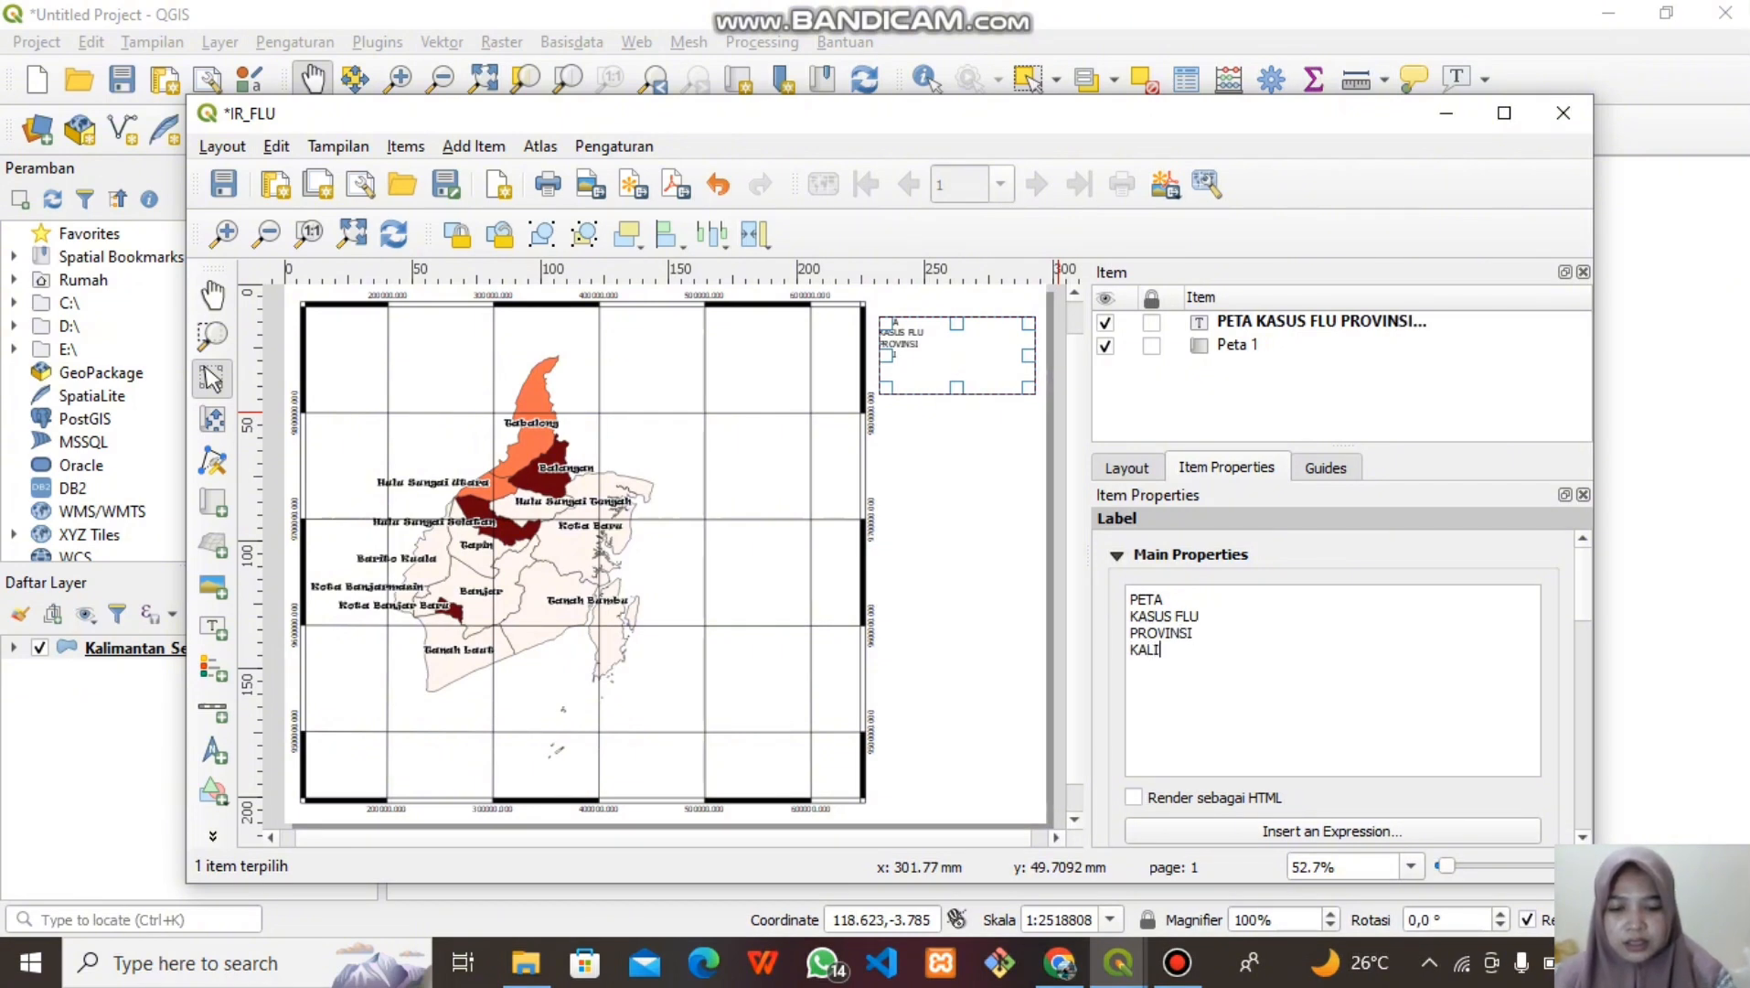
pyautogui.write('MANTAN S')
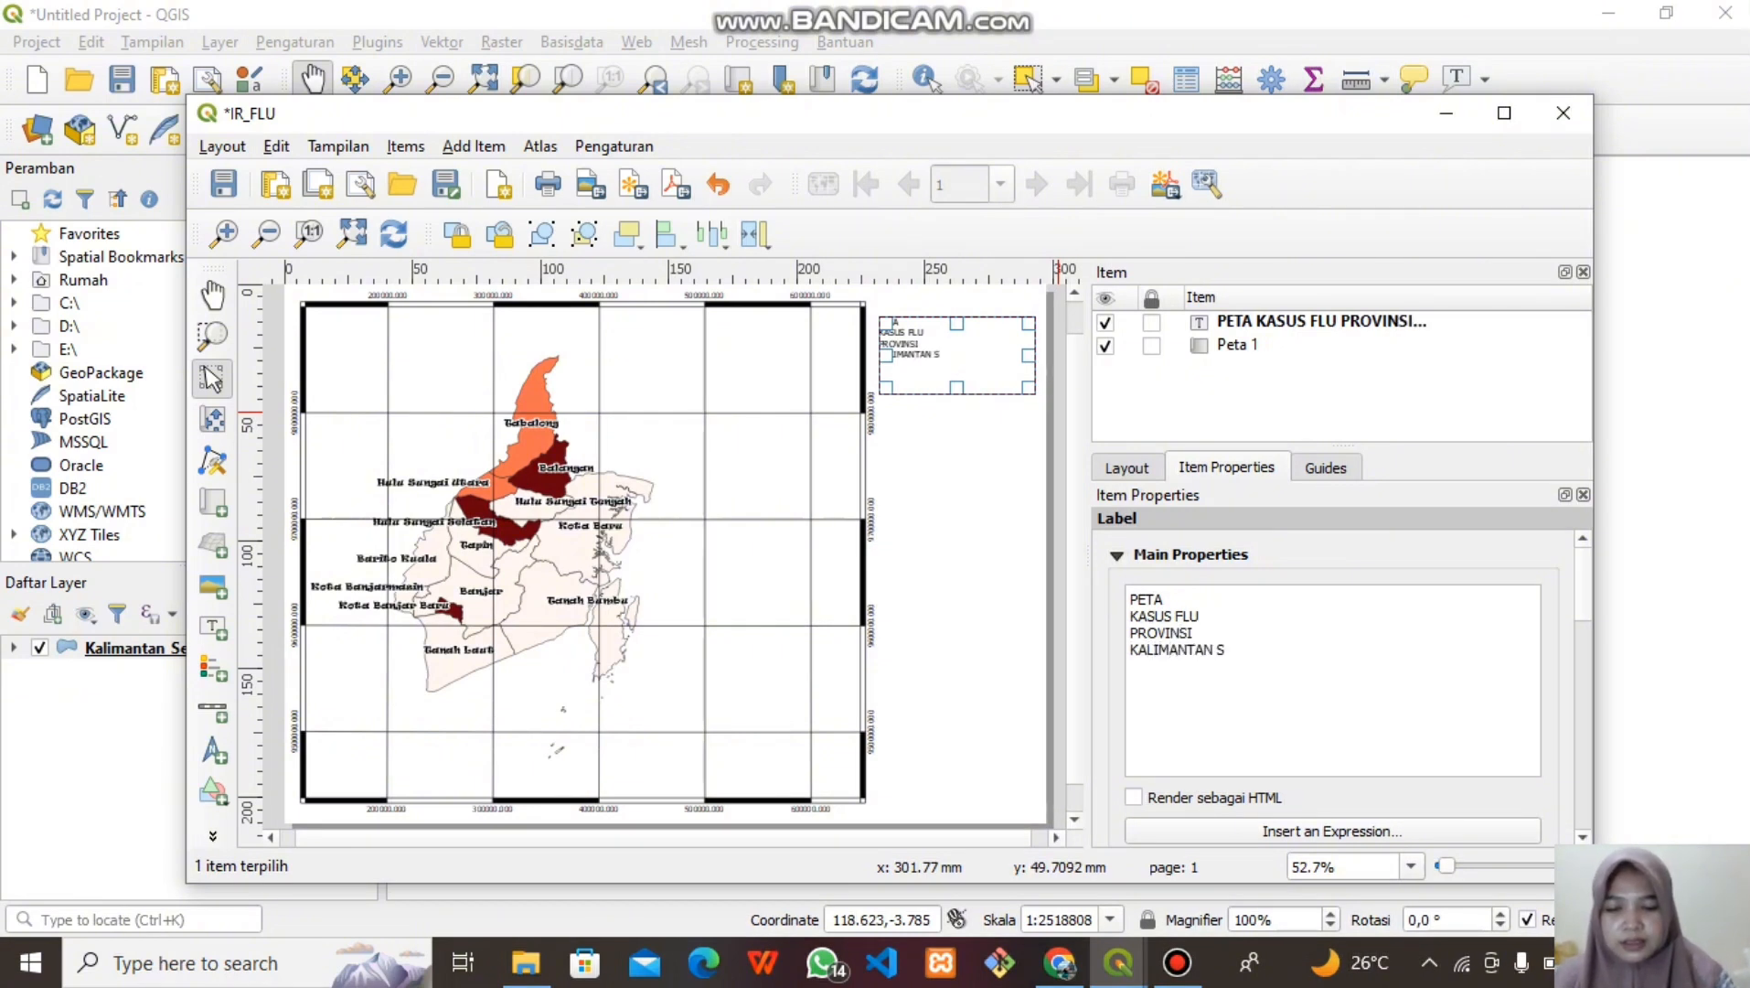
pyautogui.write('ELATAN')
pyautogui.scroll(-5, 1341, 685)
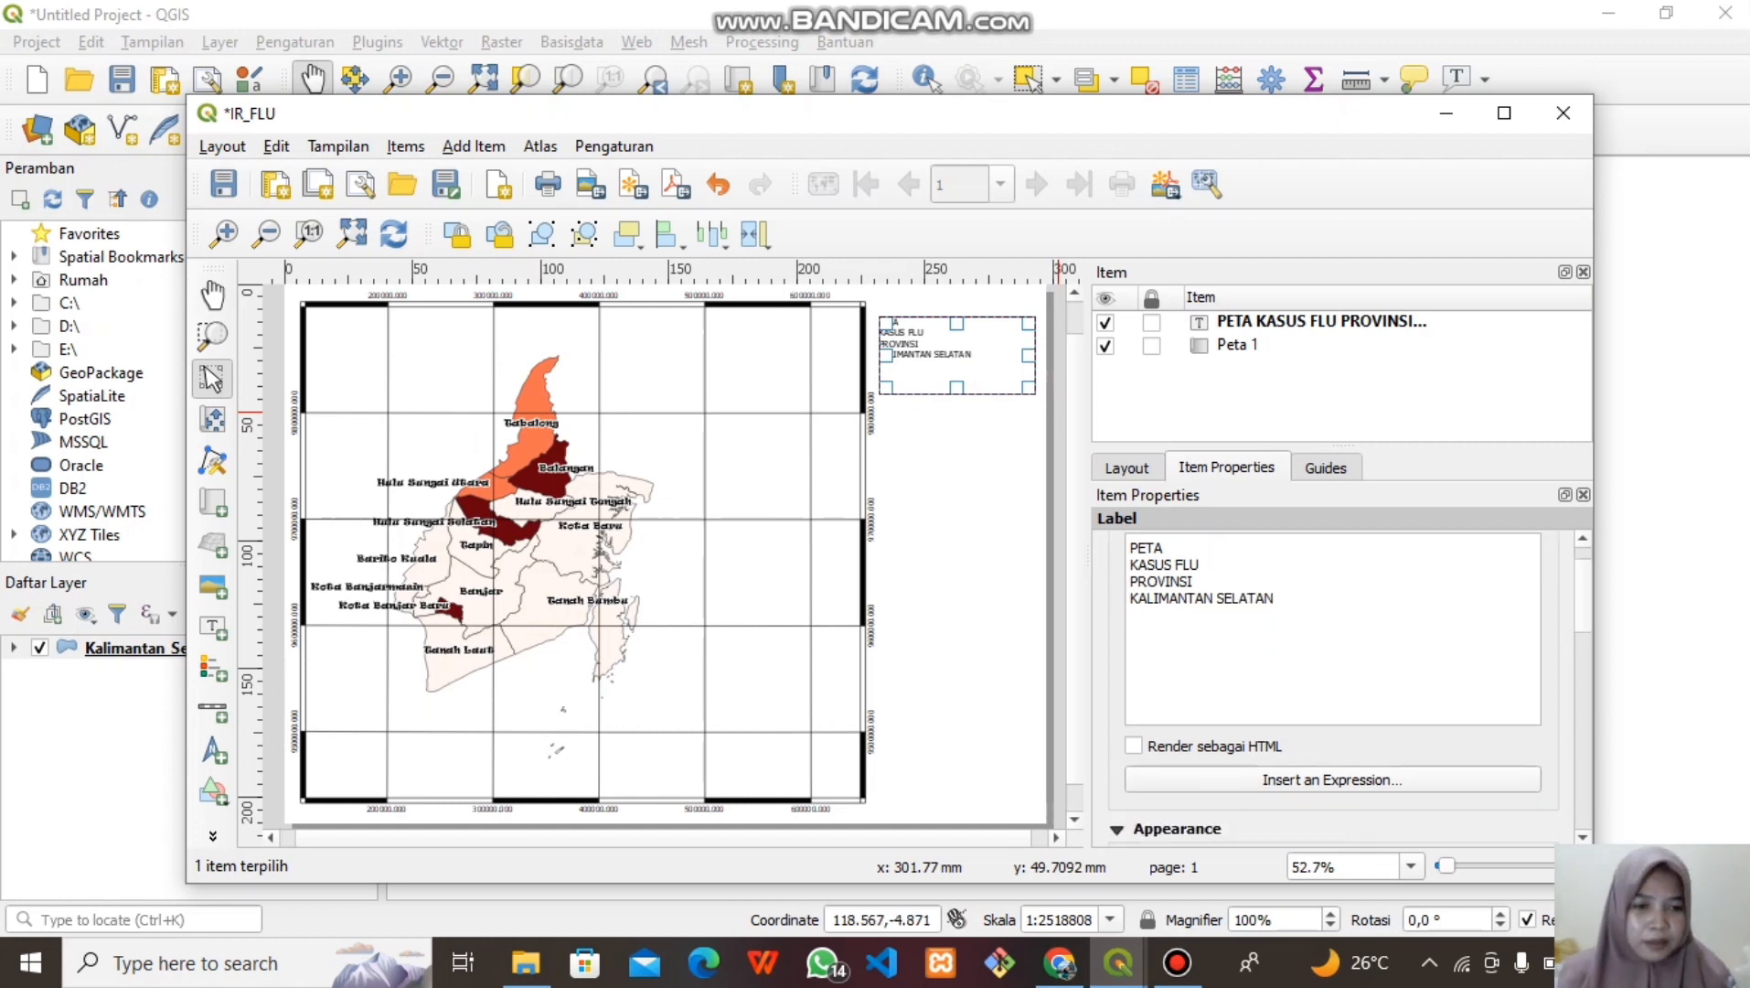
pyautogui.scroll(-1, 1341, 686)
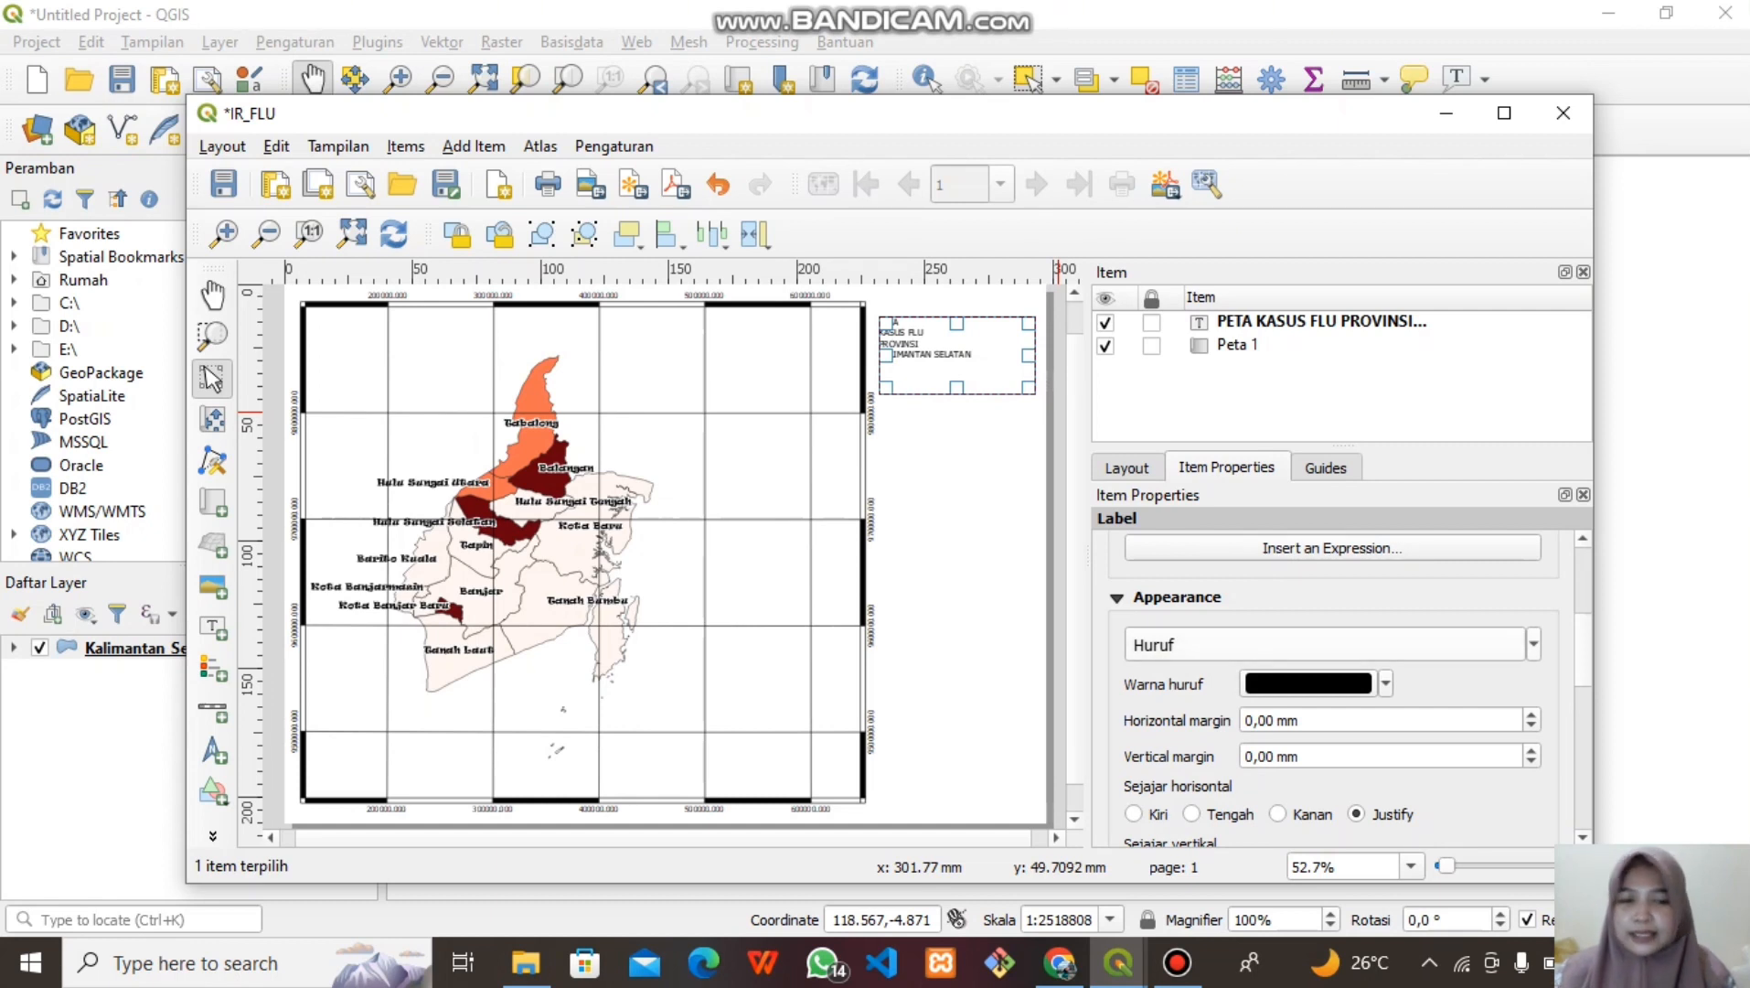
# Set the title font to Times New Roman Bold and its horizontal alignment to Tengah
pyautogui.click(1519, 645)
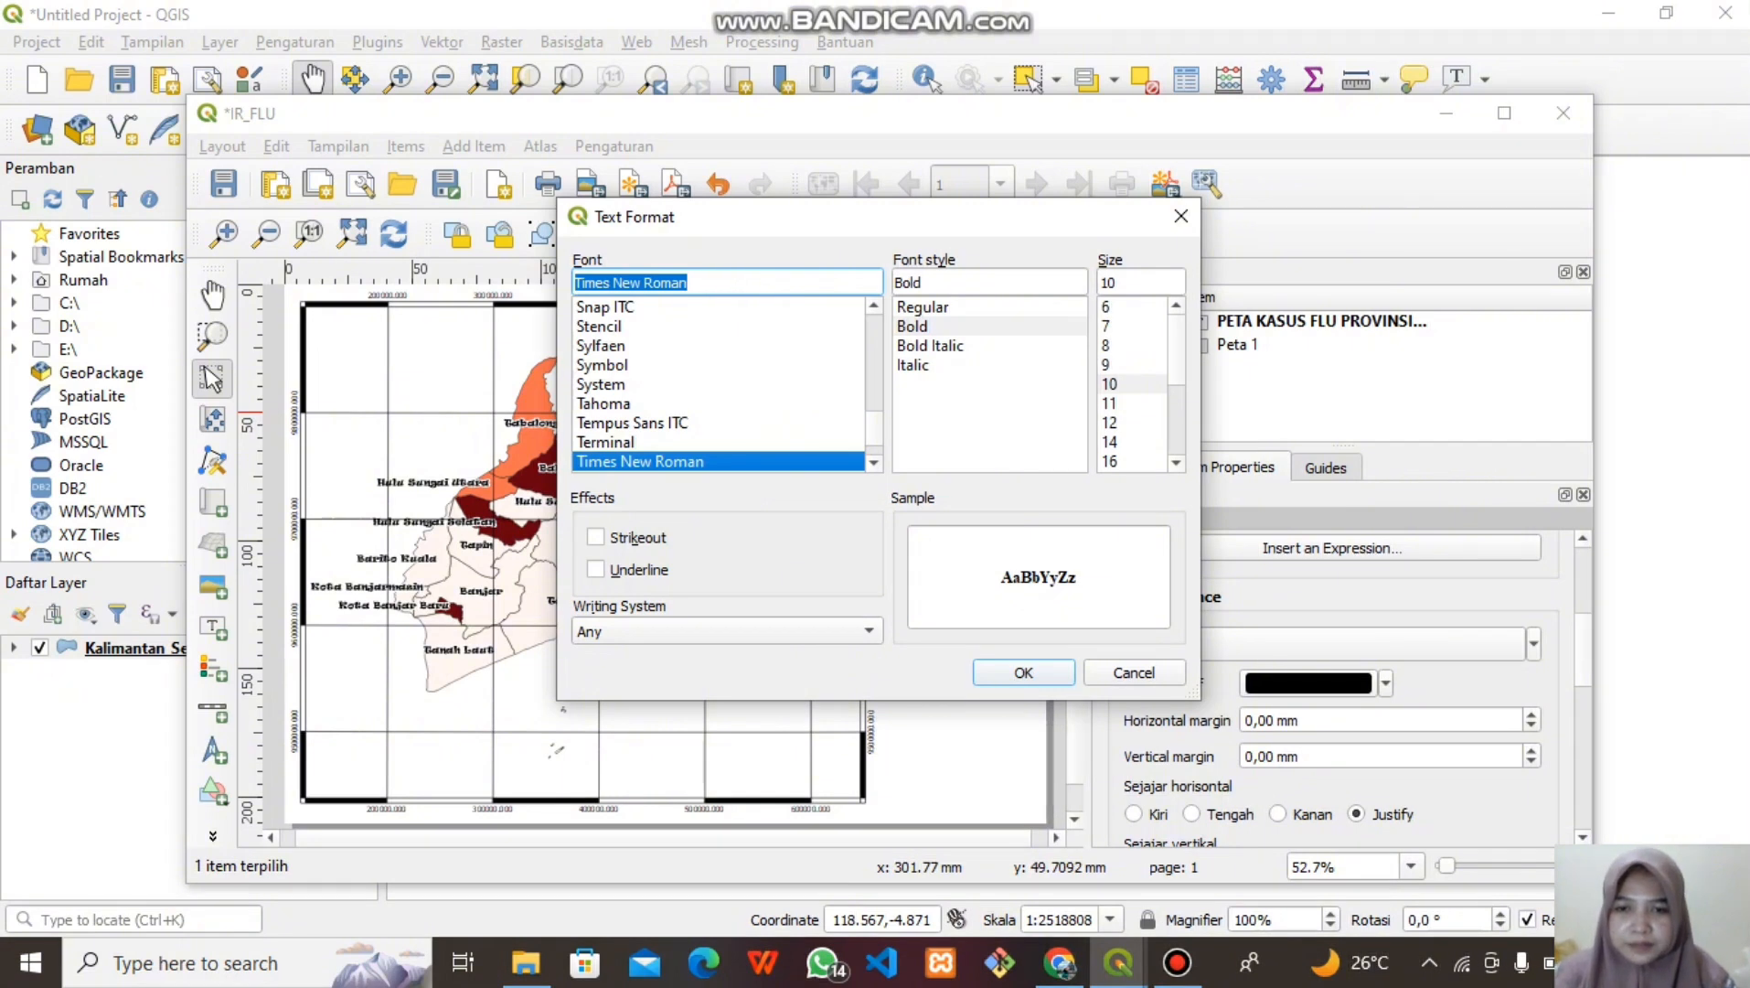
pyautogui.press('Up')
pyautogui.press('Up')
pyautogui.press('Up')
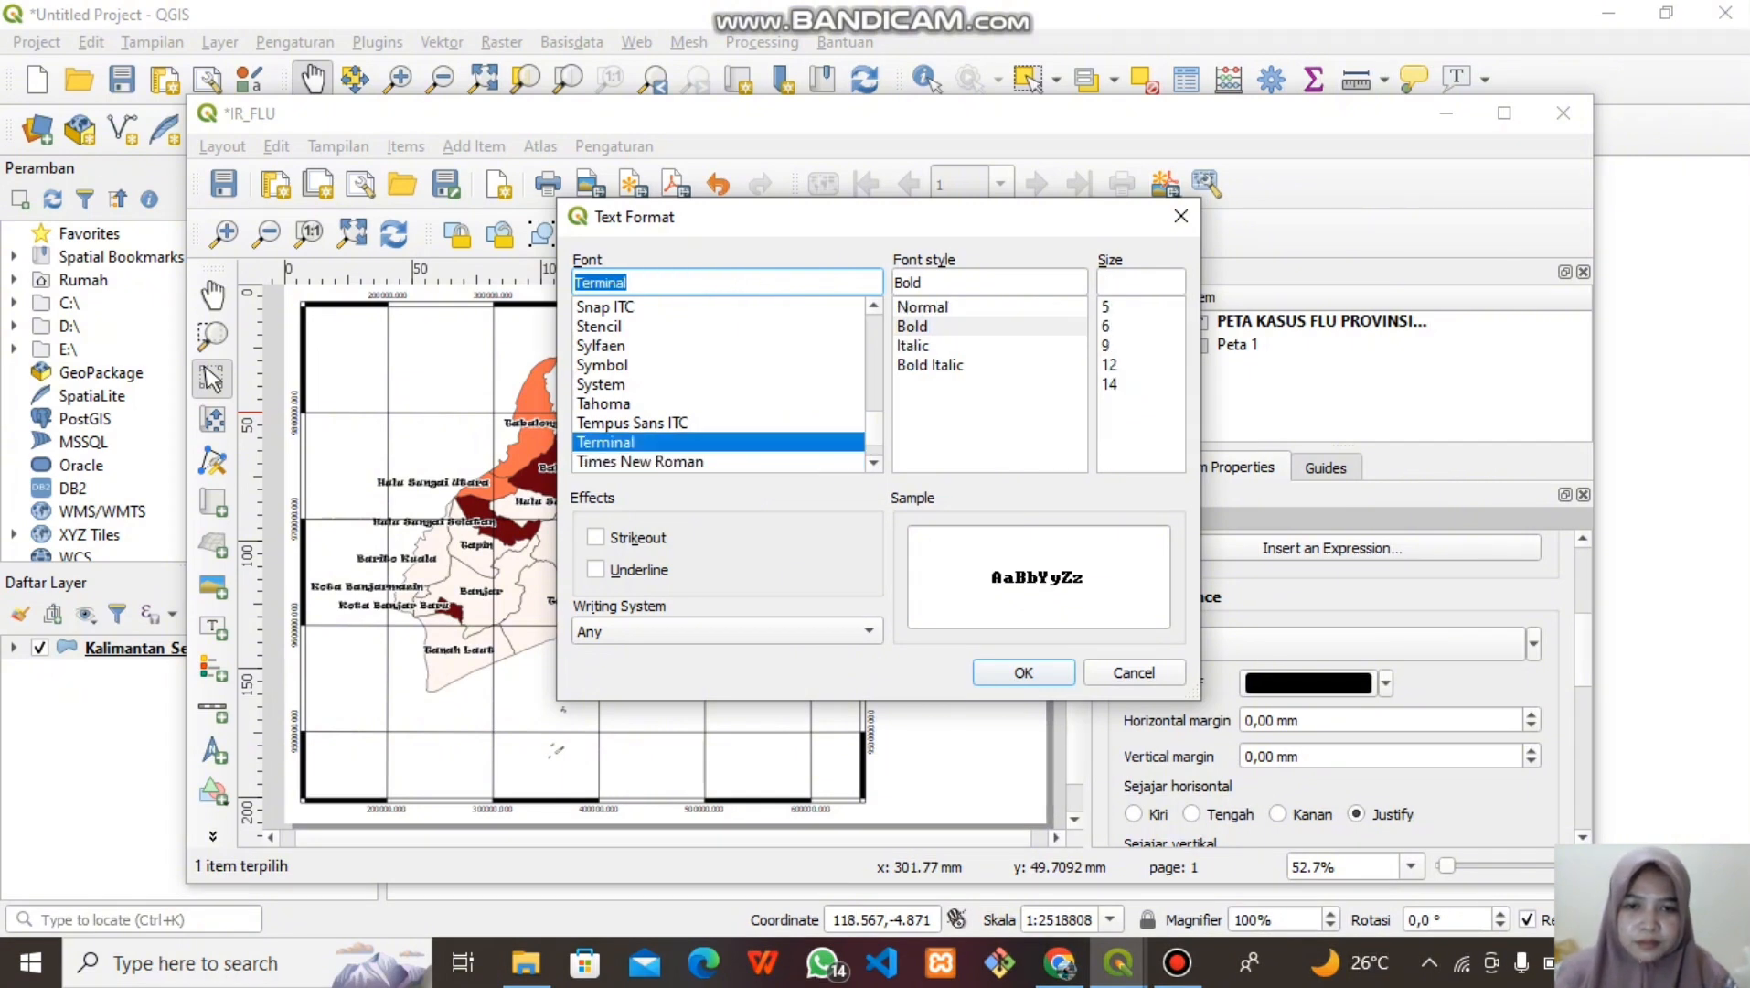
pyautogui.press('Down')
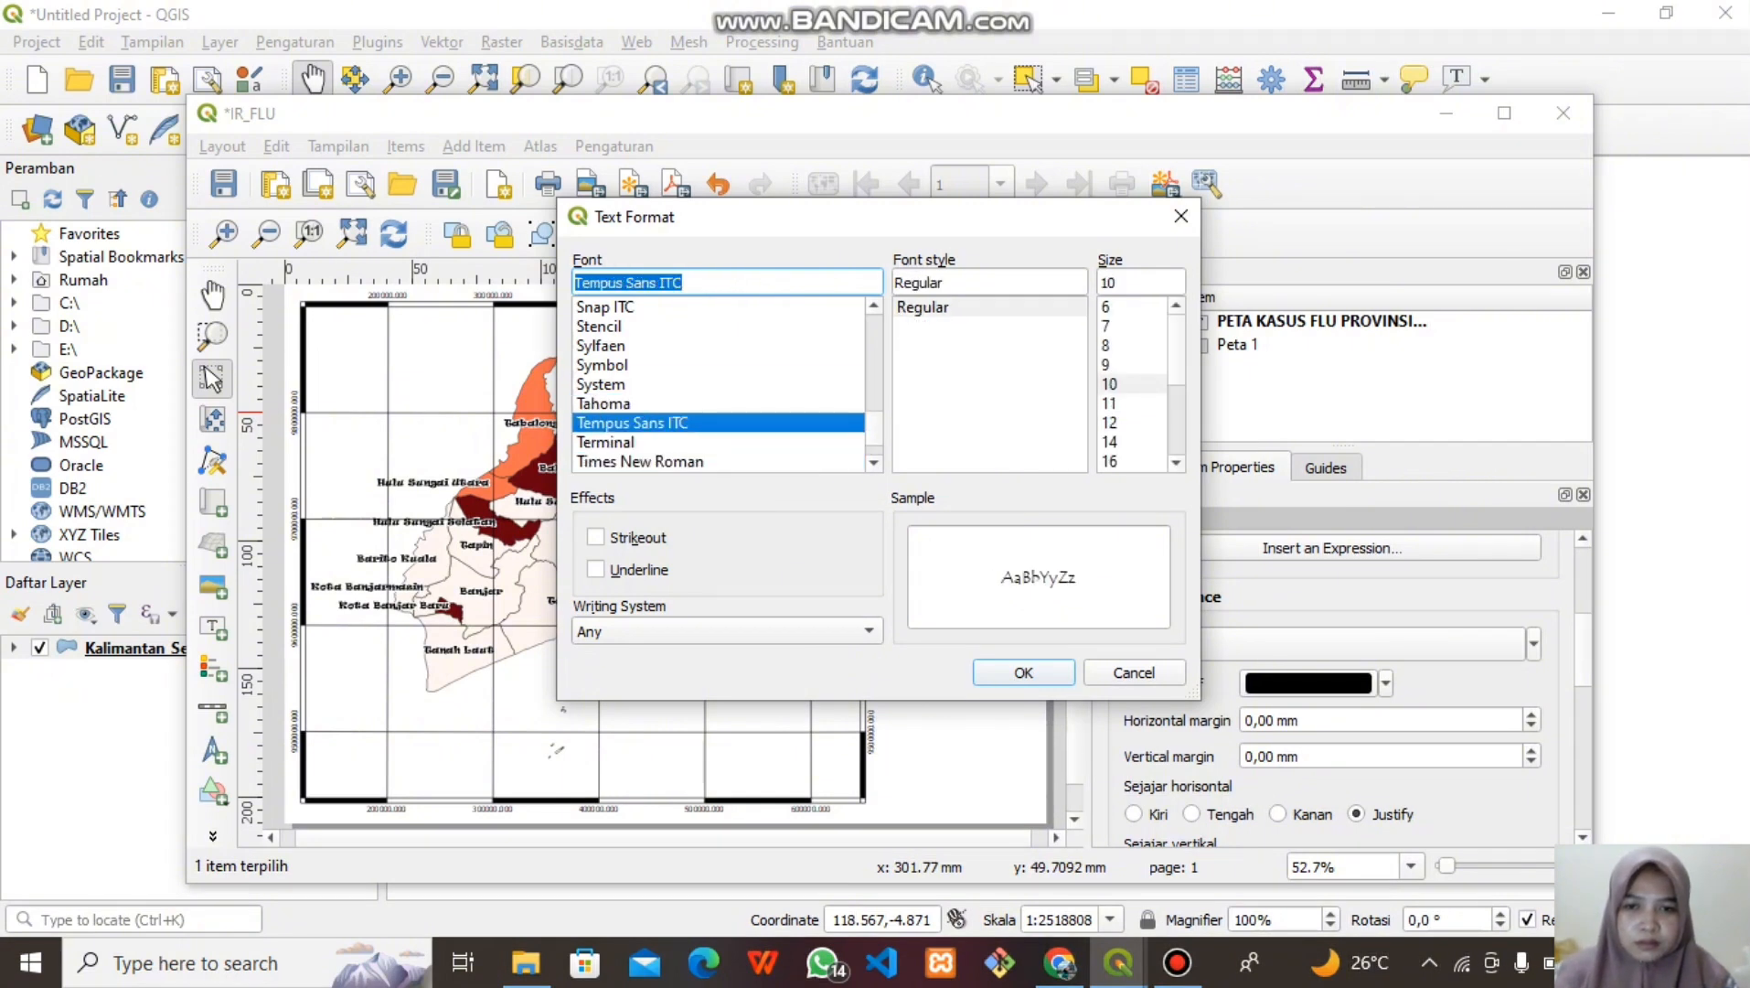
pyautogui.press('Down')
pyautogui.press('Down')
pyautogui.click(913, 326)
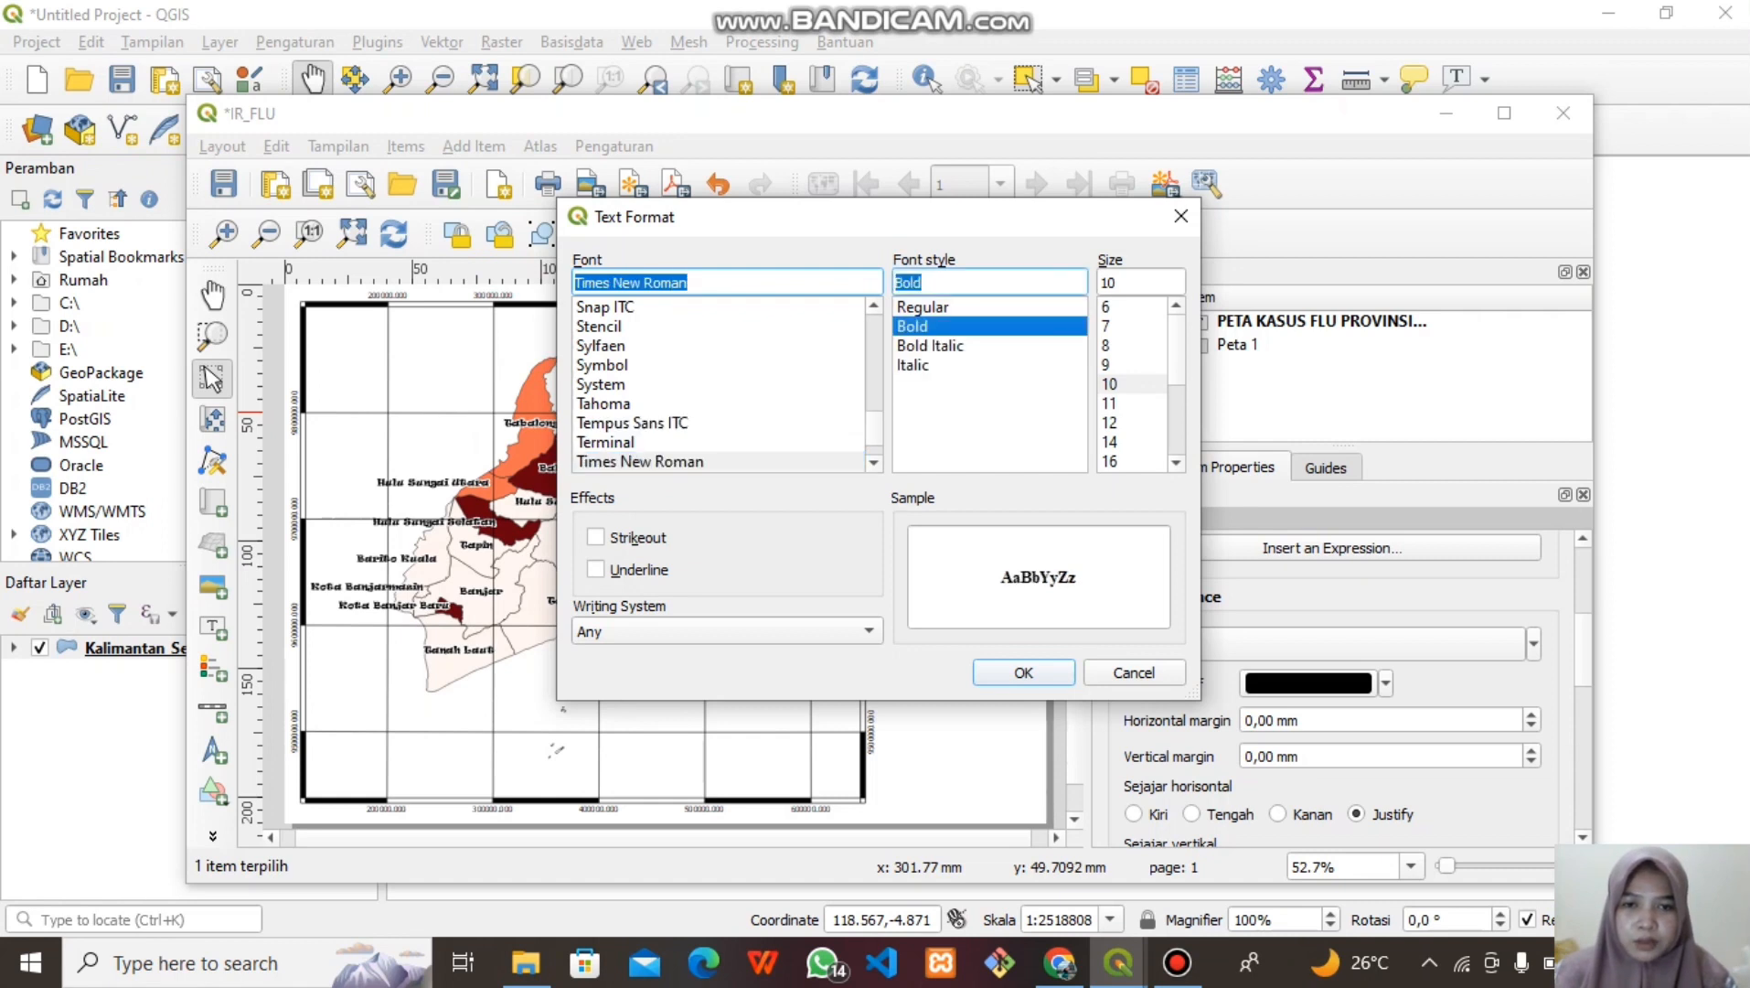
pyautogui.press('Return')
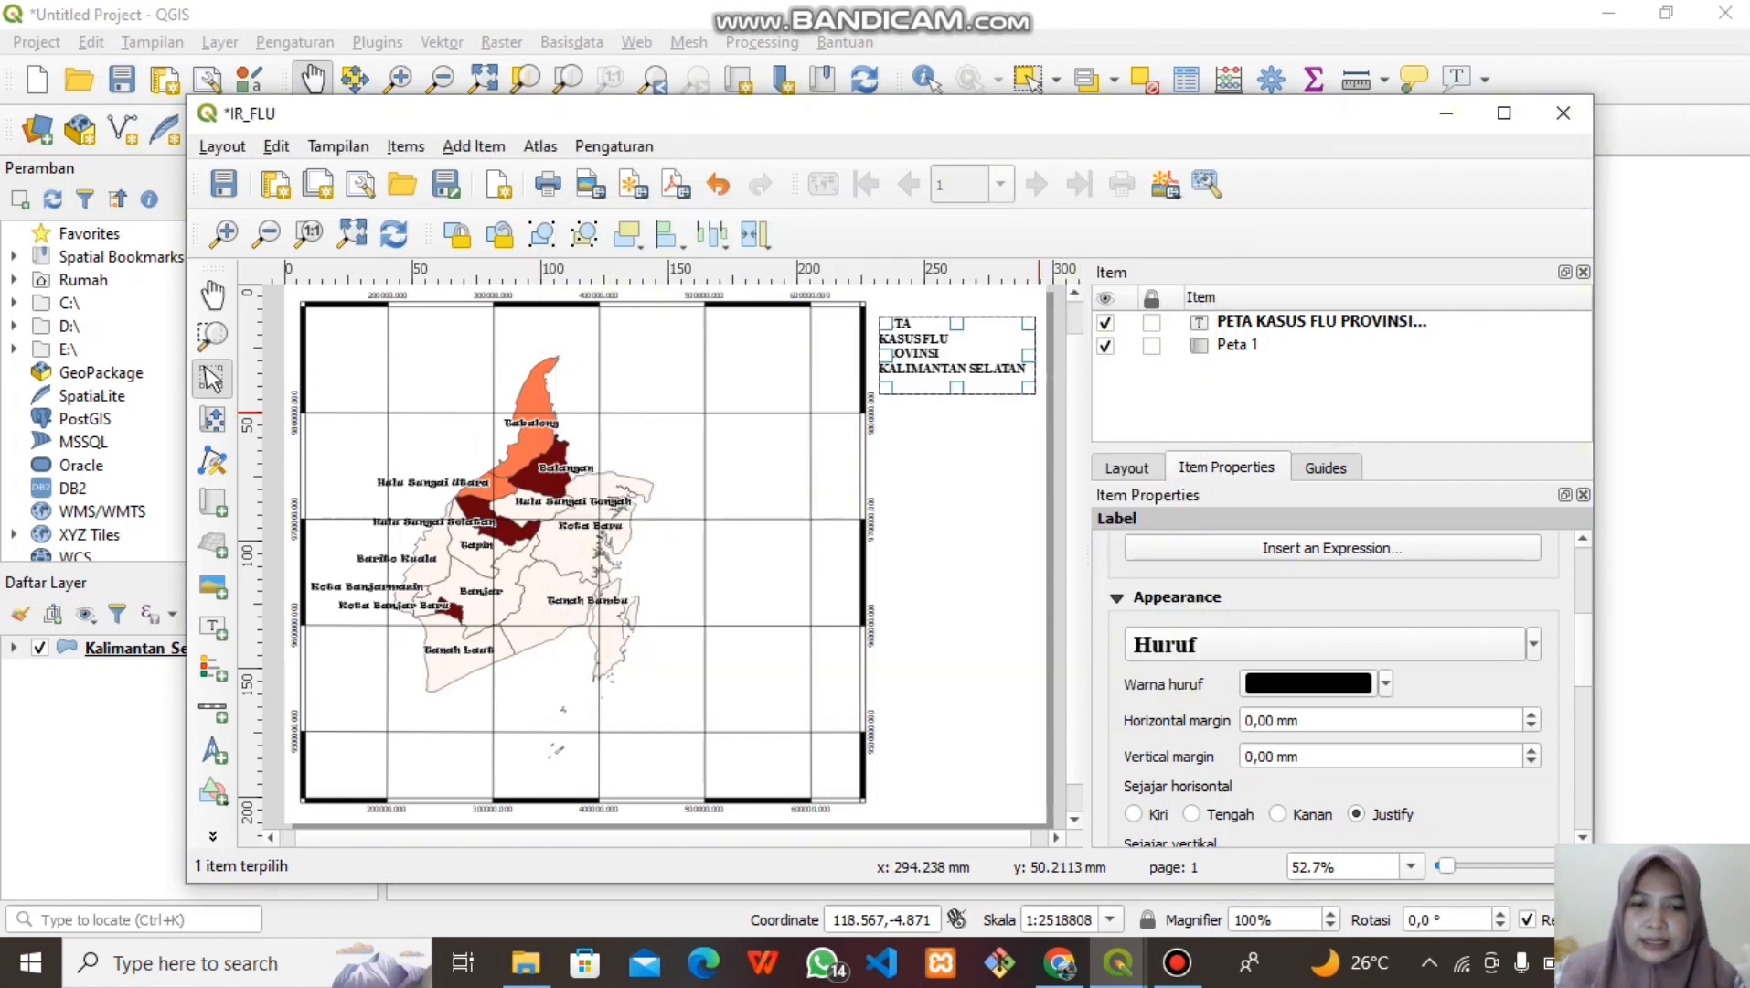
pyautogui.click(1191, 814)
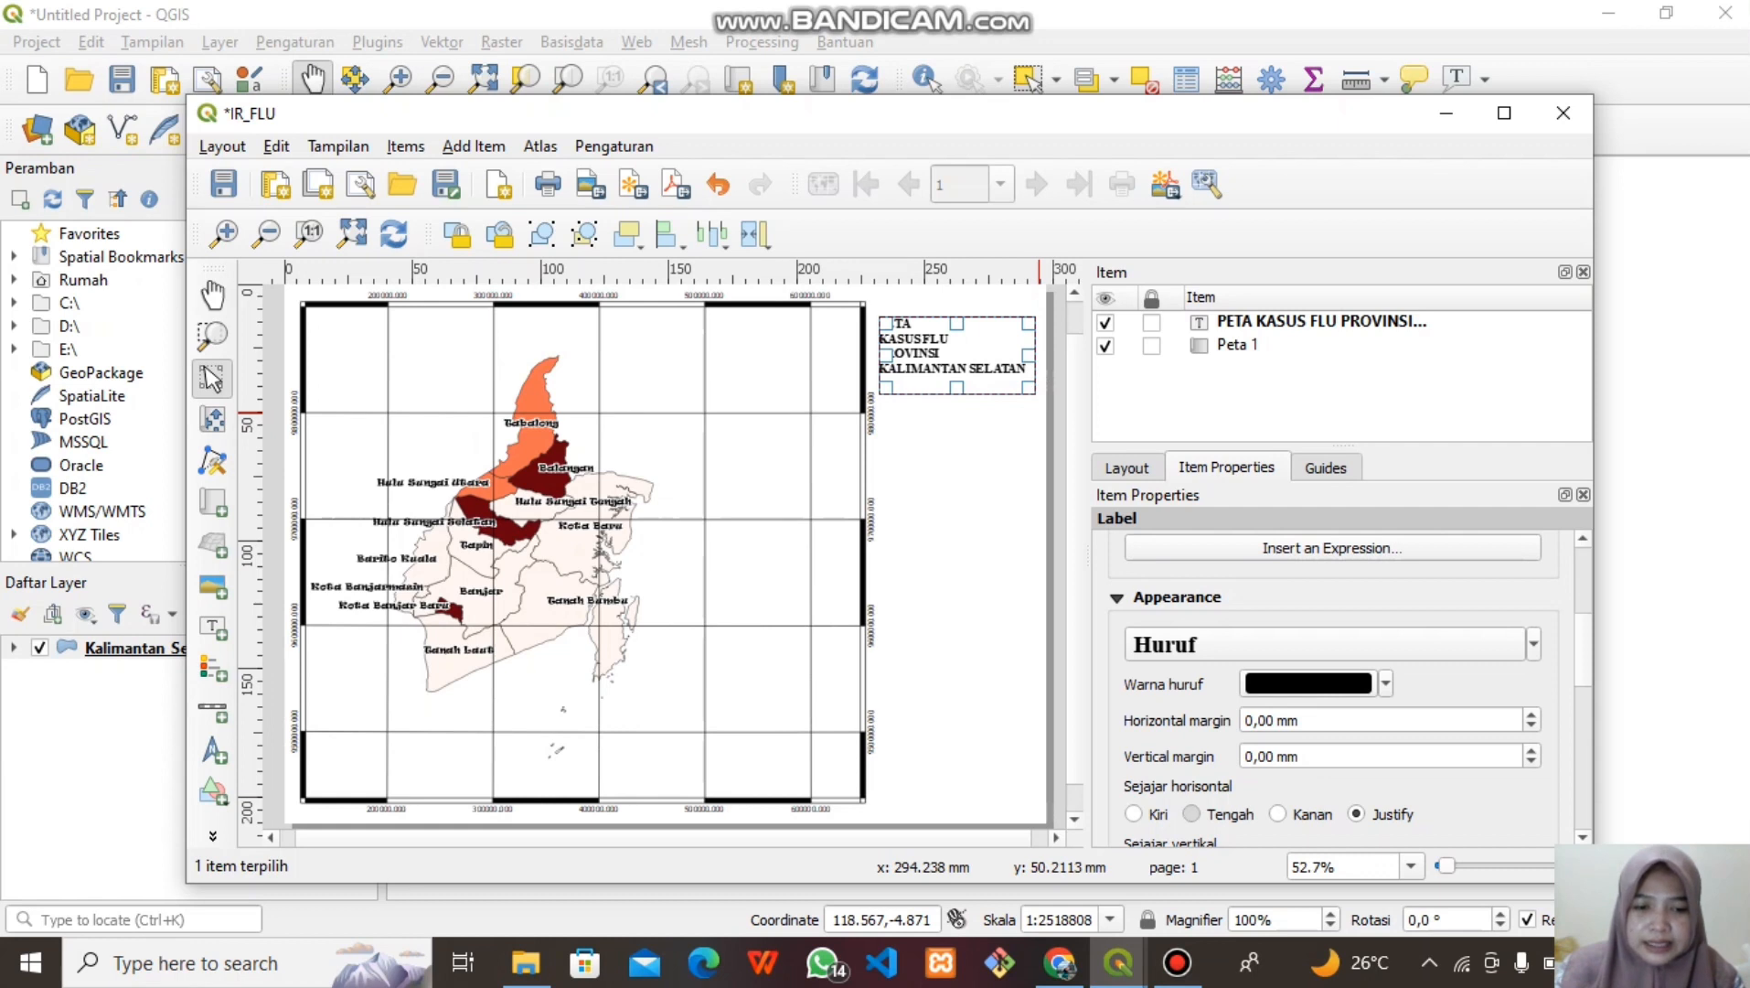
pyautogui.scroll(-3, 1344, 686)
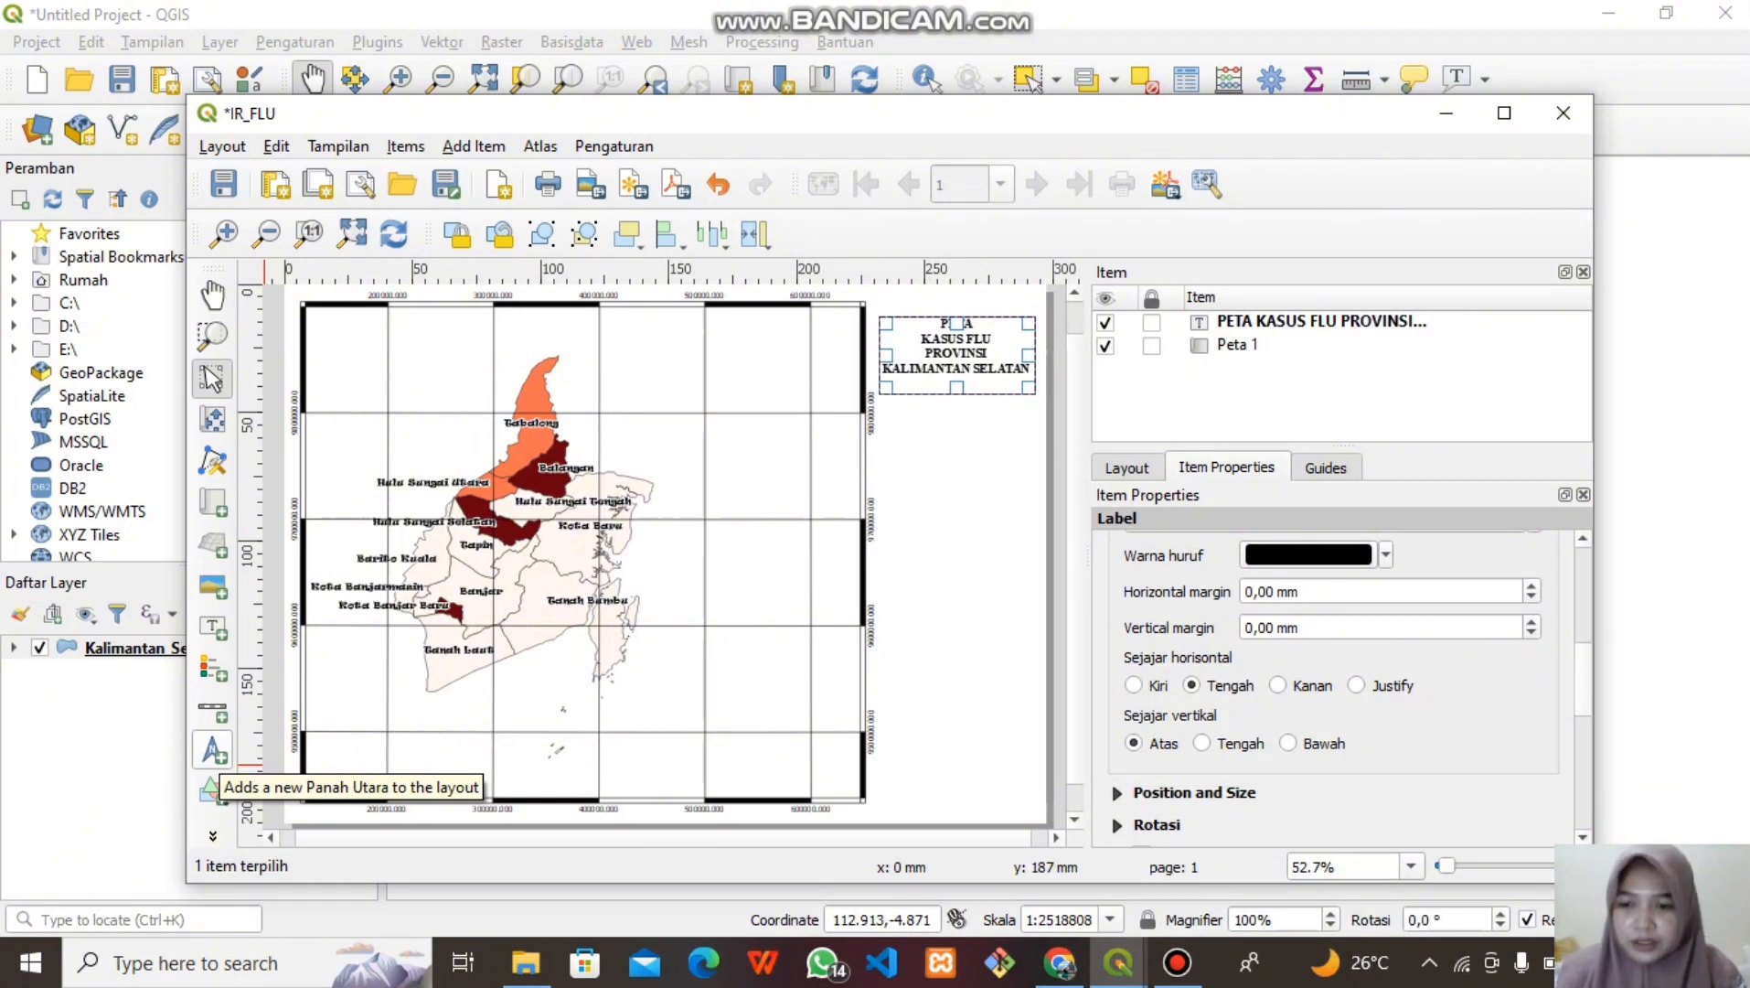
# Draw a north arrow below the title using the NorthArrow_10.svg design
pyautogui.click(213, 786)
pyautogui.moveTo(941, 423); pyautogui.dragTo(997, 484)
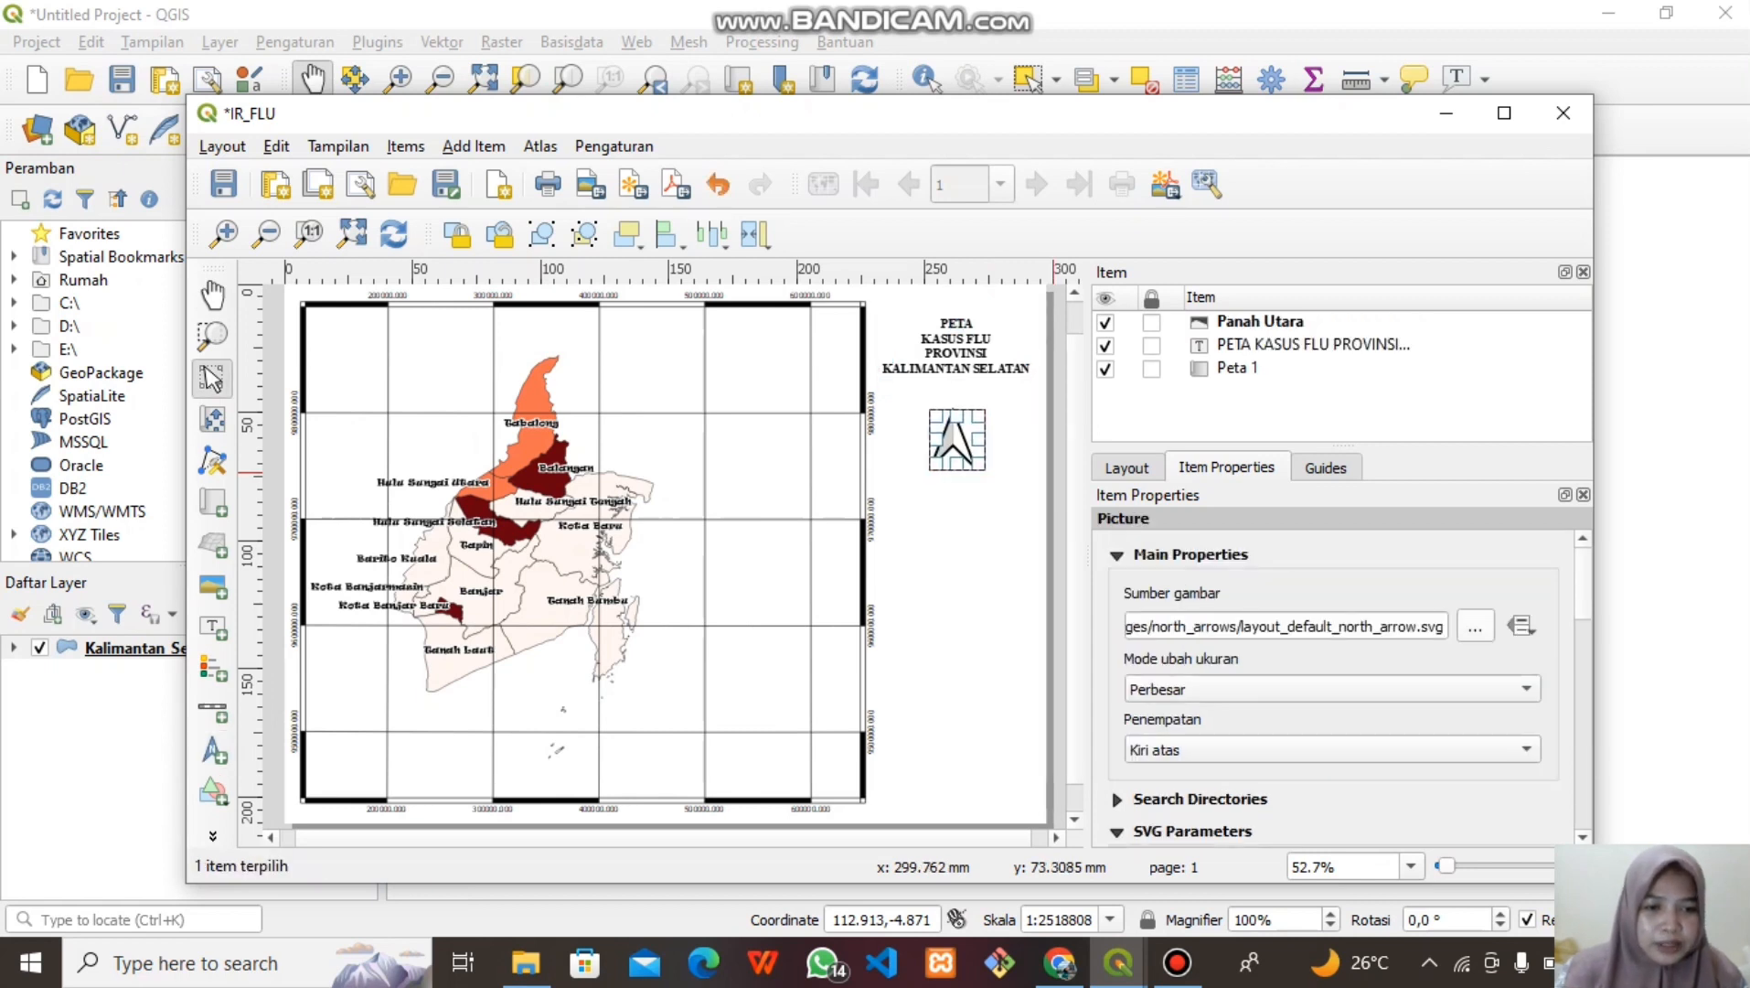
pyautogui.click(1116, 799)
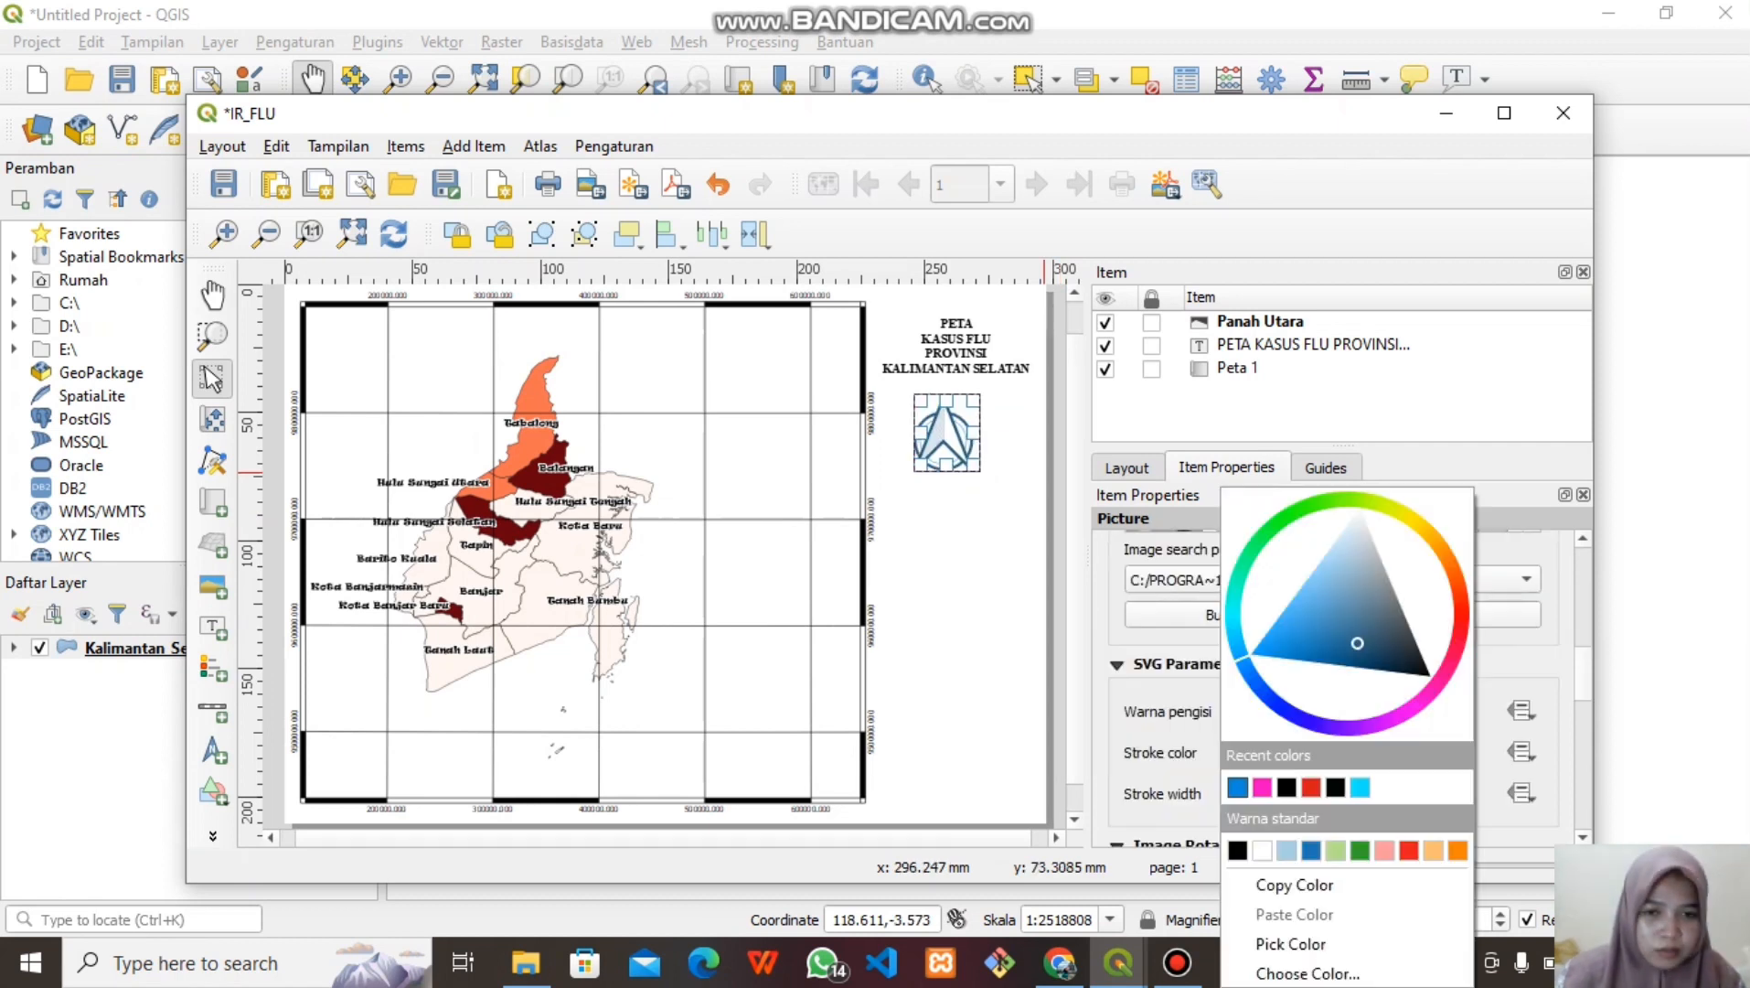
# Shrink the north arrow and centre it under the title
pyautogui.click(958, 531)
pyautogui.click(958, 530)
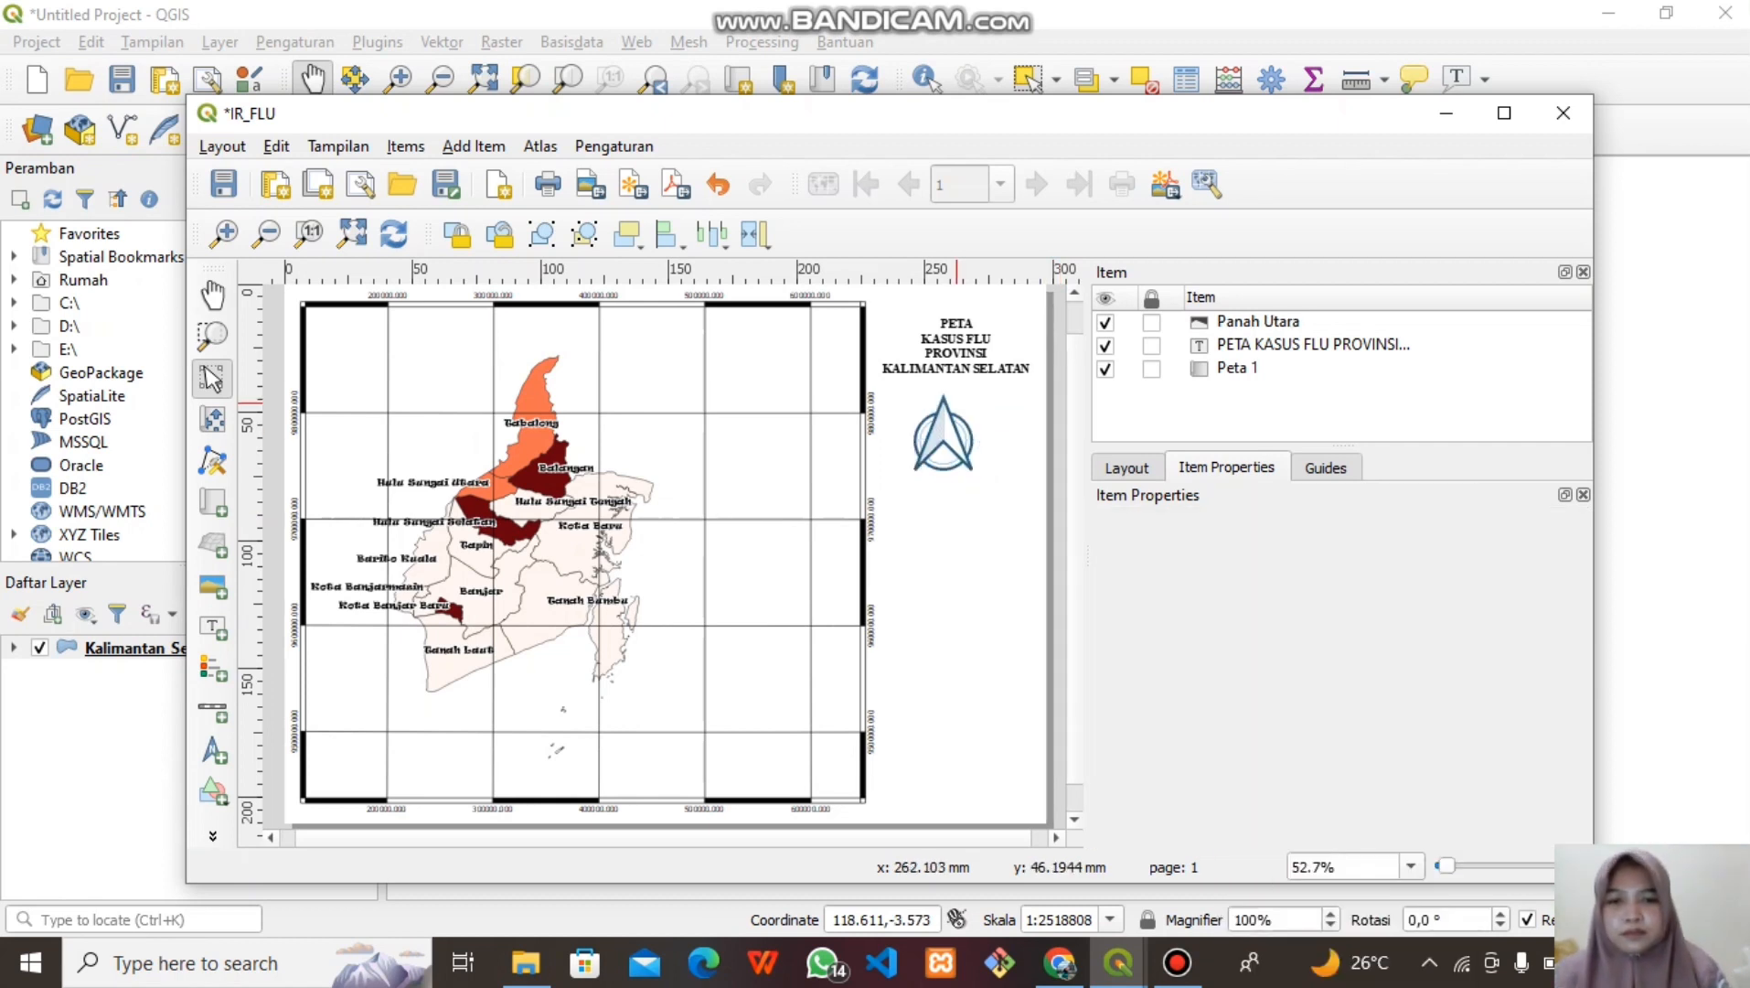
pyautogui.click(947, 436)
pyautogui.moveTo(948, 447); pyautogui.dragTo(958, 441)
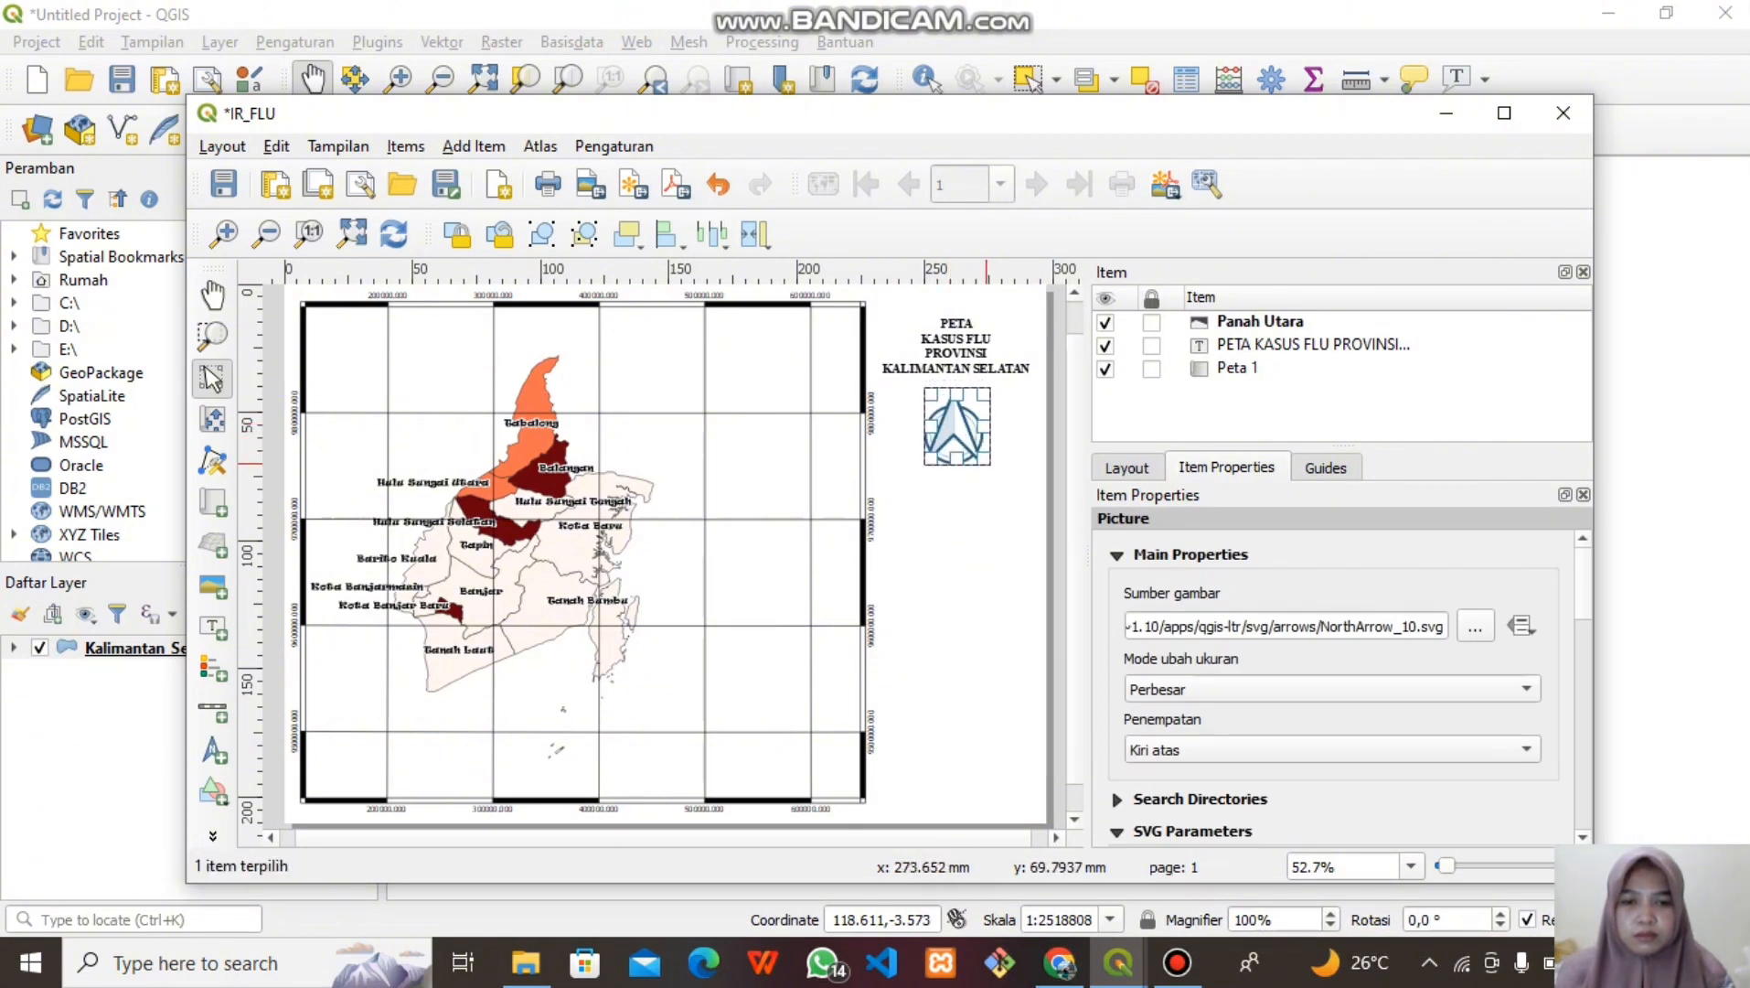
pyautogui.moveTo(990, 464); pyautogui.dragTo(962, 424)
pyautogui.click(954, 515)
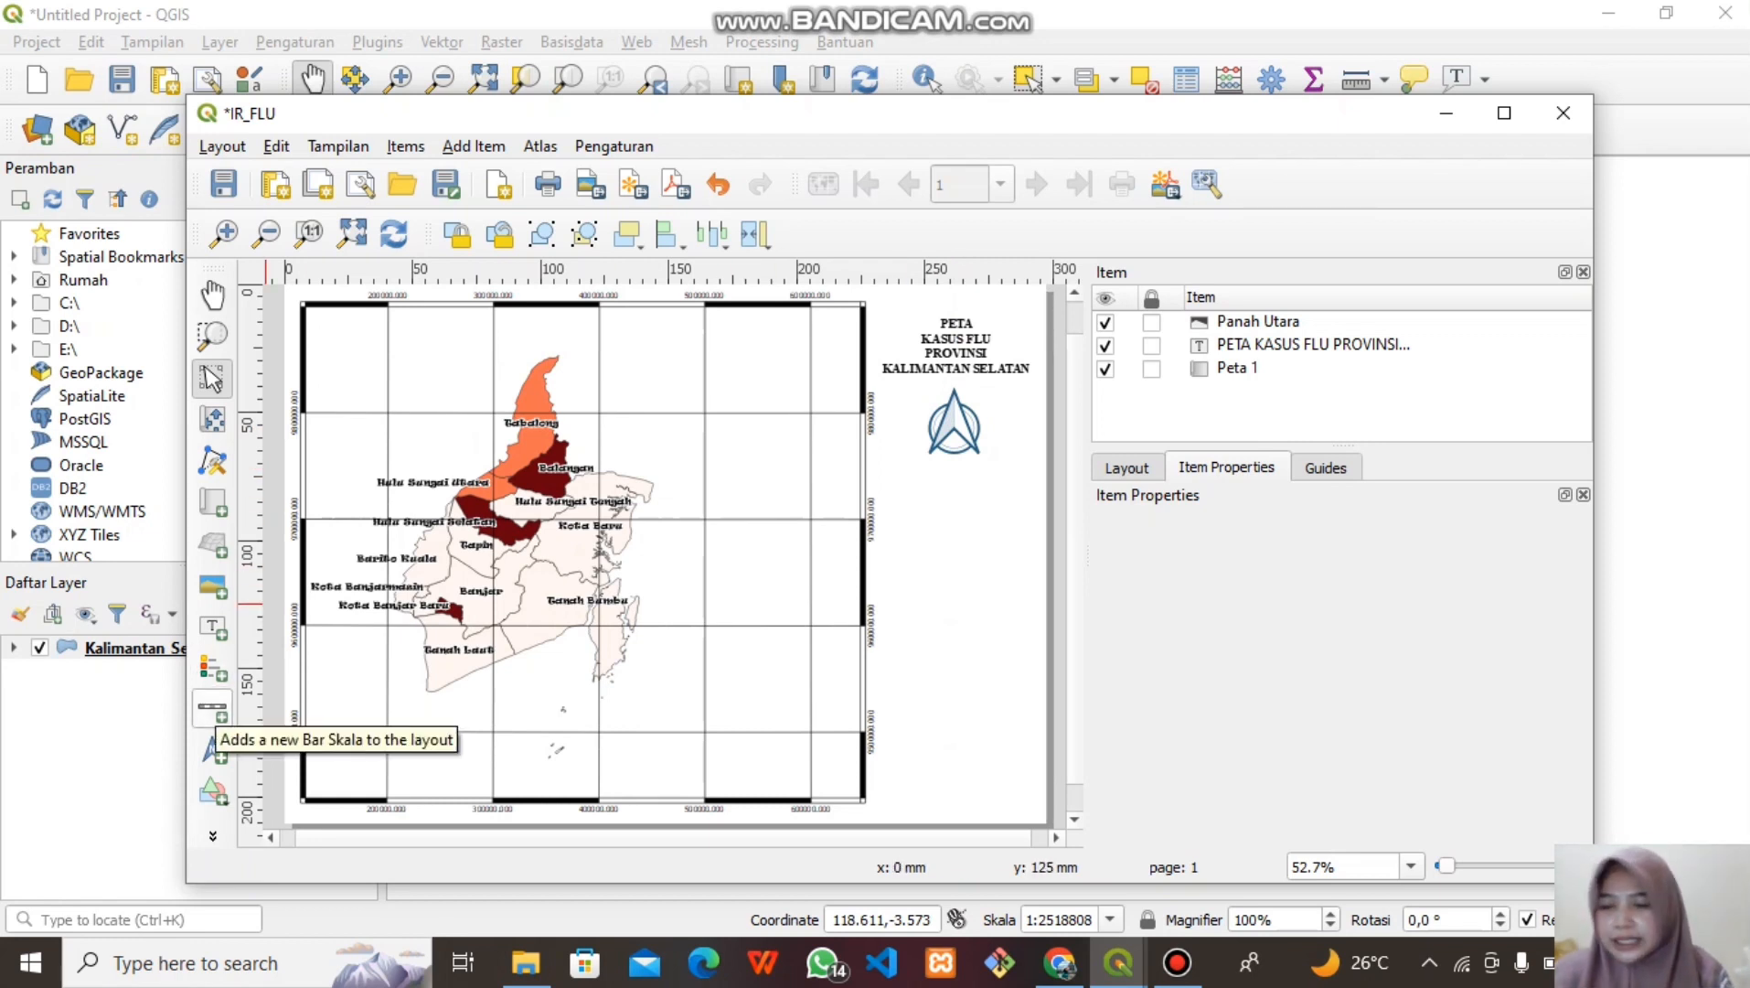
# Draw a scale bar below the north arrow in the Kotak ganda style
pyautogui.click(212, 707)
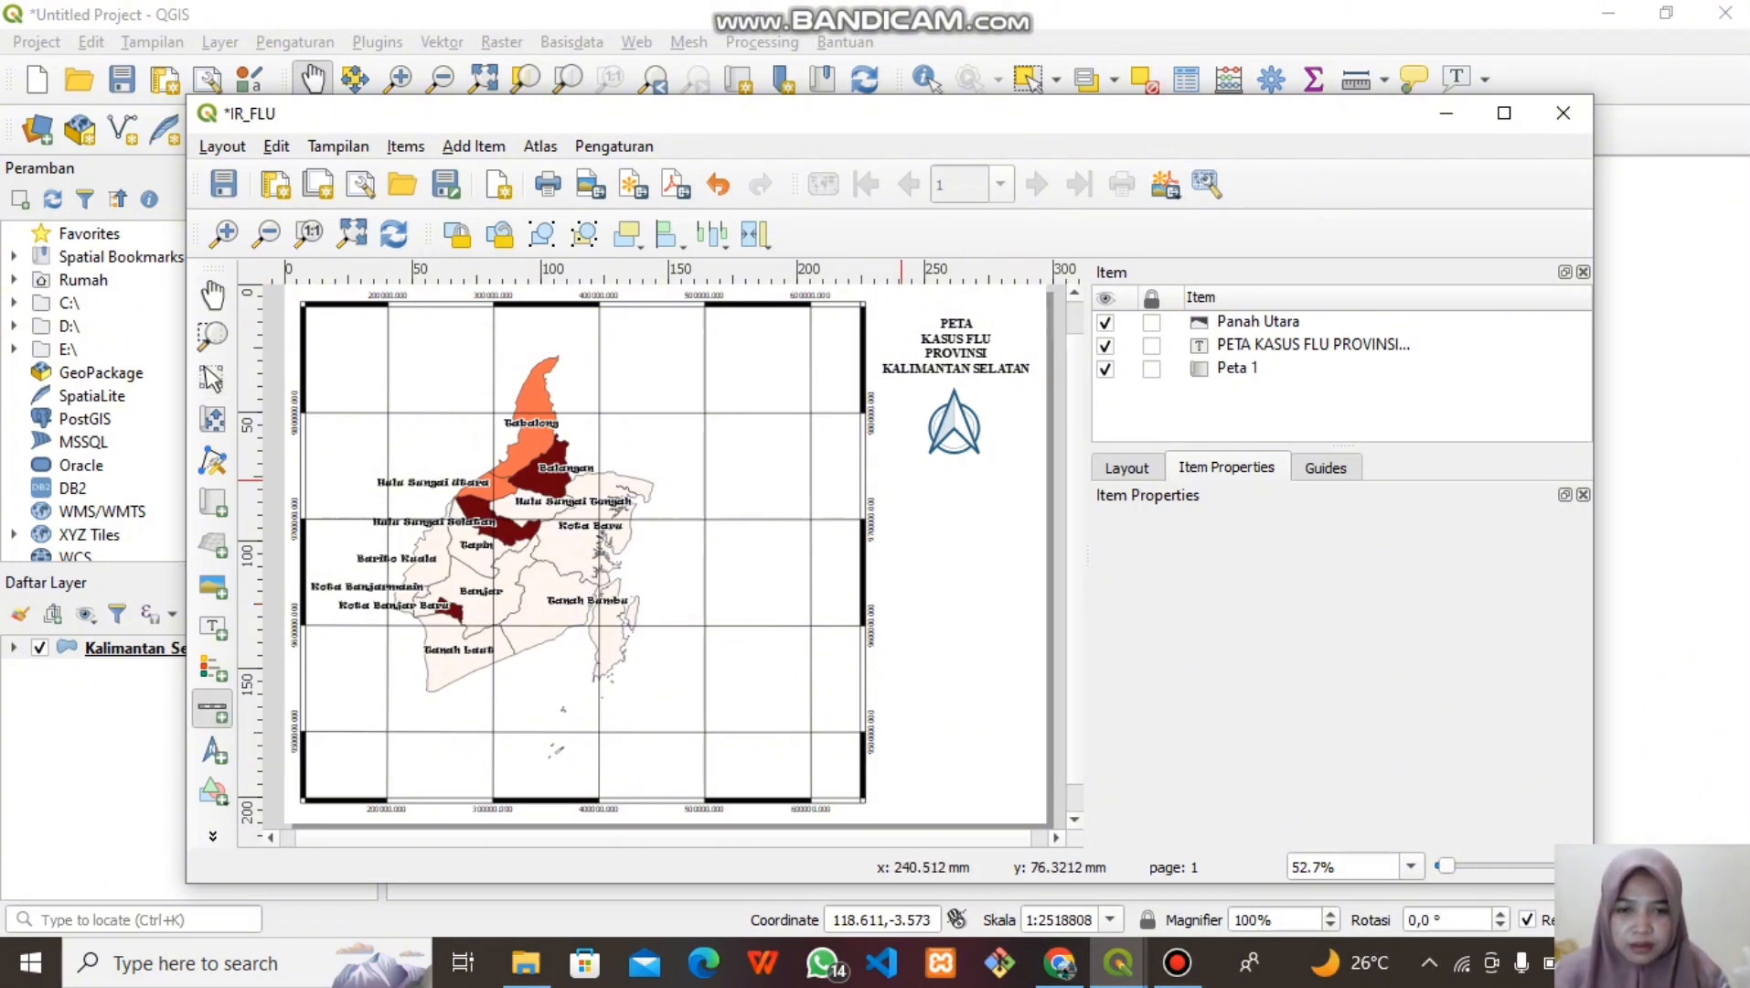
pyautogui.moveTo(900, 479); pyautogui.dragTo(939, 482)
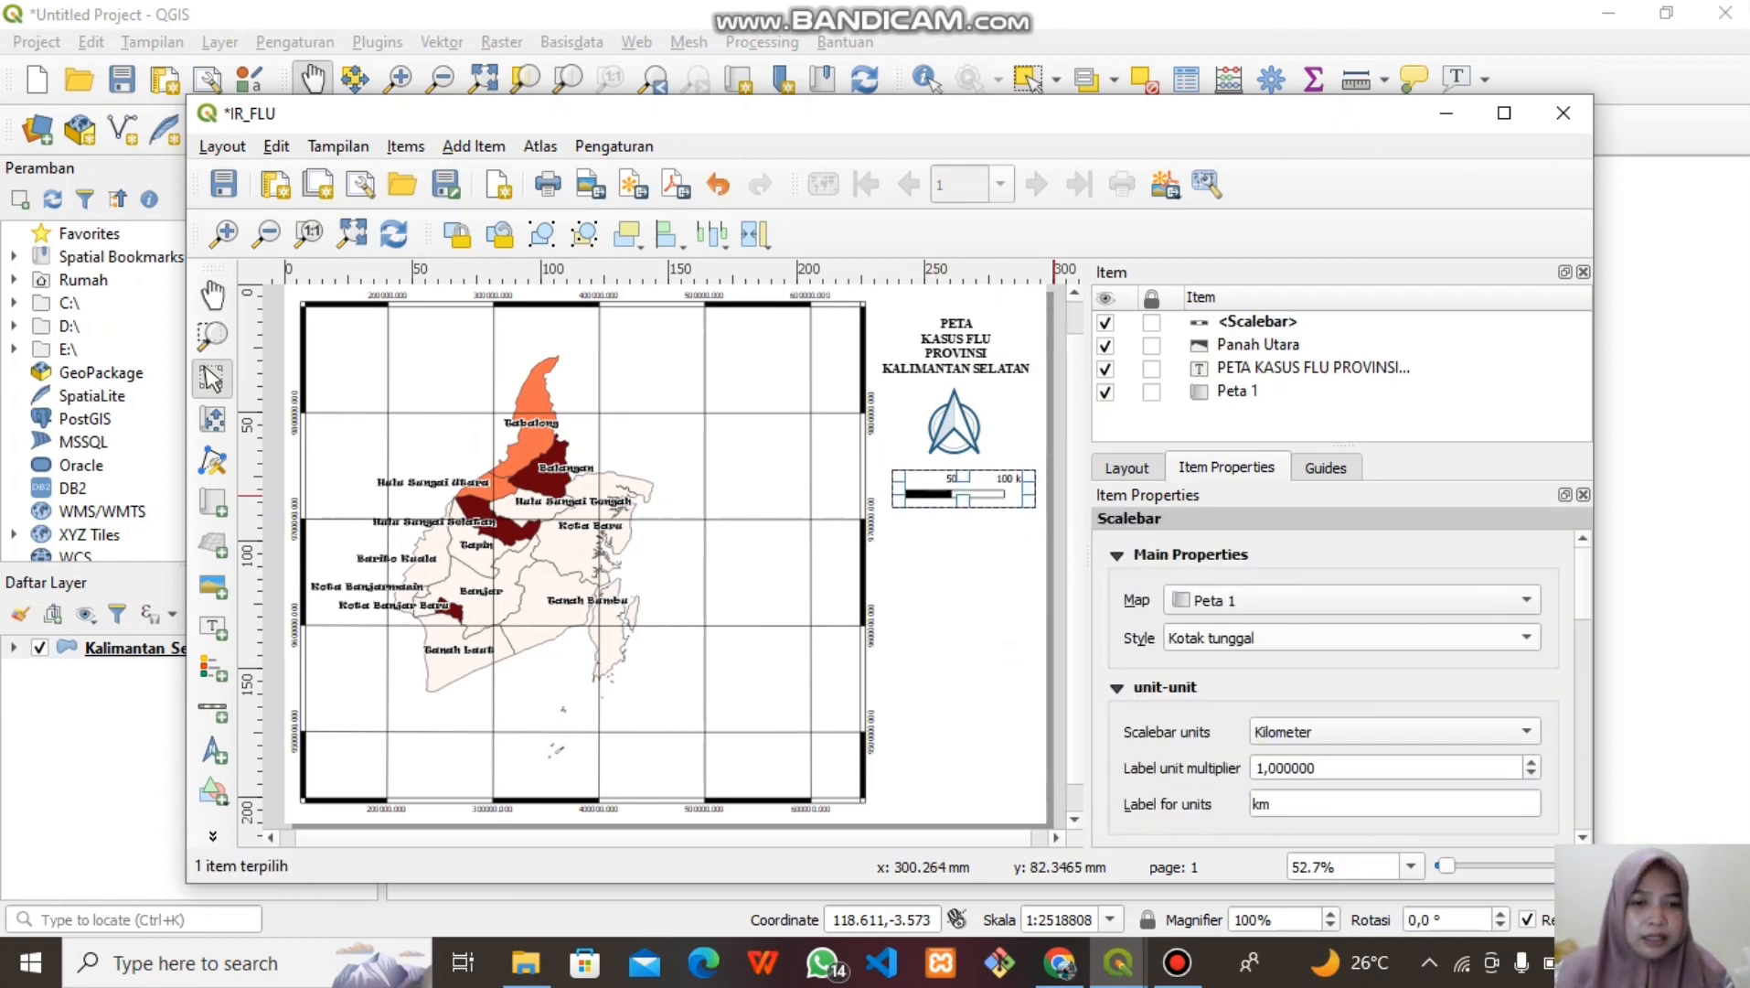
pyautogui.click(1352, 638)
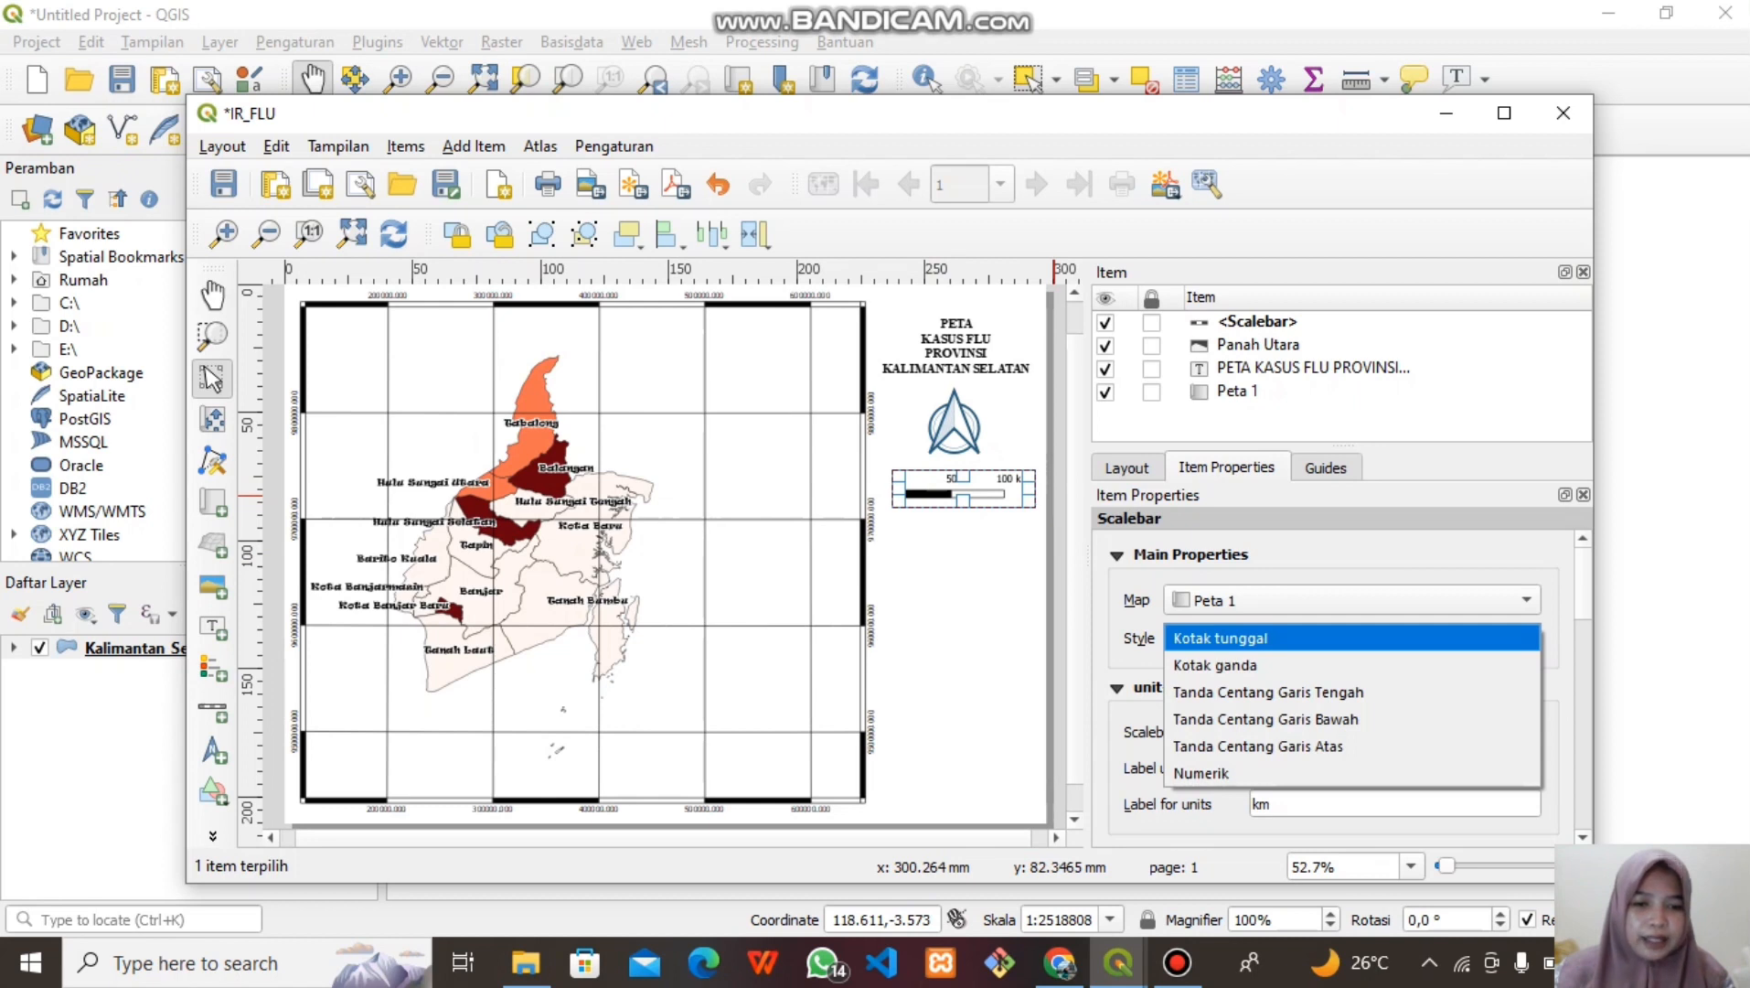
pyautogui.click(1215, 665)
pyautogui.click(1351, 638)
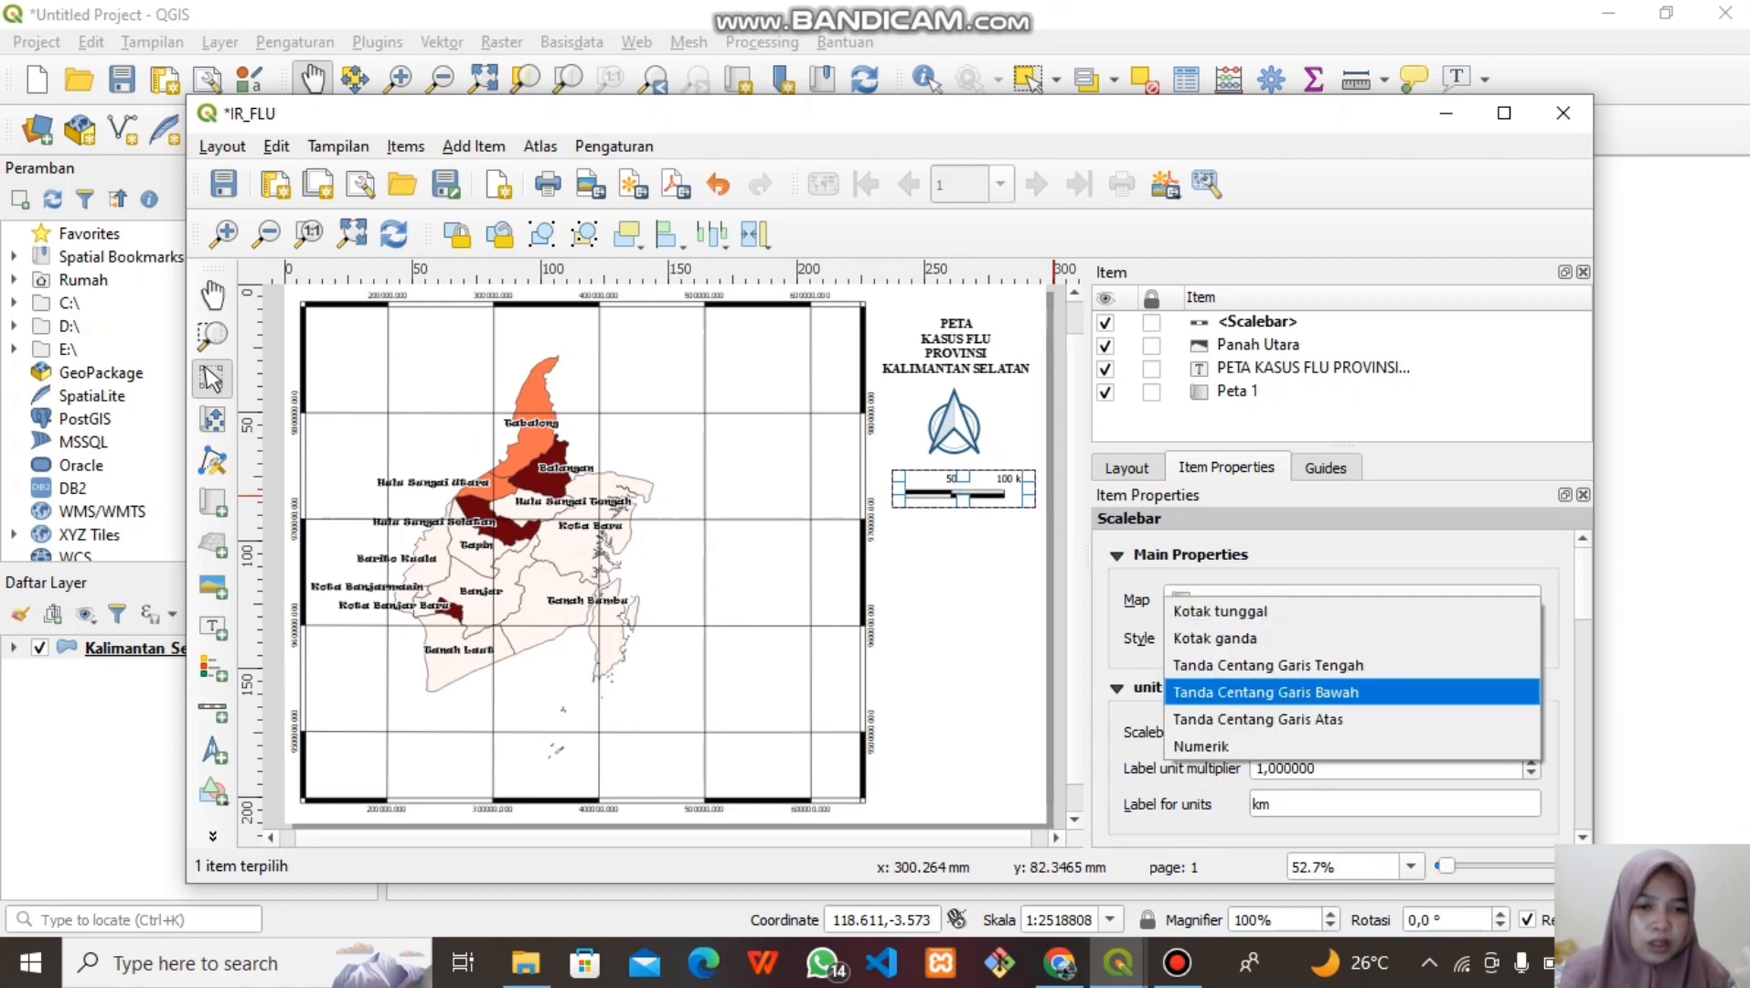
pyautogui.click(1215, 638)
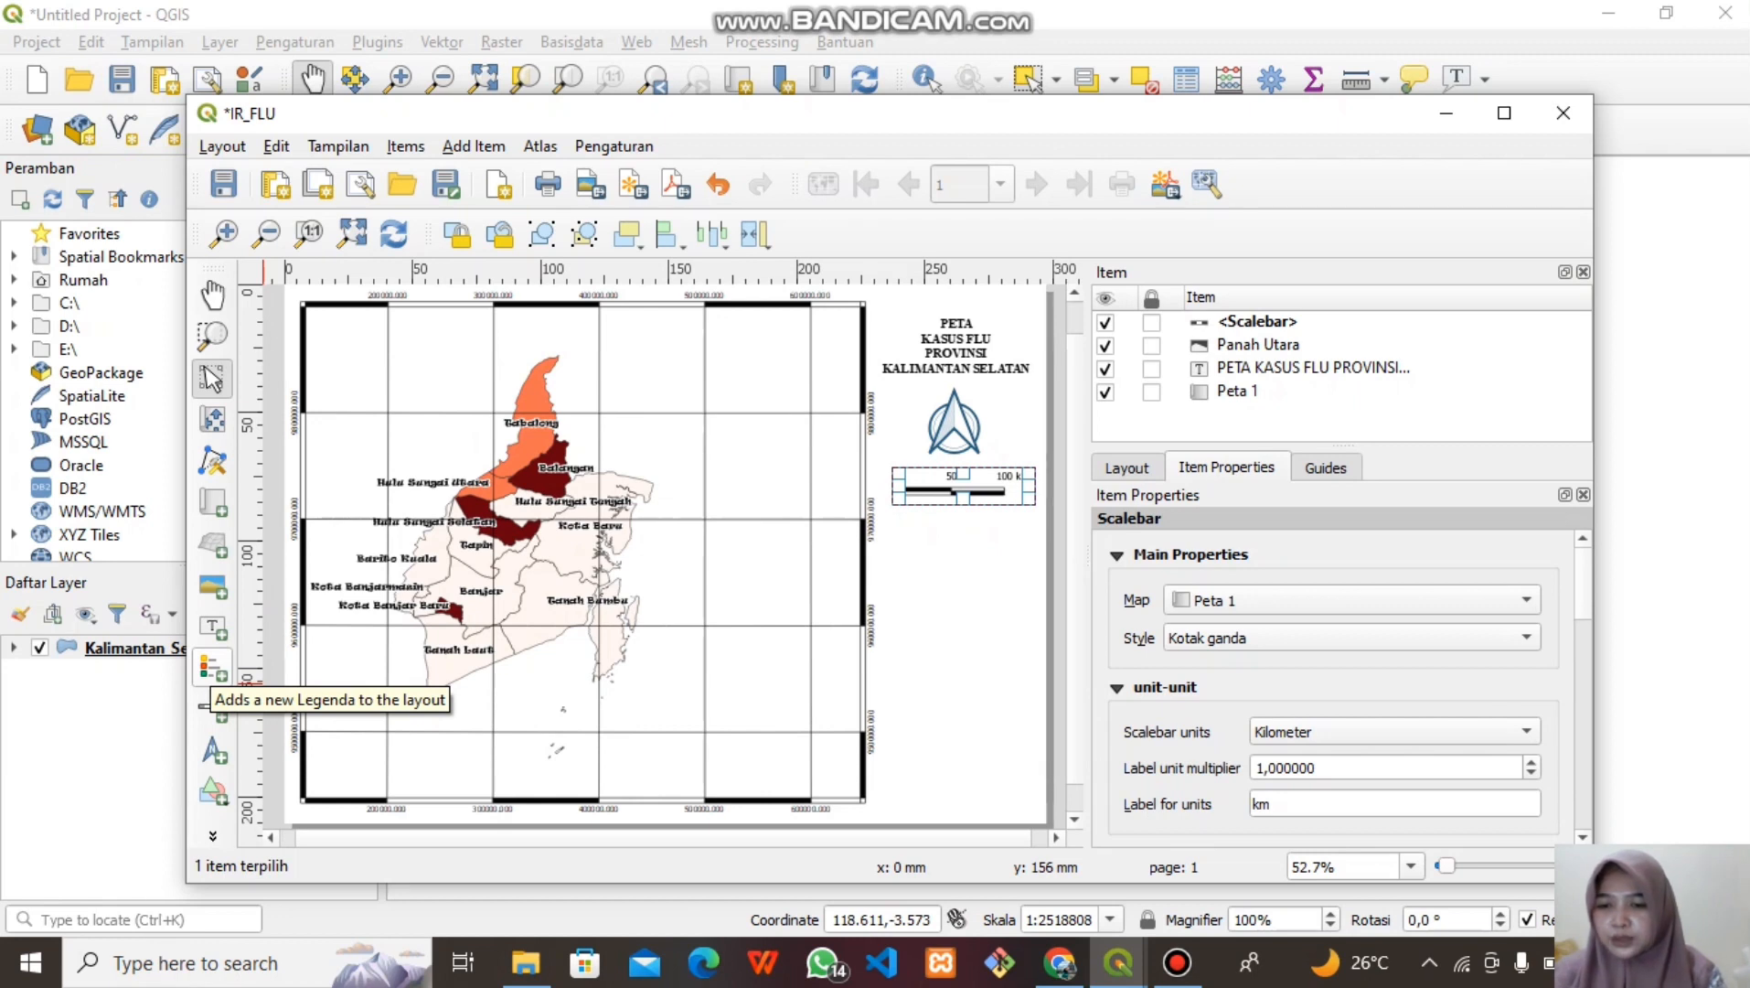
# Place a legend right of the map titled 'keterangan :'
pyautogui.click(213, 670)
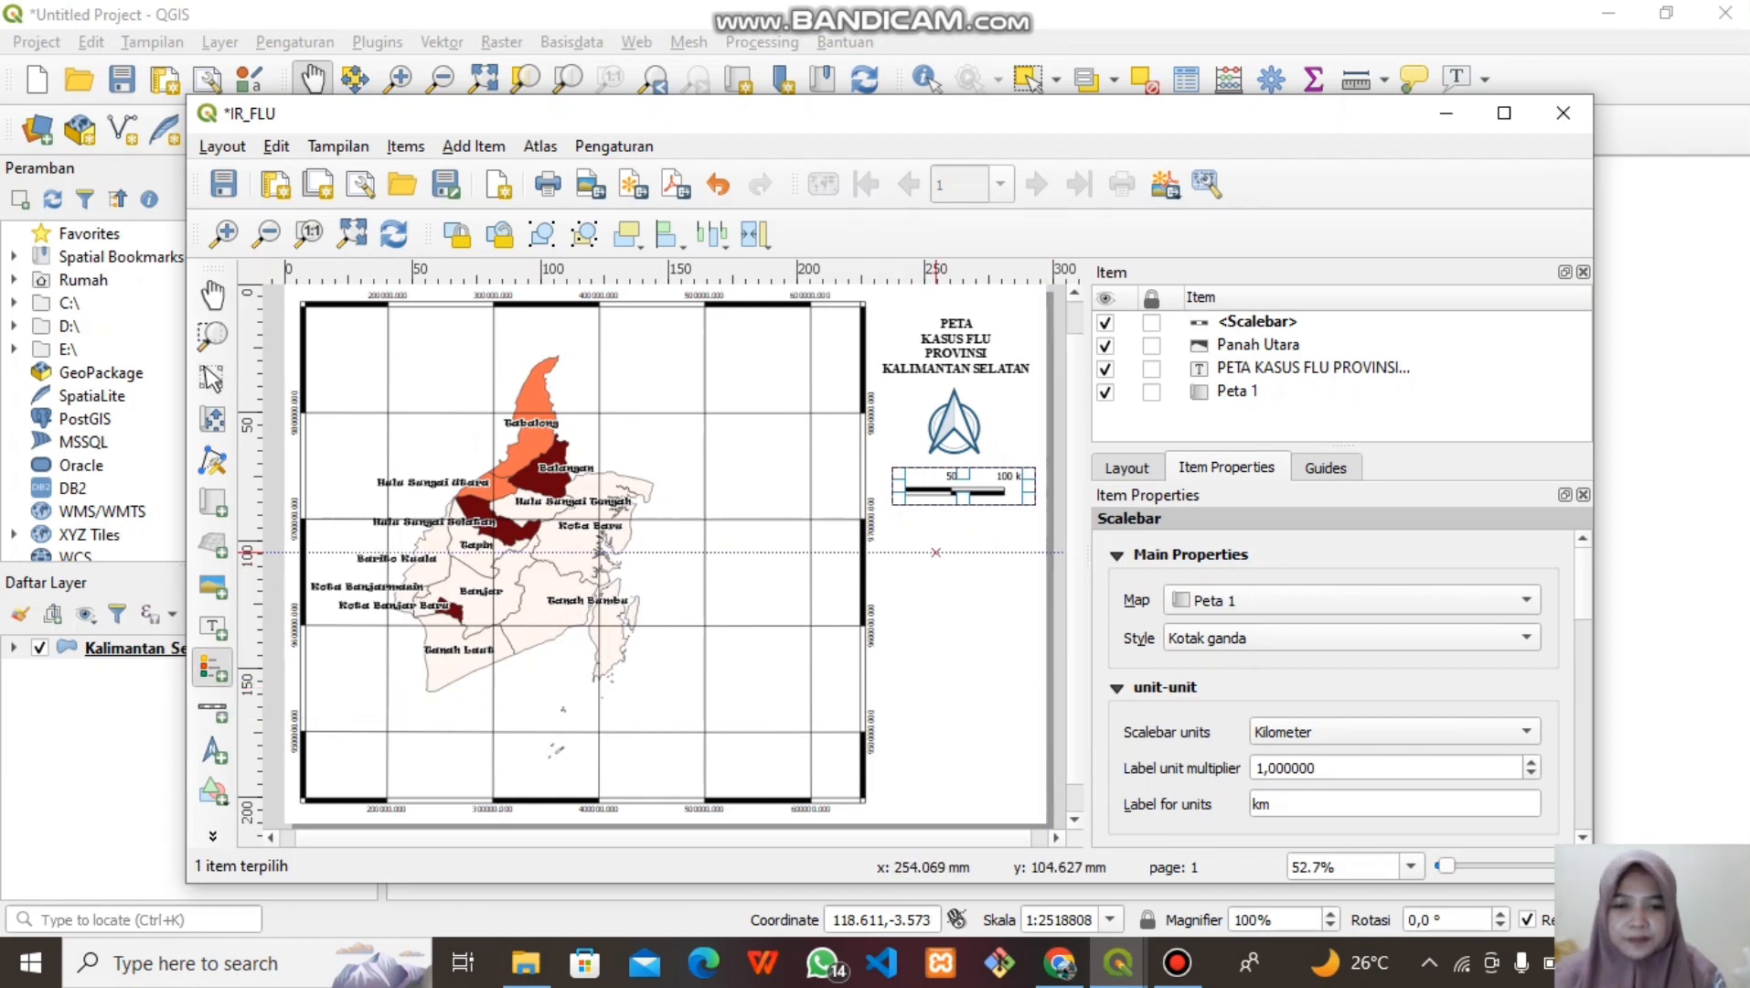
pyautogui.moveTo(910, 529); pyautogui.dragTo(880, 549)
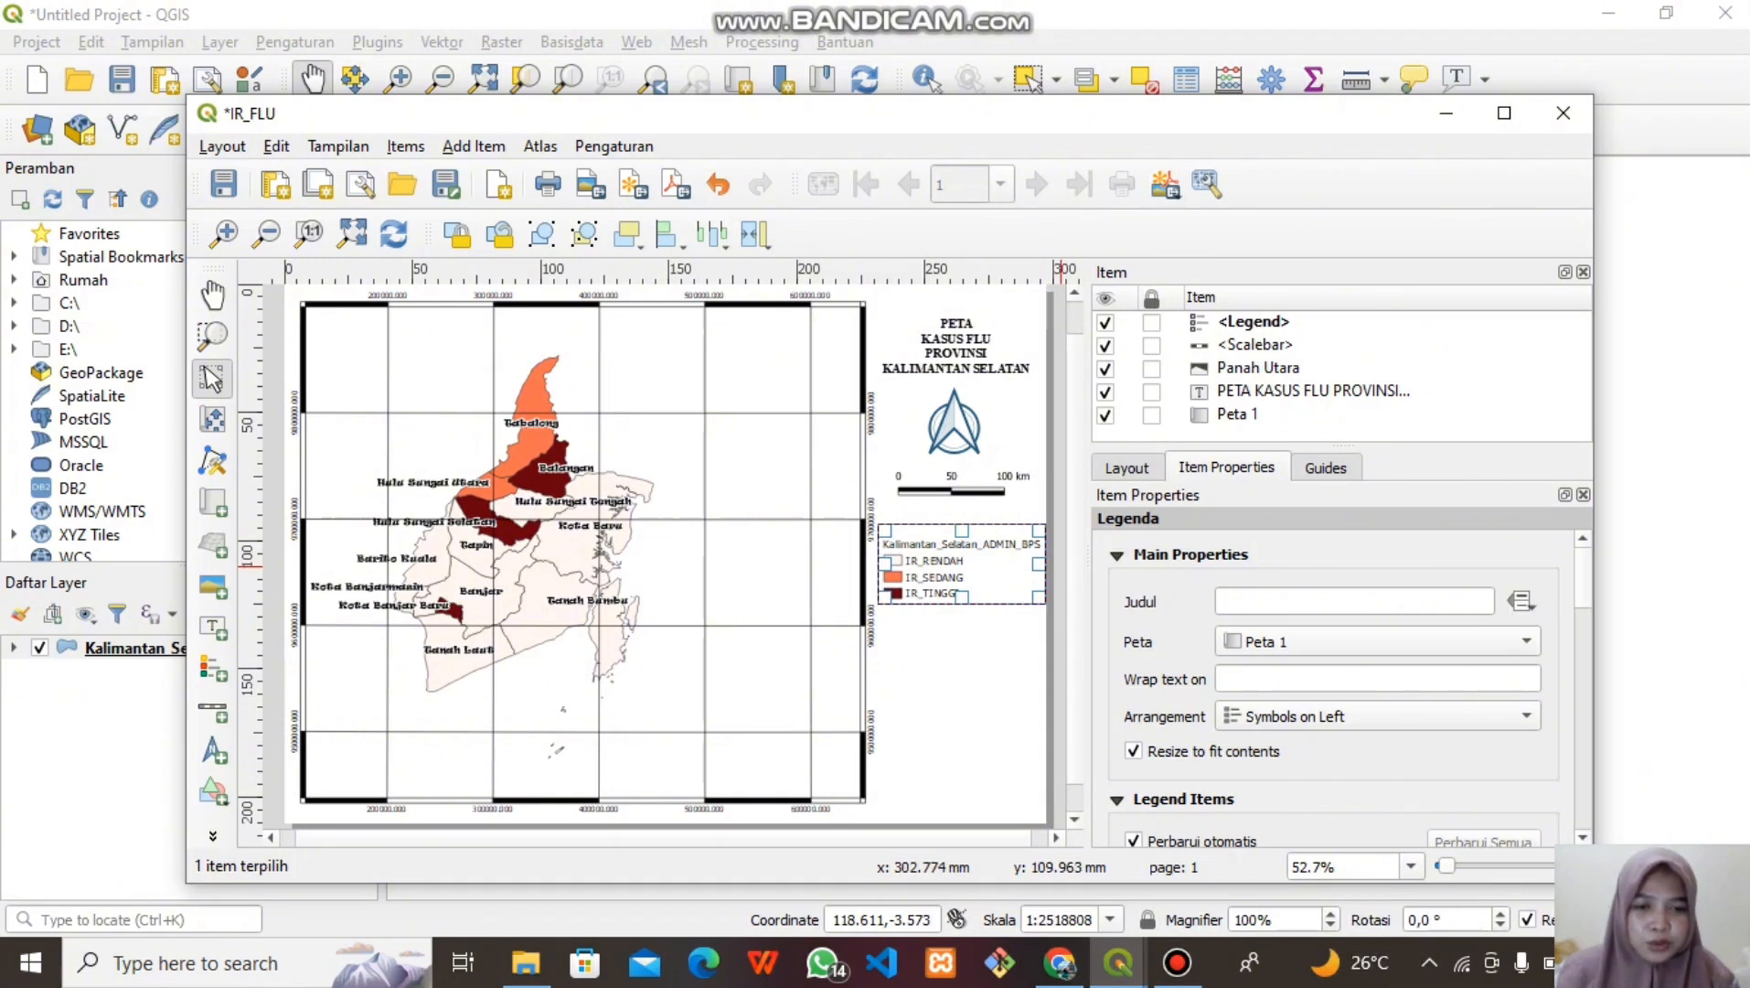
pyautogui.click(1353, 601)
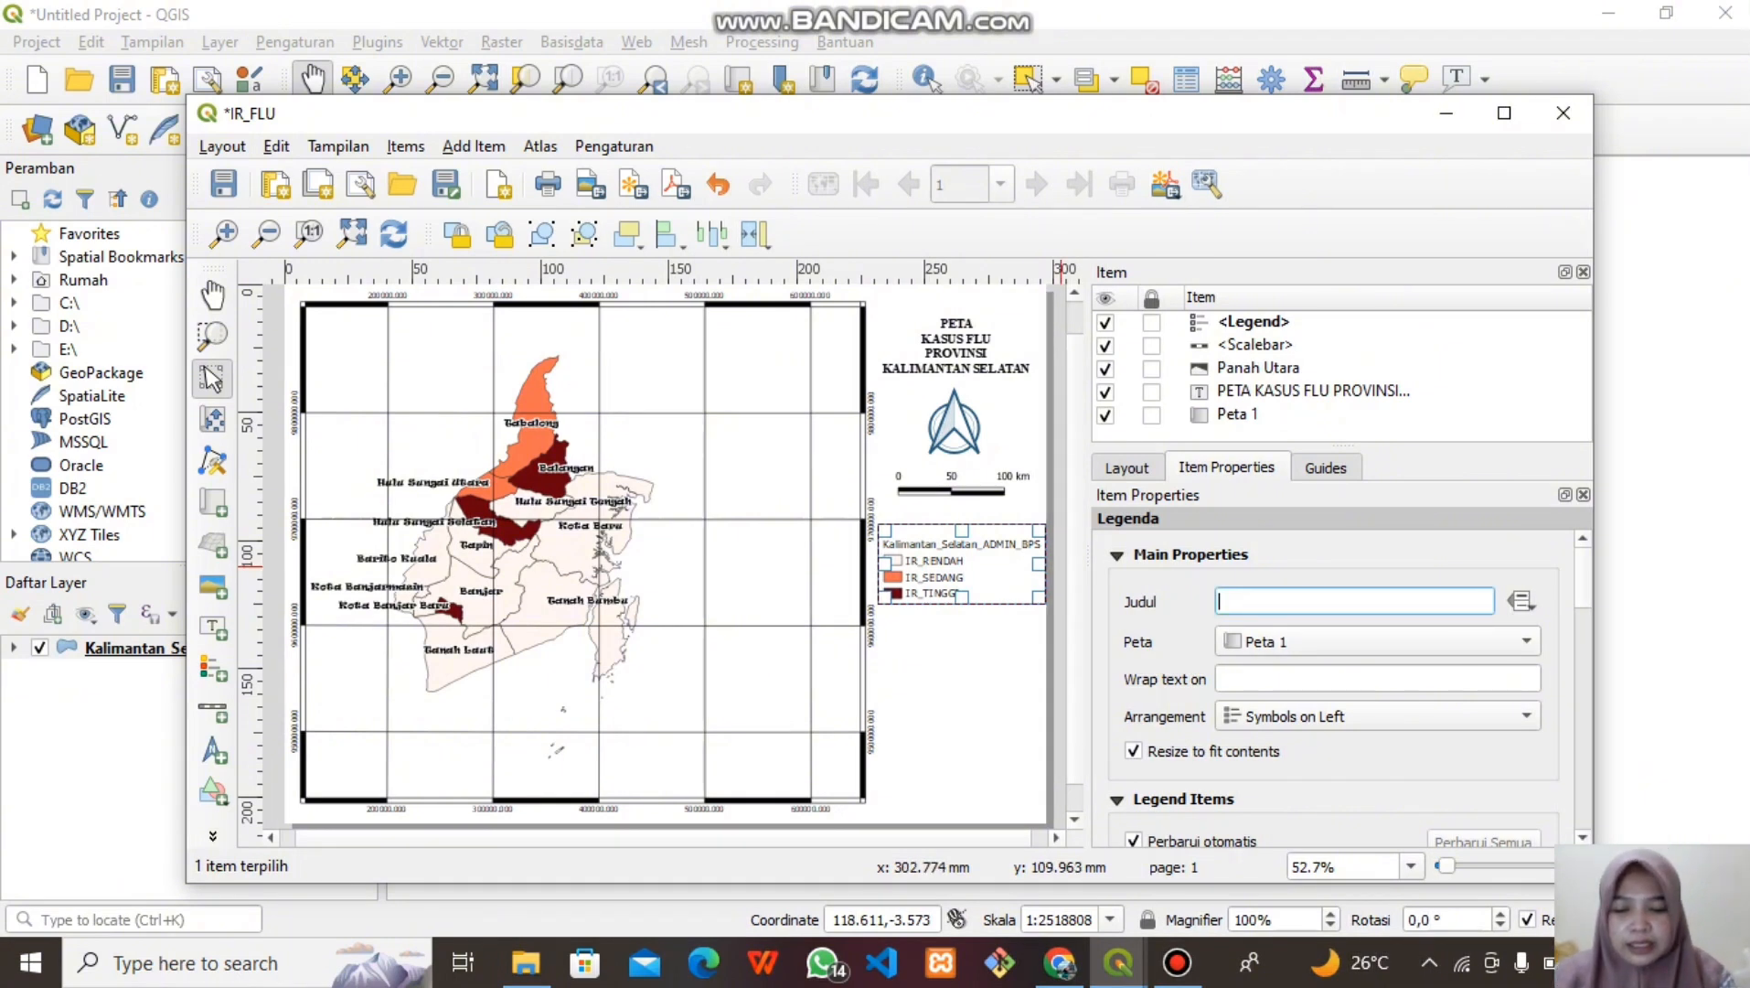
pyautogui.write('keteran')
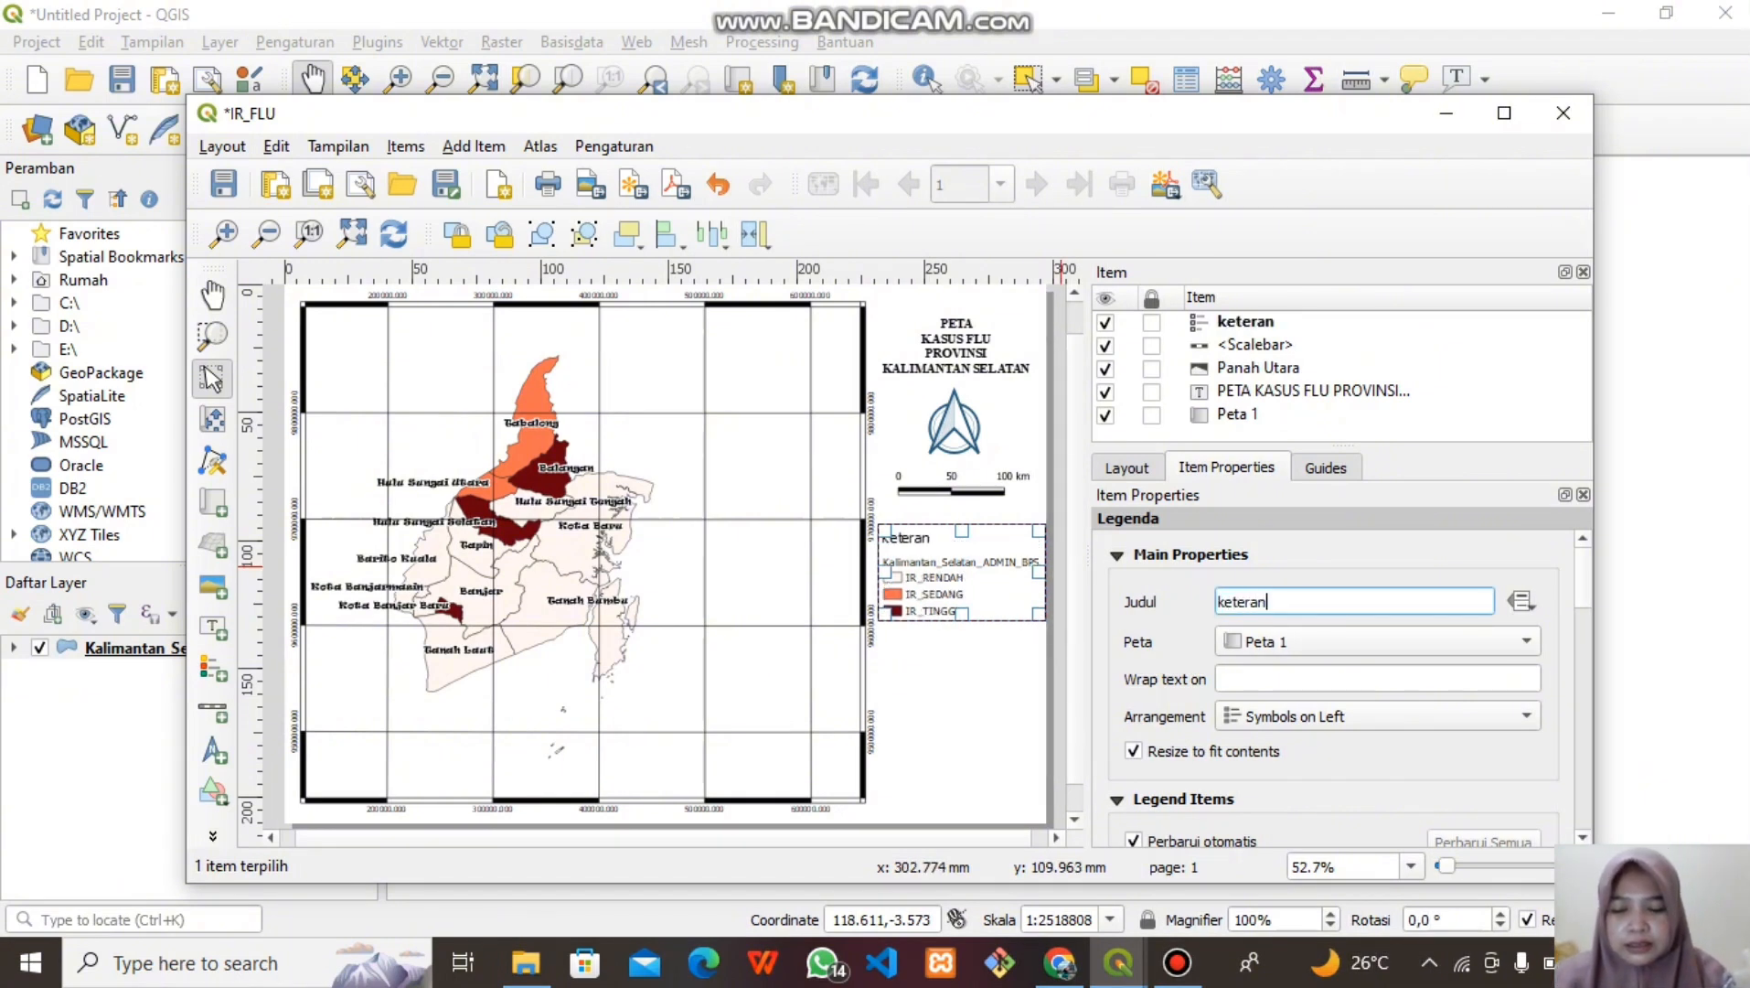
pyautogui.write('gan :')
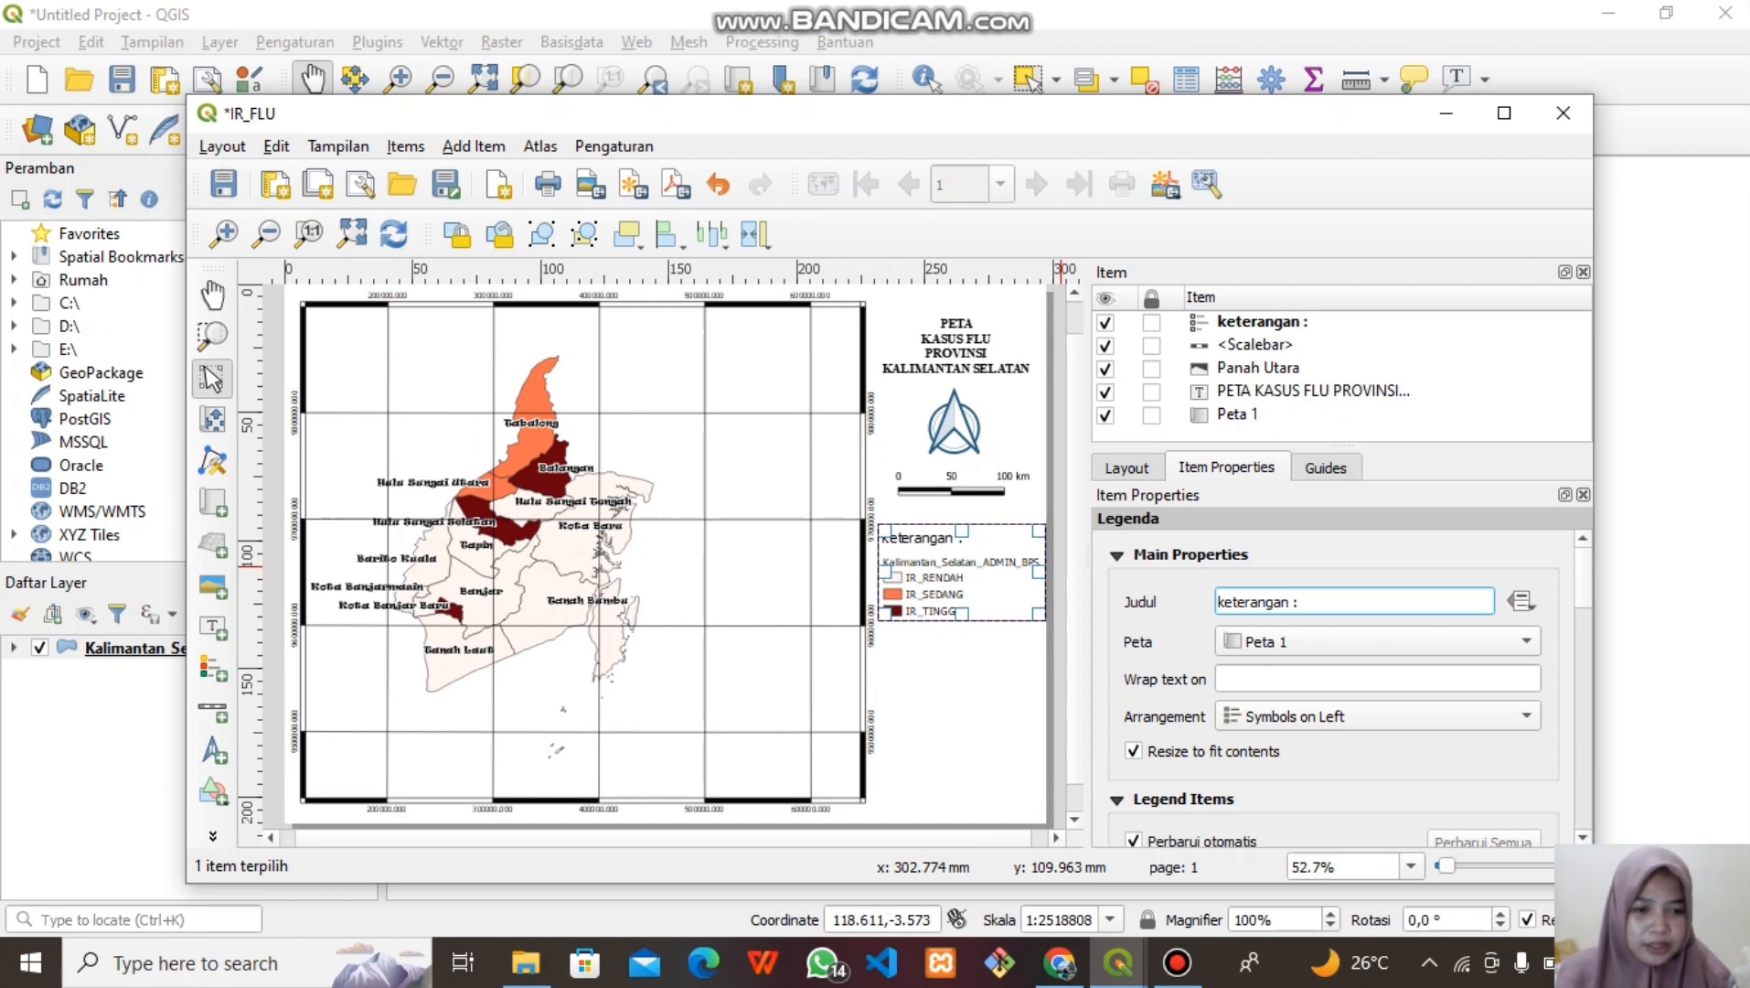
pyautogui.scroll(-5, 1350, 688)
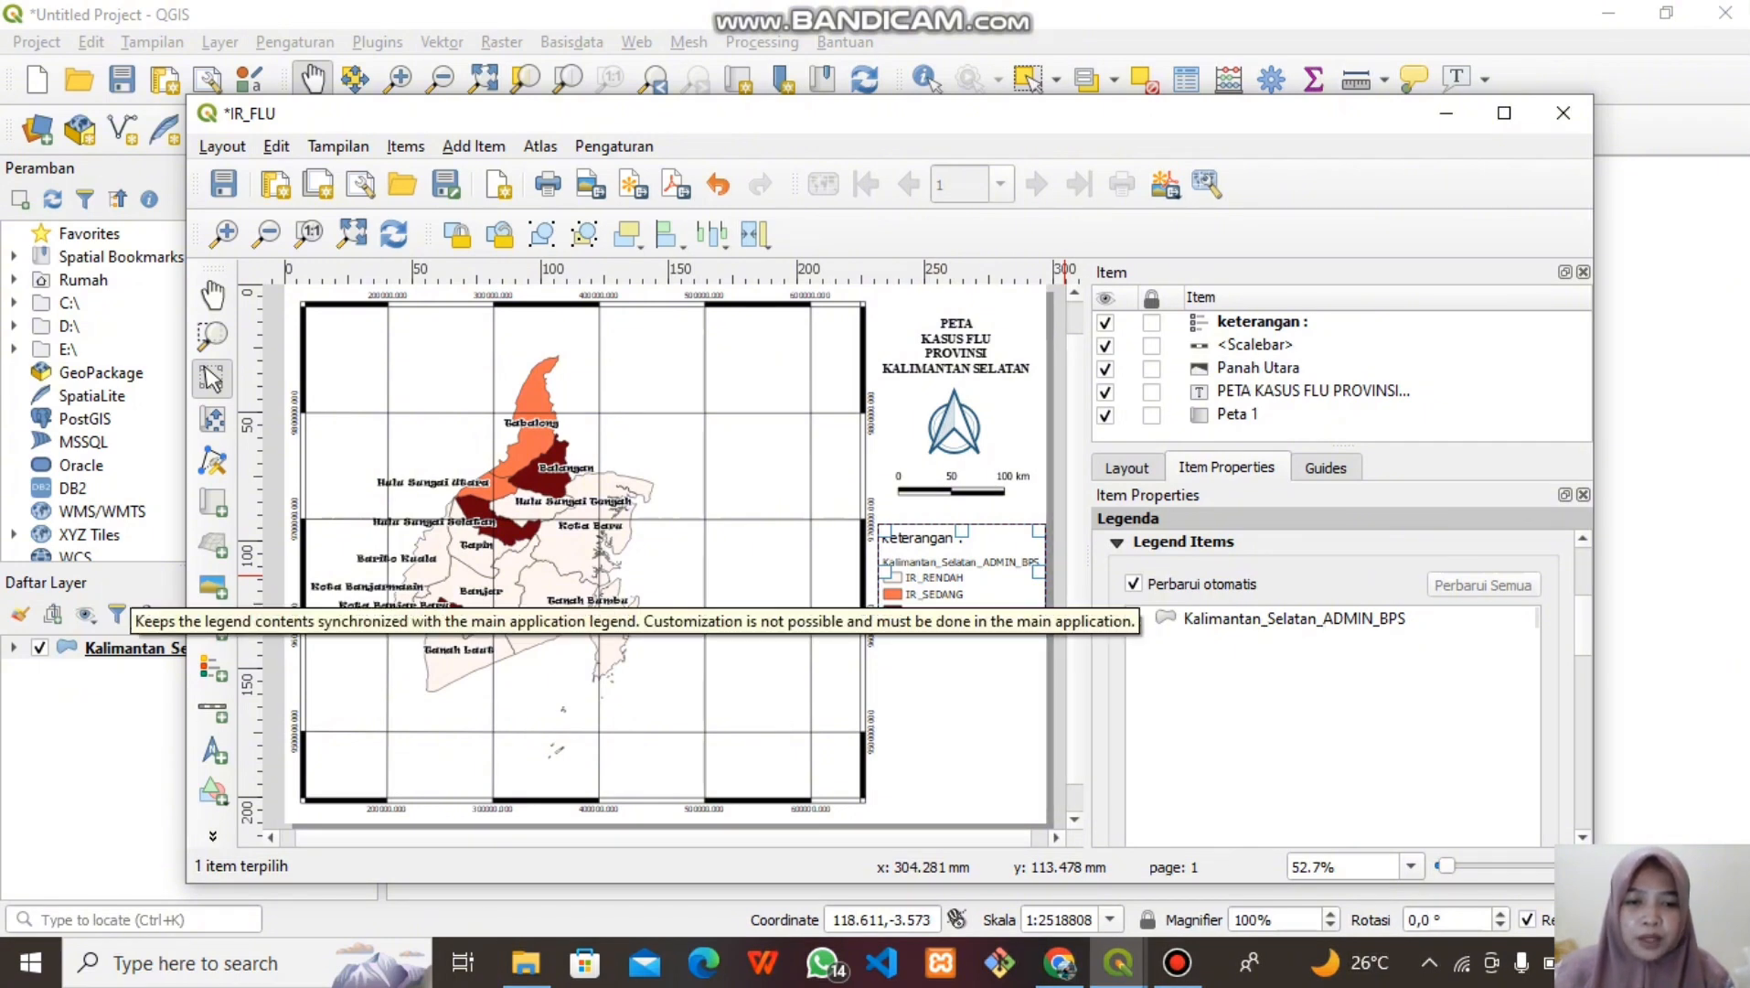
# Turn off automatic legend updates, rename the layer entry to KASUS_FLU, and nudge the legend
pyautogui.click(1133, 584)
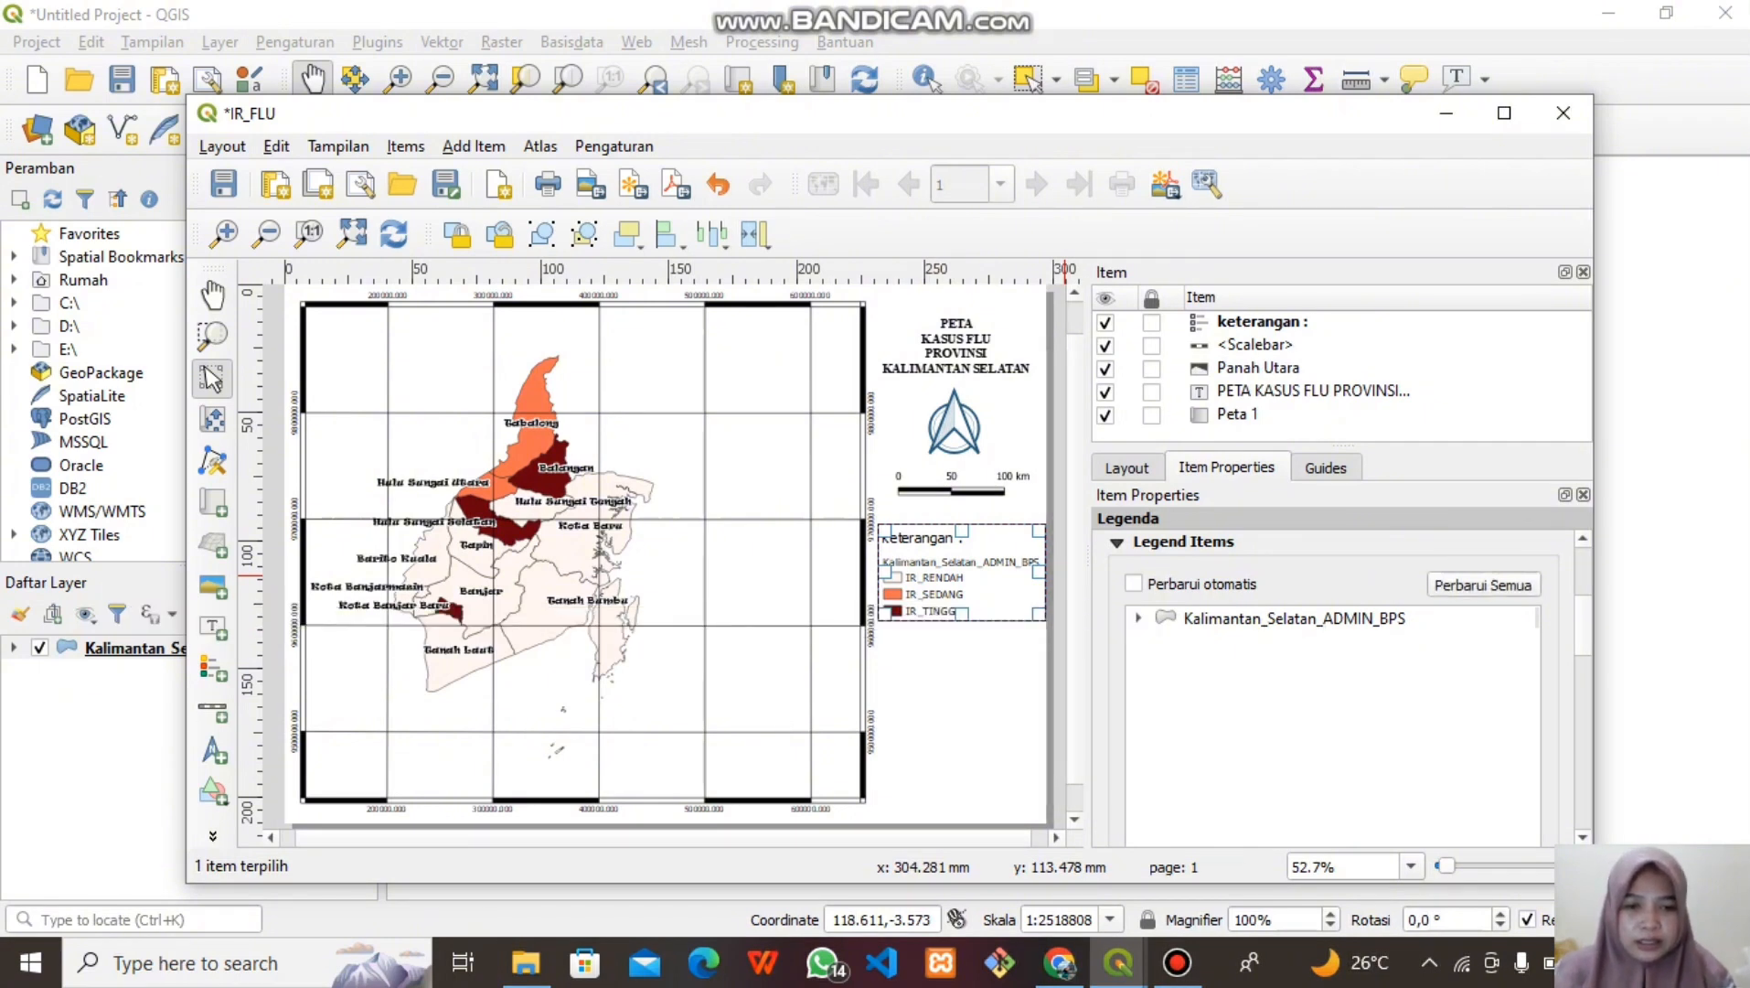
pyautogui.click(1294, 618)
pyautogui.scroll(-4, 1294, 631)
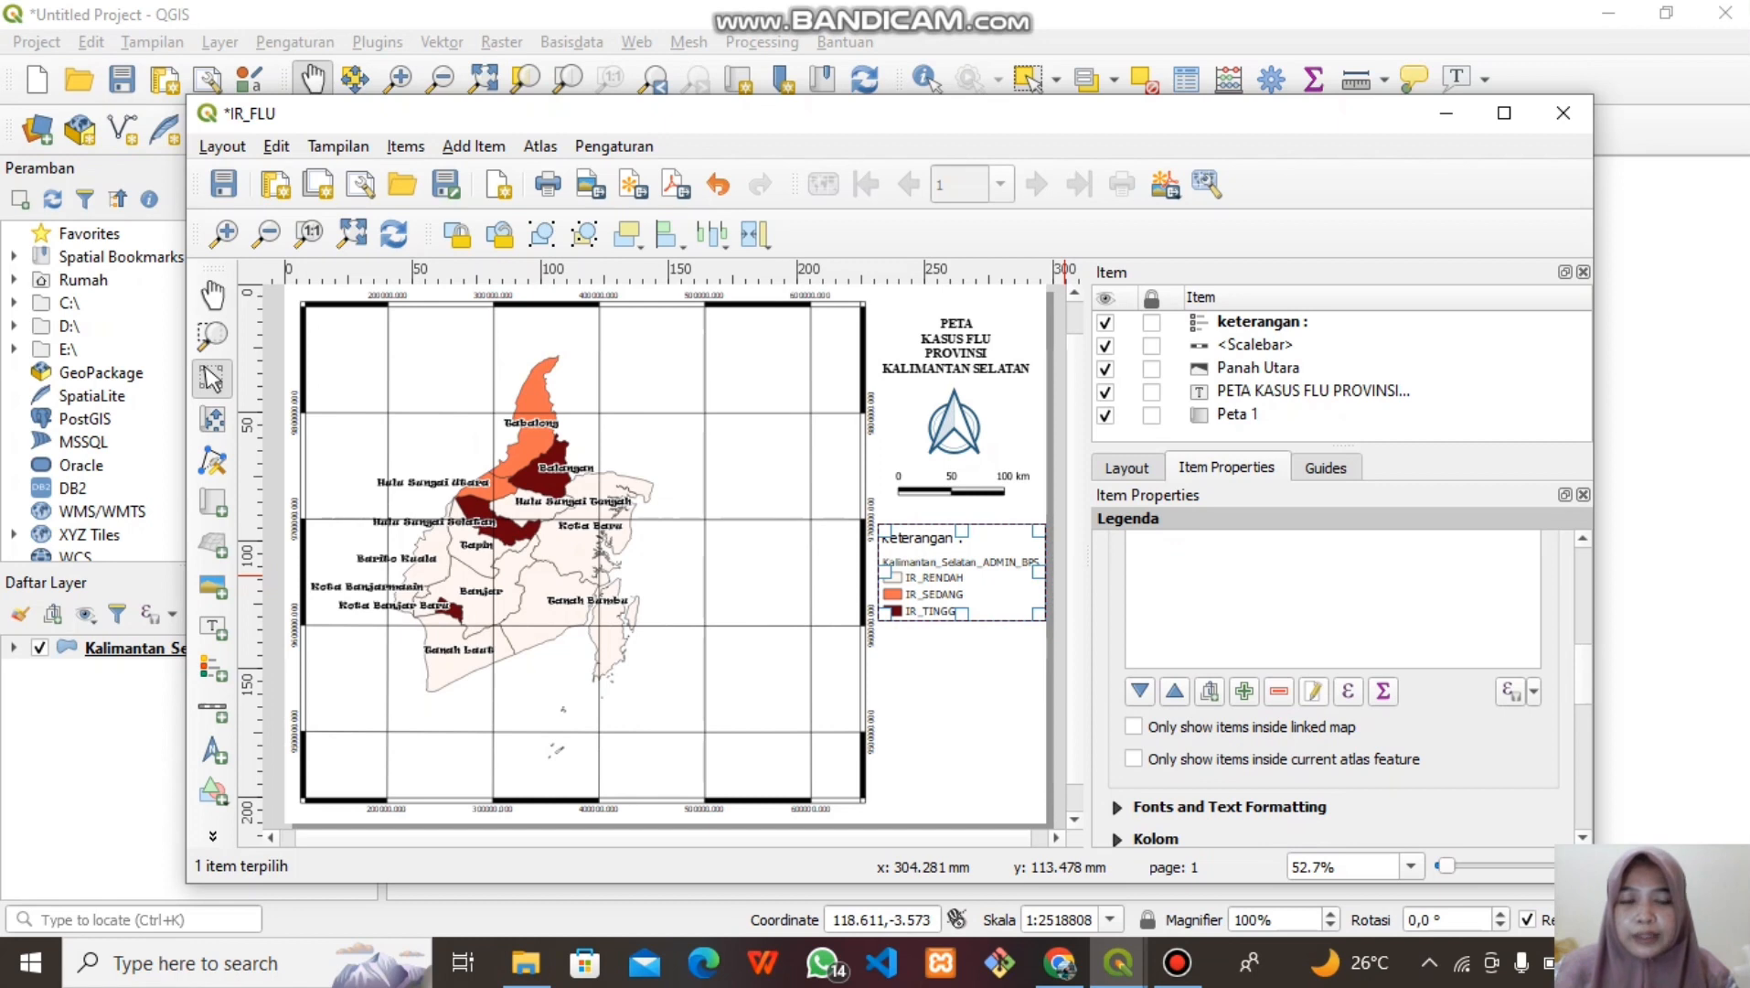
pyautogui.click(1313, 691)
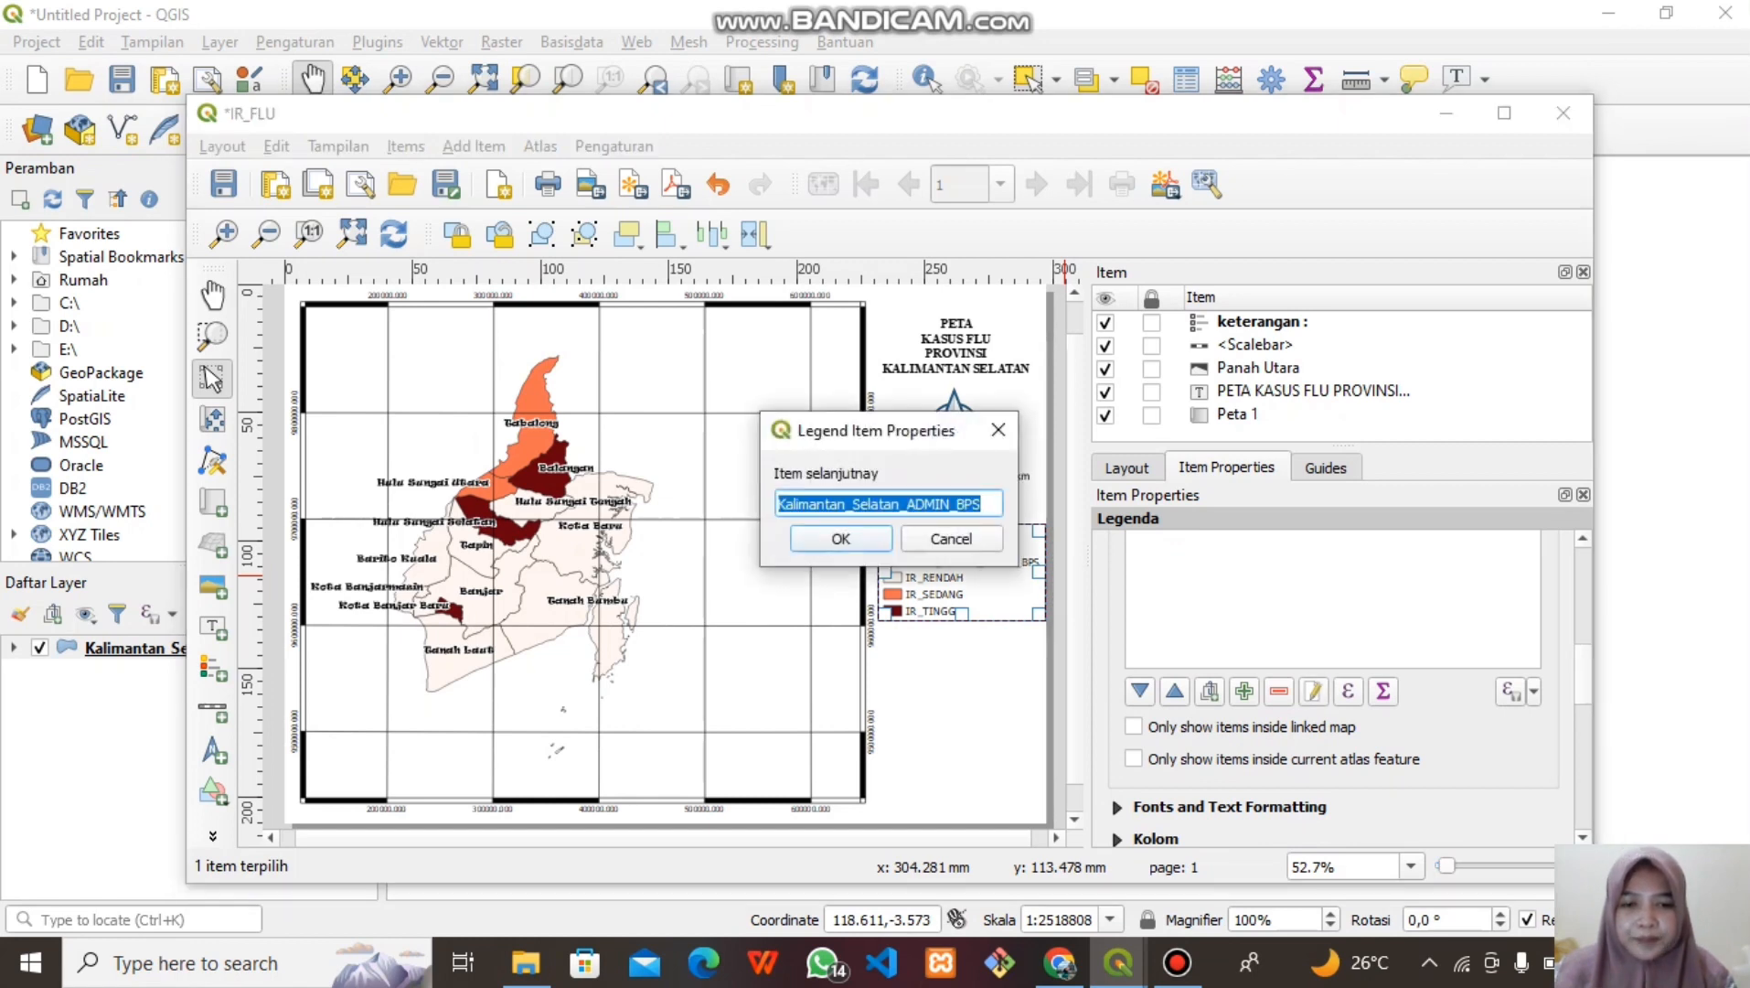
pyautogui.press('BackSpace')
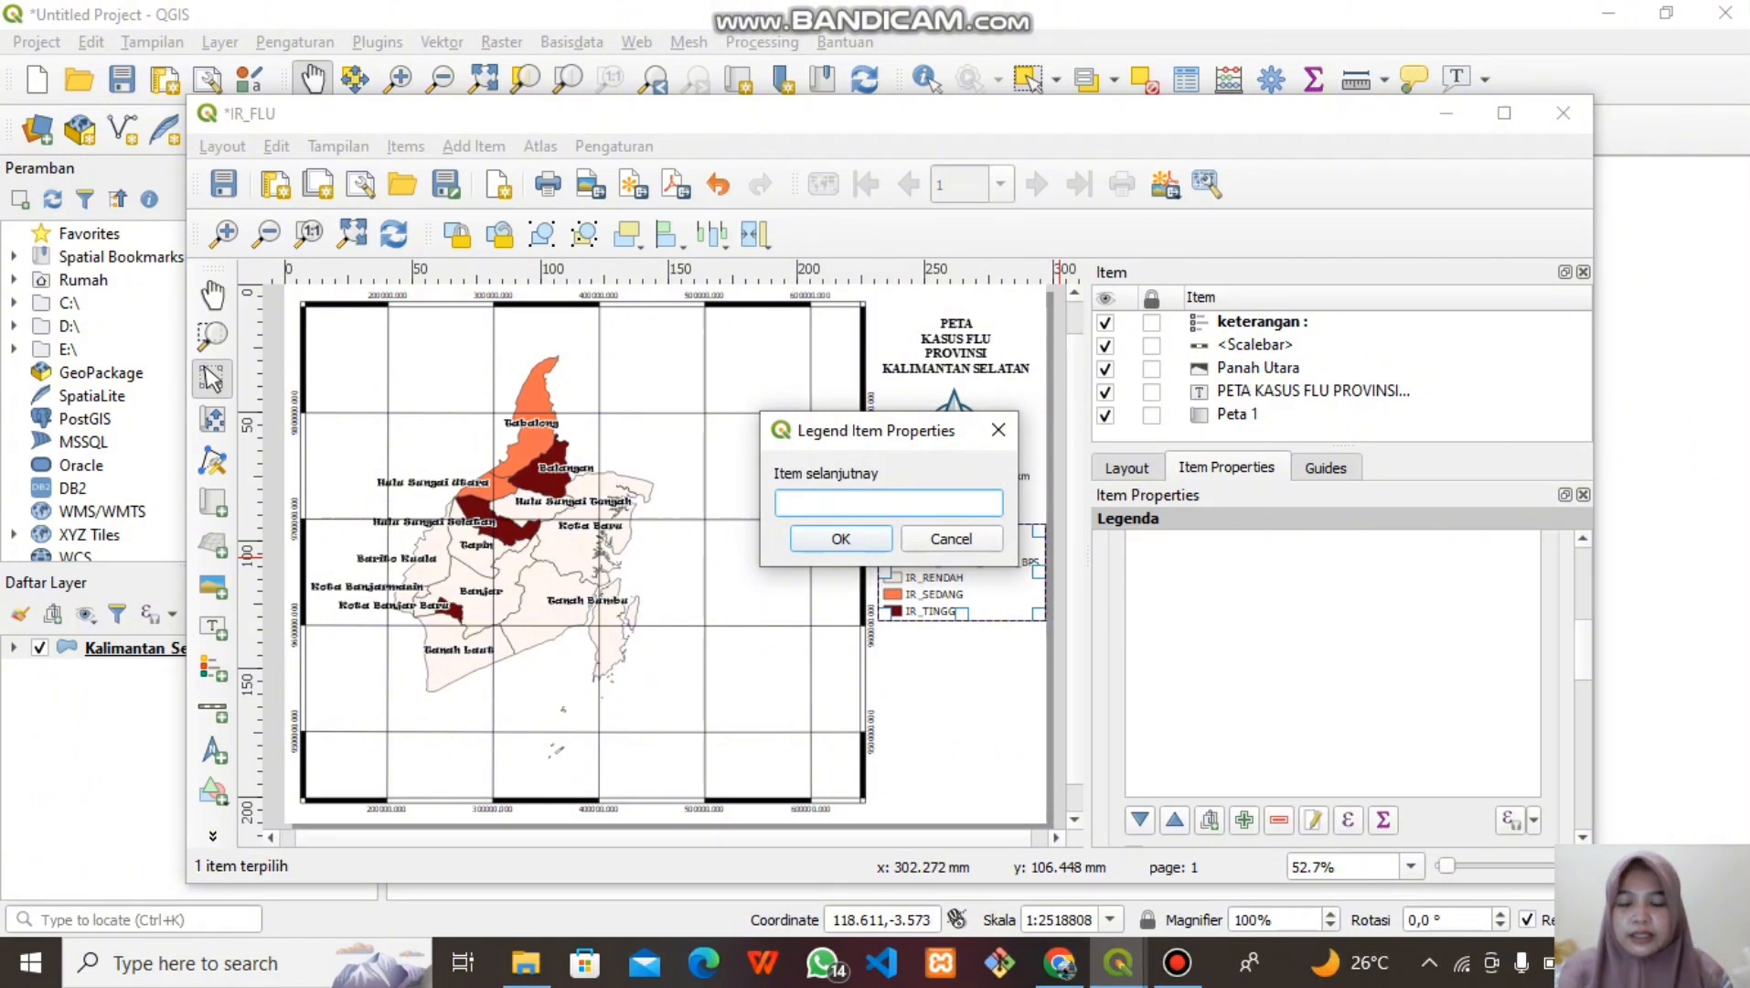
pyautogui.write('KASUS')
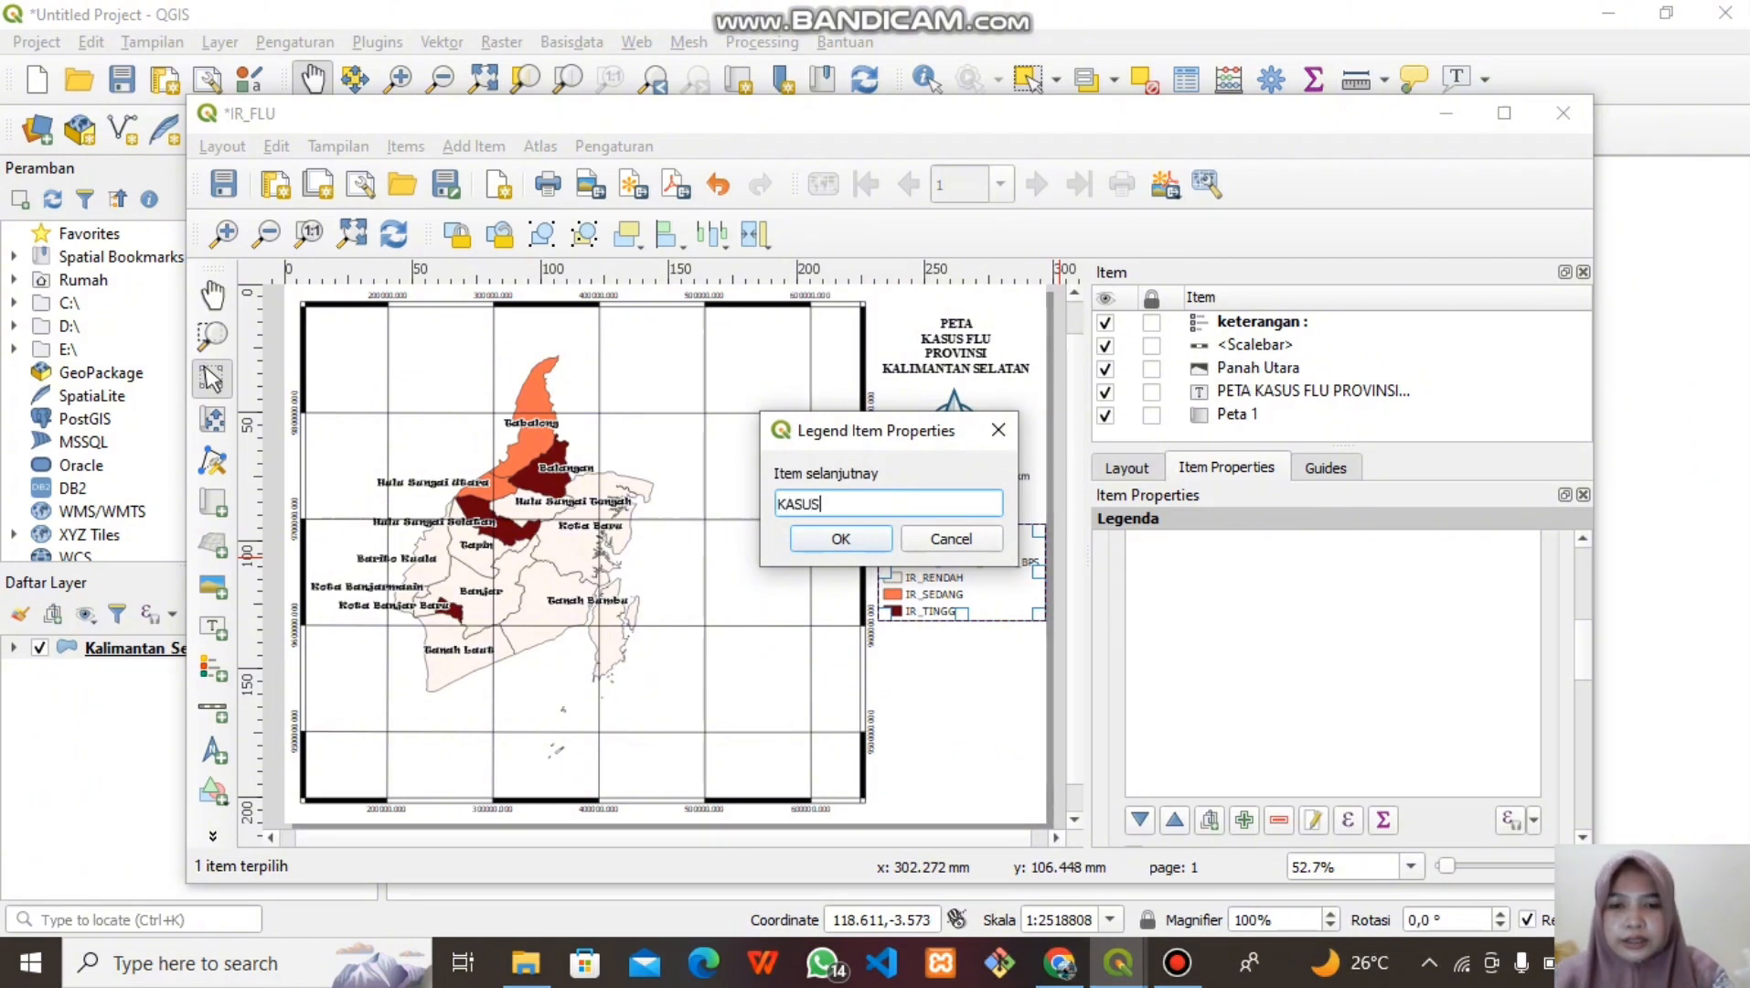
pyautogui.write('_FLU')
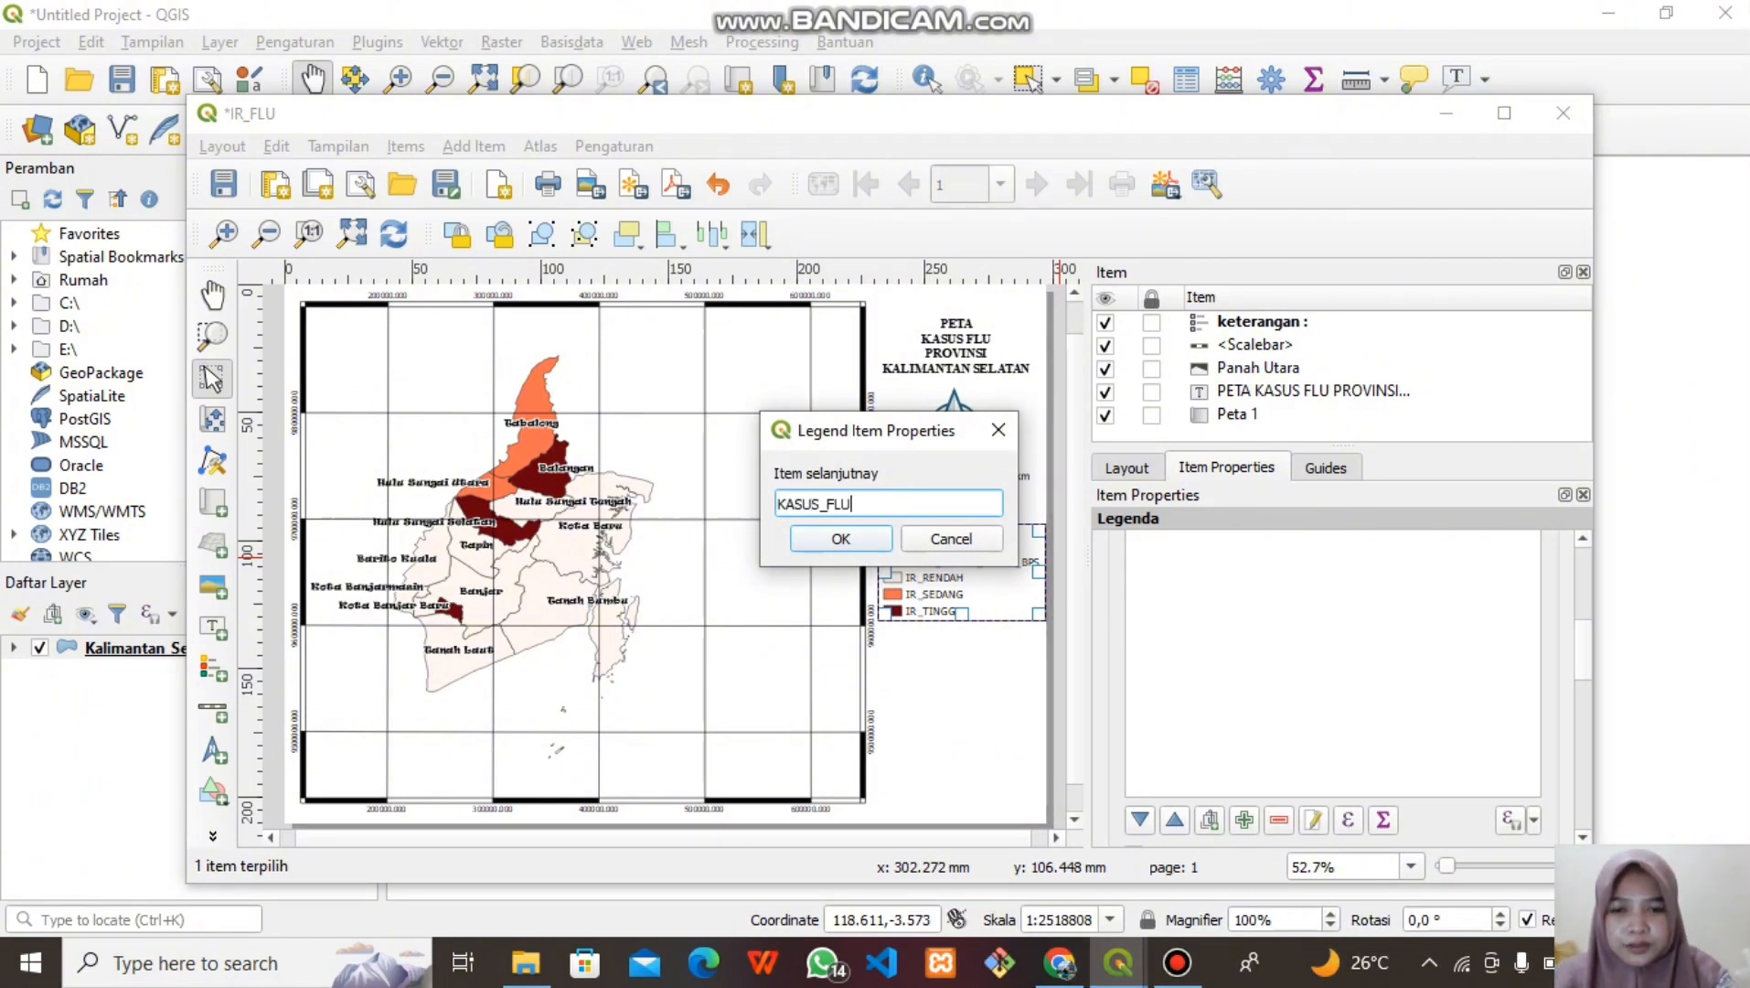
pyautogui.press('Return')
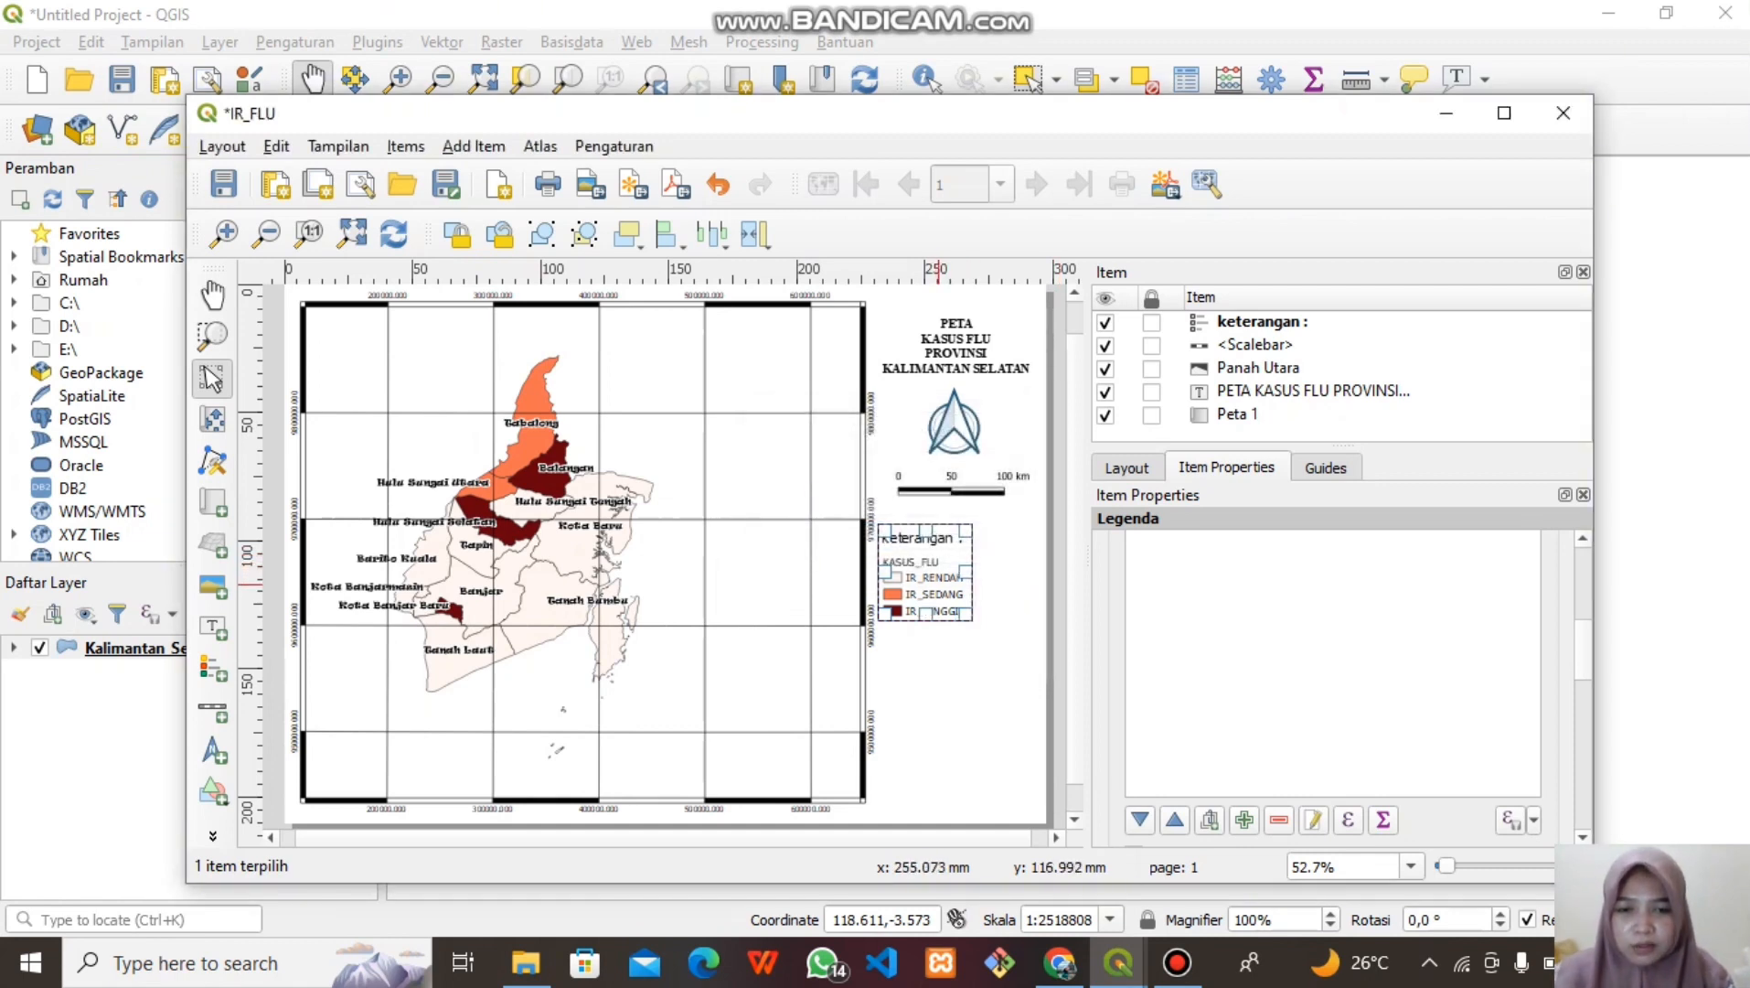
pyautogui.moveTo(962, 584)
pyautogui.mouseDown()
pyautogui.moveTo(994, 591)
pyautogui.moveTo(974, 585)
pyautogui.mouseUp()
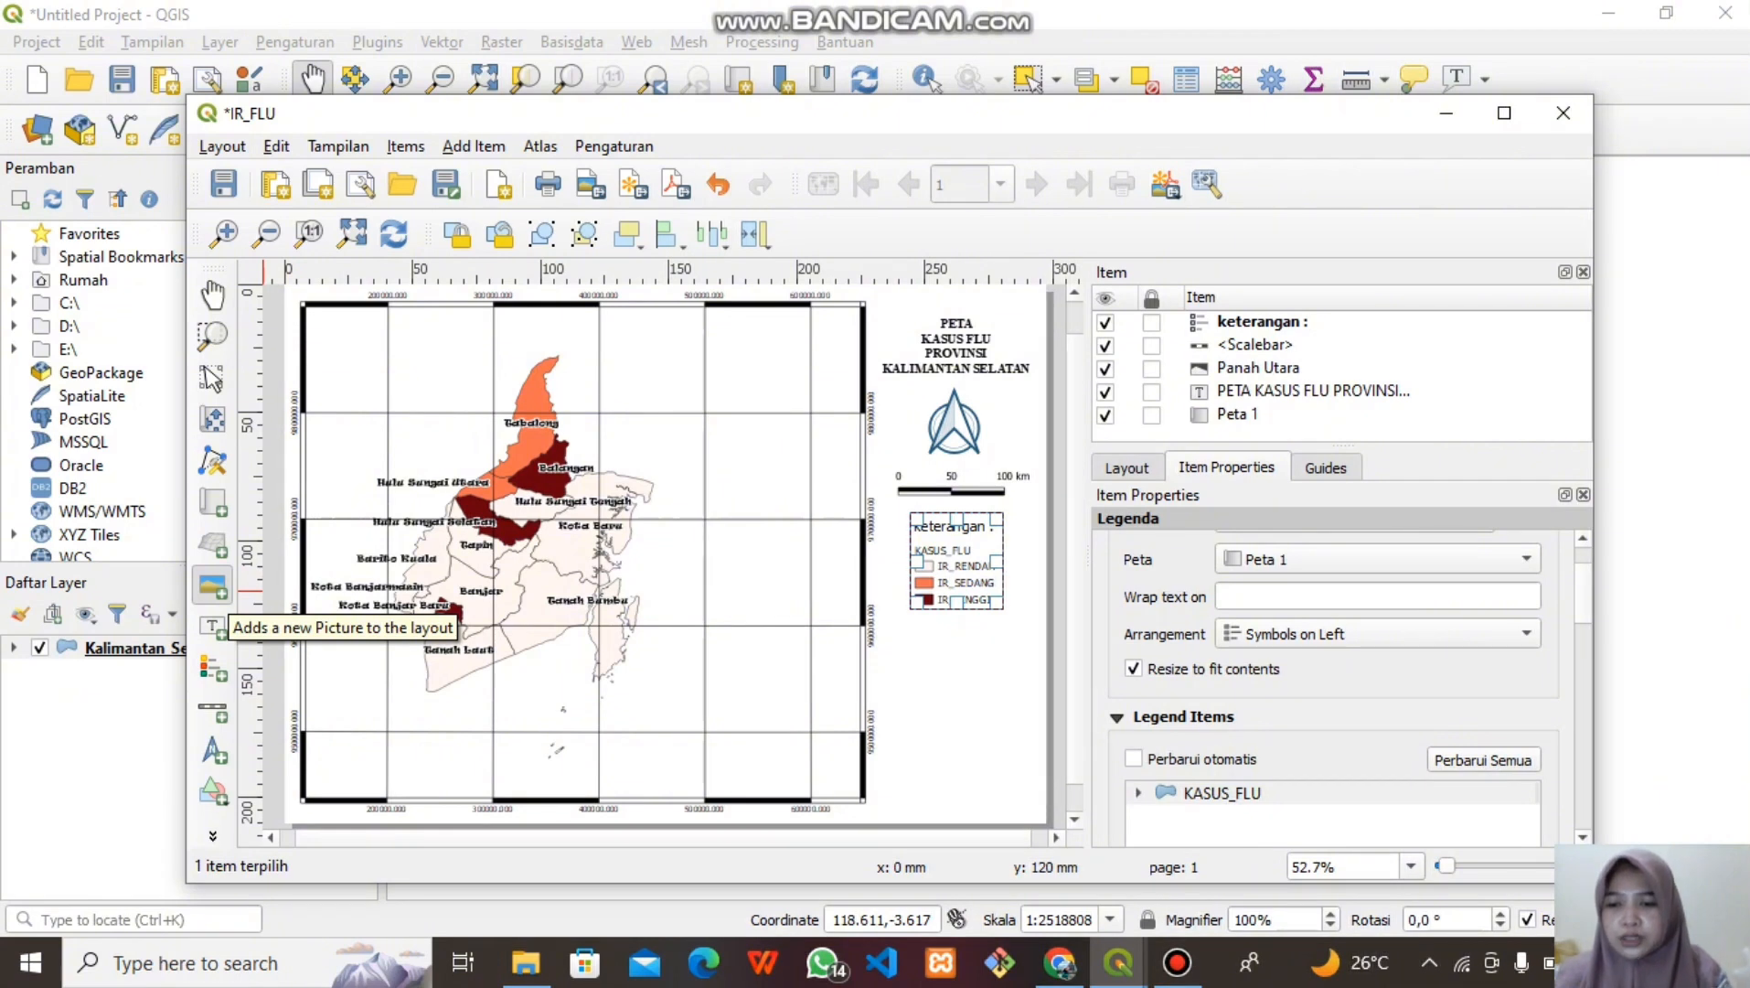
# Insert the cropped-logo-uniska-ok-300x300 image in a frame below the legend and fit it
pyautogui.click(212, 586)
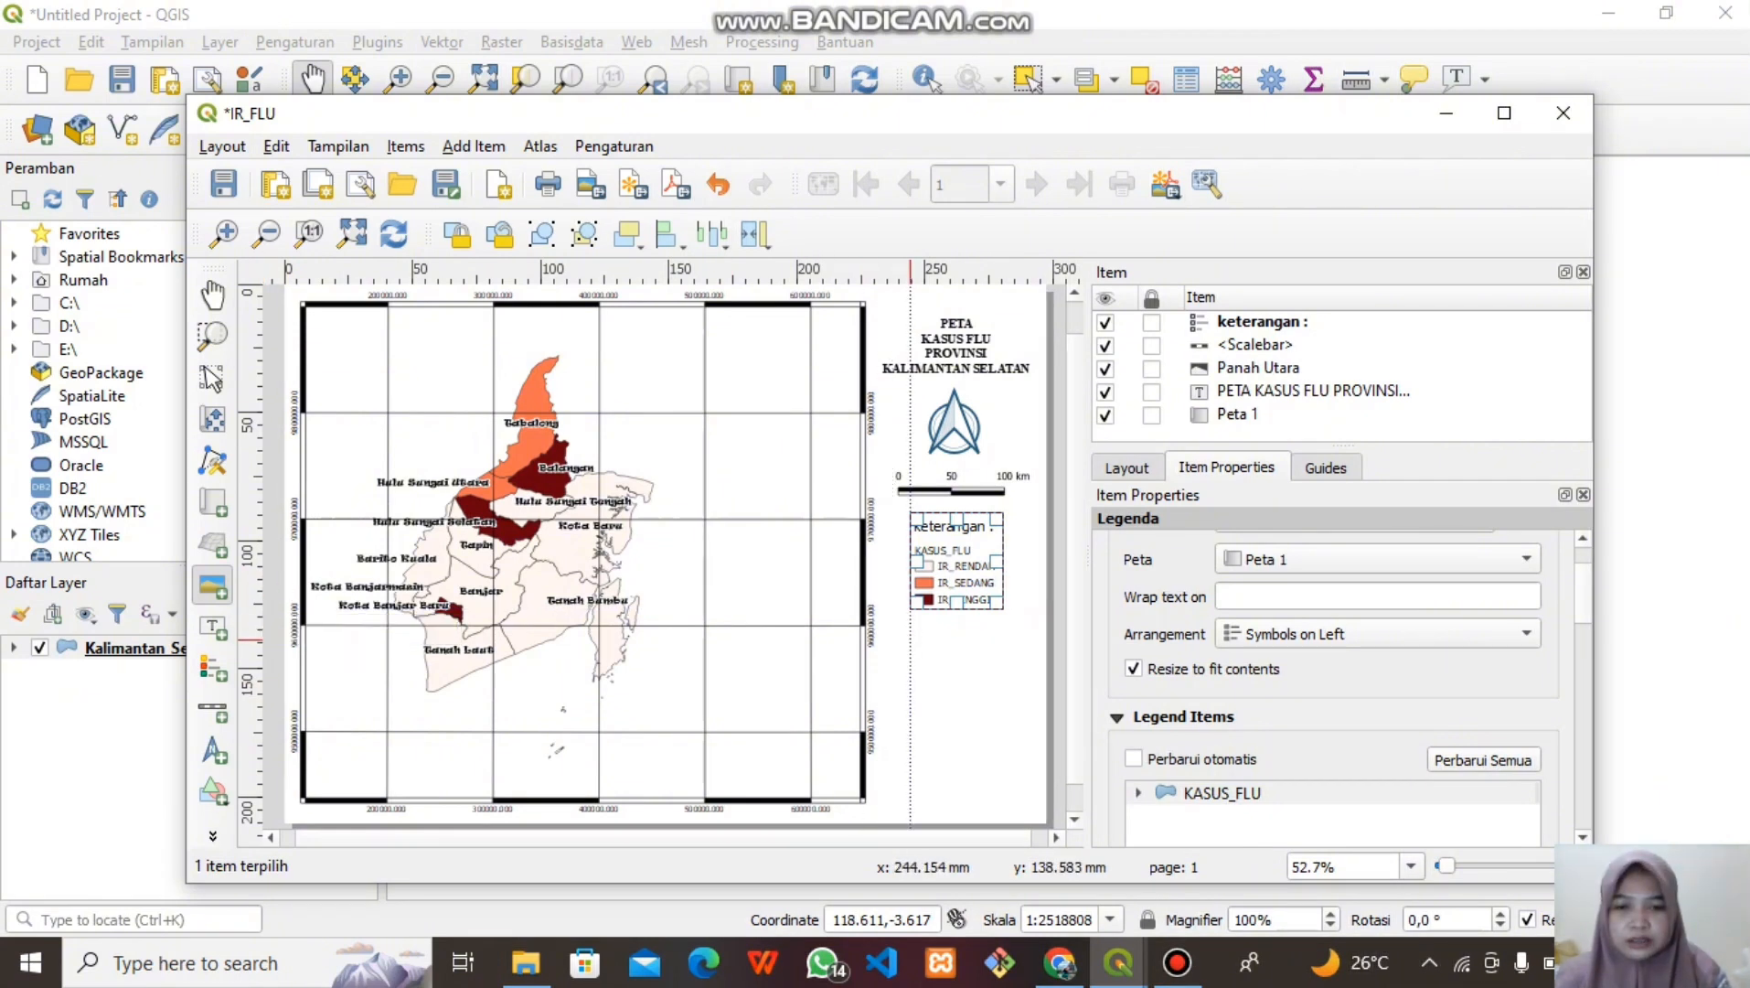
pyautogui.moveTo(910, 639); pyautogui.dragTo(987, 651)
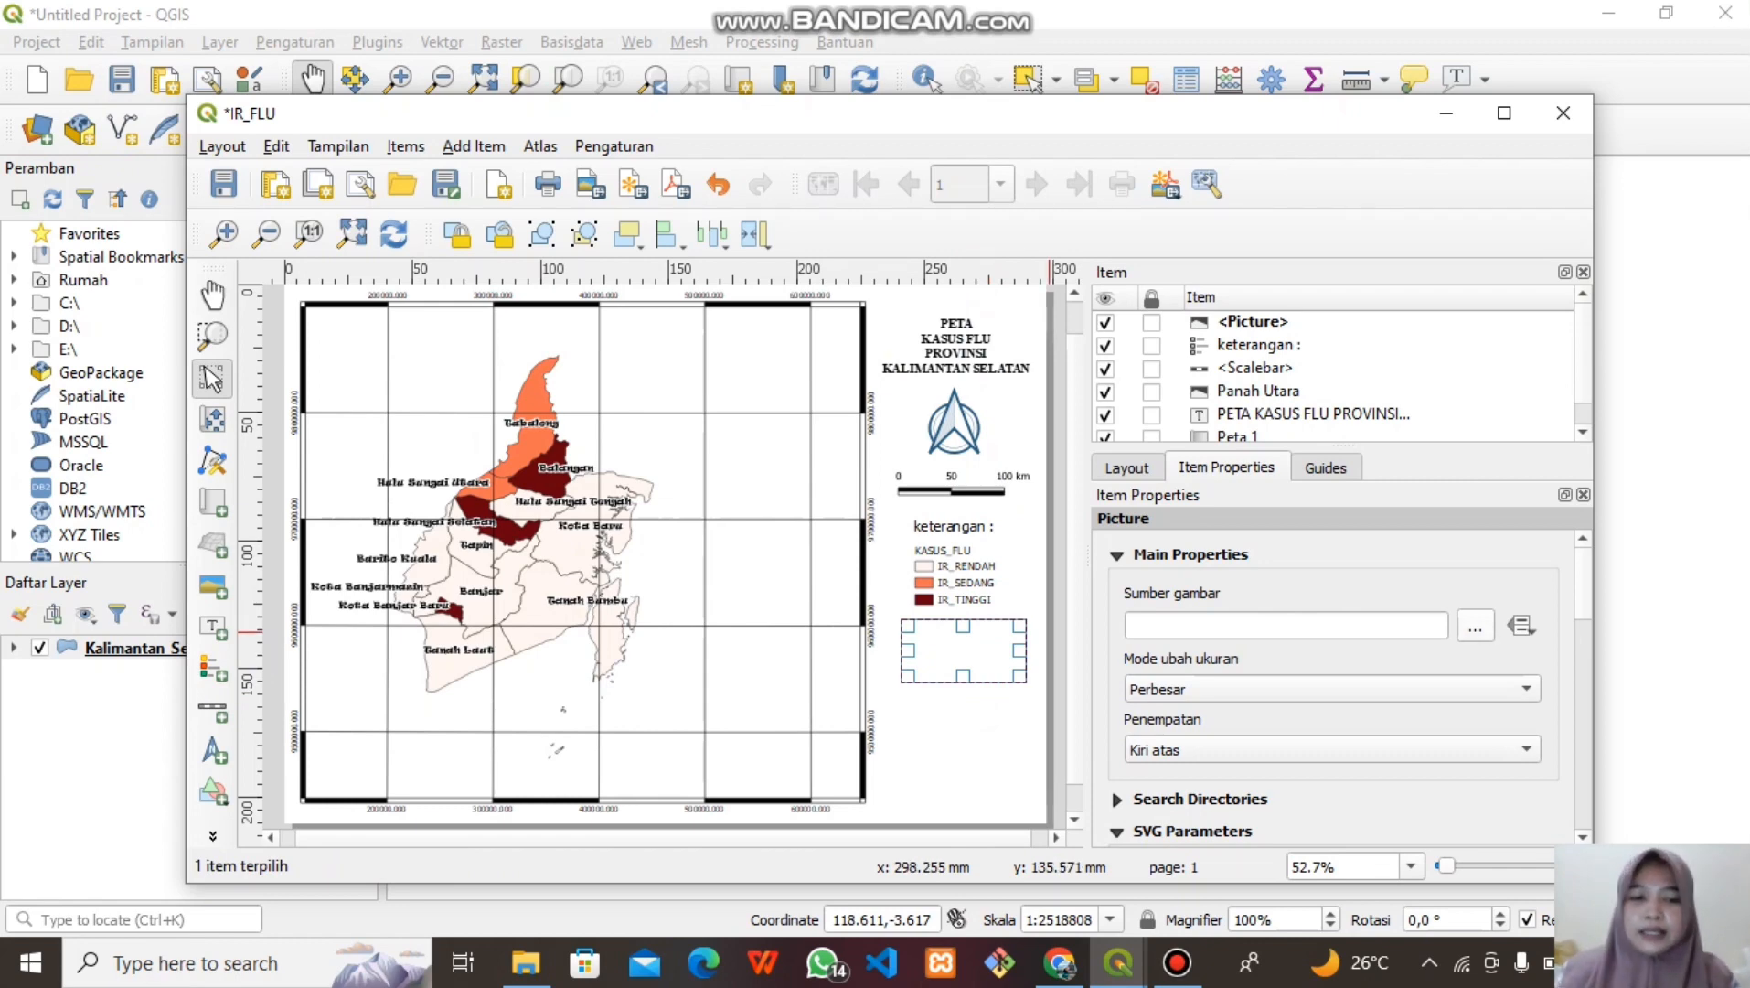
pyautogui.click(1475, 625)
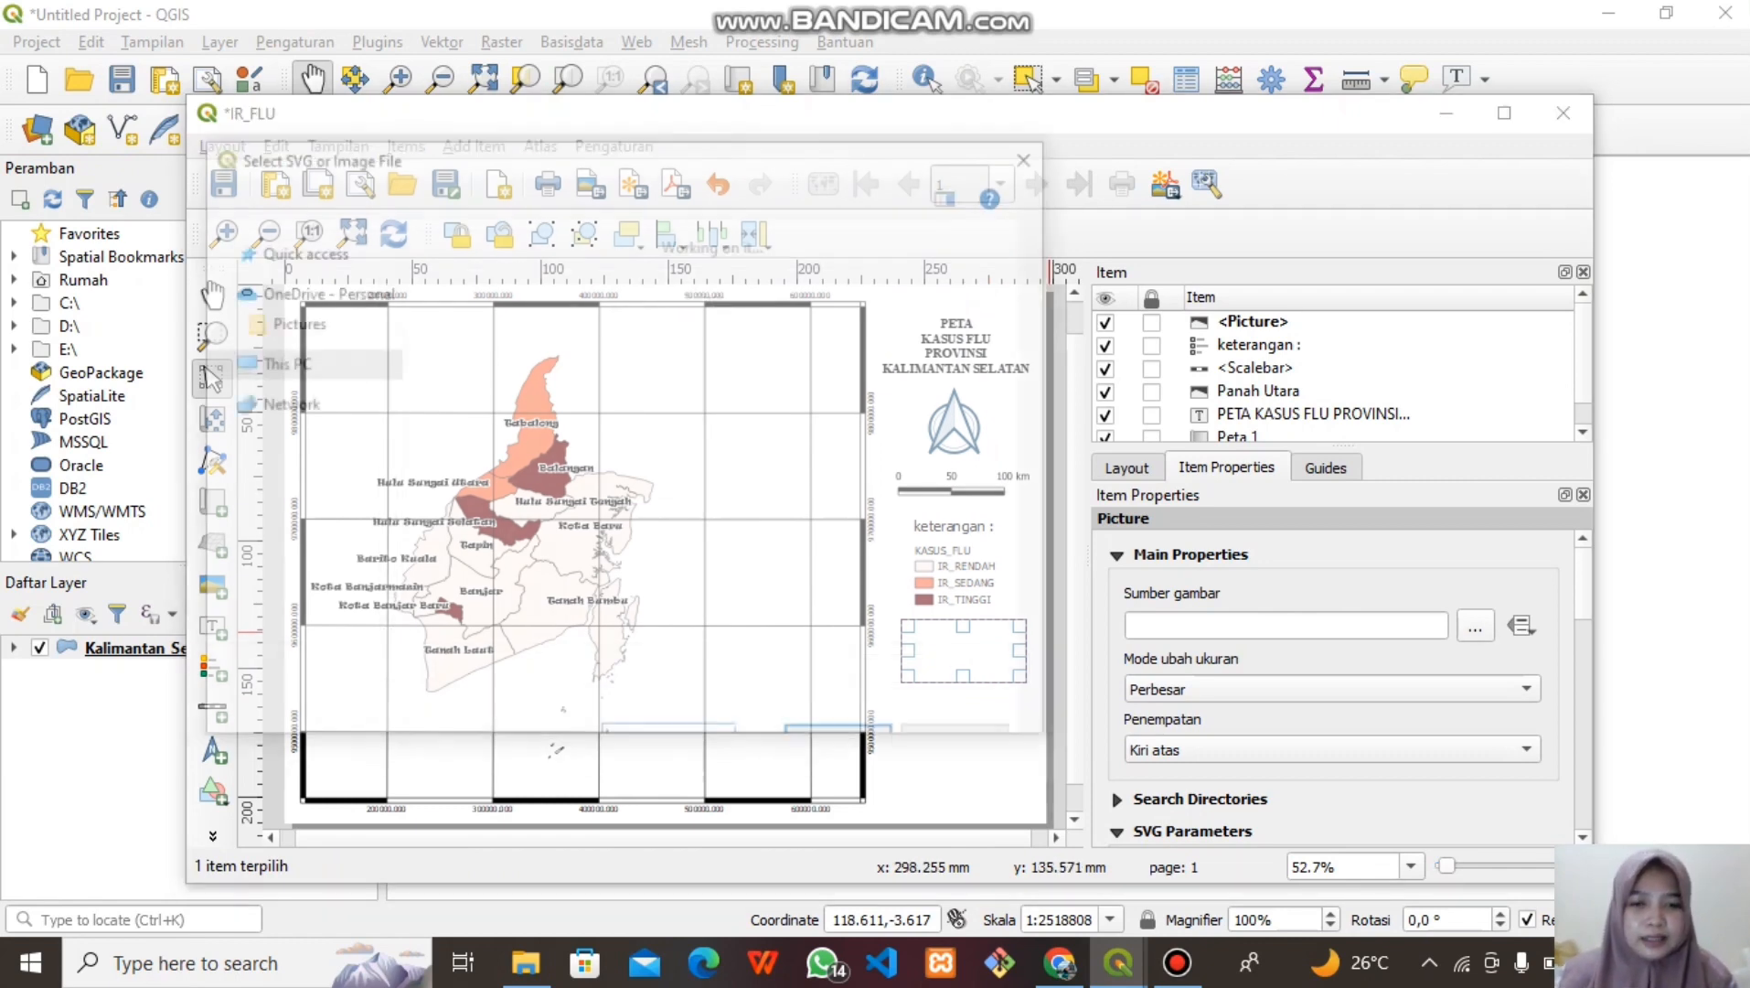
pyautogui.click(640, 508)
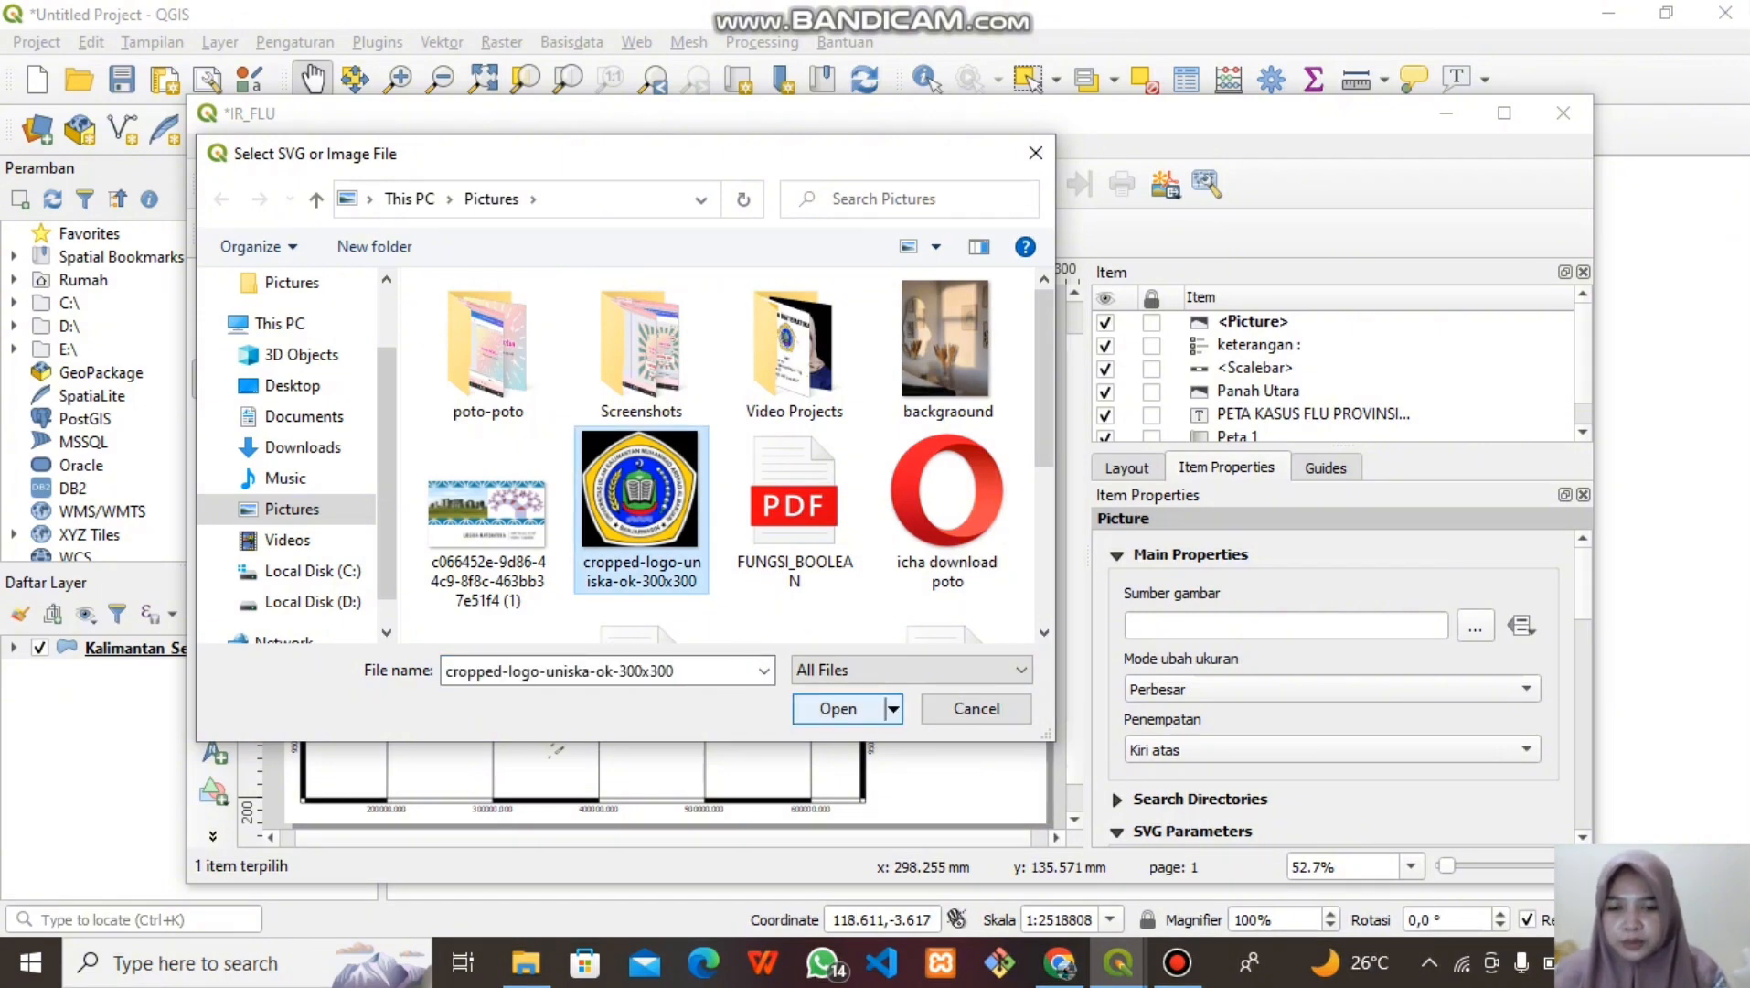
pyautogui.click(838, 709)
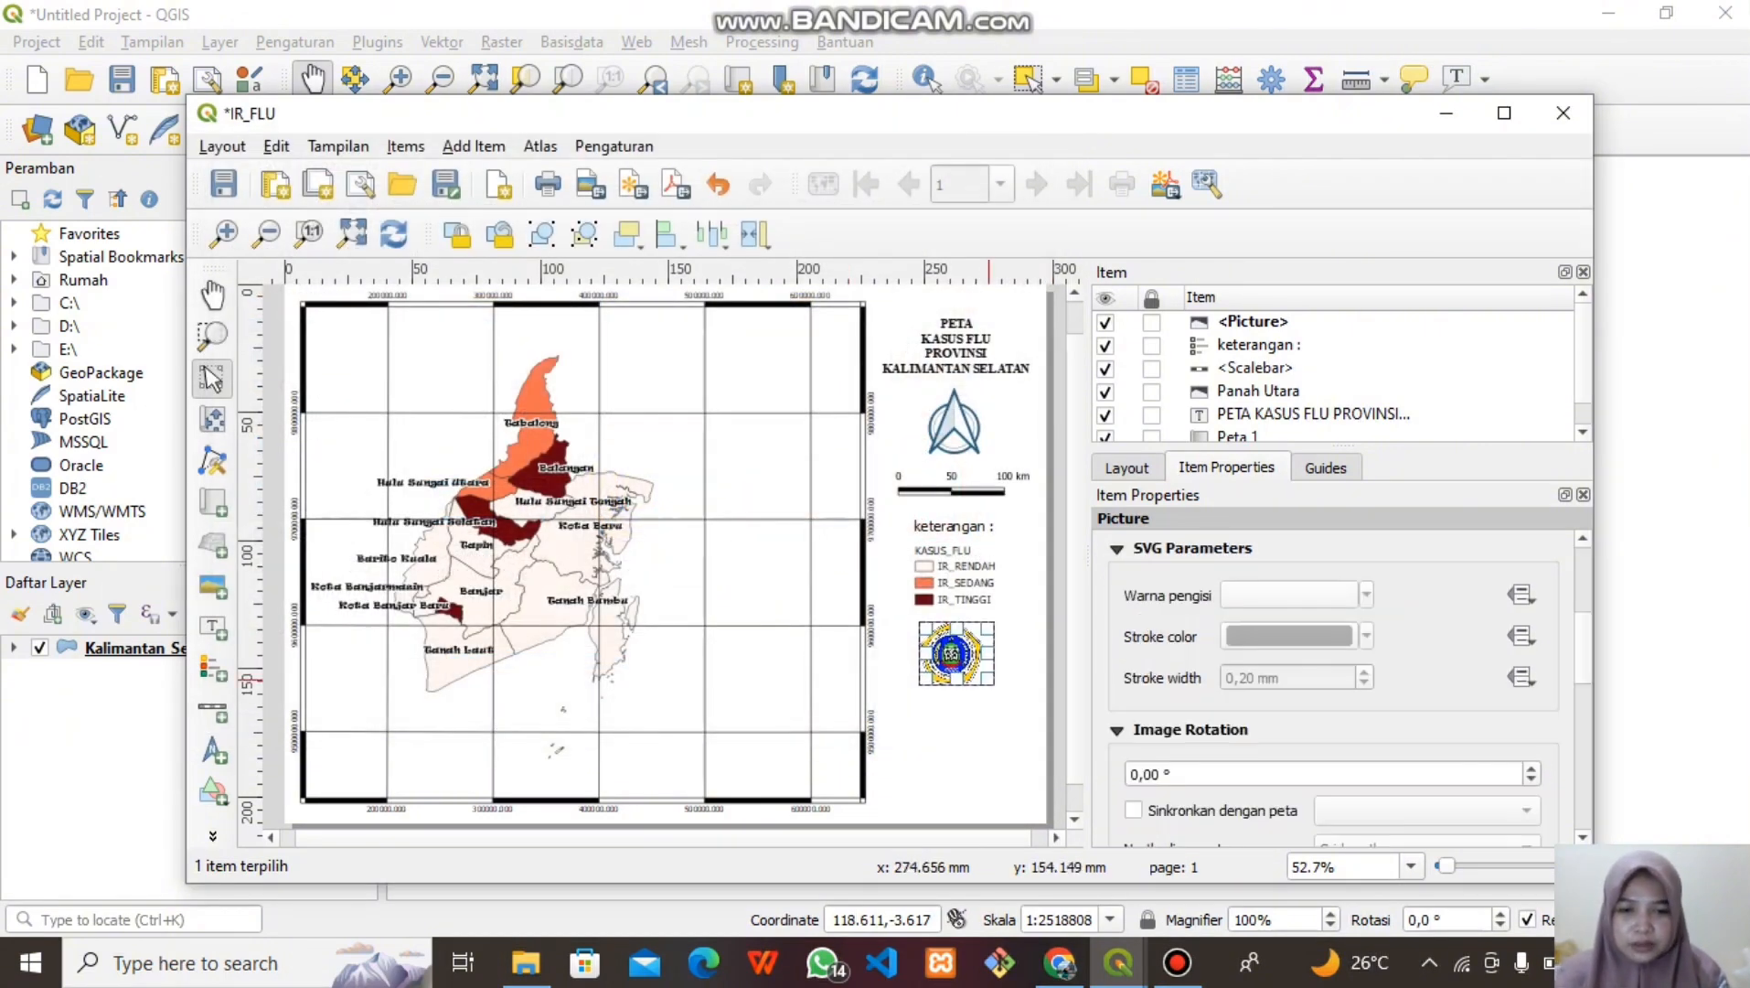
pyautogui.moveTo(990, 680)
pyautogui.mouseDown()
pyautogui.moveTo(1017, 715)
pyautogui.moveTo(980, 691)
pyautogui.mouseUp()
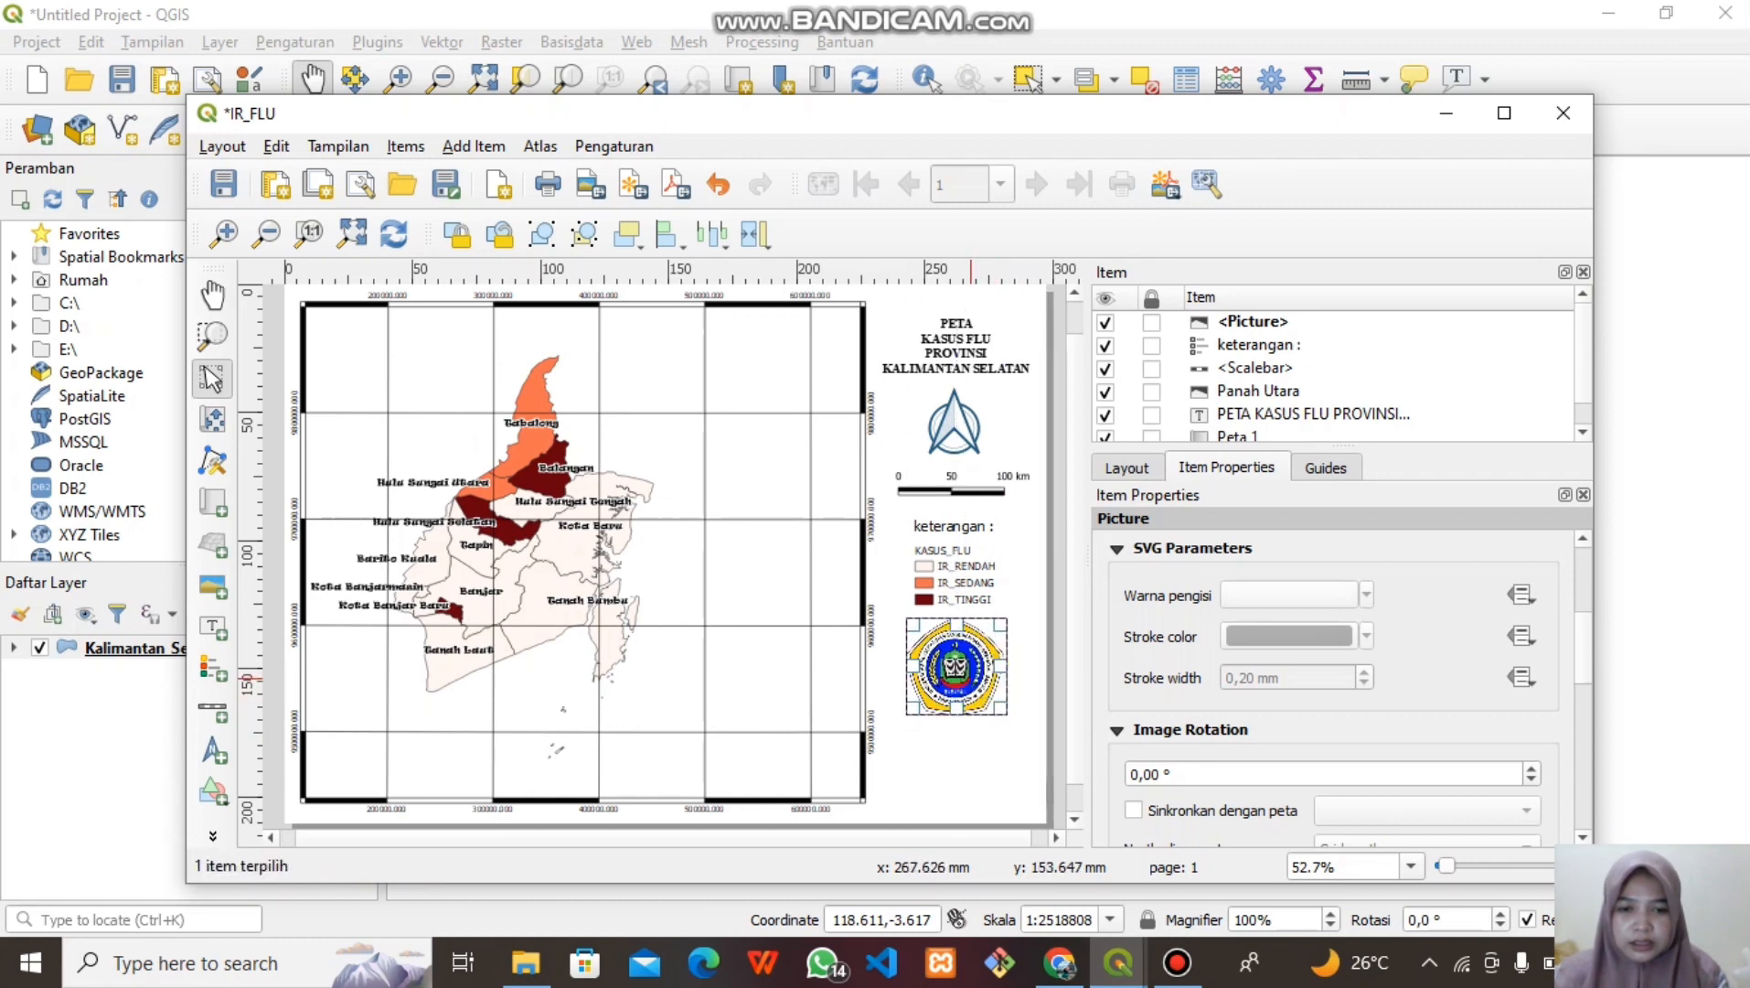
pyautogui.click(980, 773)
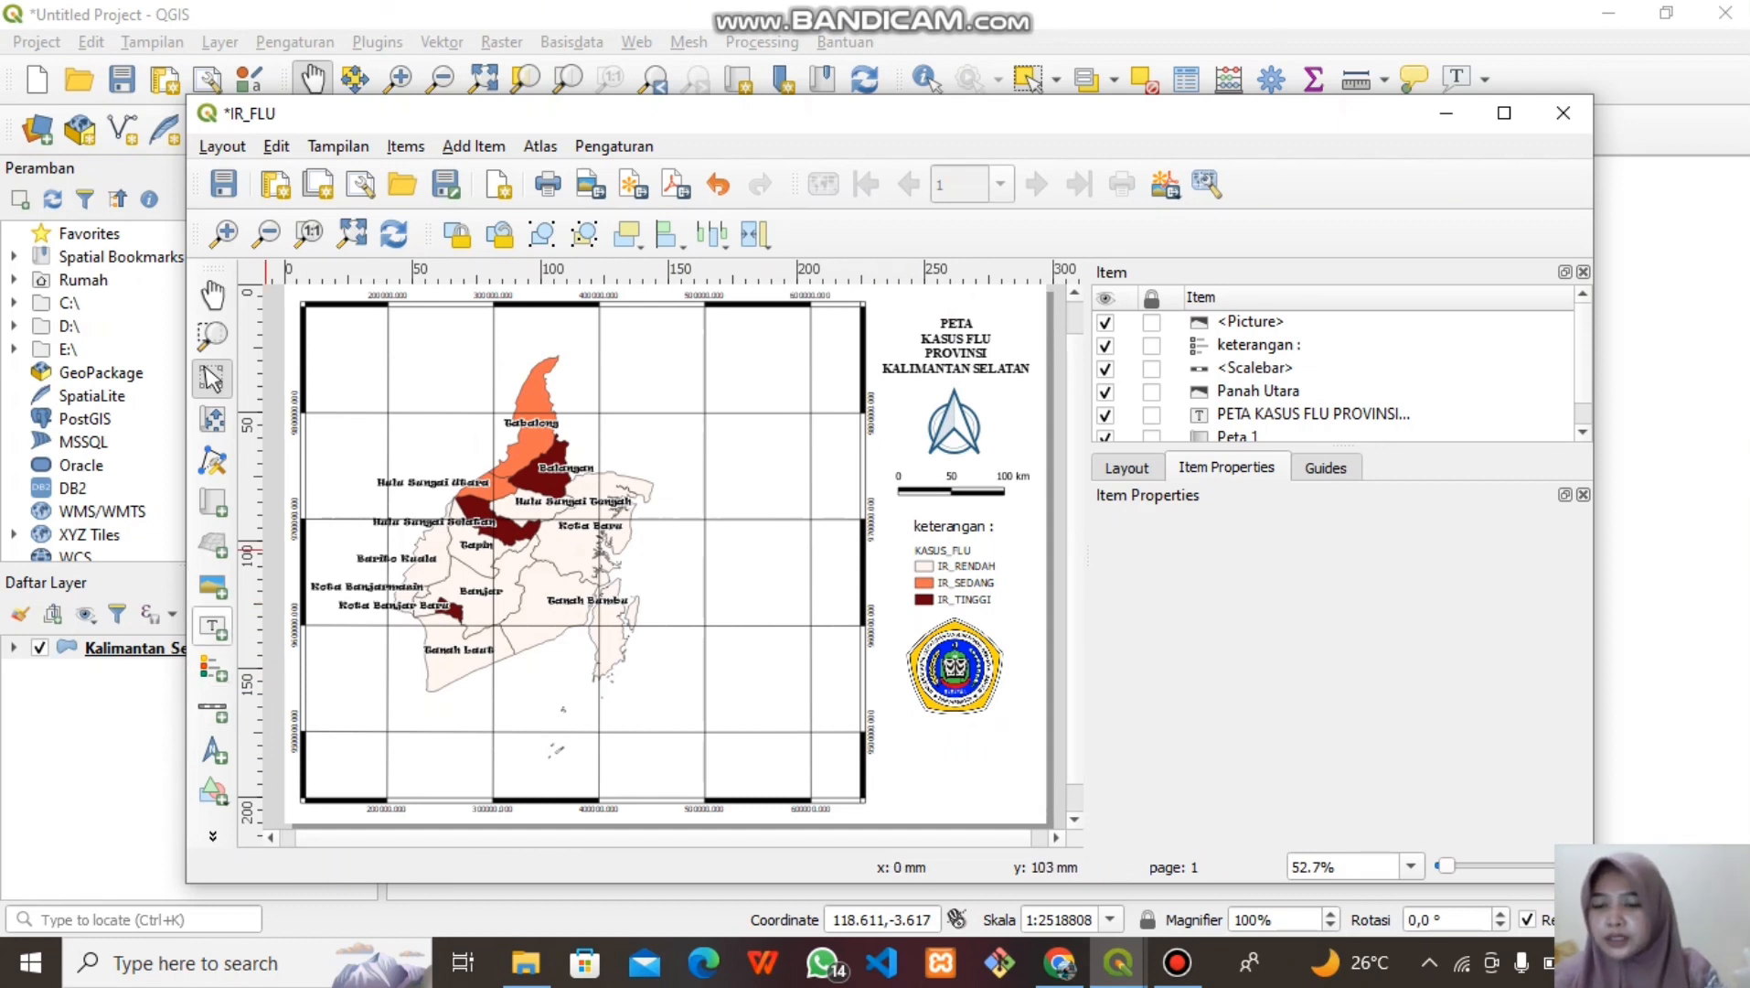
pyautogui.click(213, 627)
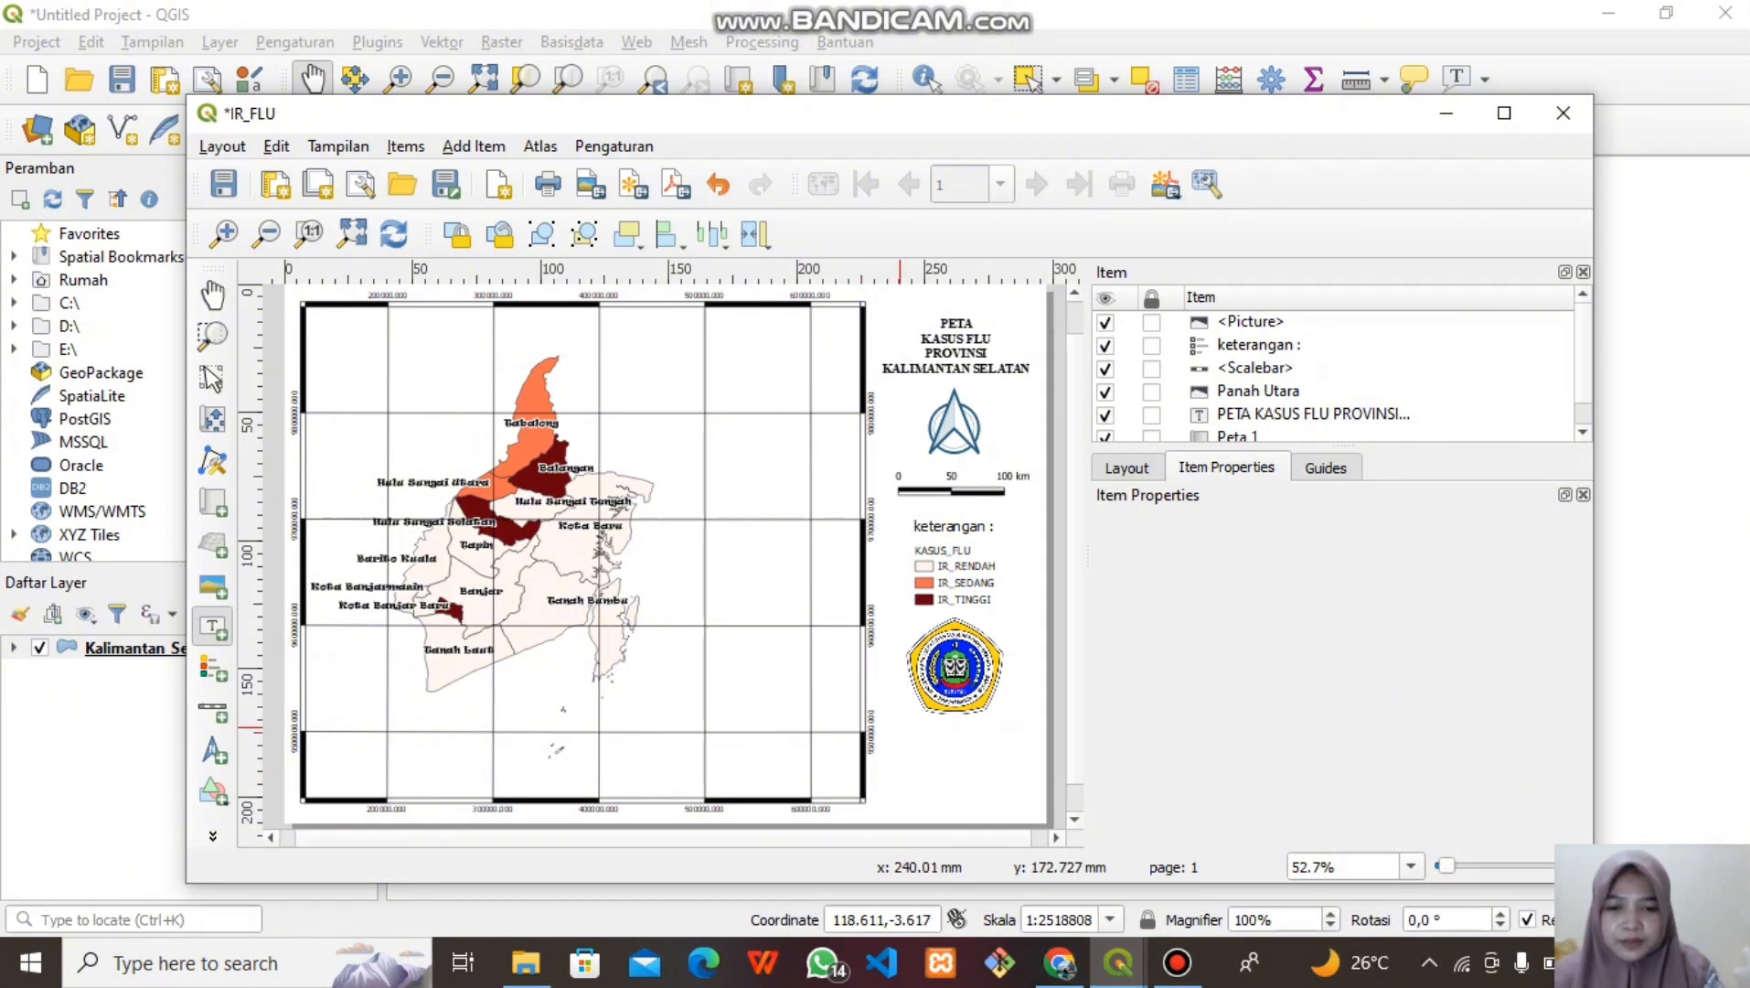
# Draw a label below the logo with the student's name and NPM on two lines
pyautogui.moveTo(906, 729); pyautogui.dragTo(1034, 800)
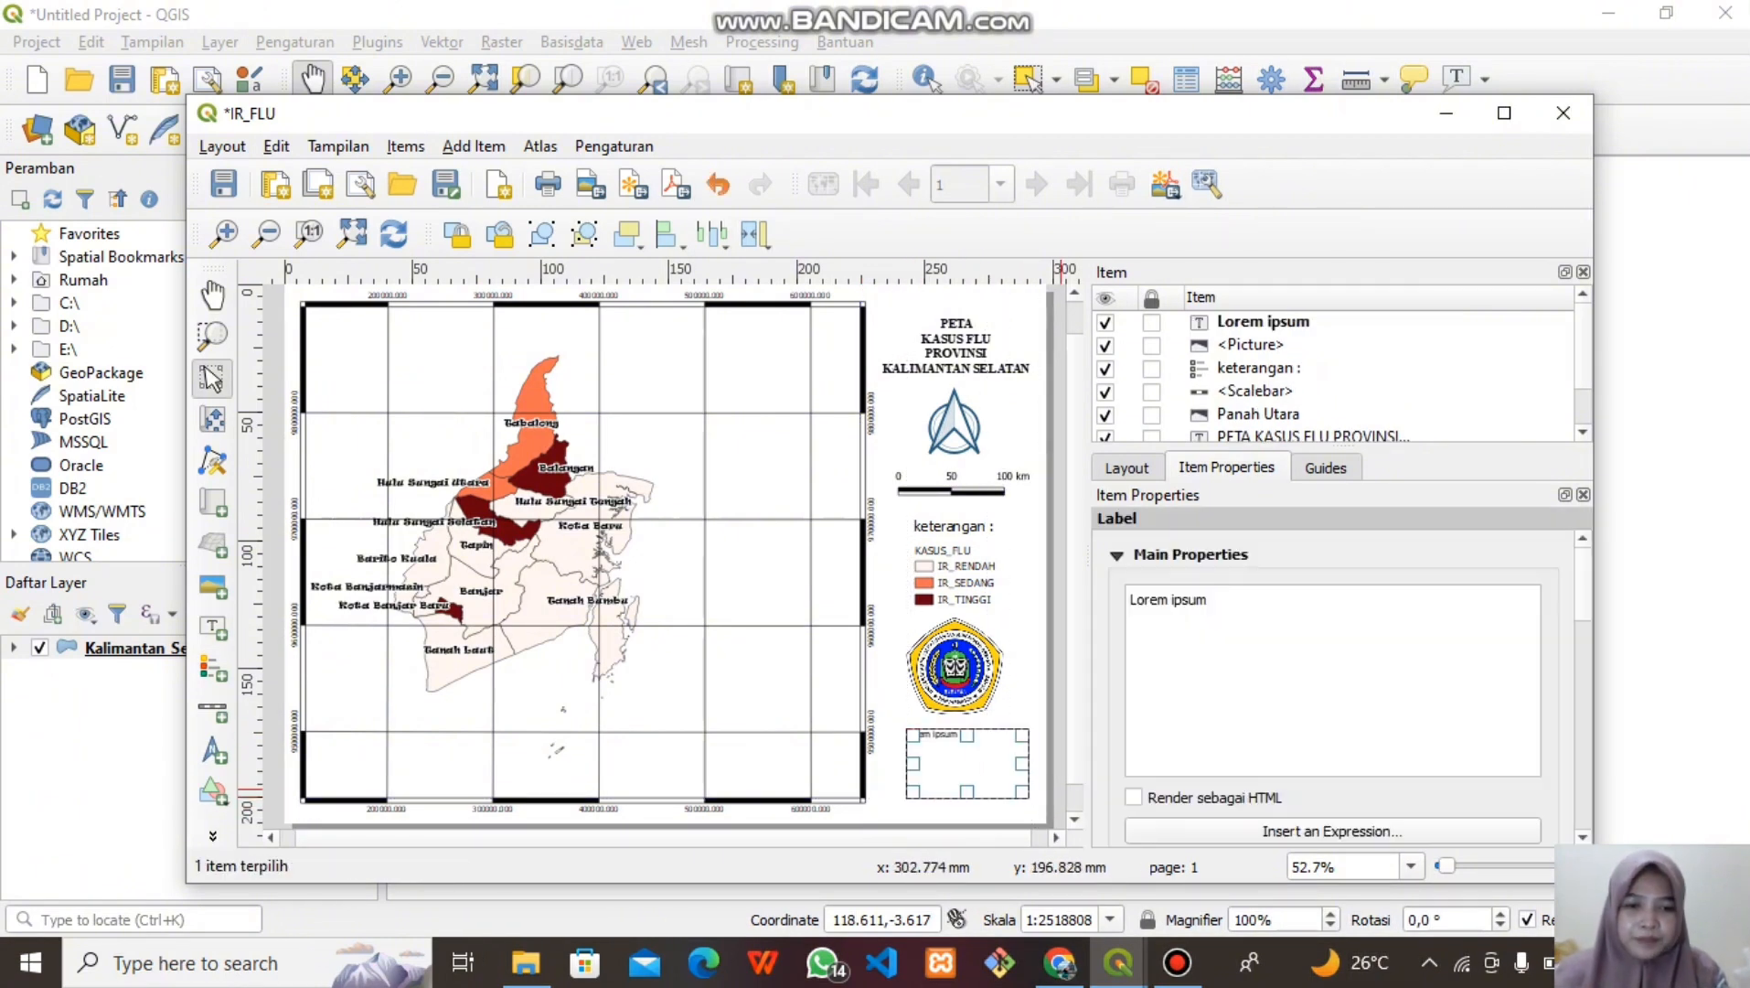
pyautogui.press('BackSpace')
pyautogui.press('BackSpace')
pyautogui.press('BackSpace')
pyautogui.press('BackSpace')
pyautogui.press('BackSpace')
pyautogui.press('BackSpace')
pyautogui.press('BackSpace')
pyautogui.press('BackSpace')
pyautogui.press('BackSpace')
pyautogui.press('BackSpace')
pyautogui.press('BackSpace')
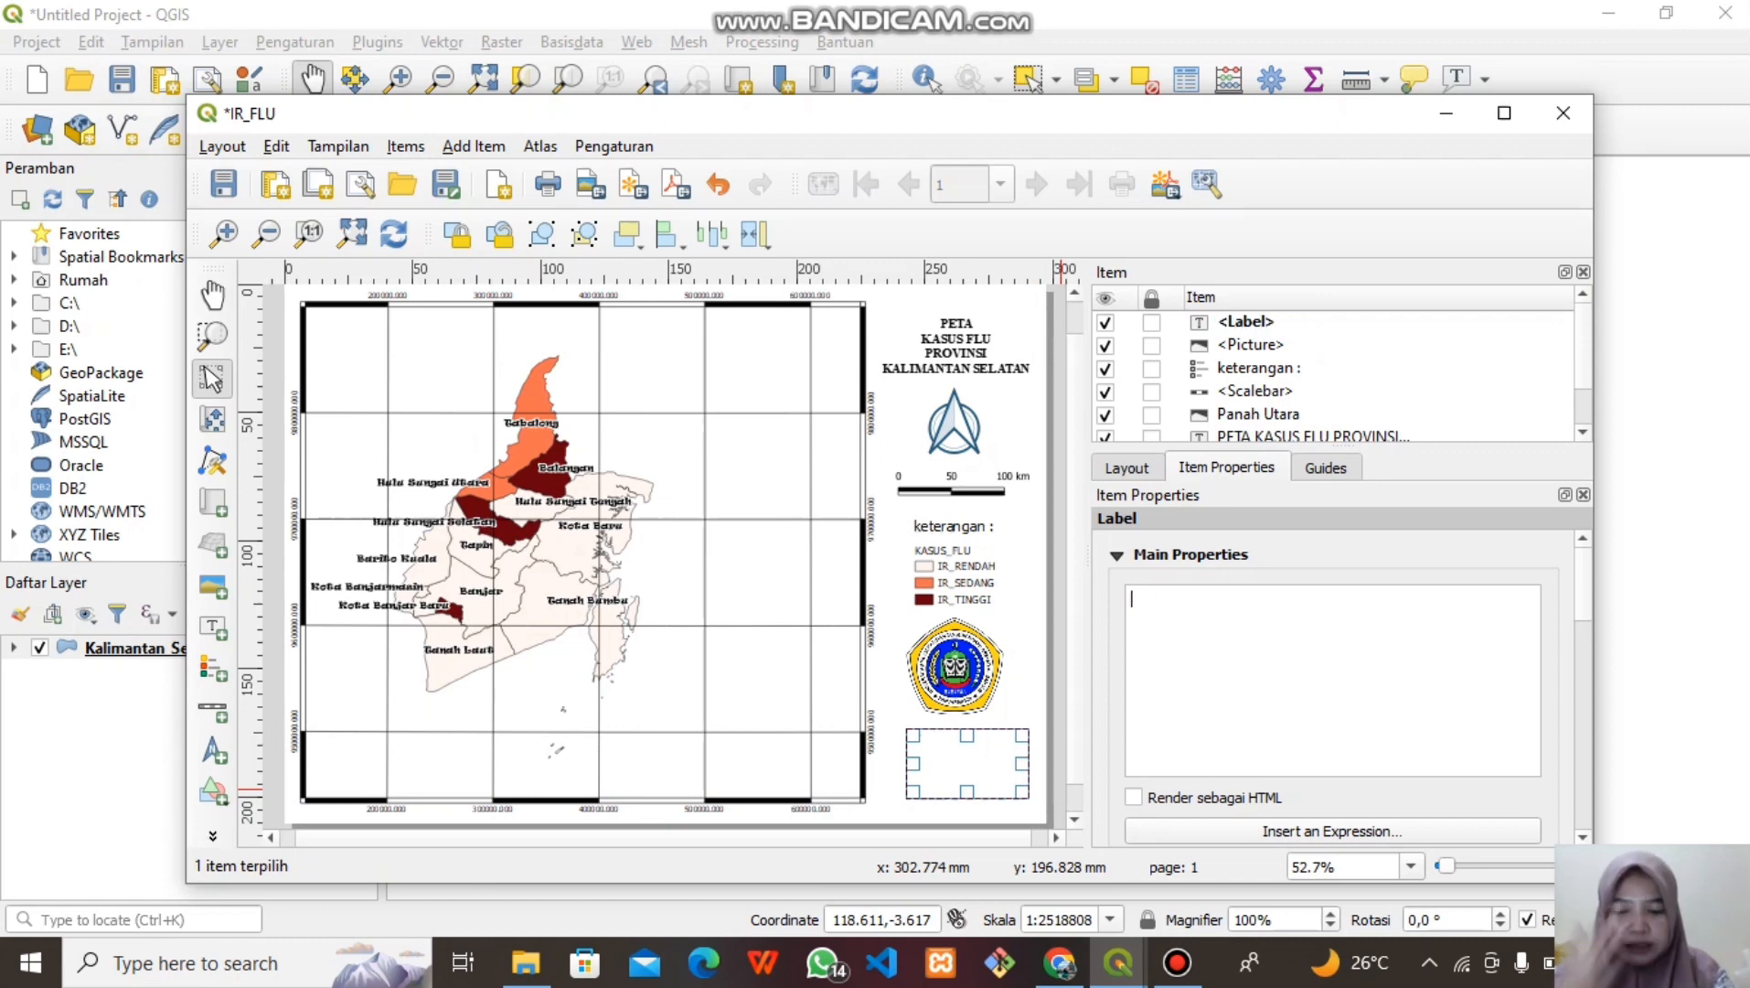
pyautogui.write('NAM')
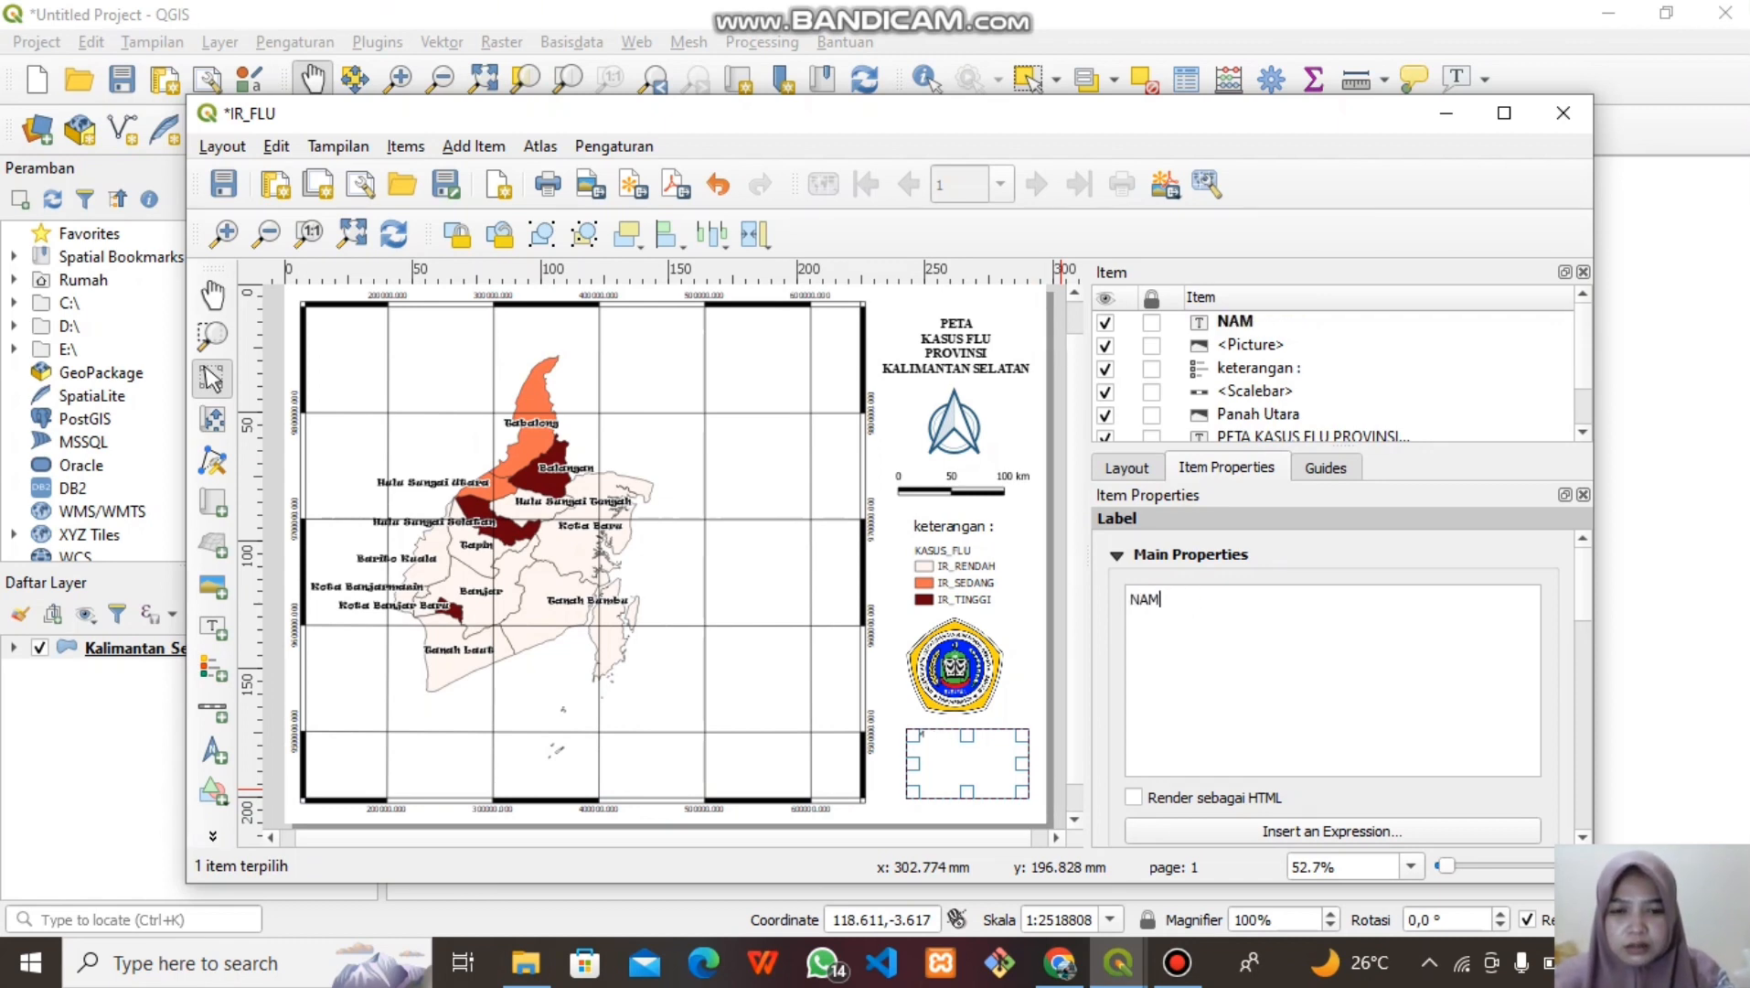
pyautogui.write('A ')
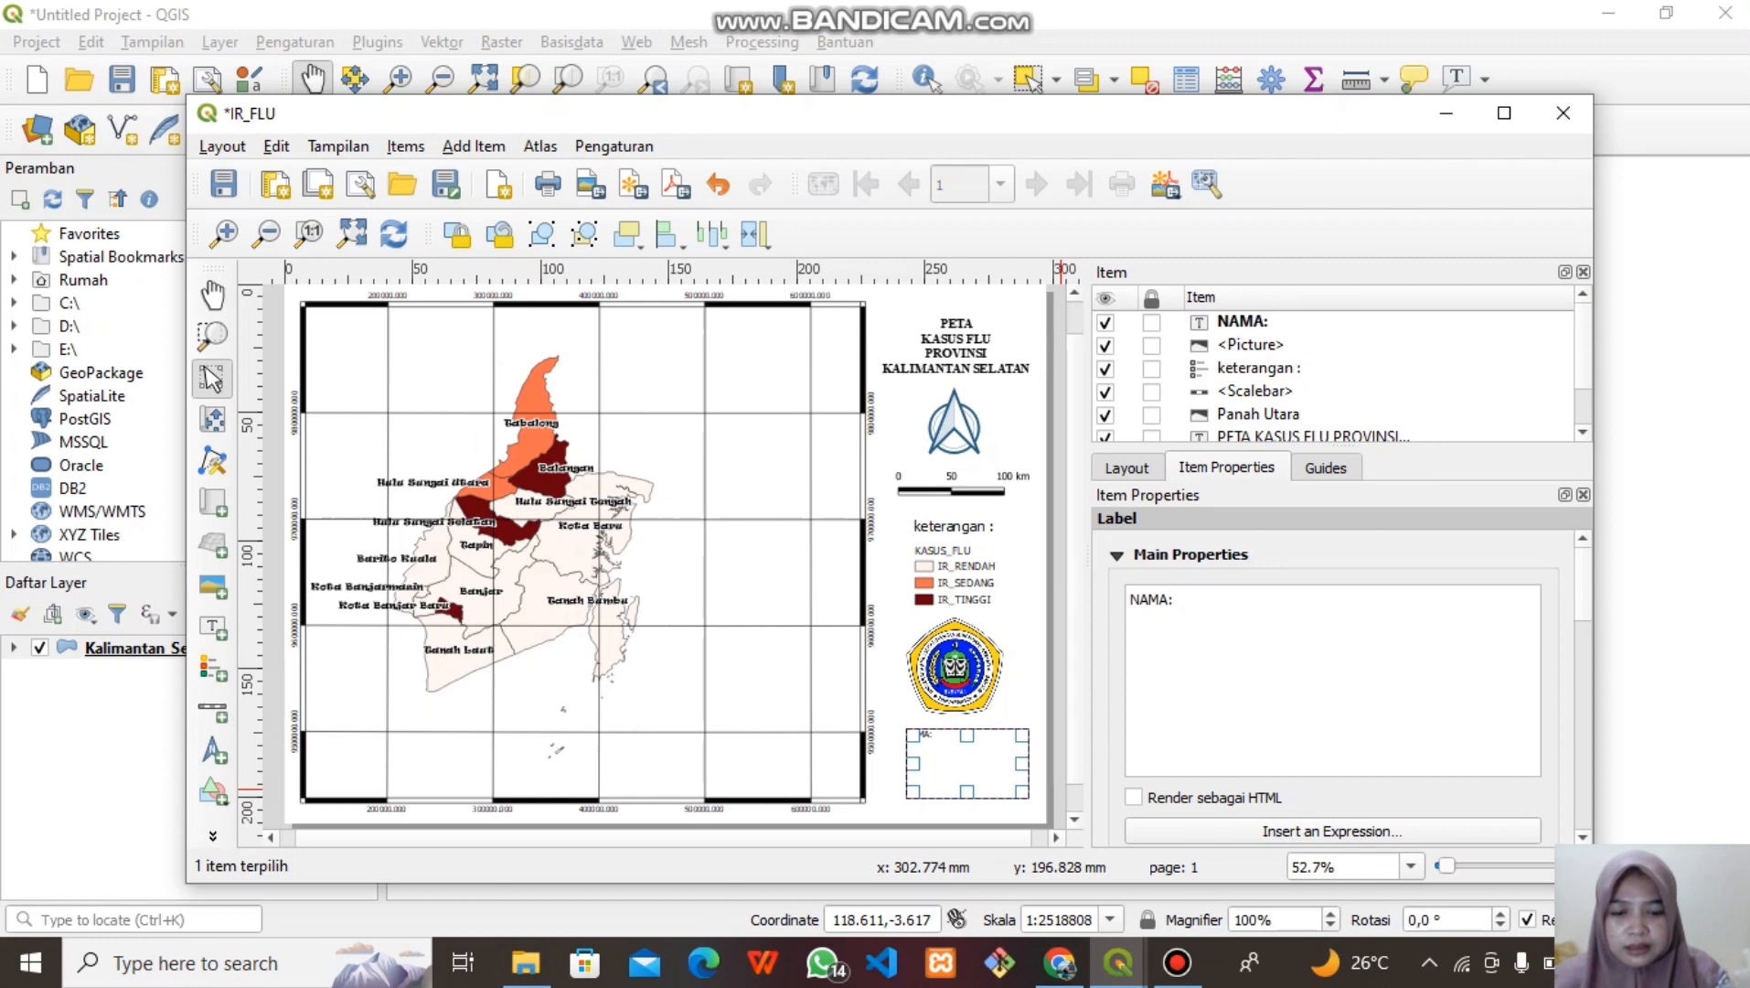
pyautogui.write(':')
pyautogui.press('BackSpace')
pyautogui.write(': k')
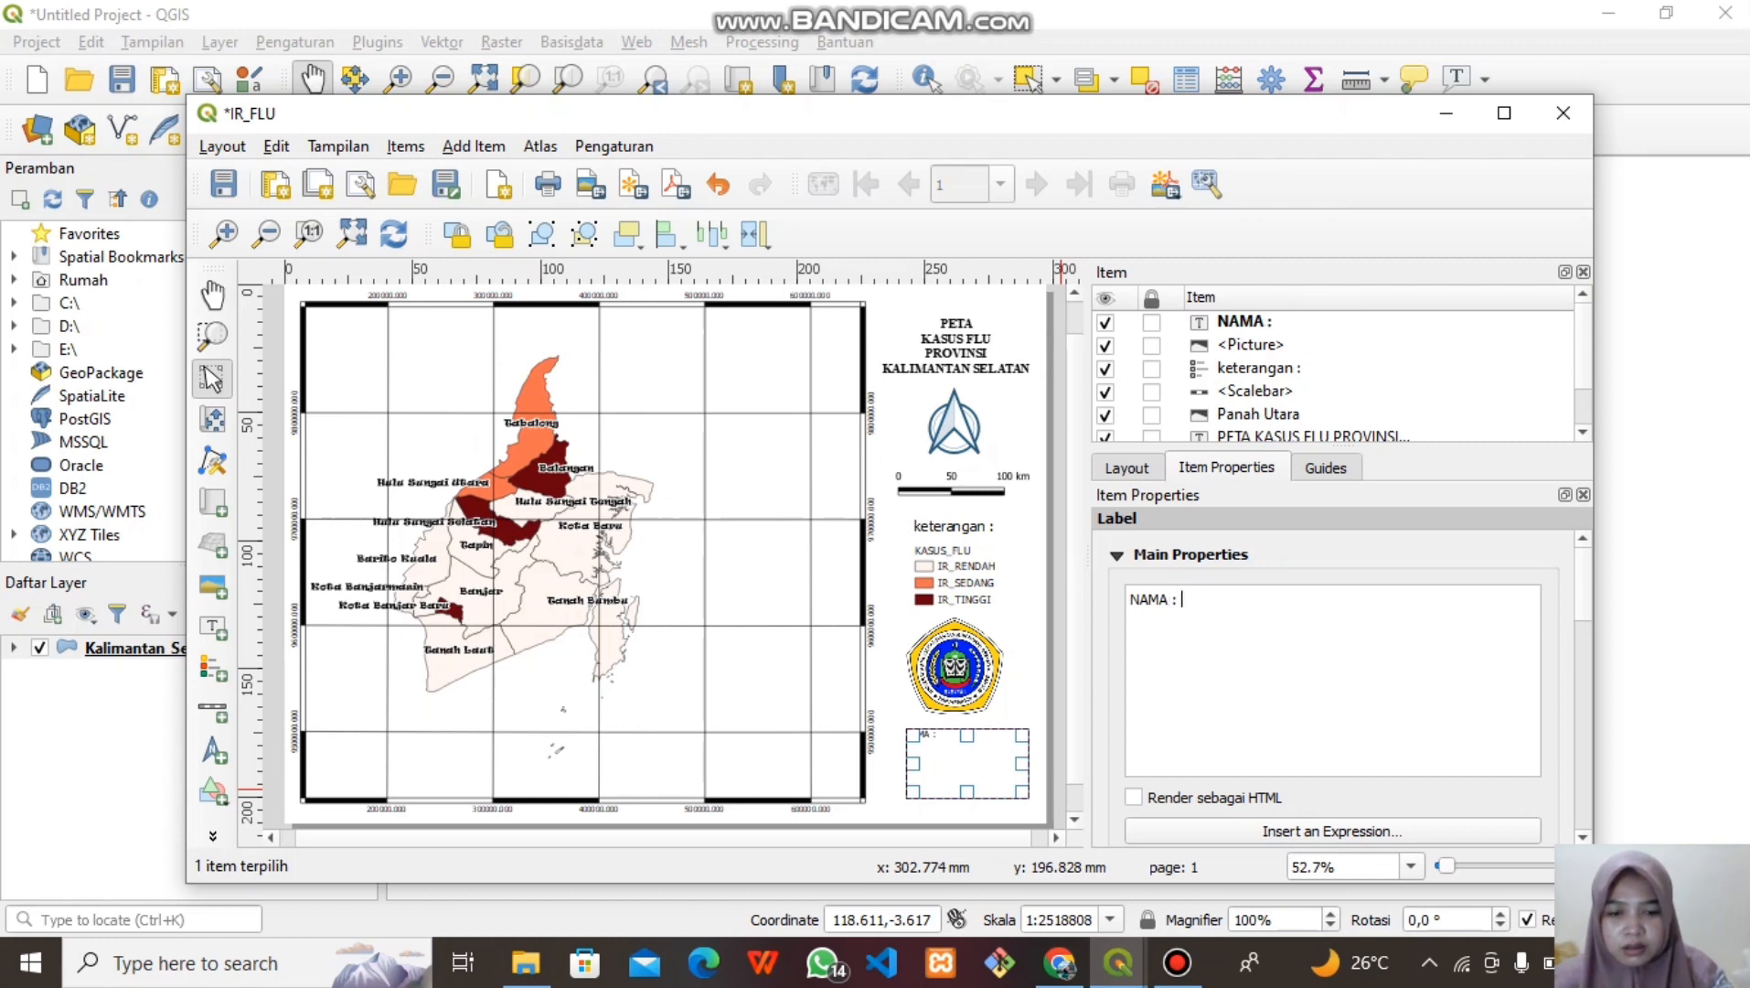
pyautogui.press('BackSpace')
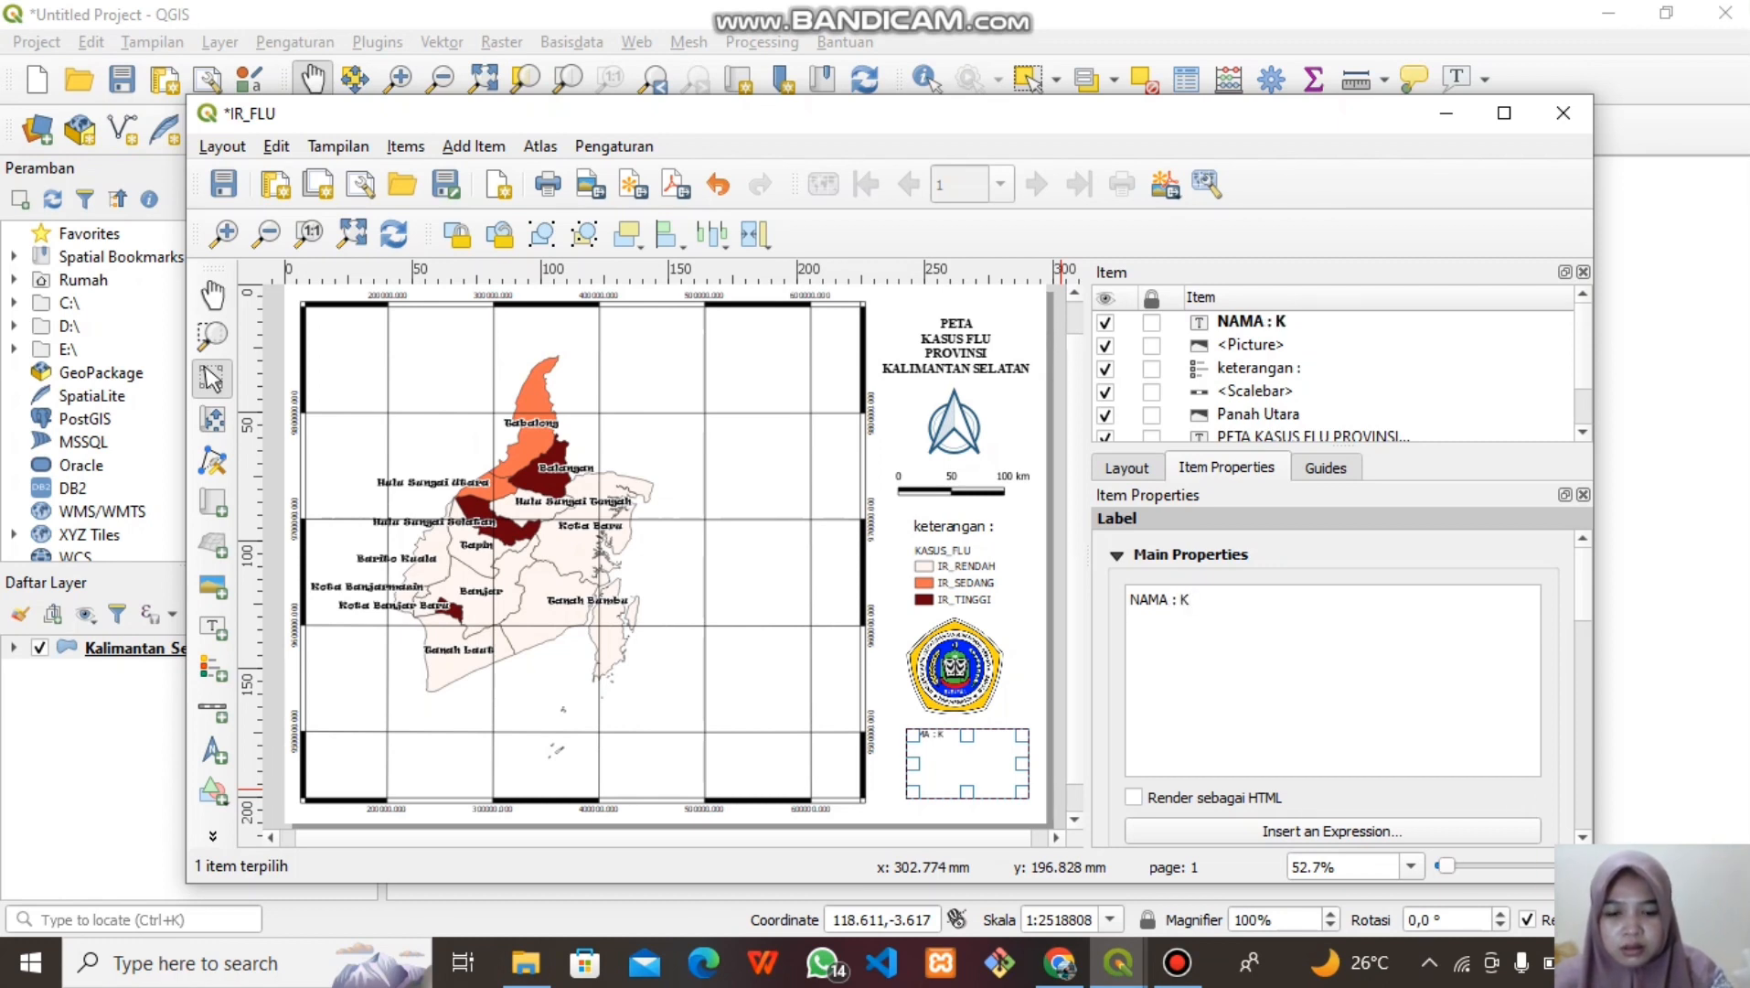
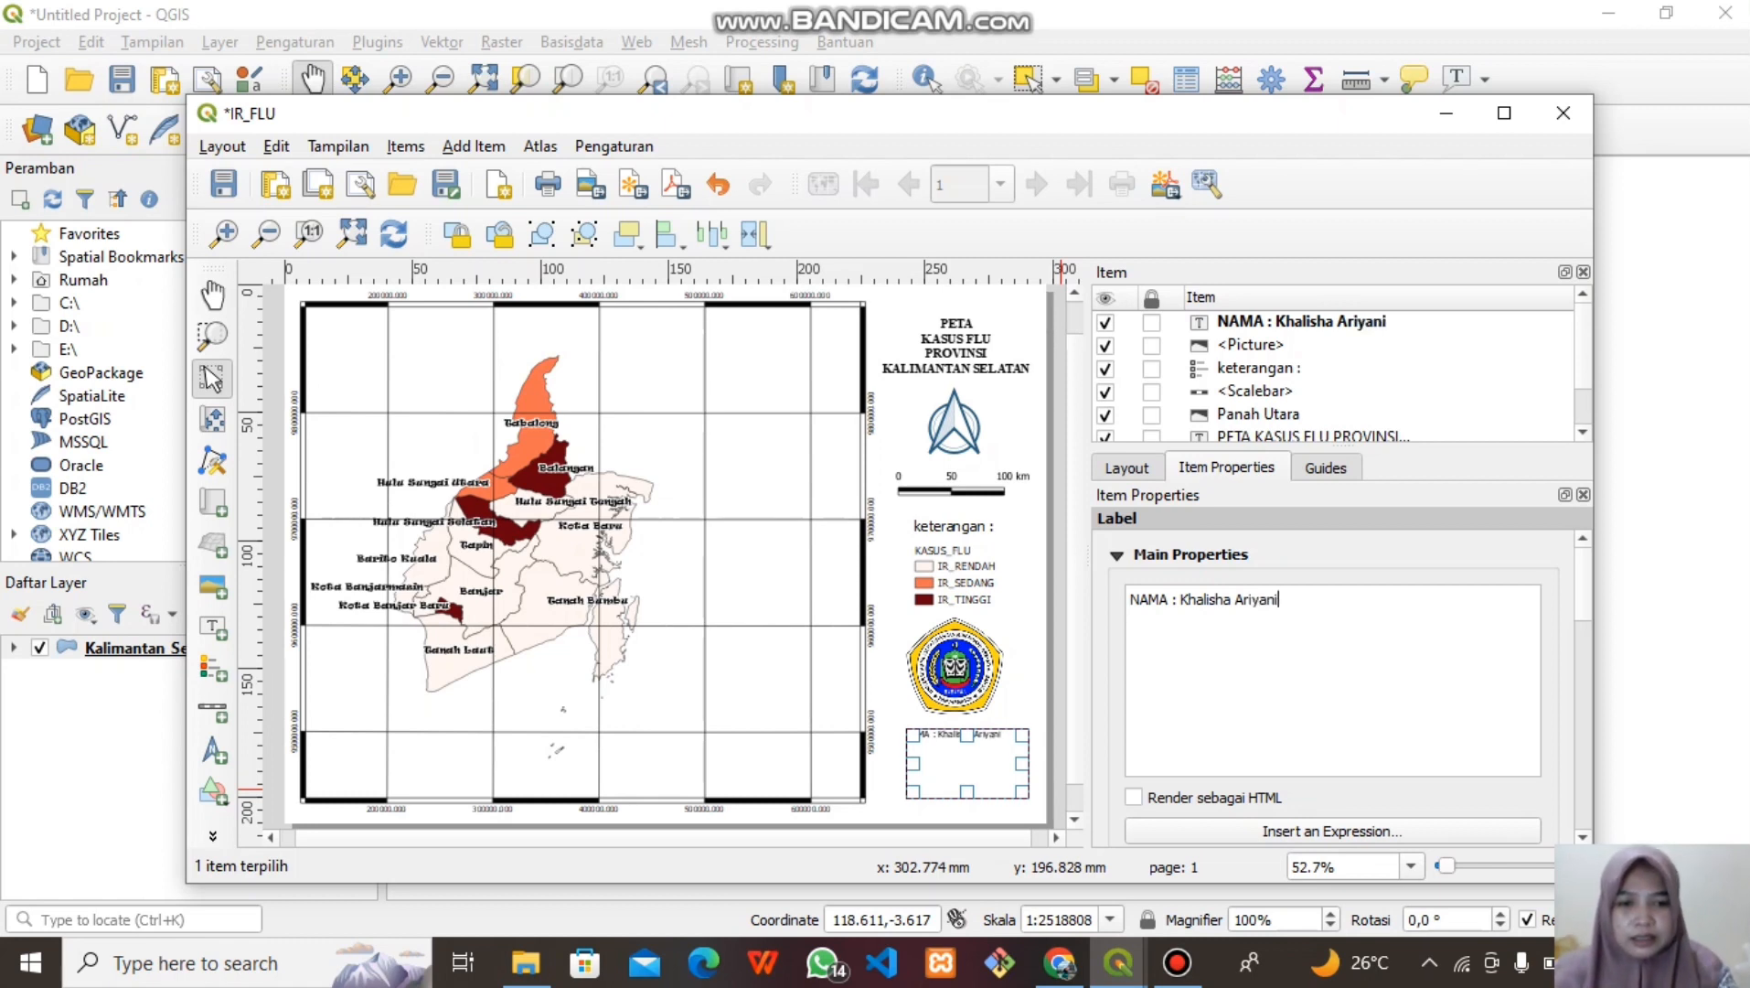
pyautogui.press('Return')
pyautogui.write('NPM')
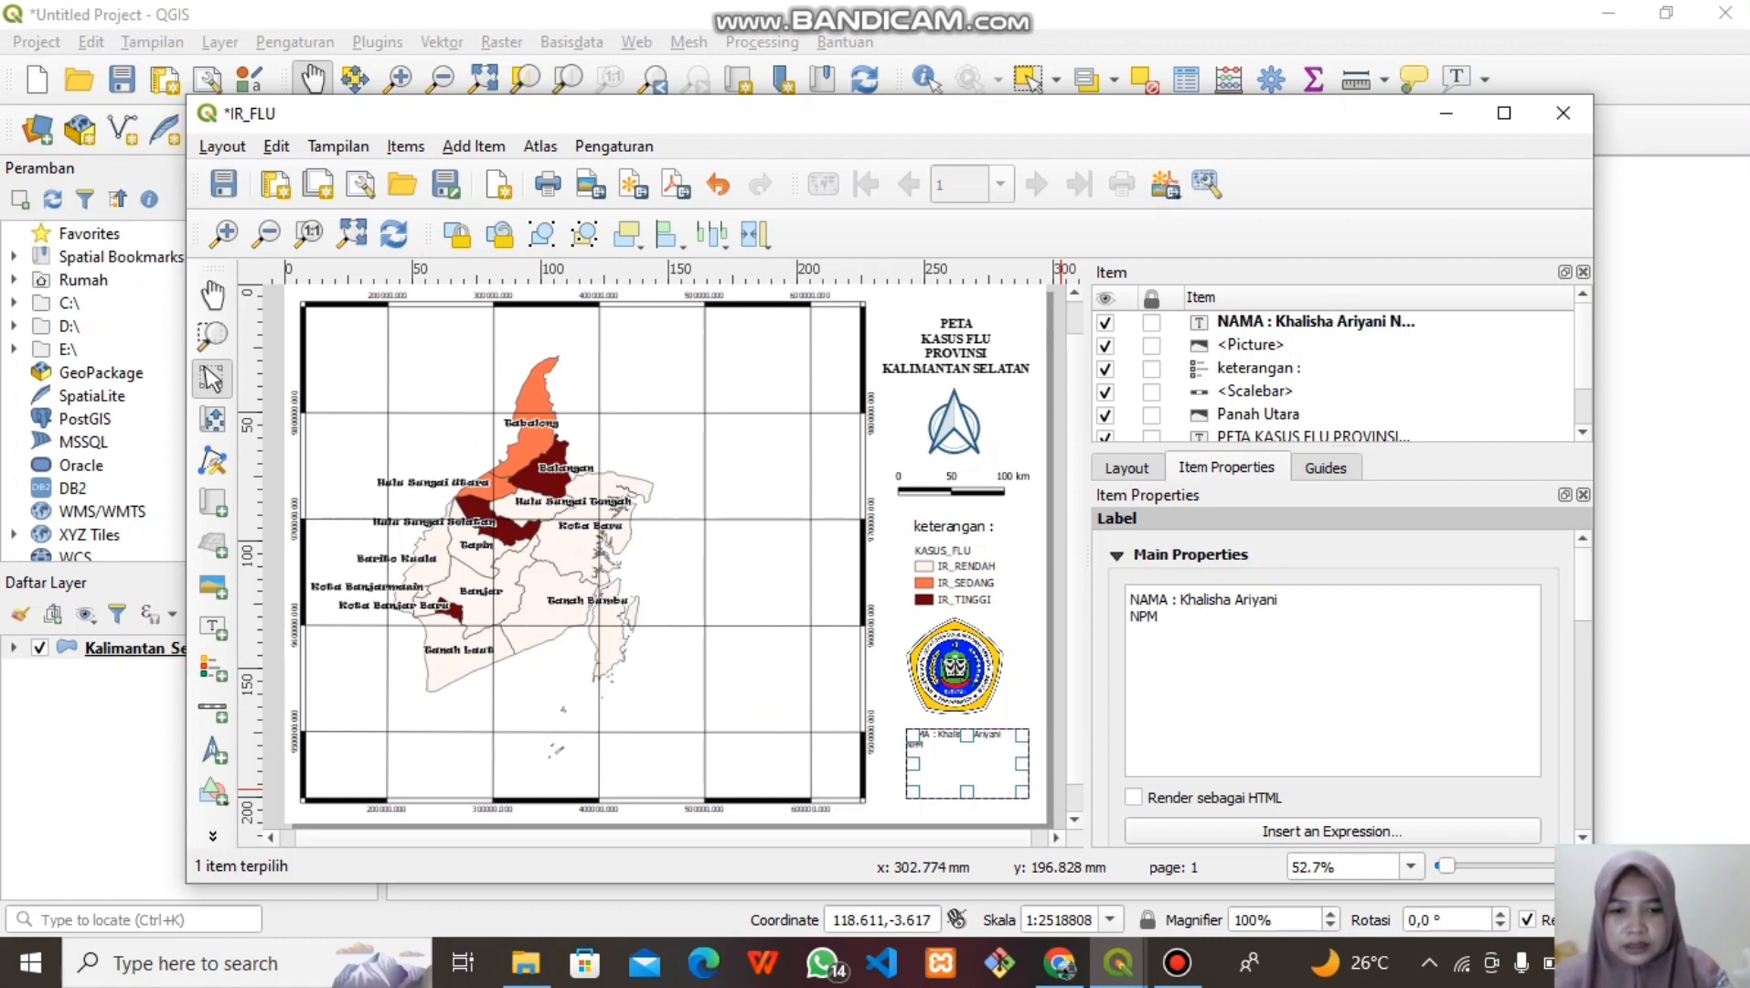
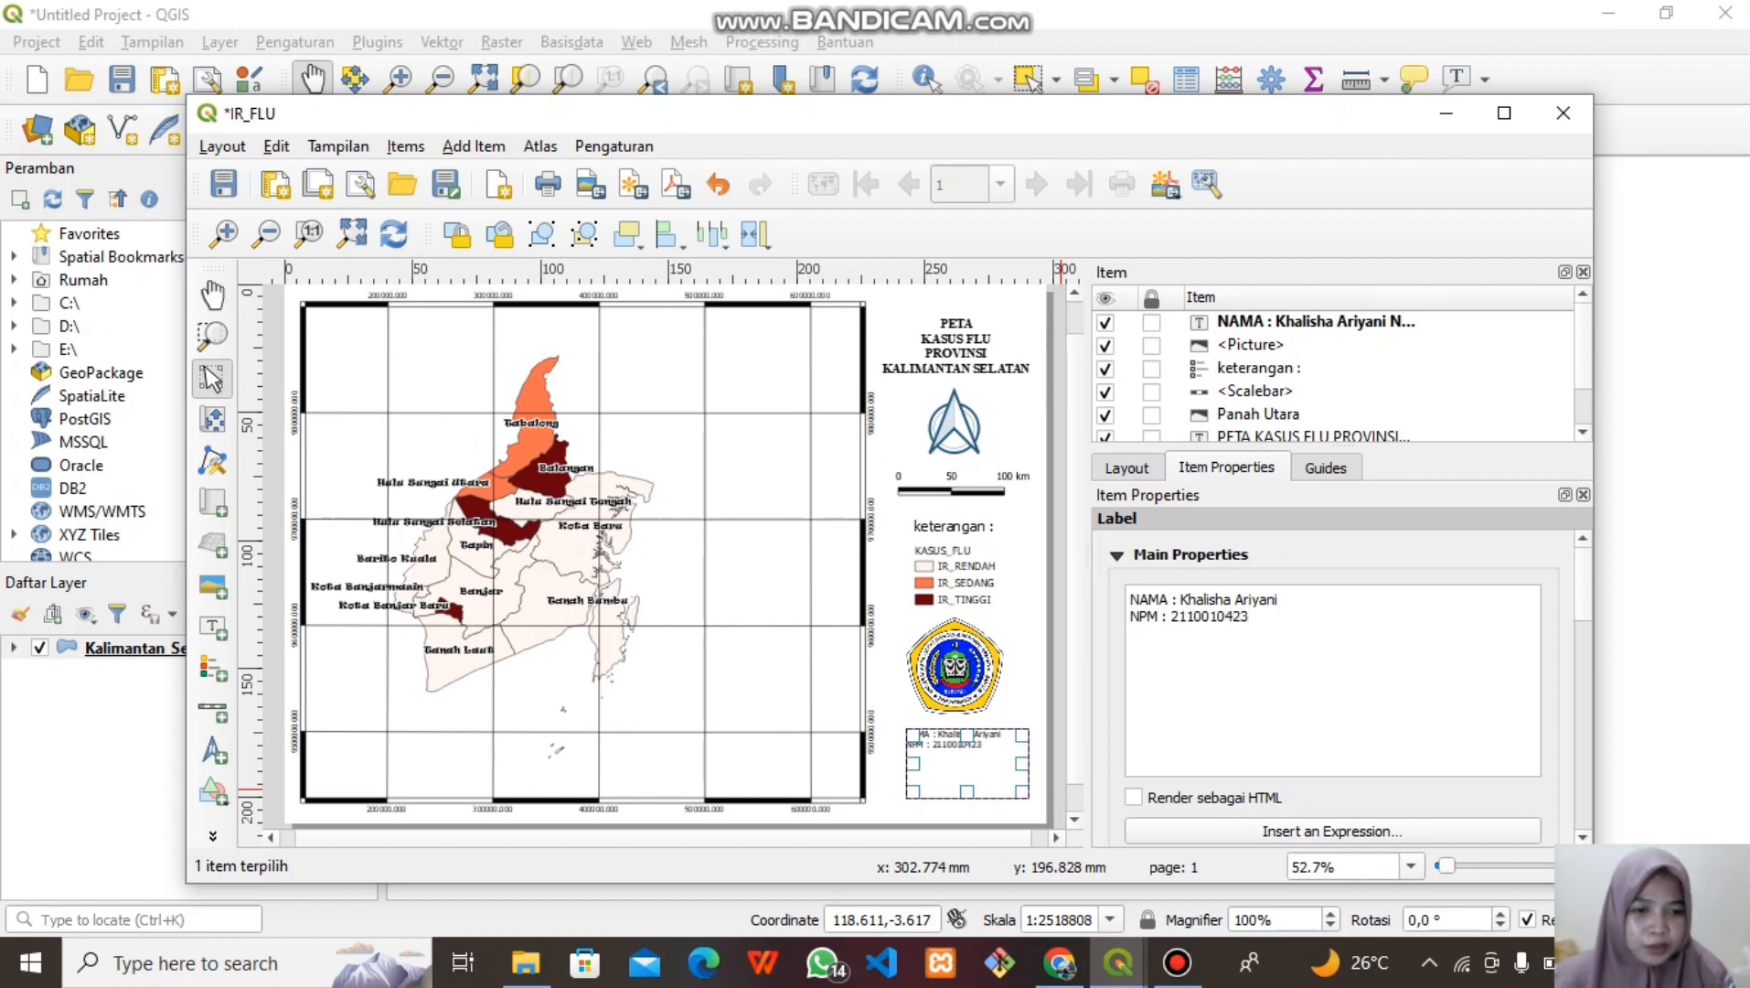
pyautogui.scroll(-5, 1350, 688)
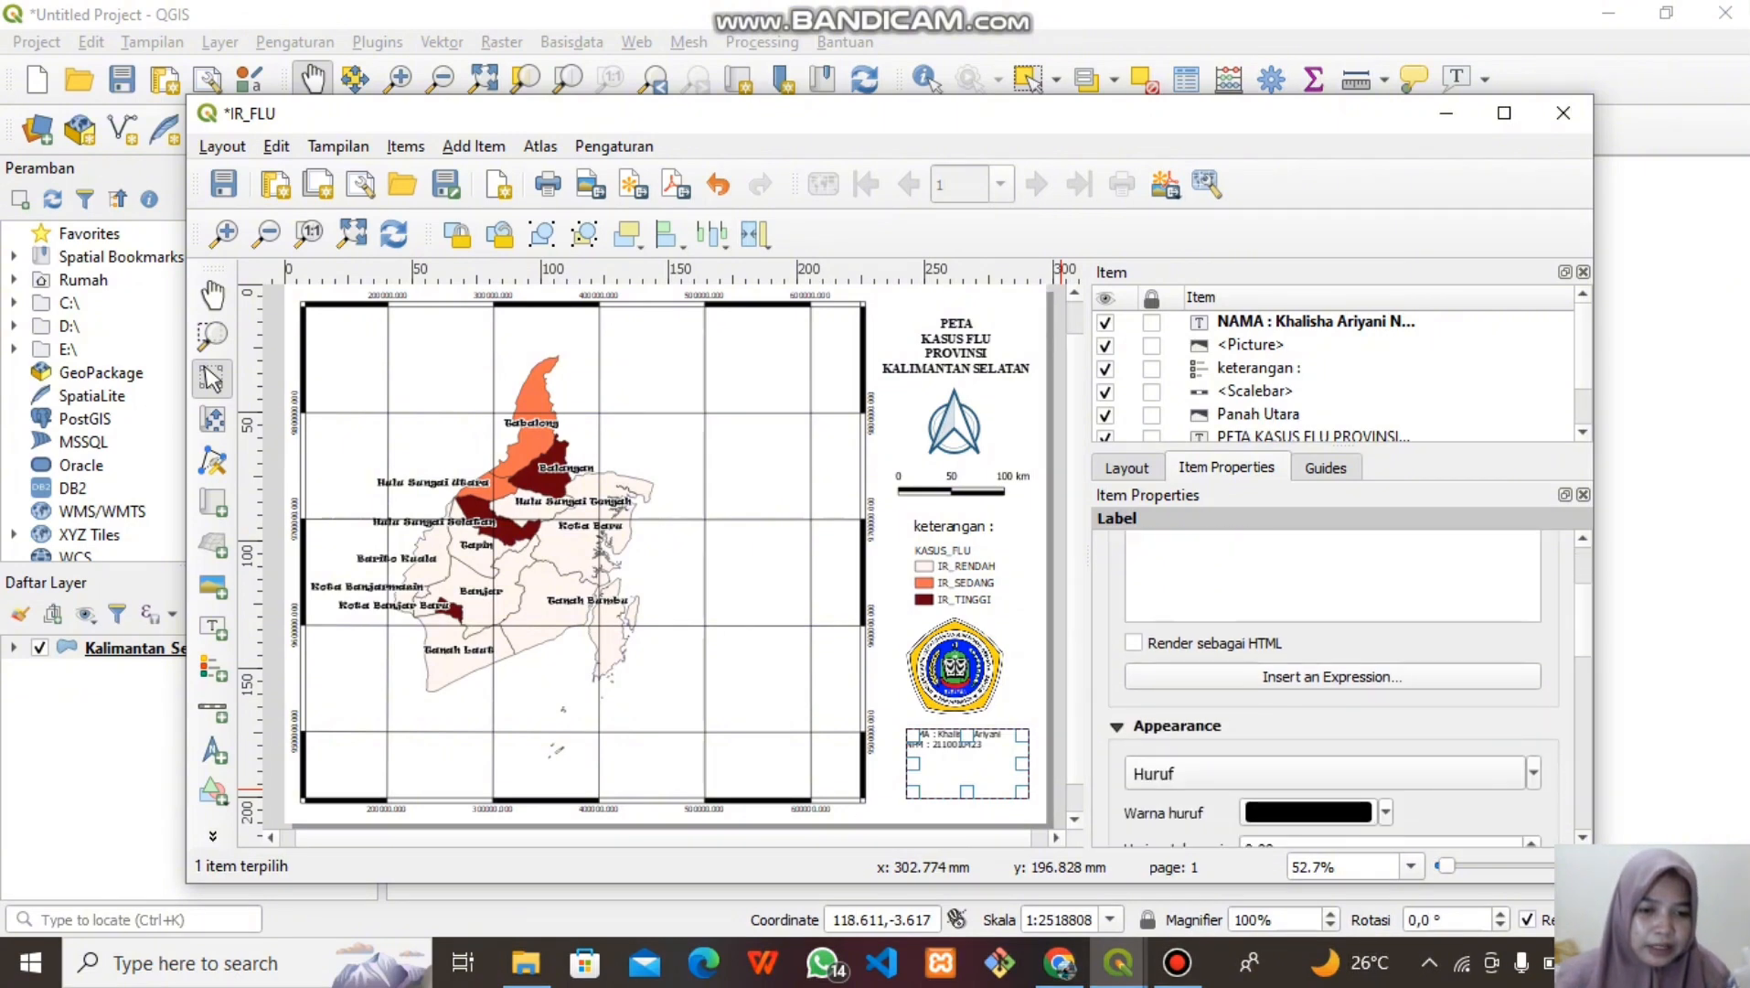
pyautogui.scroll(-2, 1350, 688)
# Make the author label Times New Roman Bold and move it into place below the logo
pyautogui.click(1326, 618)
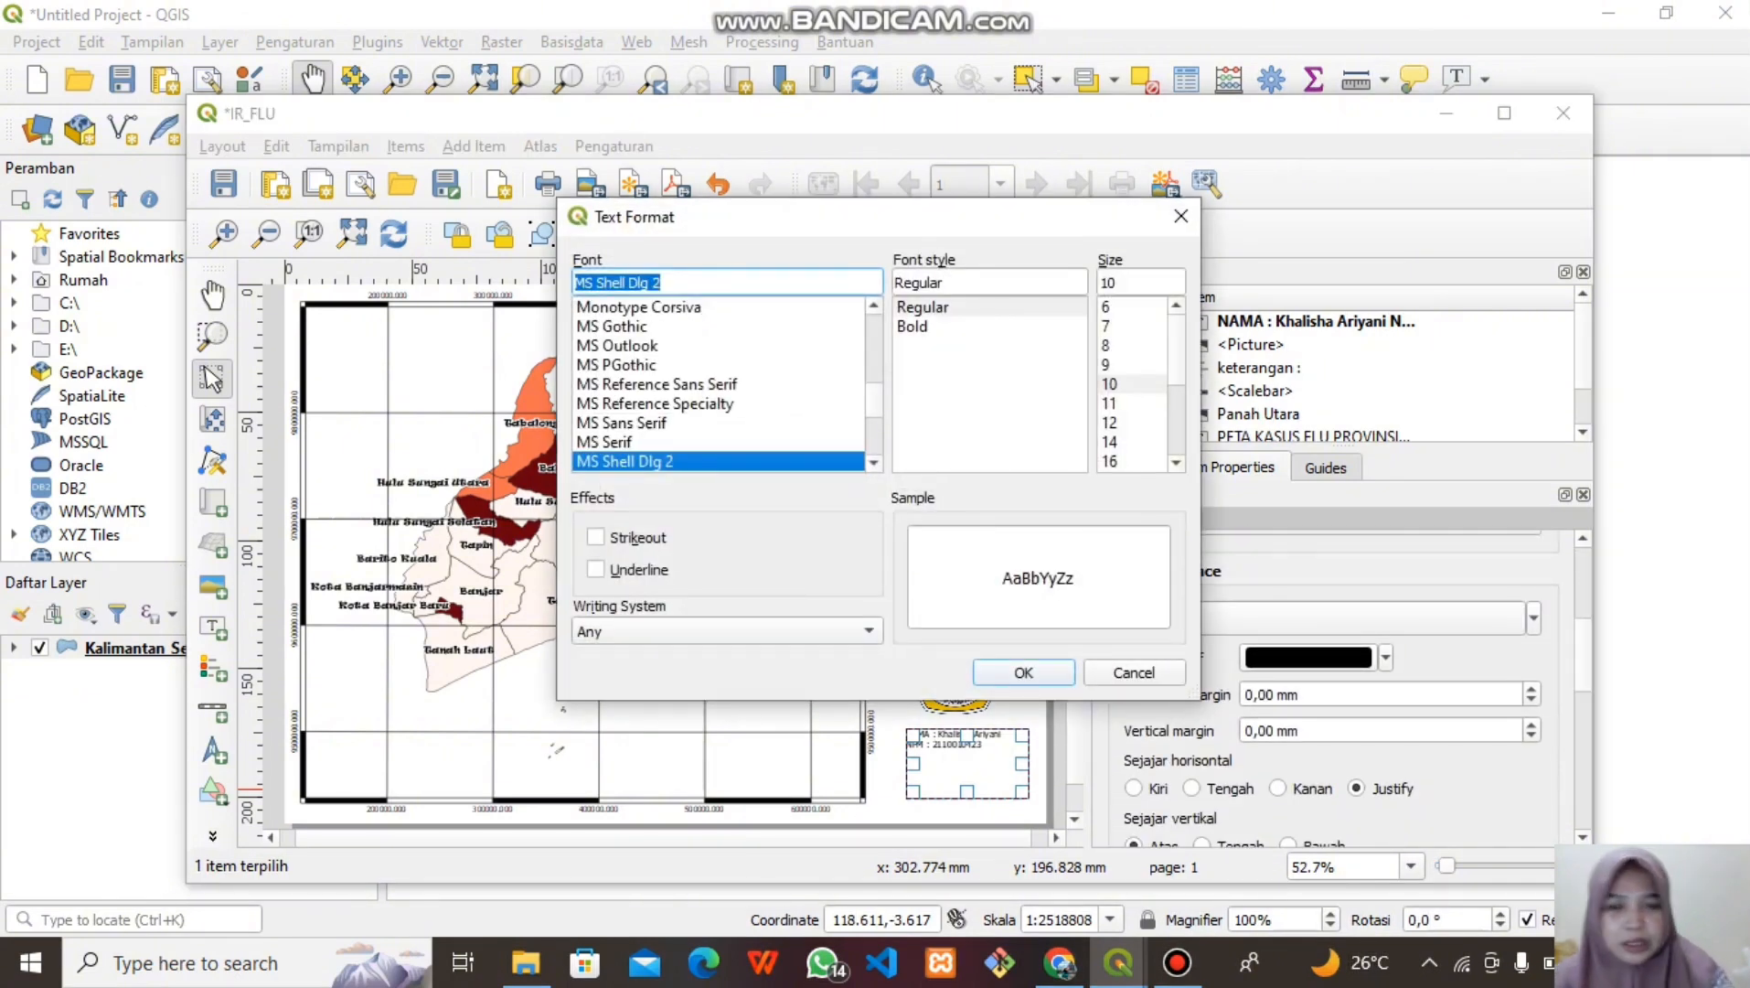
pyautogui.write('ti')
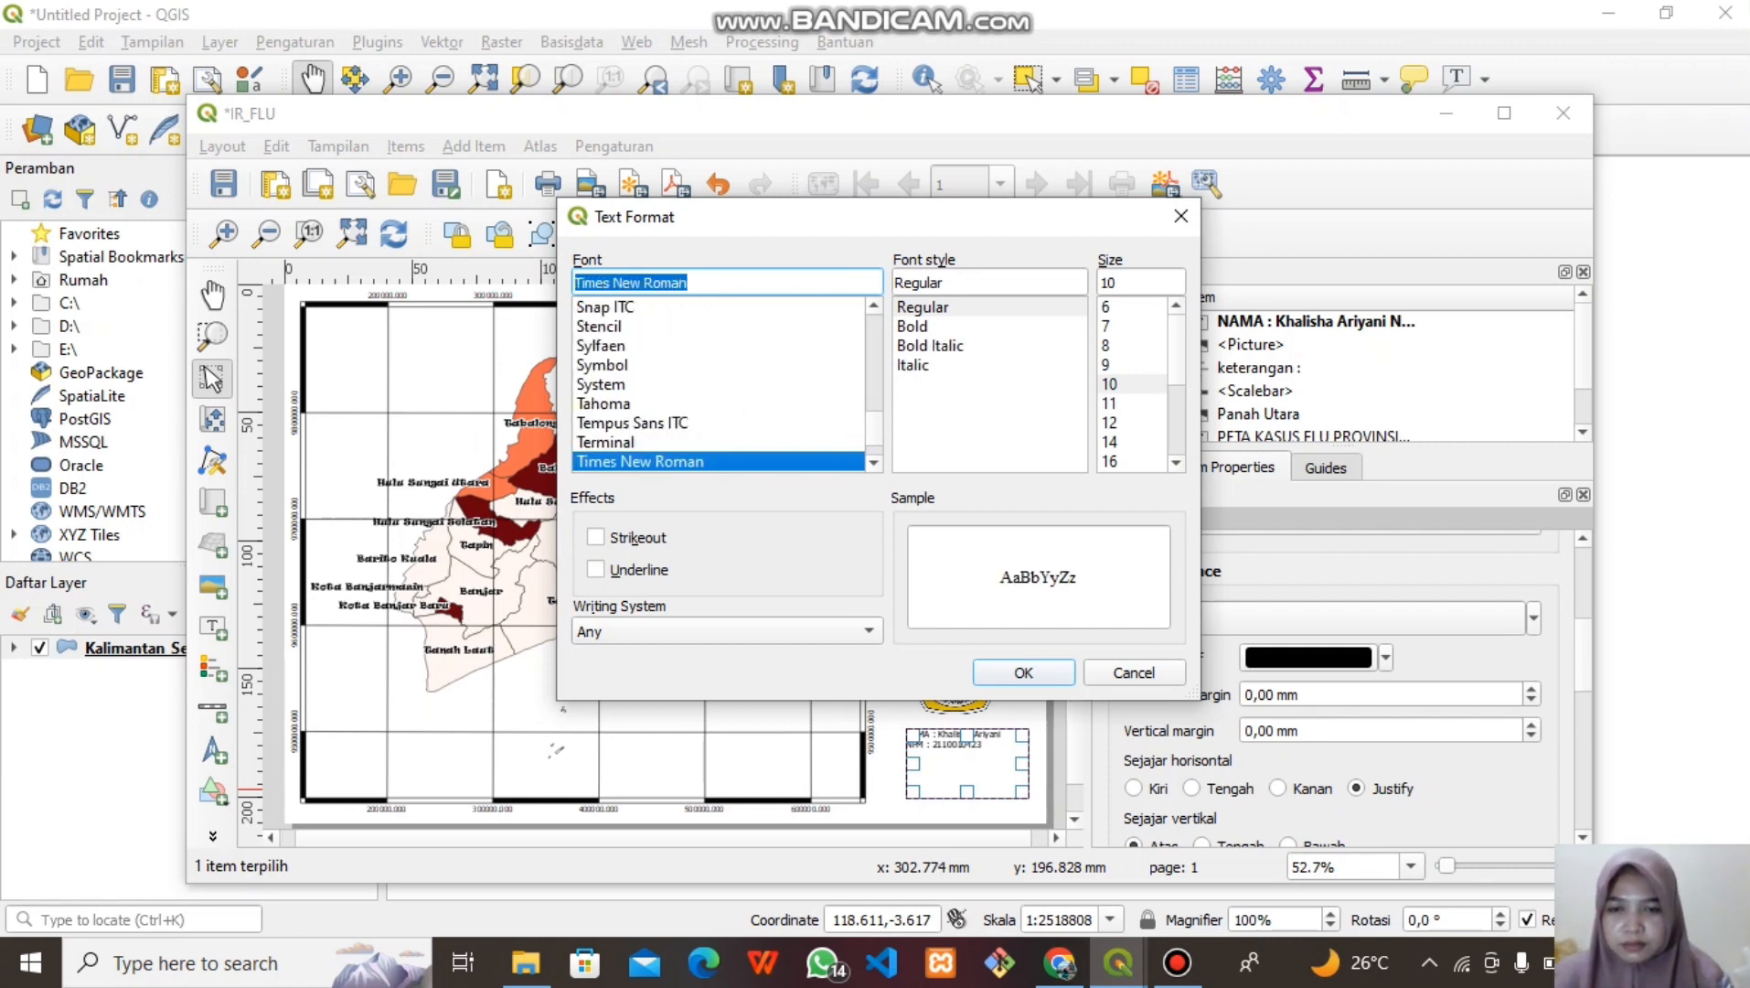
pyautogui.click(912, 326)
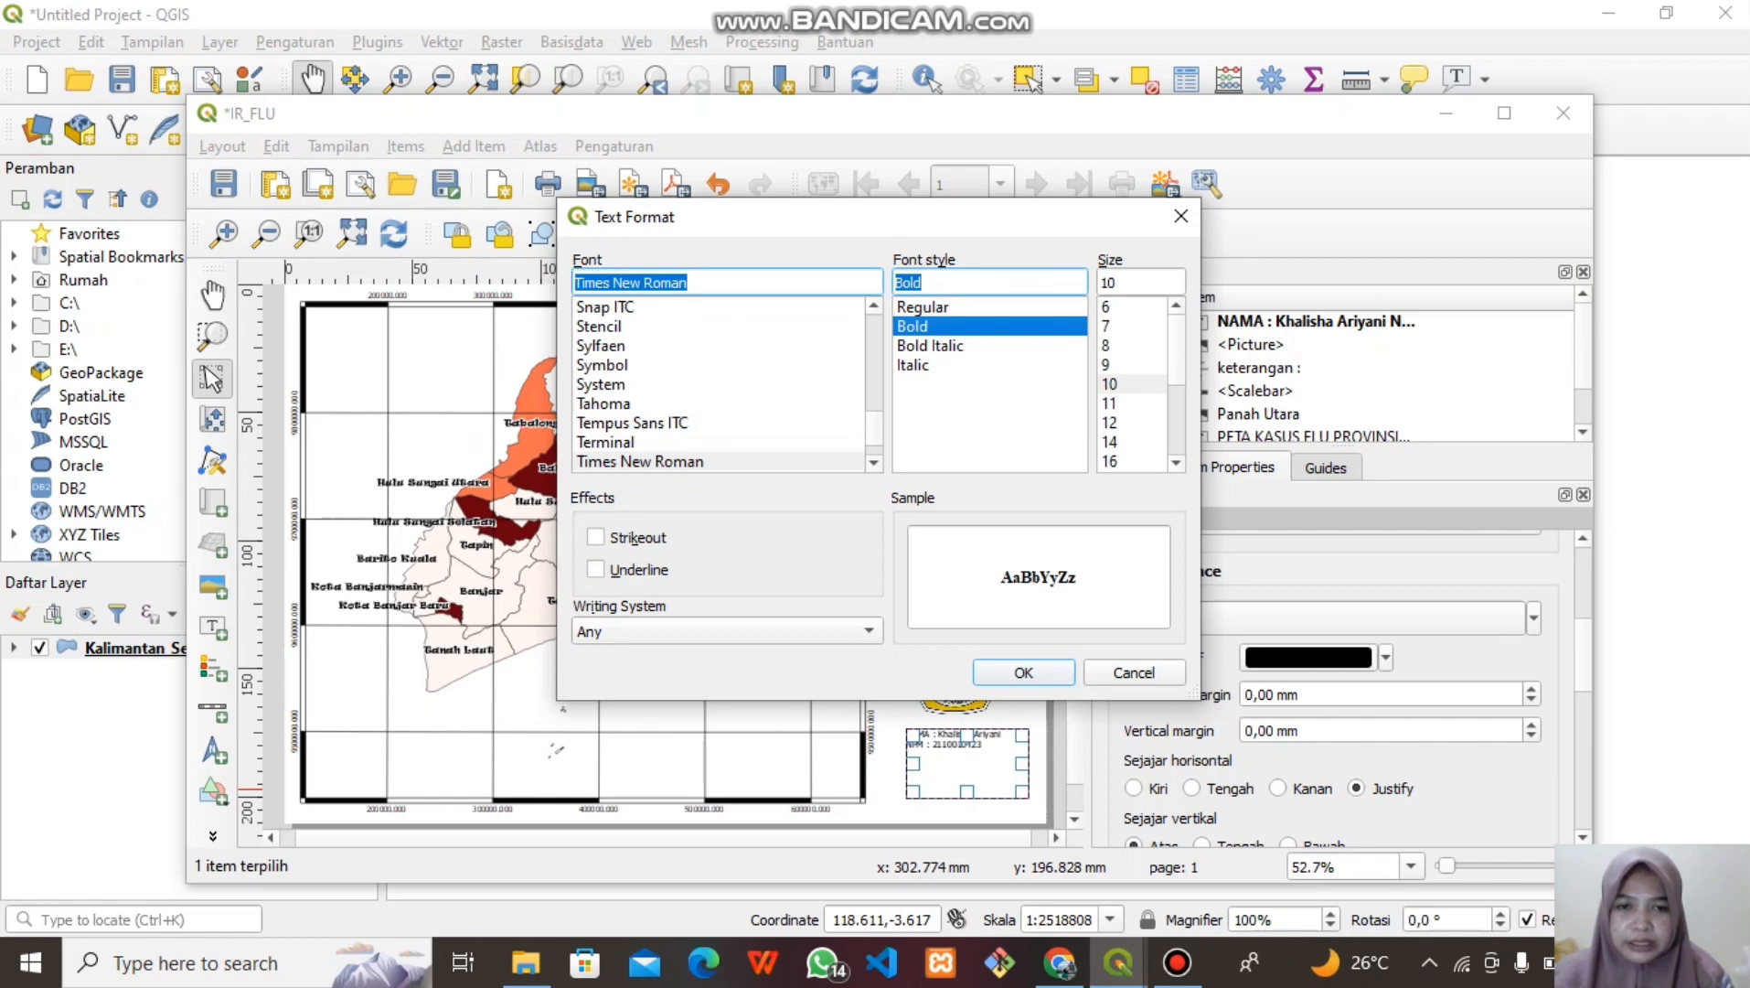
pyautogui.moveTo(961, 755); pyautogui.dragTo(952, 759)
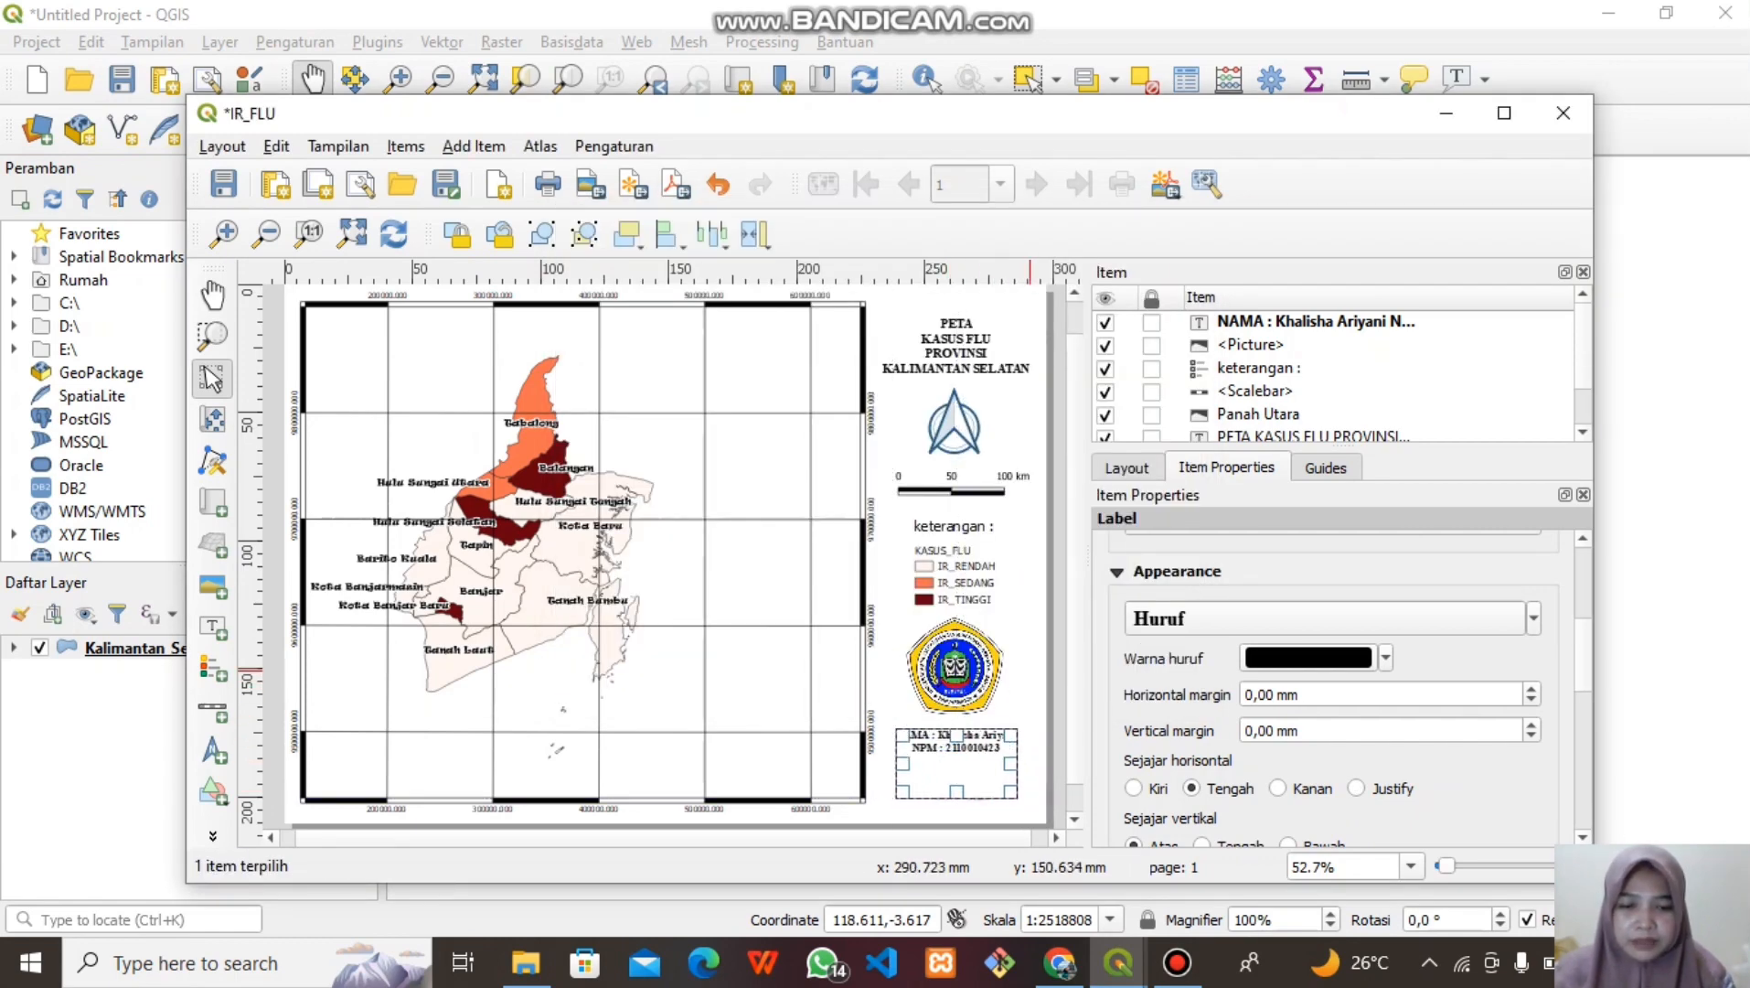
pyautogui.click(1030, 670)
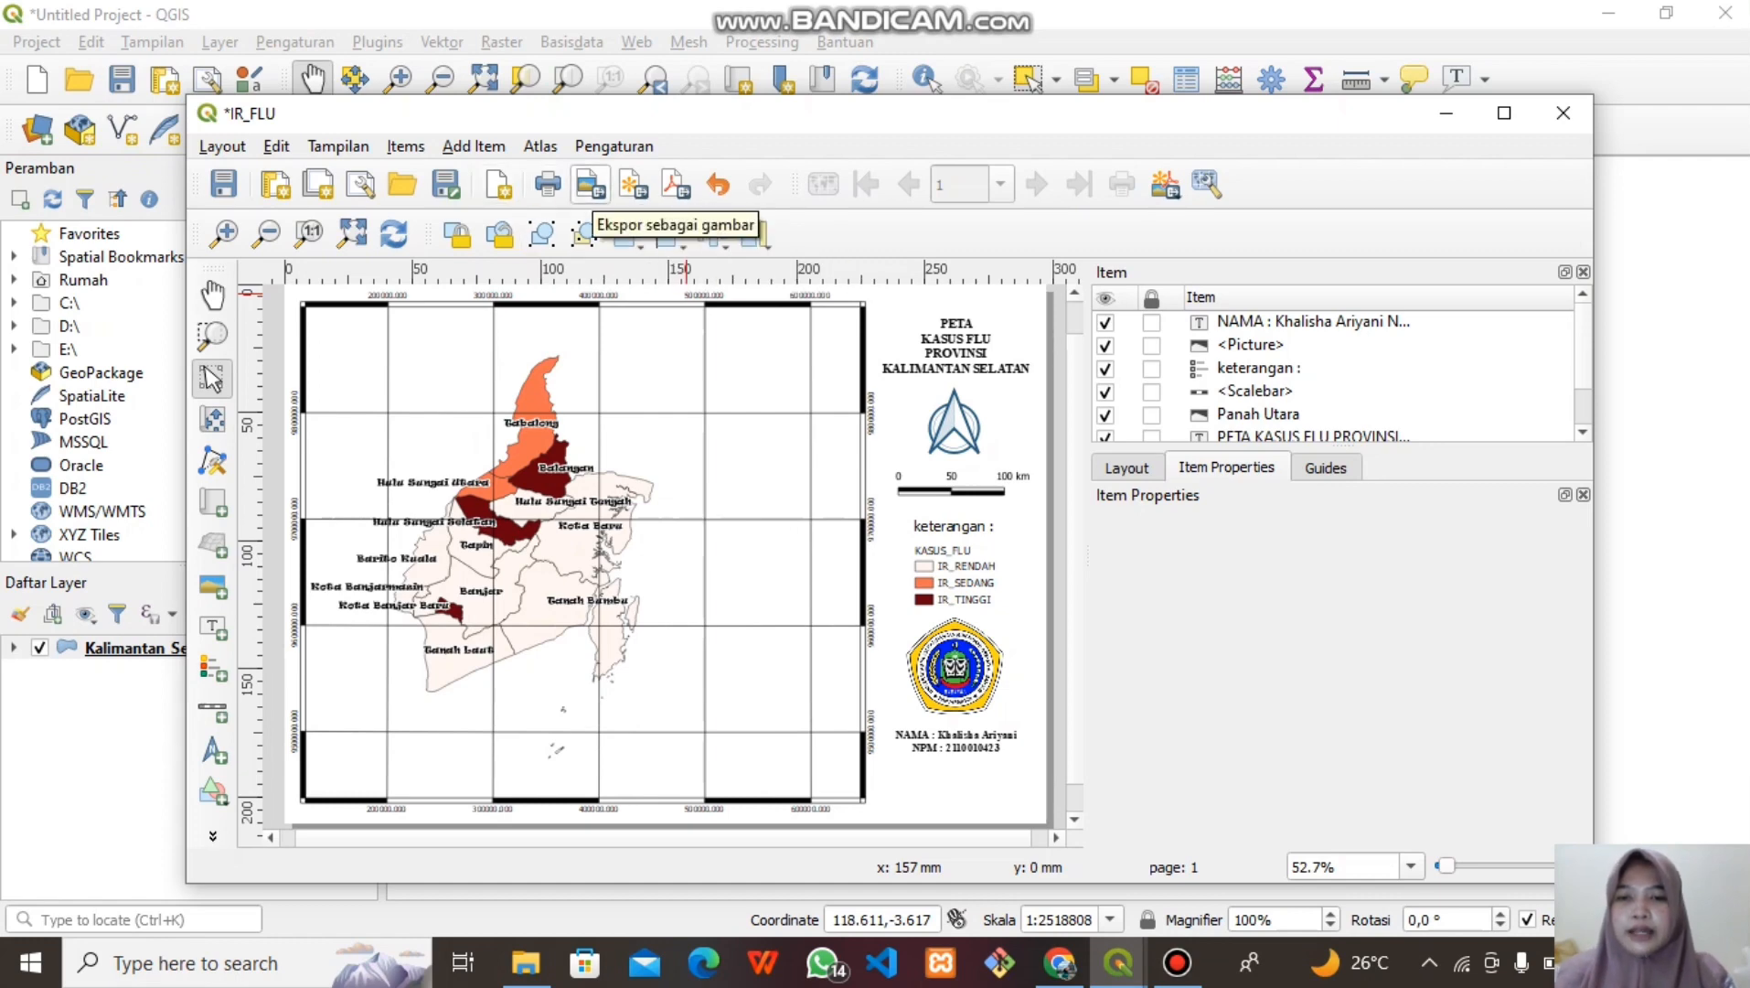
# Export the layout as a 300 dpi PNG named 'IR_FLU UTS TERBARU'
pyautogui.click(590, 185)
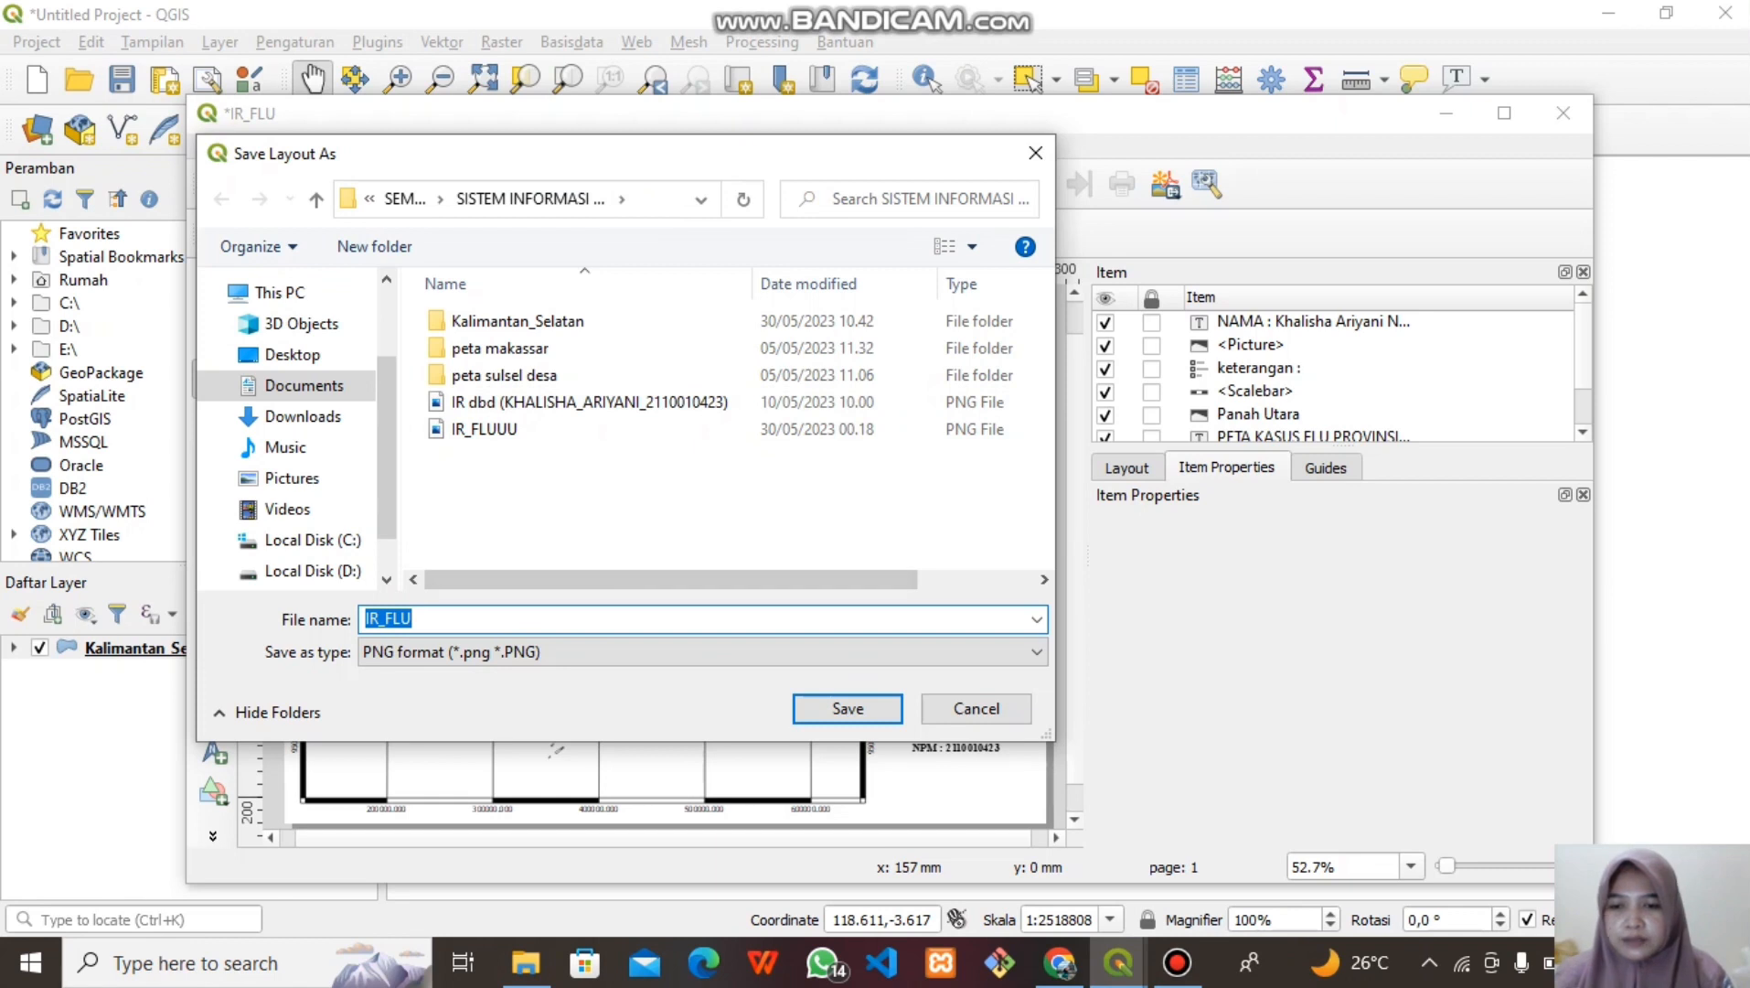
pyautogui.press('End')
pyautogui.write('uts')
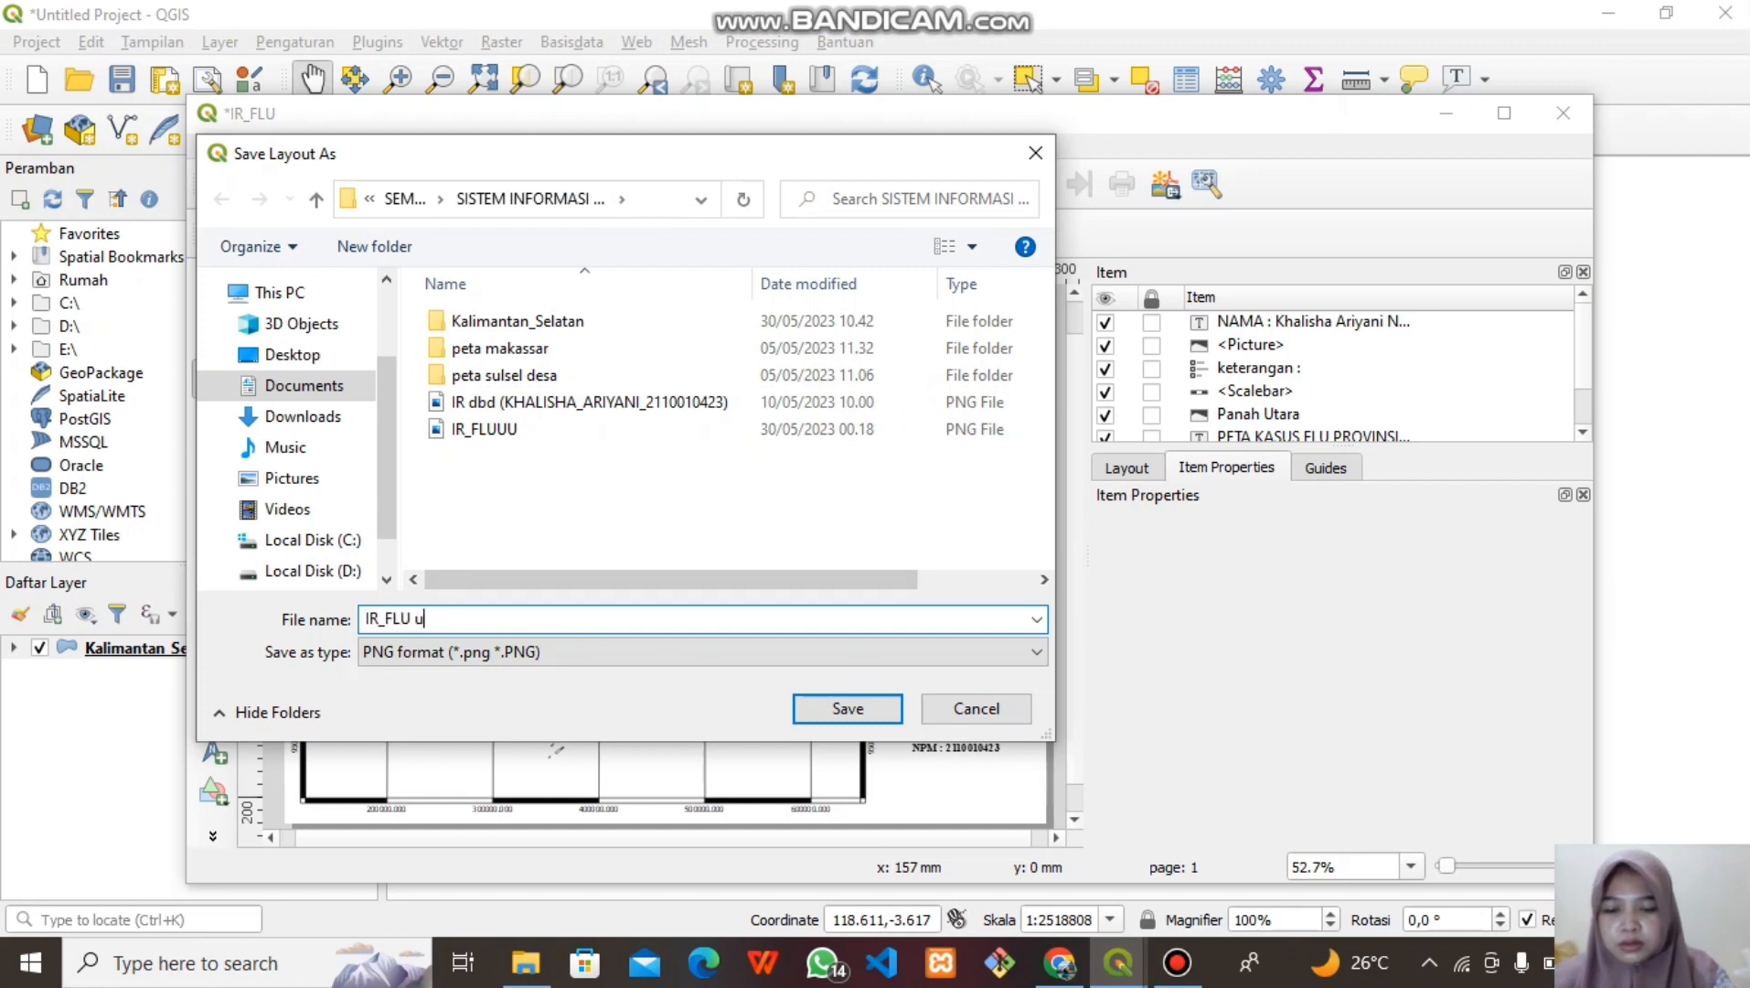
pyautogui.press('BackSpace')
pyautogui.press('BackSpace')
pyautogui.press('BackSpace')
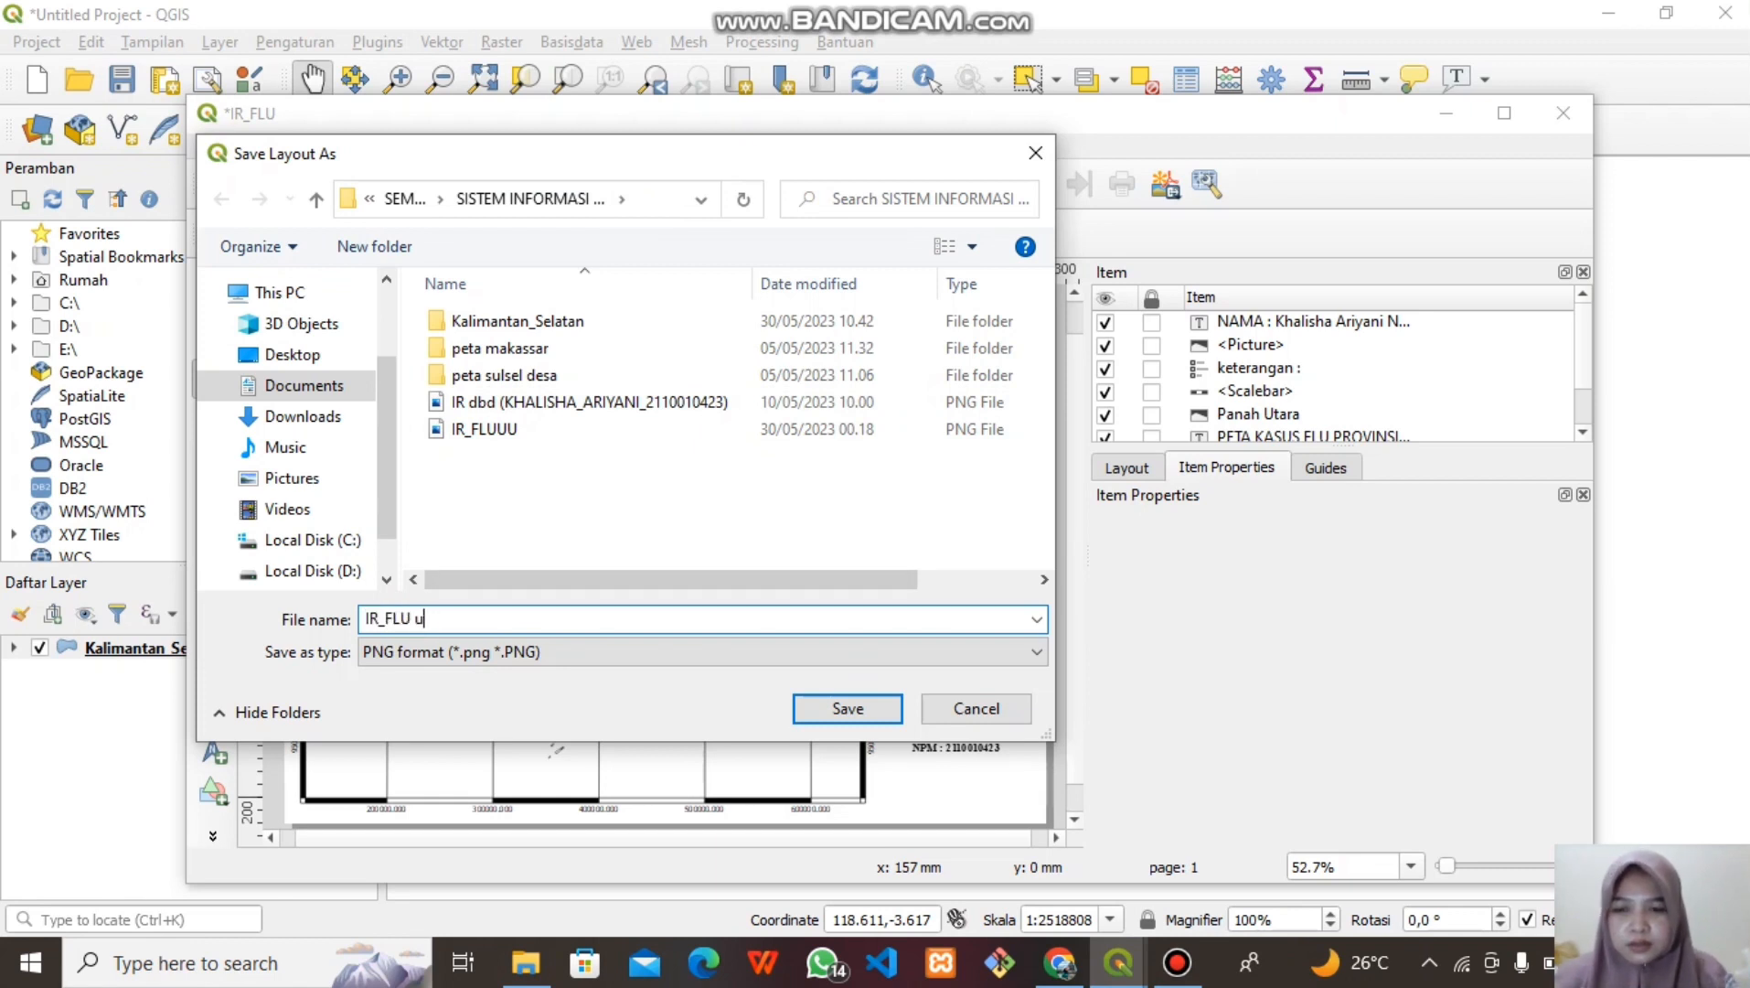
pyautogui.write('UTS')
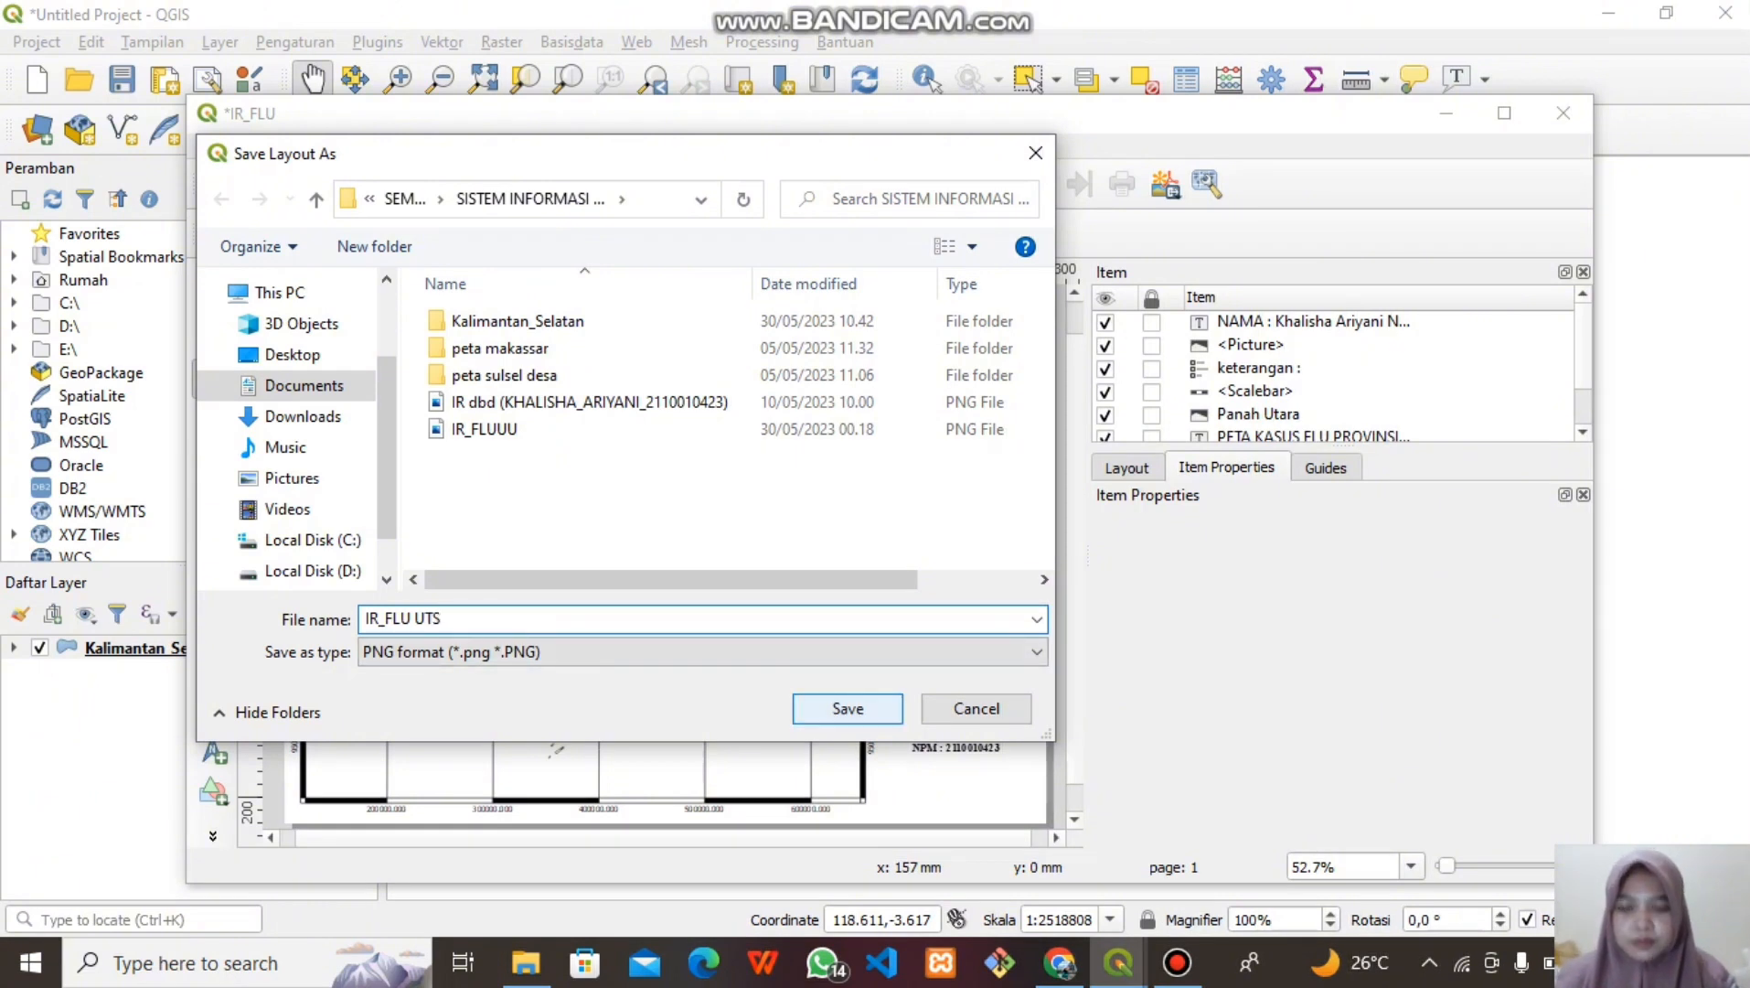
pyautogui.write(' TERBARU')
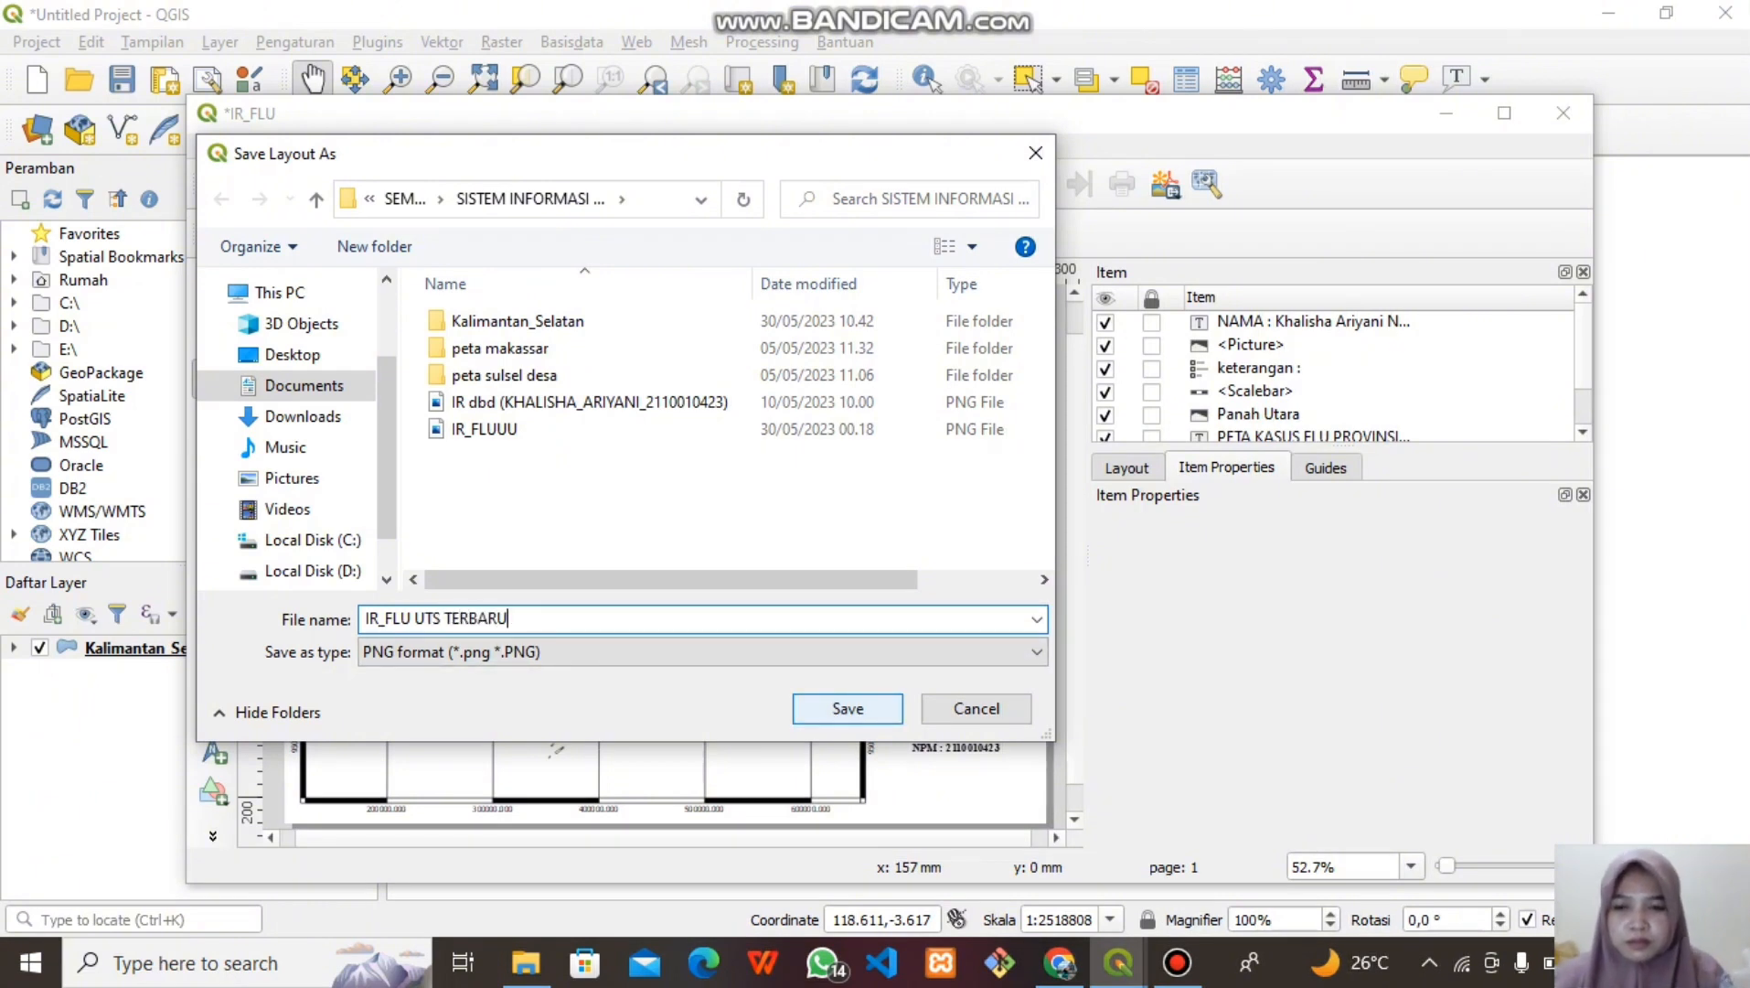
pyautogui.press('Return')
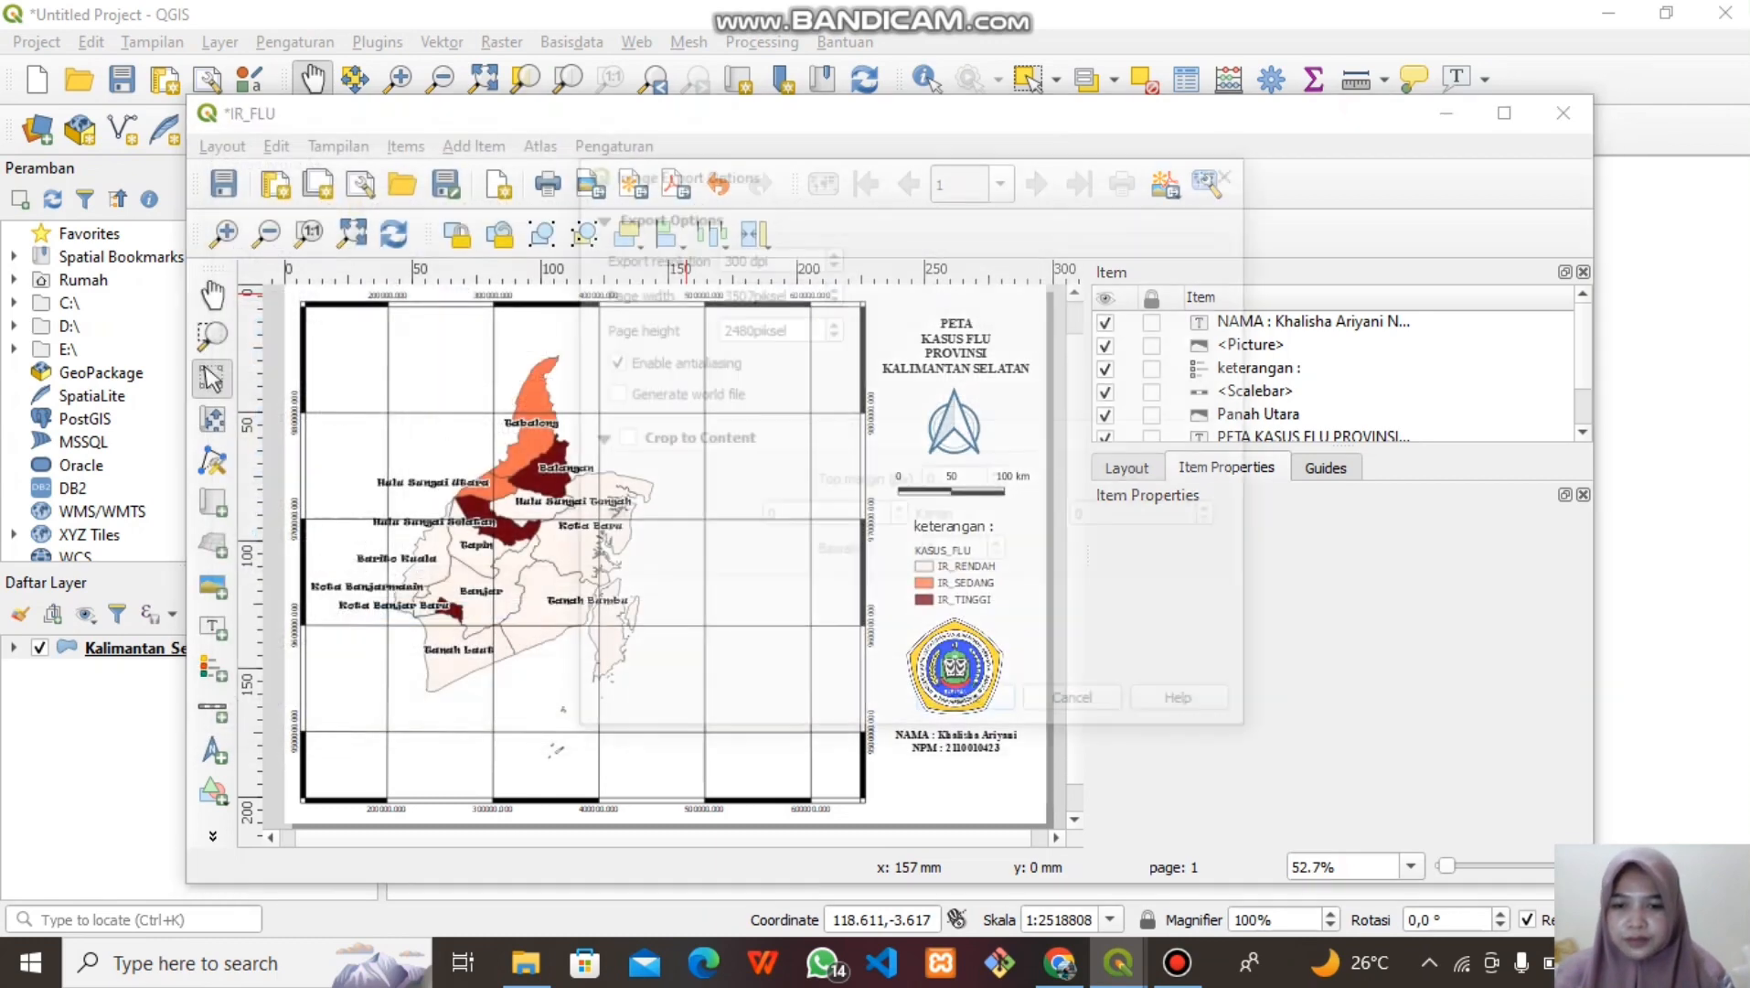
pyautogui.press('Return')
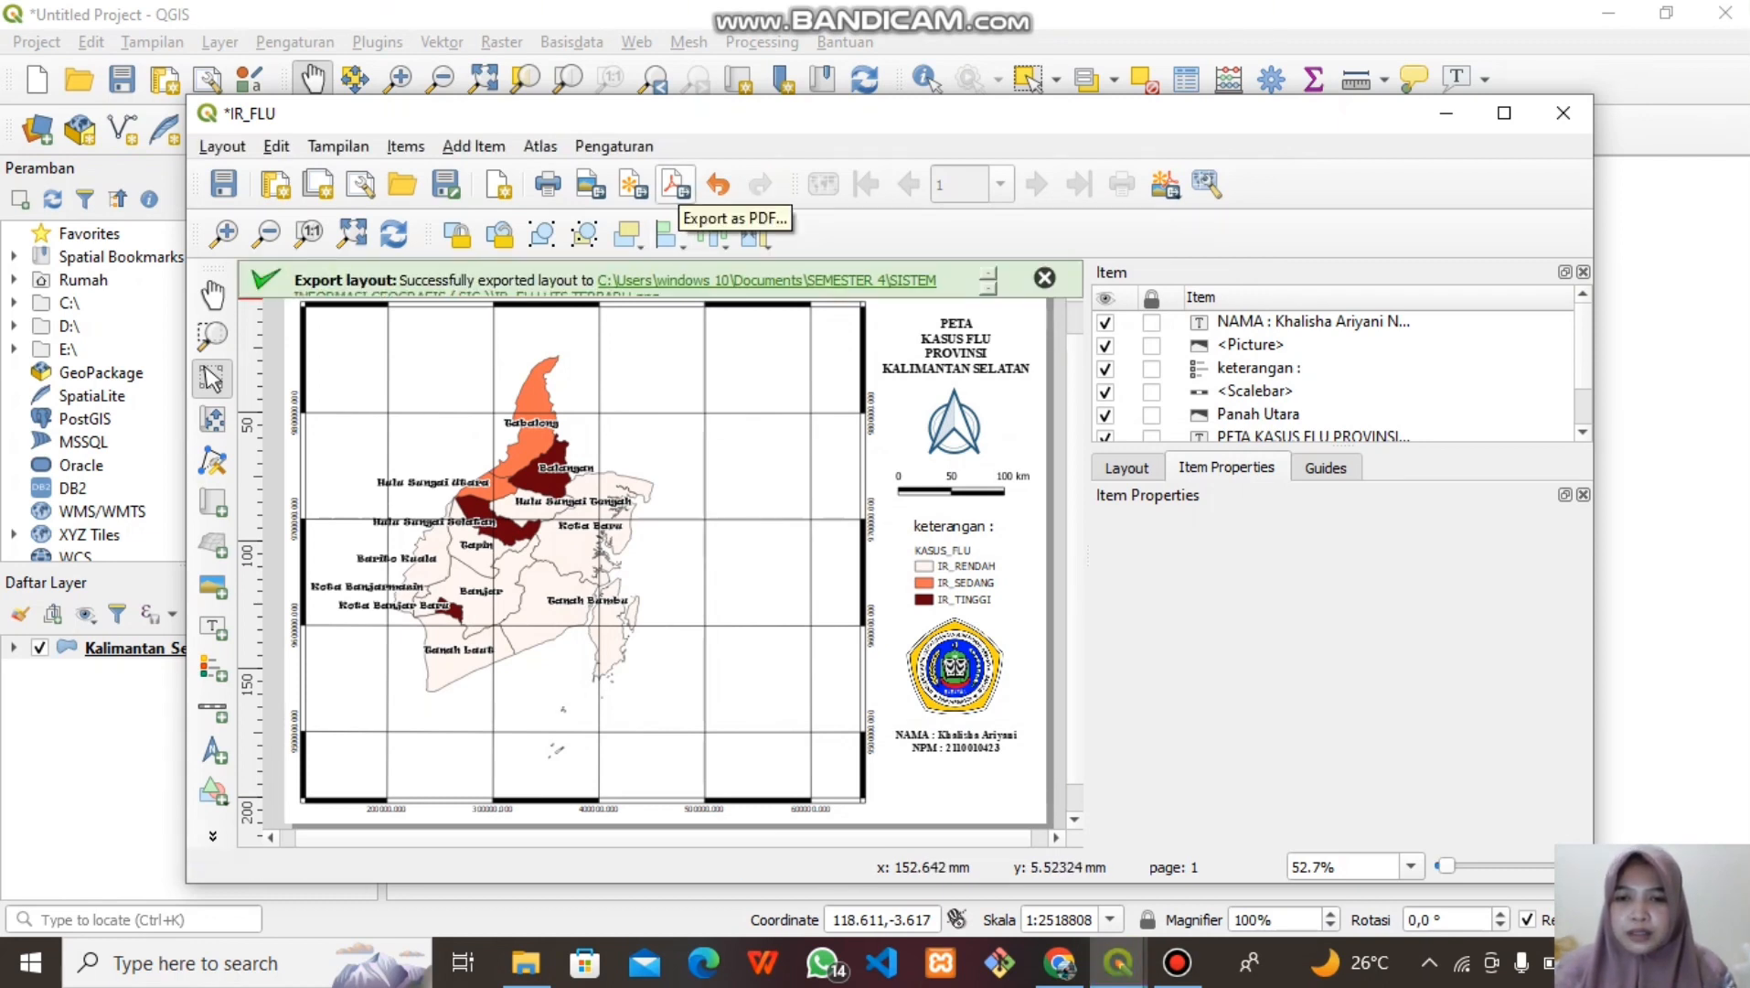
# Export the layout as a PDF named 'IR_FLU UTS TERBARU' with default export options
pyautogui.click(676, 186)
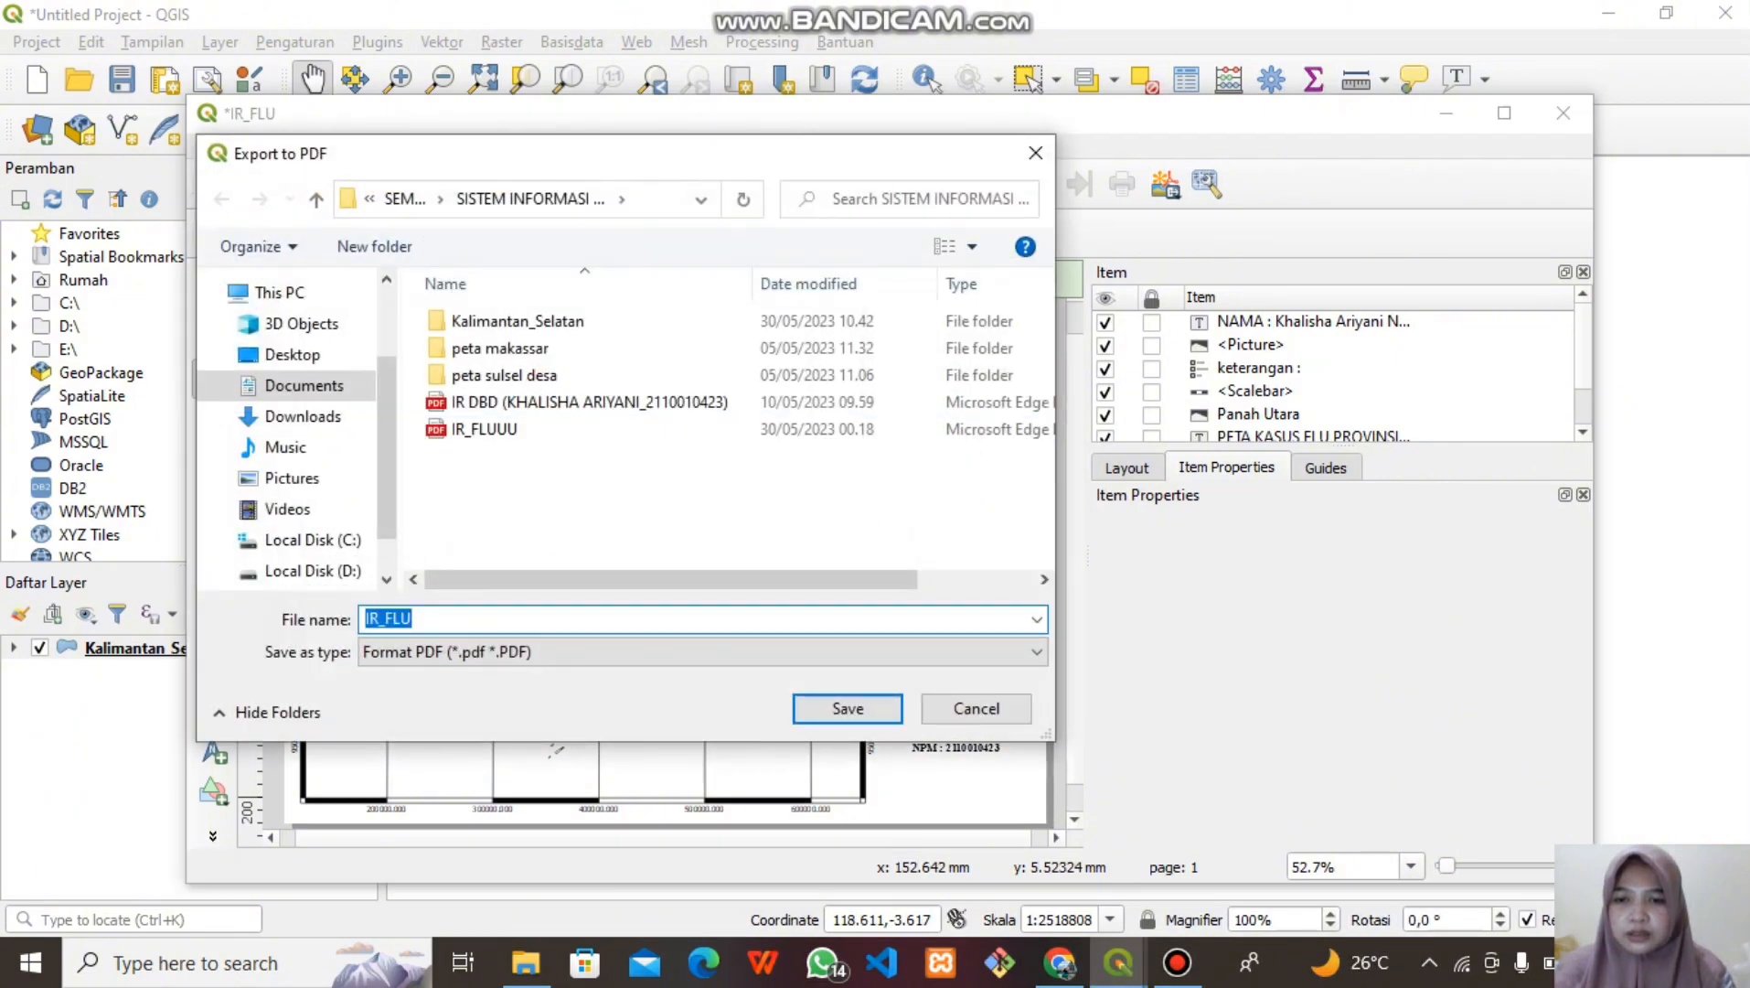
pyautogui.click(422, 619)
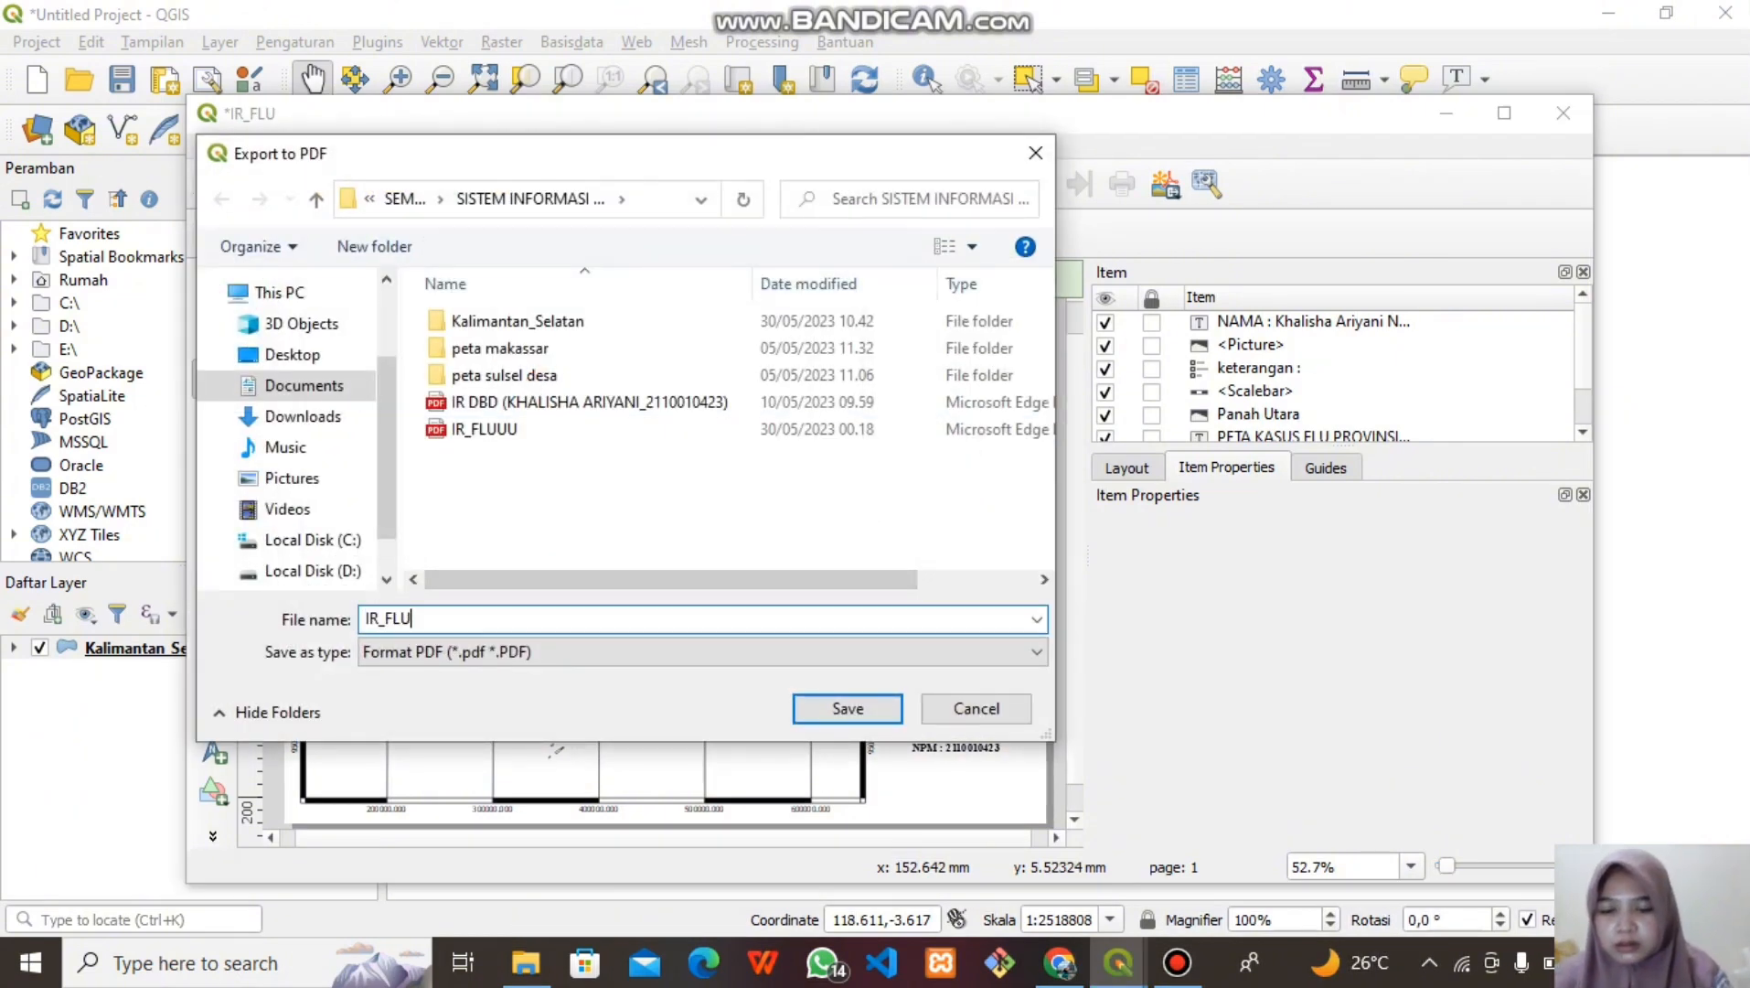
pyautogui.write('UTS')
pyautogui.press('BackSpace')
pyautogui.press('BackSpace')
pyautogui.press('BackSpace')
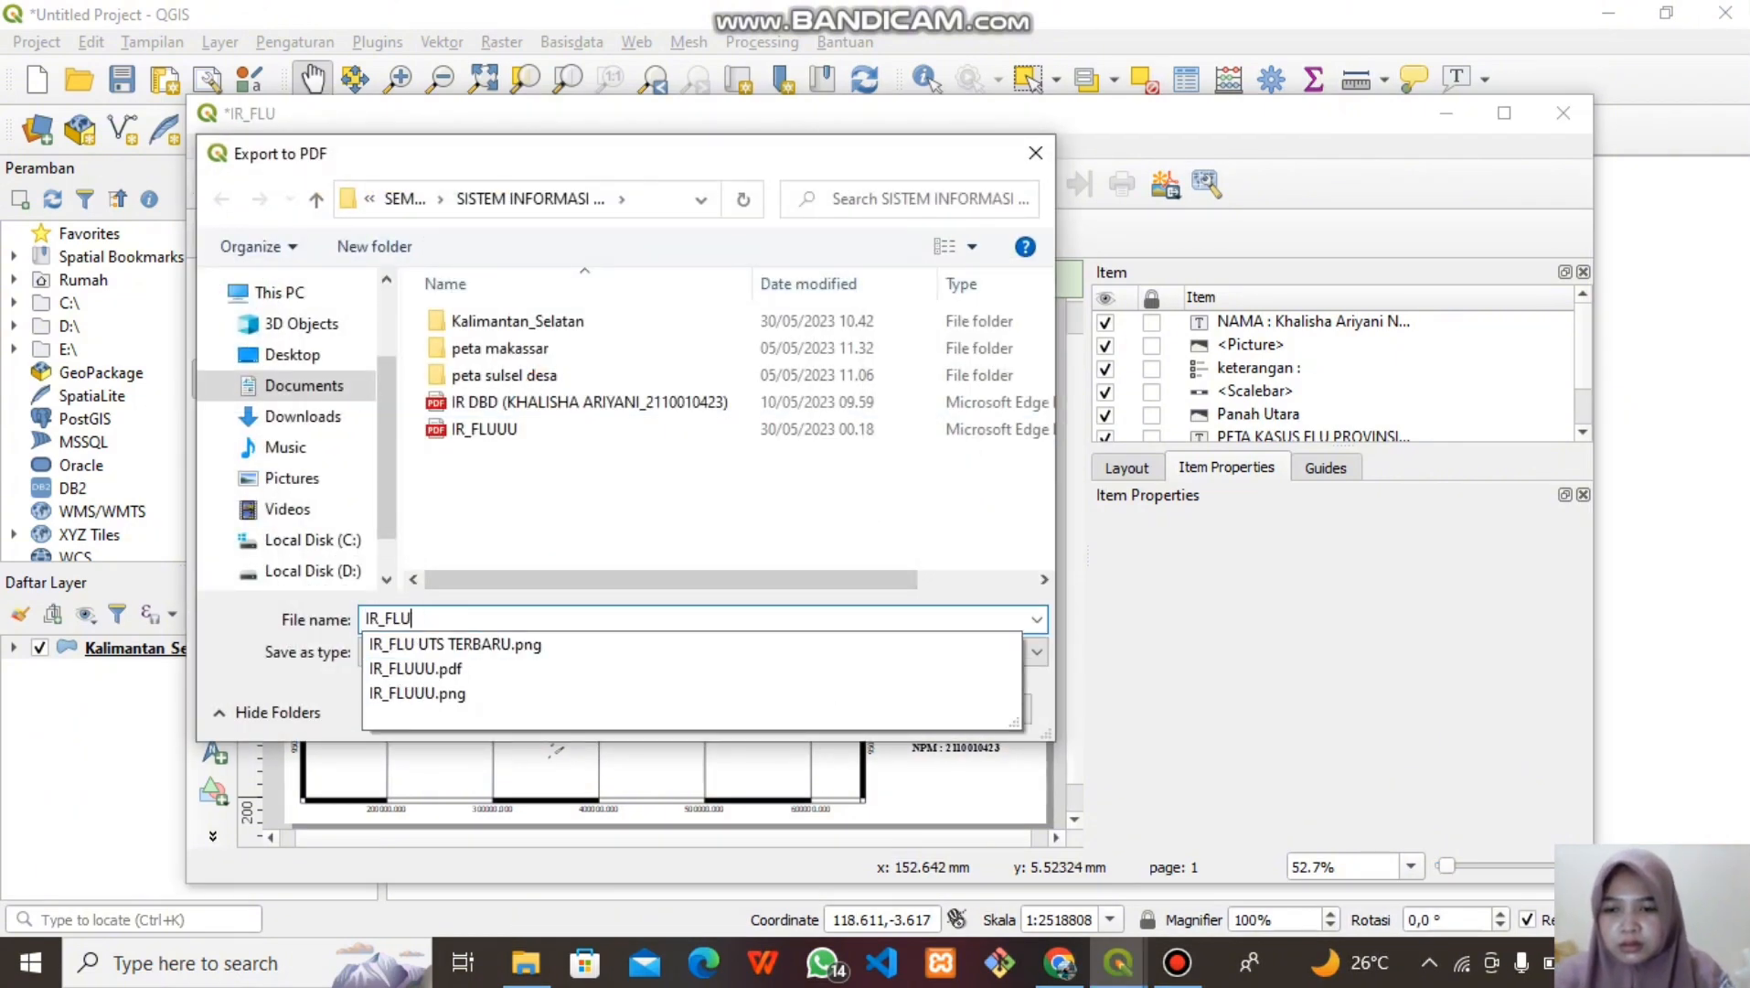
pyautogui.write('UTS TER')
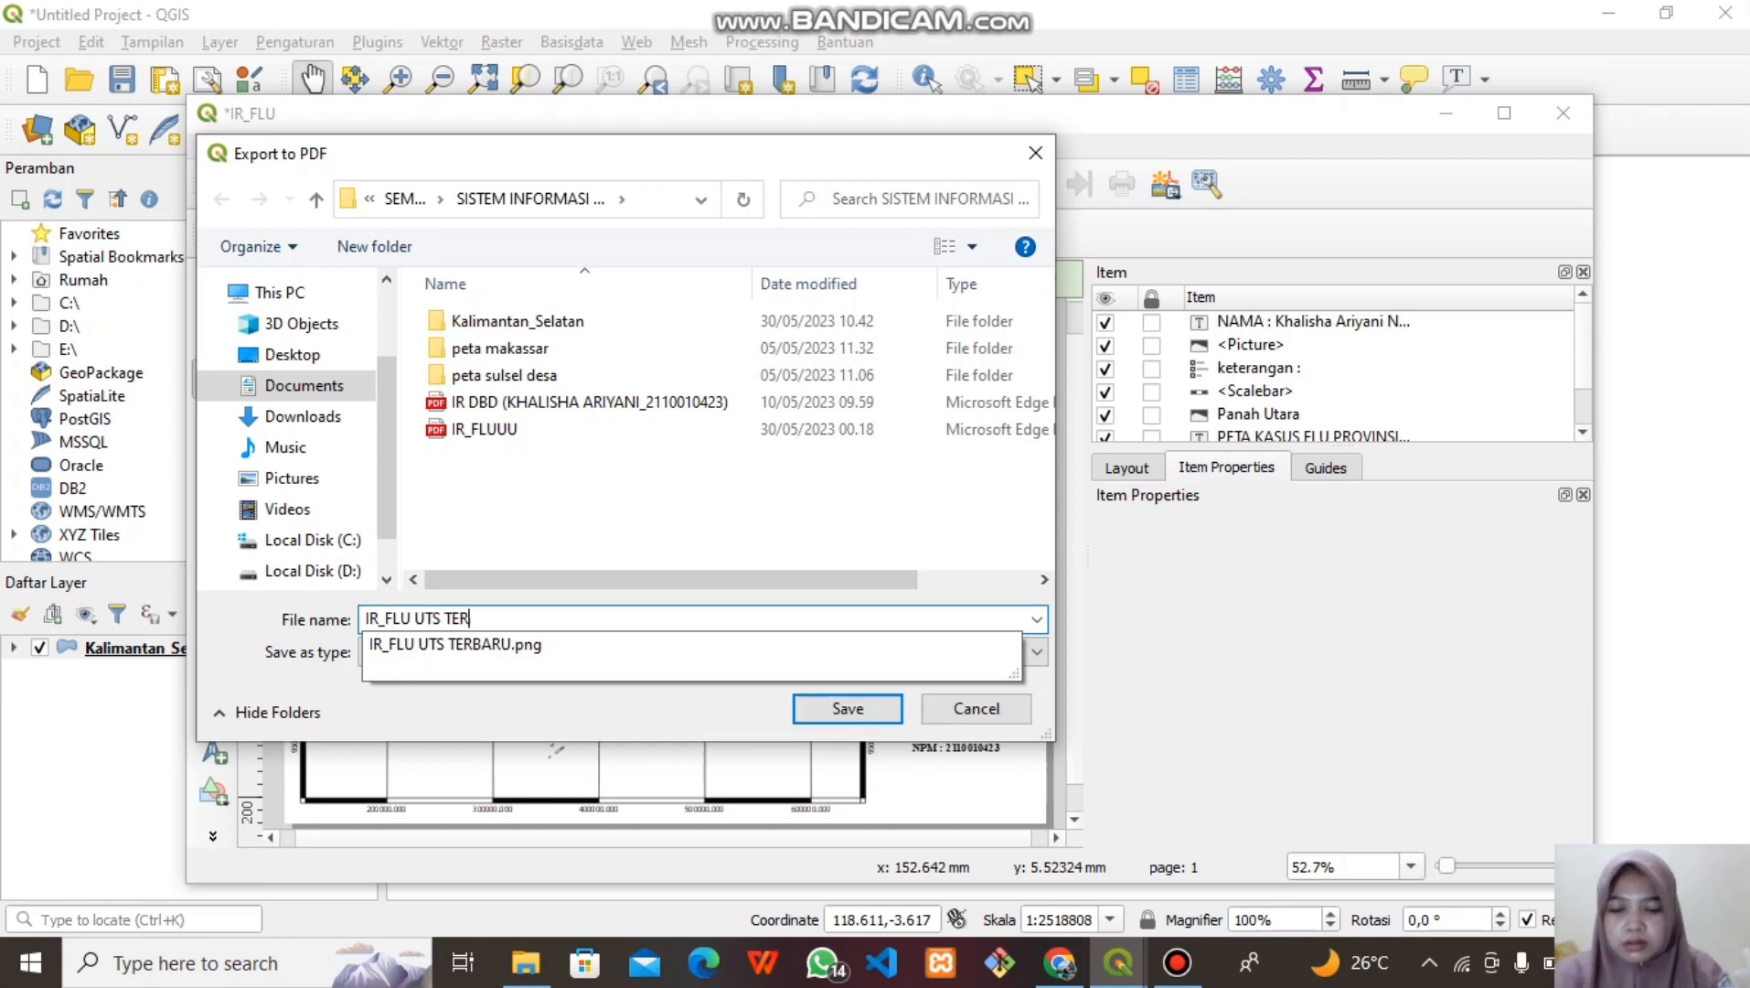
pyautogui.write('BARU')
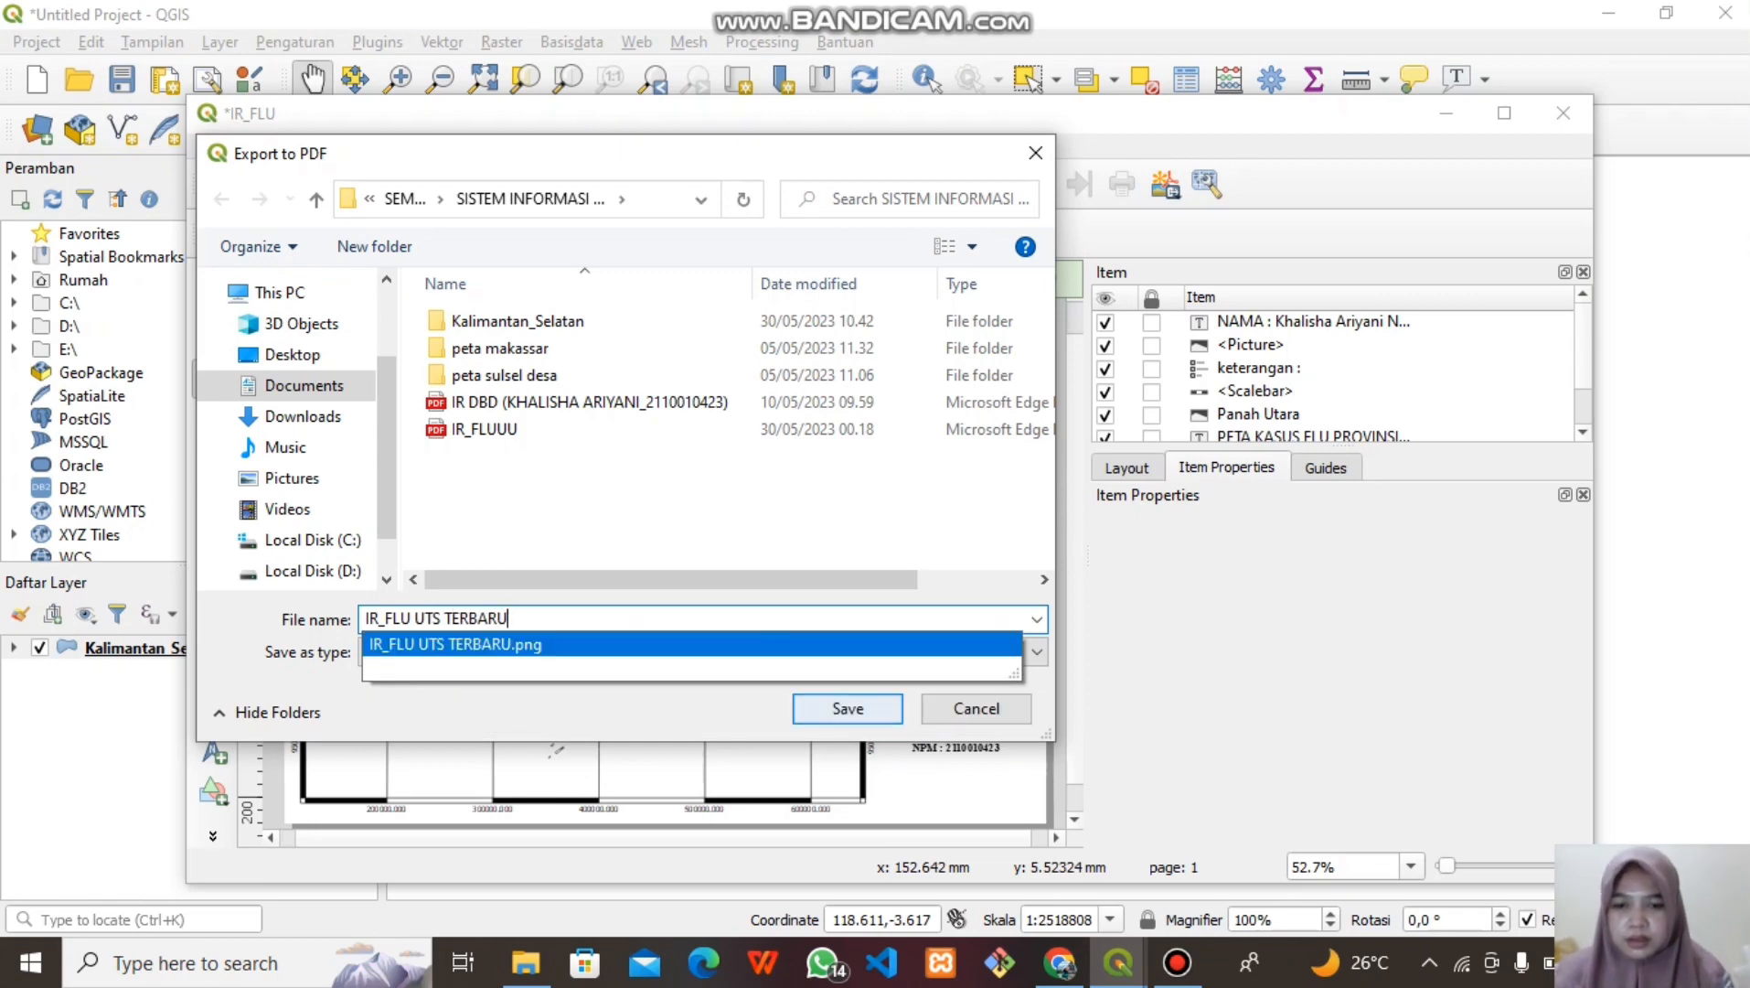
pyautogui.press('Return')
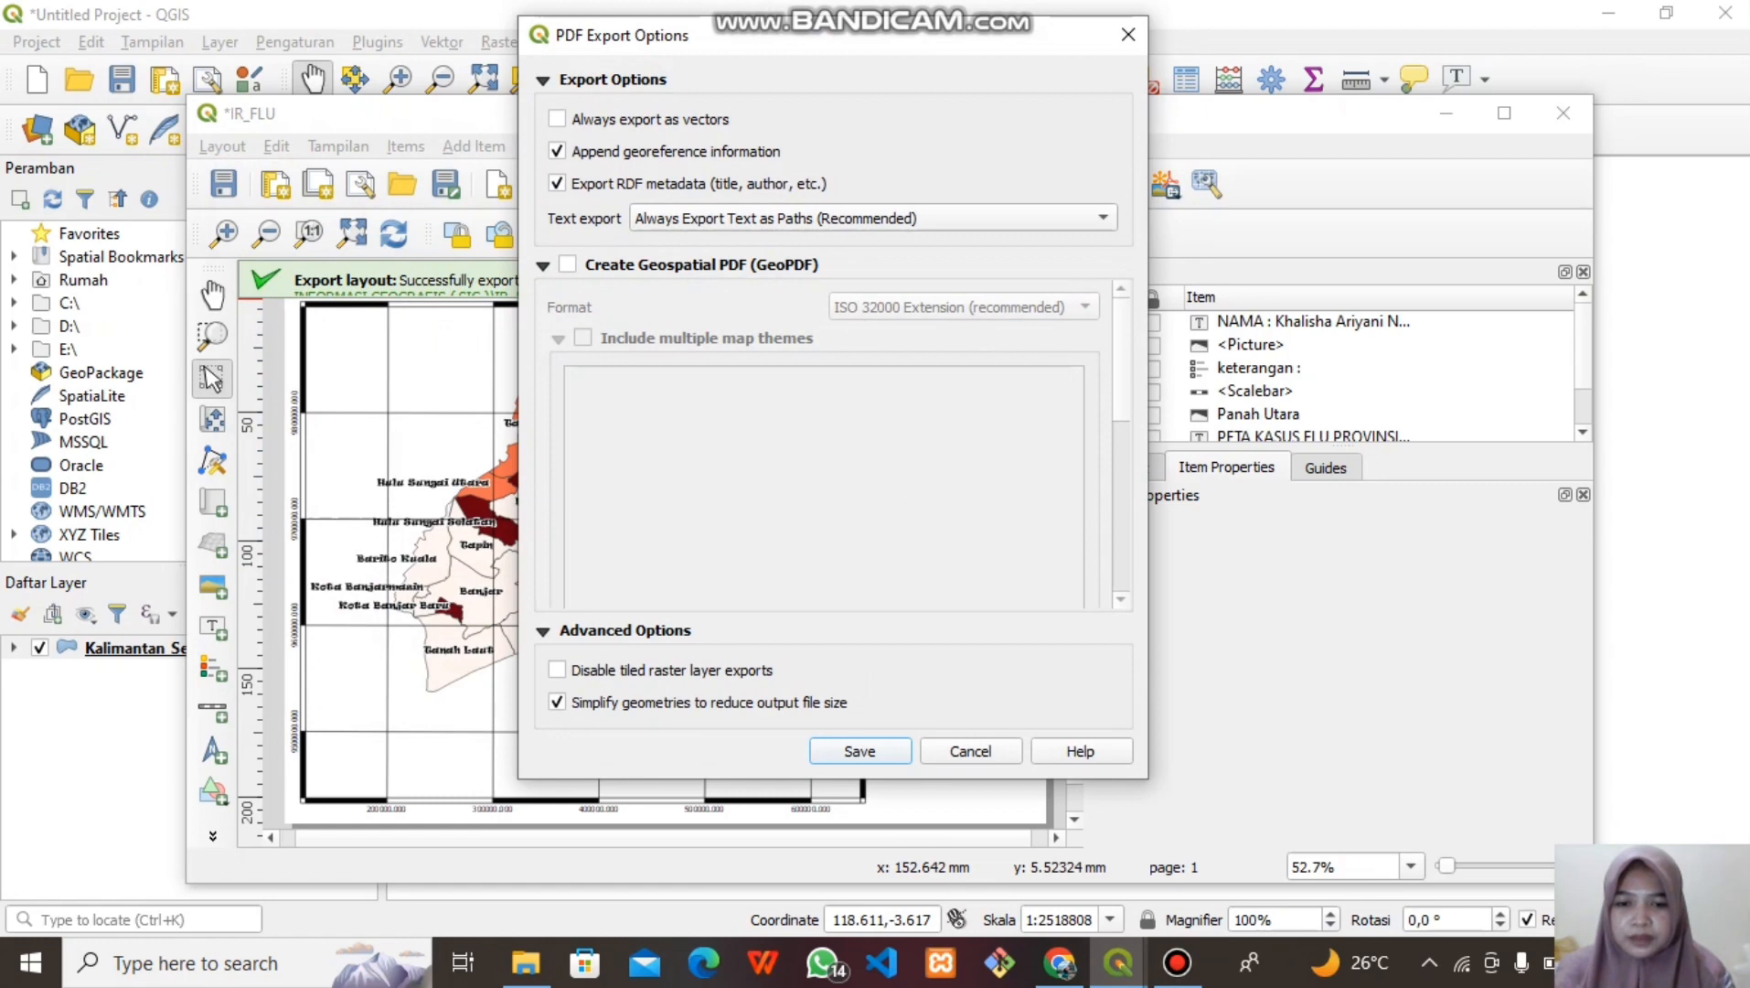
pyautogui.press('Return')
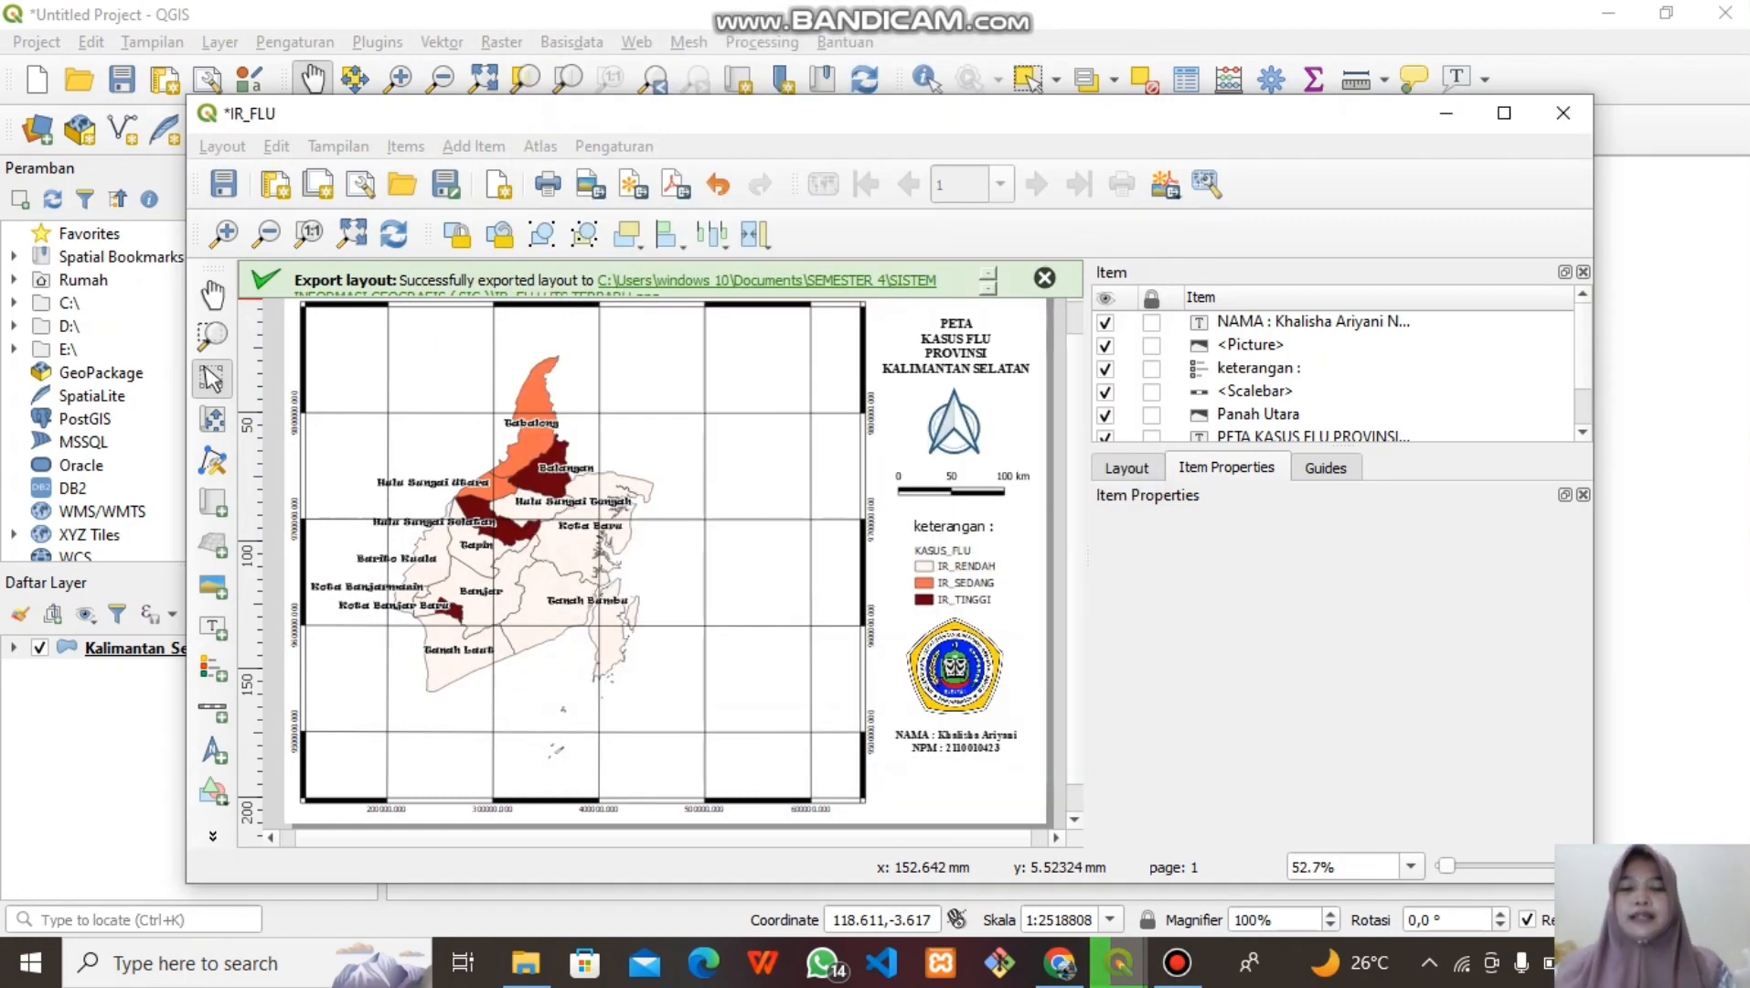